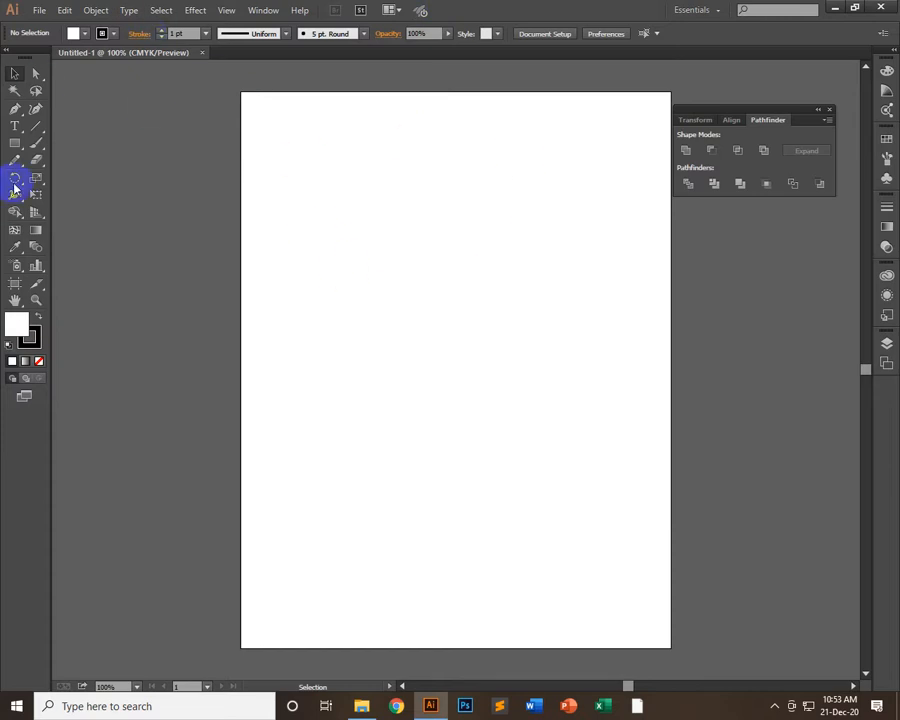
{"action": "left_click", "coordinate": [195, 11]}
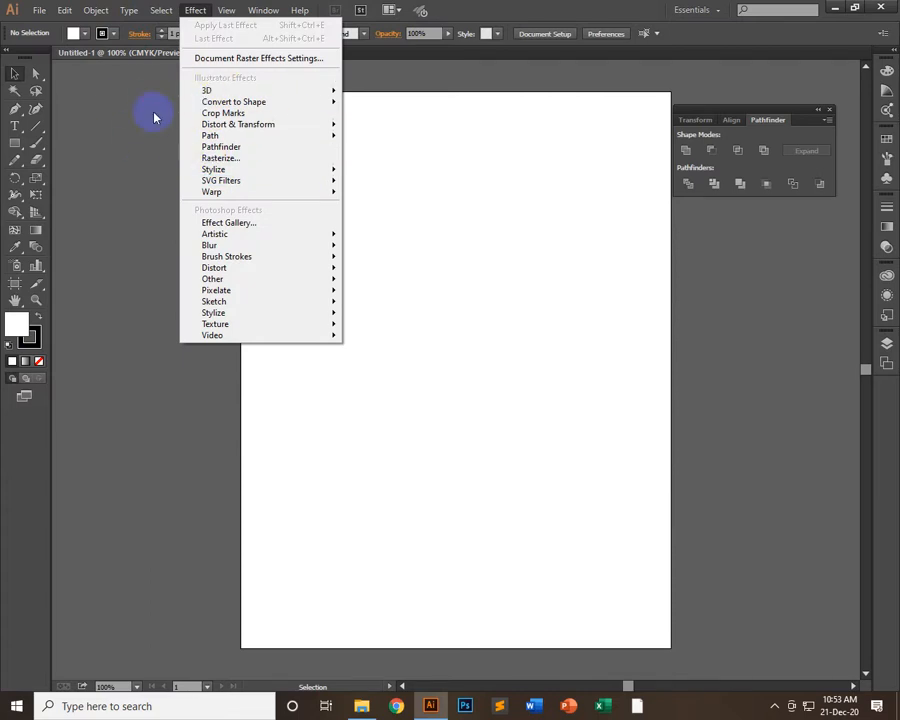
{"action": "mouse_move", "coordinate": [205, 92]}
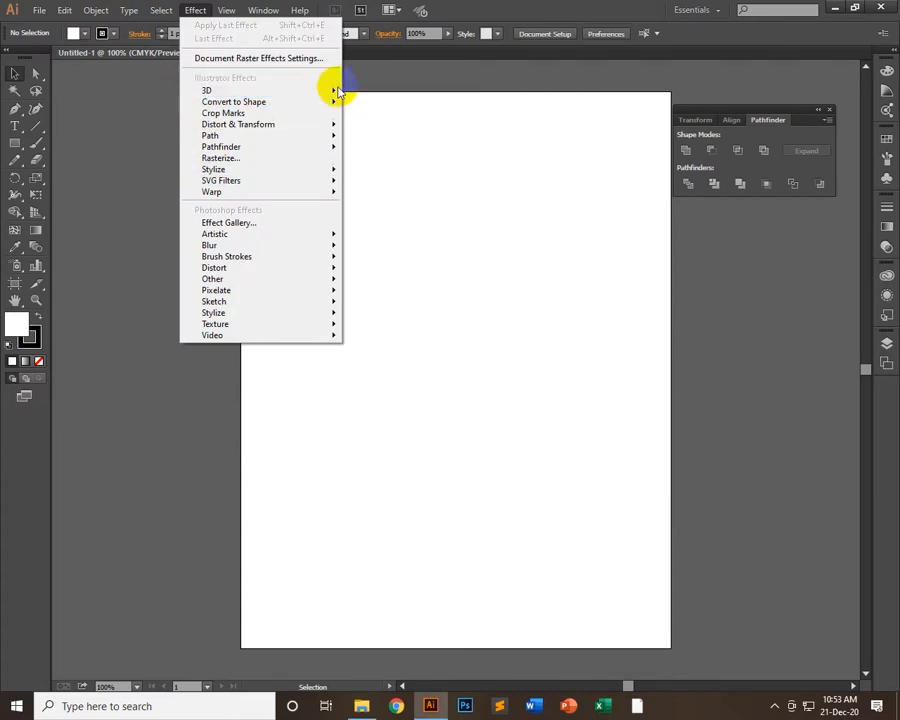
{"action": "mouse_move", "coordinate": [338, 91]}
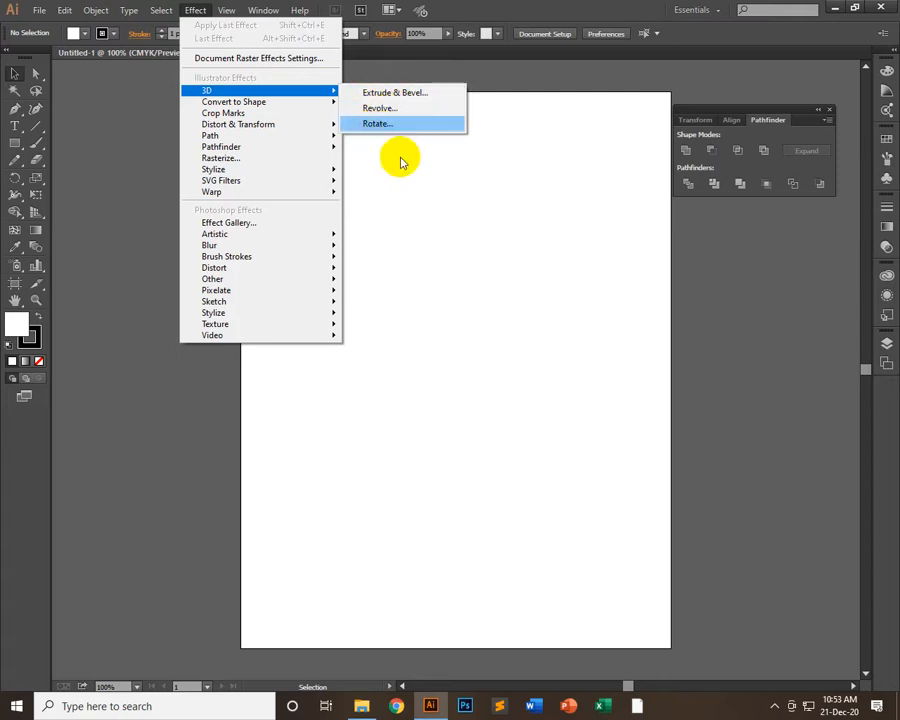
{"action": "left_click", "coordinate": [450, 150]}
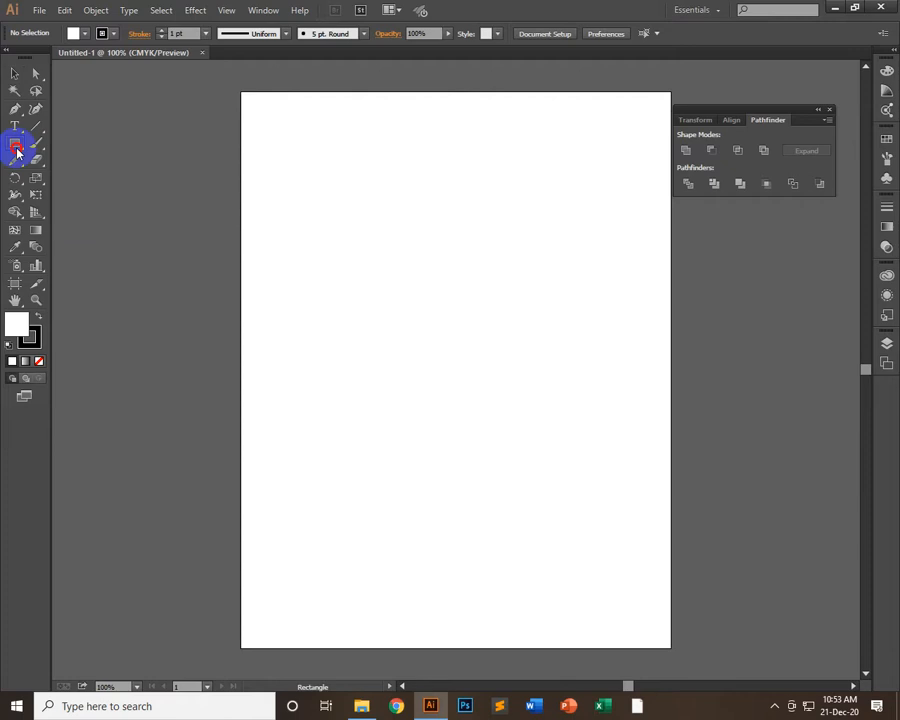
- Add the text "MIR" in the upper part of the artboard and scale it up to about 144 pt
{"action": "left_click_drag", "start_coordinate": [16, 149], "coordinate": [10, 120]}
{"action": "left_click_drag", "start_coordinate": [11, 124], "coordinate": [80, 128]}
{"action": "left_click", "coordinate": [412, 250]}
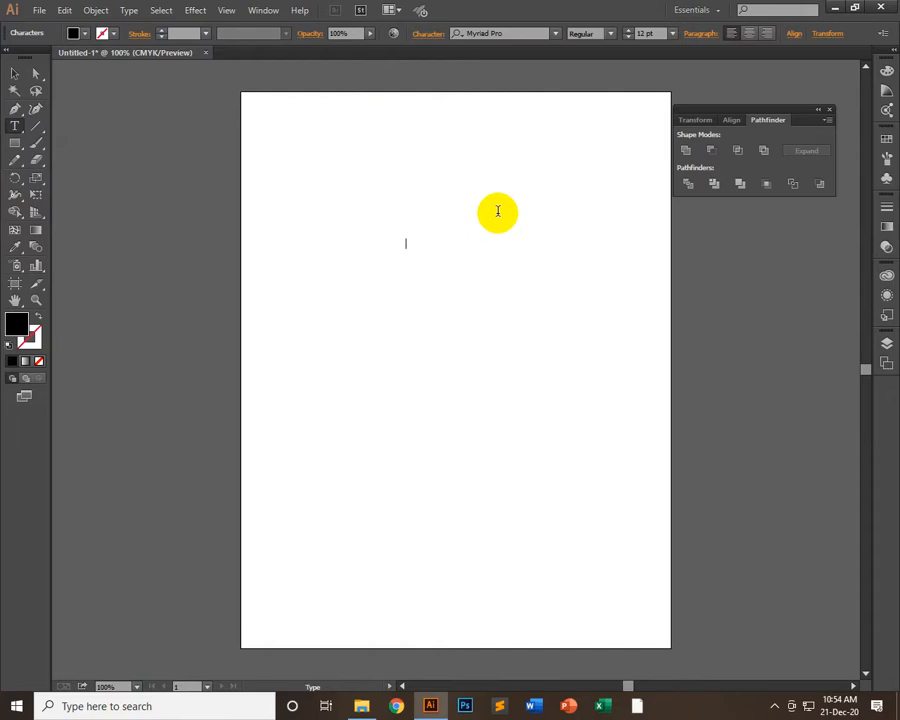
{"action": "left_click", "coordinate": [14, 74]}
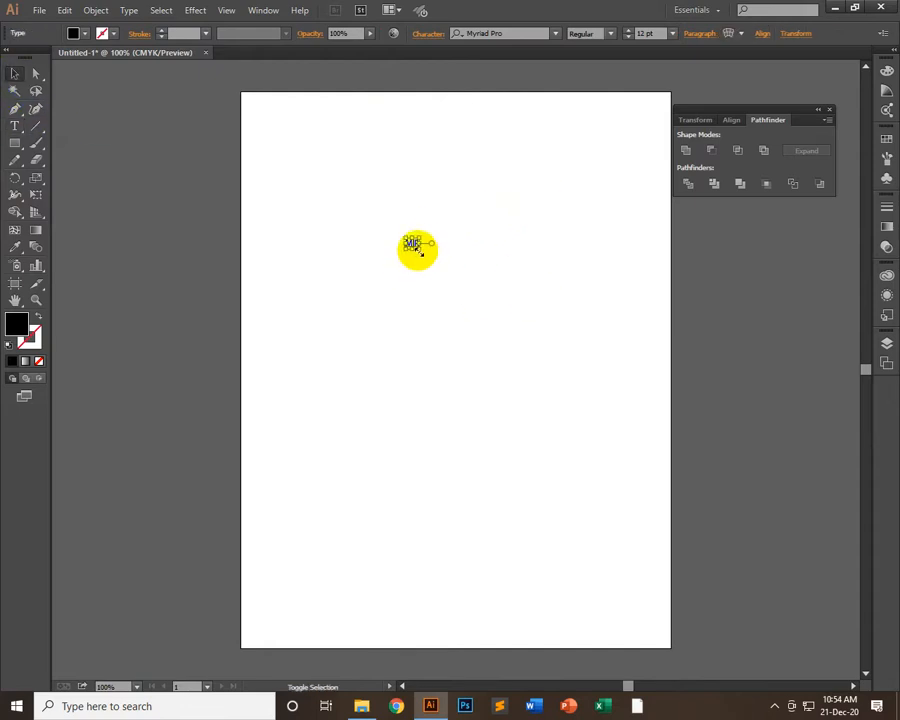
{"action": "left_click_drag", "start_coordinate": [420, 251], "coordinate": [565, 420]}
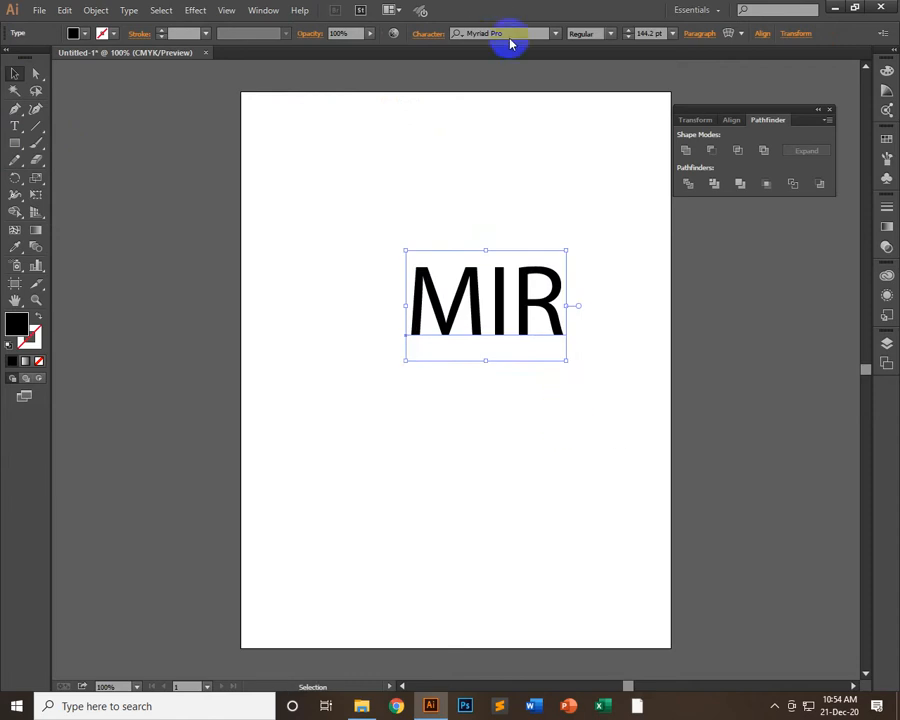
- Set the MIR text's font to Nexa Bold and move the text up and to the left on the artboard
{"action": "left_click", "coordinate": [507, 28]}
{"action": "type", "text": "n"}
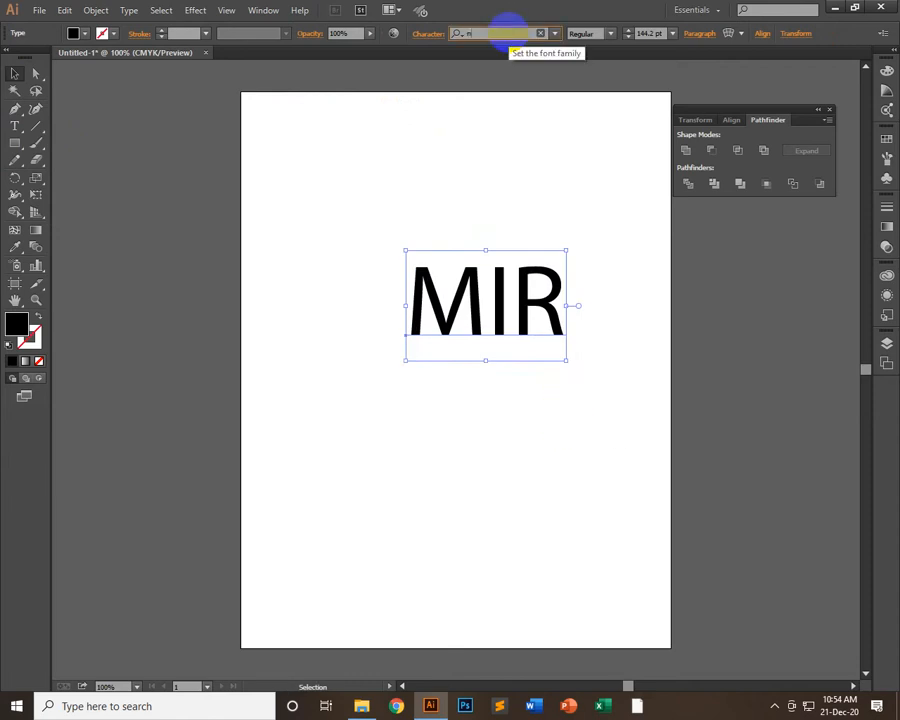
{"action": "type", "text": "ex"}
{"action": "left_click", "coordinate": [493, 76]}
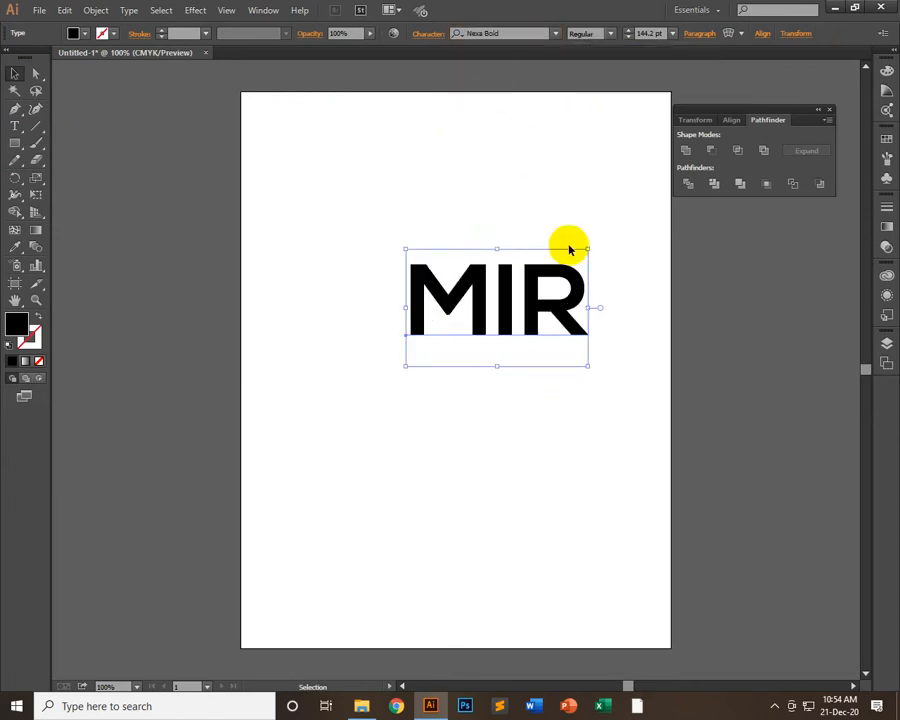
{"action": "left_click_drag", "start_coordinate": [566, 297], "coordinate": [522, 262]}
- Fill the MIR text with orange and shift it slightly further up and left
{"action": "left_click", "coordinate": [101, 33]}
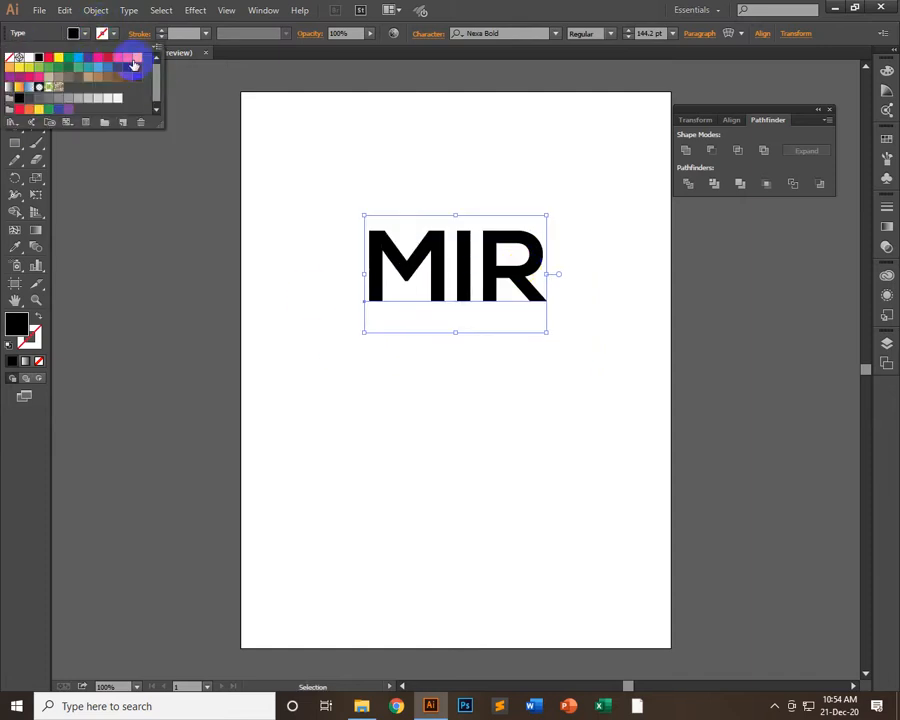
{"action": "left_click", "coordinate": [139, 57]}
{"action": "left_click", "coordinate": [460, 169]}
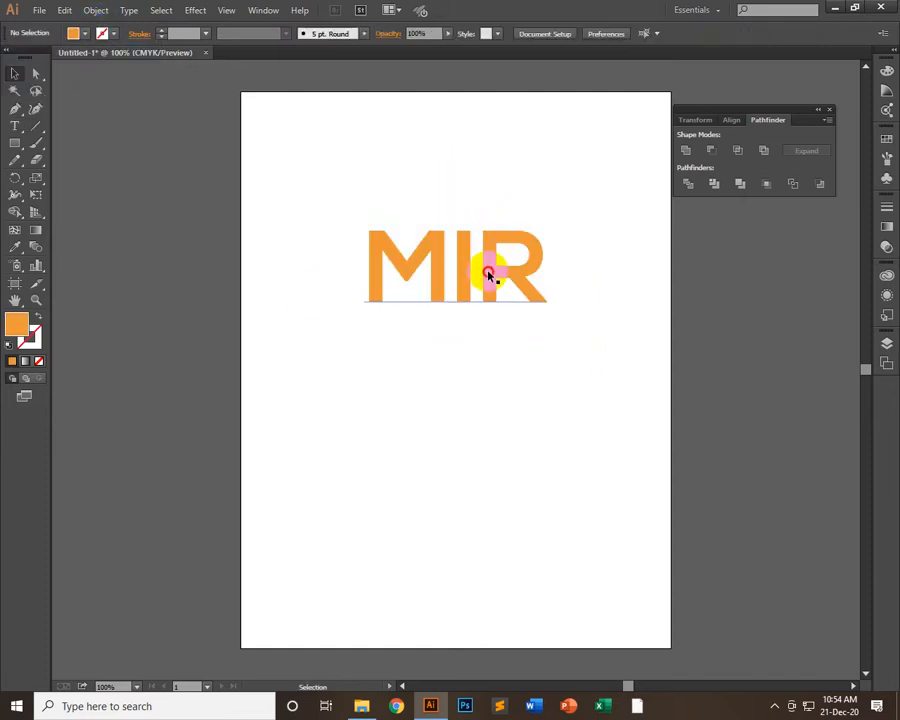
{"action": "left_click_drag", "start_coordinate": [487, 276], "coordinate": [453, 260]}
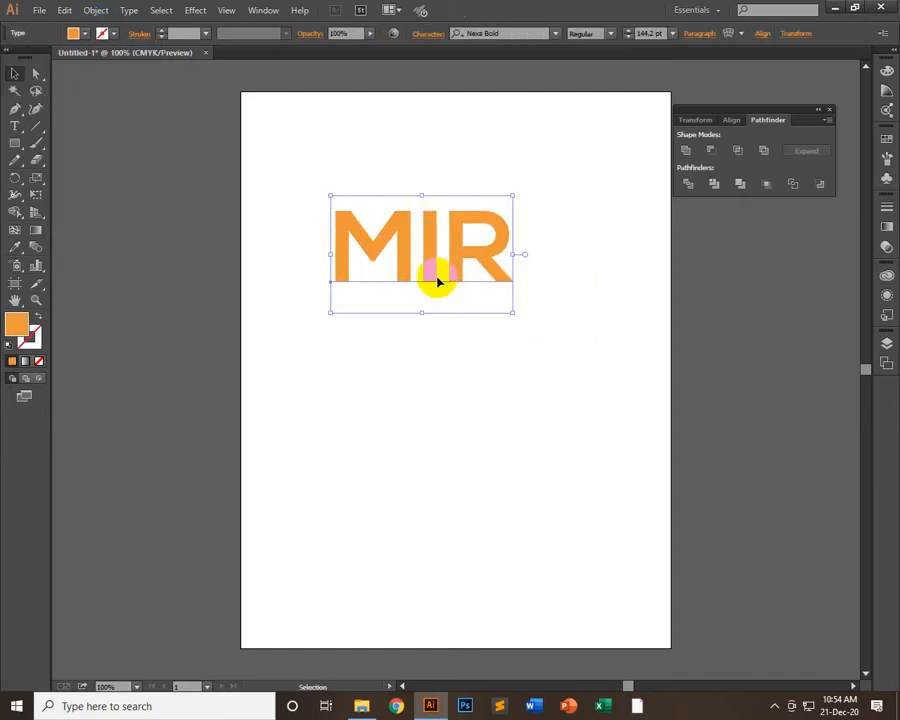
- Try the 3D Extrude & Bevel effect on the MIR text with its preview enabled
{"action": "left_click", "coordinate": [197, 12]}
{"action": "mouse_move", "coordinate": [257, 90]}
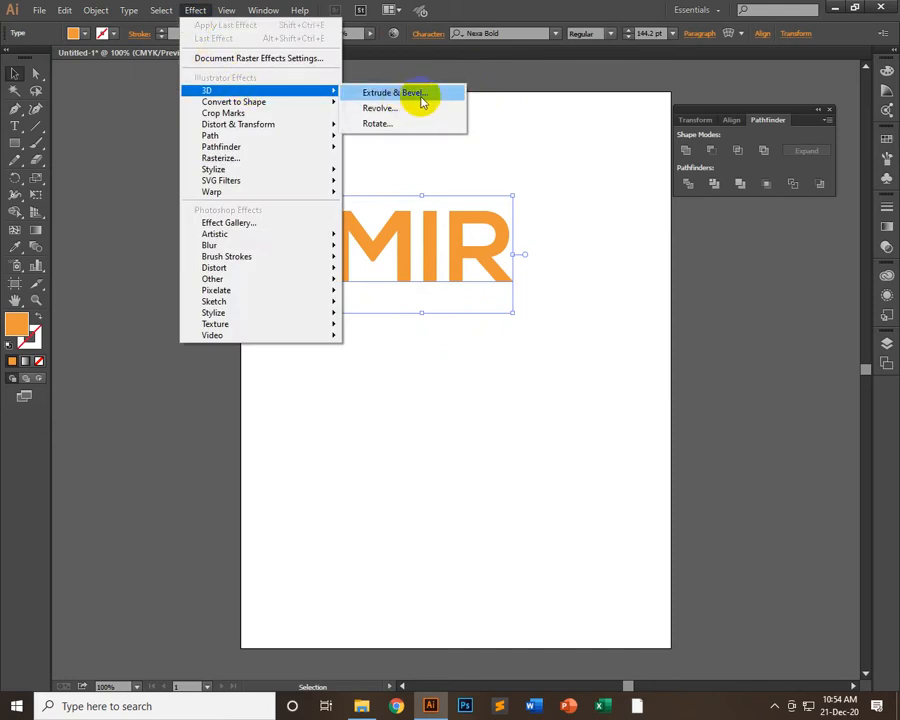
{"action": "left_click", "coordinate": [422, 101]}
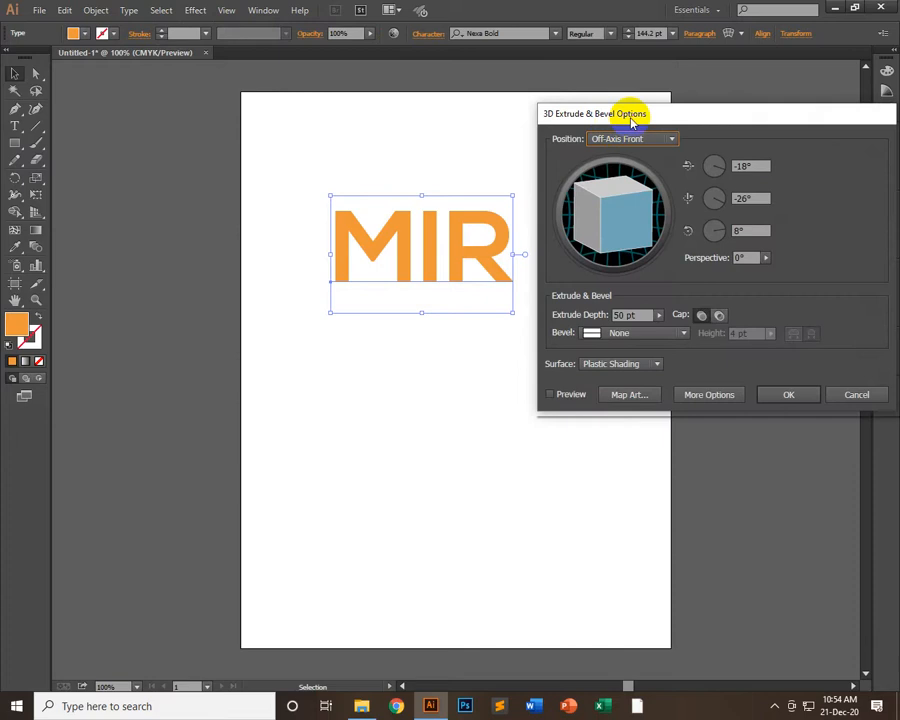
{"action": "left_click_drag", "start_coordinate": [672, 82], "coordinate": [641, 59]}
{"action": "left_click", "coordinate": [572, 341]}
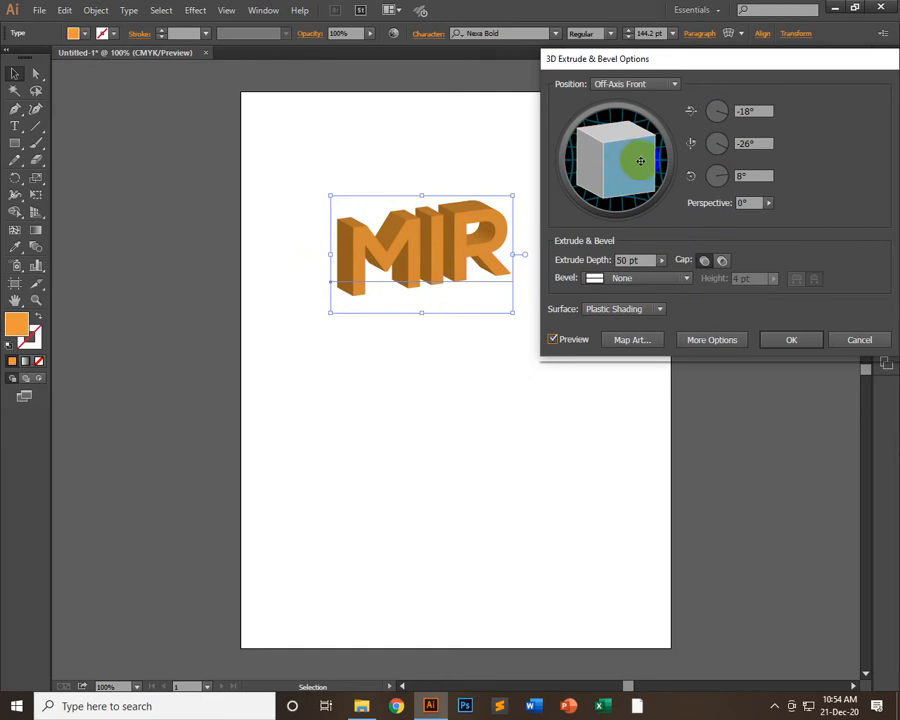
- Try out custom 3D orientations for the extruded text by freely rotating it, ending at about -14°, -43° and 9°
{"action": "left_click_drag", "start_coordinate": [640, 161], "coordinate": [629, 160]}
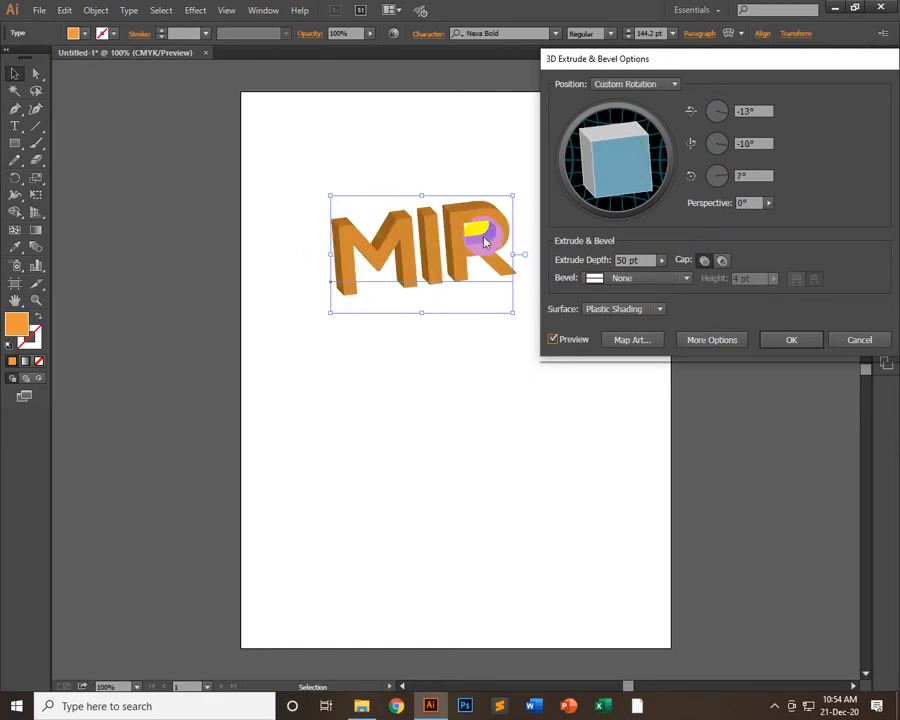
{"action": "mouse_move", "coordinate": [582, 133]}
{"action": "left_mouse_down"}
{"action": "mouse_move", "coordinate": [565, 142]}
{"action": "mouse_move", "coordinate": [560, 121]}
{"action": "mouse_move", "coordinate": [530, 122]}
{"action": "left_mouse_up"}
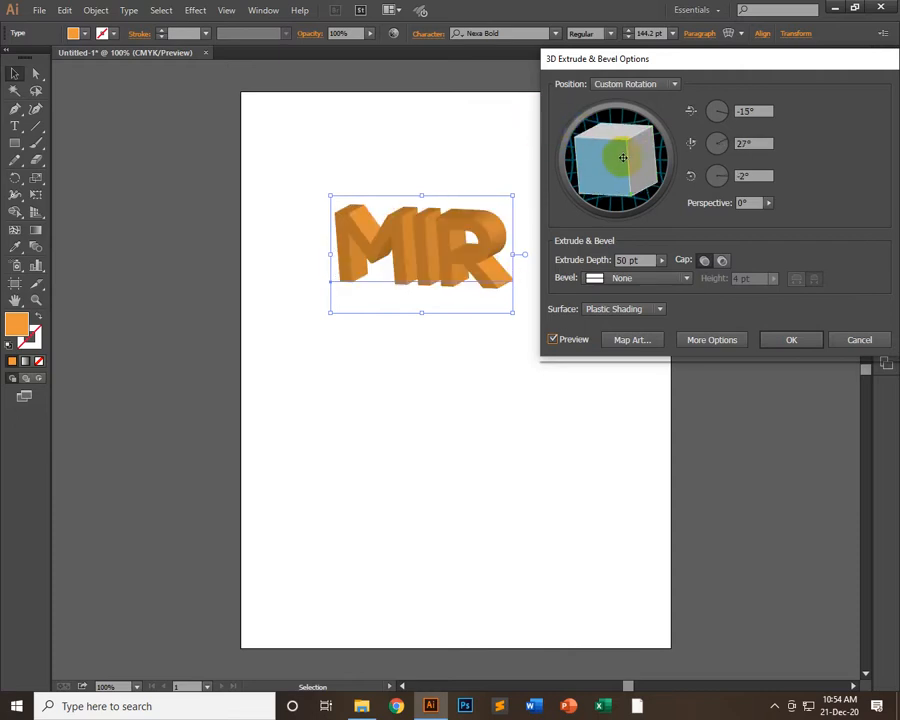
{"action": "mouse_move", "coordinate": [635, 161]}
{"action": "left_mouse_down"}
{"action": "mouse_move", "coordinate": [625, 155]}
{"action": "mouse_move", "coordinate": [618, 168]}
{"action": "mouse_move", "coordinate": [662, 192]}
{"action": "mouse_move", "coordinate": [633, 187]}
{"action": "mouse_move", "coordinate": [643, 188]}
{"action": "left_mouse_up"}
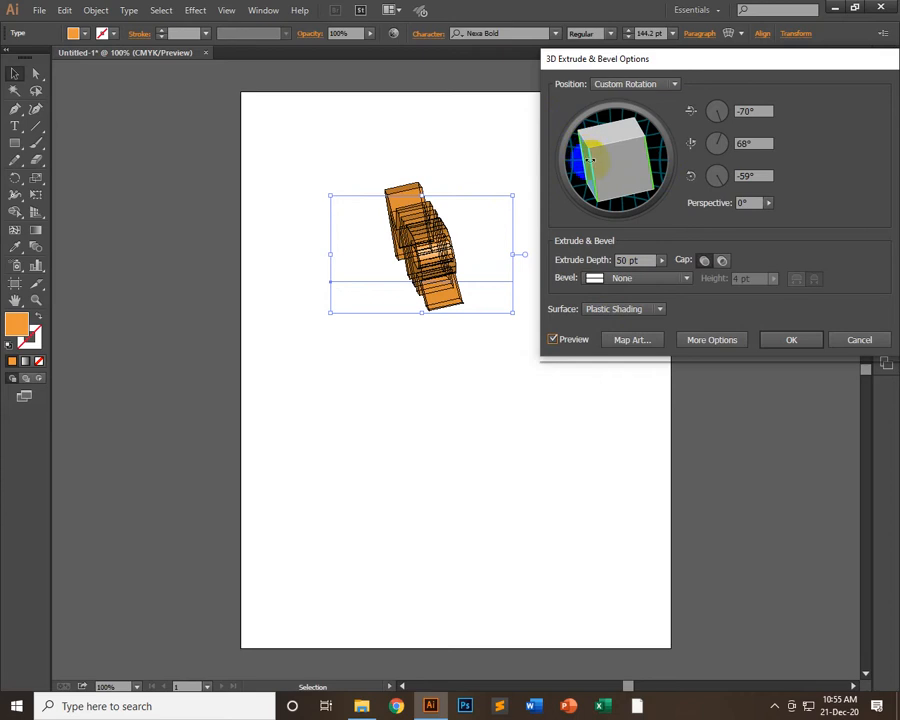
{"action": "mouse_move", "coordinate": [587, 158]}
{"action": "left_mouse_down"}
{"action": "mouse_move", "coordinate": [578, 155]}
{"action": "mouse_move", "coordinate": [653, 145]}
{"action": "mouse_move", "coordinate": [658, 206]}
{"action": "left_mouse_up"}
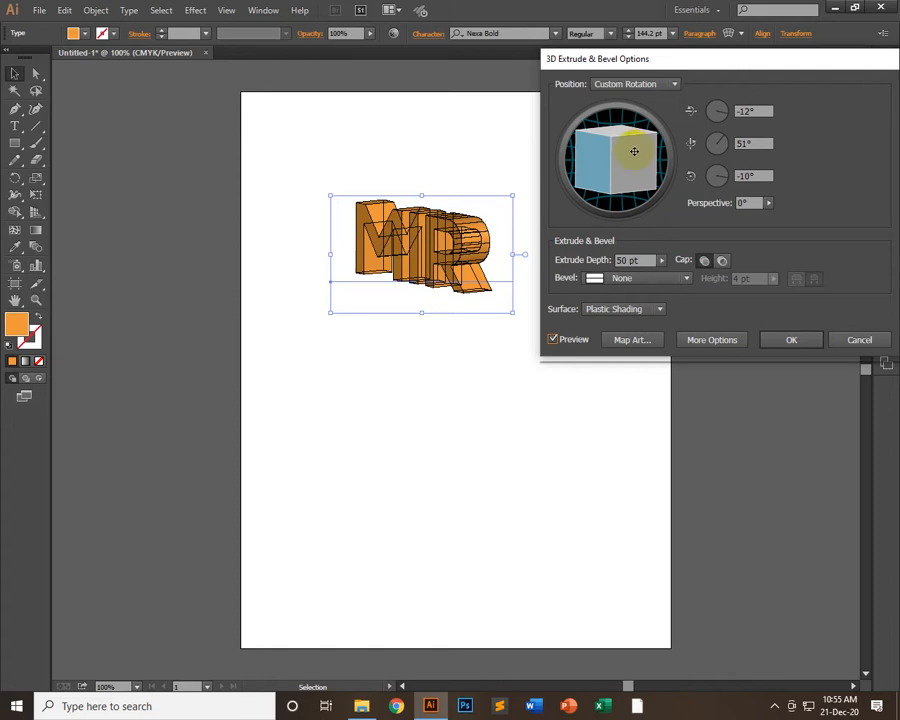
{"action": "mouse_move", "coordinate": [637, 147]}
{"action": "left_mouse_down"}
{"action": "mouse_move", "coordinate": [630, 193]}
{"action": "mouse_move", "coordinate": [655, 150]}
{"action": "left_mouse_up"}
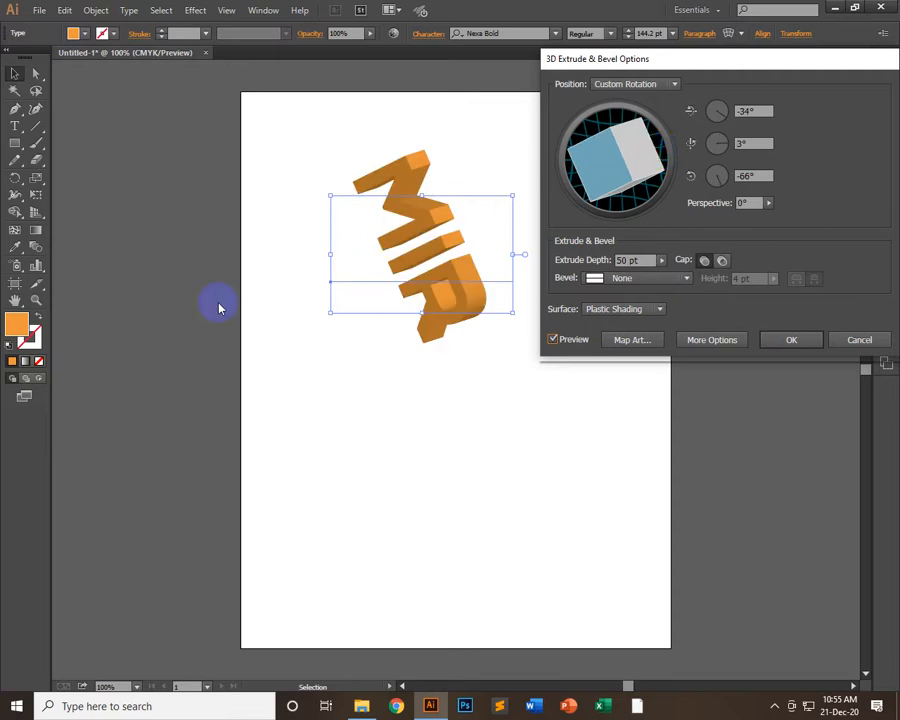
{"action": "mouse_move", "coordinate": [603, 177]}
{"action": "left_mouse_down"}
{"action": "mouse_move", "coordinate": [647, 149]}
{"action": "mouse_move", "coordinate": [613, 145]}
{"action": "mouse_move", "coordinate": [587, 173]}
{"action": "left_mouse_up"}
{"action": "left_click_drag", "start_coordinate": [640, 147], "coordinate": [631, 172]}
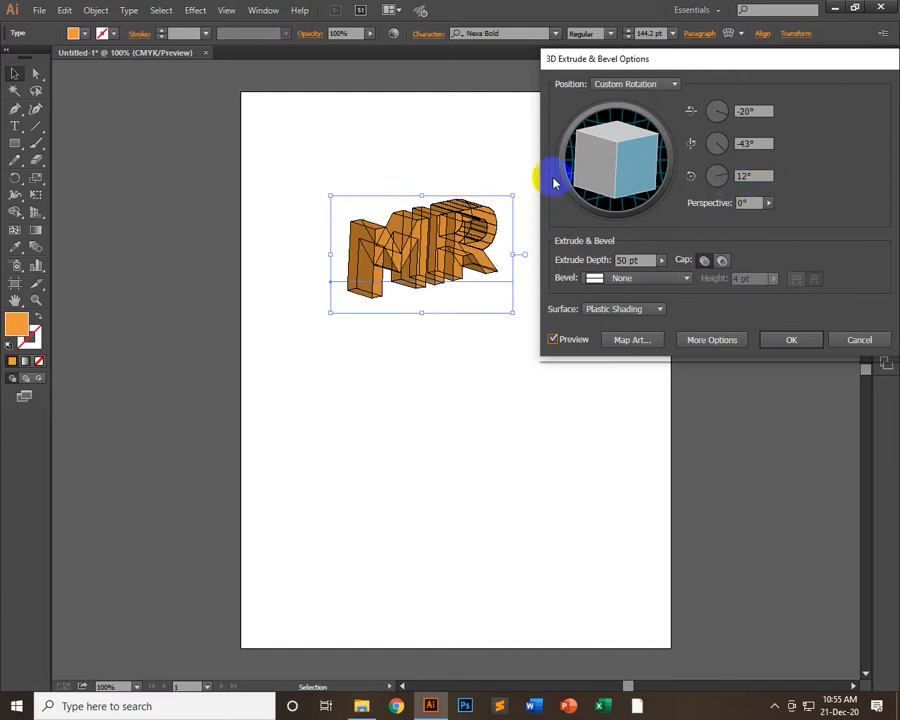
{"action": "left_click_drag", "start_coordinate": [639, 141], "coordinate": [633, 143]}
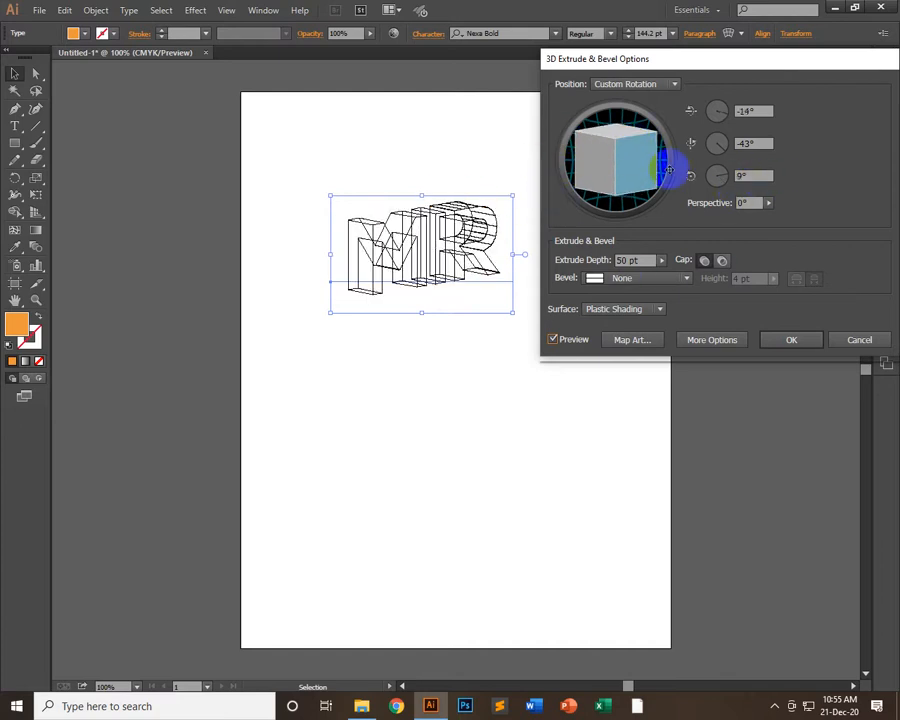
- Try individual axis rotations of -45° on X, 42° on Y and 0° on Z, and cancel the extrude effect
{"action": "mouse_move", "coordinate": [726, 181]}
{"action": "left_mouse_down"}
{"action": "mouse_move", "coordinate": [707, 171]}
{"action": "mouse_move", "coordinate": [709, 185]}
{"action": "mouse_move", "coordinate": [726, 183]}
{"action": "left_mouse_up"}
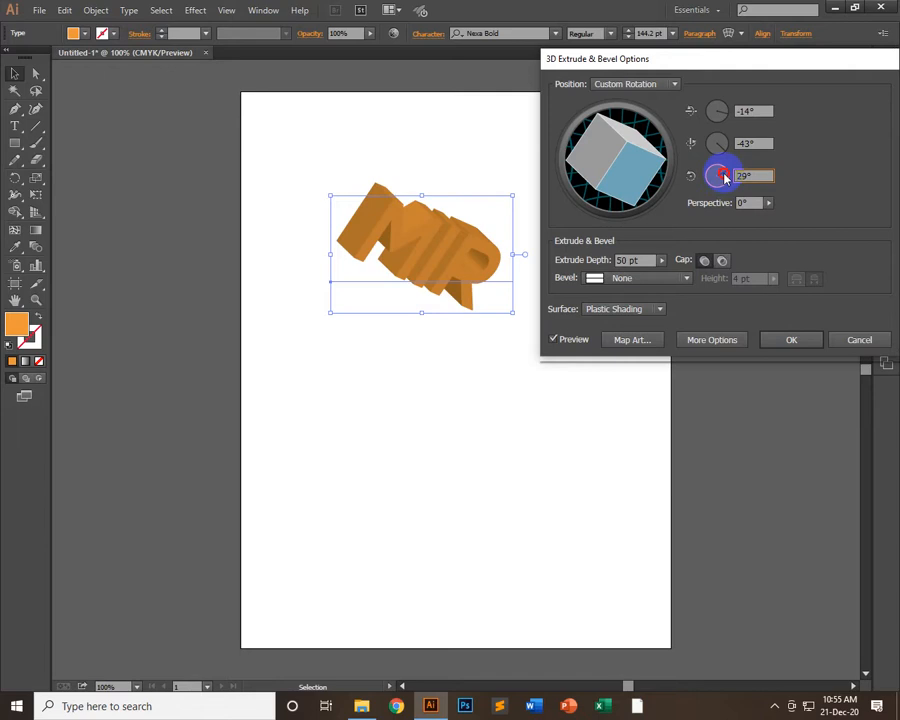
{"action": "type", "text": "0"}
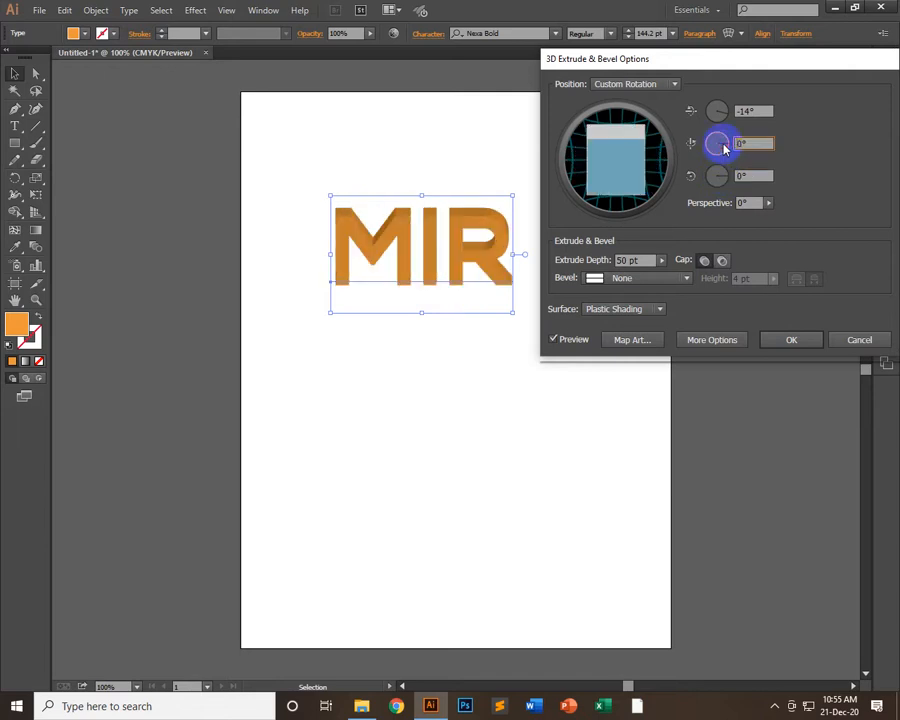
{"action": "left_click_drag", "start_coordinate": [724, 145], "coordinate": [728, 118]}
{"action": "left_click_drag", "start_coordinate": [609, 131], "coordinate": [609, 131]}
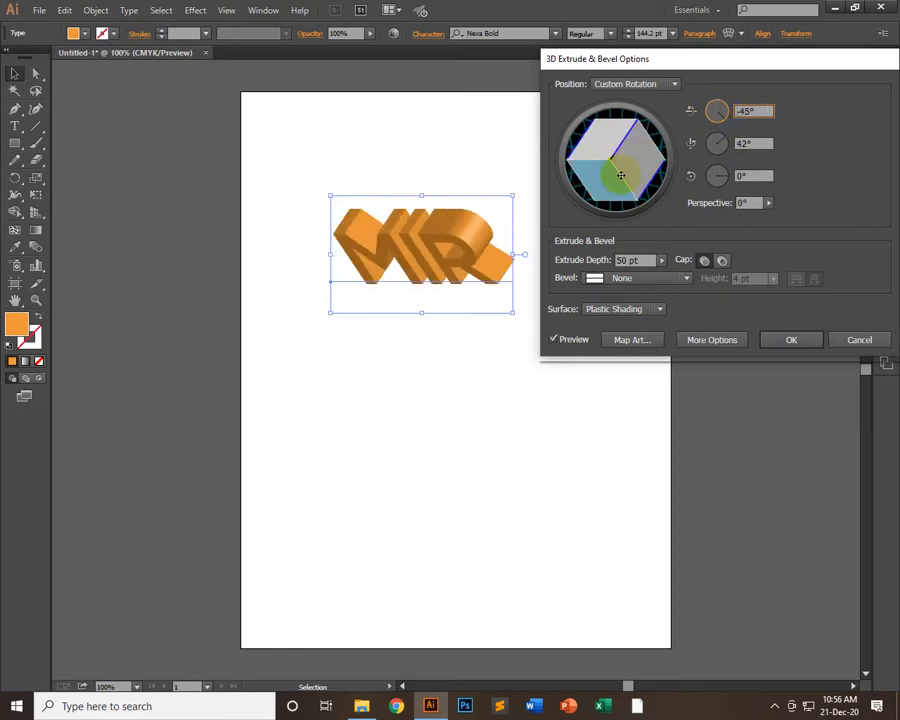
{"action": "left_click", "coordinate": [856, 340]}
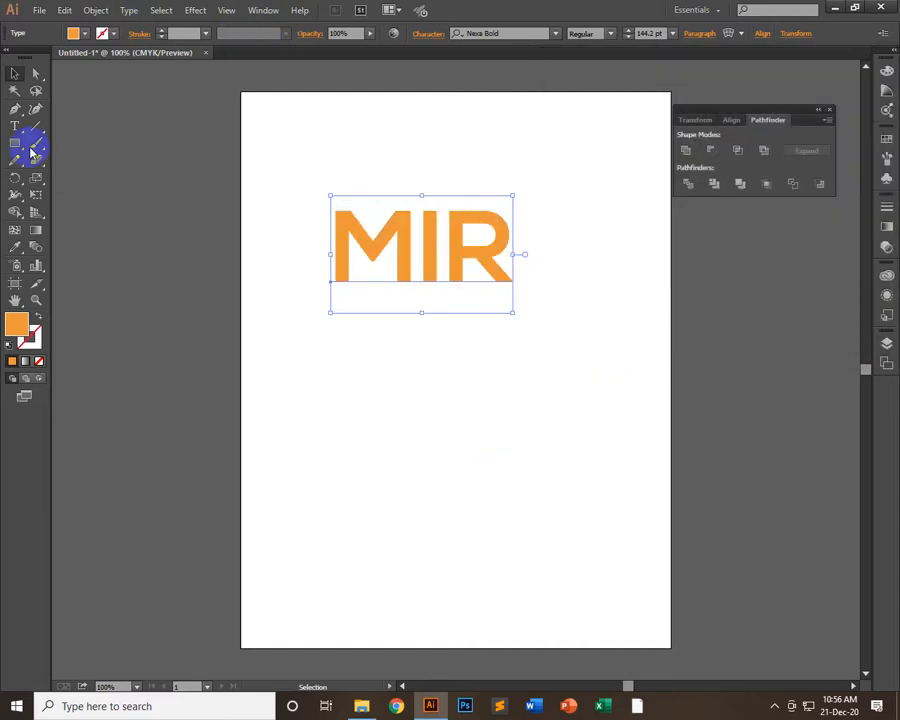
- Draw an orange, nearly square rectangle below the MIR text
{"action": "left_click", "coordinate": [131, 249]}
{"action": "left_click", "coordinate": [15, 143]}
{"action": "scroll", "coordinate": [366, 262], "scroll_direction": "down", "scroll_amount": 2}
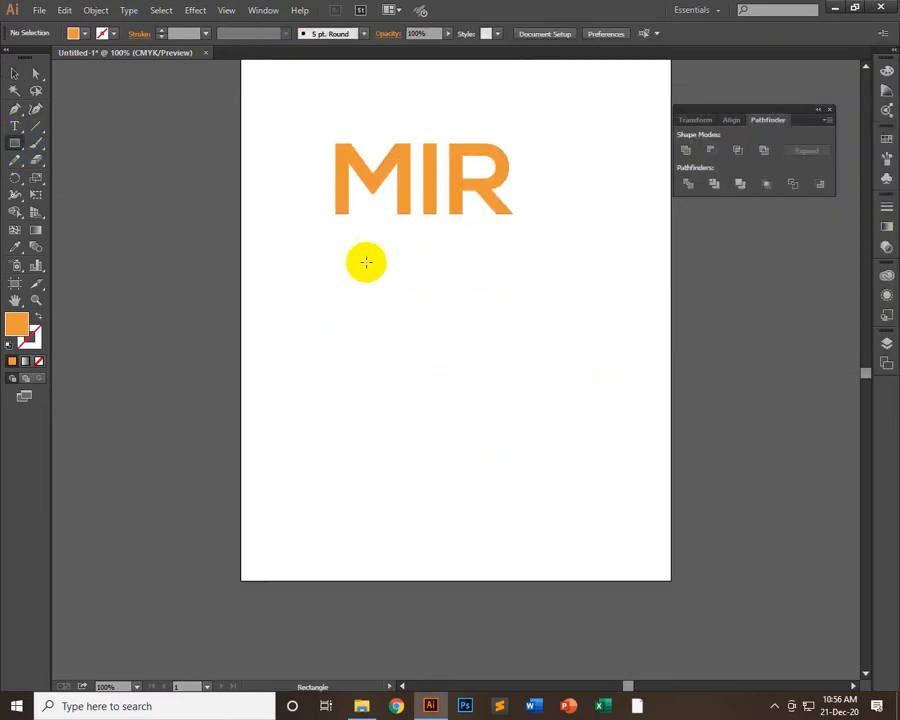
{"action": "left_click_drag", "start_coordinate": [366, 262], "coordinate": [542, 421]}
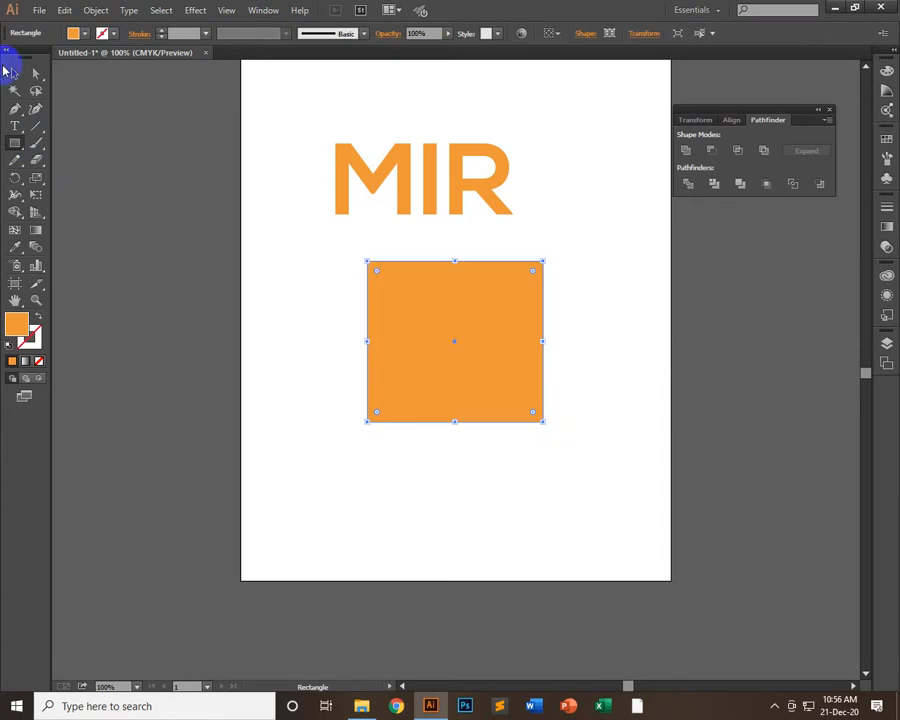
- Move the MIR text closer to the artboard's top edge and reposition the orange rectangle in the space below it
{"action": "left_click_drag", "start_coordinate": [456, 392], "coordinate": [483, 410]}
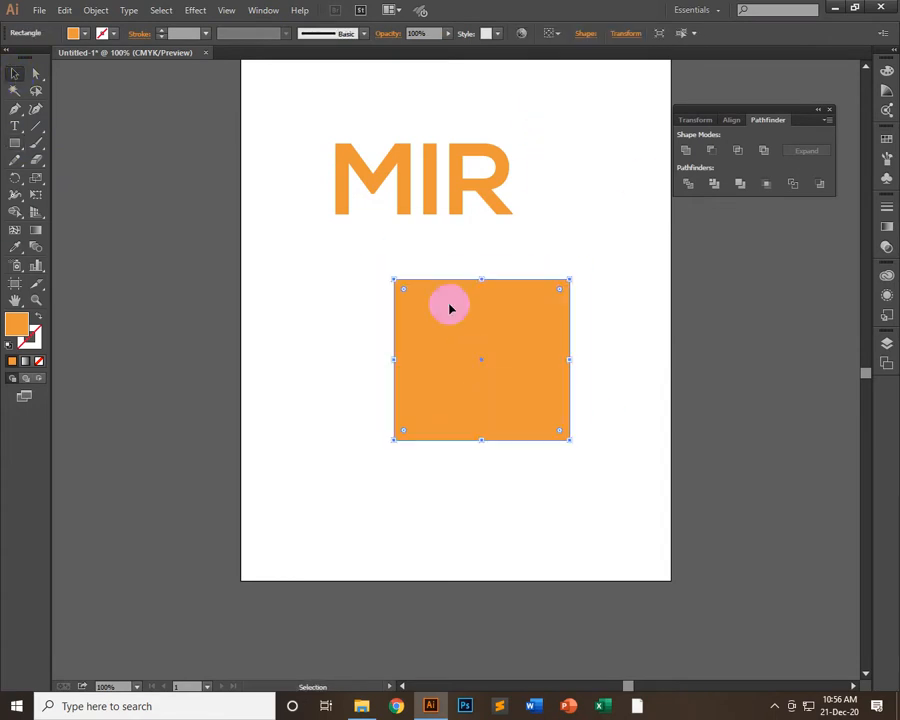
{"action": "left_click_drag", "start_coordinate": [435, 185], "coordinate": [455, 136]}
{"action": "left_click_drag", "start_coordinate": [458, 336], "coordinate": [414, 318]}
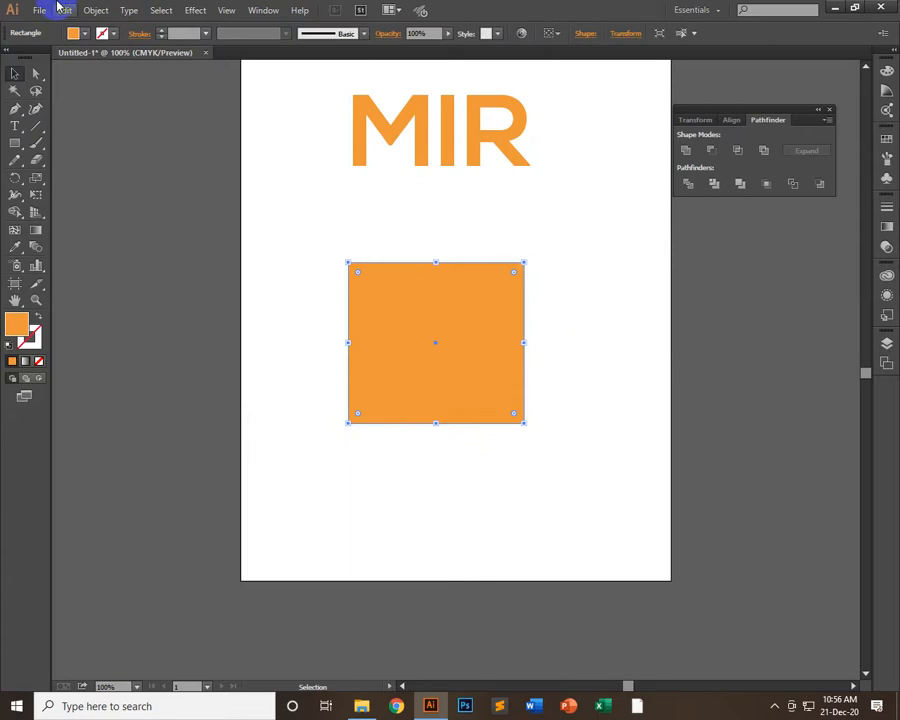
- Start a 3D Extrude & Bevel effect on the orange rectangle with the preview enabled
{"action": "left_click", "coordinate": [197, 10]}
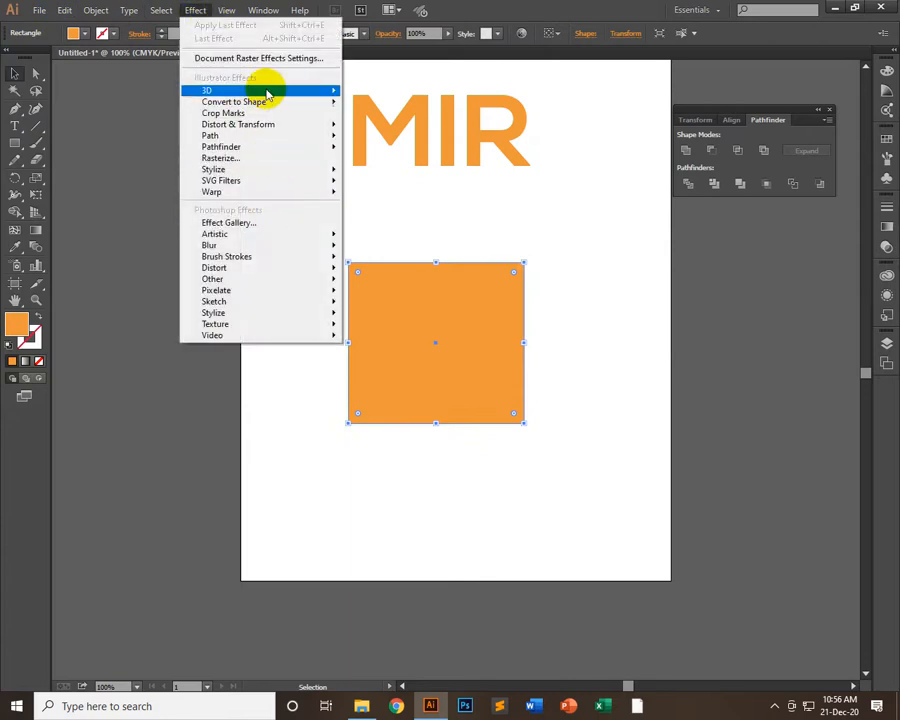
{"action": "mouse_move", "coordinate": [268, 91]}
{"action": "left_click", "coordinate": [402, 93]}
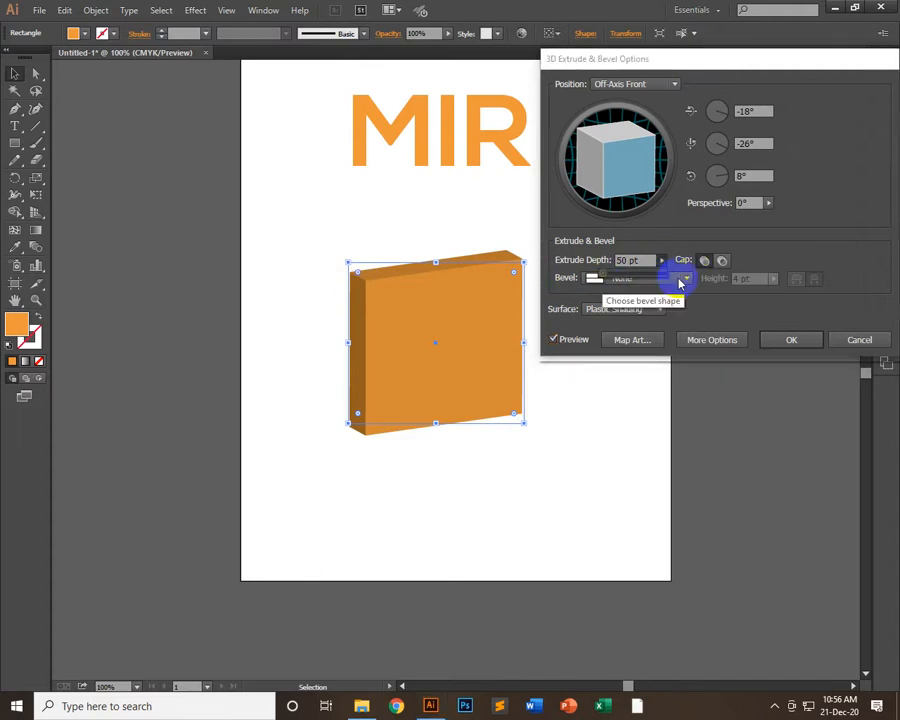
- Raise the rectangle's extrude depth in small increments, first to 53 pt and on to 65 pt
{"action": "left_click", "coordinate": [628, 260]}
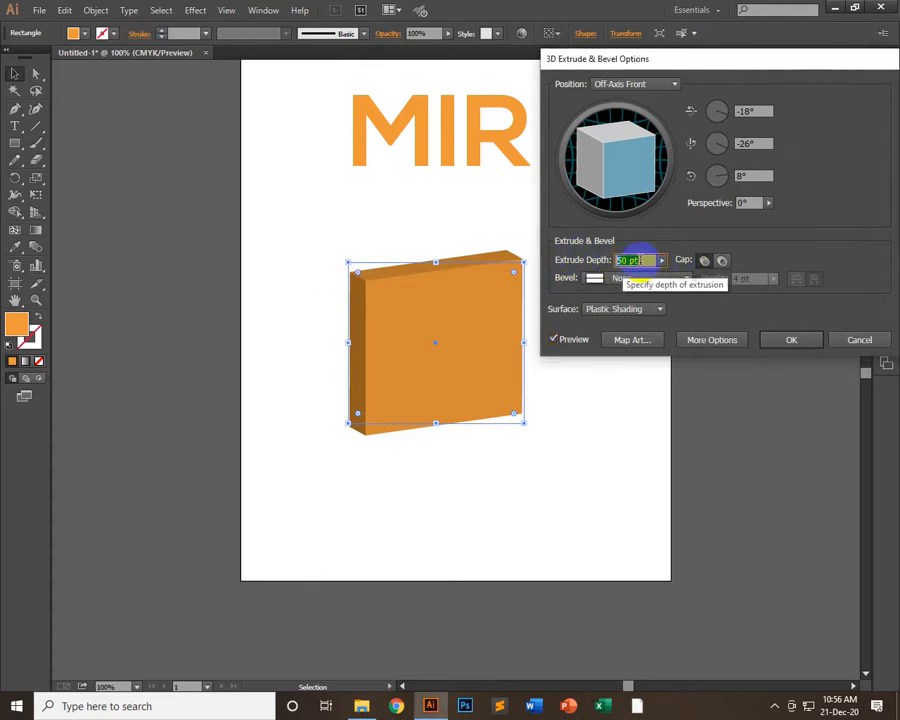
{"action": "key", "text": "Up"}
{"action": "key", "text": "Up"}
{"action": "key", "text": "Up"}
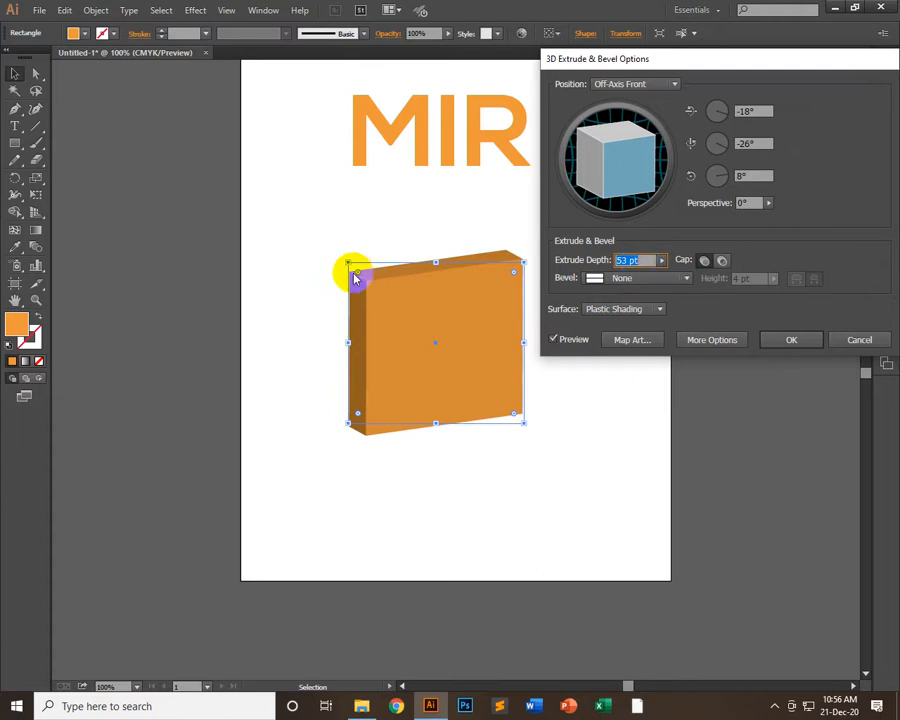
{"action": "left_click", "coordinate": [629, 259]}
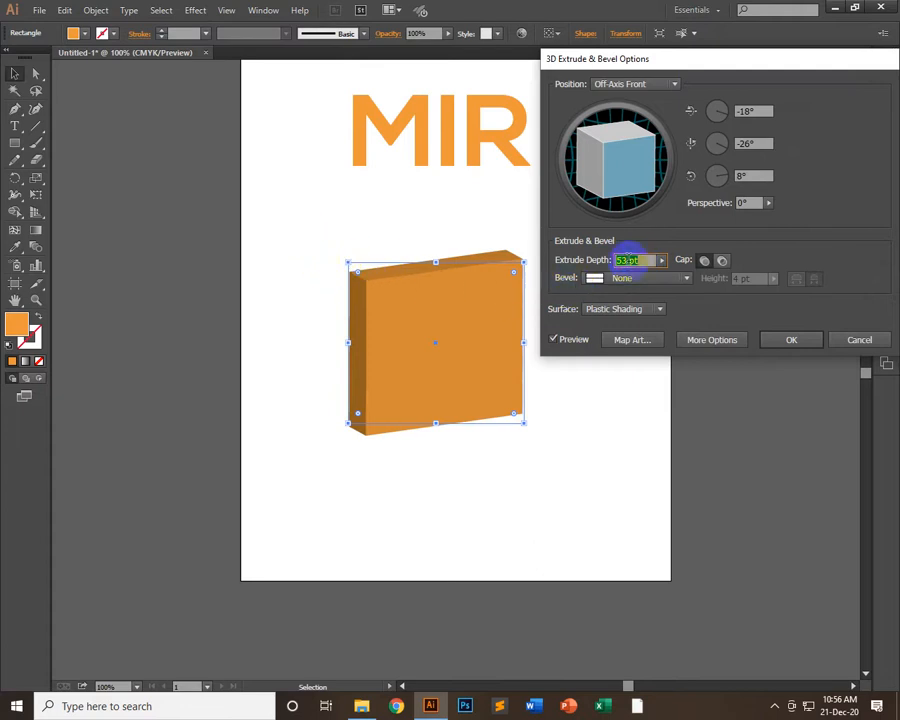
{"action": "key", "text": "Up"}
{"action": "key", "text": "Up"}
{"action": "key", "text": "Up"}
{"action": "key", "text": "Up"}
{"action": "key", "text": "Up"}
{"action": "key", "text": "Up"}
{"action": "key", "text": "Up"}
{"action": "key", "text": "Up"}
{"action": "key", "text": "Up"}
{"action": "key", "text": "Up"}
{"action": "key", "text": "Up"}
{"action": "key", "text": "Up"}
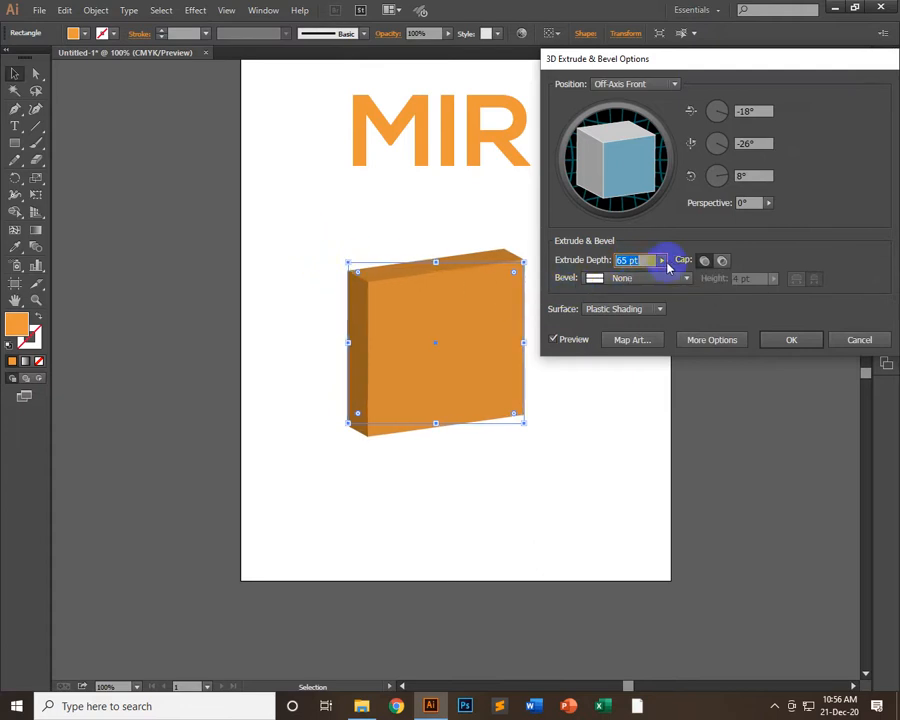
- Increase the extrude depth to 335 pt and reduce it to 245 pt, moving the effect options away from the artwork
{"action": "left_click", "coordinate": [603, 278]}
{"action": "mouse_move", "coordinate": [610, 278]}
{"action": "left_mouse_down"}
{"action": "mouse_move", "coordinate": [619, 278]}
{"action": "mouse_move", "coordinate": [611, 279]}
{"action": "left_mouse_up"}
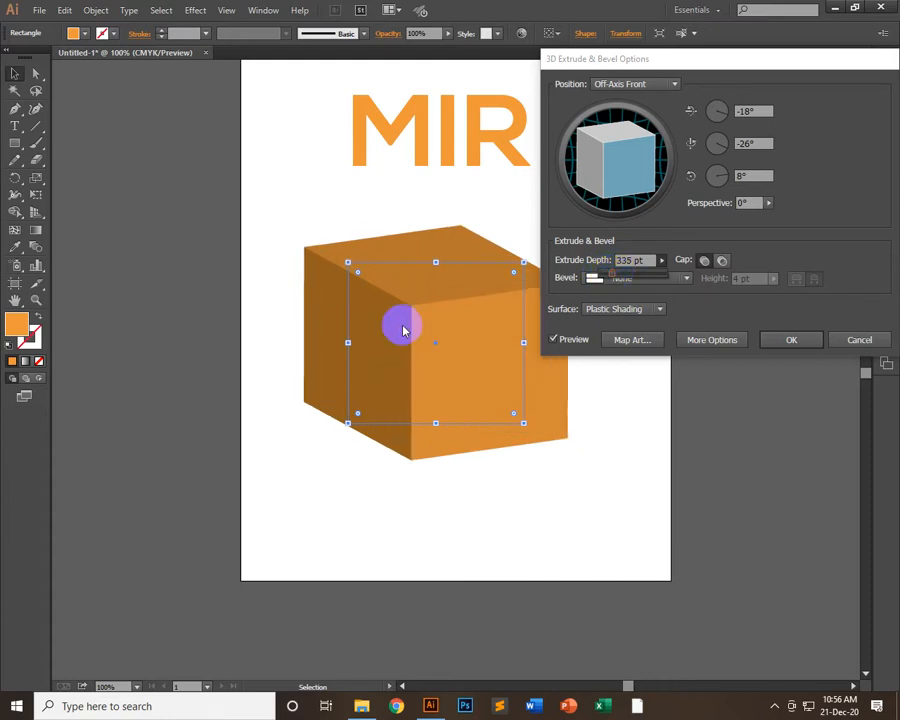
{"action": "left_click_drag", "start_coordinate": [651, 57], "coordinate": [690, 99]}
{"action": "left_click", "coordinate": [703, 299]}
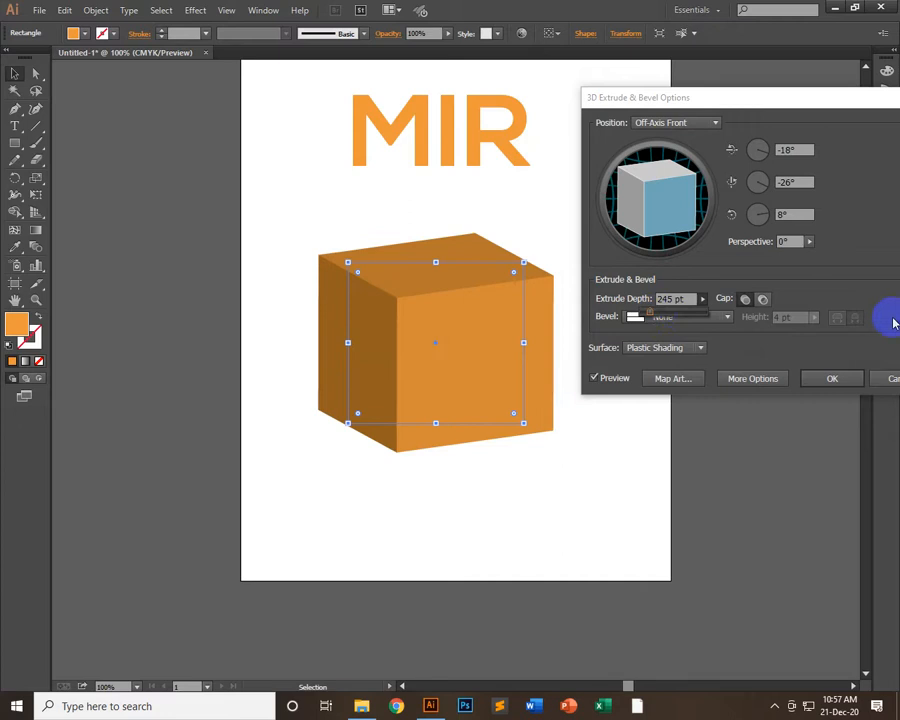
{"action": "left_click", "coordinate": [878, 226]}
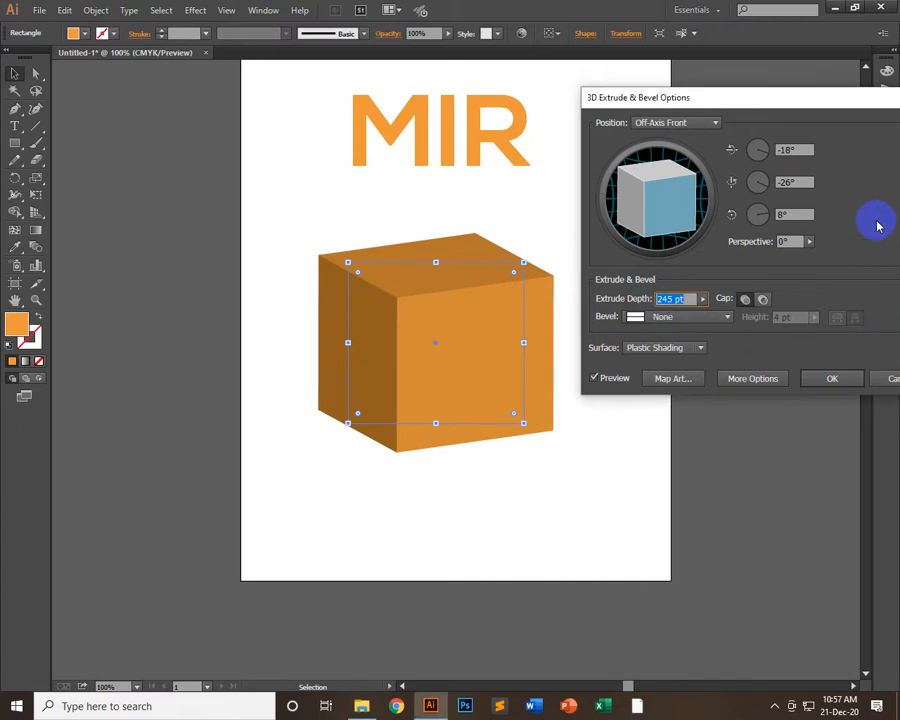
- Set the perspective of the extruded rectangle to 134° and apply the effect
{"action": "left_click", "coordinate": [809, 242]}
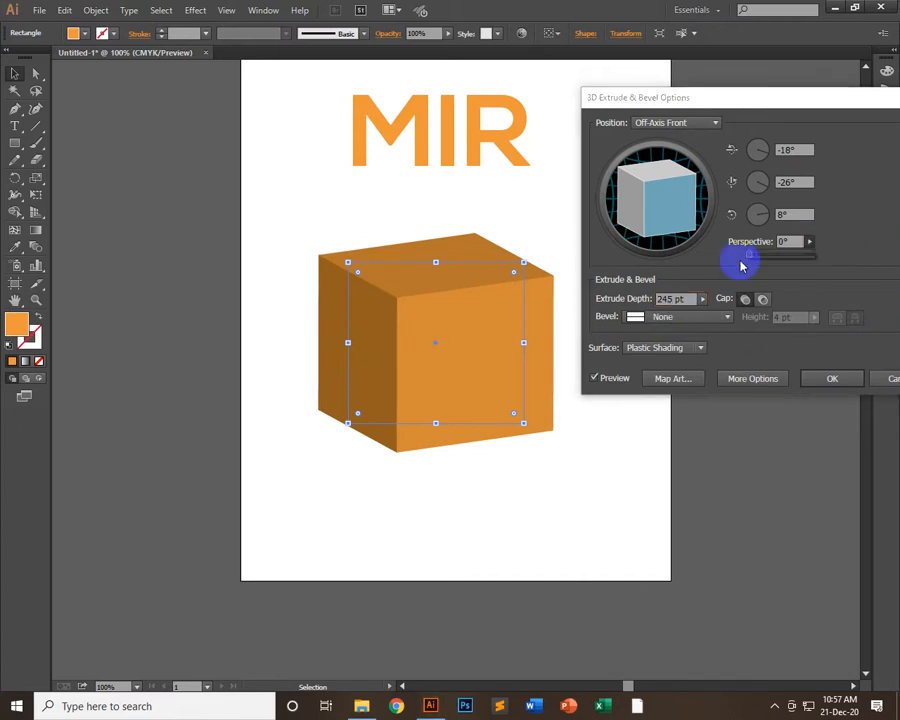
{"action": "left_click_drag", "start_coordinate": [757, 262], "coordinate": [804, 258]}
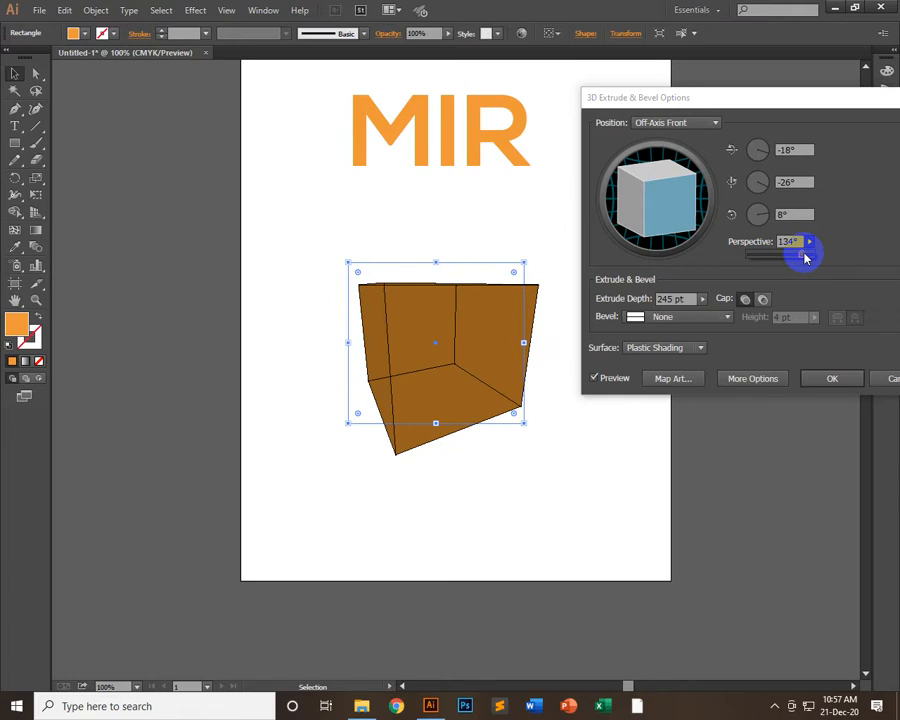
{"action": "left_click", "coordinate": [303, 195]}
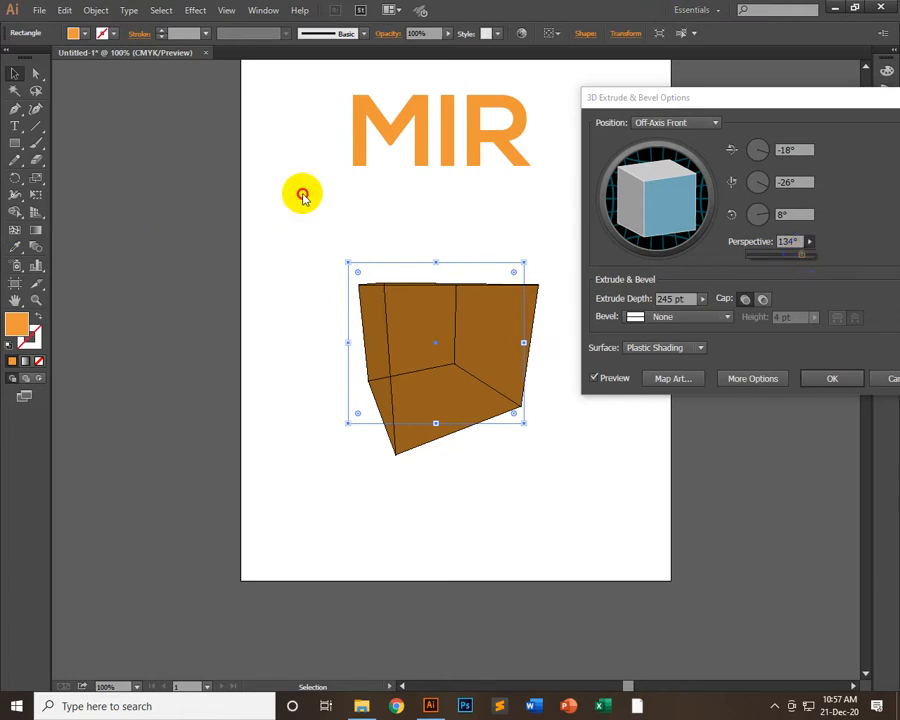
{"action": "left_click", "coordinate": [18, 75]}
{"action": "left_click", "coordinate": [256, 235]}
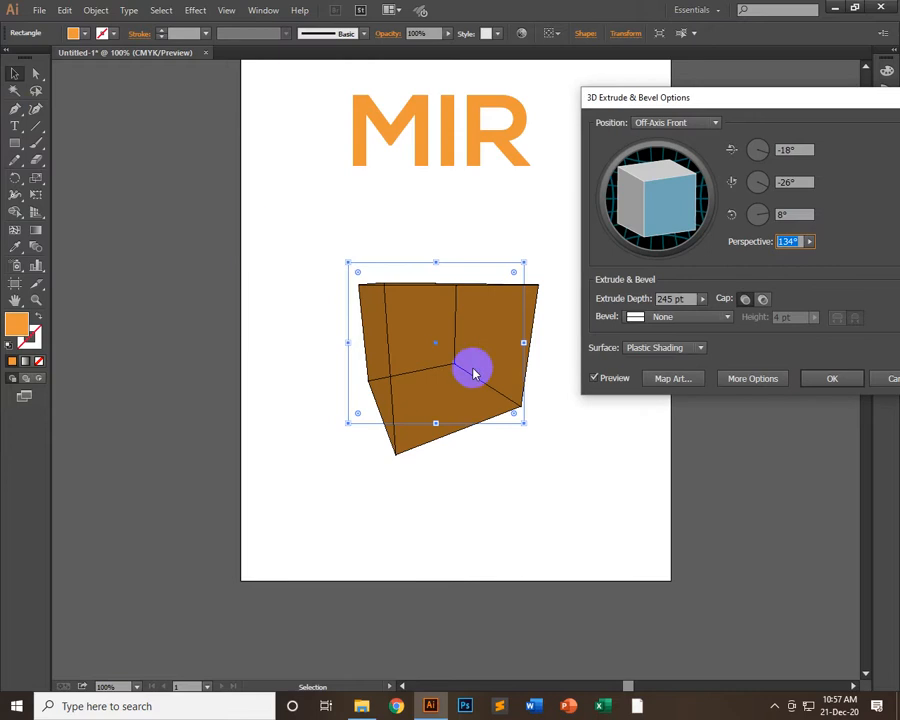
{"action": "left_click", "coordinate": [816, 378]}
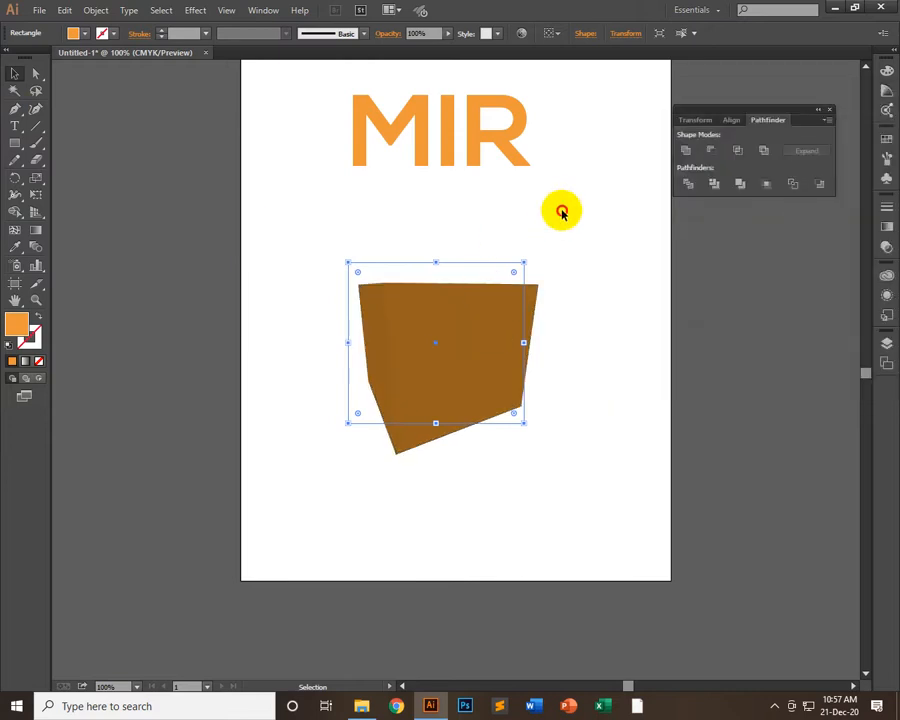
- Move the extruded shape towards the artboard's right edge and draw a wide orange rectangle in the space beside it
{"action": "left_click", "coordinate": [560, 211]}
{"action": "left_click_drag", "start_coordinate": [444, 335], "coordinate": [552, 295]}
{"action": "left_click", "coordinate": [342, 333]}
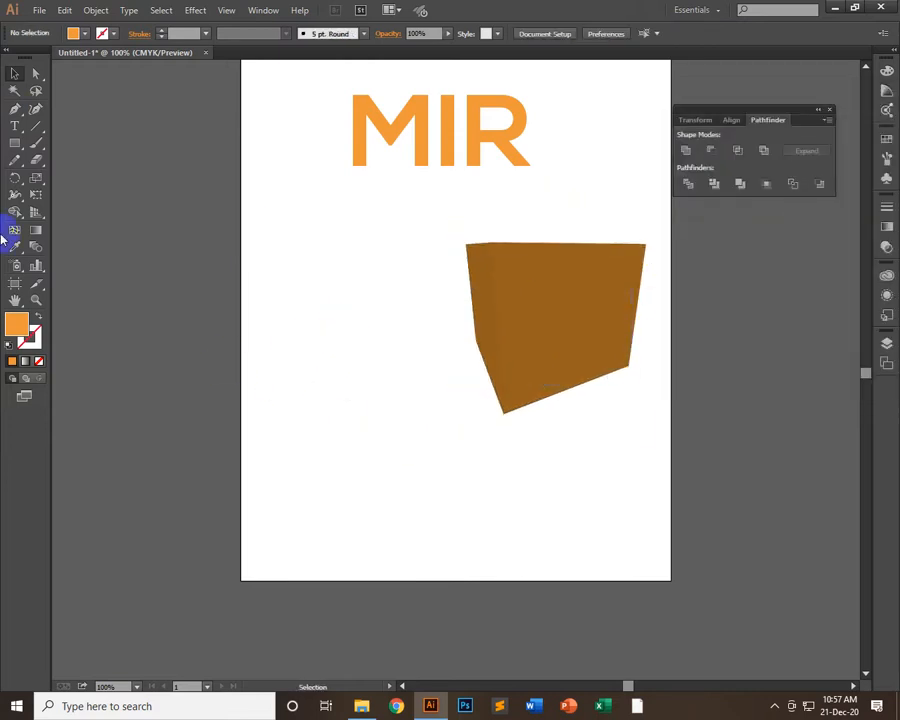
{"action": "left_click", "coordinate": [14, 143]}
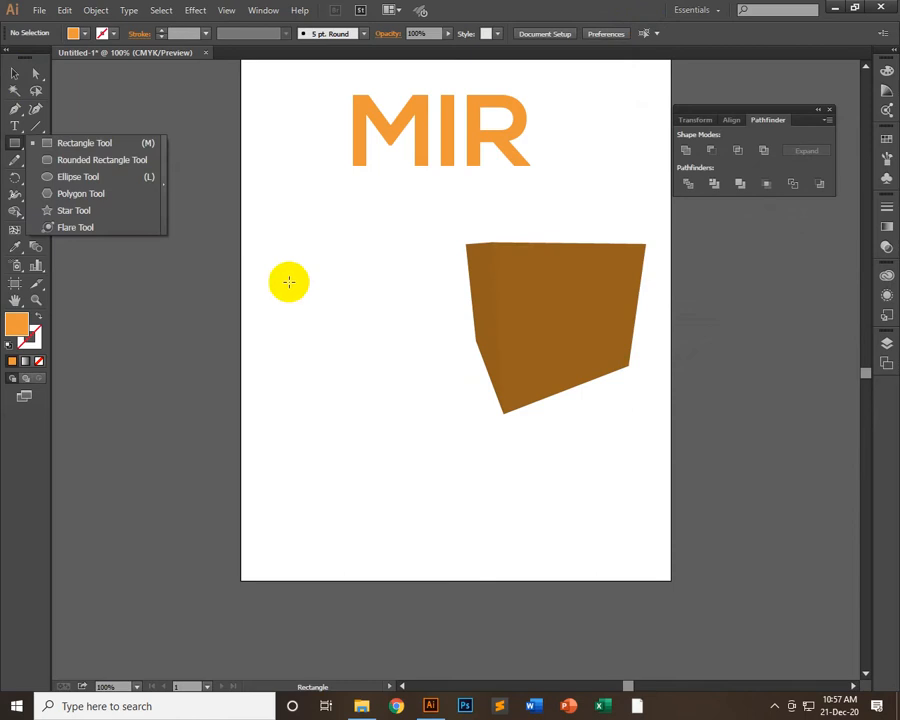
{"action": "left_click_drag", "start_coordinate": [285, 268], "coordinate": [436, 361]}
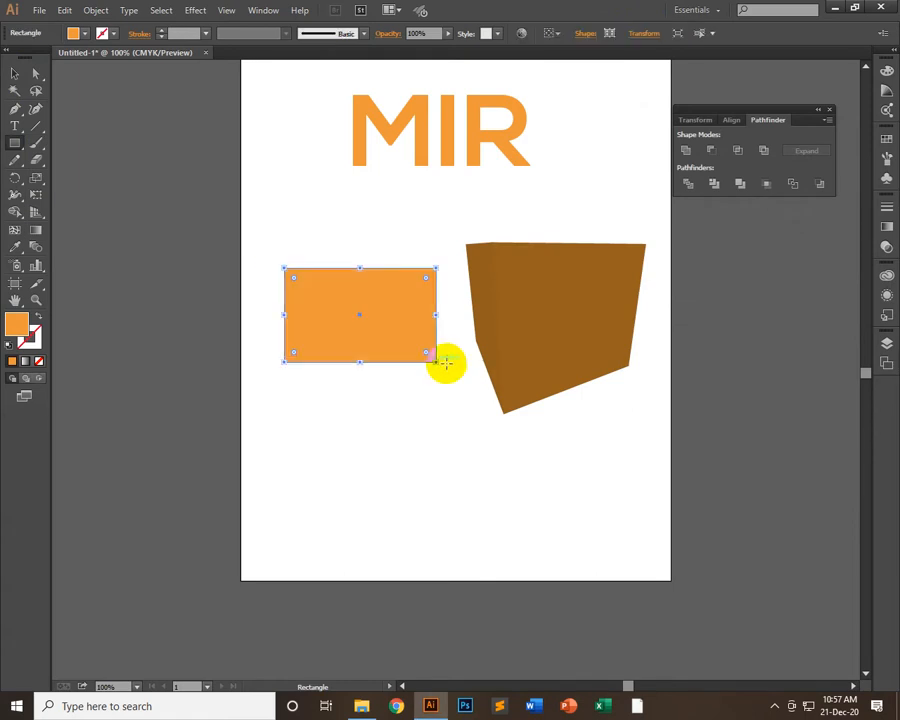
- Try Perspective Distort on the new rectangle's sides, restore its shape, and widen its base to form a trapezoid
{"action": "left_click", "coordinate": [36, 199]}
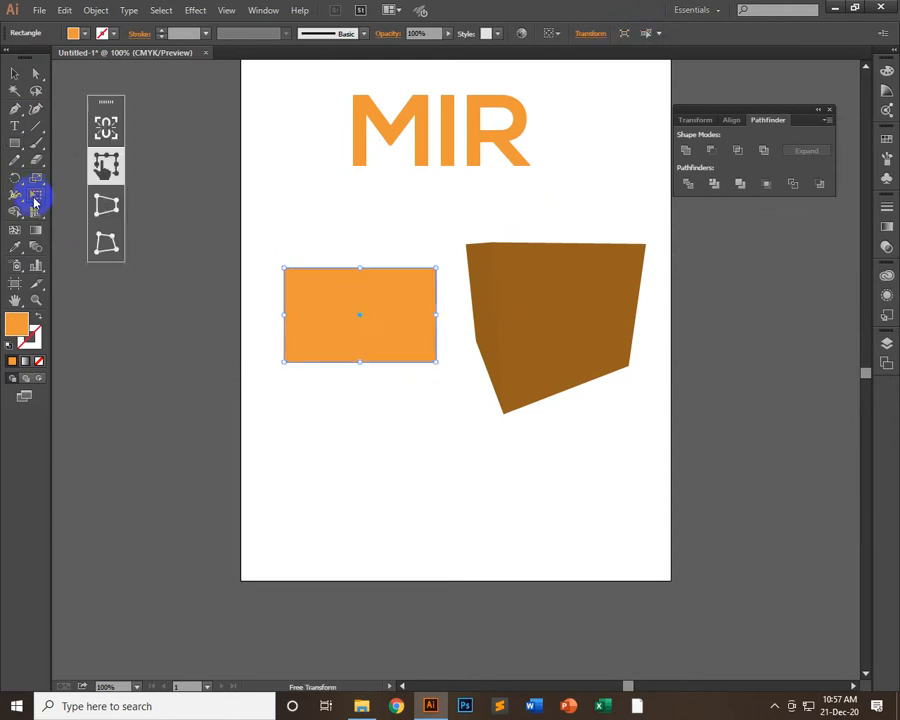
{"action": "left_click", "coordinate": [107, 209]}
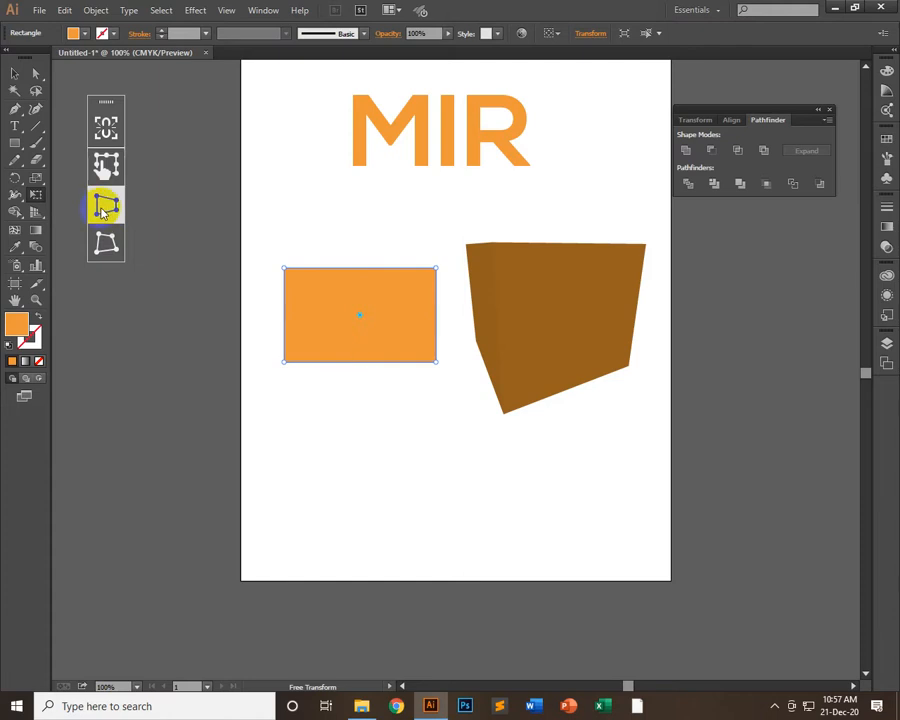
{"action": "left_click_drag", "start_coordinate": [437, 363], "coordinate": [440, 392]}
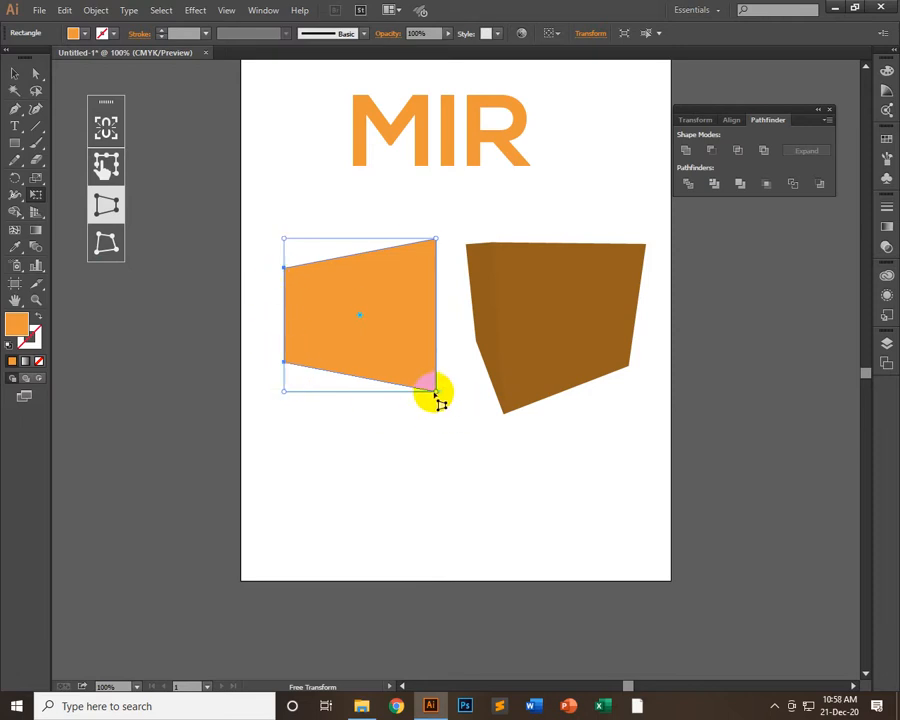
{"action": "left_click_drag", "start_coordinate": [436, 401], "coordinate": [436, 361]}
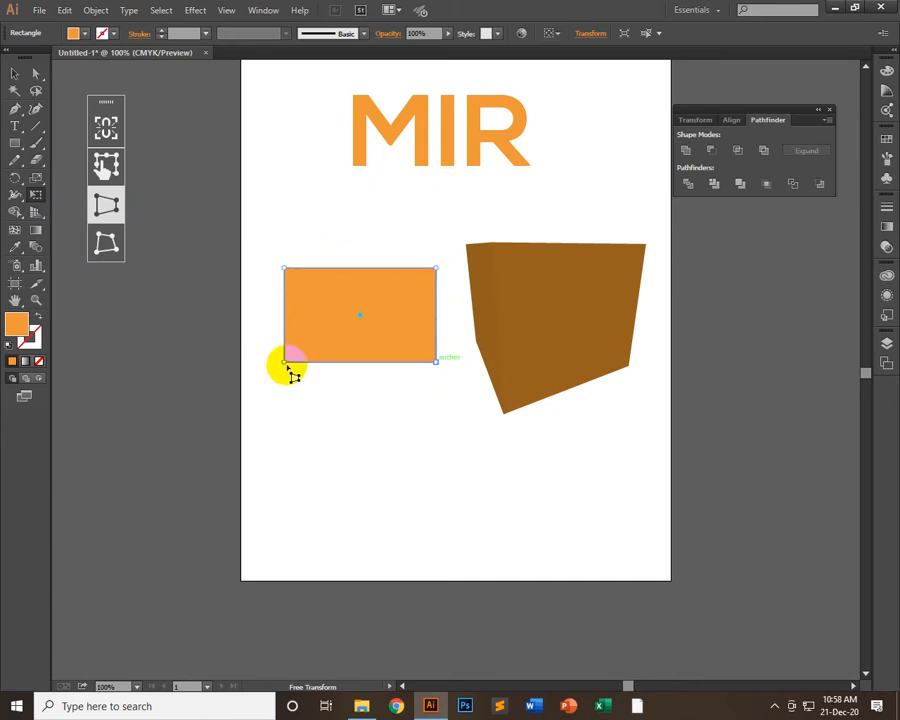
{"action": "mouse_move", "coordinate": [288, 368]}
{"action": "left_mouse_down"}
{"action": "mouse_move", "coordinate": [287, 378]}
{"action": "mouse_move", "coordinate": [285, 362]}
{"action": "left_mouse_up"}
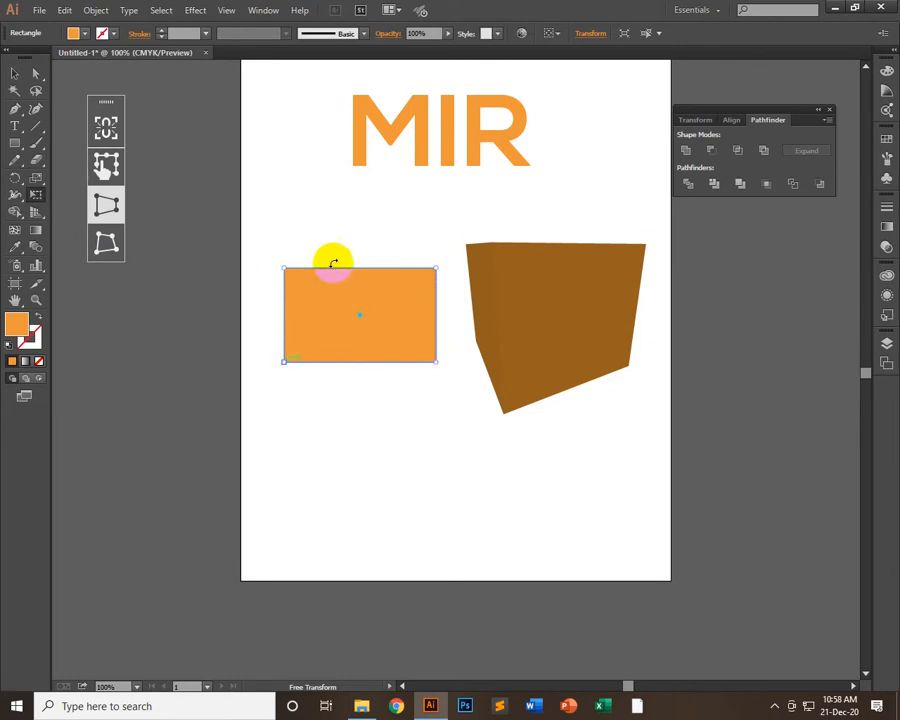
{"action": "left_click_drag", "start_coordinate": [437, 363], "coordinate": [462, 365]}
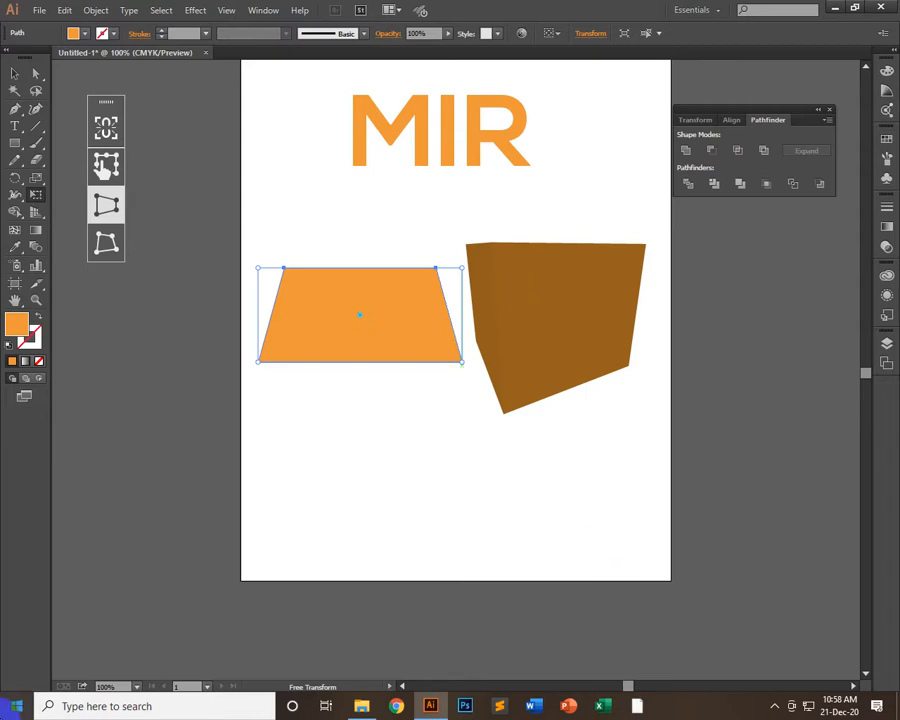
{"action": "left_click", "coordinate": [14, 73]}
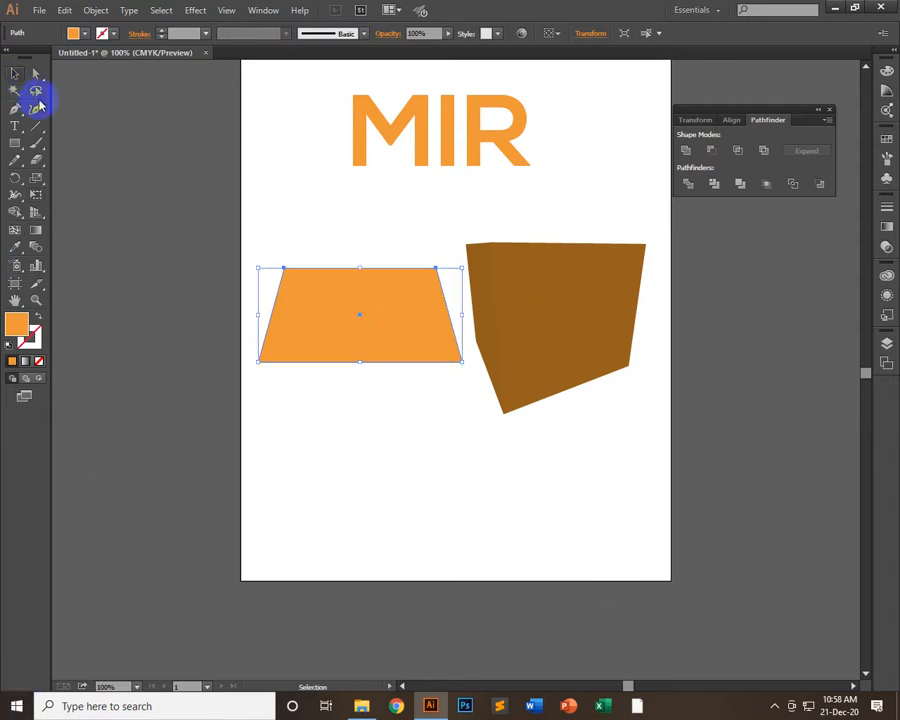
- Move the orange trapezoid partly off the artboard's left edge and bring the brown extruded shape back under the MIR text
{"action": "left_click", "coordinate": [464, 463]}
{"action": "left_click_drag", "start_coordinate": [402, 321], "coordinate": [288, 295]}
{"action": "left_click", "coordinate": [561, 291]}
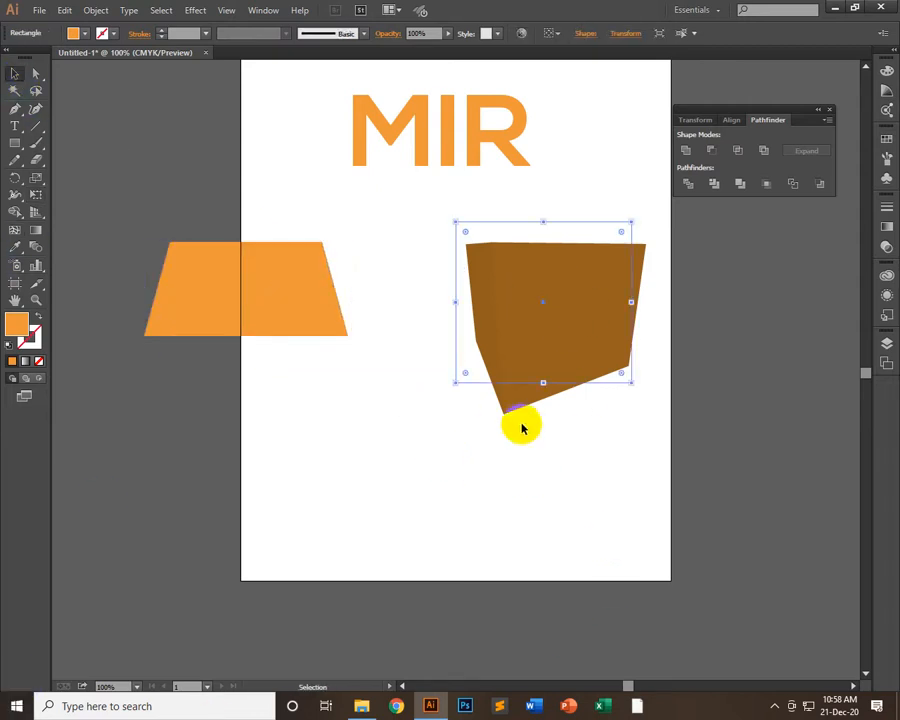
{"action": "left_click_drag", "start_coordinate": [593, 292], "coordinate": [525, 306]}
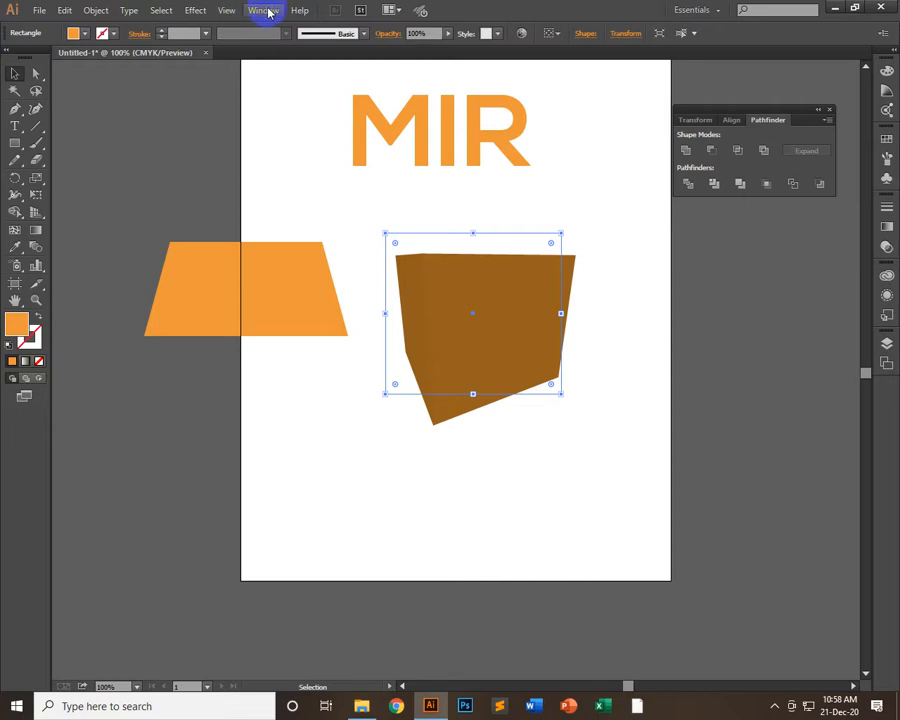
- Reopen the brown shape's 3D Extrude & Bevel effect from its appearance attributes, with preview enabled and the additional surface options collapsed
{"action": "left_click", "coordinate": [264, 12]}
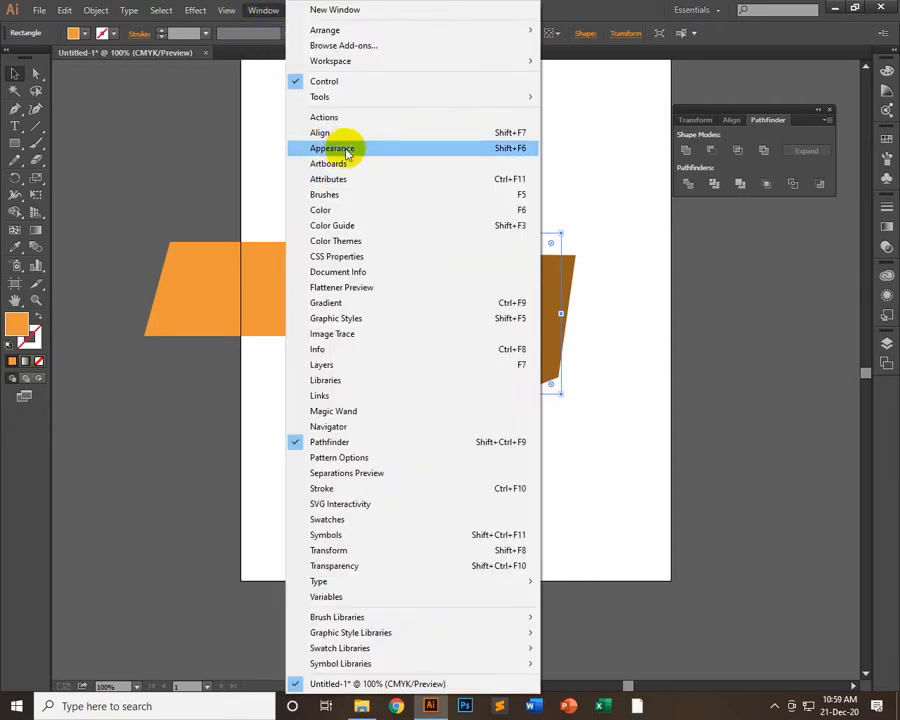
{"action": "left_click", "coordinate": [342, 149]}
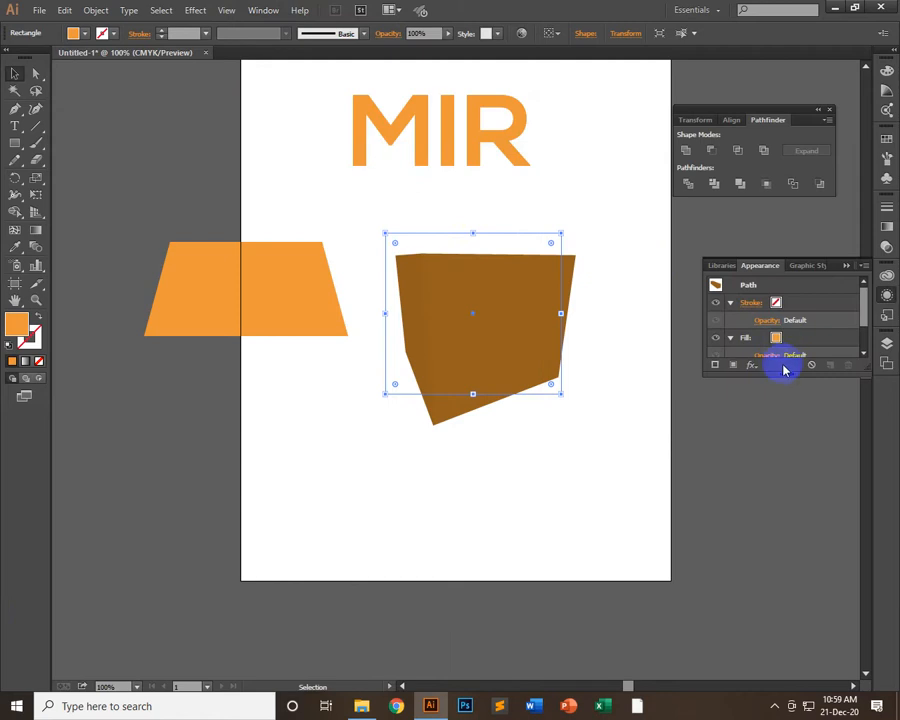
{"action": "left_click_drag", "start_coordinate": [787, 374], "coordinate": [785, 488]}
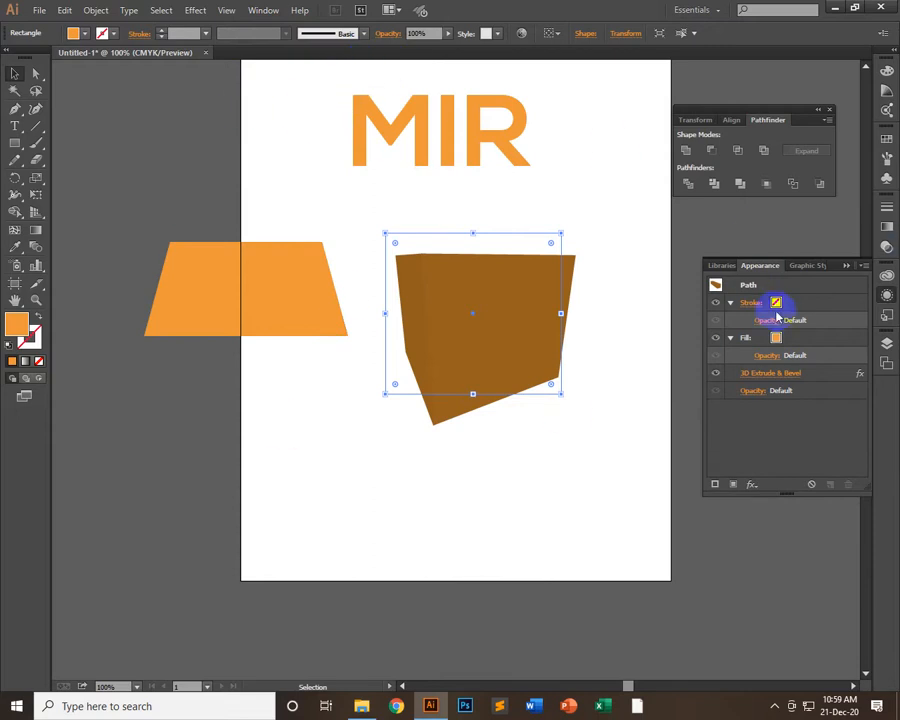
{"action": "left_click", "coordinate": [758, 376]}
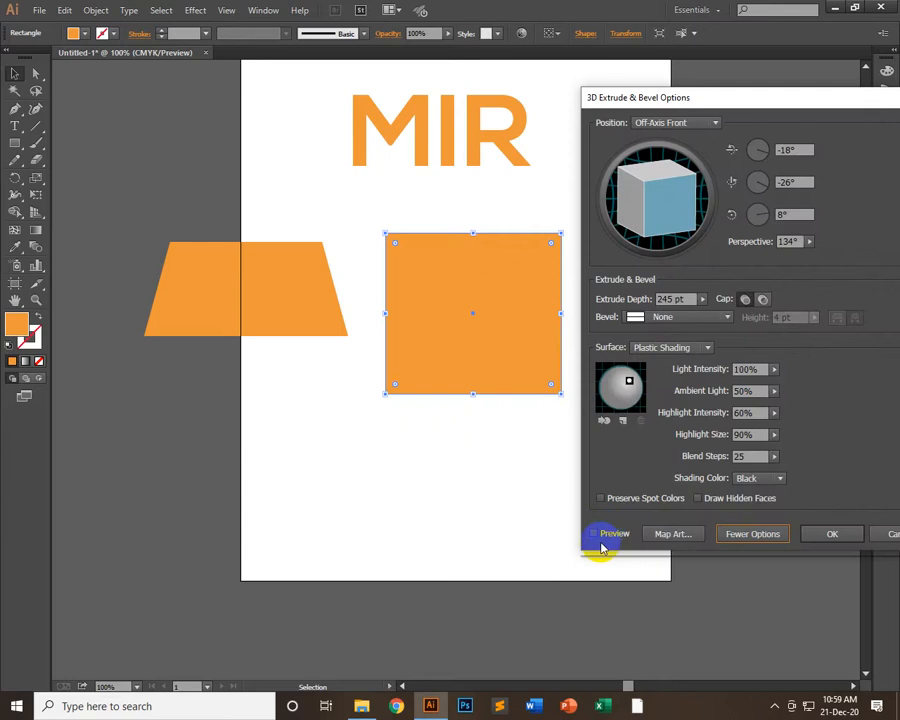
{"action": "left_click", "coordinate": [613, 535]}
{"action": "left_click", "coordinate": [745, 534]}
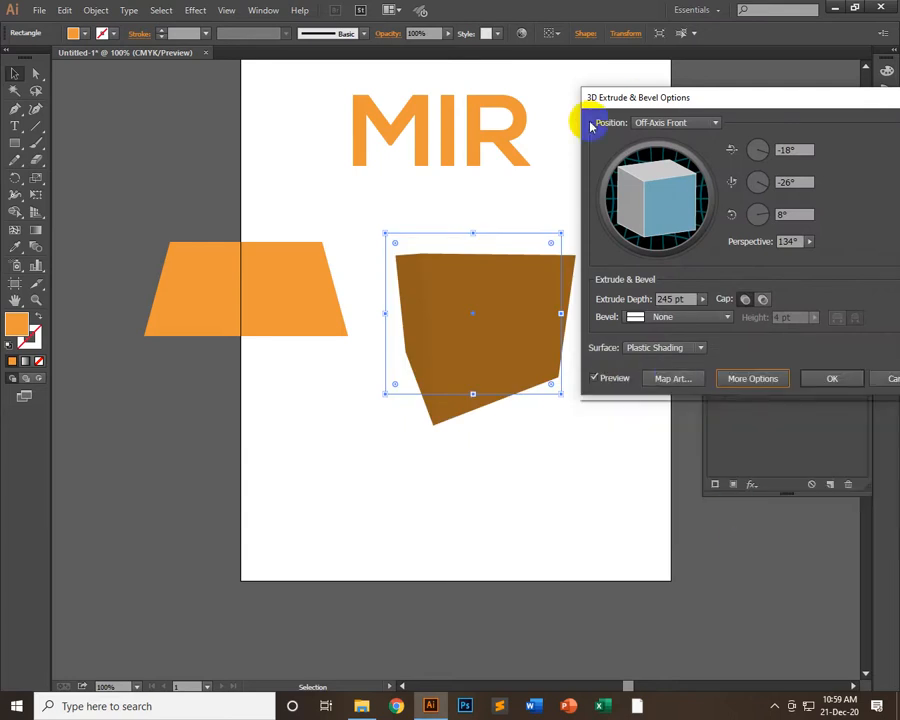
- Rotate the extruded shape to -39° on X with 0° on Y and Z, and set its perspective to 132°
{"action": "mouse_move", "coordinate": [668, 222]}
{"action": "left_mouse_down"}
{"action": "mouse_move", "coordinate": [699, 227]}
{"action": "mouse_move", "coordinate": [683, 201]}
{"action": "mouse_move", "coordinate": [665, 211]}
{"action": "mouse_move", "coordinate": [614, 206]}
{"action": "mouse_move", "coordinate": [623, 207]}
{"action": "mouse_move", "coordinate": [610, 198]}
{"action": "mouse_move", "coordinate": [620, 192]}
{"action": "mouse_move", "coordinate": [608, 181]}
{"action": "mouse_move", "coordinate": [655, 195]}
{"action": "mouse_move", "coordinate": [661, 207]}
{"action": "left_mouse_up"}
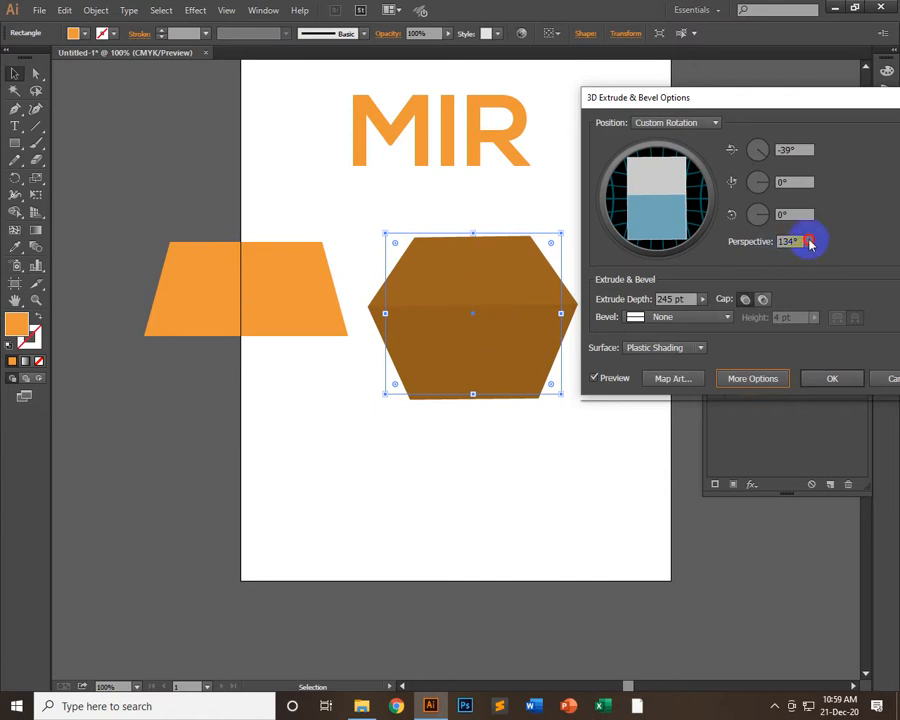
{"action": "mouse_move", "coordinate": [806, 243]}
{"action": "left_mouse_down"}
{"action": "mouse_move", "coordinate": [782, 261]}
{"action": "mouse_move", "coordinate": [804, 258]}
{"action": "left_mouse_up"}
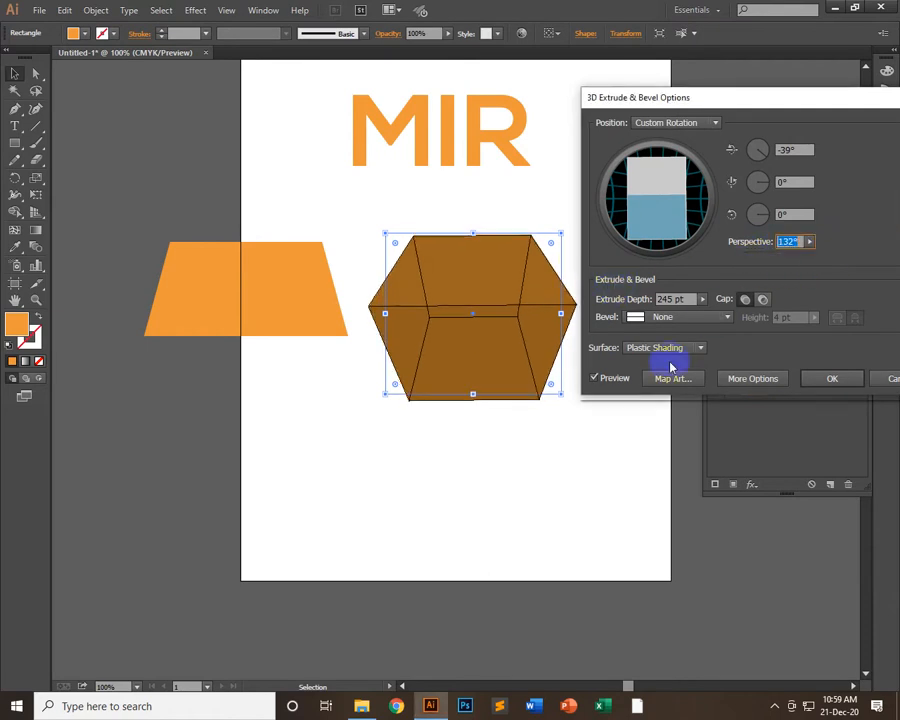
- Try the bevel profiles on the extruded shape in sequence, from Classic through Complex 1–4, Cove, Jaggy, Rolling and Rounded to Tall-Round
{"action": "left_click", "coordinate": [597, 300]}
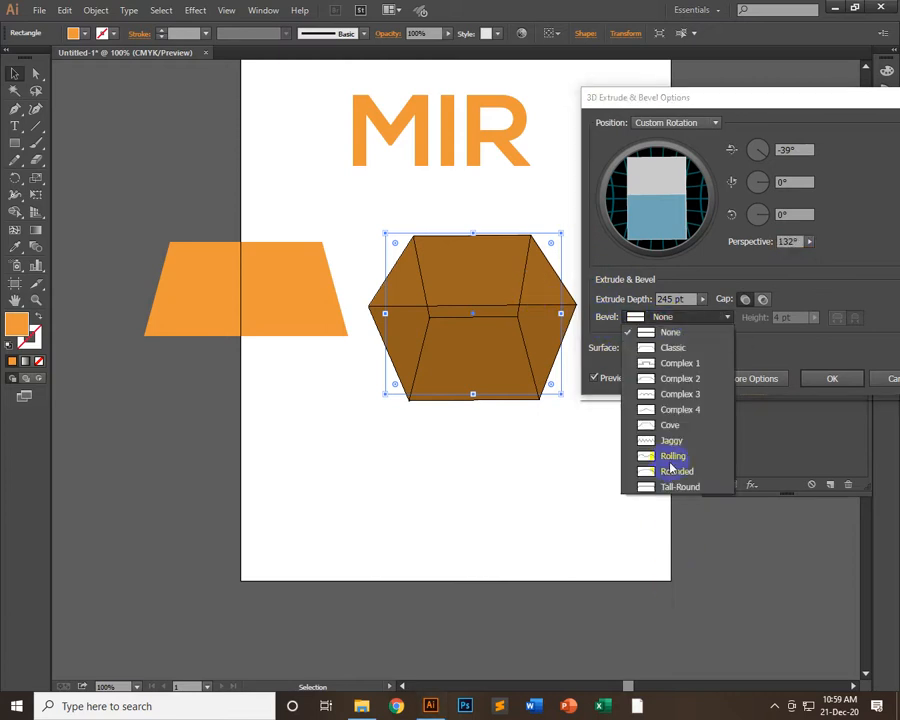
{"action": "left_click", "coordinate": [668, 348]}
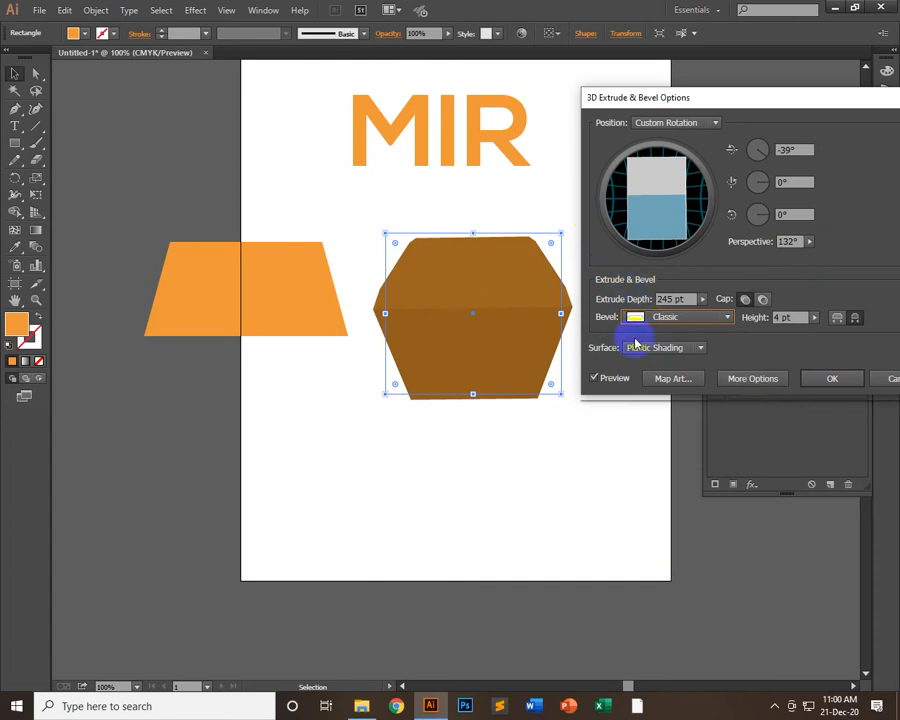
{"action": "key", "text": "Down"}
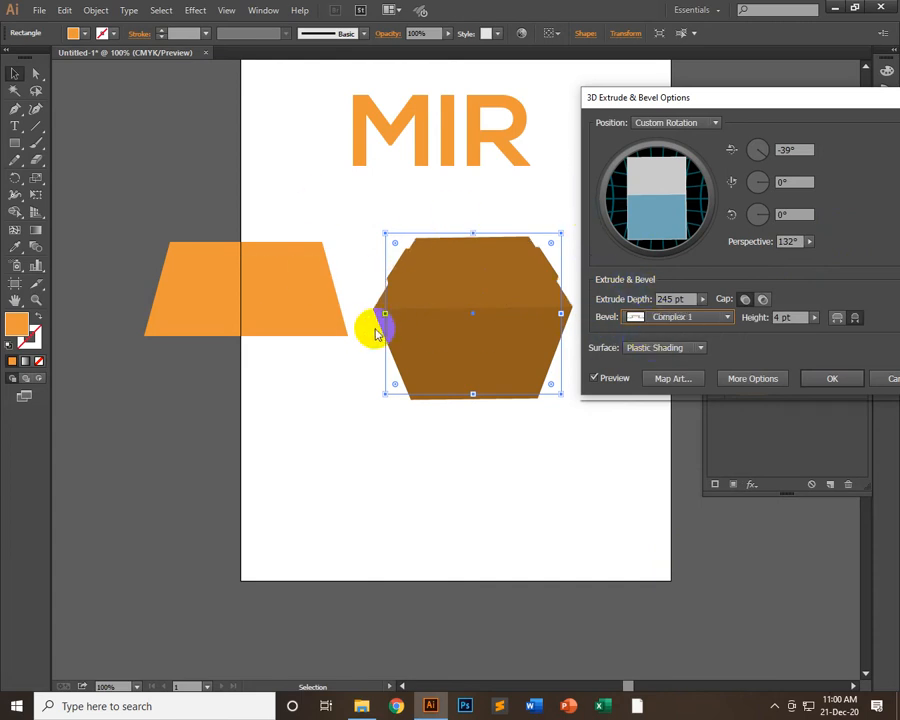
{"action": "key", "text": "Down"}
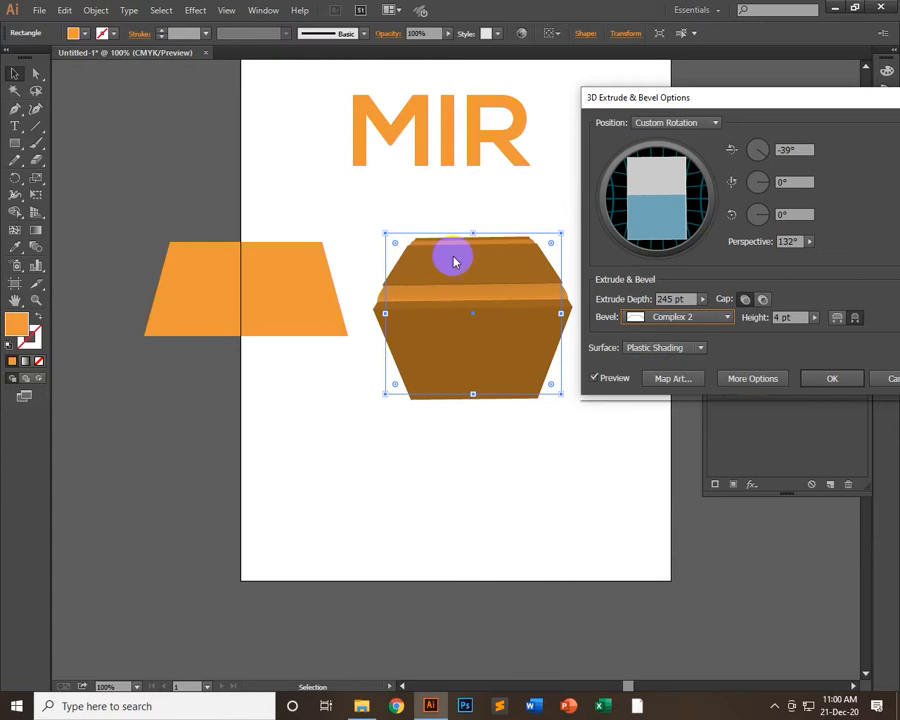
{"action": "key", "text": "Down"}
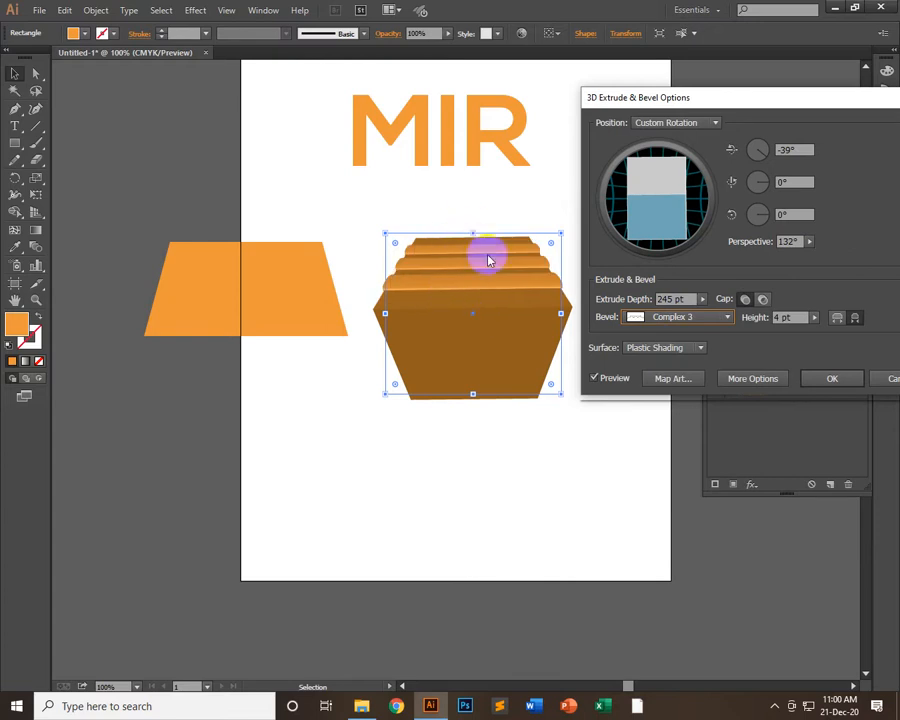
{"action": "key", "text": "Down"}
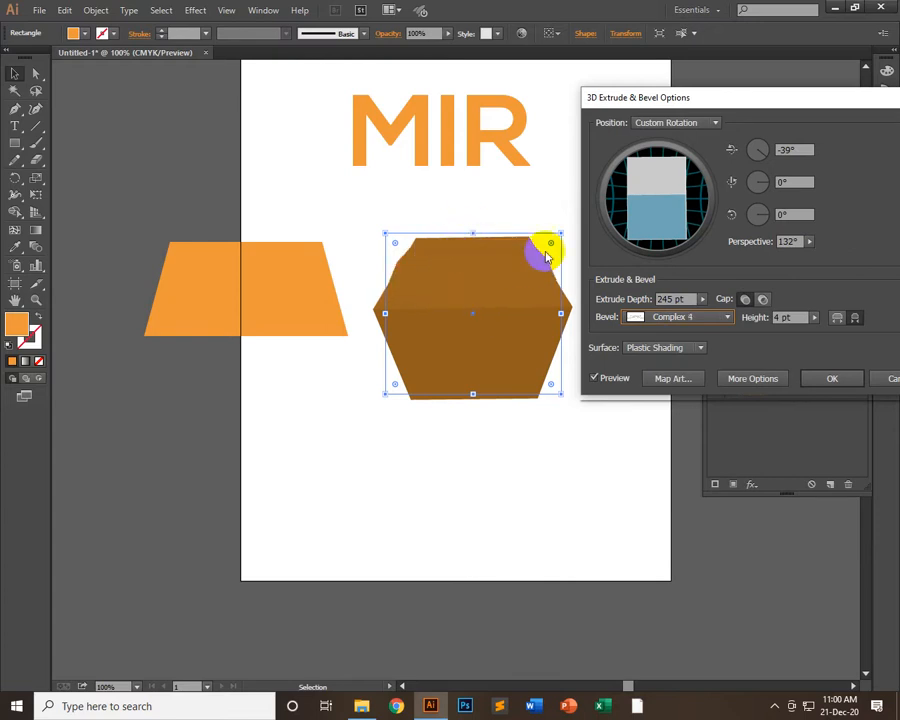
{"action": "key", "text": "Down"}
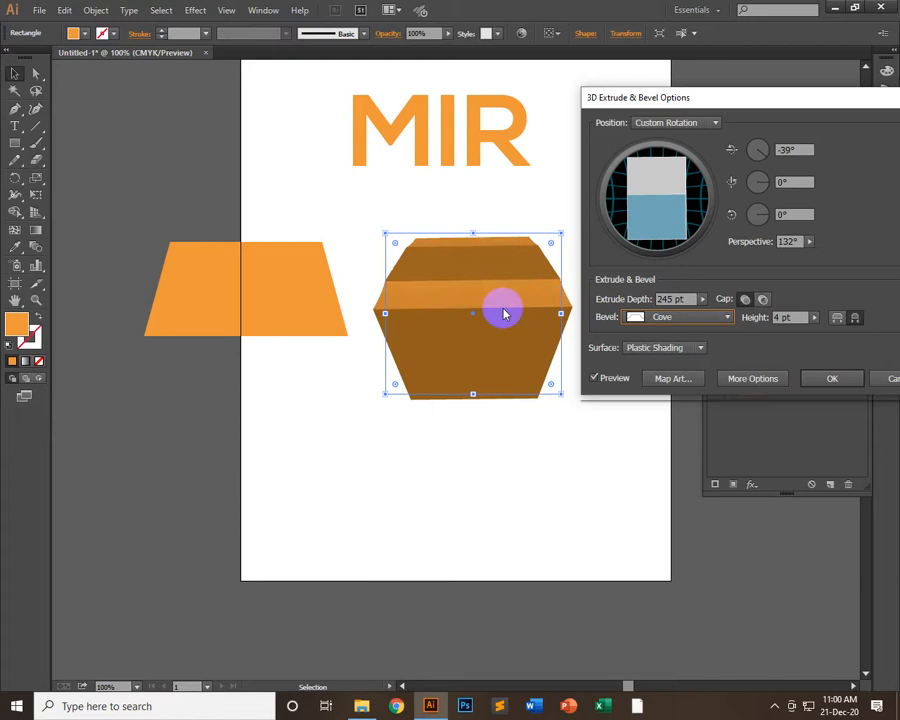
{"action": "key", "text": "Down"}
{"action": "key", "text": "Down"}
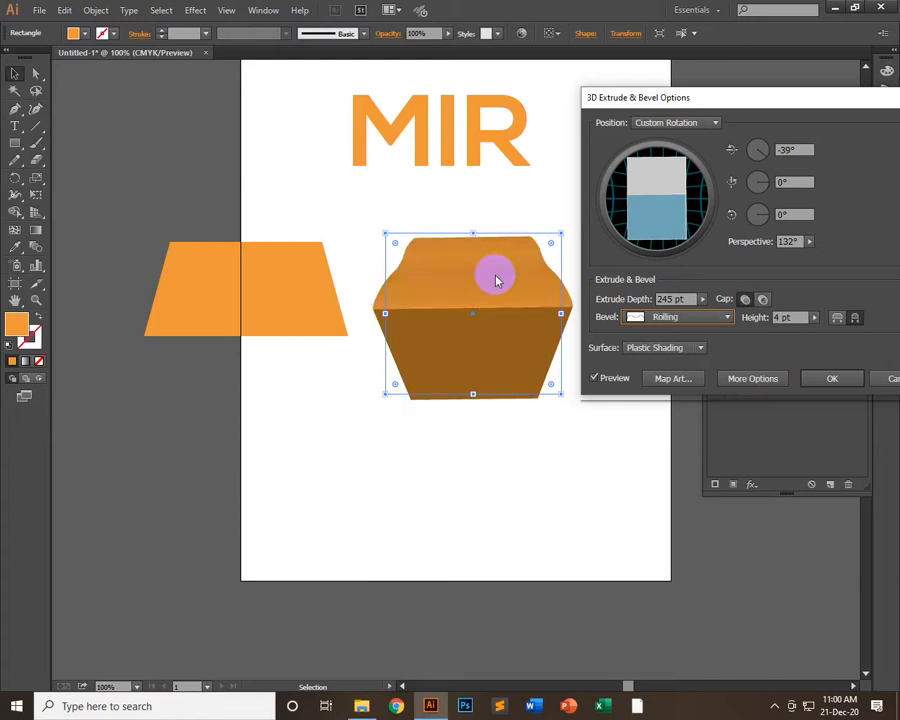
{"action": "key", "text": "Down"}
{"action": "key", "text": "Down"}
{"action": "key", "text": "Down"}
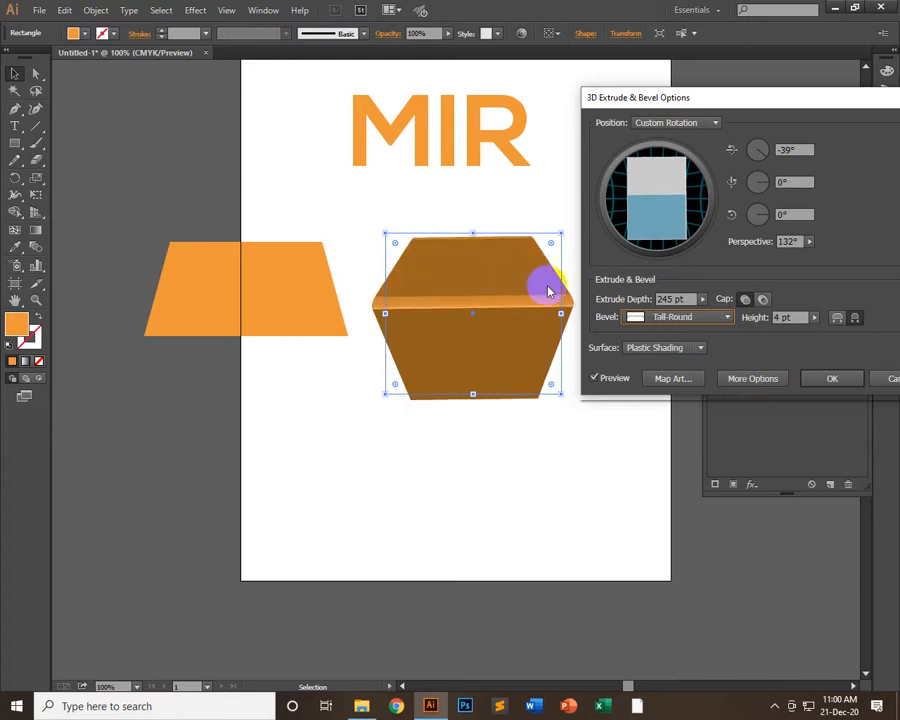
- Apply the Rolling bevel to the extruded shape and rotate it to -34° on Y and 17° on Z
{"action": "left_click", "coordinate": [683, 316]}
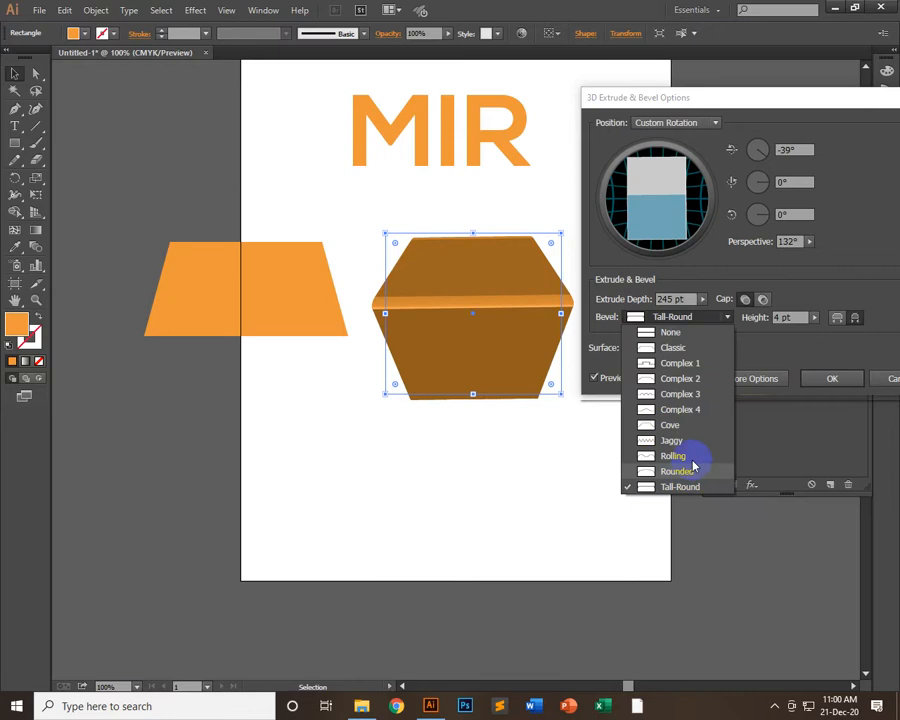
{"action": "left_click", "coordinate": [690, 457]}
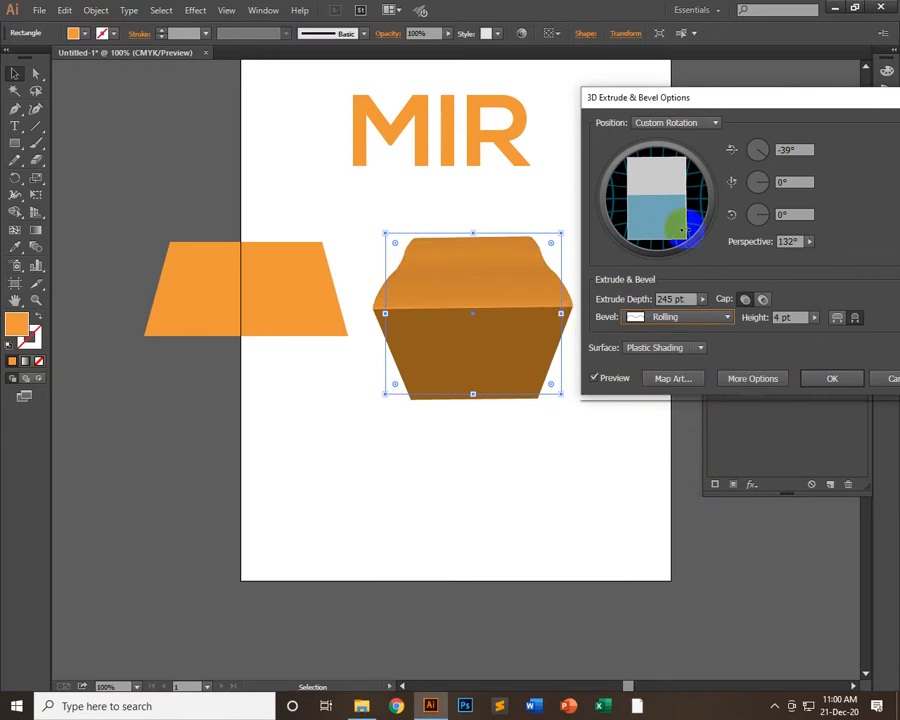
{"action": "left_click_drag", "start_coordinate": [653, 205], "coordinate": [673, 209]}
{"action": "left_click_drag", "start_coordinate": [624, 181], "coordinate": [681, 204]}
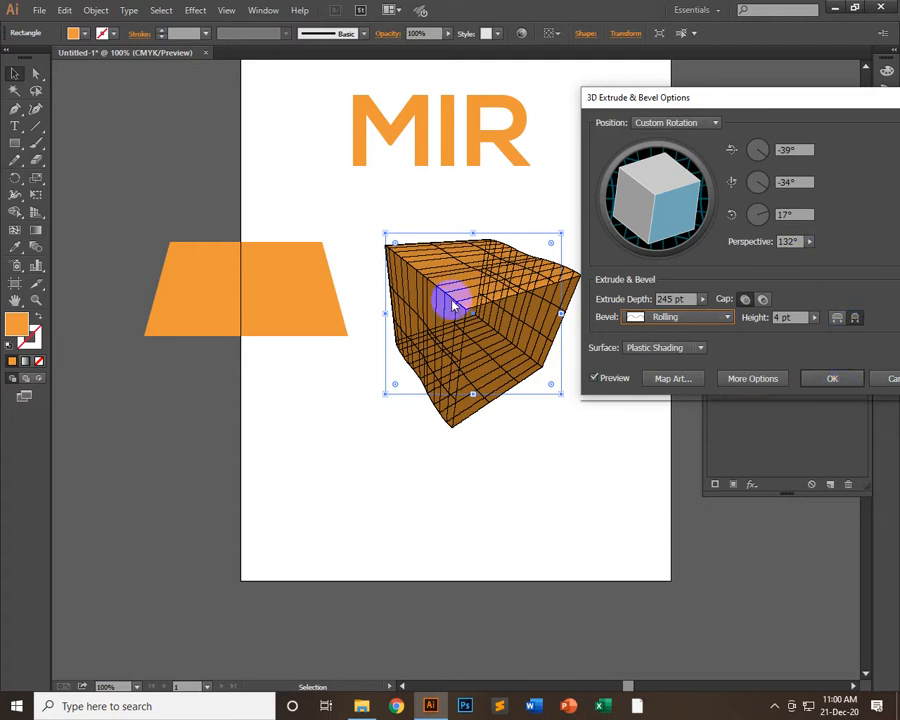
- Change the bevel to Rounded, try Bevel Extent Out, and return to Bevel Extent In
{"action": "left_click", "coordinate": [679, 316]}
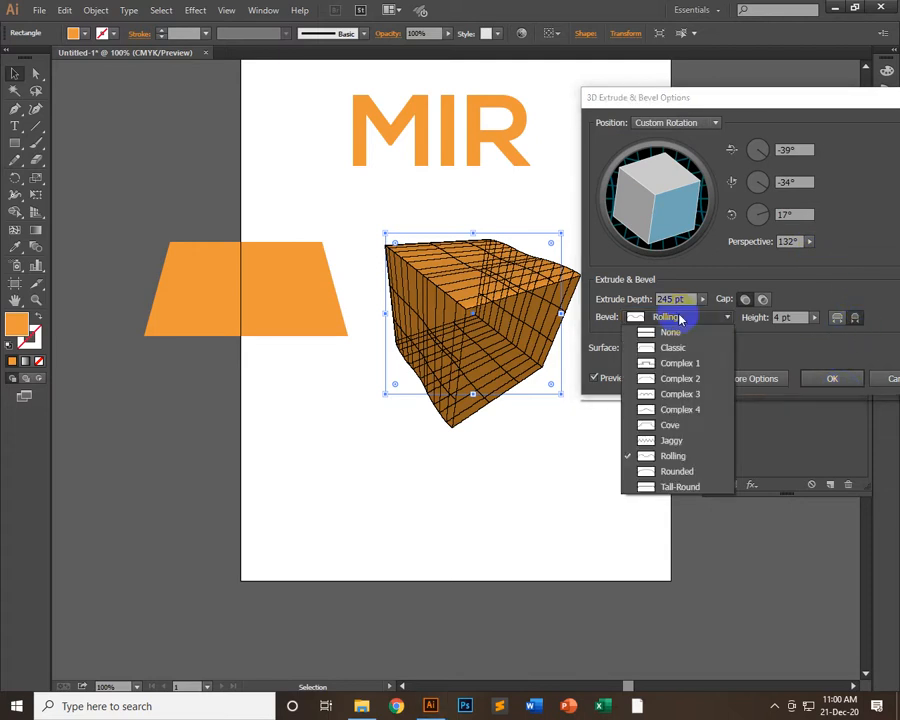
{"action": "left_click", "coordinate": [660, 472]}
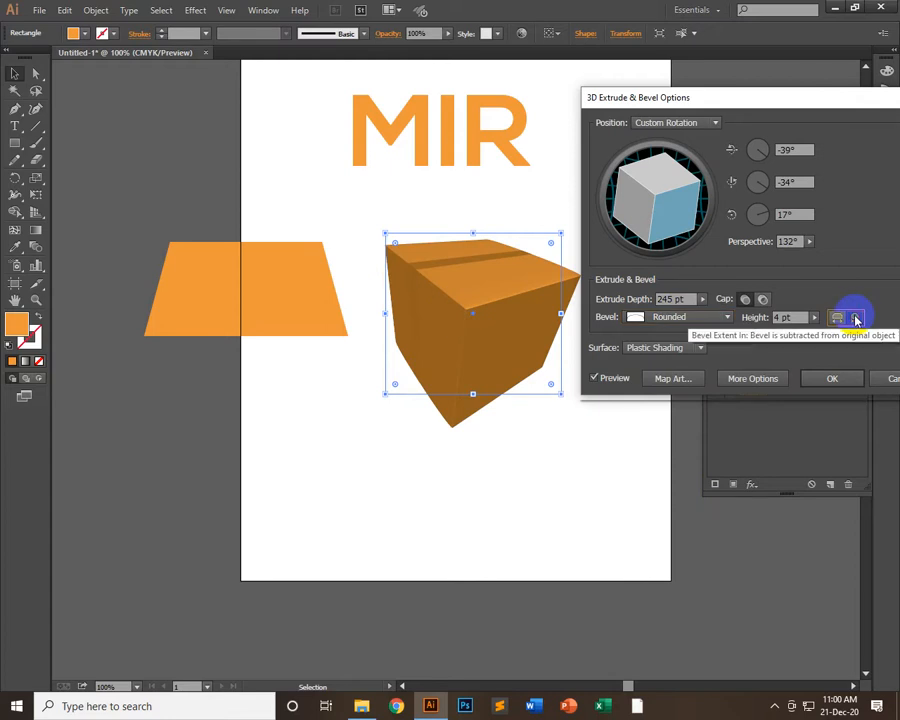
{"action": "left_click", "coordinate": [837, 318]}
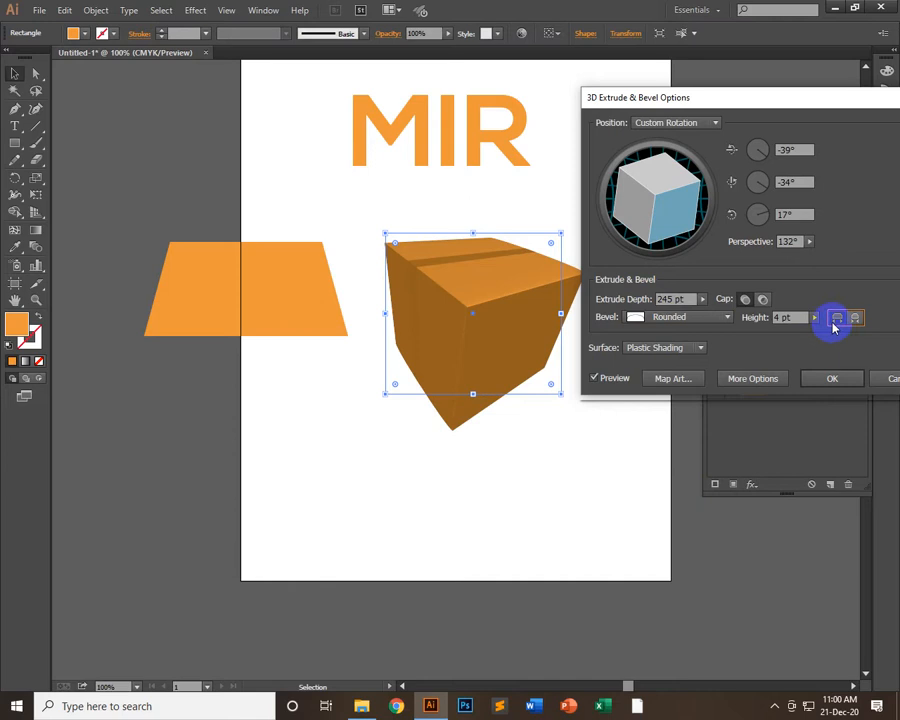
{"action": "left_click", "coordinate": [856, 319]}
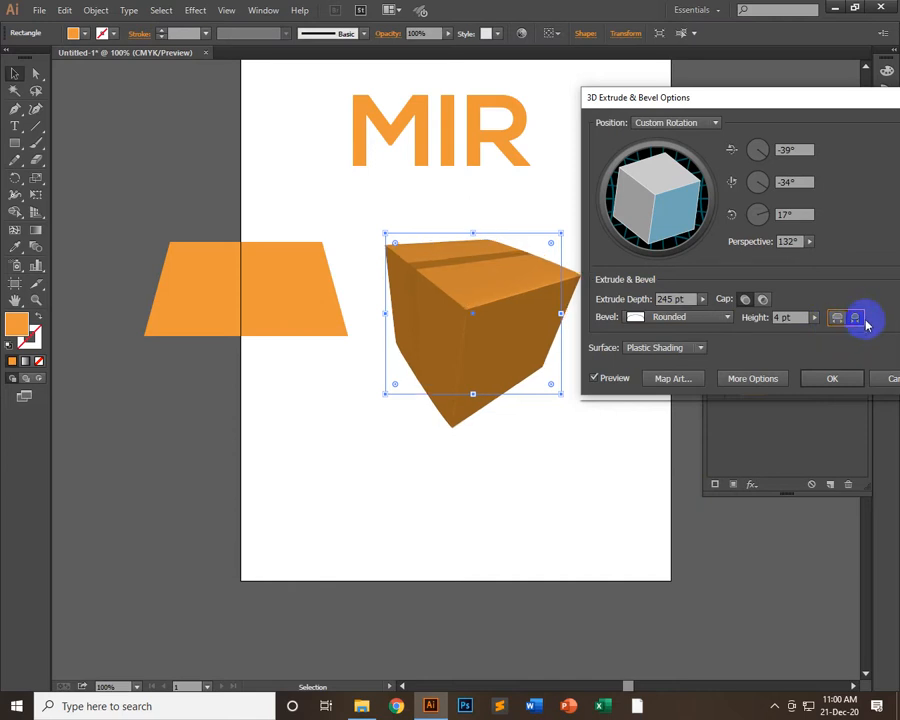
- Try Diffuse Shading, No Shading and Wireframe as the shape's surface rendering, and restore Plastic Shading
{"action": "left_click", "coordinate": [655, 347]}
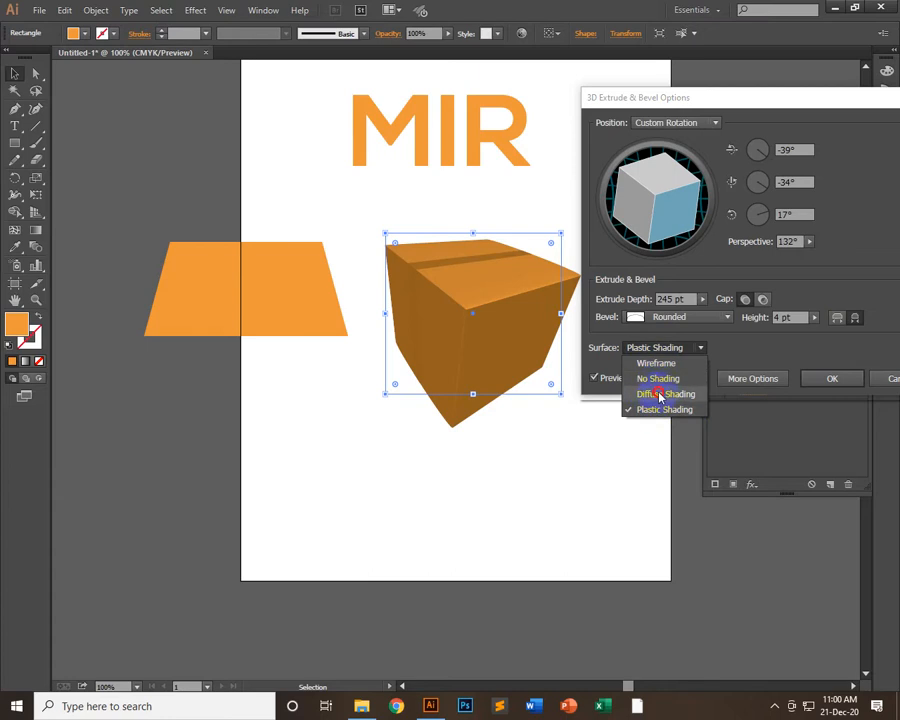
{"action": "left_click", "coordinate": [660, 395]}
{"action": "left_click", "coordinate": [691, 349]}
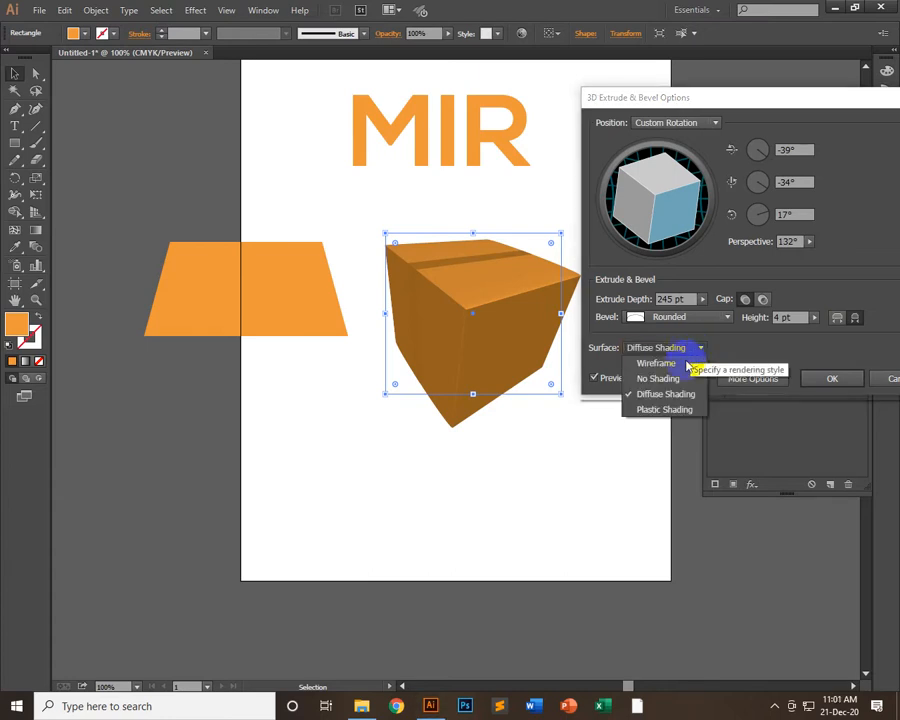
{"action": "left_click", "coordinate": [645, 375]}
{"action": "left_click", "coordinate": [676, 350]}
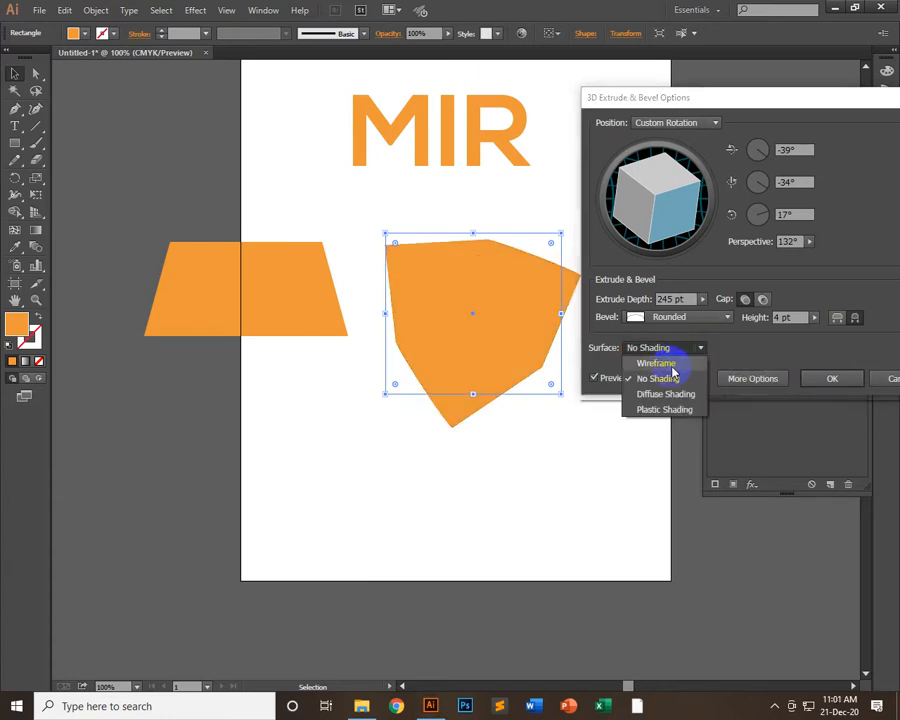
{"action": "left_click", "coordinate": [662, 364]}
{"action": "left_click", "coordinate": [652, 348]}
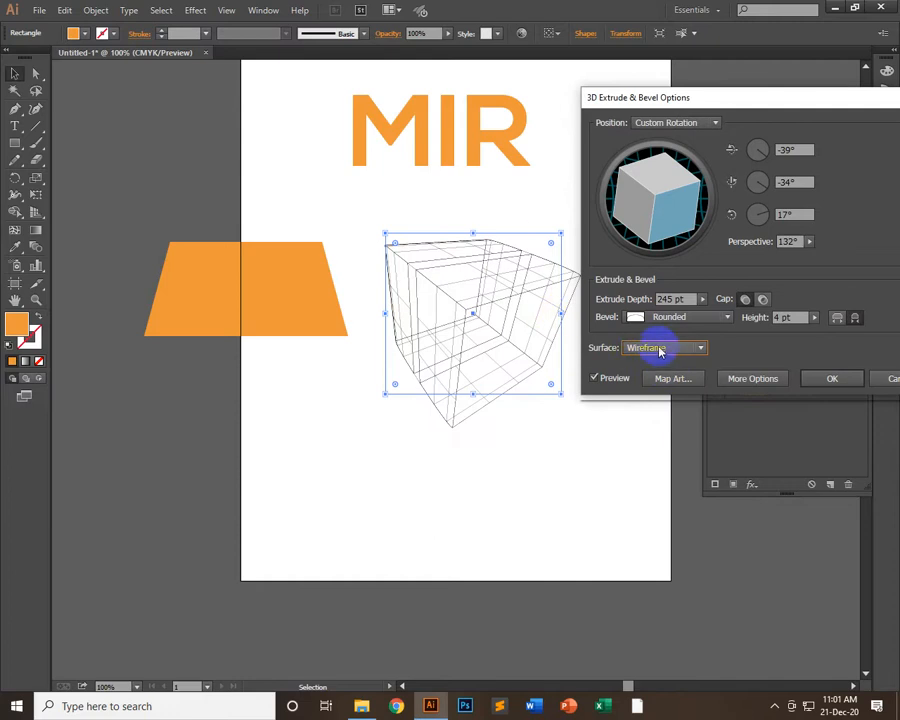
{"action": "left_click", "coordinate": [658, 409]}
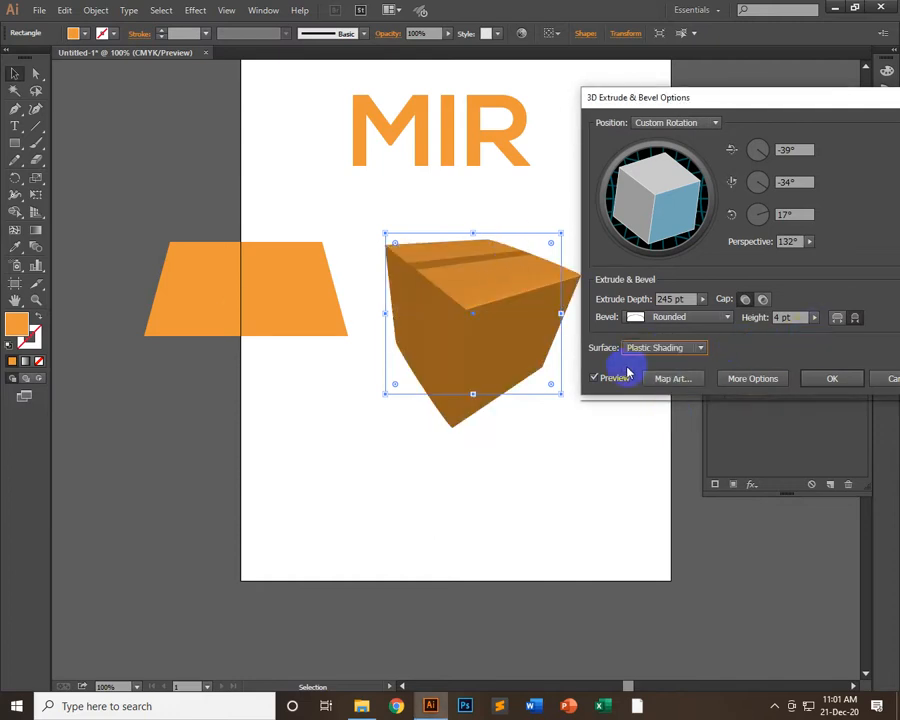
- Expand the effect's additional surface options and examine how the light falls on the faces of the extruded shape
{"action": "left_click", "coordinate": [742, 380]}
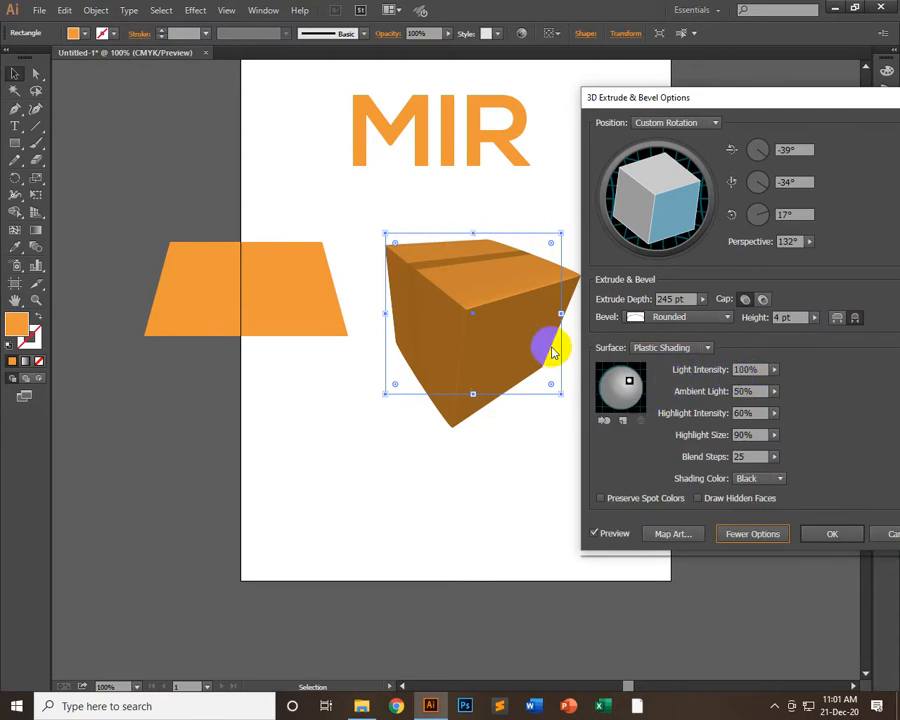
{"action": "left_click", "coordinate": [490, 256]}
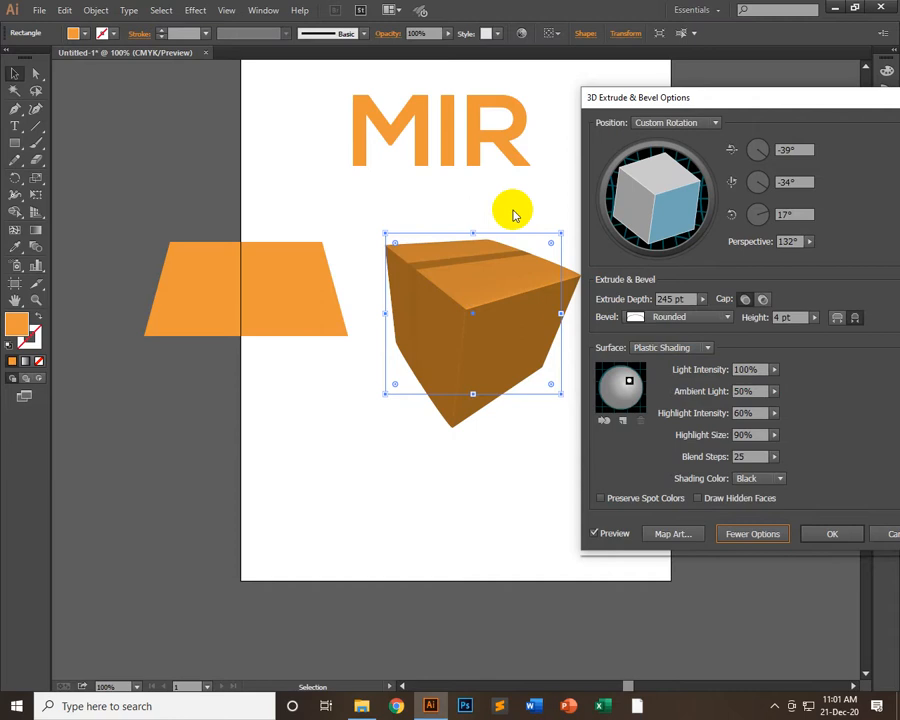
{"action": "left_click", "coordinate": [478, 301]}
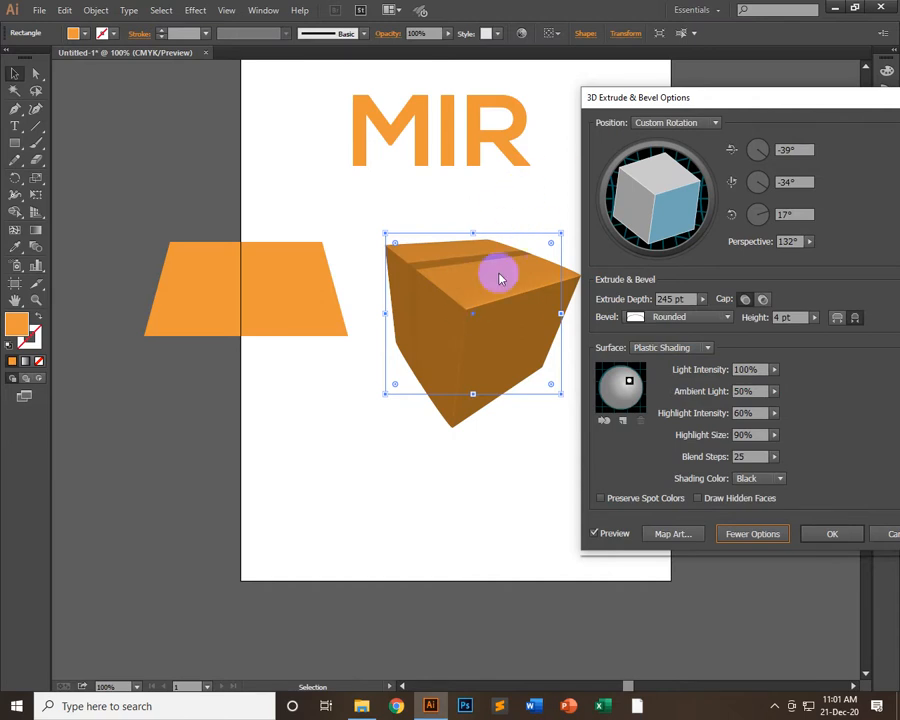
{"action": "left_click", "coordinate": [427, 310]}
{"action": "left_click", "coordinate": [410, 270]}
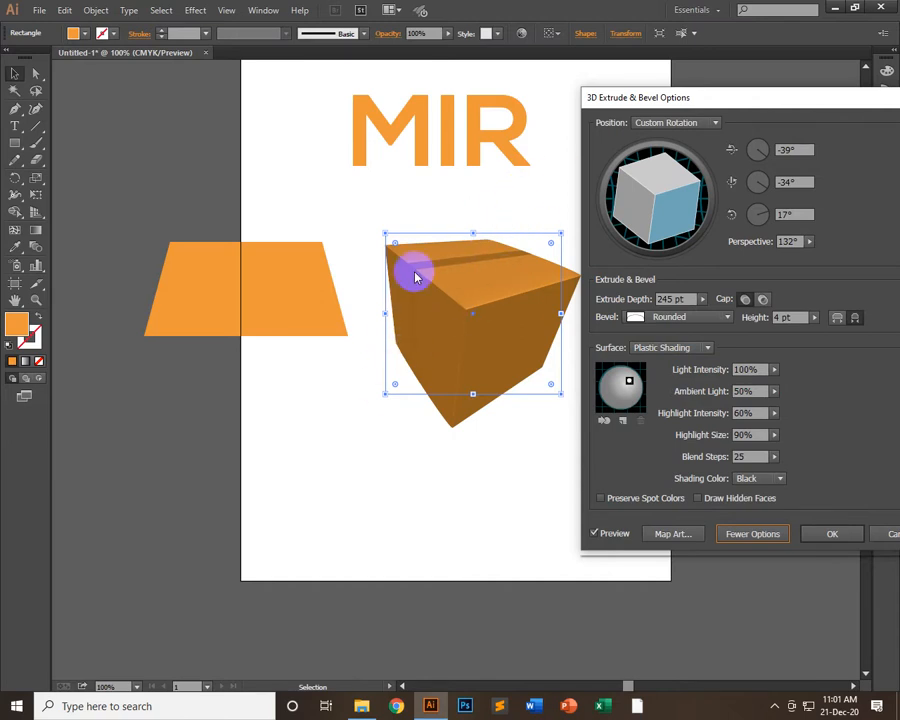
{"action": "left_click", "coordinate": [395, 342]}
{"action": "left_click", "coordinate": [486, 337]}
{"action": "left_click", "coordinate": [466, 297]}
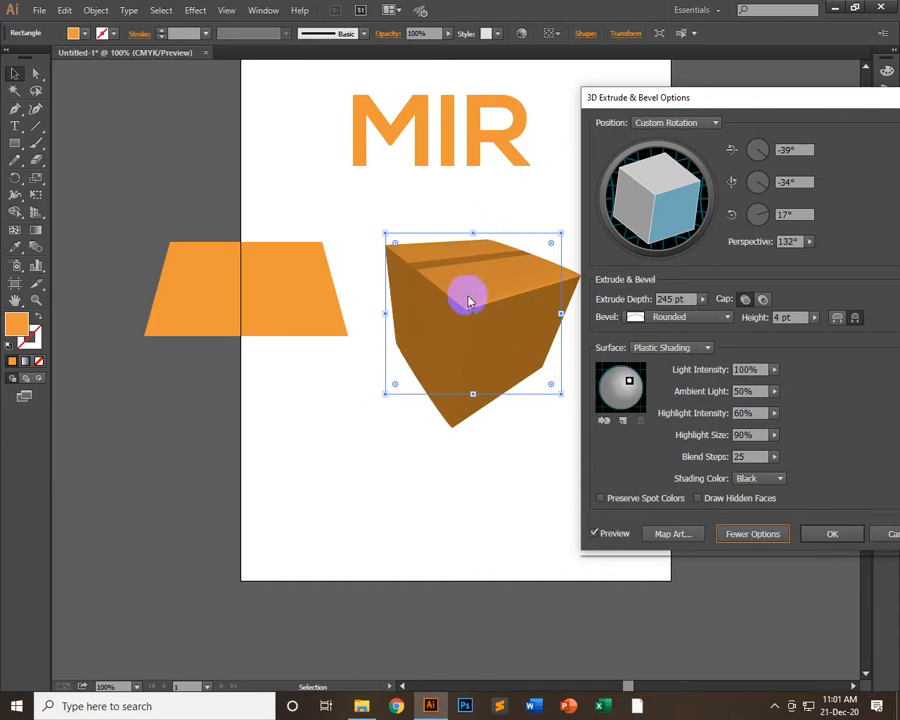
{"action": "left_click", "coordinate": [513, 318]}
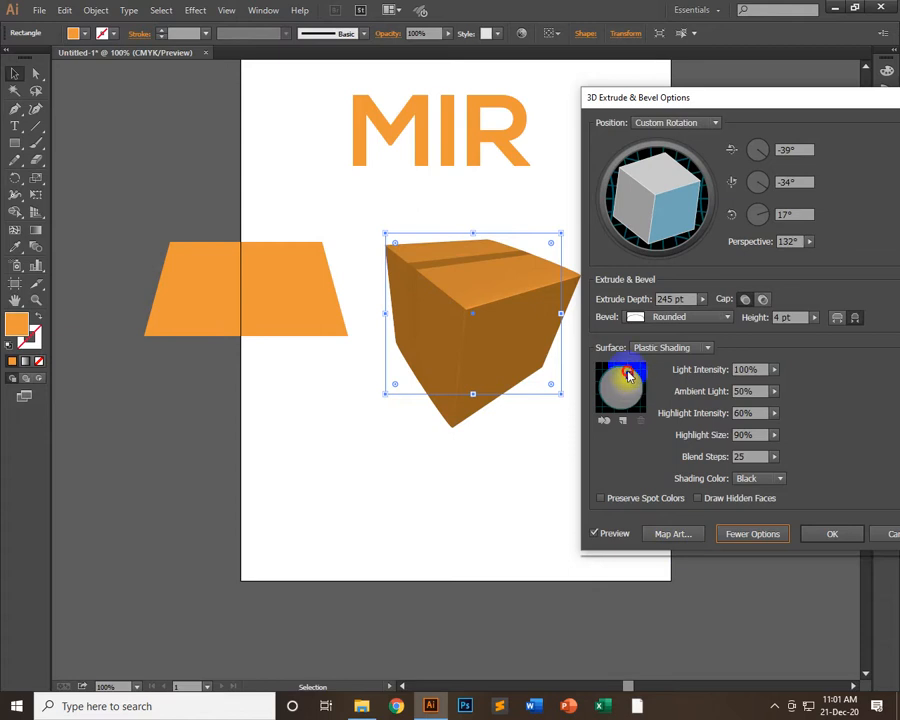
- Try the light source at the right and left edges of the lighting sphere, and place it at the sphere's upper right
{"action": "left_click_drag", "start_coordinate": [628, 375], "coordinate": [639, 396]}
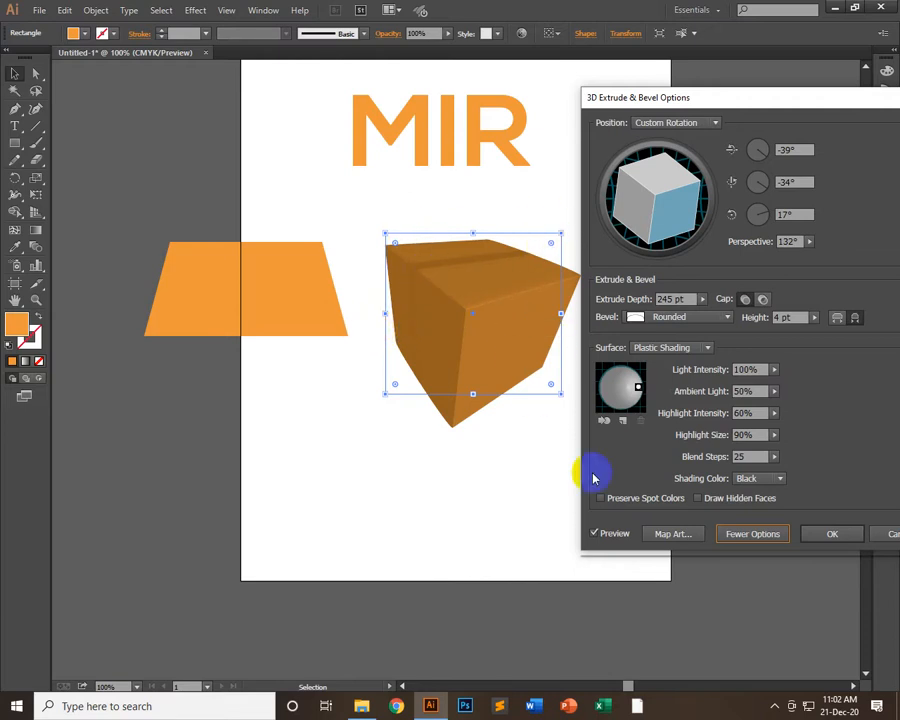
{"action": "mouse_move", "coordinate": [636, 384]}
{"action": "left_mouse_down"}
{"action": "mouse_move", "coordinate": [617, 371]}
{"action": "mouse_move", "coordinate": [603, 387]}
{"action": "left_mouse_up"}
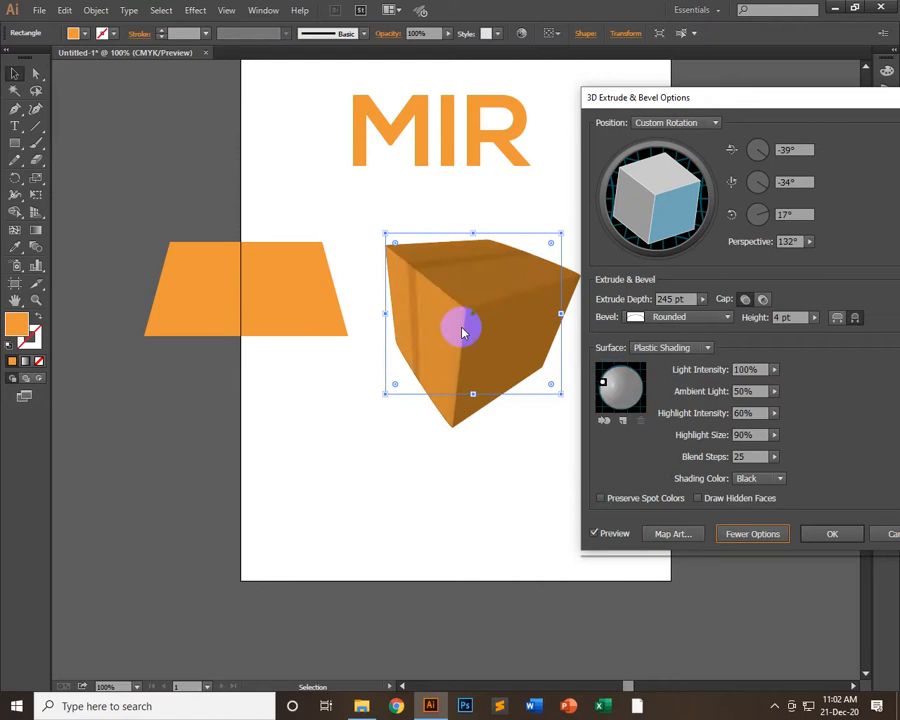
{"action": "left_click_drag", "start_coordinate": [605, 382], "coordinate": [632, 373]}
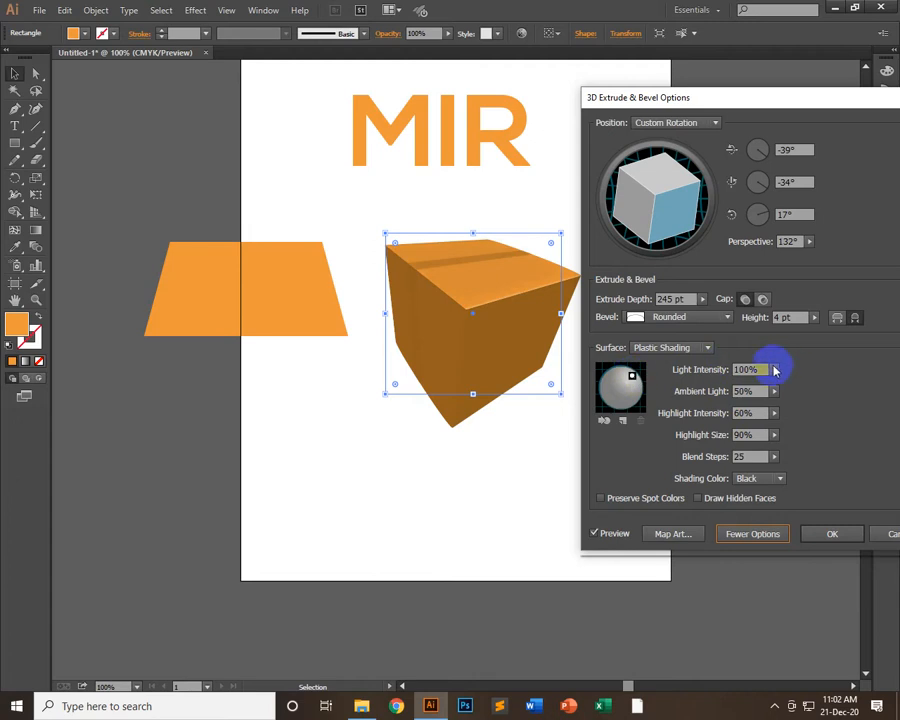
- Set the surface's light intensity to 71% and its highlight size to 100%
{"action": "left_click", "coordinate": [774, 370]}
{"action": "left_click_drag", "start_coordinate": [757, 389], "coordinate": [750, 383]}
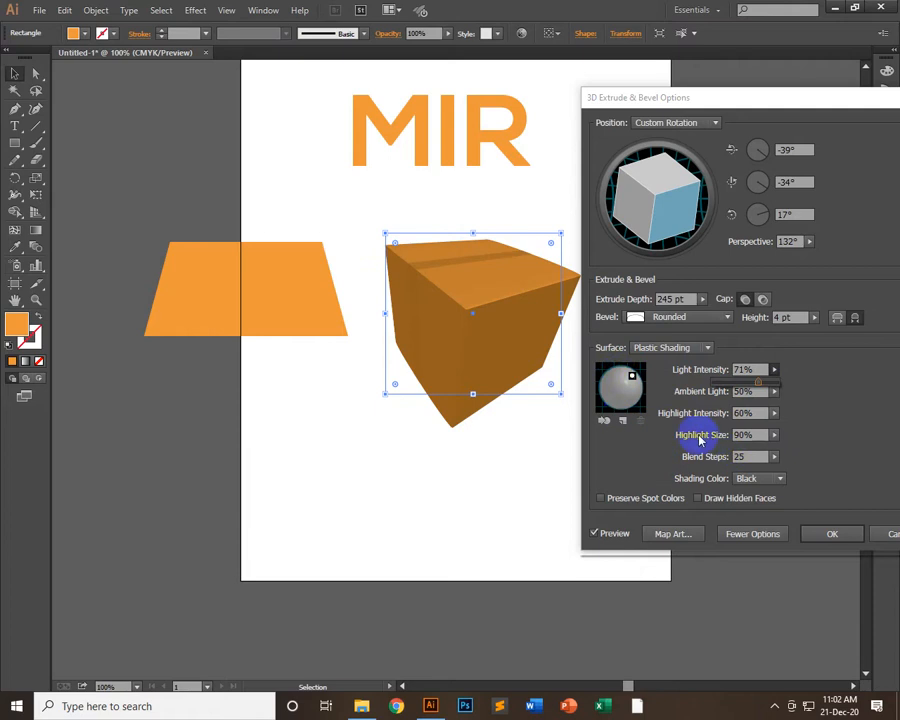
{"action": "left_click", "coordinate": [775, 436]}
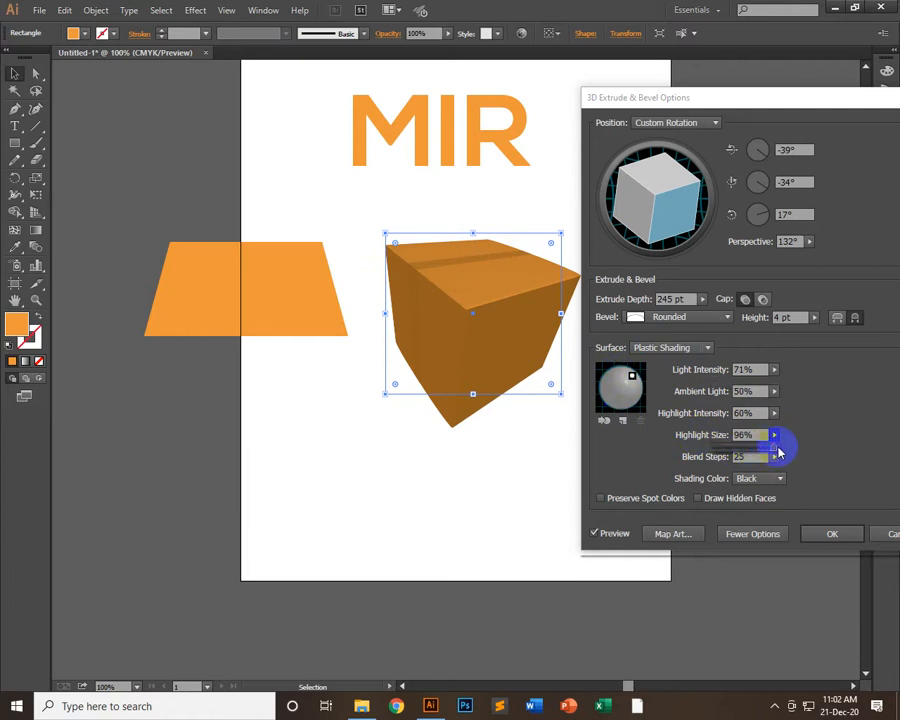
{"action": "left_click_drag", "start_coordinate": [760, 450], "coordinate": [793, 441]}
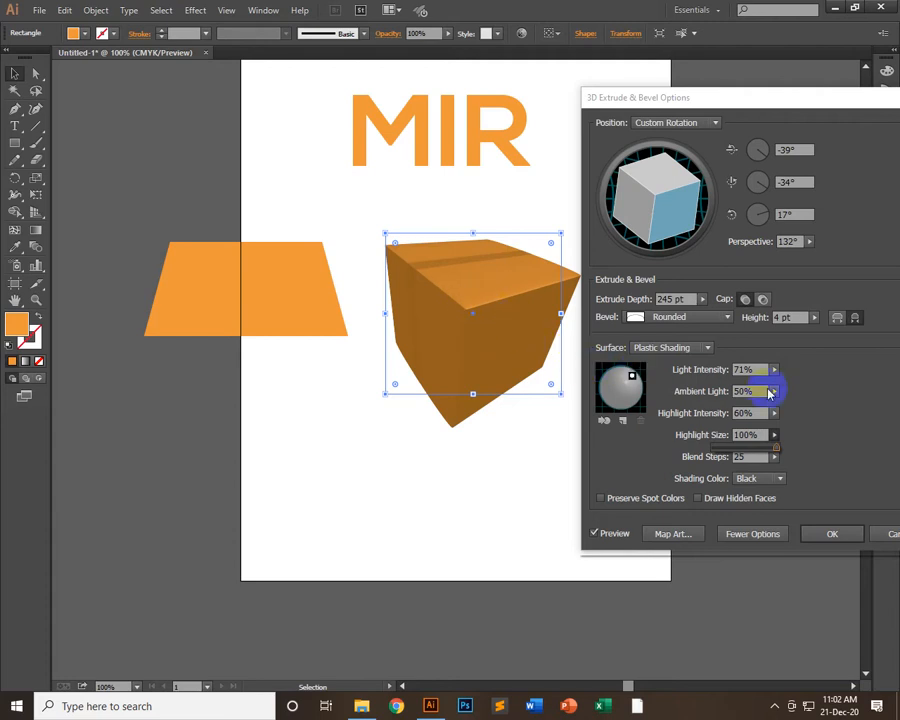
{"action": "left_click", "coordinate": [808, 438]}
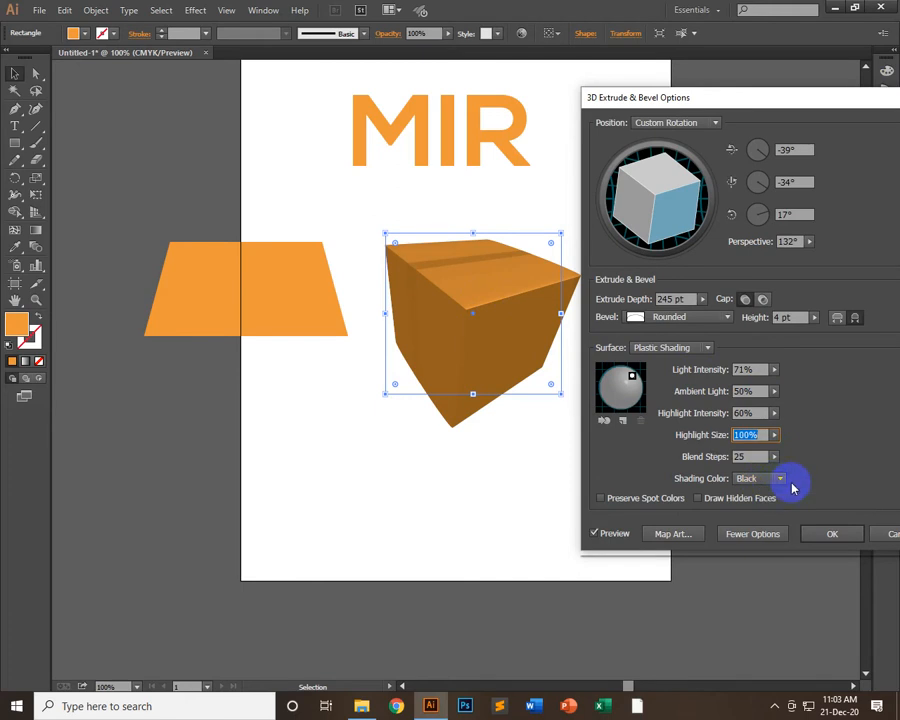
{"action": "left_click", "coordinate": [670, 537]}
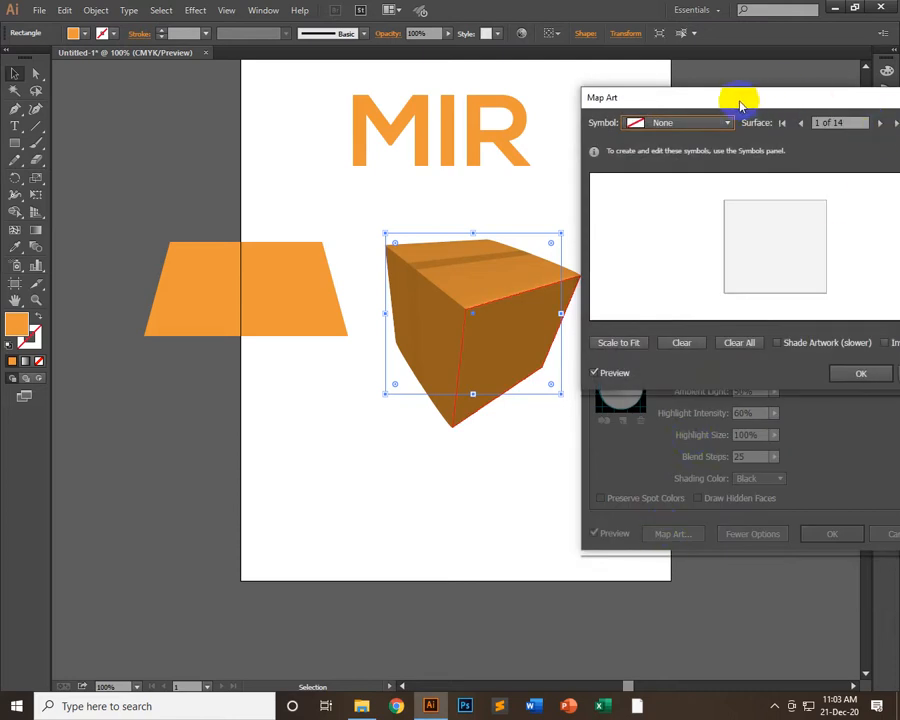
{"action": "left_click_drag", "start_coordinate": [740, 104], "coordinate": [753, 172]}
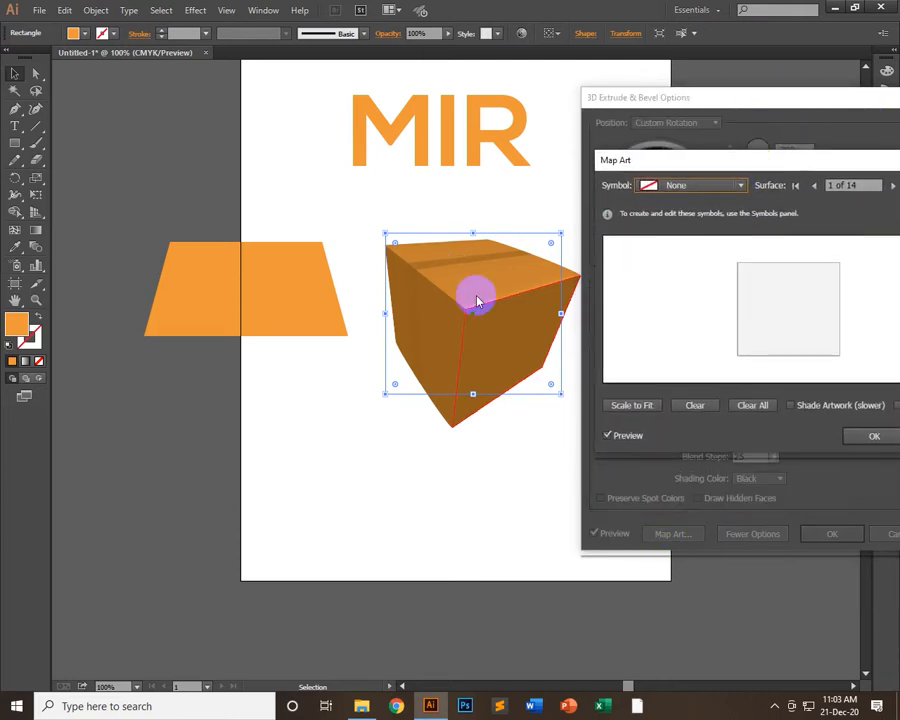
{"action": "left_click_drag", "start_coordinate": [862, 163], "coordinate": [428, 386]}
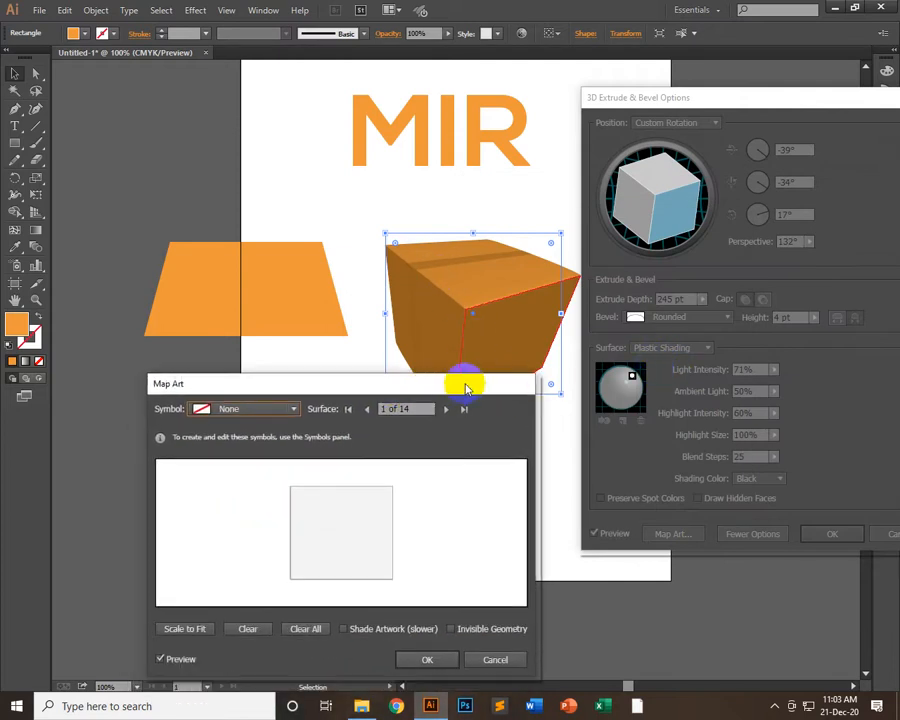
{"action": "left_click_drag", "start_coordinate": [465, 388], "coordinate": [867, 182]}
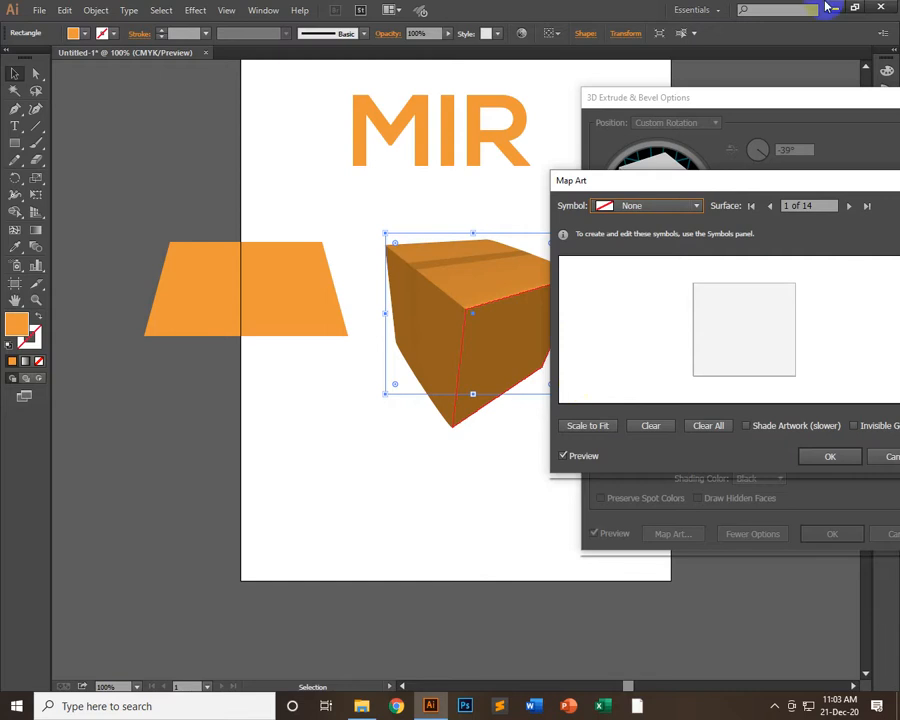
{"action": "left_click", "coordinate": [893, 466]}
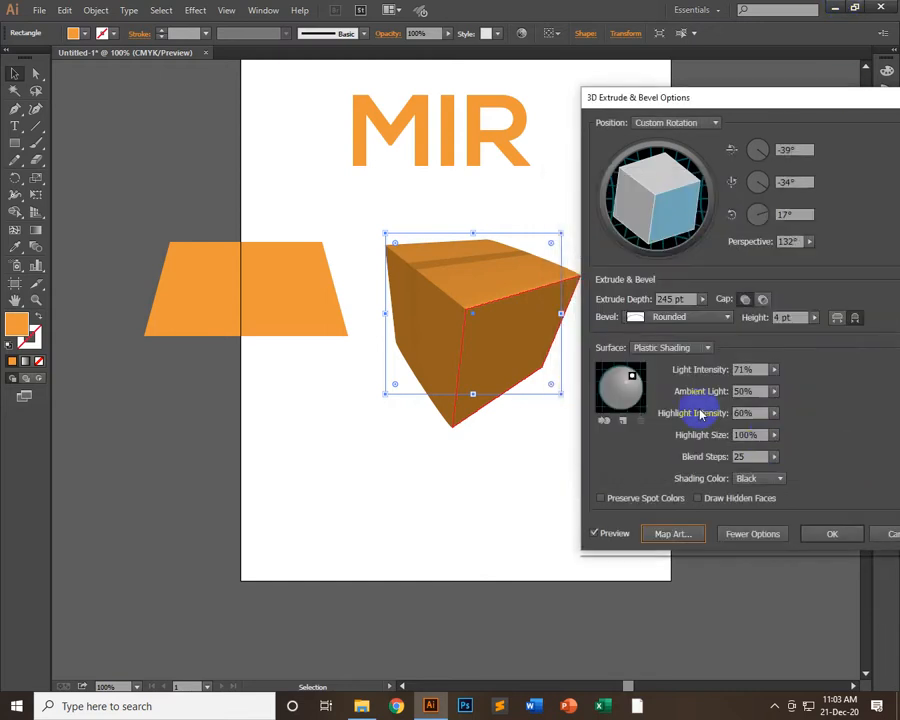
- Remove the shape's bevel by setting it to None, and shift the light source slightly higher on the lighting sphere
{"action": "left_click", "coordinate": [678, 347]}
{"action": "left_click", "coordinate": [663, 345]}
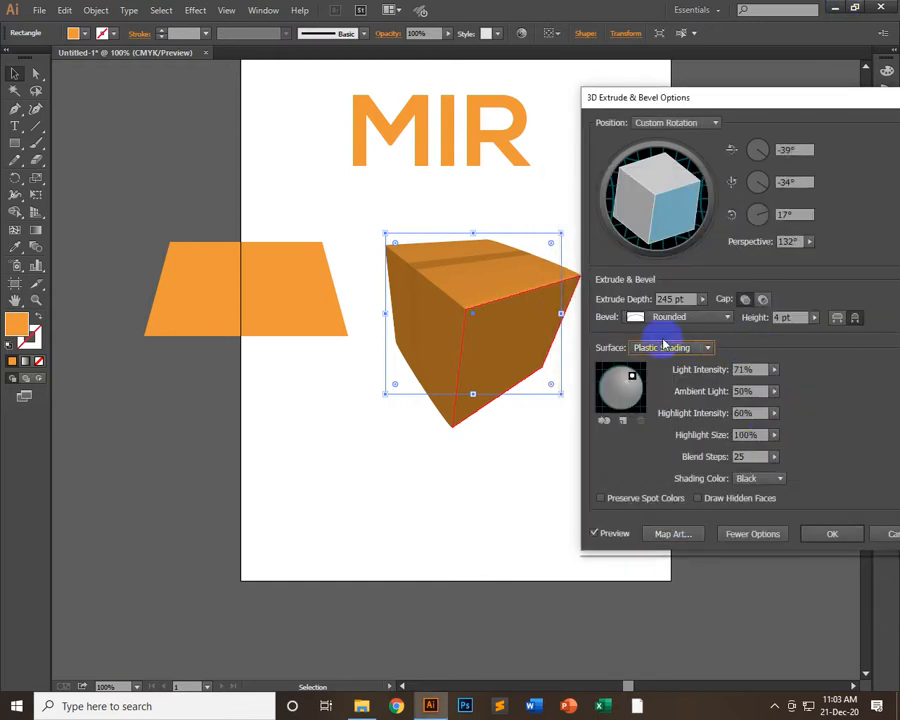
{"action": "left_click", "coordinate": [669, 320]}
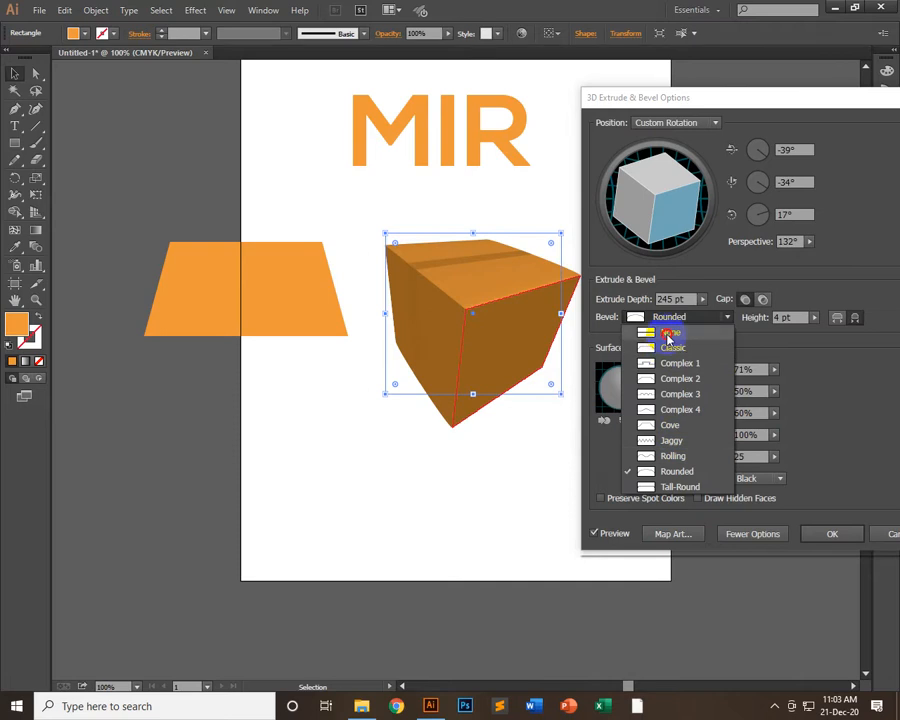
{"action": "left_click", "coordinate": [673, 335]}
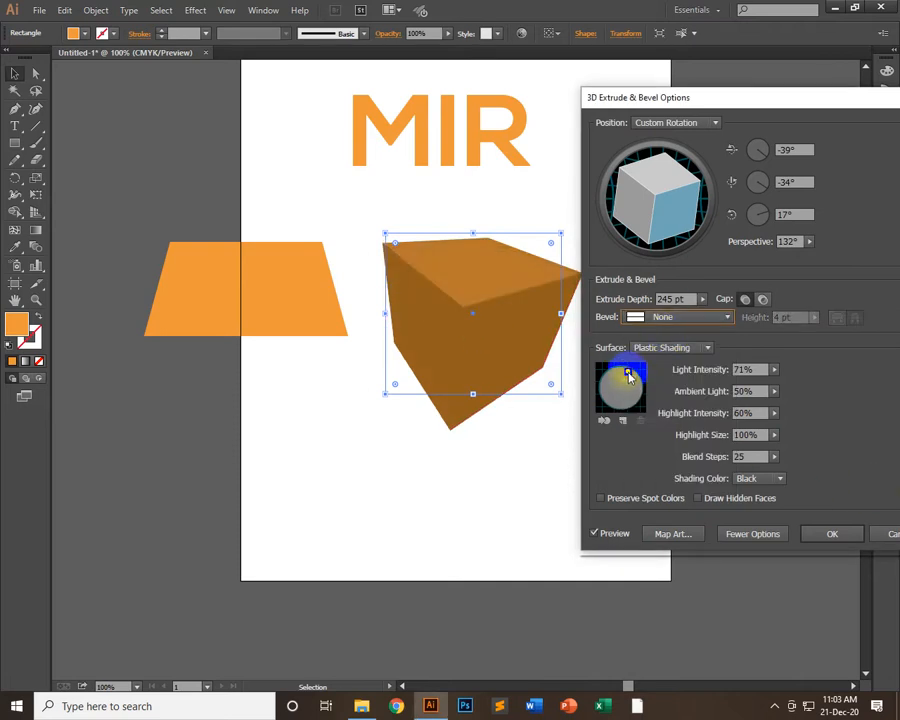
{"action": "left_click_drag", "start_coordinate": [629, 379], "coordinate": [630, 381]}
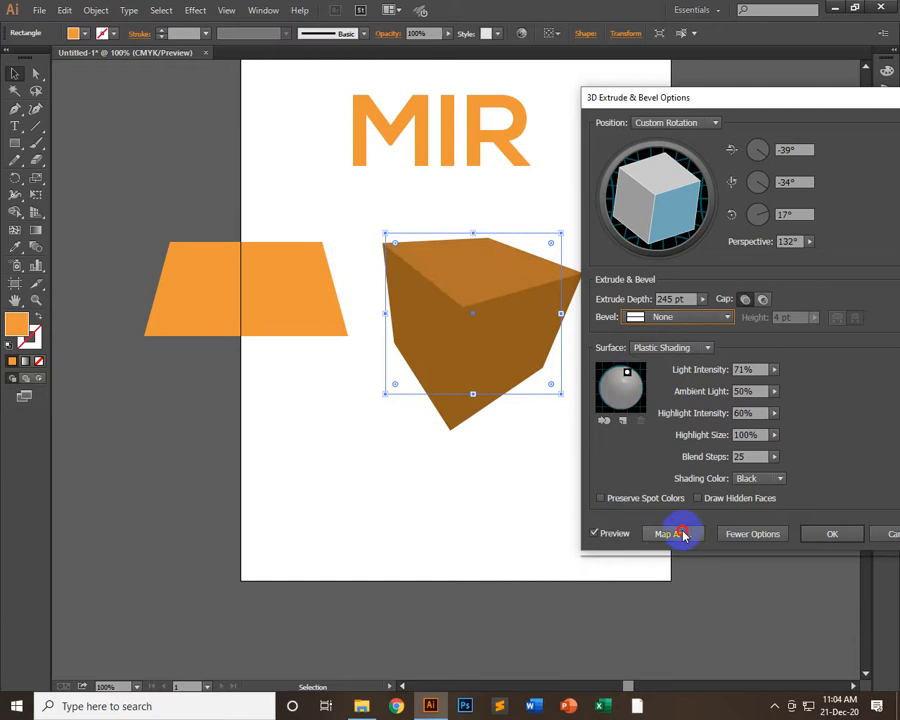
- Open Map Art for the extruded shape and step forward through its surfaces up to surface 6, the top face
{"action": "left_click", "coordinate": [684, 533]}
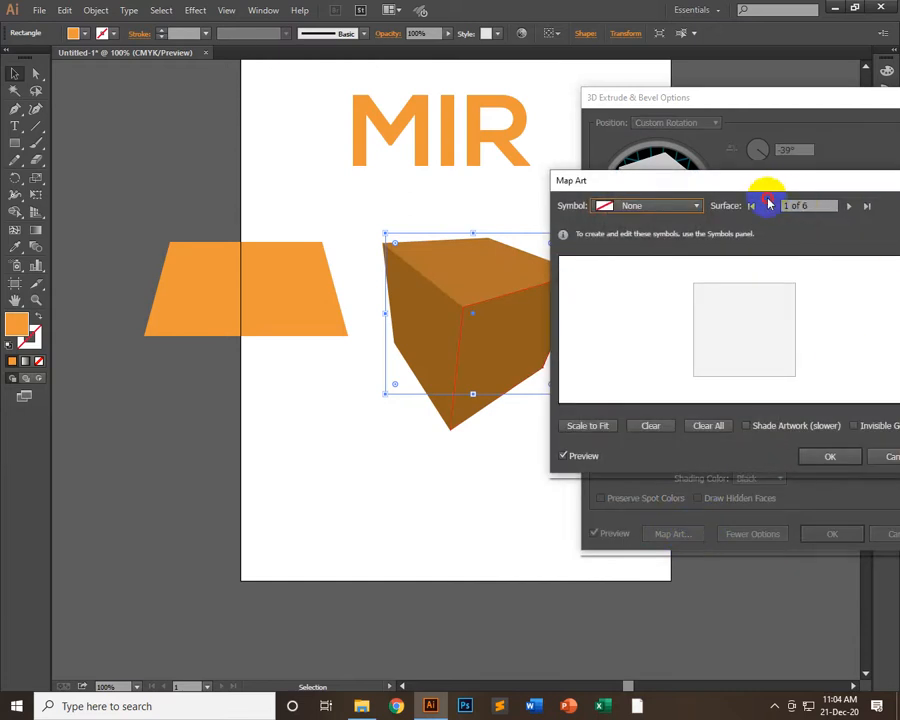
{"action": "left_click_drag", "start_coordinate": [707, 181], "coordinate": [658, 439]}
{"action": "left_click", "coordinate": [750, 459]}
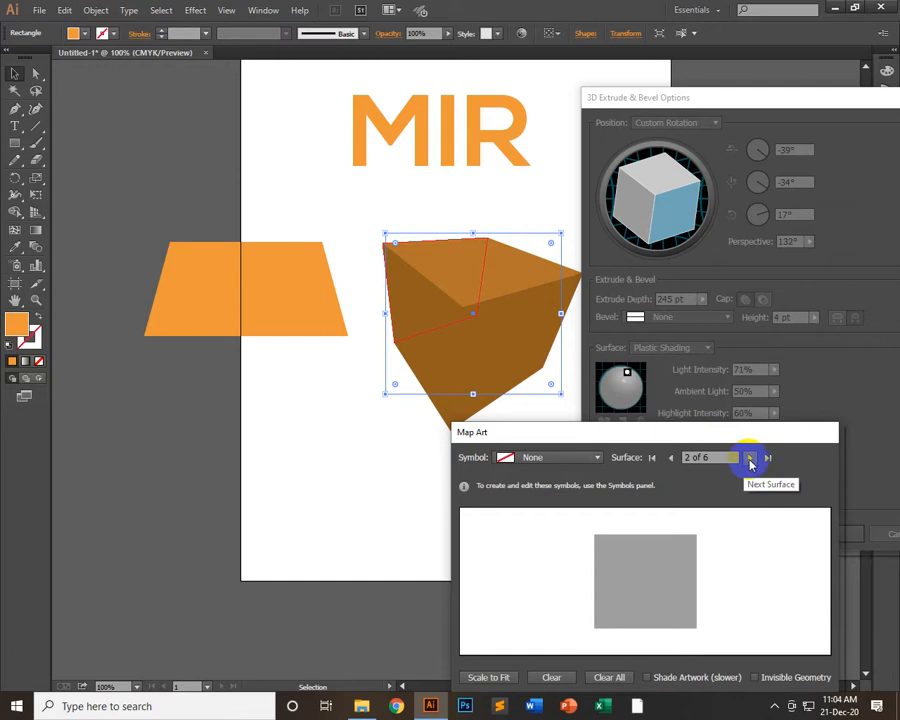
{"action": "left_click", "coordinate": [750, 460]}
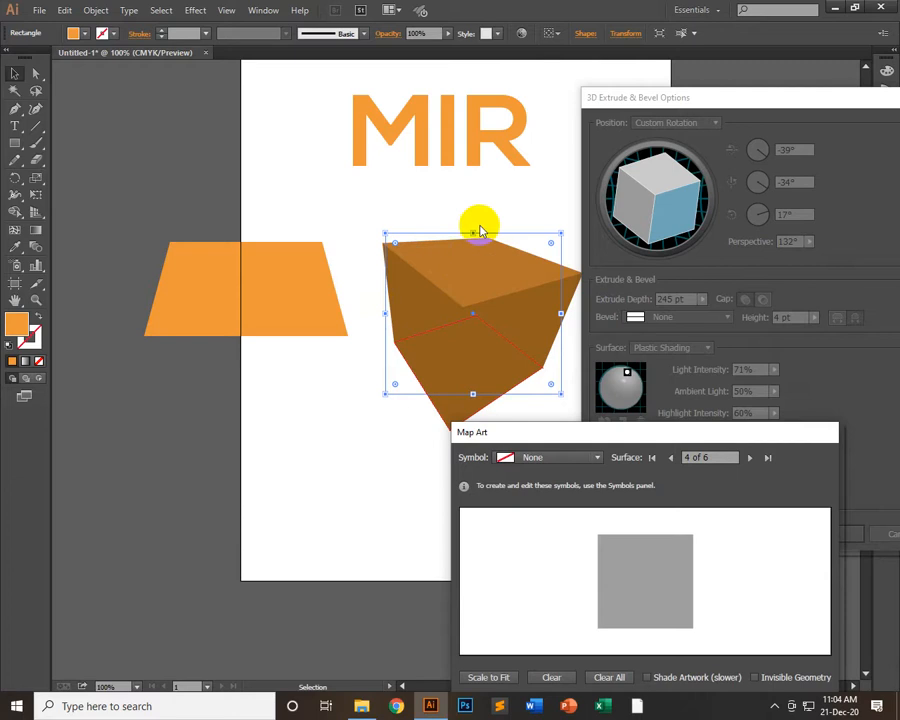
{"action": "left_click", "coordinate": [752, 458]}
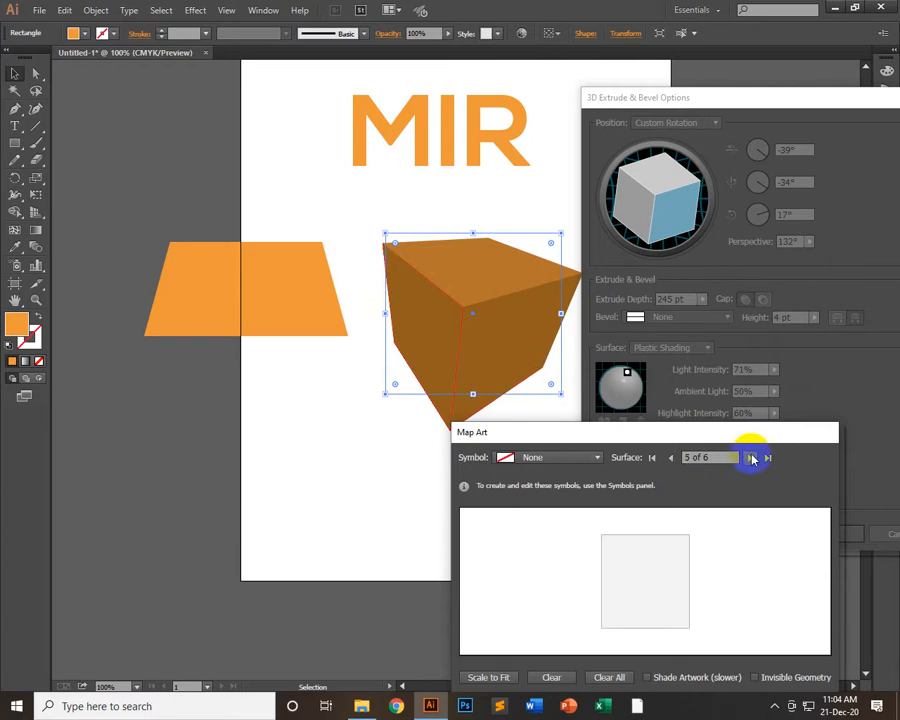
{"action": "left_click", "coordinate": [752, 458]}
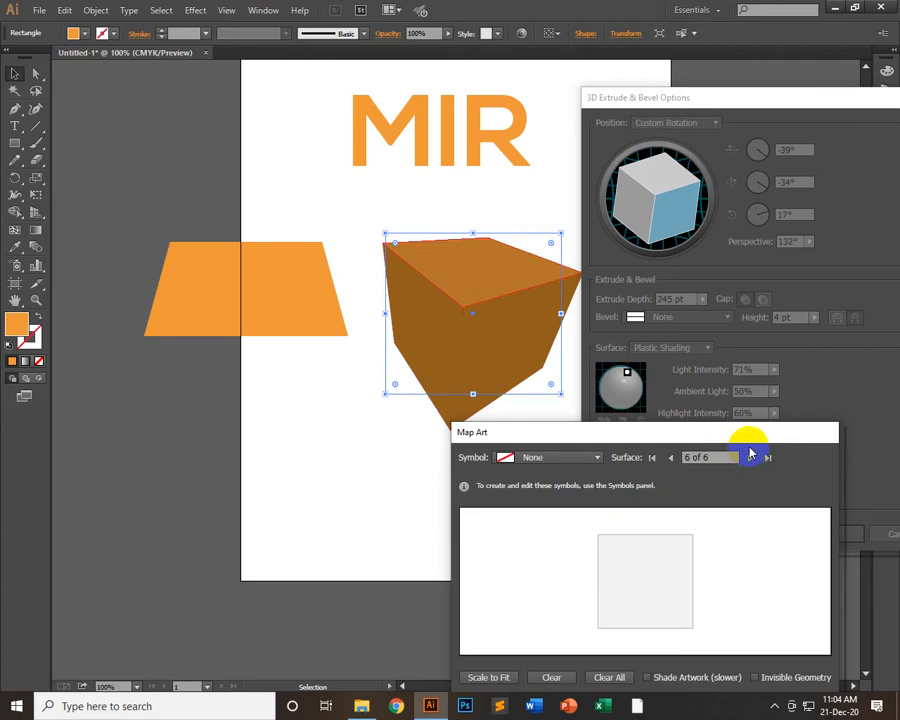
- Step back through the mapping surfaces from 6 to 1, checking which face of the box each one outlines
{"action": "left_click_drag", "start_coordinate": [717, 458], "coordinate": [668, 456]}
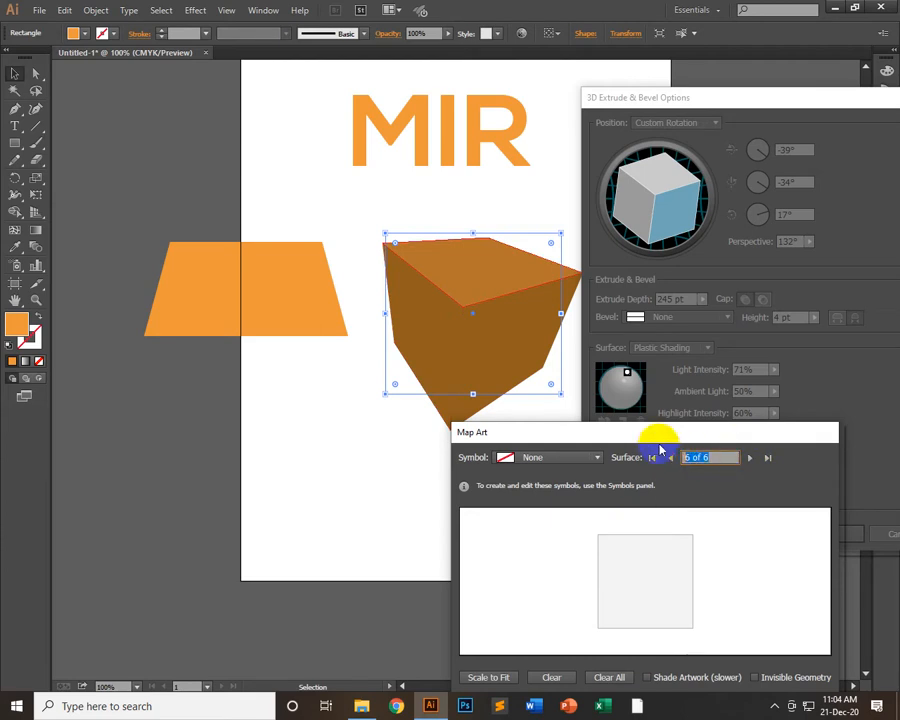
{"action": "left_click", "coordinate": [670, 457]}
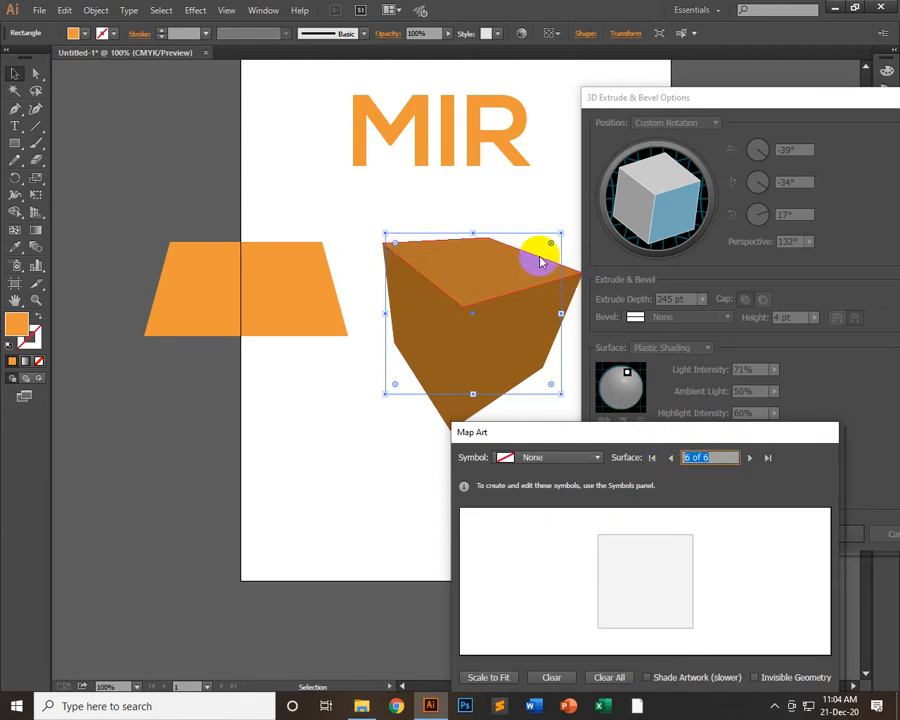
{"action": "left_click", "coordinate": [669, 459]}
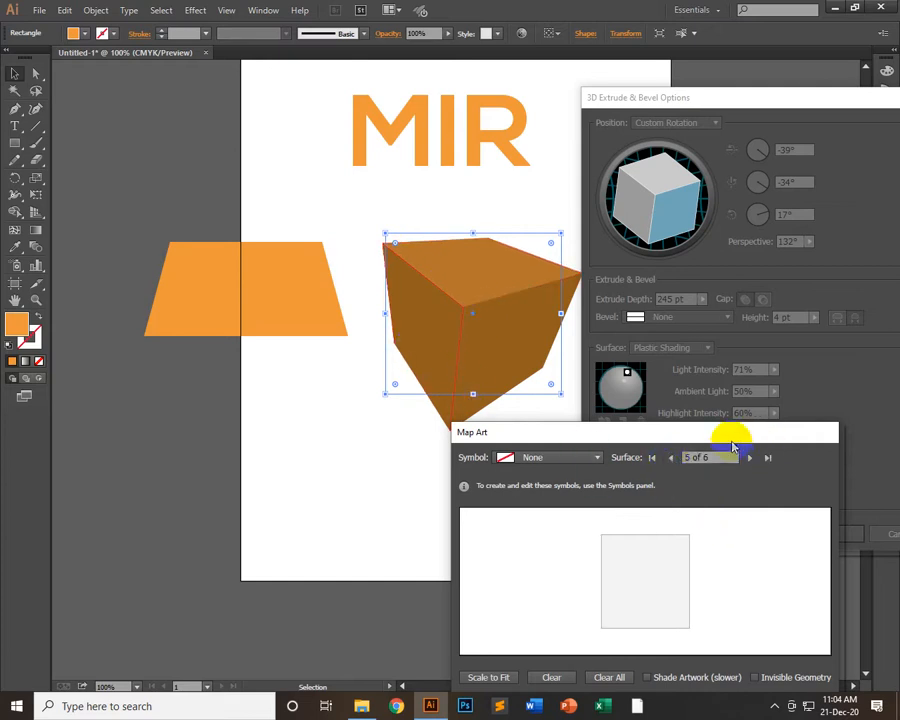
{"action": "left_click", "coordinate": [671, 459]}
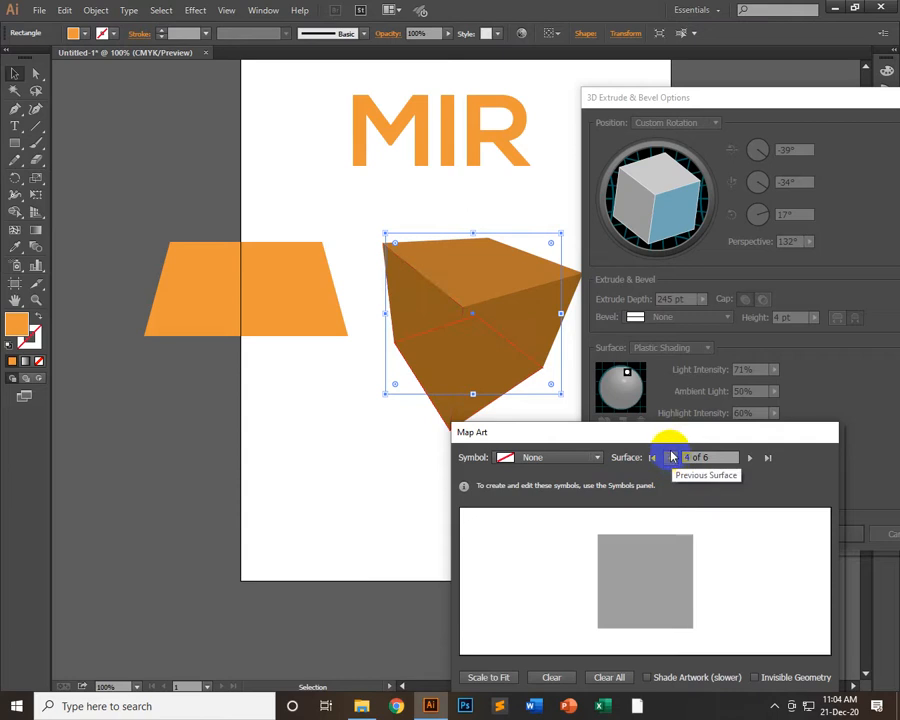
{"action": "left_click", "coordinate": [672, 457]}
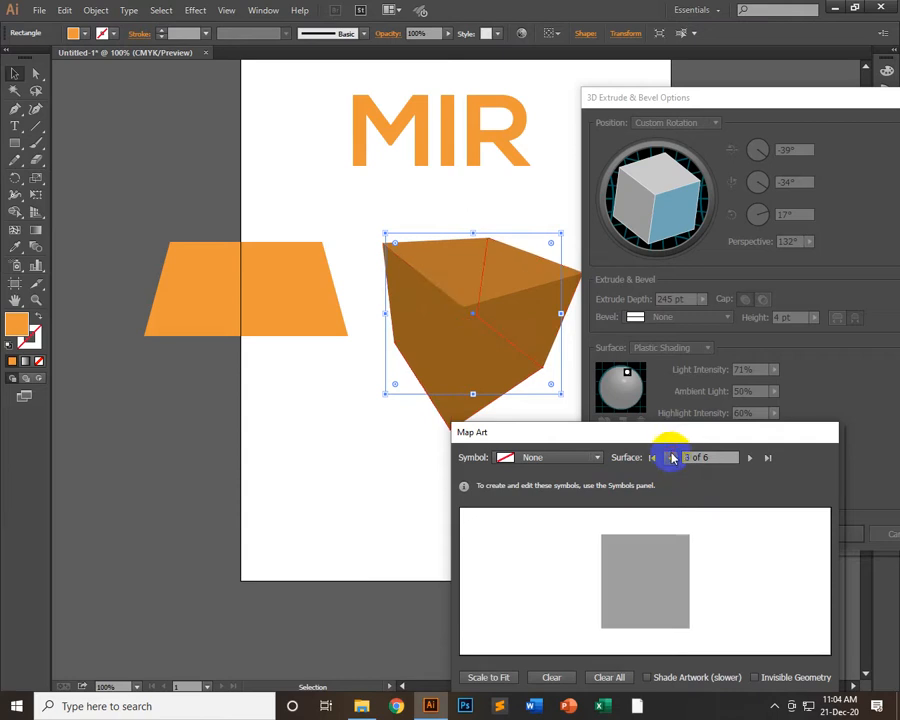
{"action": "left_click", "coordinate": [672, 457]}
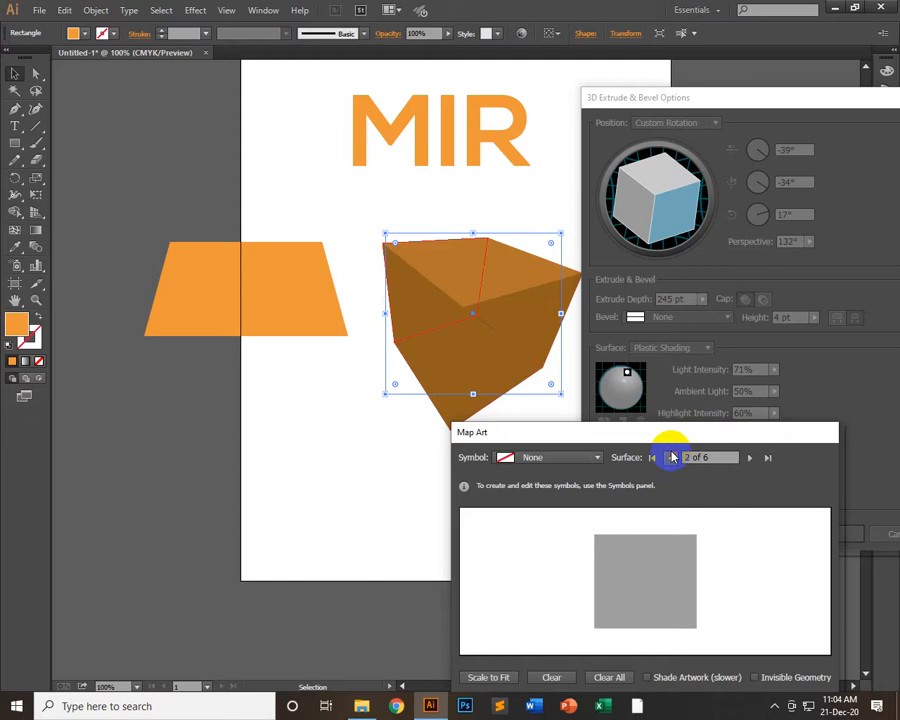
{"action": "left_click", "coordinate": [672, 457]}
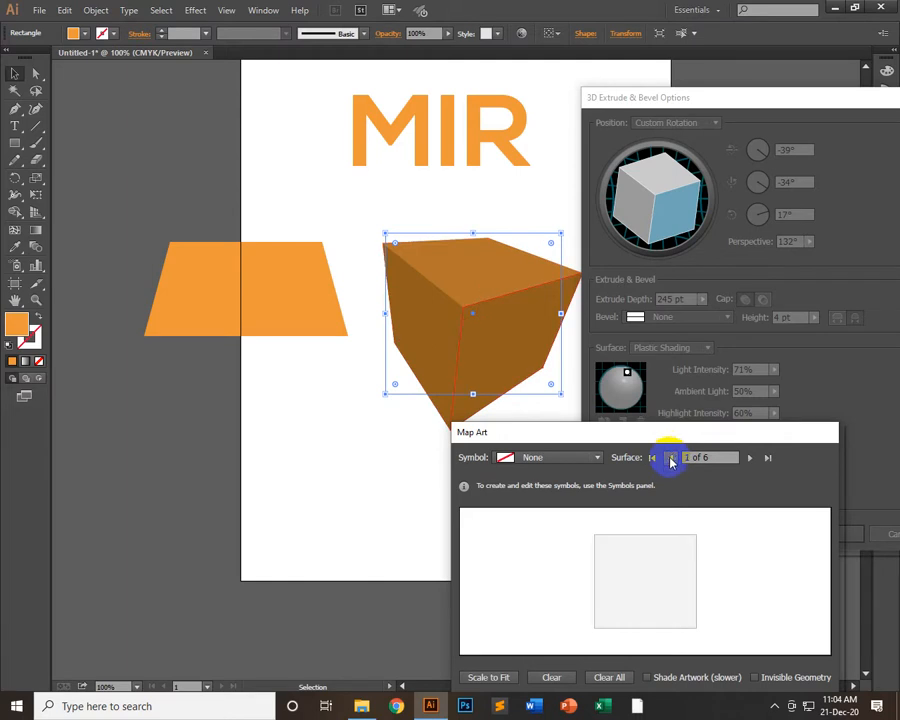
- Cycle forward through all the mapping surfaces again and return to surface 6, the top face of the box
{"action": "left_click", "coordinate": [750, 458]}
{"action": "left_click", "coordinate": [750, 458]}
{"action": "left_click", "coordinate": [750, 458]}
{"action": "left_click", "coordinate": [750, 458]}
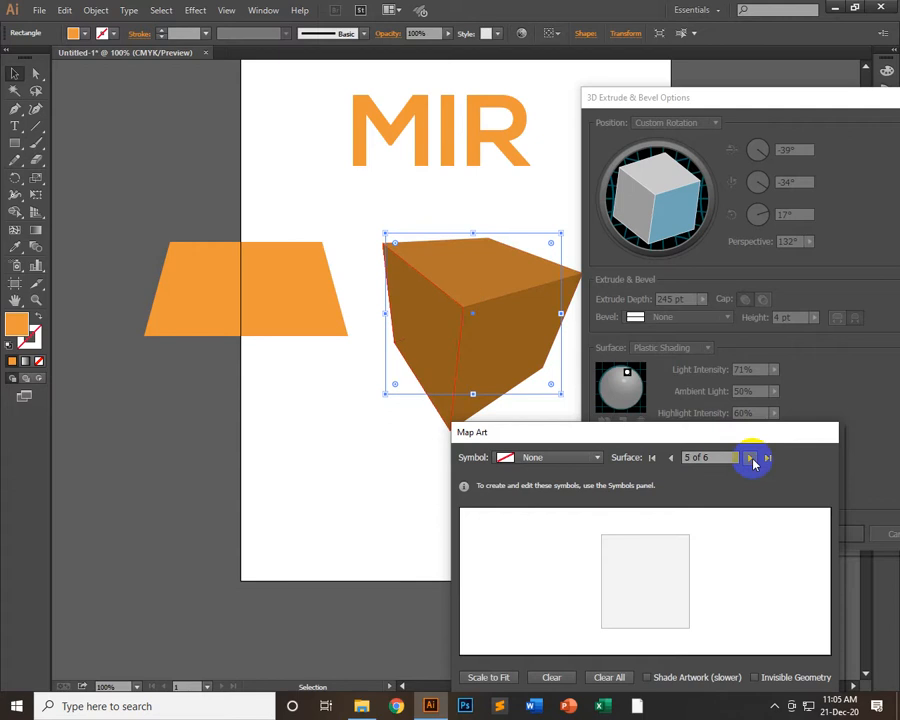
{"action": "left_click", "coordinate": [750, 458]}
{"action": "left_click", "coordinate": [750, 458]}
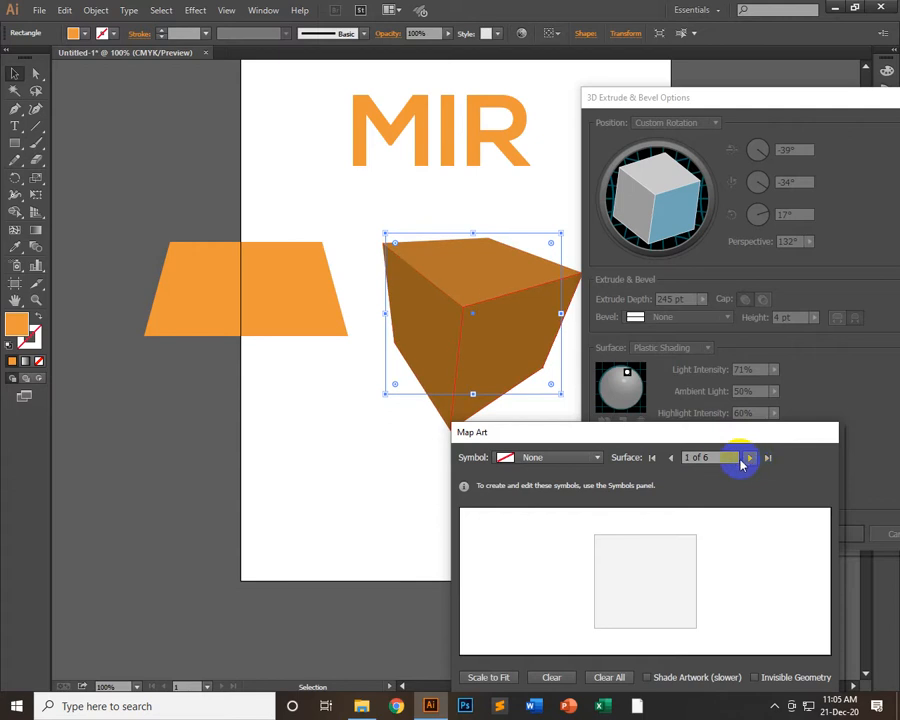
{"action": "left_click", "coordinate": [669, 458]}
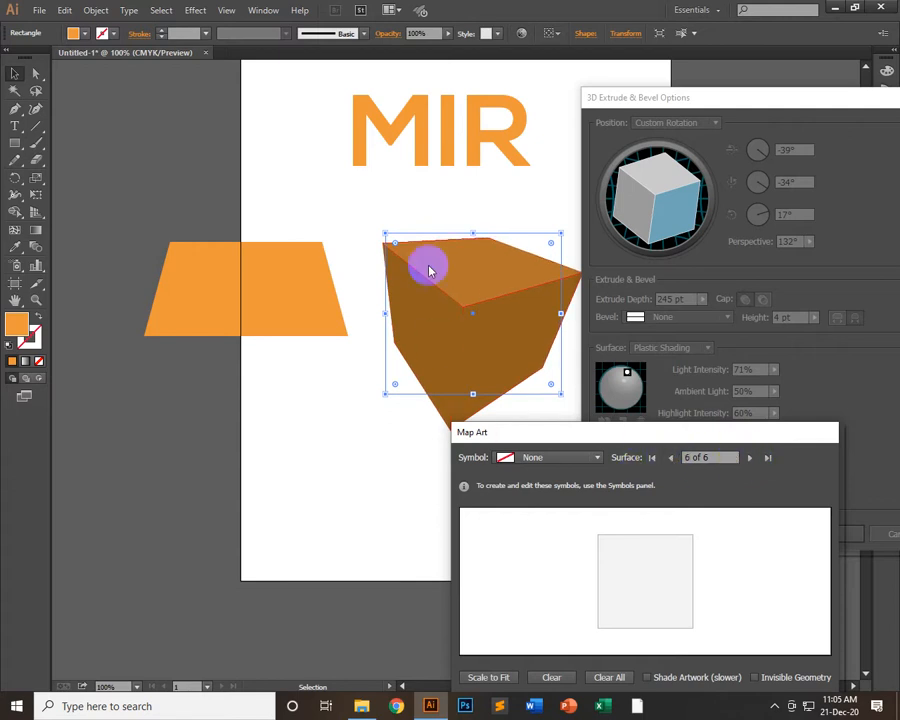
- Map the Vector Grime symbol onto the box's top face, surface 6, and scale it to fit
{"action": "left_click_drag", "start_coordinate": [532, 430], "coordinate": [655, 290]}
{"action": "left_click", "coordinate": [658, 318]}
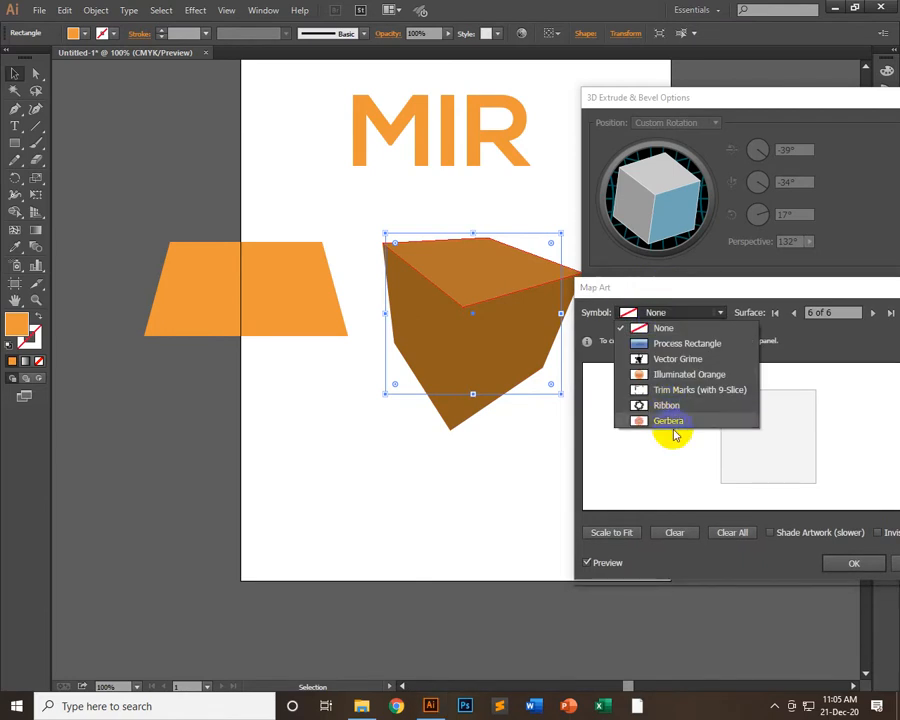
{"action": "left_click", "coordinate": [592, 321]}
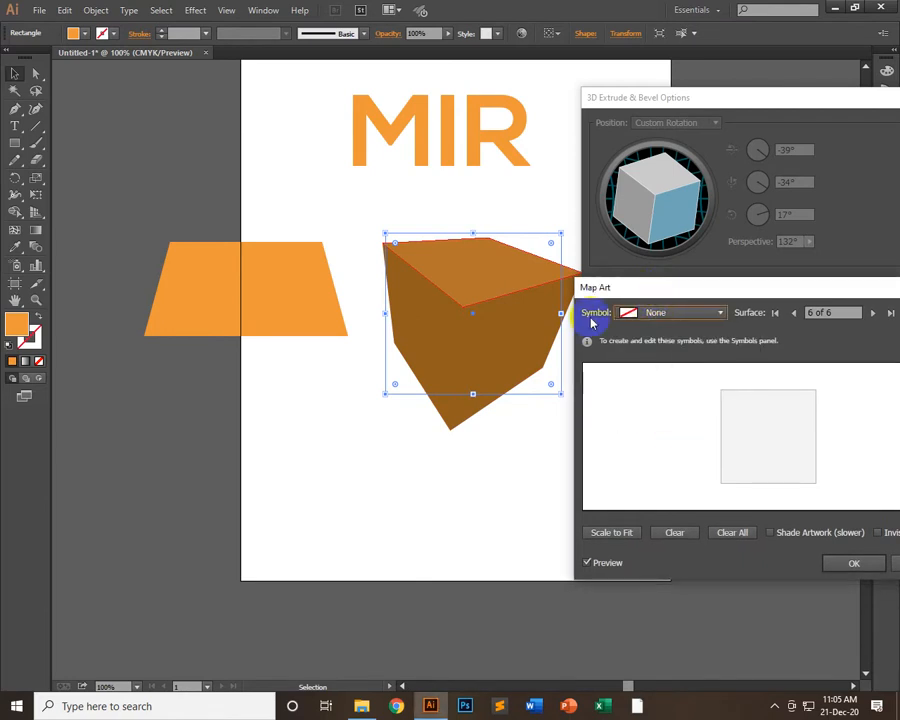
{"action": "left_click", "coordinate": [670, 318]}
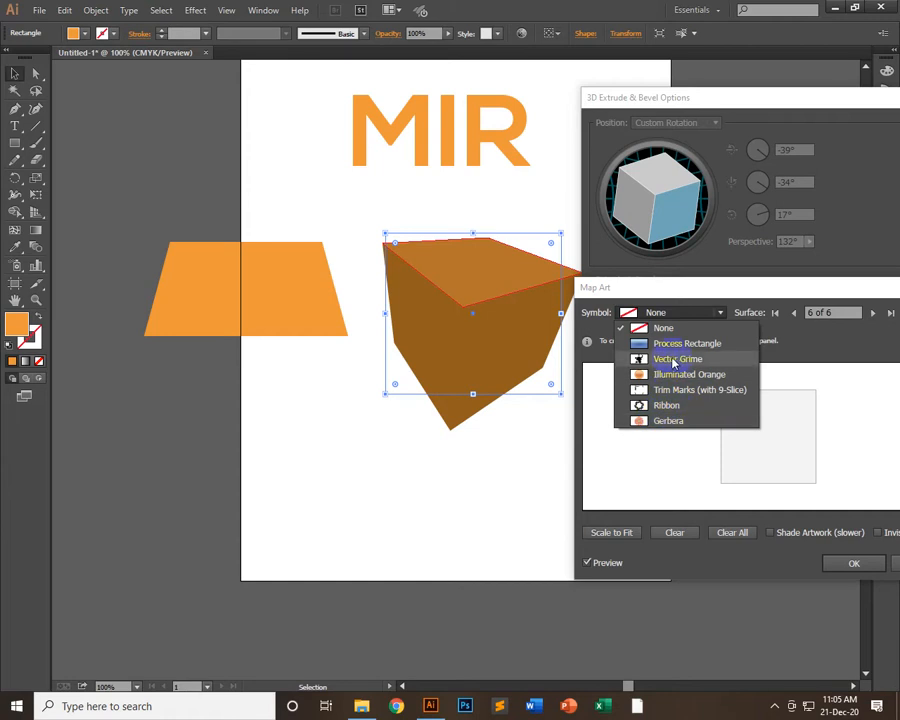
{"action": "left_click", "coordinate": [674, 361]}
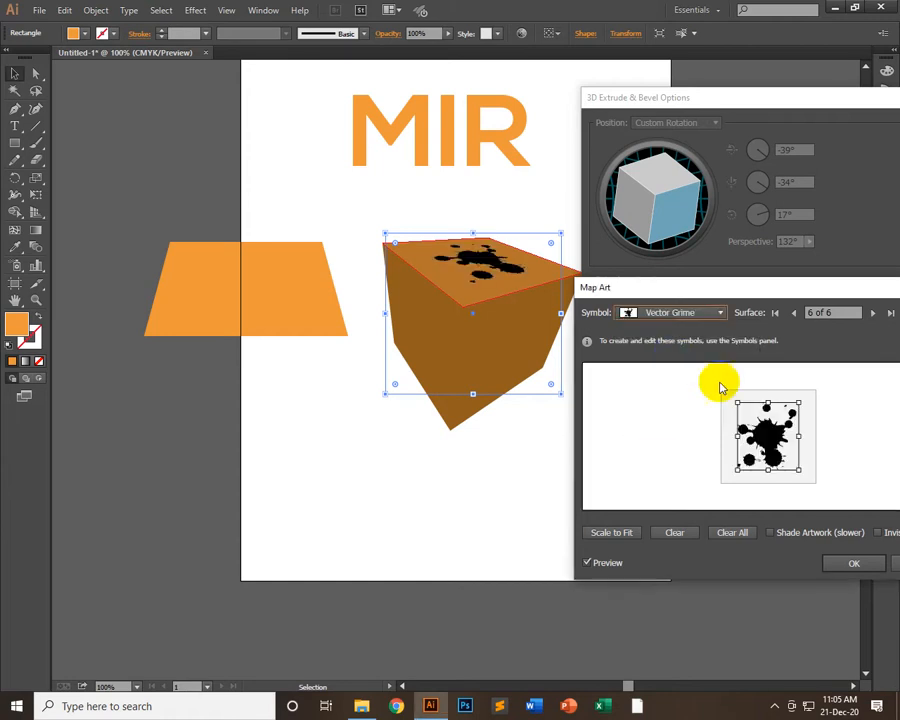
{"action": "left_click", "coordinate": [631, 540]}
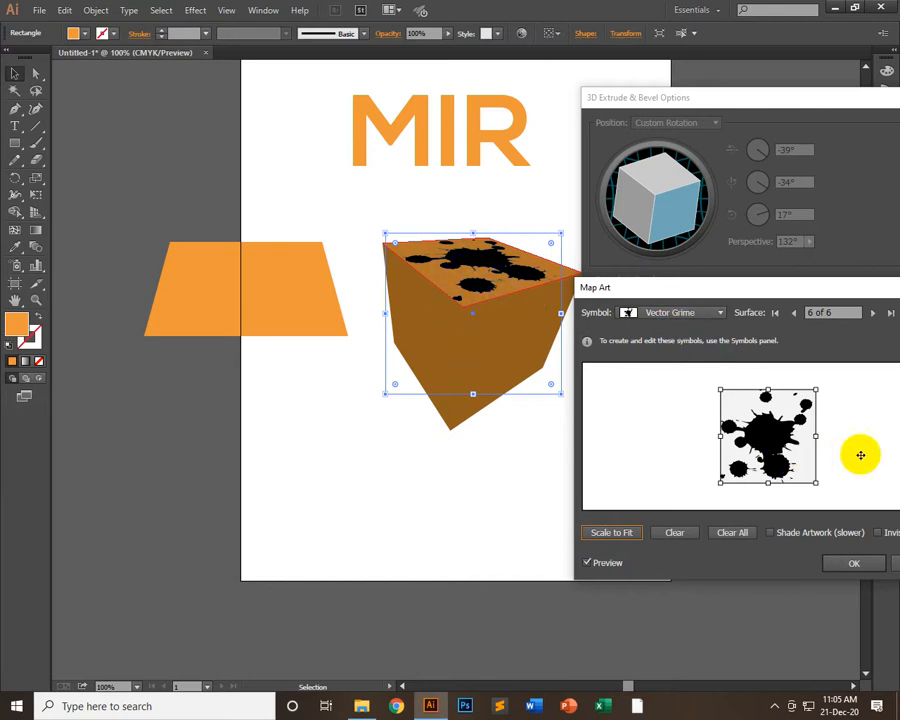
- Map the Gerbera symbol onto the box's left side face, surface 5, and scale it to fit
{"action": "left_click", "coordinate": [828, 311]}
{"action": "left_click", "coordinate": [794, 312]}
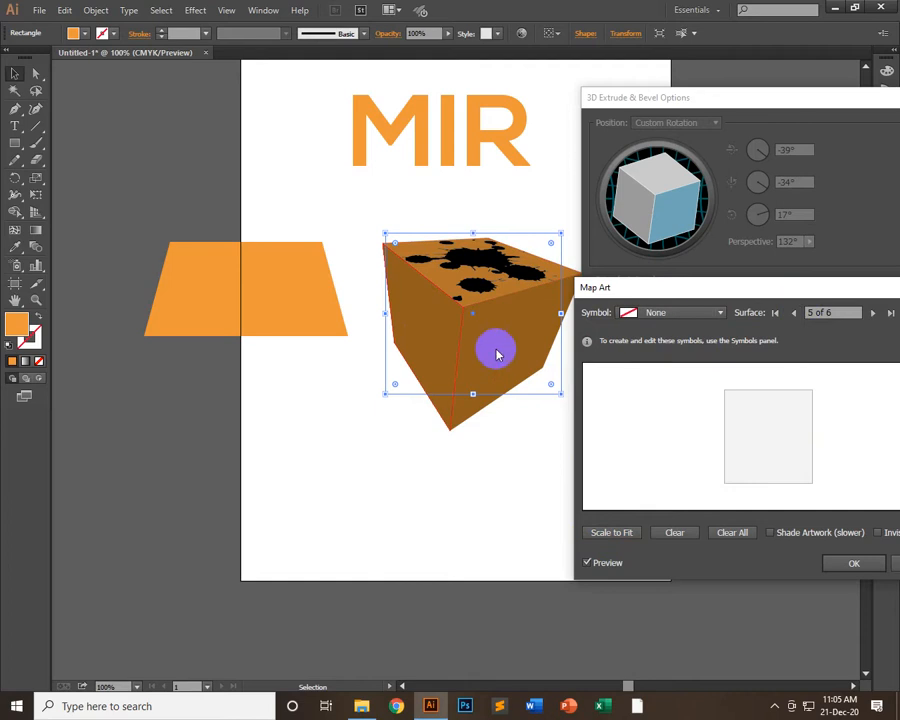
{"action": "left_click", "coordinate": [660, 310]}
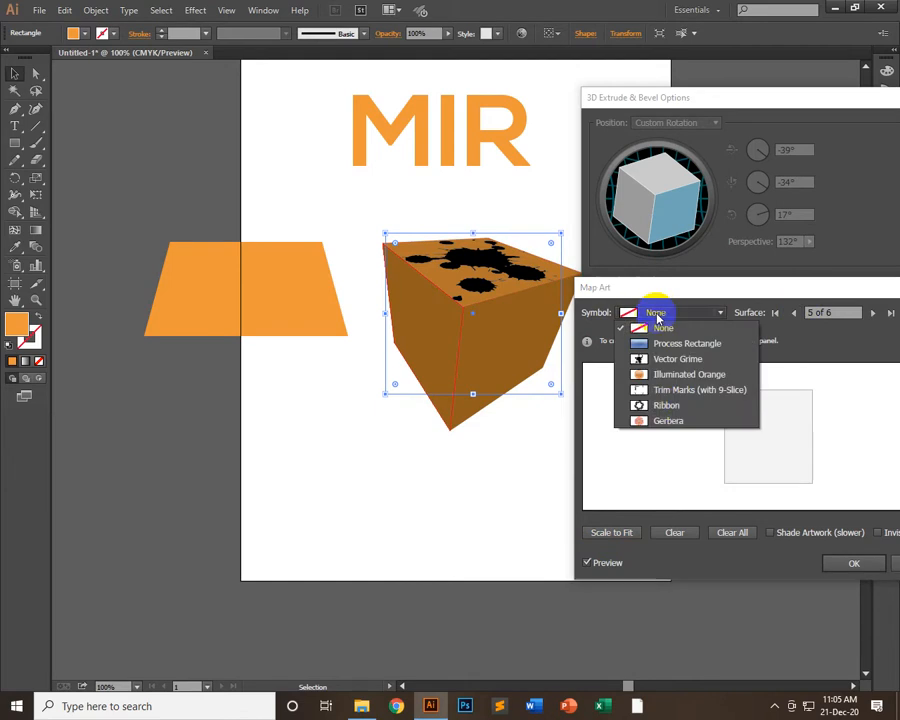
{"action": "left_click", "coordinate": [668, 420]}
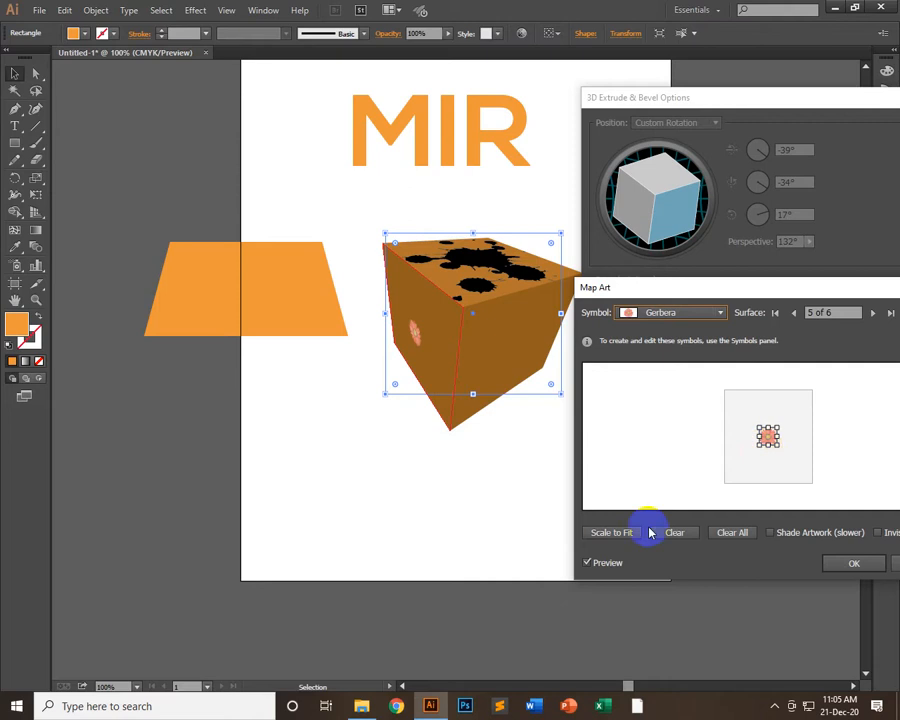
{"action": "left_click", "coordinate": [612, 532]}
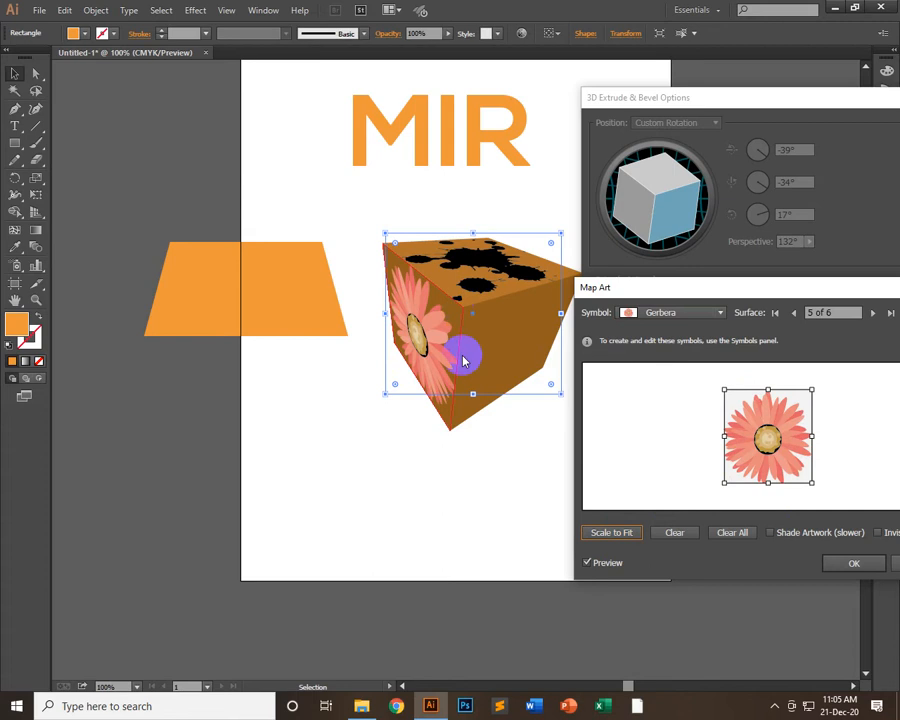
{"action": "left_click", "coordinate": [701, 315]}
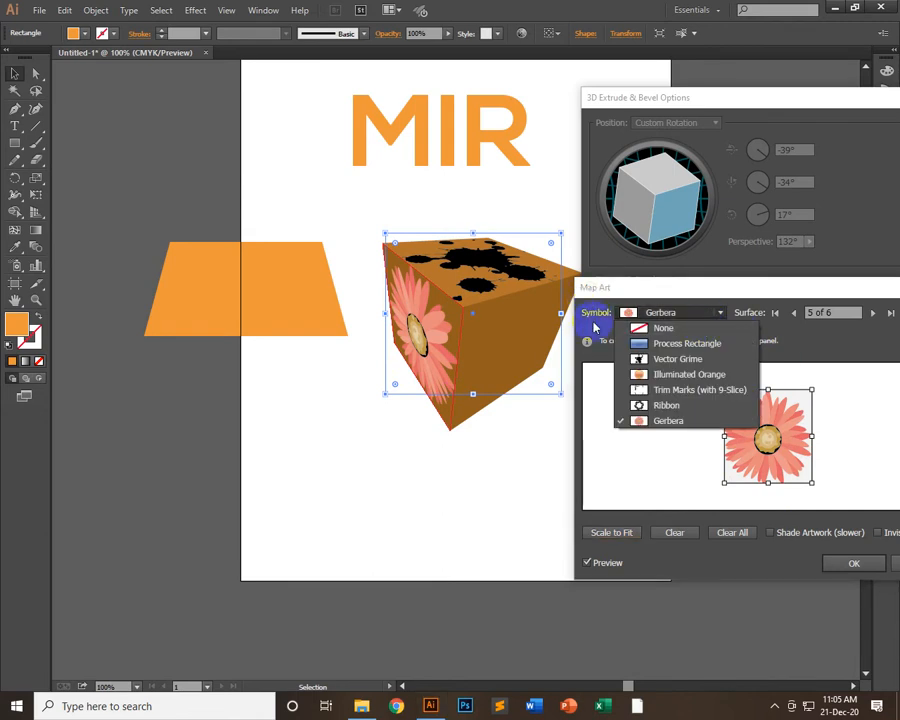
{"action": "left_click", "coordinate": [672, 458]}
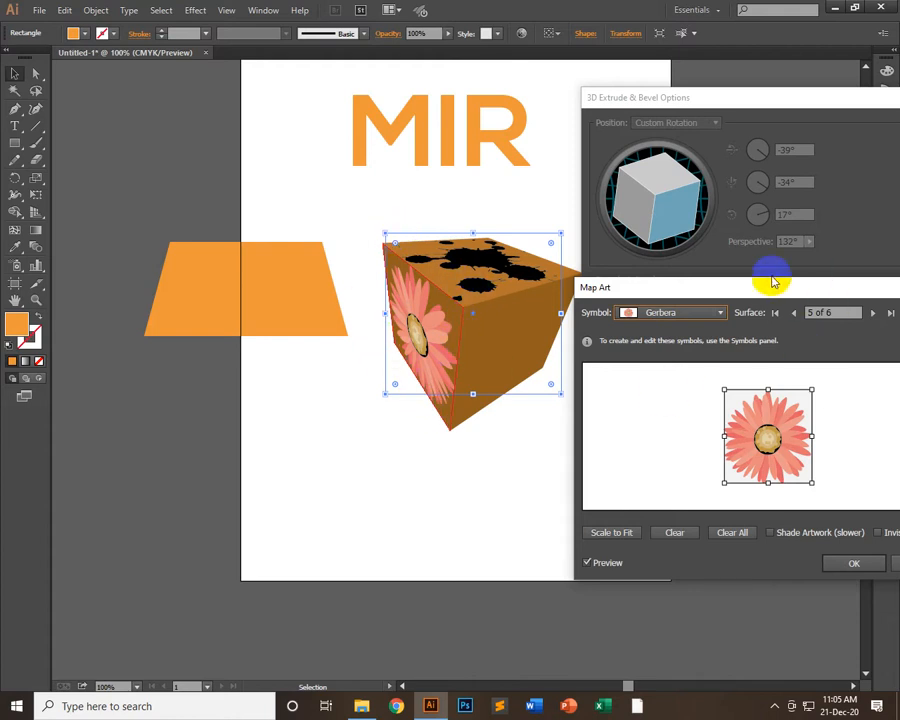
- Try Invisible Geometry on the mapped box and restore the visible faces, keeping the Map Art settings clear of the artwork
{"action": "left_click_drag", "start_coordinate": [755, 289], "coordinate": [285, 138]}
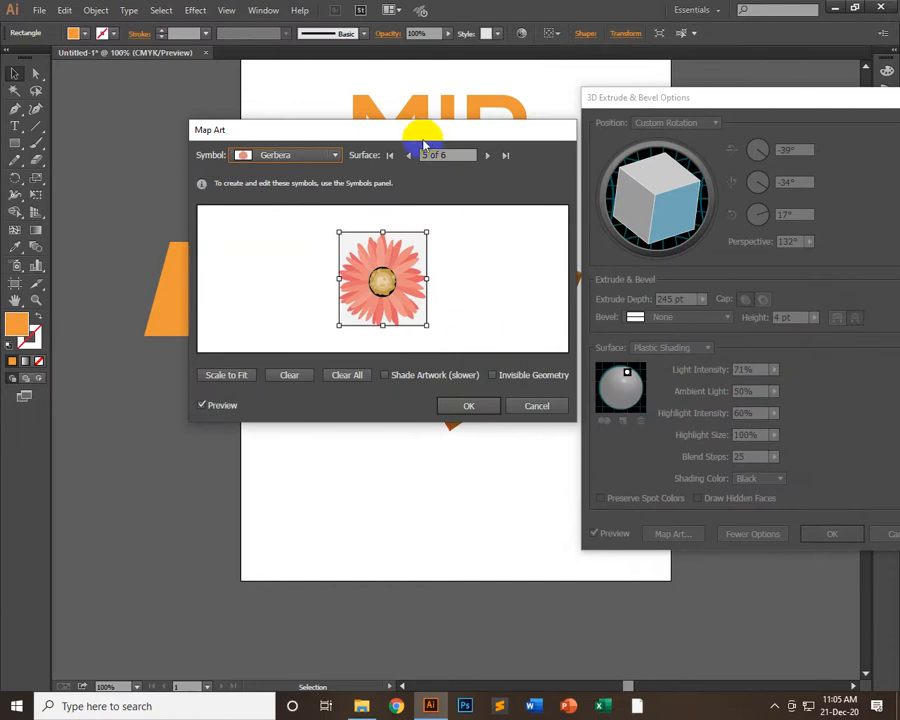
{"action": "left_click_drag", "start_coordinate": [445, 129], "coordinate": [194, 117]}
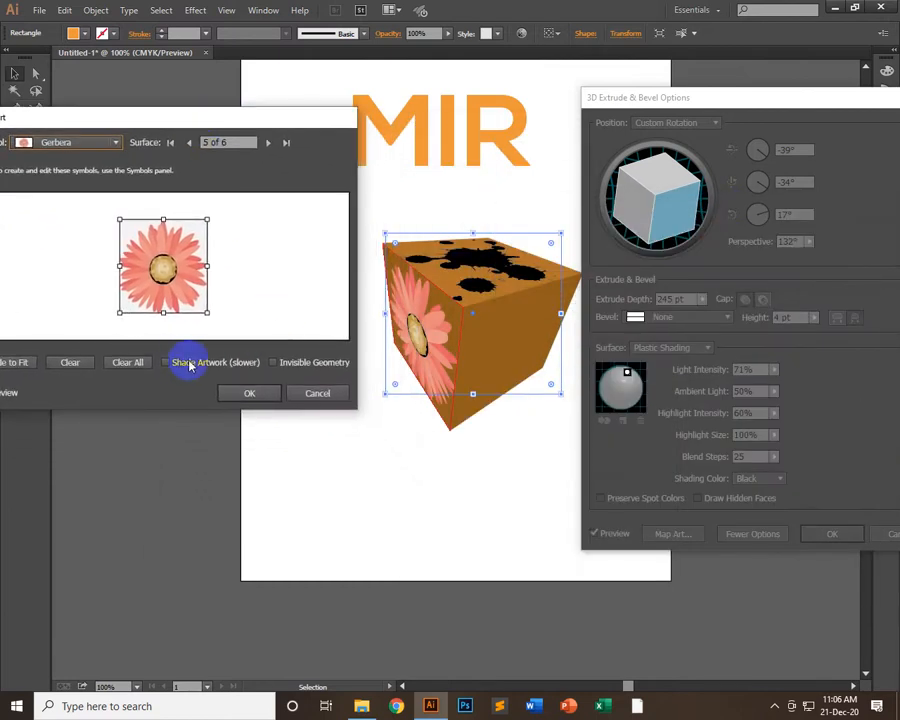
{"action": "left_click", "coordinate": [165, 363]}
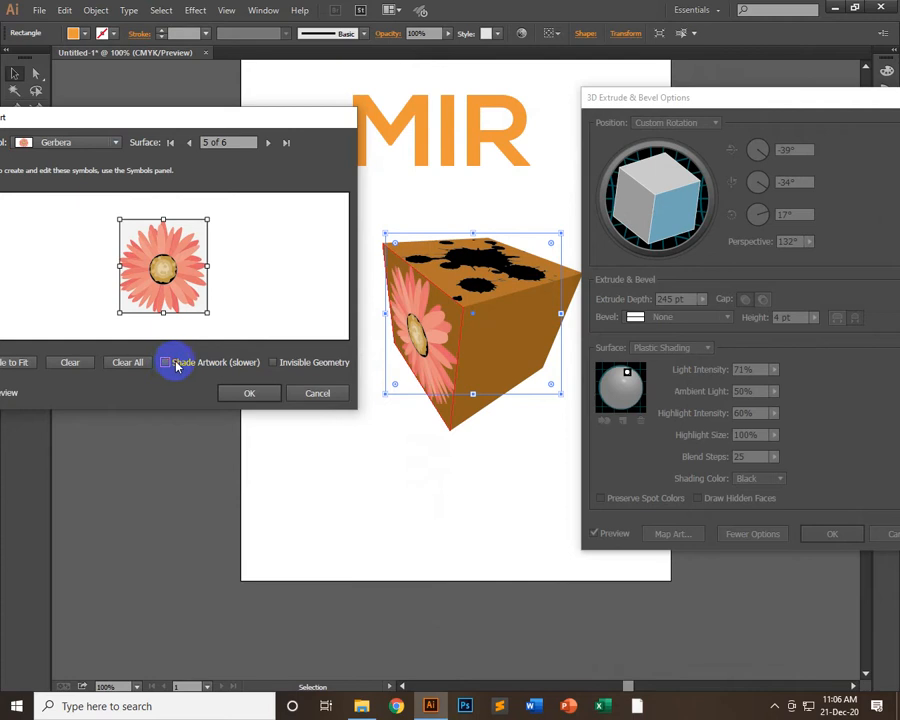
{"action": "left_click", "coordinate": [275, 363]}
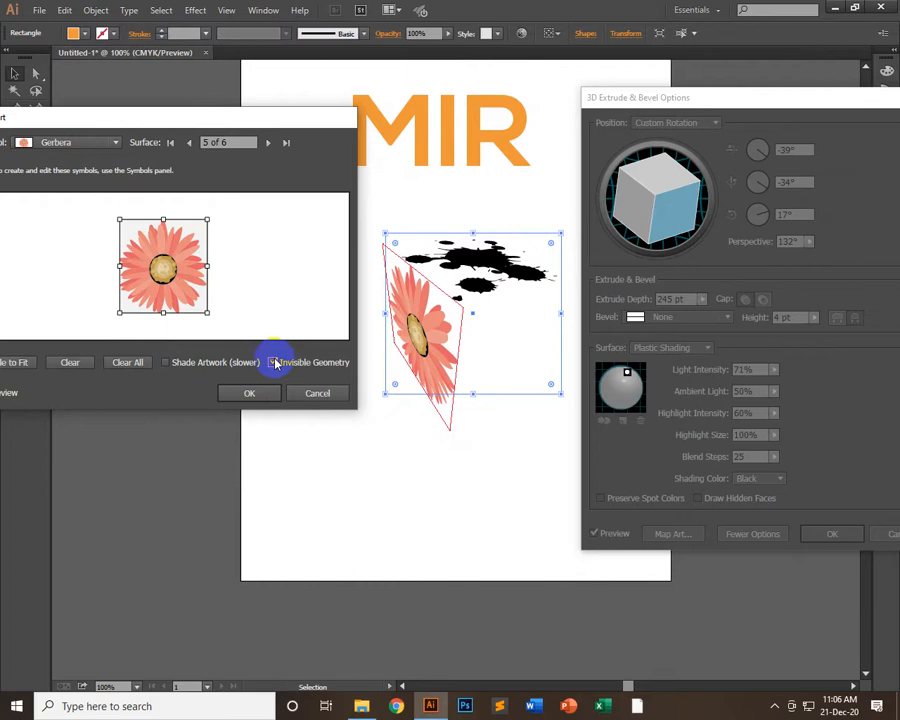
{"action": "left_click", "coordinate": [274, 363]}
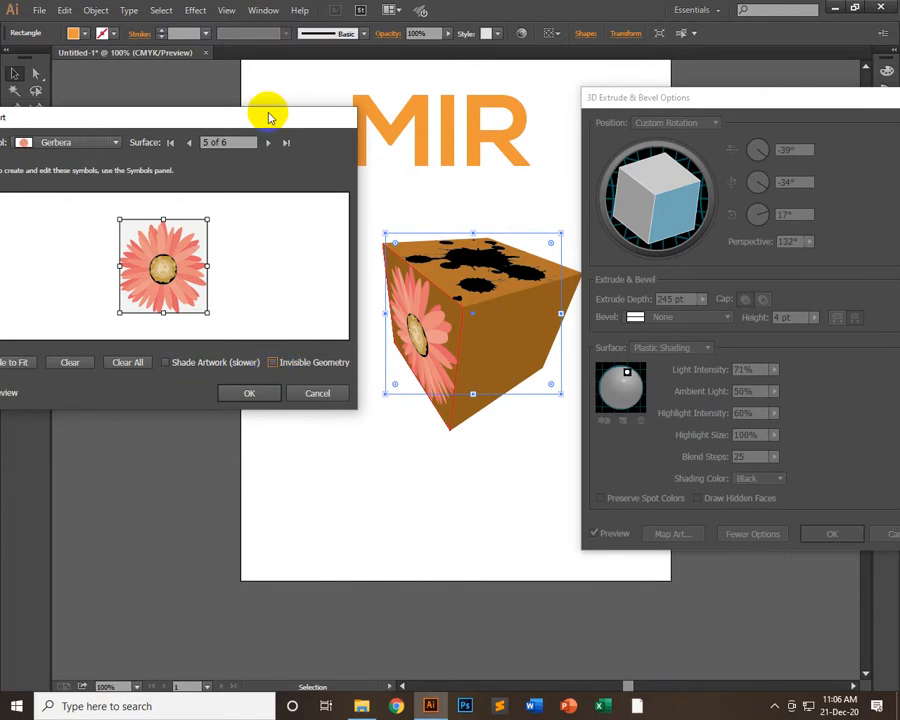
{"action": "left_click_drag", "start_coordinate": [267, 115], "coordinate": [294, 141]}
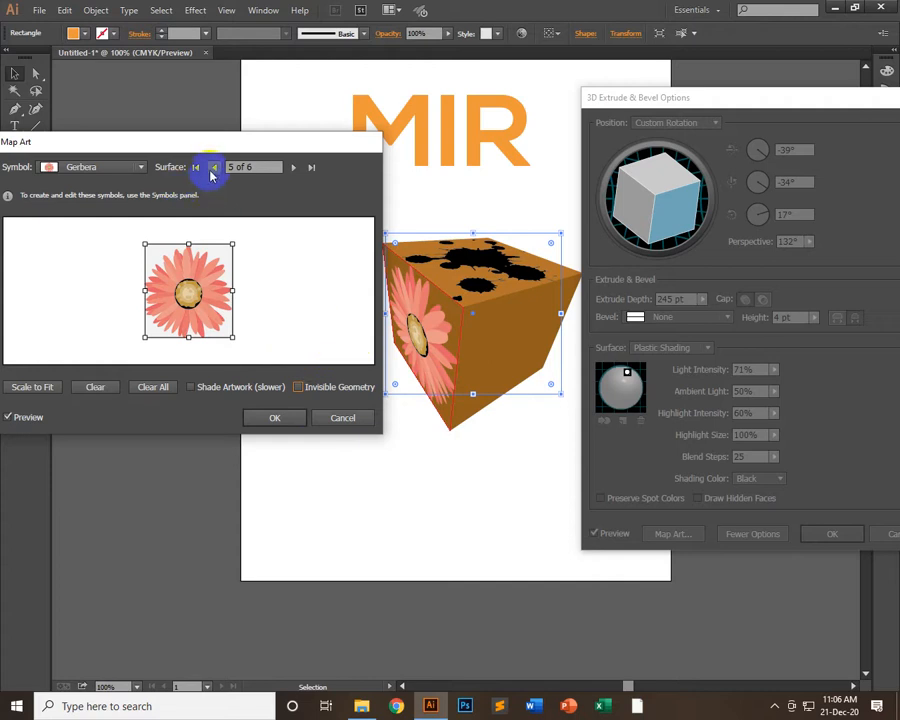
- Turn on Invisible Geometry for the mapped art from surface 6 and apply the 3D effect so only the symbols are drawn
{"action": "left_click", "coordinate": [295, 168]}
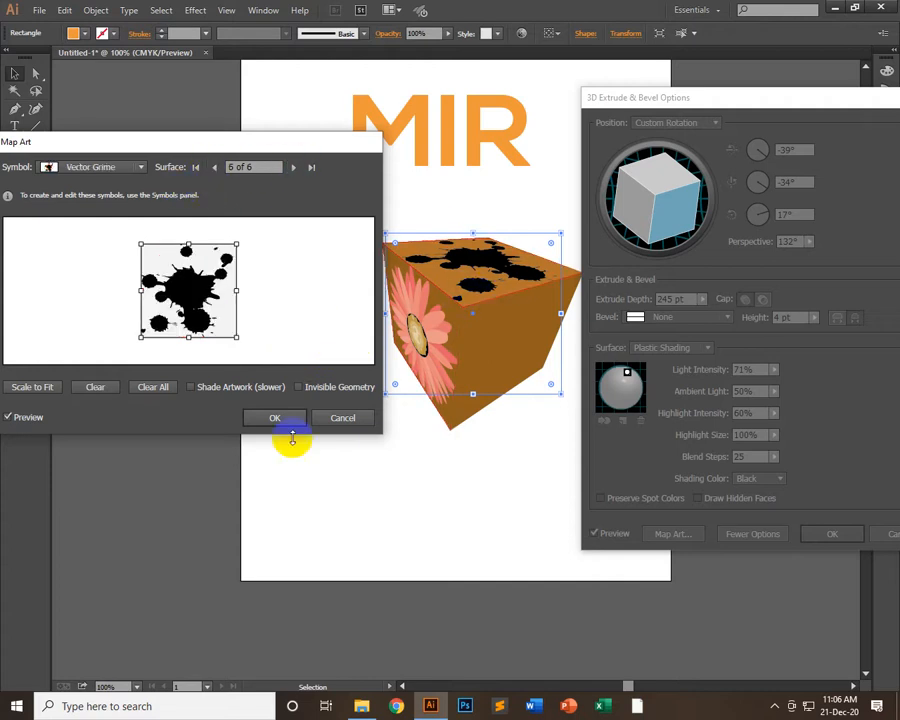
{"action": "left_click", "coordinate": [299, 387]}
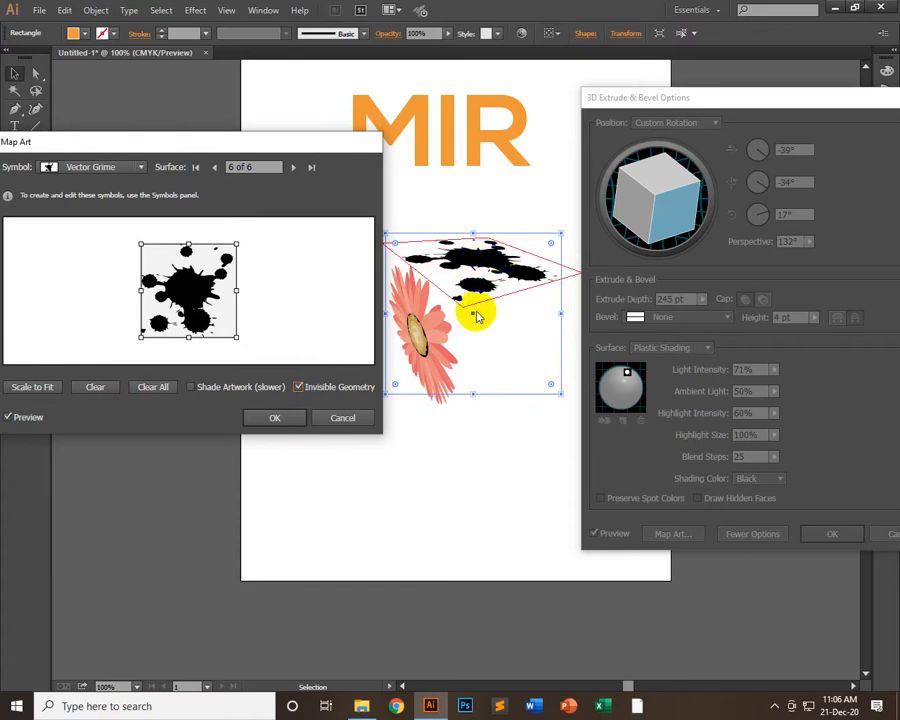
{"action": "left_click", "coordinate": [275, 417]}
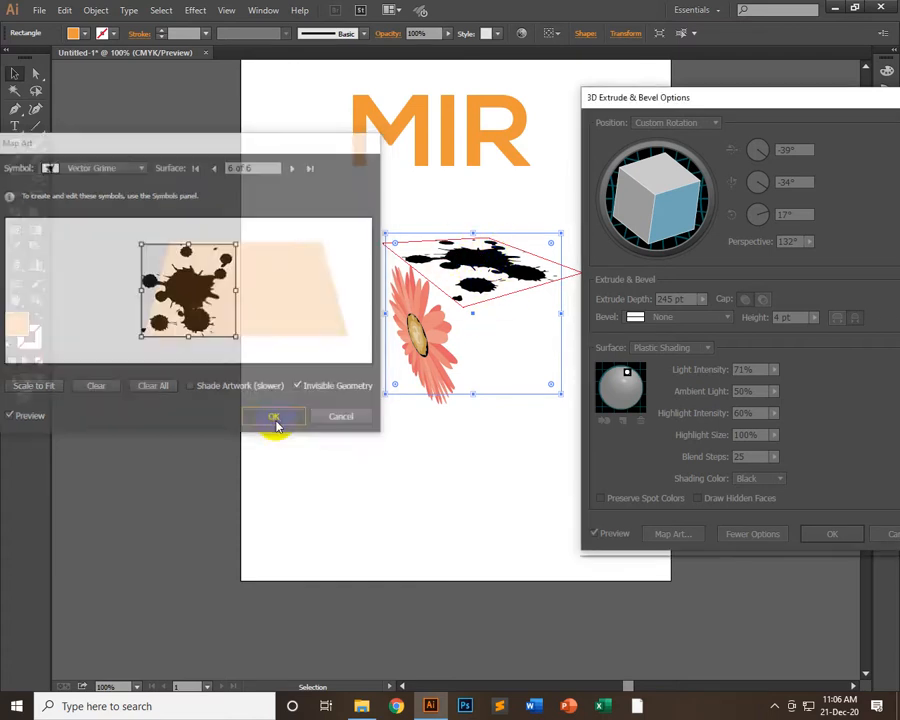
{"action": "left_click", "coordinate": [832, 536]}
{"action": "left_click", "coordinate": [560, 466]}
- Try moving the symbols-only artwork sideways on the artboard and bring it back near its original place
{"action": "left_click_drag", "start_coordinate": [443, 255], "coordinate": [568, 226]}
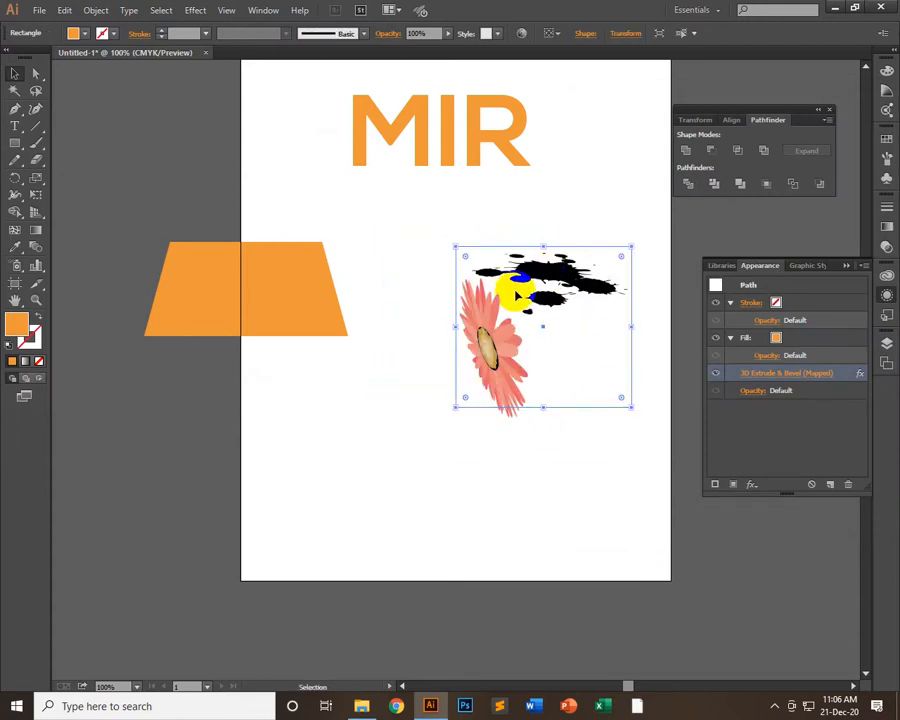
{"action": "left_click_drag", "start_coordinate": [512, 293], "coordinate": [458, 277]}
{"action": "left_click", "coordinate": [584, 324]}
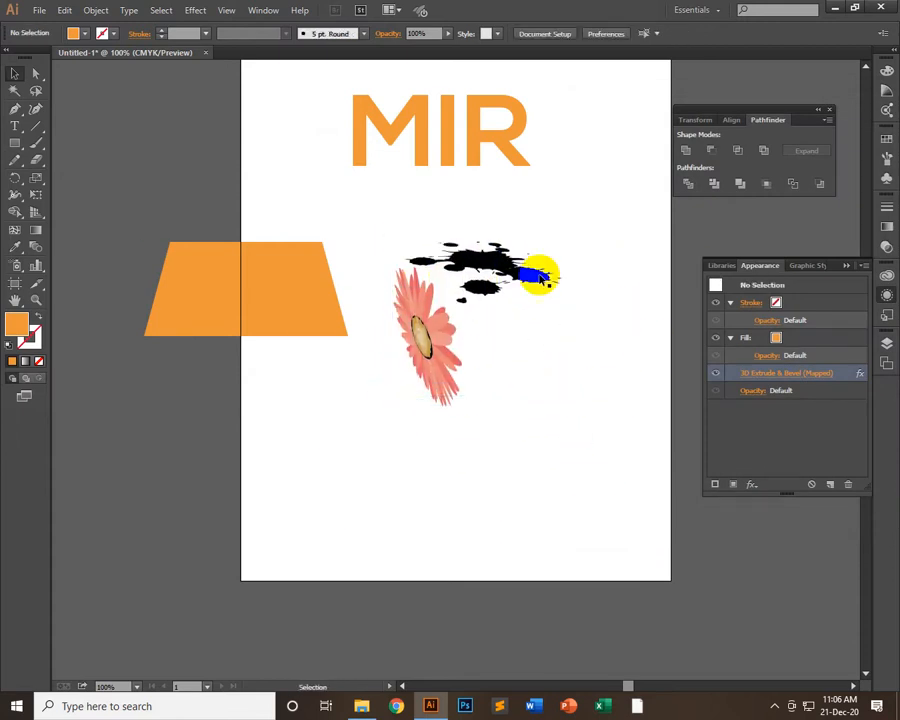
{"action": "left_click", "coordinate": [540, 275]}
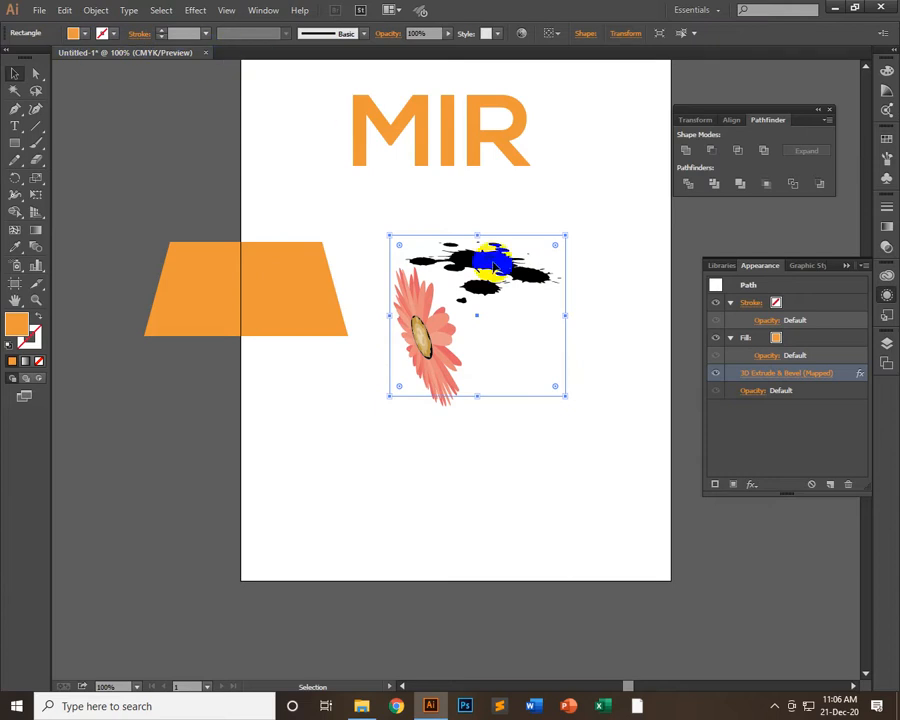
{"action": "left_click_drag", "start_coordinate": [496, 272], "coordinate": [468, 280]}
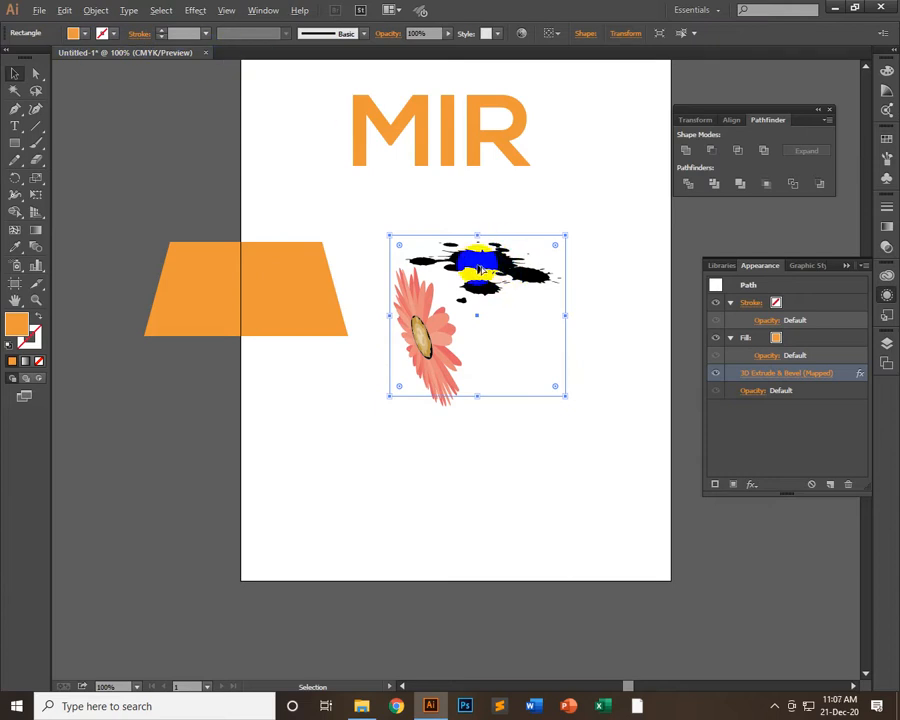
- Duplicate the symbols-only artwork below the orange trapezoid and expand the copy's appearance
{"action": "left_click_drag", "start_coordinate": [480, 268], "coordinate": [249, 402]}
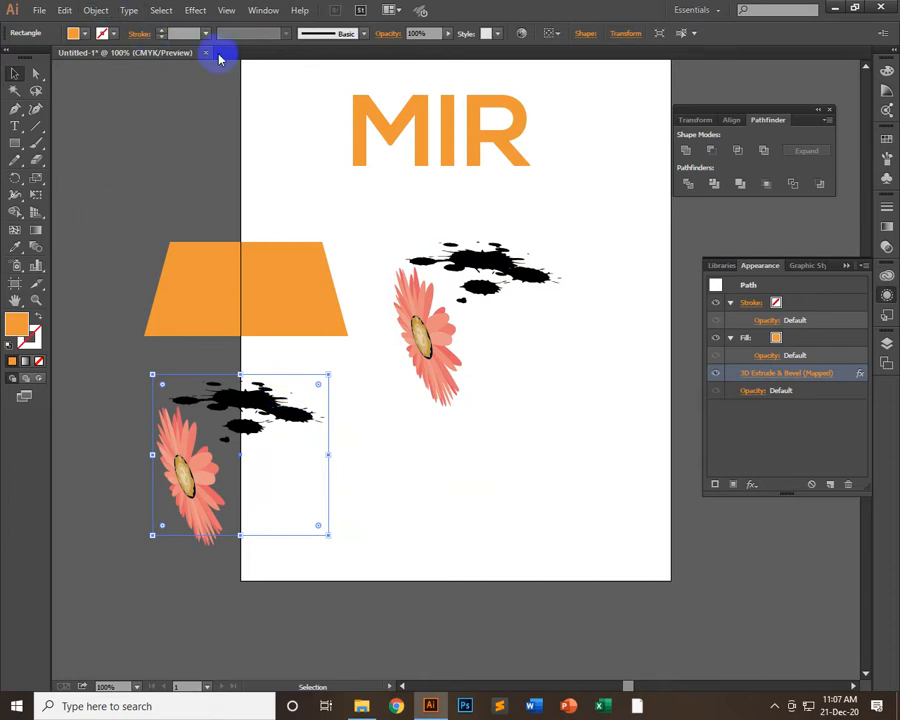
{"action": "left_click", "coordinate": [97, 11]}
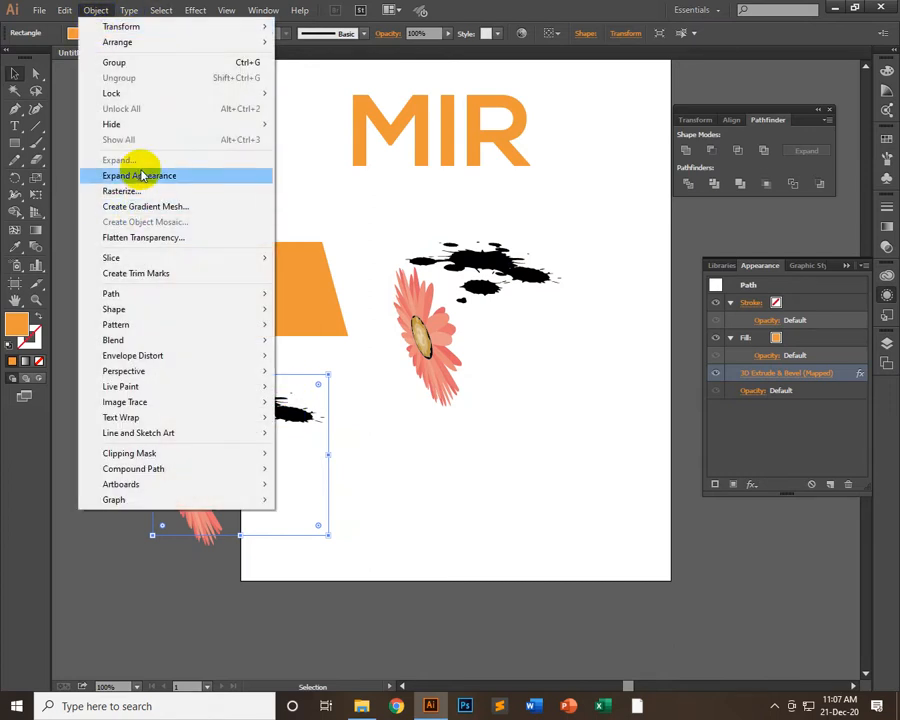
{"action": "left_click", "coordinate": [142, 175]}
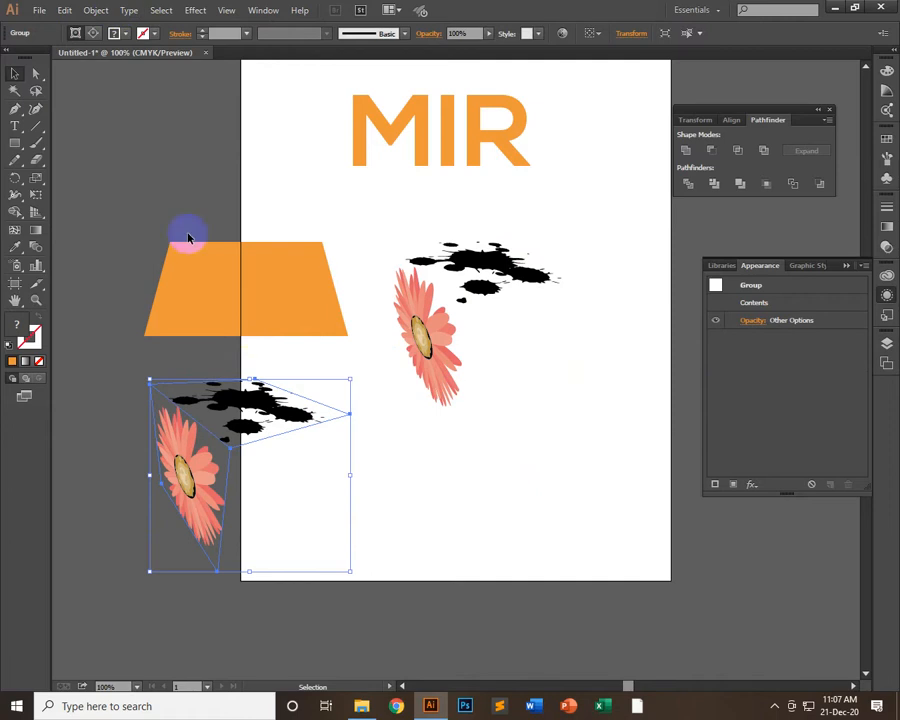
{"action": "left_click", "coordinate": [101, 13]}
{"action": "left_click", "coordinate": [141, 158]}
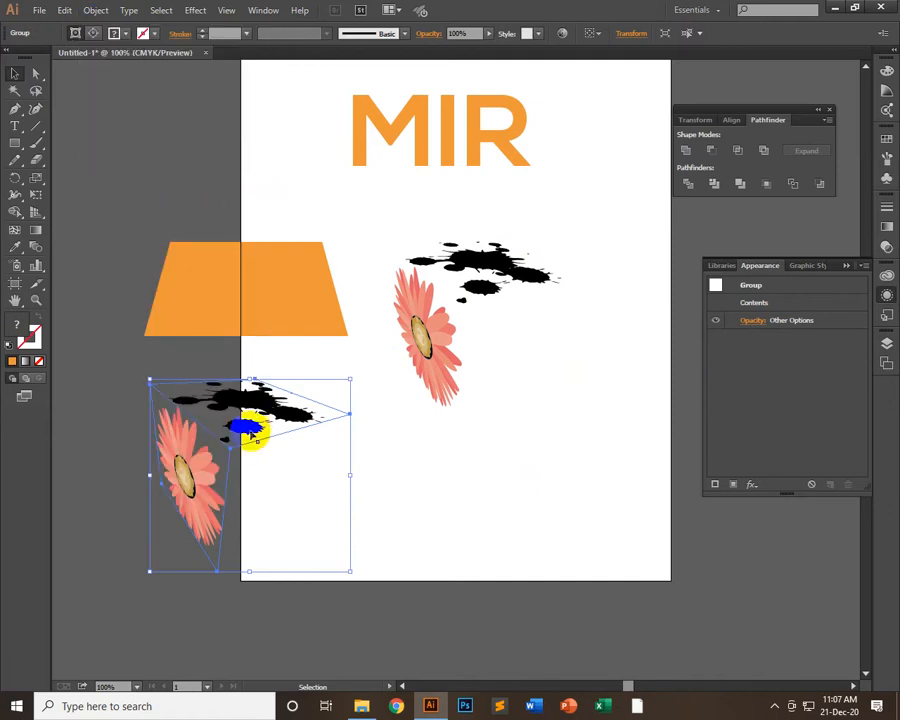
- Ungroup the expanded copy repeatedly to separate the black splatter from the flower
{"action": "right_click", "coordinate": [229, 390]}
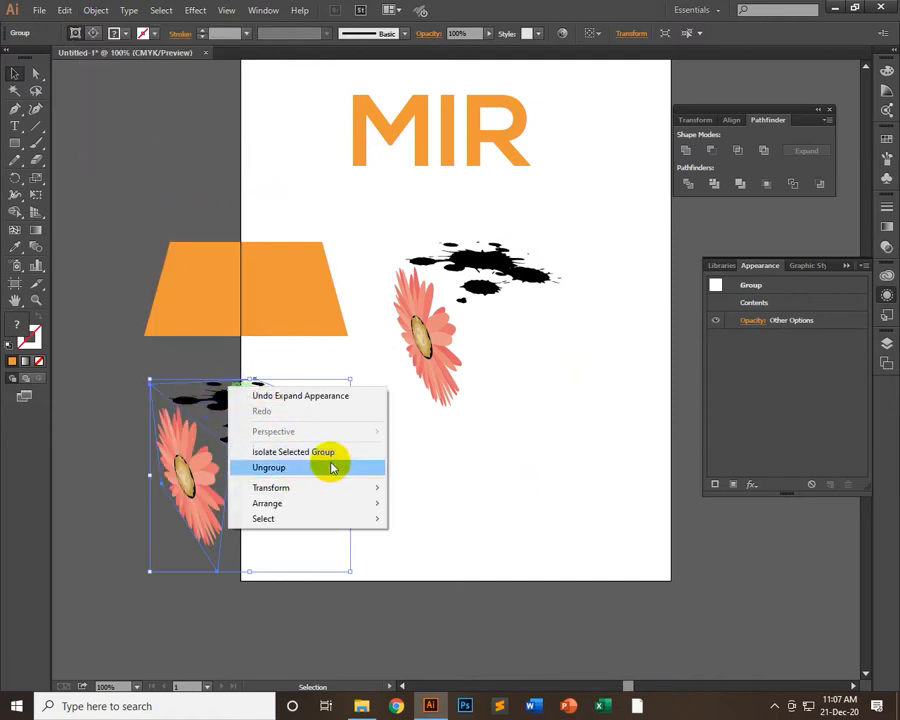
{"action": "left_click", "coordinate": [278, 468]}
{"action": "left_click", "coordinate": [157, 136]}
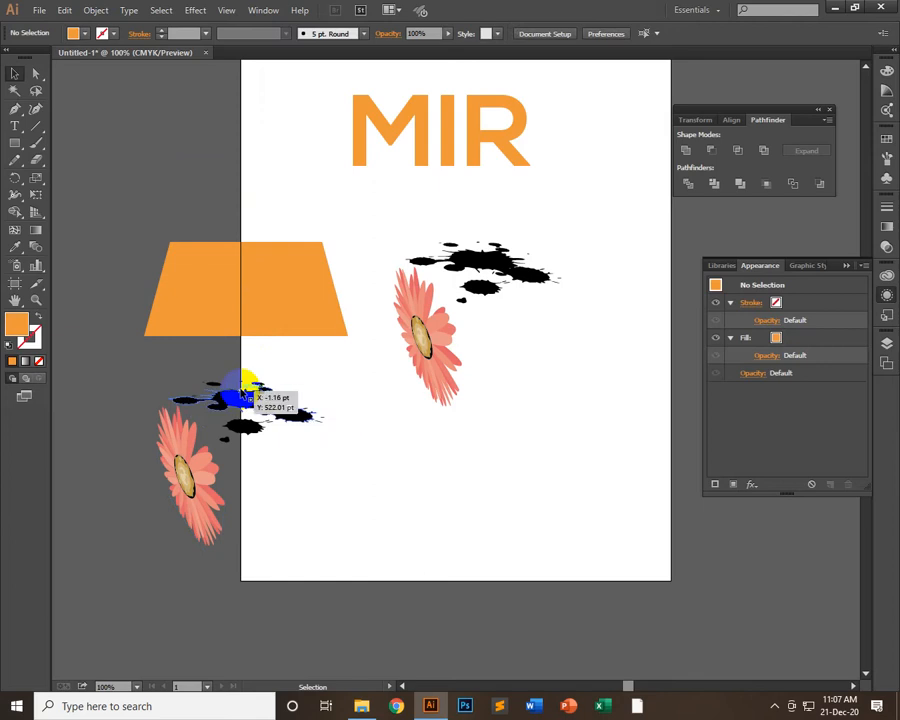
{"action": "left_click", "coordinate": [257, 430]}
{"action": "right_click", "coordinate": [258, 389]}
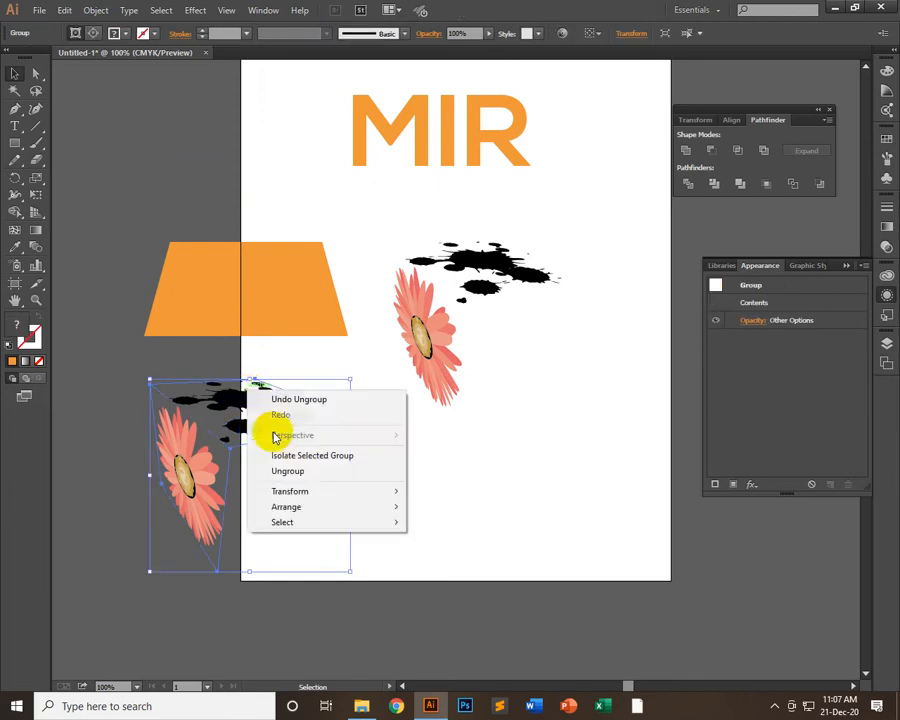
{"action": "left_click", "coordinate": [312, 470]}
{"action": "left_click", "coordinate": [228, 452]}
{"action": "left_click", "coordinate": [243, 440]}
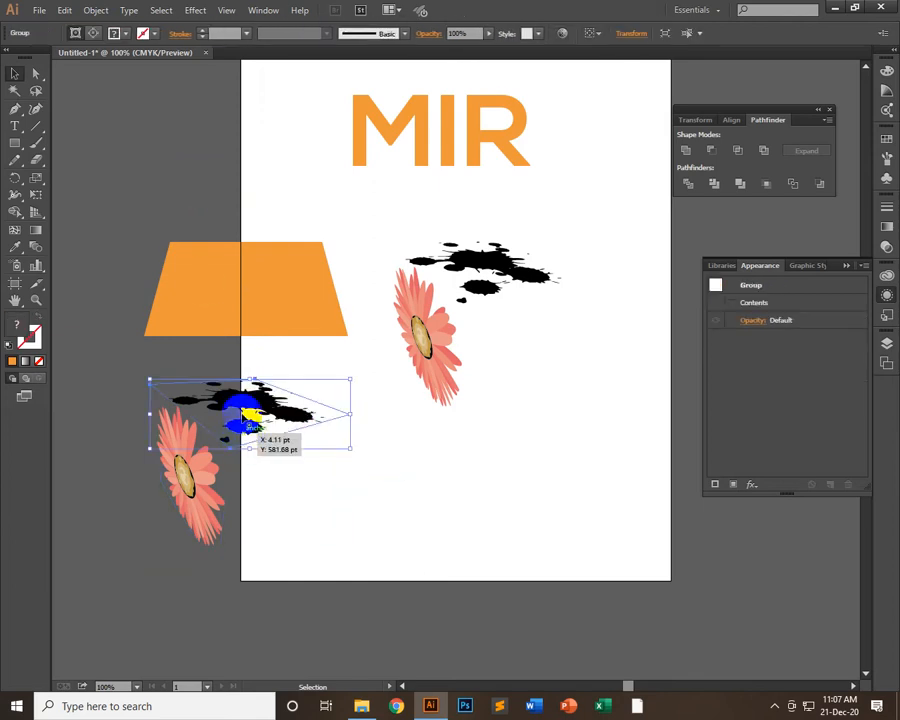
{"action": "right_click", "coordinate": [252, 400]}
{"action": "left_click", "coordinate": [310, 480]}
{"action": "left_click", "coordinate": [215, 360]}
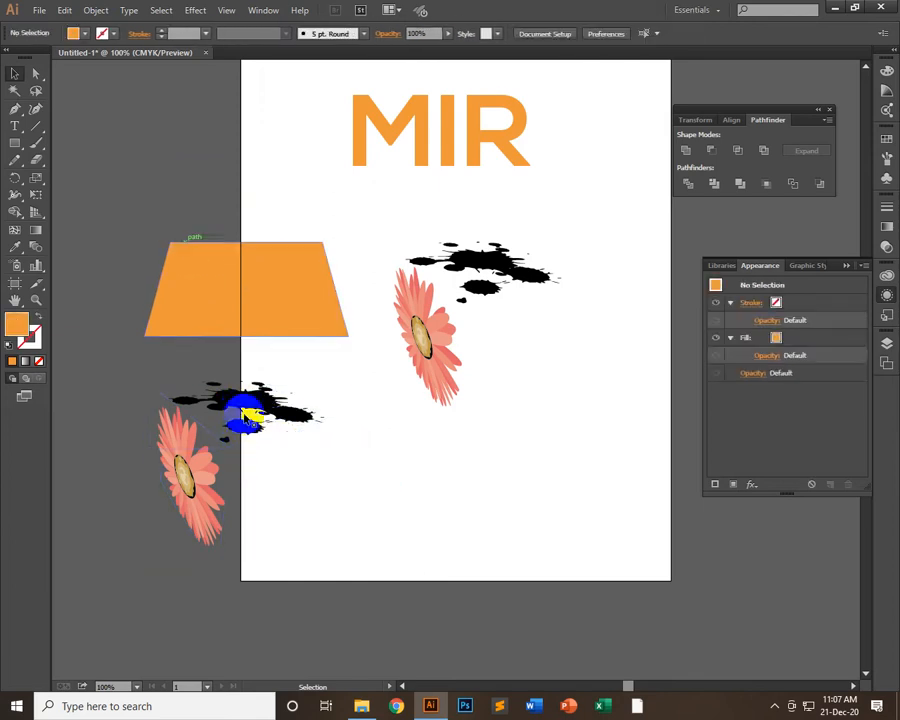
- Release the copied splatter's clipping mask and pull the empty clipping path away from it
{"action": "left_click", "coordinate": [250, 420]}
{"action": "right_click", "coordinate": [250, 384]}
{"action": "left_click", "coordinate": [320, 466]}
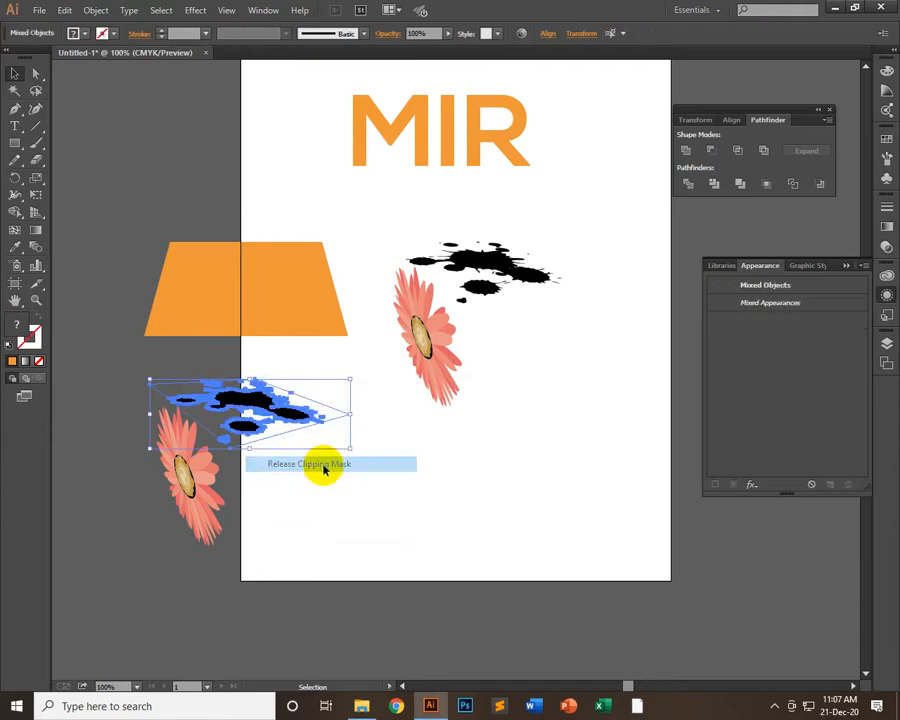
{"action": "left_click", "coordinate": [316, 432]}
{"action": "left_click_drag", "start_coordinate": [279, 440], "coordinate": [351, 488]}
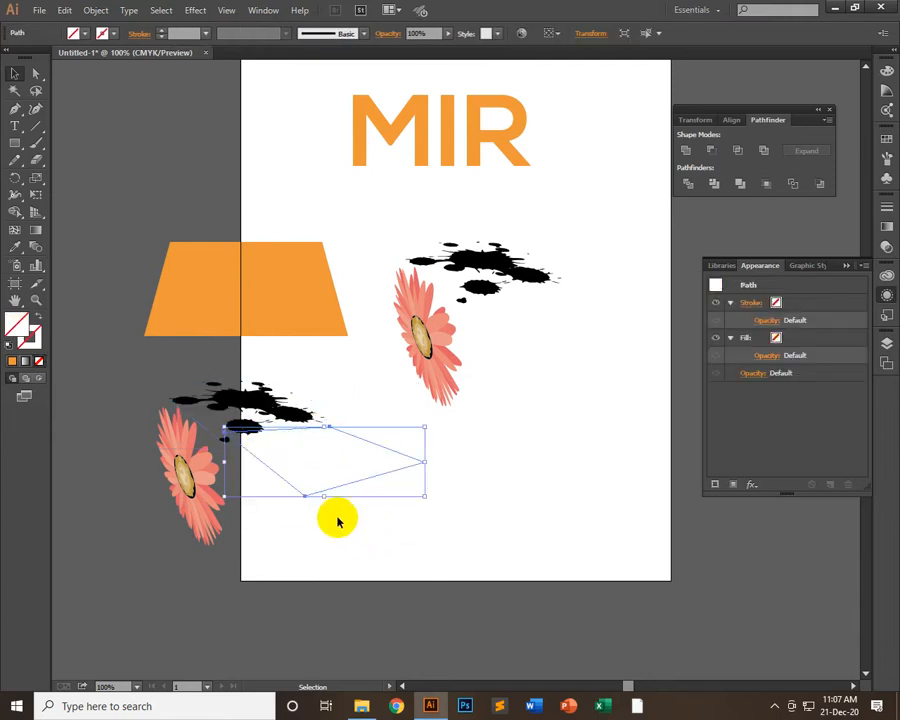
- Move the freed splatter around the lower artboard and place it over the top of the copied flower
{"action": "left_click_drag", "start_coordinate": [251, 418], "coordinate": [532, 428]}
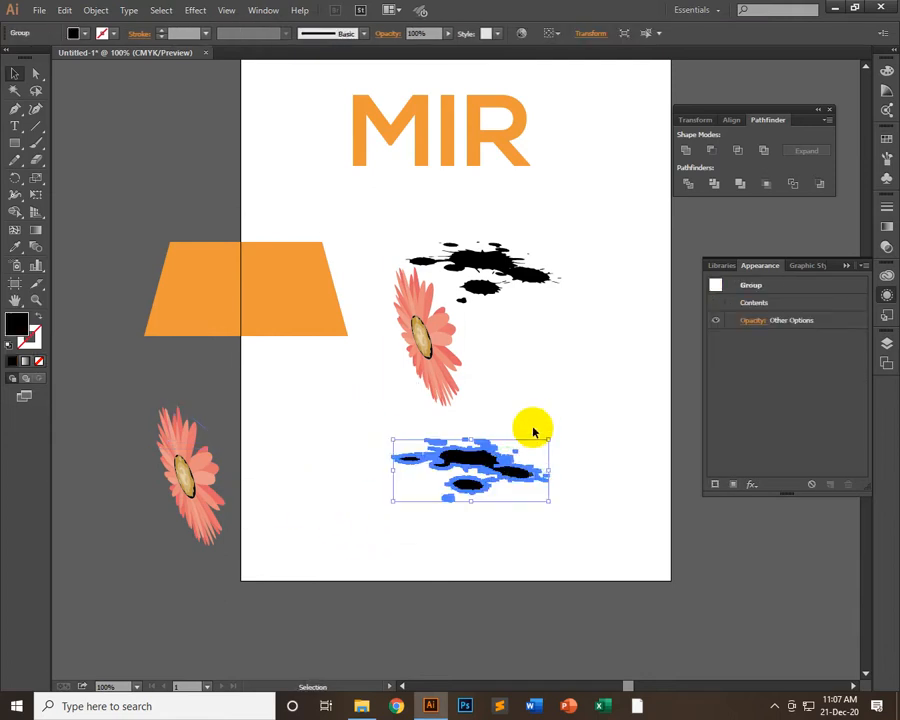
{"action": "left_click", "coordinate": [315, 468]}
{"action": "left_click_drag", "start_coordinate": [342, 440], "coordinate": [487, 477]}
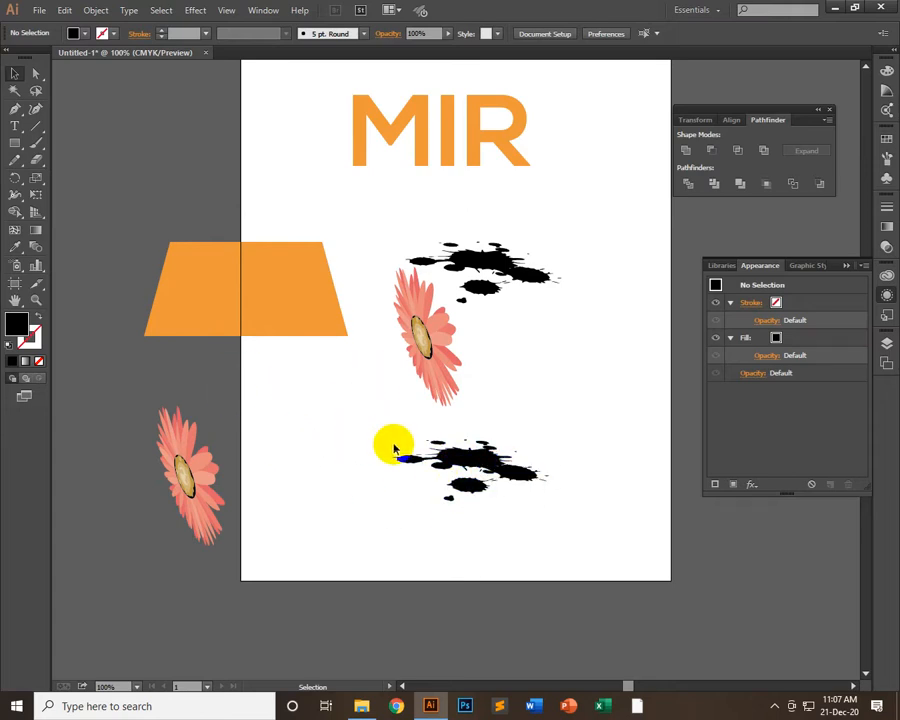
{"action": "left_click_drag", "start_coordinate": [524, 451], "coordinate": [419, 471]}
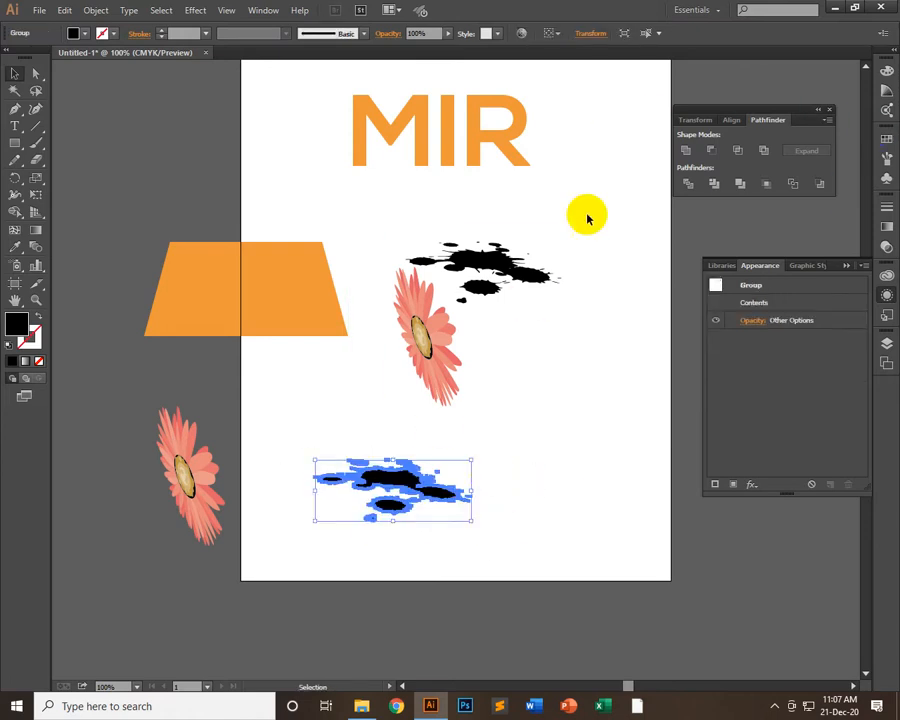
{"action": "left_click", "coordinate": [192, 467]}
{"action": "left_click_drag", "start_coordinate": [443, 493], "coordinate": [248, 435]}
{"action": "left_click", "coordinate": [466, 462]}
- Edit the original artwork's 3D Extrude & Bevel effect, turning on the preview and turning off Invisible Geometry in its mapped art
{"action": "left_click", "coordinate": [522, 272]}
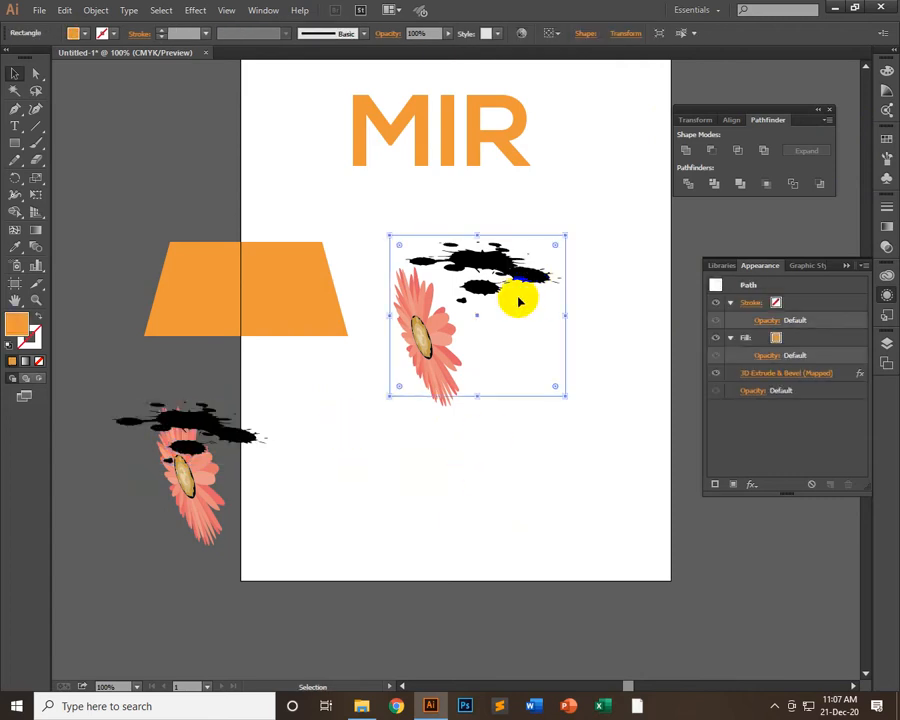
{"action": "left_click", "coordinate": [795, 373]}
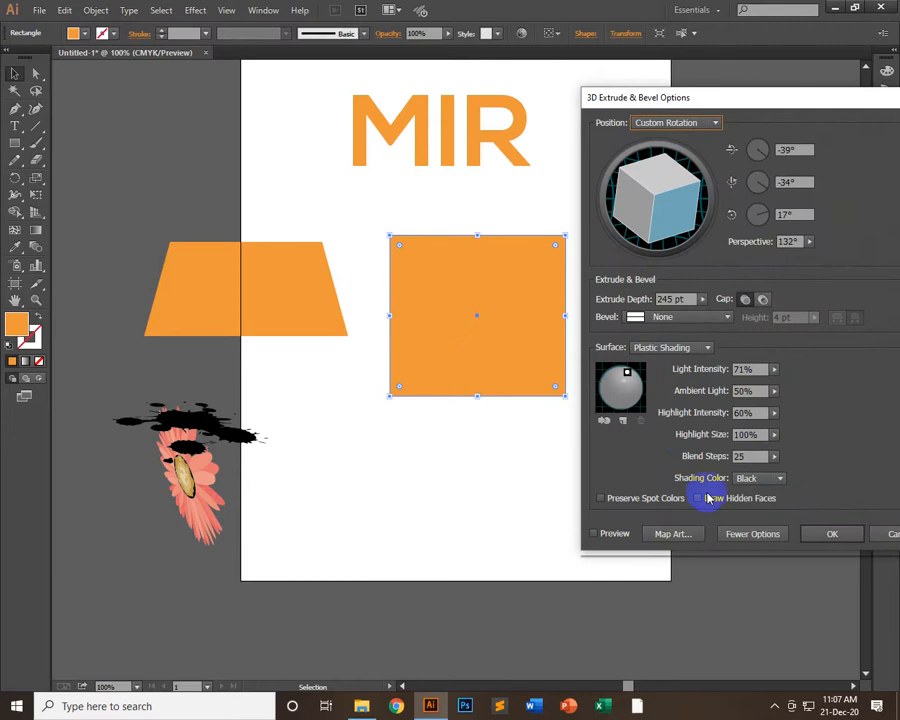
{"action": "left_click", "coordinate": [666, 532]}
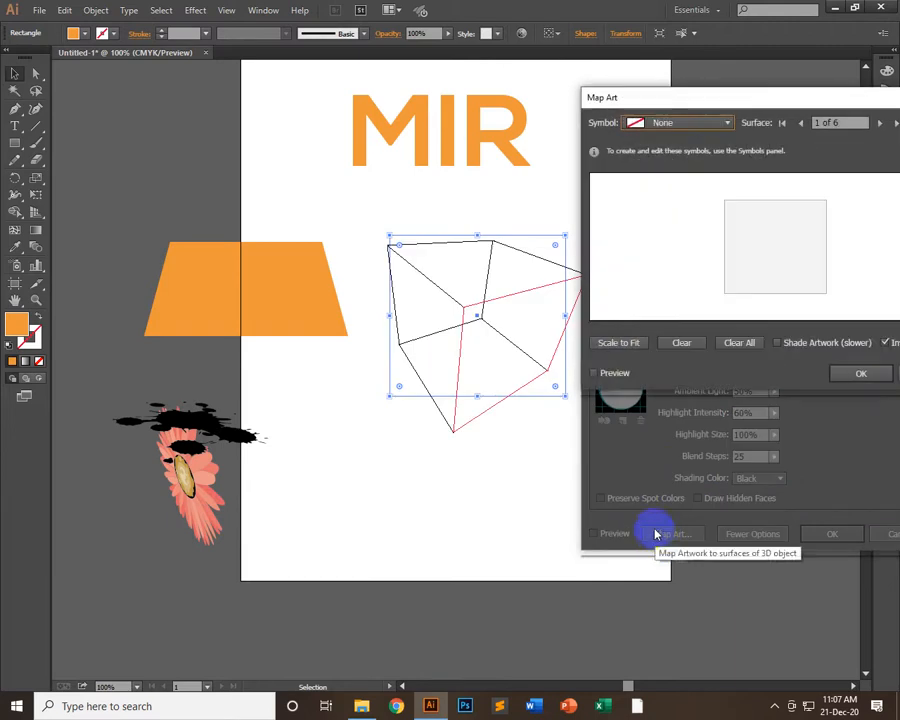
{"action": "left_click", "coordinate": [594, 373]}
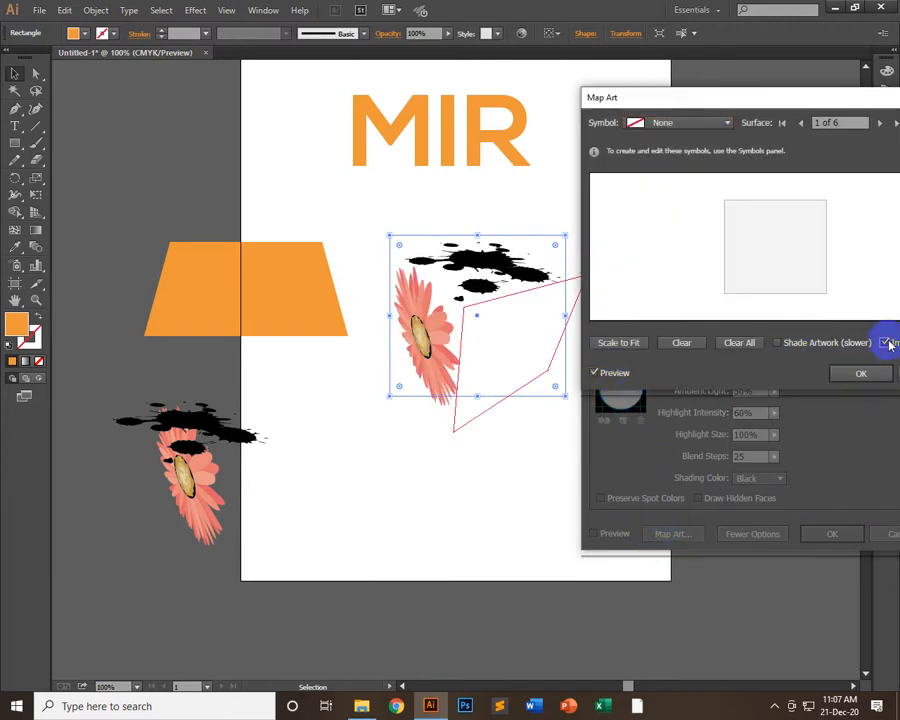
{"action": "left_click", "coordinate": [888, 343]}
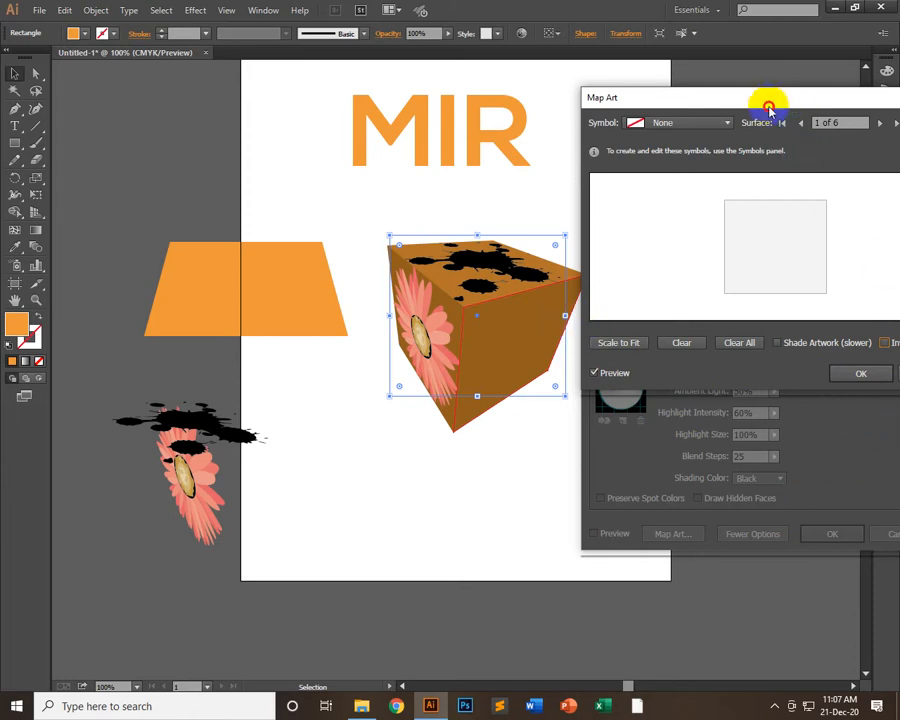
{"action": "left_click_drag", "start_coordinate": [770, 101], "coordinate": [575, 323]}
{"action": "left_click", "coordinate": [613, 585]}
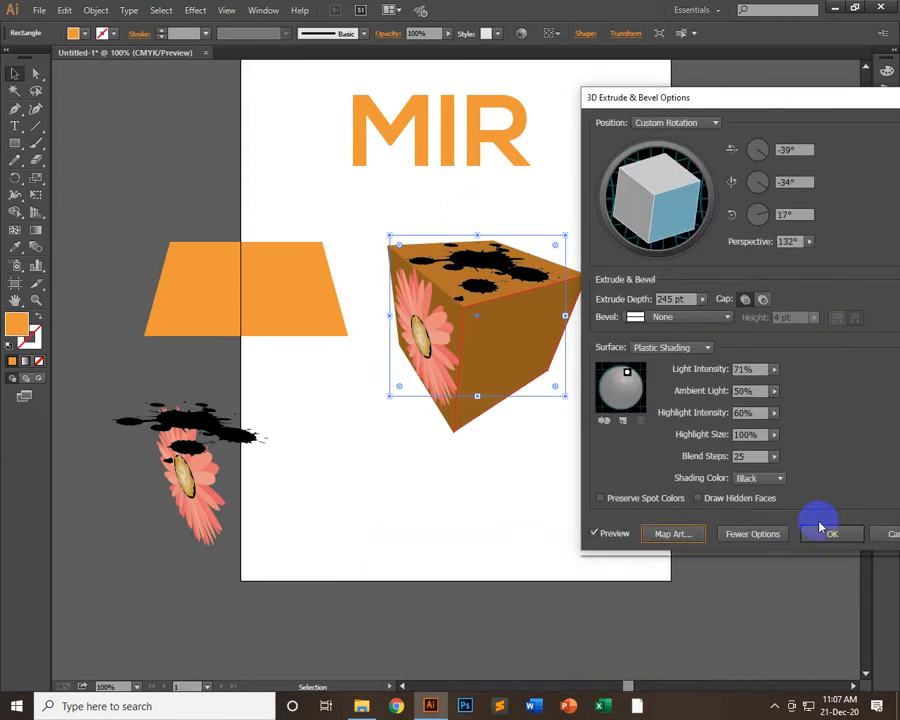
{"action": "left_click", "coordinate": [830, 531]}
{"action": "left_click", "coordinate": [490, 504]}
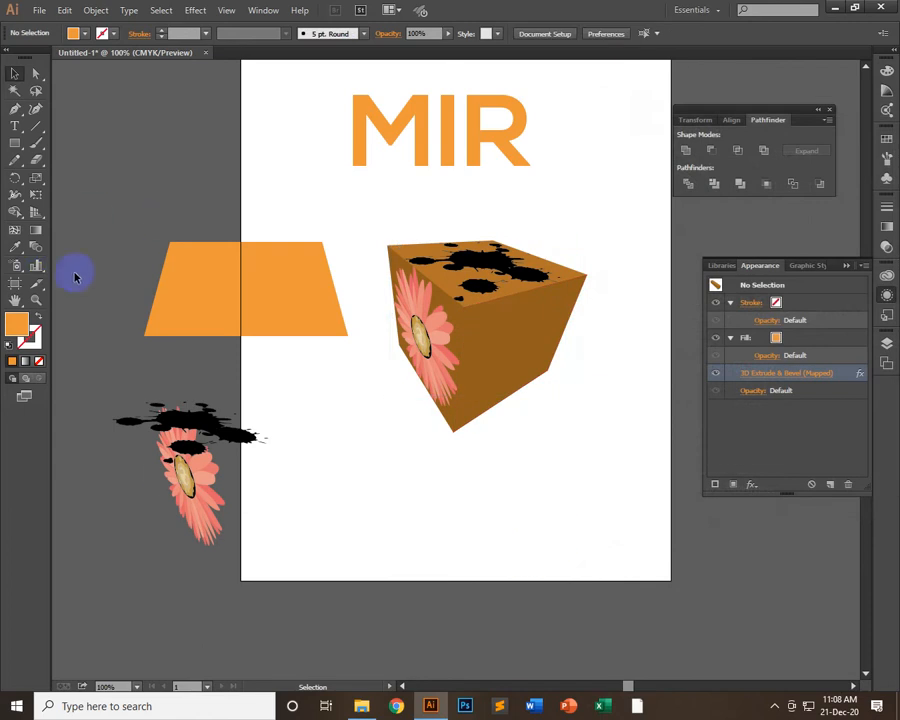
- Move the extruded box with mapped artwork up over the artboard's left edge, beside the MIR text, and deselect it
{"action": "left_click", "coordinate": [18, 145]}
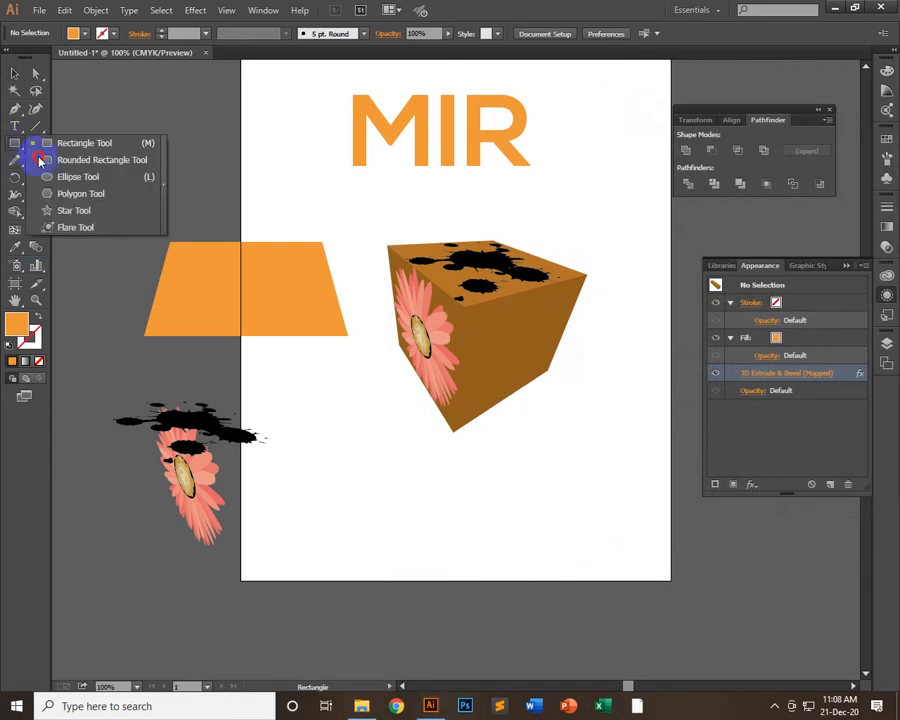
{"action": "left_click", "coordinate": [70, 146]}
{"action": "scroll", "coordinate": [398, 460], "scroll_direction": "down", "scroll_amount": 3}
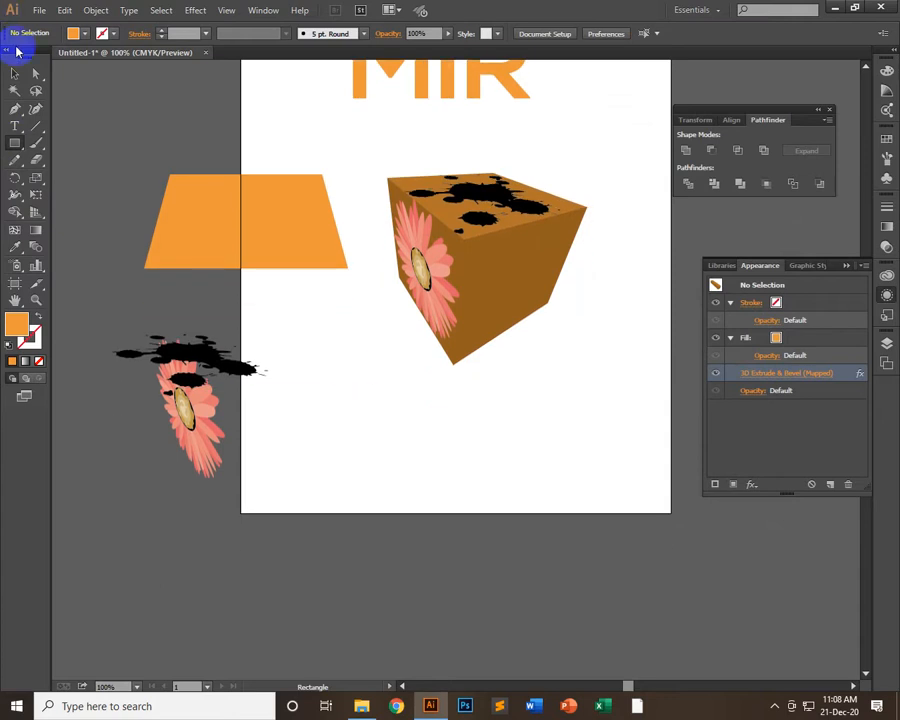
{"action": "left_click", "coordinate": [15, 74]}
{"action": "left_click", "coordinate": [528, 196]}
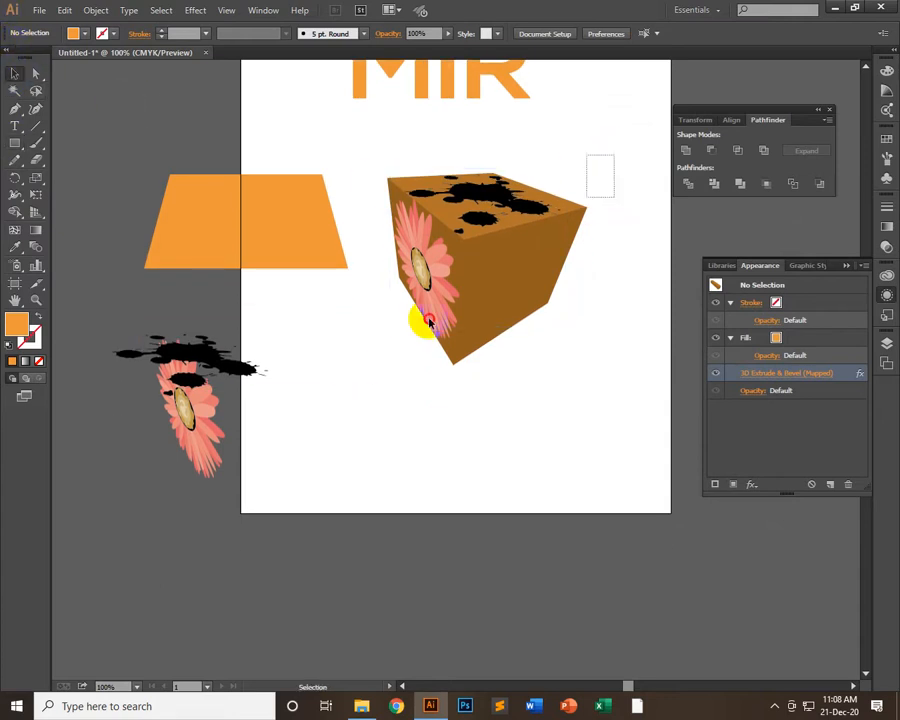
{"action": "scroll", "coordinate": [474, 395], "scroll_direction": "up", "scroll_amount": 6}
{"action": "left_click_drag", "start_coordinate": [474, 395], "coordinate": [250, 197]}
{"action": "left_click", "coordinate": [484, 331]}
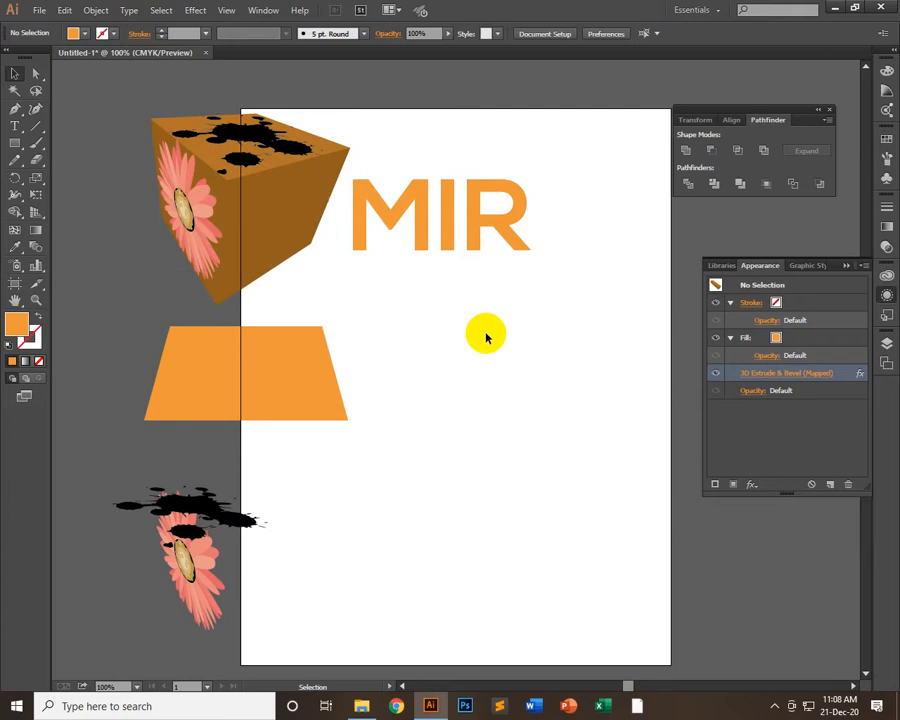
- Draw an orange square about 315 pt wide on the empty artboard area below the MIR text
{"action": "left_click_drag", "start_coordinate": [12, 148], "coordinate": [194, 250]}
{"action": "left_click_drag", "start_coordinate": [125, 268], "coordinate": [76, 178]}
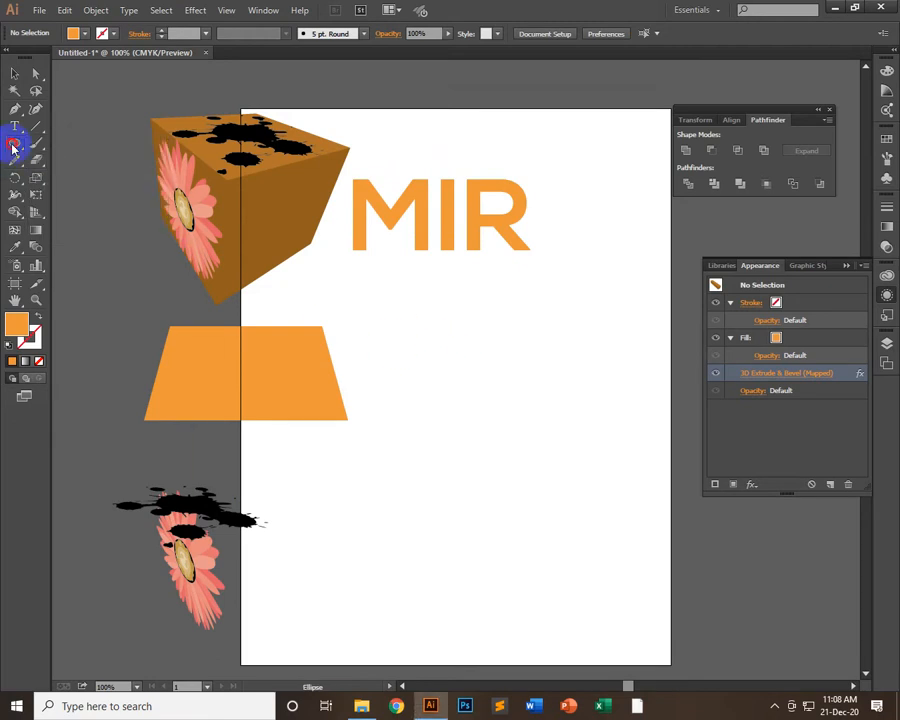
{"action": "left_click_drag", "start_coordinate": [13, 147], "coordinate": [80, 143]}
{"action": "left_click_drag", "start_coordinate": [408, 323], "coordinate": [630, 476]}
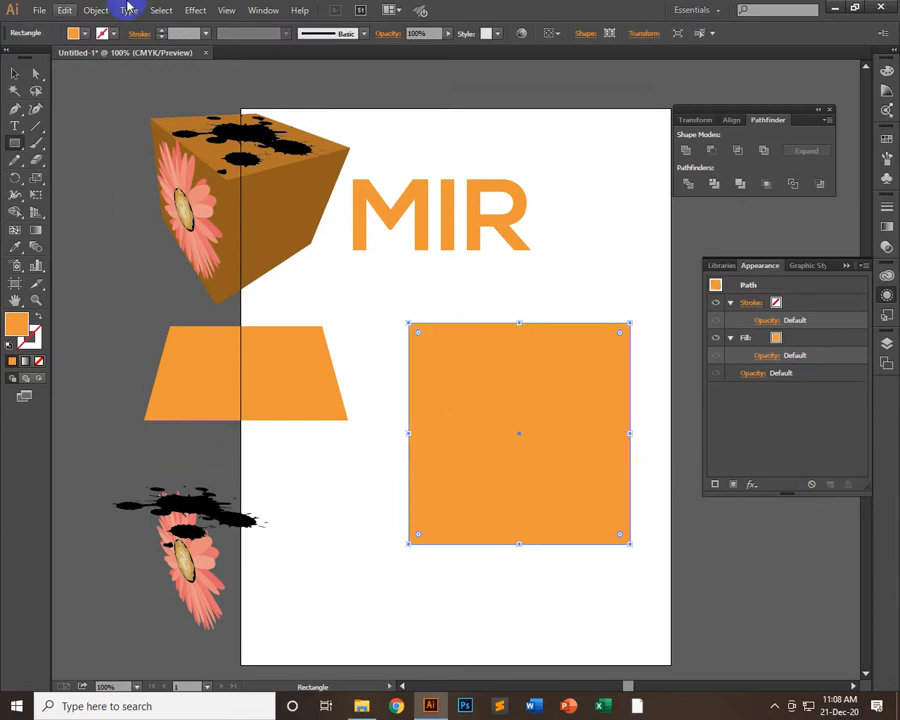
- Start Split Into Grid on the orange square, set 2 rows and turn on the preview
{"action": "left_click", "coordinate": [96, 9]}
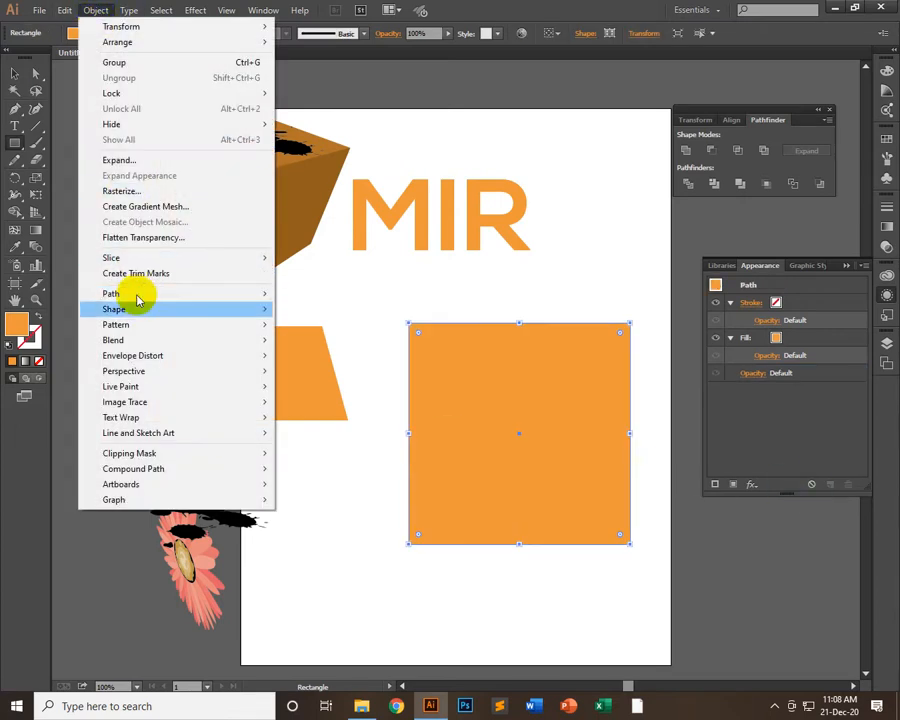
{"action": "mouse_move", "coordinate": [138, 296]}
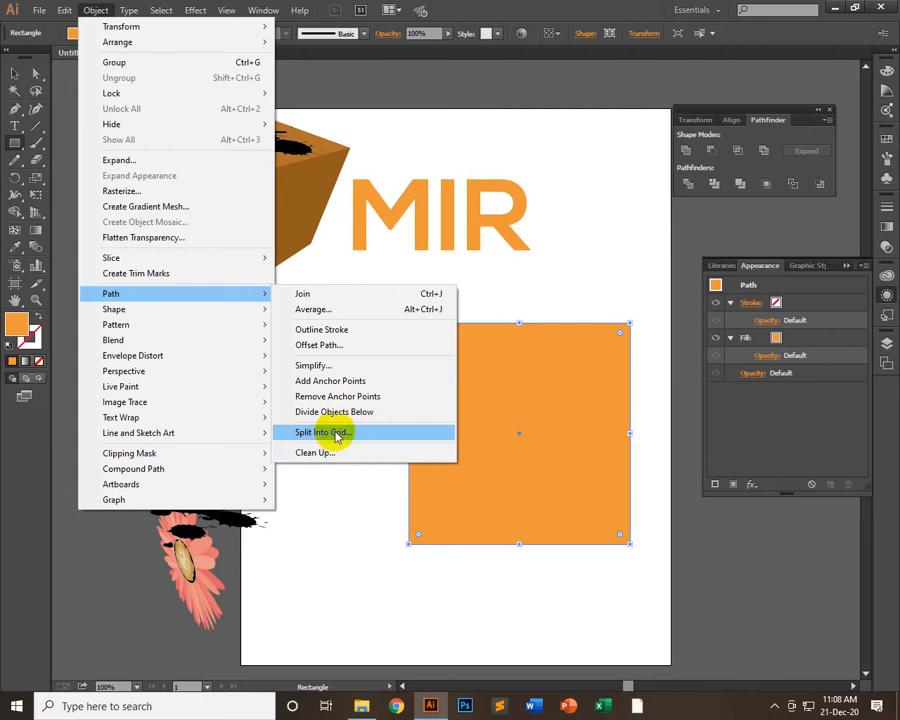
{"action": "left_click", "coordinate": [340, 432]}
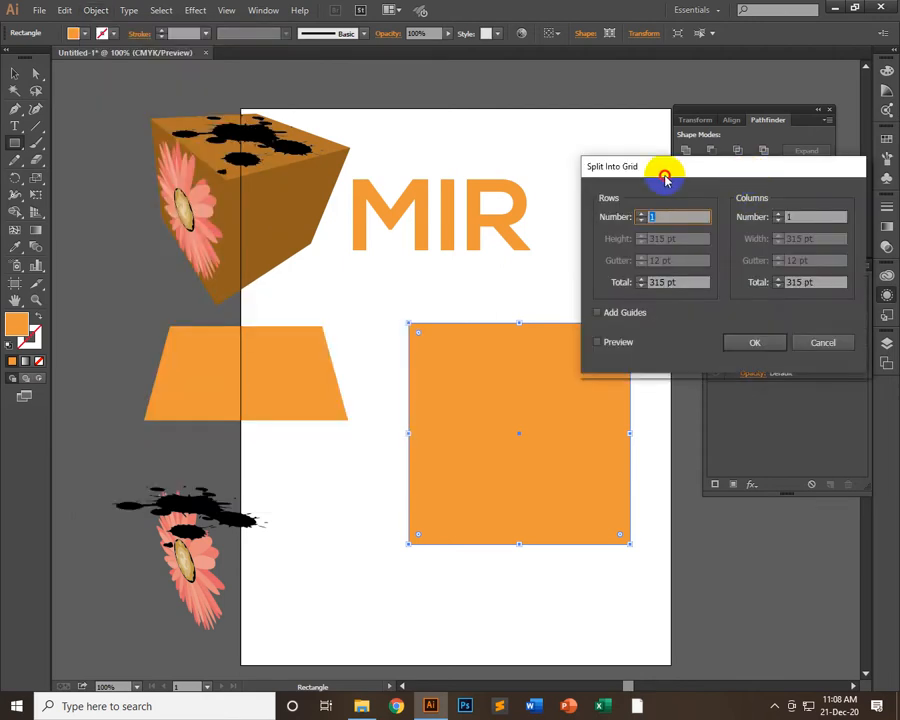
{"action": "left_click_drag", "start_coordinate": [660, 176], "coordinate": [261, 96]}
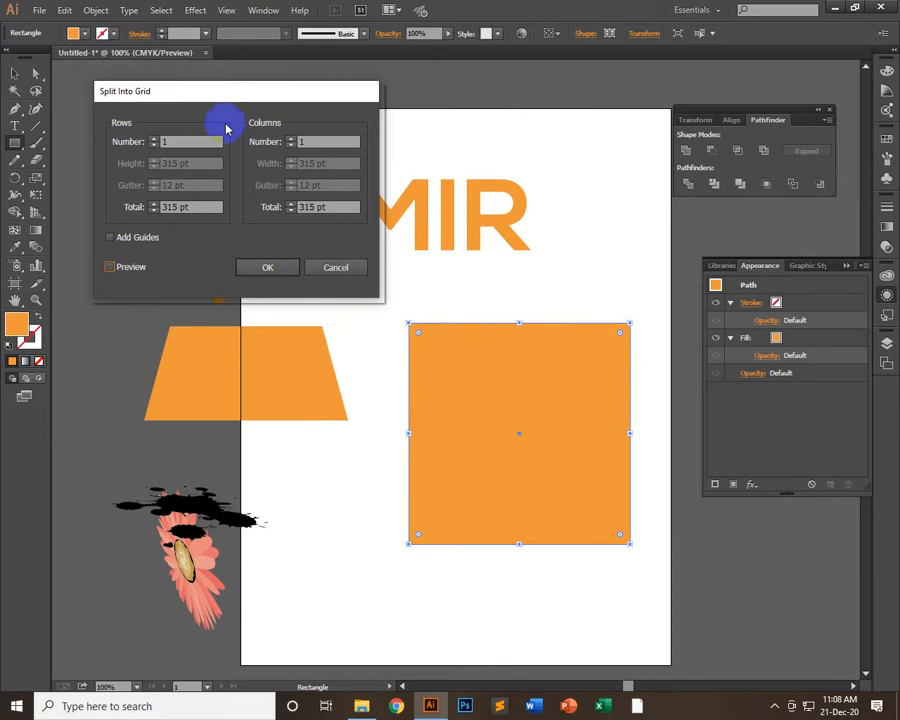
{"action": "left_click", "coordinate": [173, 141]}
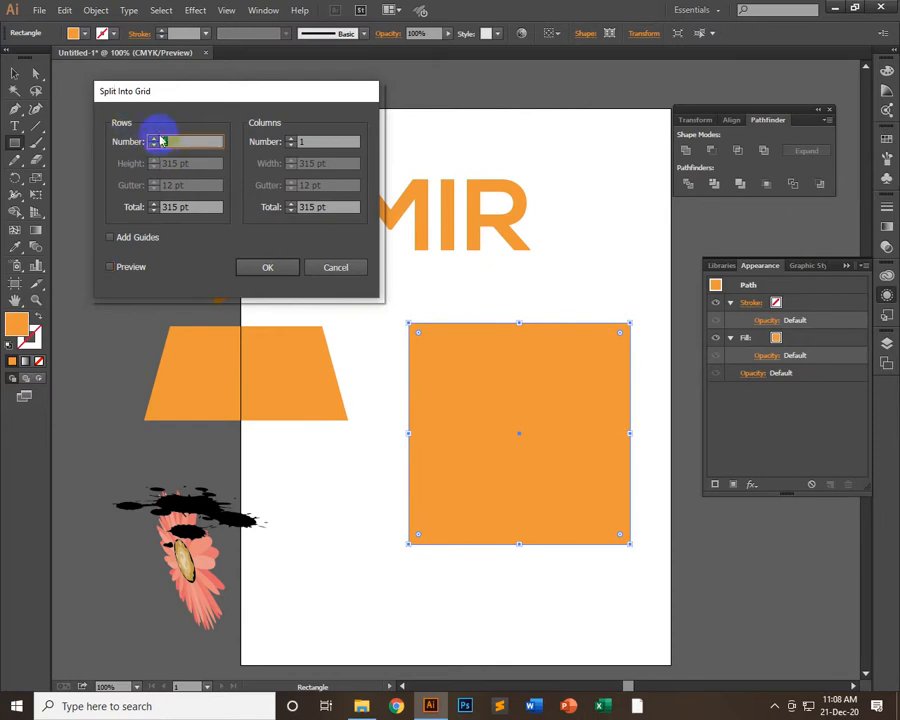
{"action": "key", "text": "Up"}
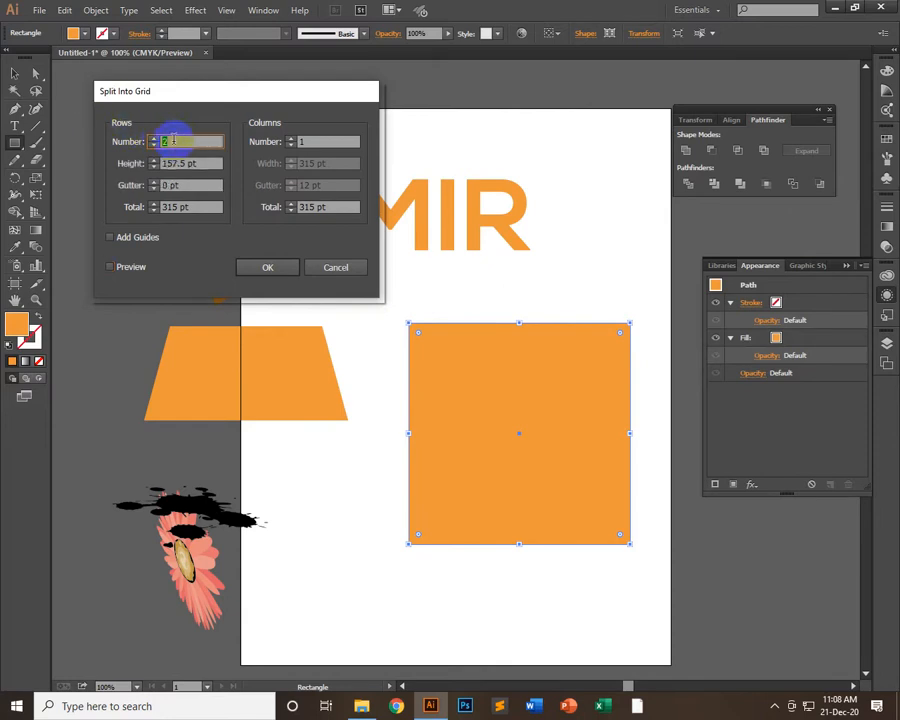
{"action": "left_click", "coordinate": [125, 267]}
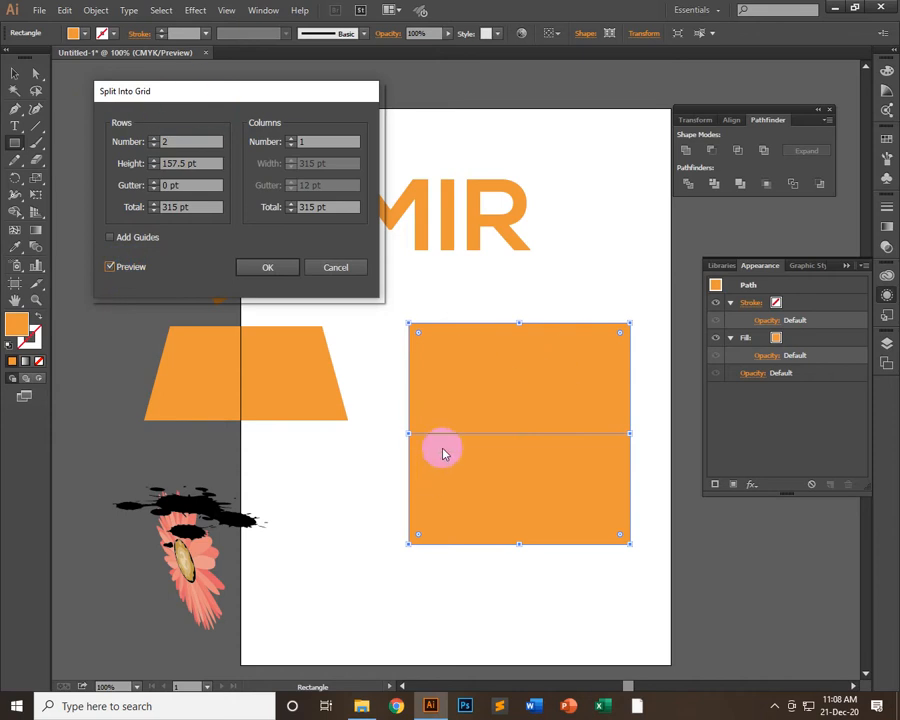
- Increase the number of grid rows to 7
{"action": "left_click", "coordinate": [186, 152]}
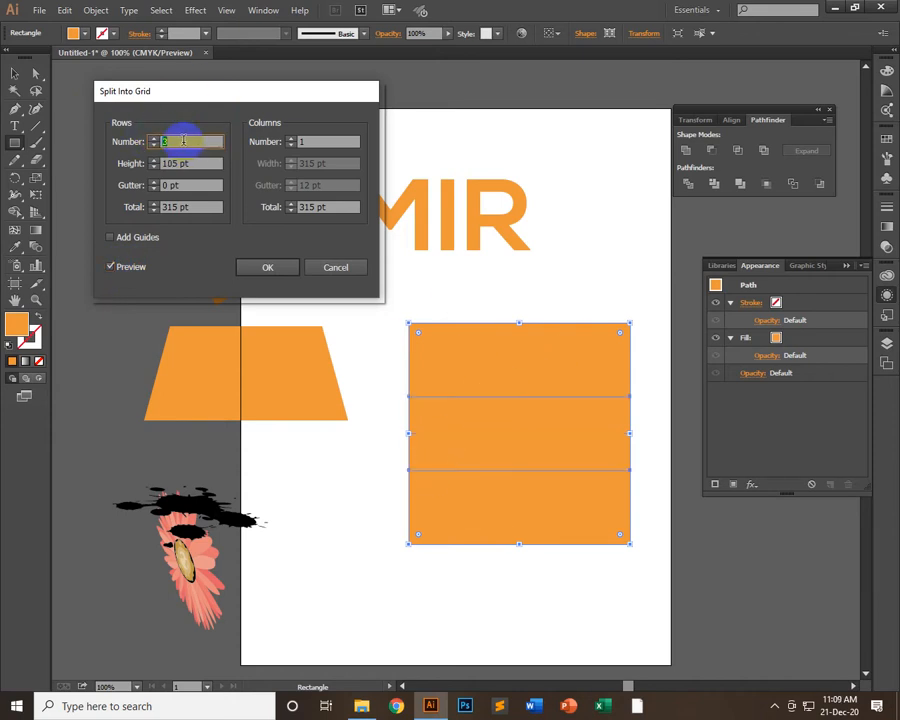
{"action": "key", "text": "Up"}
{"action": "key", "text": "Up"}
{"action": "key", "text": "Up"}
{"action": "key", "text": "Up"}
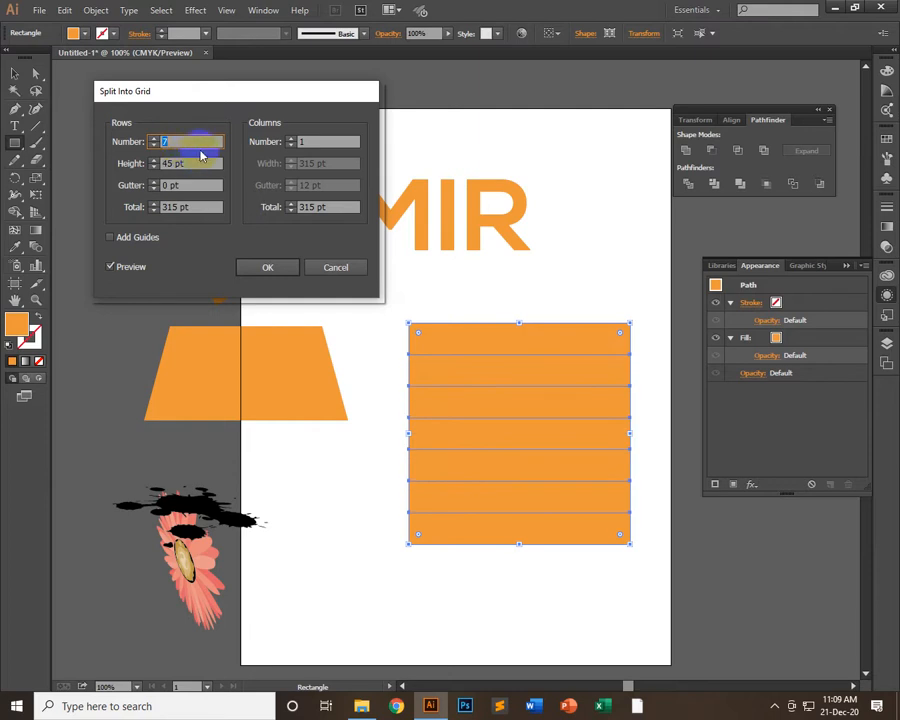
- Try splitting the square into 5 columns as well, and return to 1 column
{"action": "left_click_drag", "start_coordinate": [326, 140], "coordinate": [288, 142]}
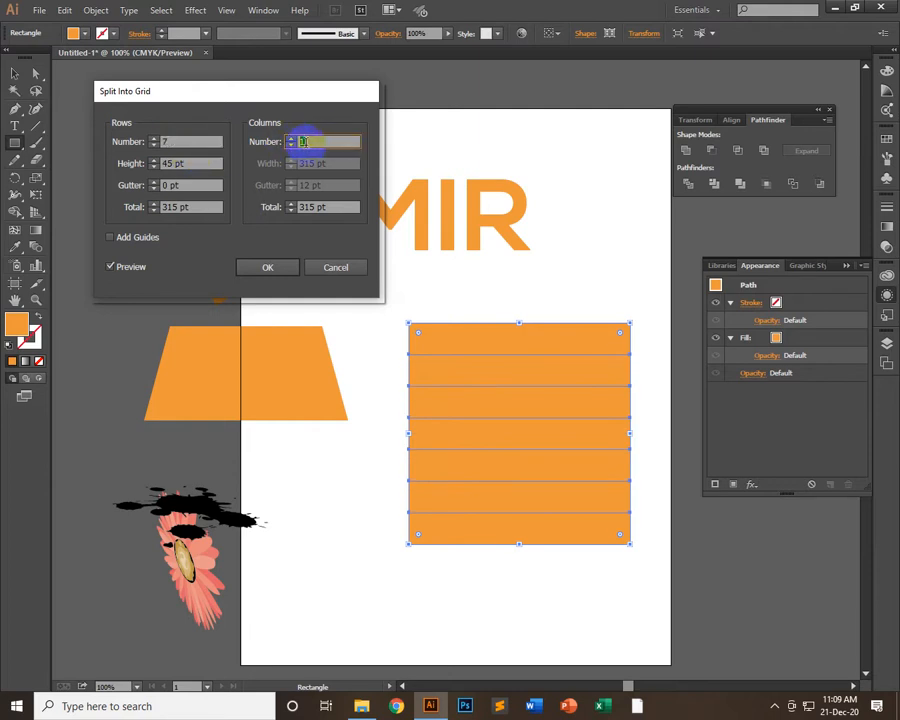
{"action": "key", "text": "Up"}
{"action": "key", "text": "Up"}
{"action": "key", "text": "Up"}
{"action": "key", "text": "Up"}
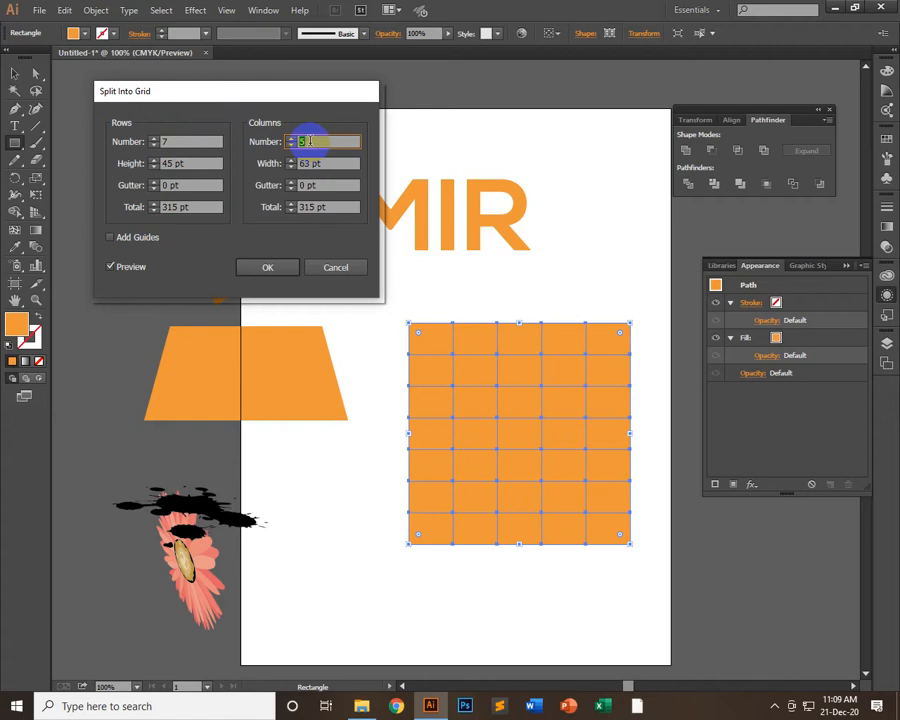
{"action": "key", "text": "Down"}
{"action": "key", "text": "Down"}
{"action": "key", "text": "Down"}
{"action": "key", "text": "Down"}
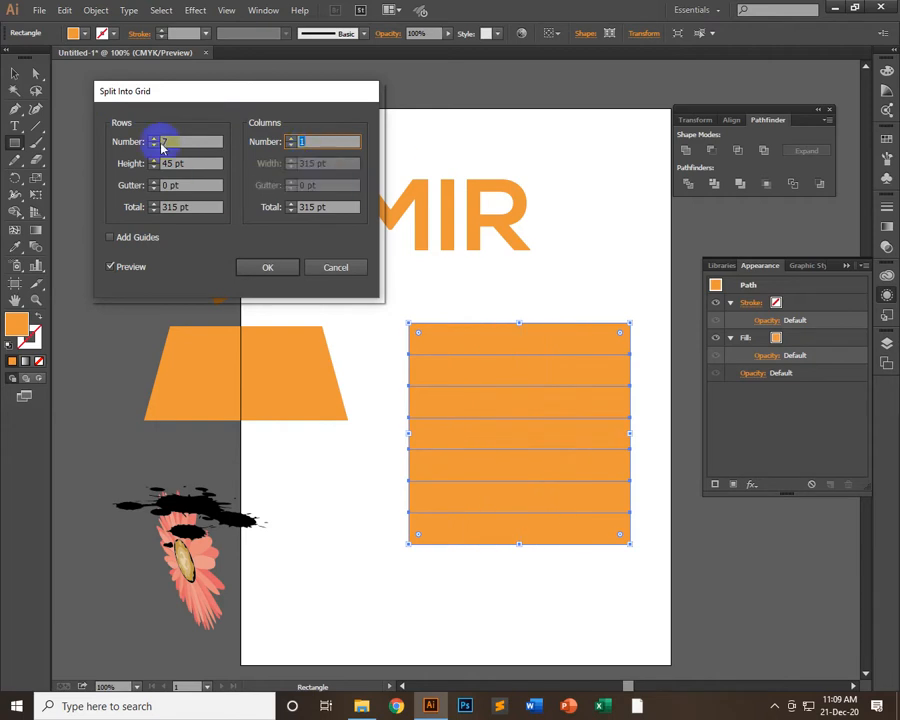
- Set the grid to 8 rows with a 5 pt gutter between them
{"action": "key", "text": "Up"}
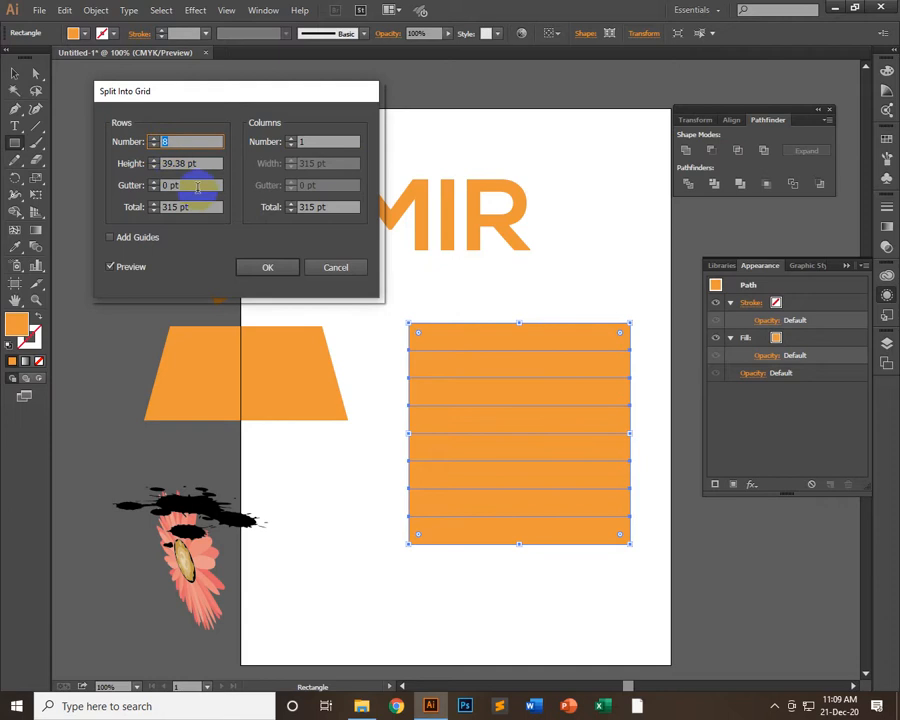
{"action": "left_click", "coordinate": [142, 186]}
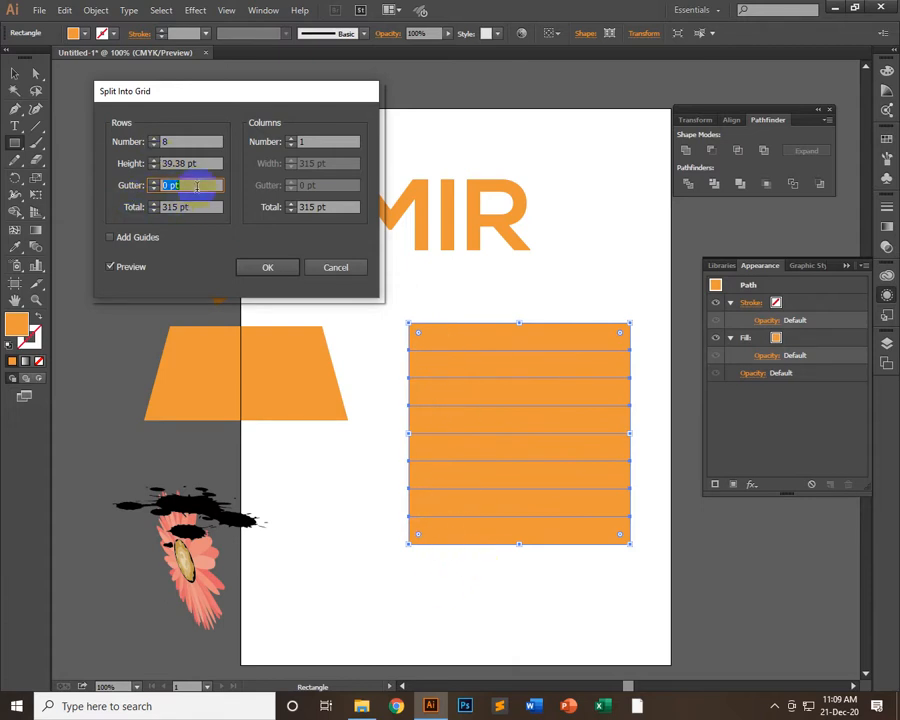
{"action": "key", "text": "Up"}
{"action": "key", "text": "Up"}
{"action": "key", "text": "Up"}
{"action": "key", "text": "Up"}
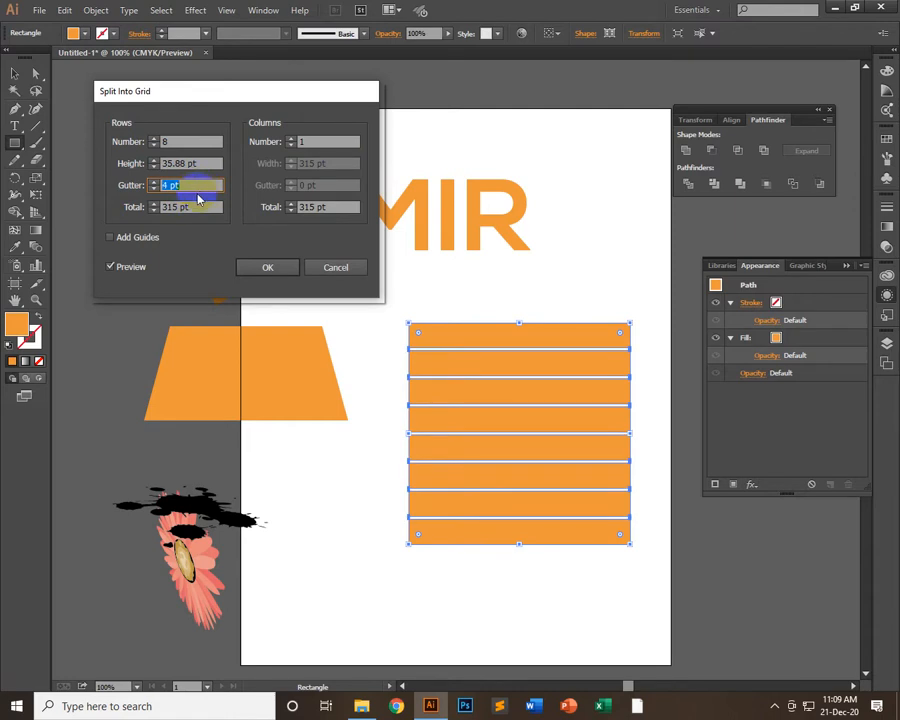
{"action": "key", "text": "Up"}
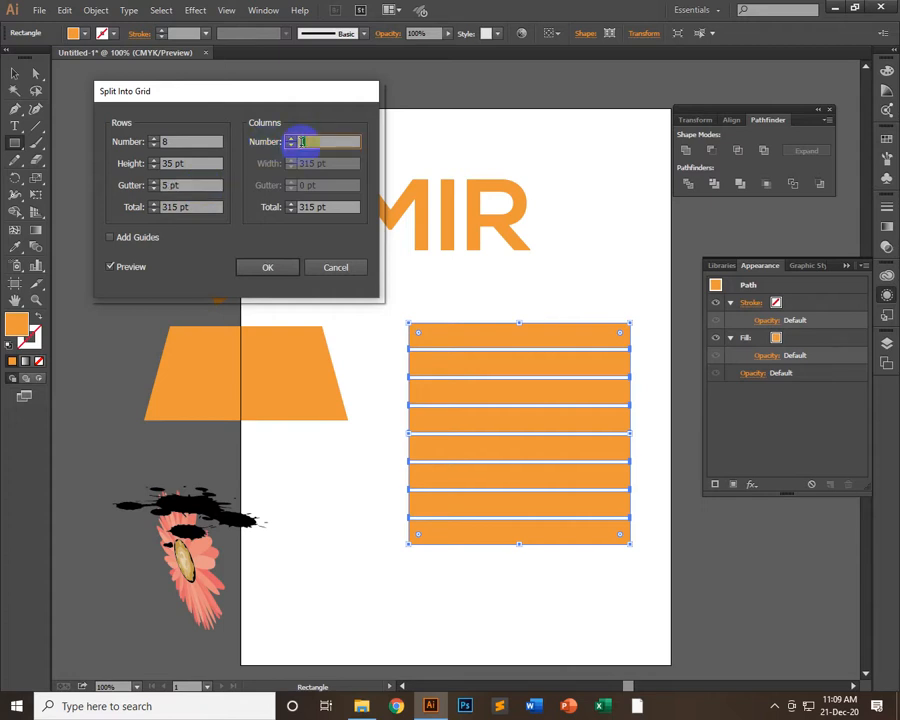
- Set the grid to 7 columns with a 5 pt column gutter
{"action": "key", "text": "Up"}
{"action": "key", "text": "Up"}
{"action": "key", "text": "Up"}
{"action": "key", "text": "Up"}
{"action": "key", "text": "Up"}
{"action": "key", "text": "Up"}
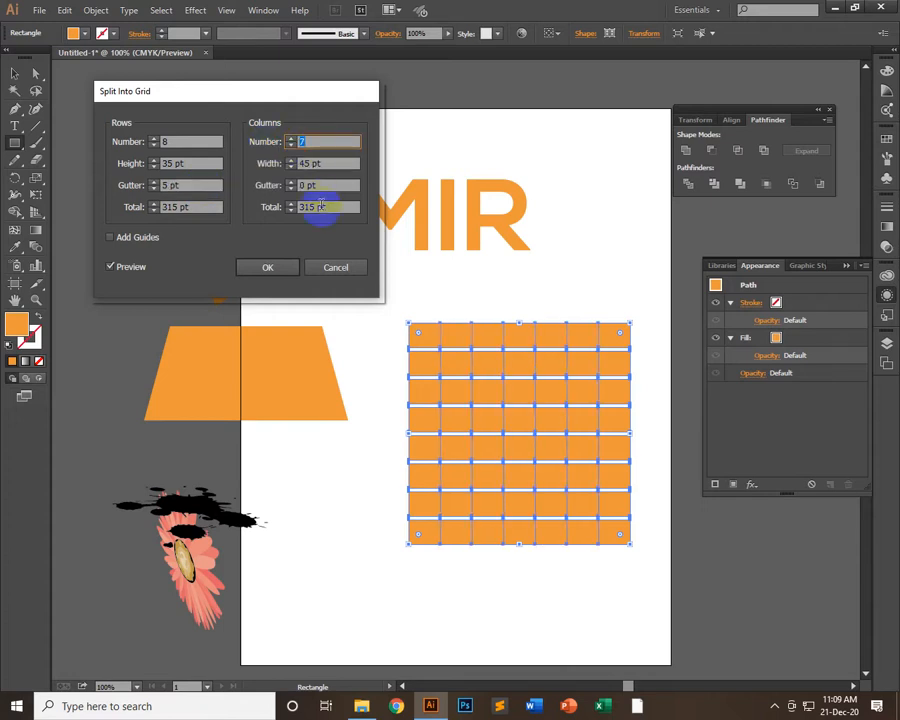
{"action": "left_click", "coordinate": [320, 185]}
{"action": "key", "text": "Up"}
{"action": "key", "text": "Up"}
{"action": "key", "text": "Up"}
{"action": "key", "text": "Up"}
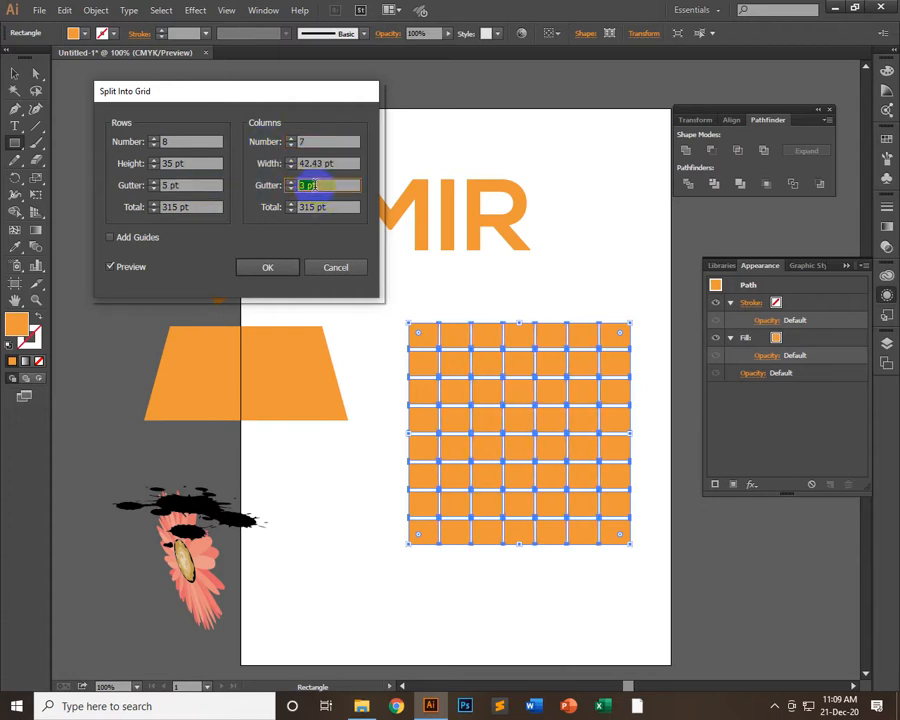
{"action": "key", "text": "Up"}
{"action": "key", "text": "Up"}
{"action": "key", "text": "Down"}
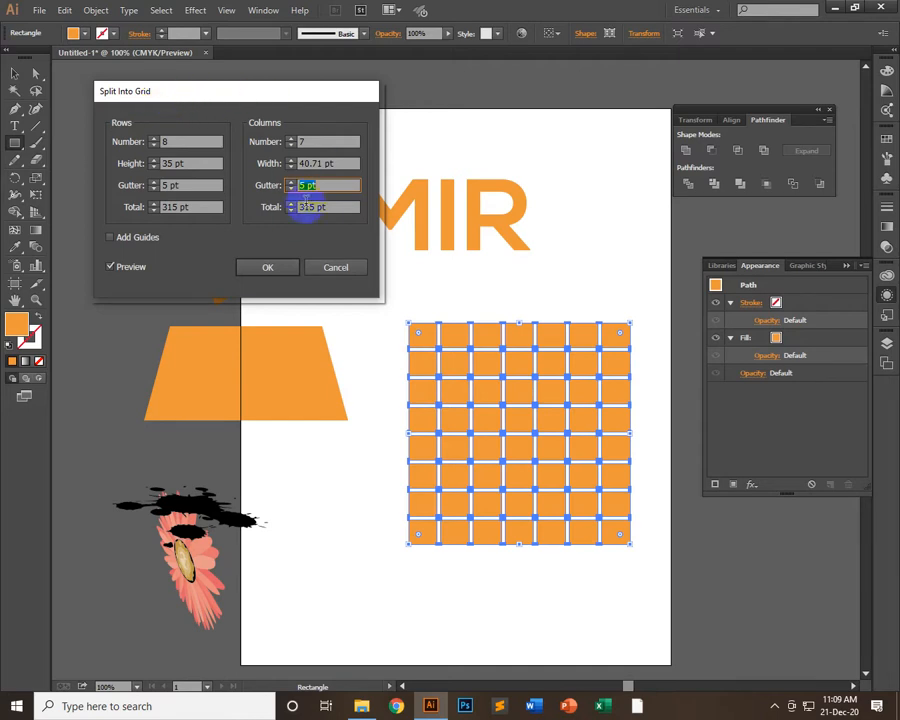
- Reset the column gutter to 0 pt and reduce the grid to 1 column
{"action": "type", "text": "0"}
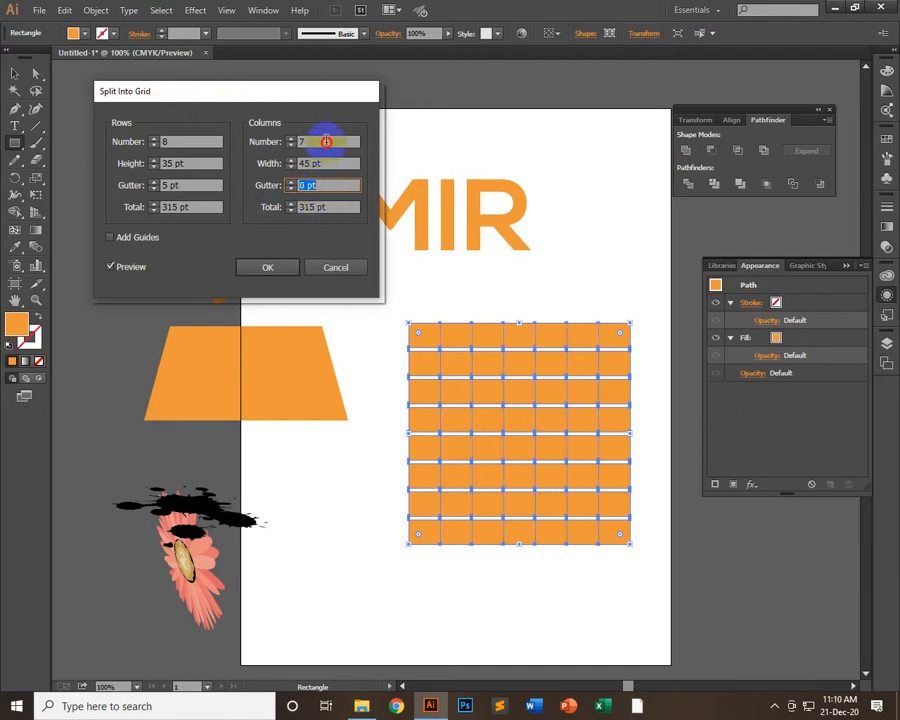
{"action": "left_click", "coordinate": [325, 141]}
{"action": "key", "text": "Down"}
{"action": "key", "text": "Down"}
{"action": "key", "text": "Down"}
{"action": "key", "text": "Down"}
{"action": "key", "text": "Down"}
{"action": "key", "text": "Down"}
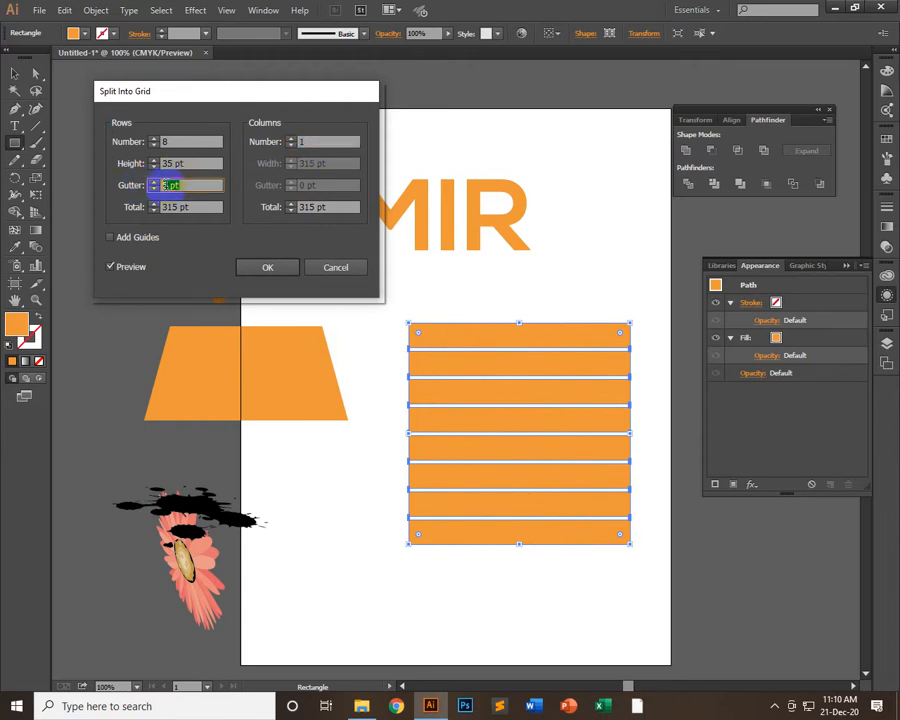
- Set the row gutter to 8 pt and apply the grid split to the square
{"action": "type", "text": "8"}
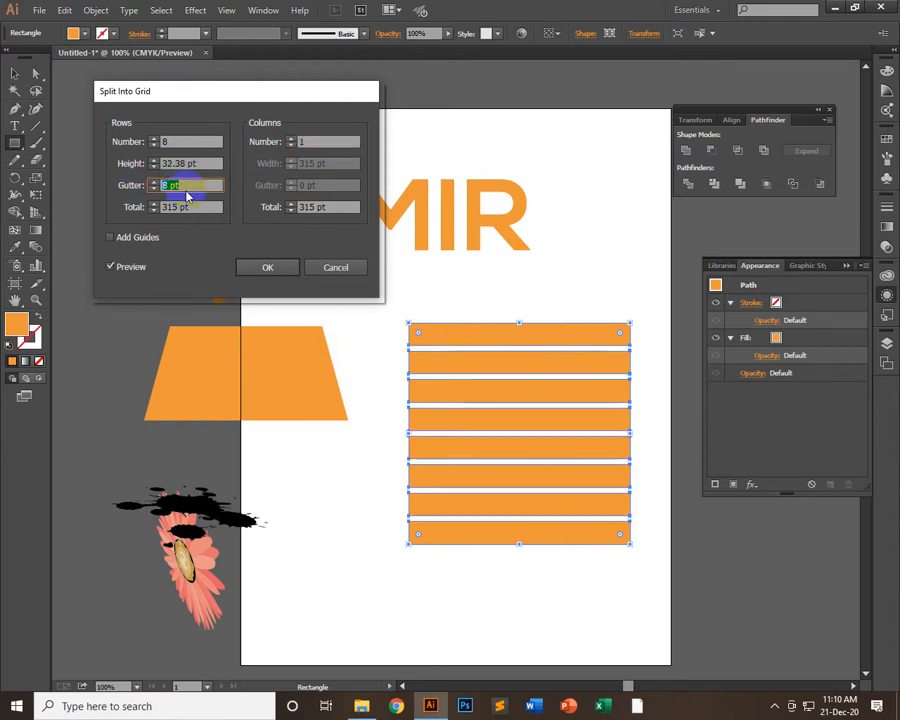
{"action": "left_click", "coordinate": [255, 267]}
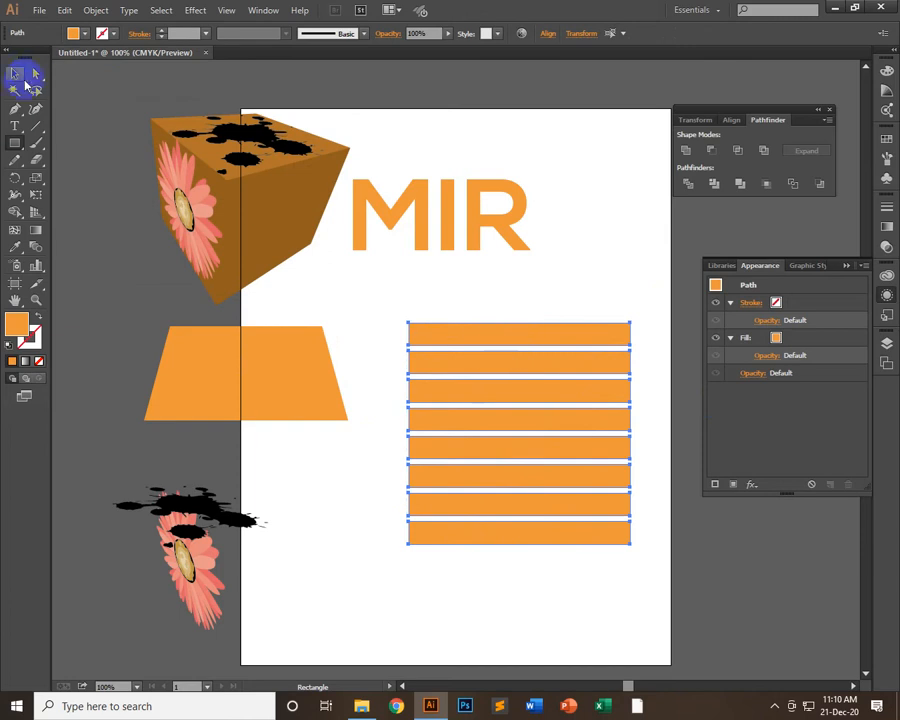
- Round the right-hand corners of all eight bars fully, with a radius of about 16 pt, and deselect them
{"action": "left_click", "coordinate": [33, 74]}
{"action": "left_click_drag", "start_coordinate": [653, 284], "coordinate": [572, 566]}
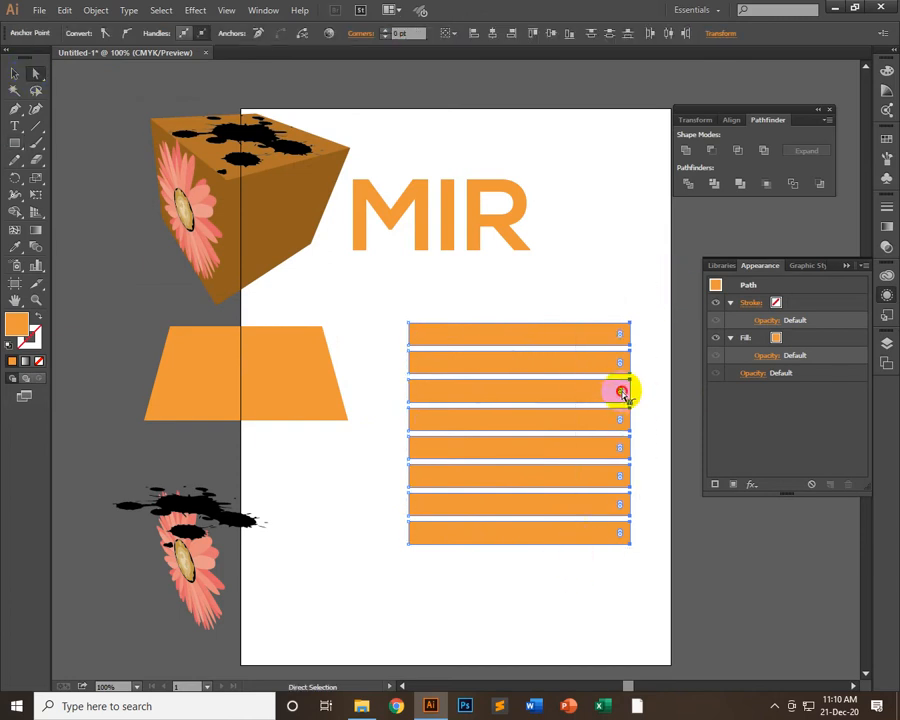
{"action": "left_click_drag", "start_coordinate": [622, 392], "coordinate": [211, 396]}
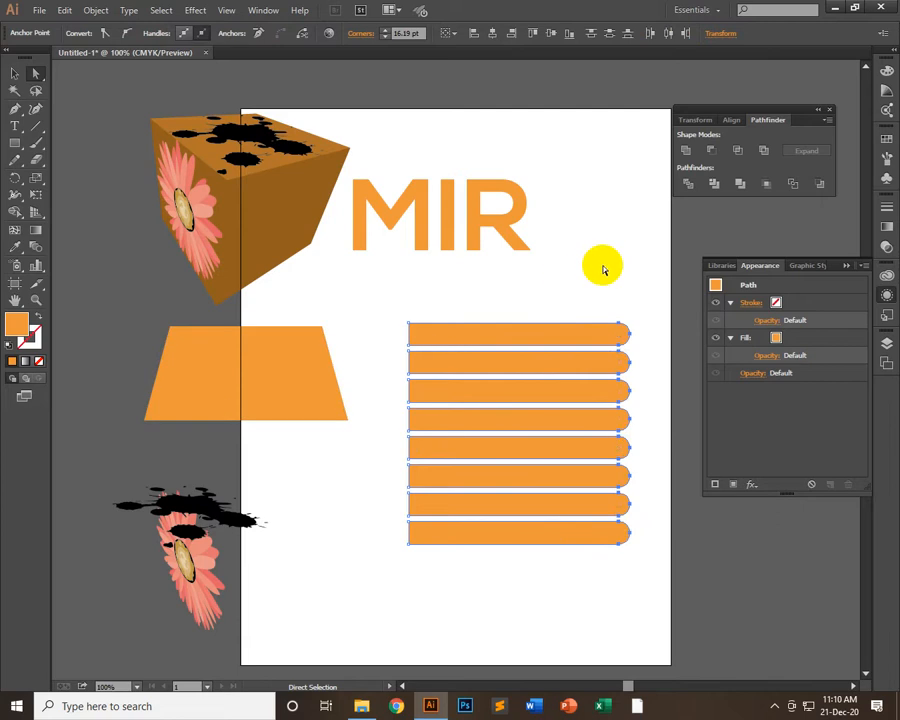
{"action": "left_click", "coordinate": [604, 270]}
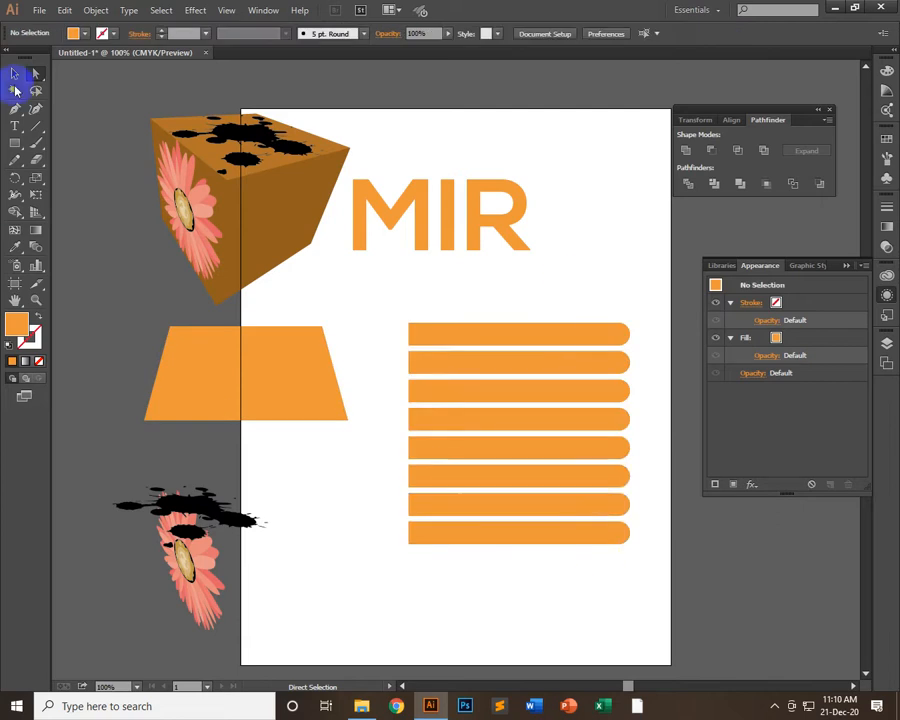
- Select all eight rounded bars and save them together as a new Movie Clip symbol
{"action": "left_click", "coordinate": [15, 73]}
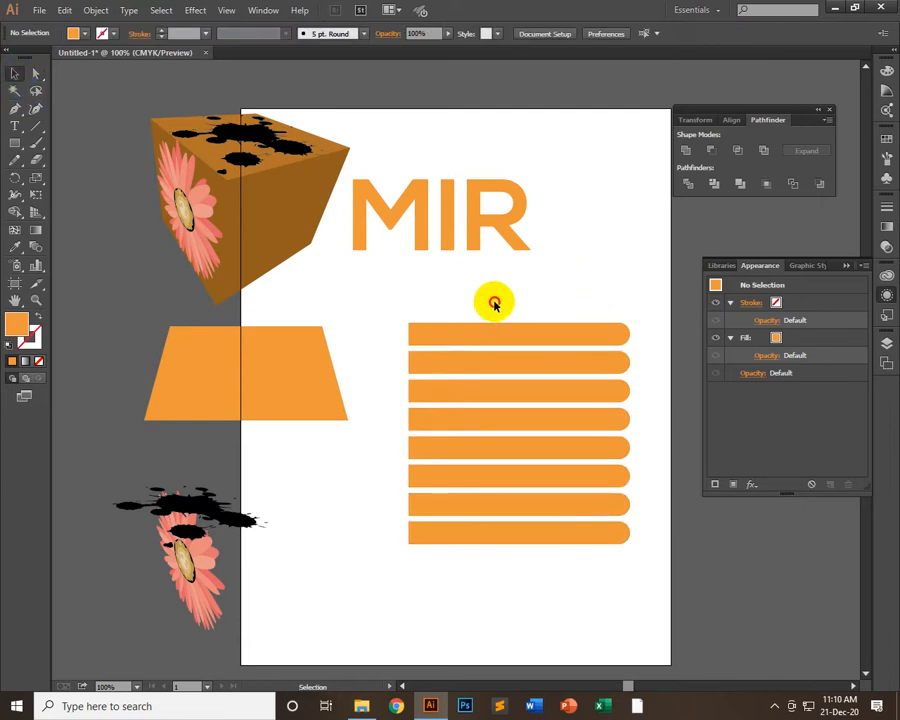
{"action": "left_click_drag", "start_coordinate": [492, 300], "coordinate": [580, 605]}
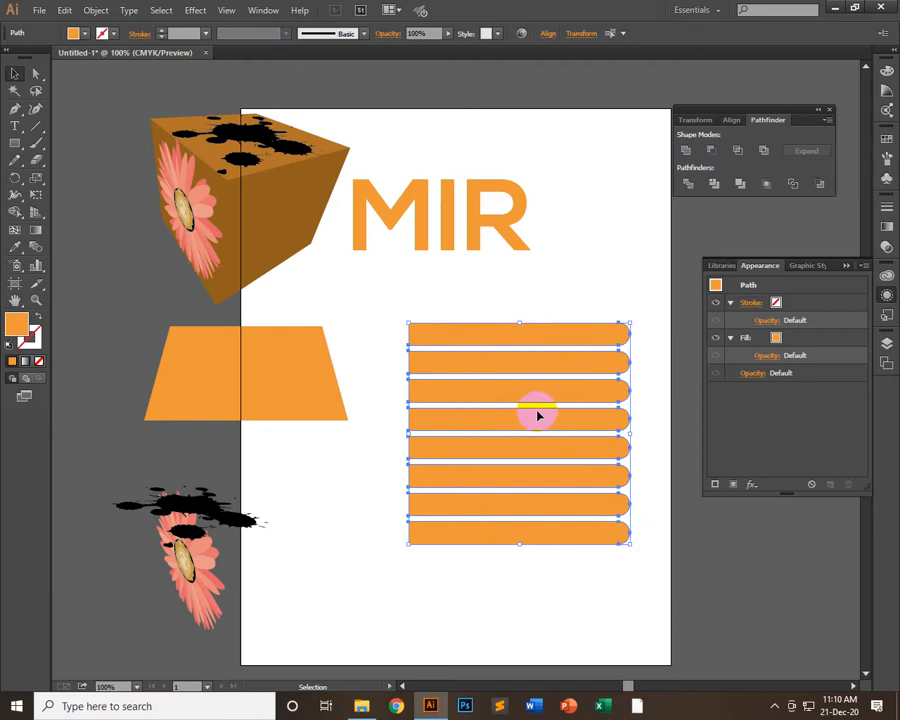
{"action": "left_click", "coordinate": [262, 10]}
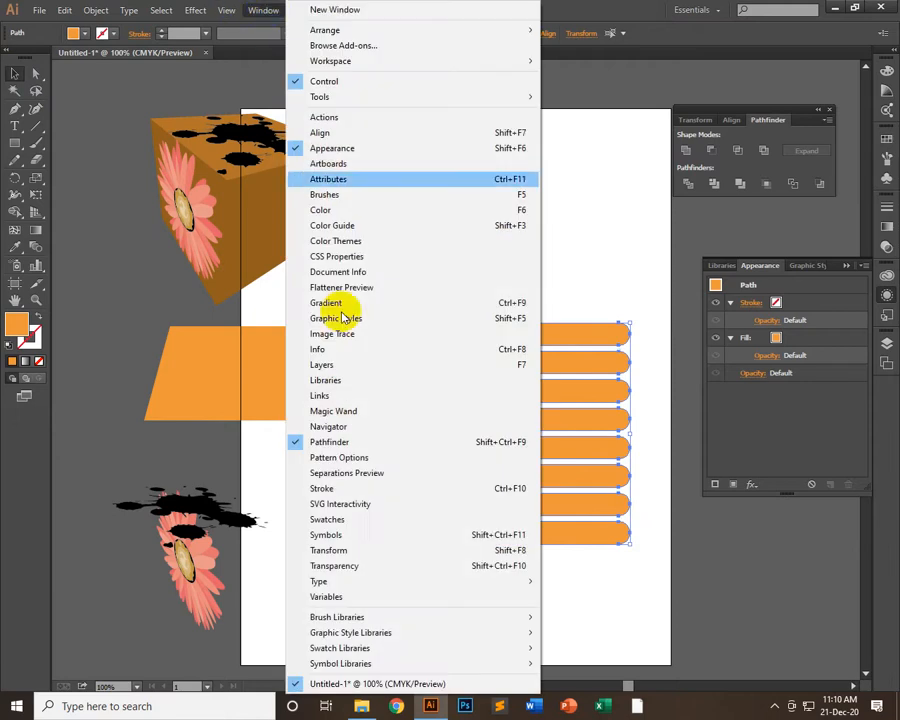
{"action": "left_click", "coordinate": [373, 532]}
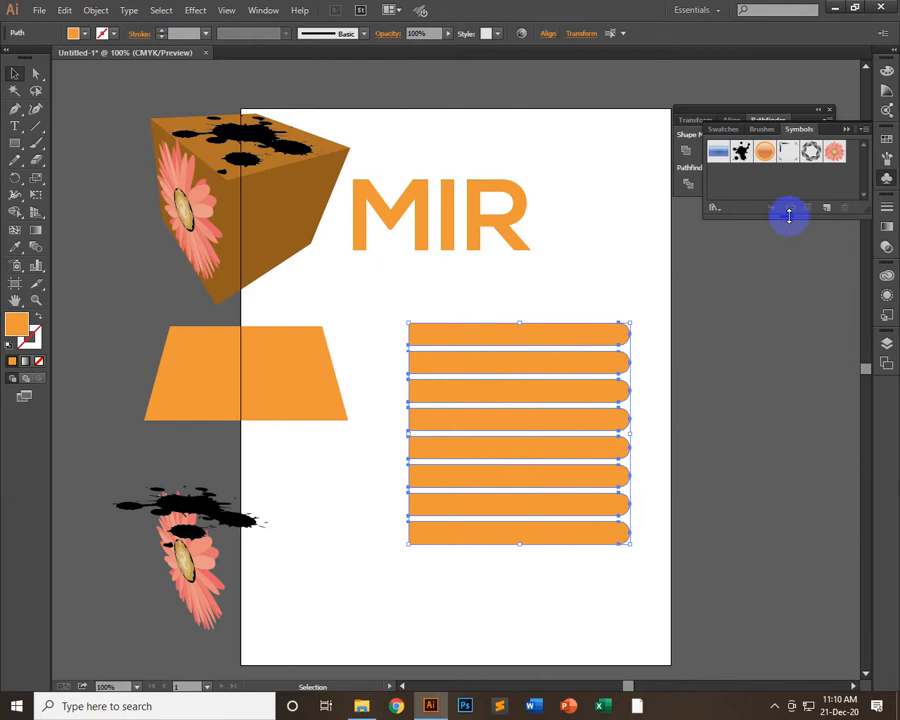
{"action": "left_click_drag", "start_coordinate": [789, 215], "coordinate": [785, 279]}
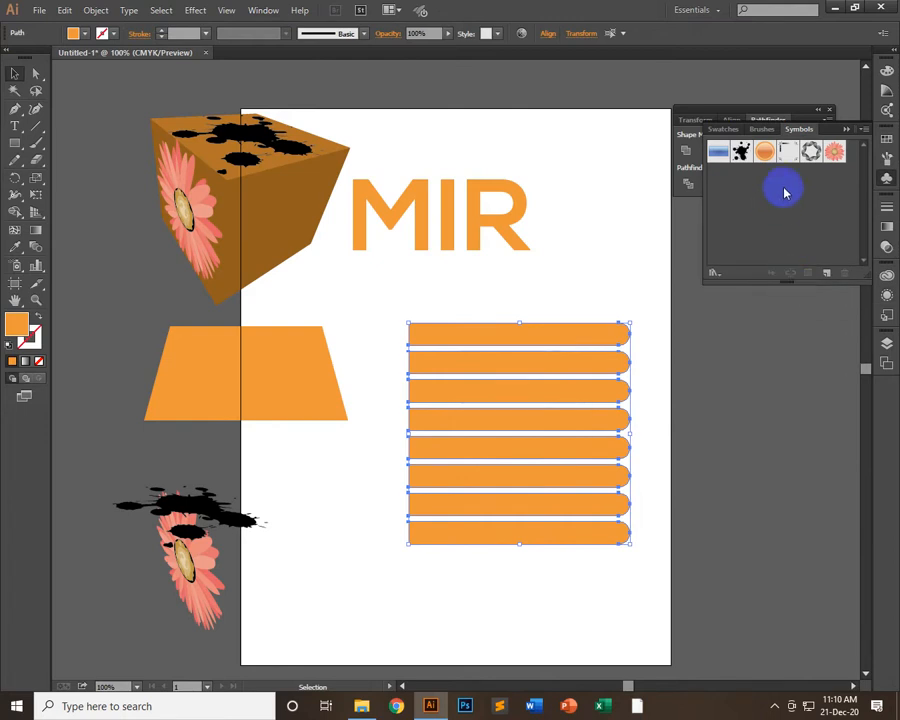
{"action": "left_click_drag", "start_coordinate": [589, 340], "coordinate": [790, 213]}
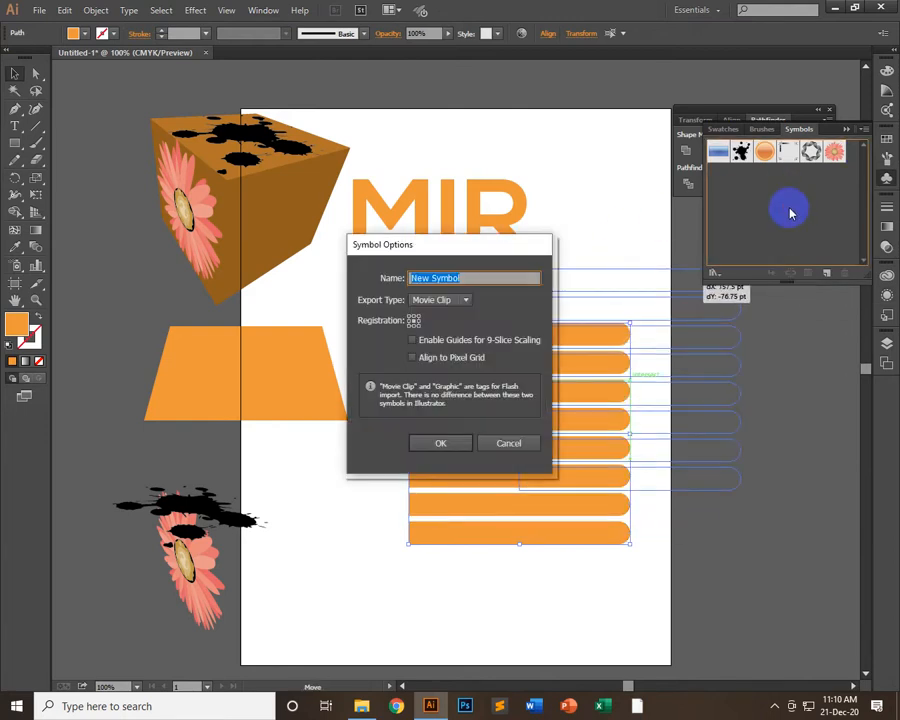
{"action": "left_click", "coordinate": [447, 446]}
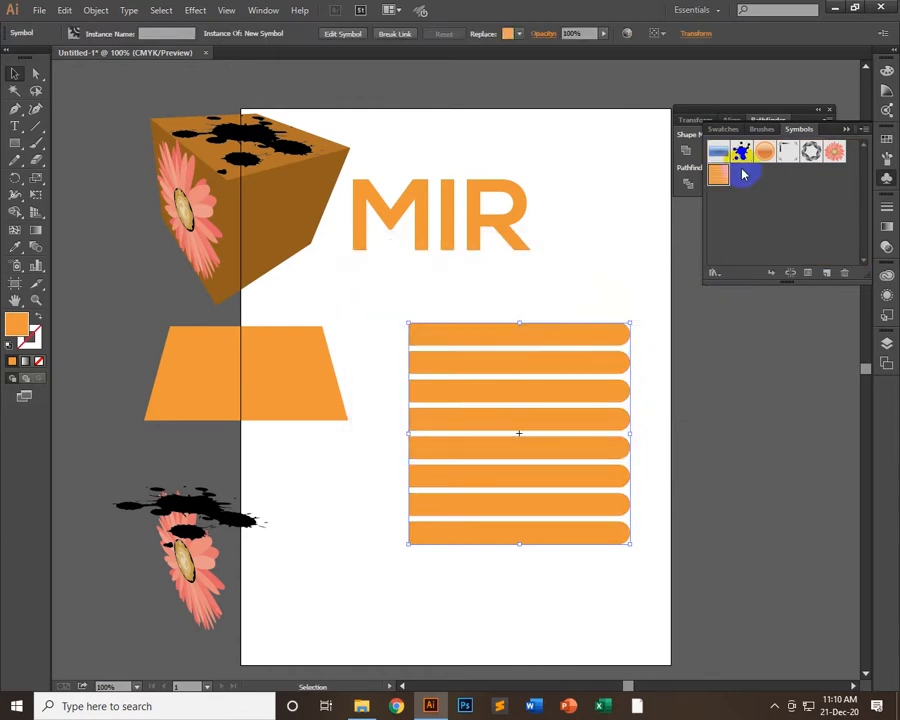
- Open the 3D Symbols library, enlarge its window and advance through the libraries to Artistic Textures
{"action": "left_click", "coordinate": [716, 273]}
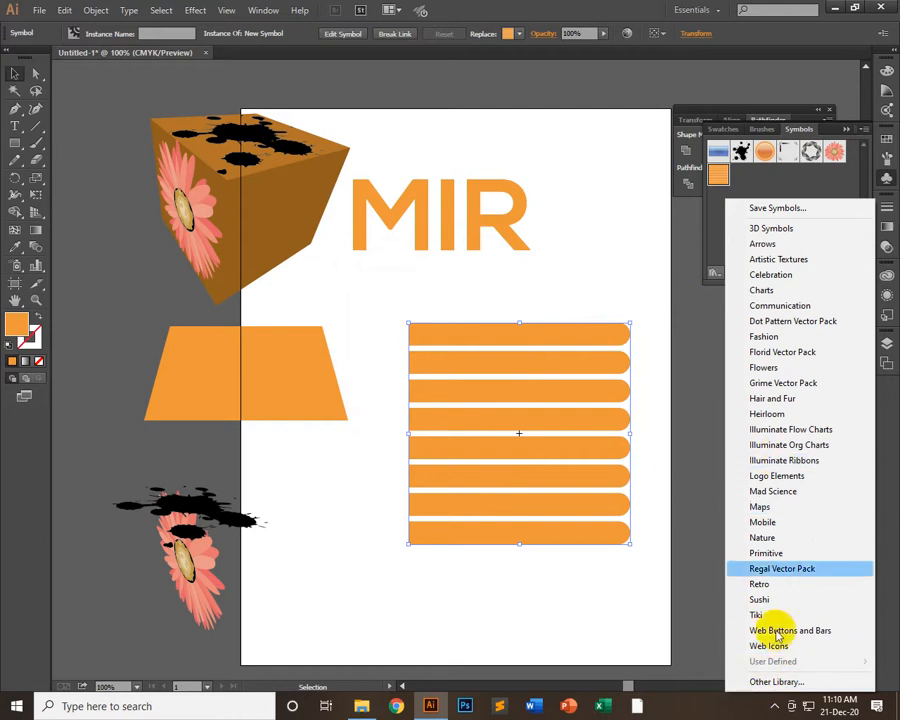
{"action": "left_click", "coordinate": [776, 230]}
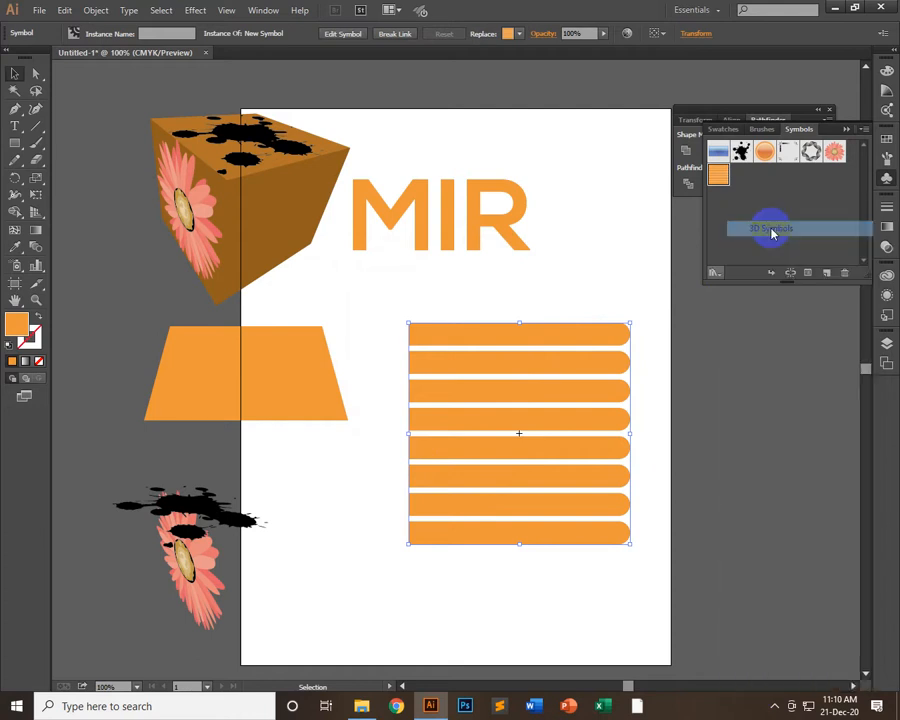
{"action": "left_click_drag", "start_coordinate": [490, 306], "coordinate": [549, 76]}
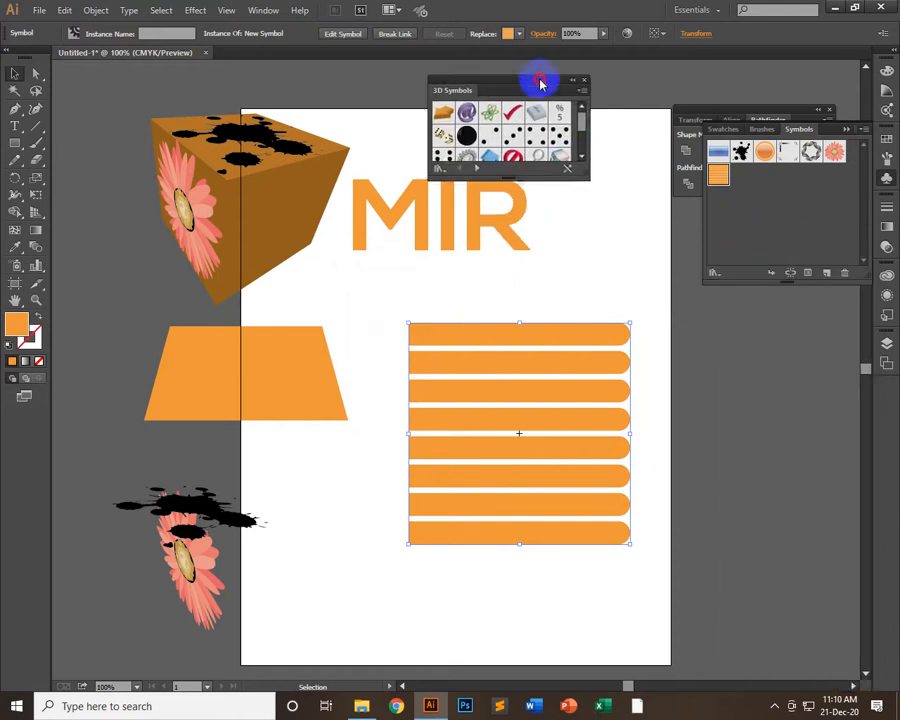
{"action": "left_click_drag", "start_coordinate": [588, 179], "coordinate": [677, 285]}
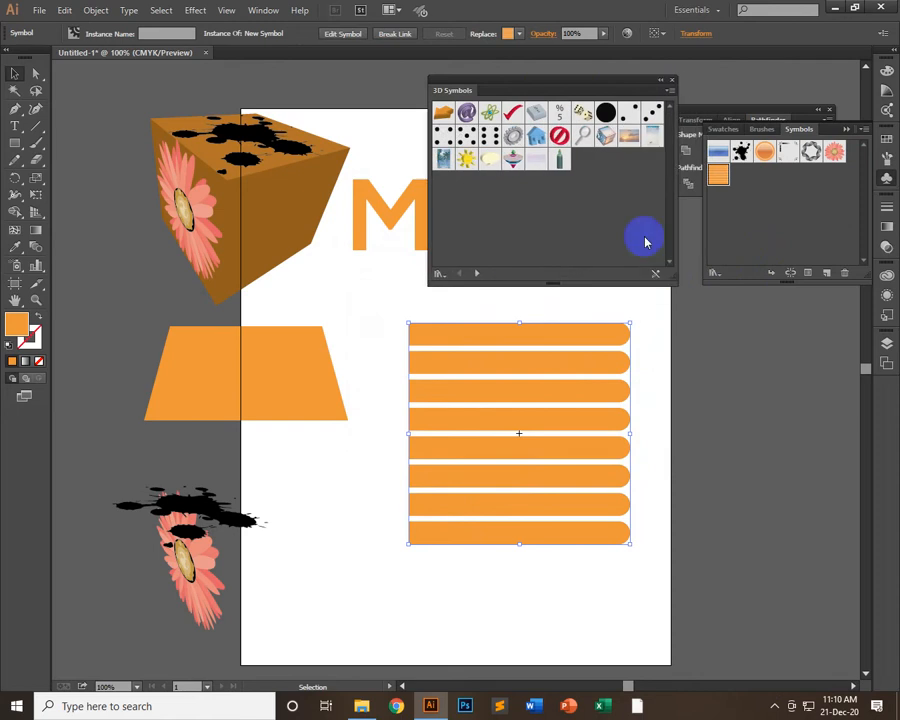
{"action": "left_click", "coordinate": [477, 272]}
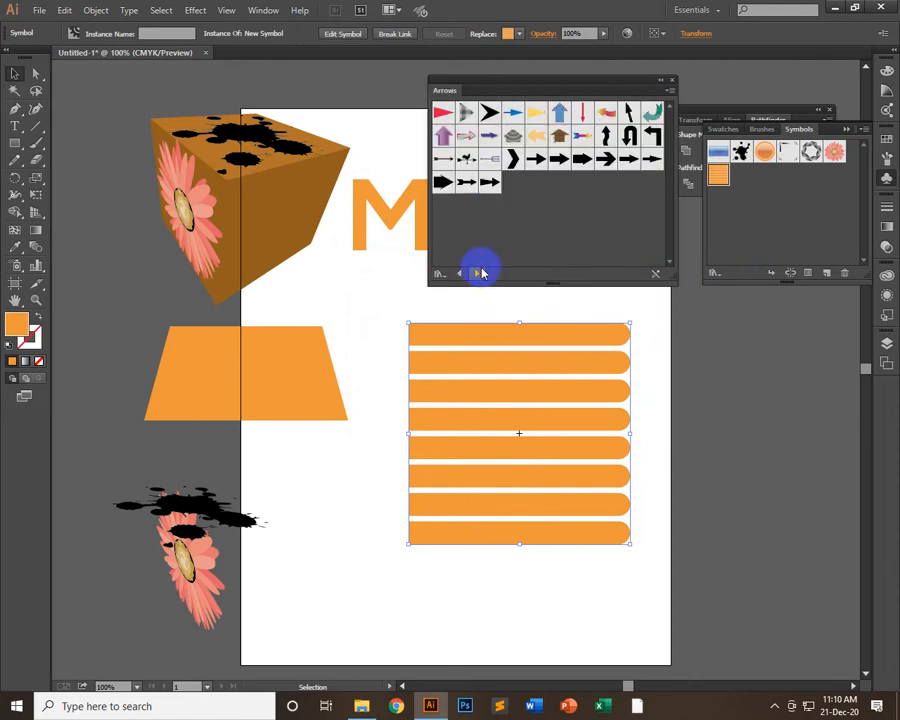
{"action": "left_click", "coordinate": [481, 273]}
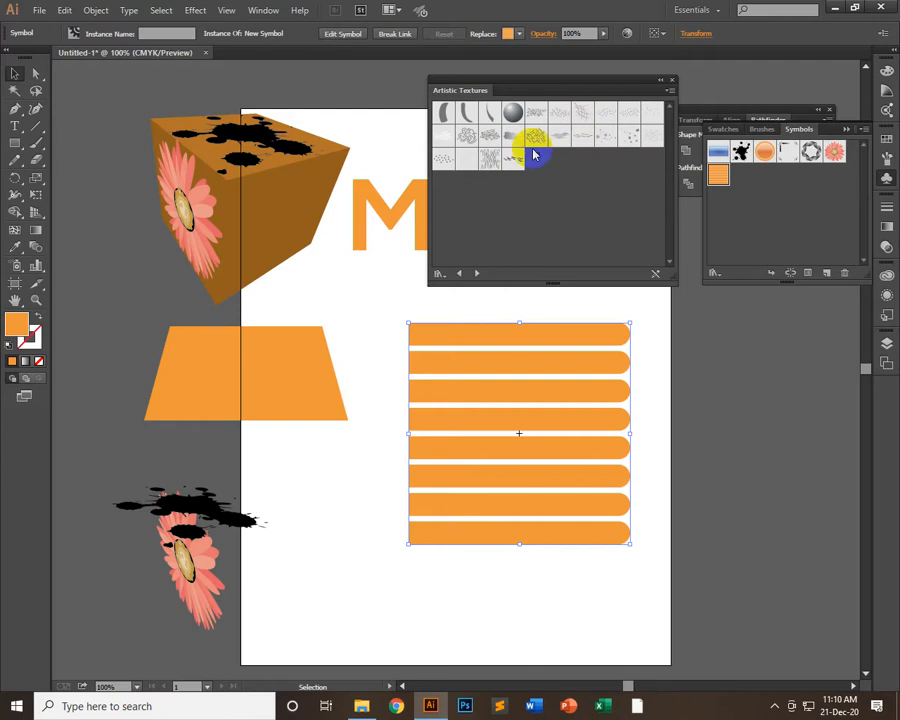
- Place a Random Hatching symbol on the artboard, enlarge it and move it below the trapezoid, beside the flower
{"action": "mouse_move", "coordinate": [541, 150]}
{"action": "left_mouse_down"}
{"action": "mouse_move", "coordinate": [357, 478]}
{"action": "mouse_move", "coordinate": [325, 484]}
{"action": "left_mouse_up"}
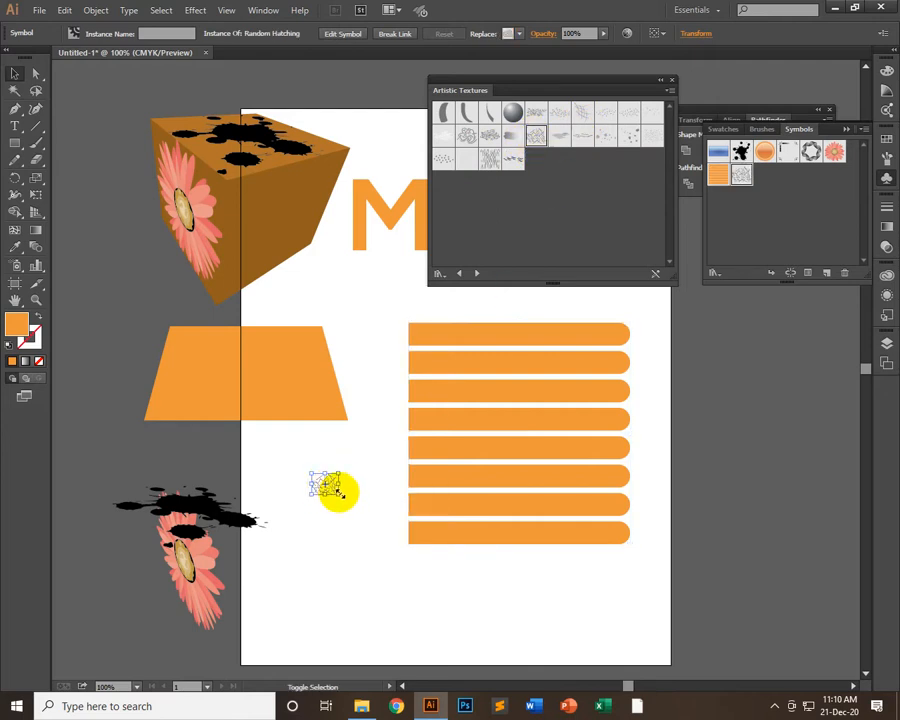
{"action": "mouse_move", "coordinate": [338, 490]}
{"action": "left_mouse_down"}
{"action": "mouse_move", "coordinate": [462, 601]}
{"action": "mouse_move", "coordinate": [490, 605]}
{"action": "mouse_move", "coordinate": [494, 617]}
{"action": "left_mouse_up"}
{"action": "left_click_drag", "start_coordinate": [400, 577], "coordinate": [329, 603]}
{"action": "left_click", "coordinate": [508, 580]}
{"action": "left_click", "coordinate": [418, 557]}
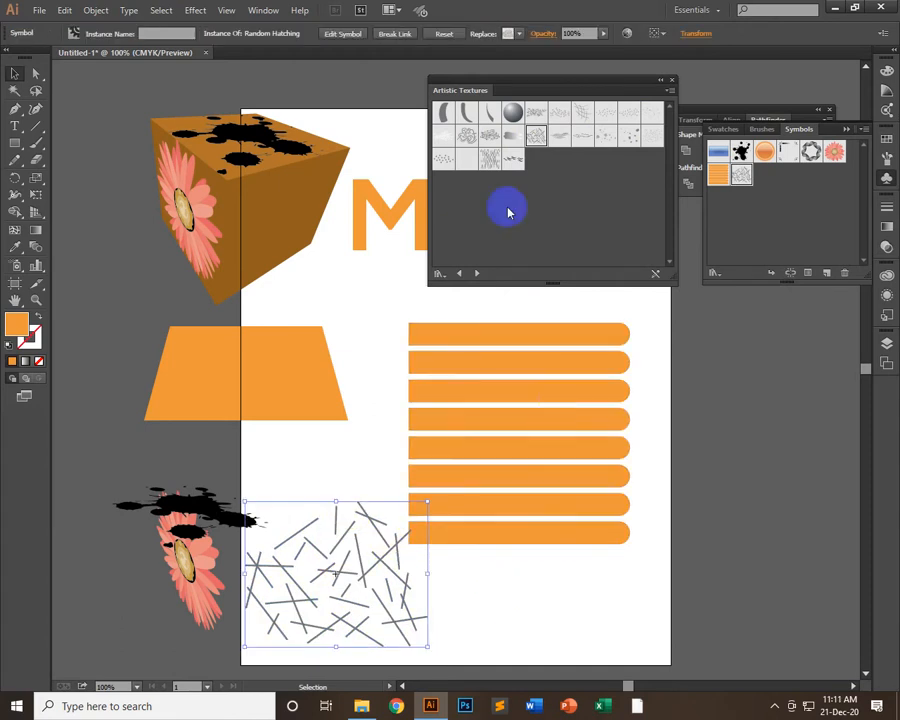
- Open the Random Hatching symbol for editing, enlarge its line group and move it back around the symbol's centre
{"action": "left_click", "coordinate": [345, 34]}
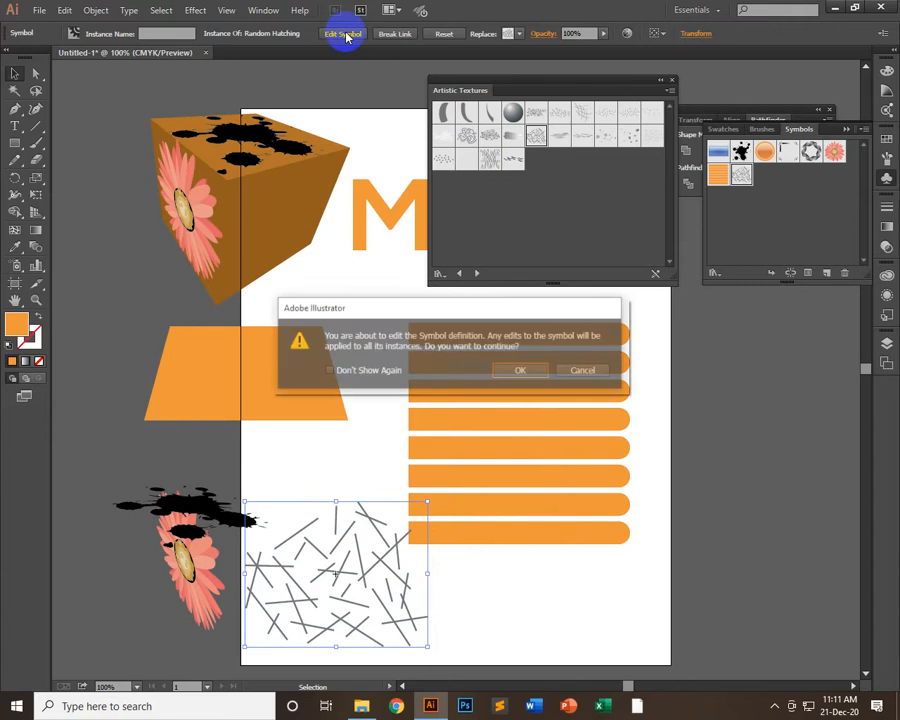
{"action": "left_click", "coordinate": [519, 367]}
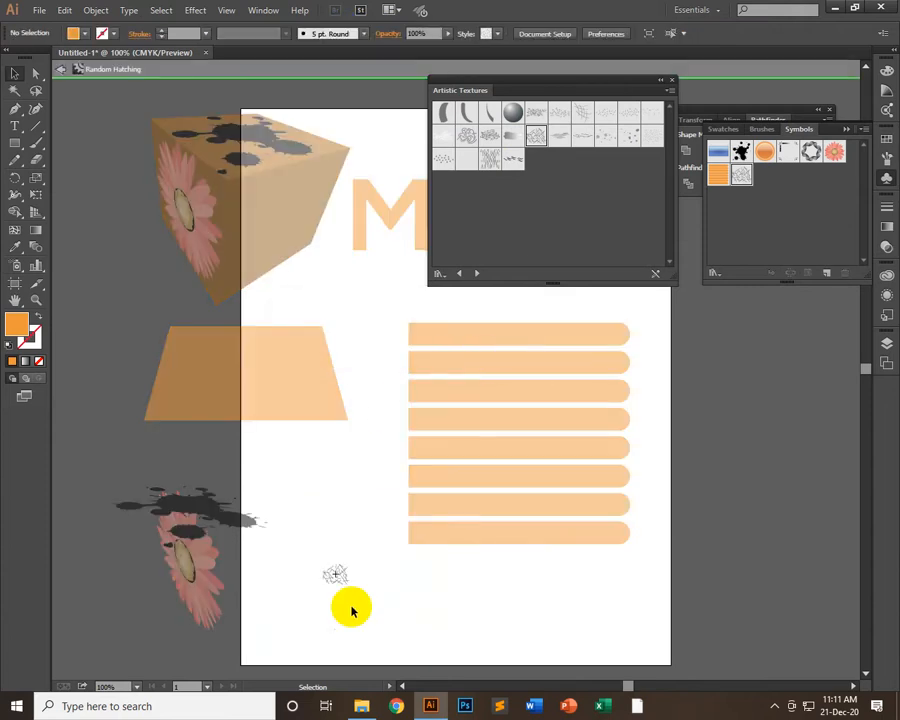
{"action": "left_click", "coordinate": [153, 481]}
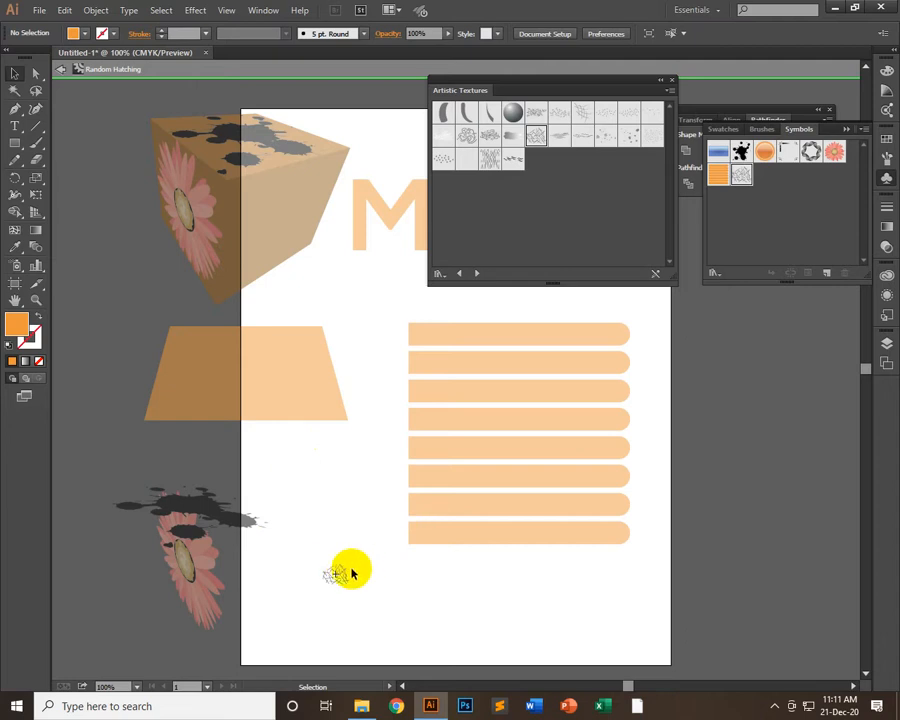
{"action": "mouse_move", "coordinate": [348, 574]}
{"action": "left_mouse_down"}
{"action": "mouse_move", "coordinate": [405, 601]}
{"action": "mouse_move", "coordinate": [625, 448]}
{"action": "mouse_move", "coordinate": [601, 434]}
{"action": "left_mouse_up"}
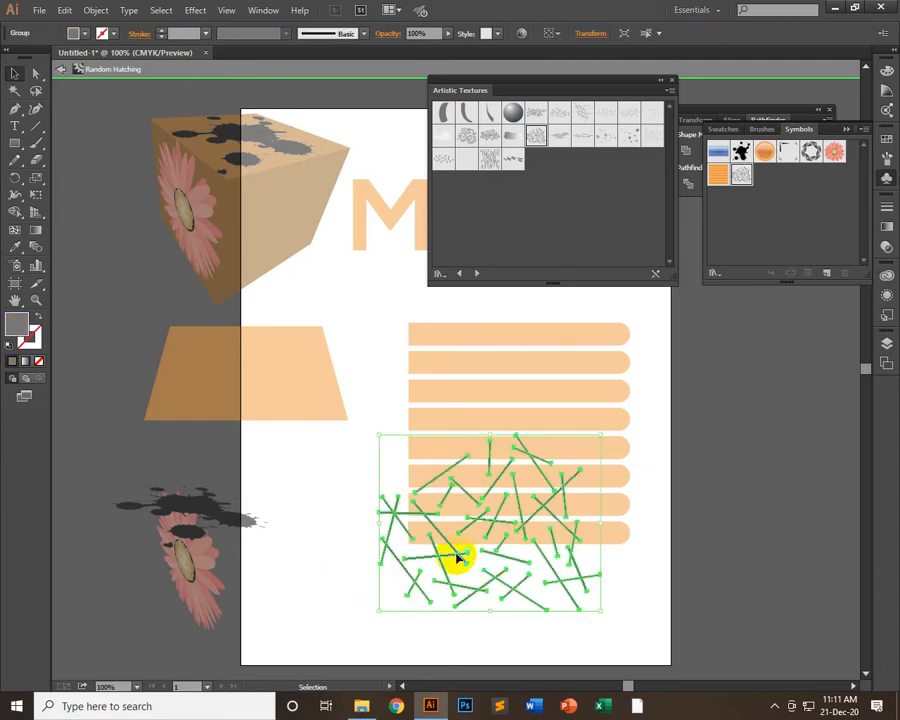
{"action": "left_click_drag", "start_coordinate": [457, 557], "coordinate": [337, 579]}
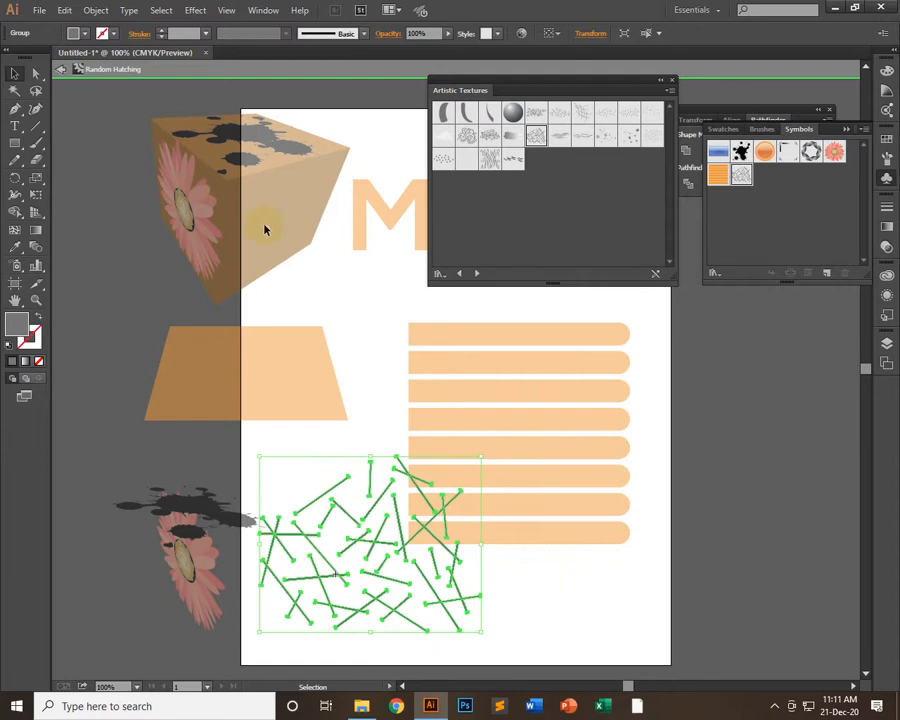
- Fill the hatching lines with orange-red and exit symbol editing
{"action": "left_click", "coordinate": [88, 33]}
{"action": "left_click", "coordinate": [136, 60]}
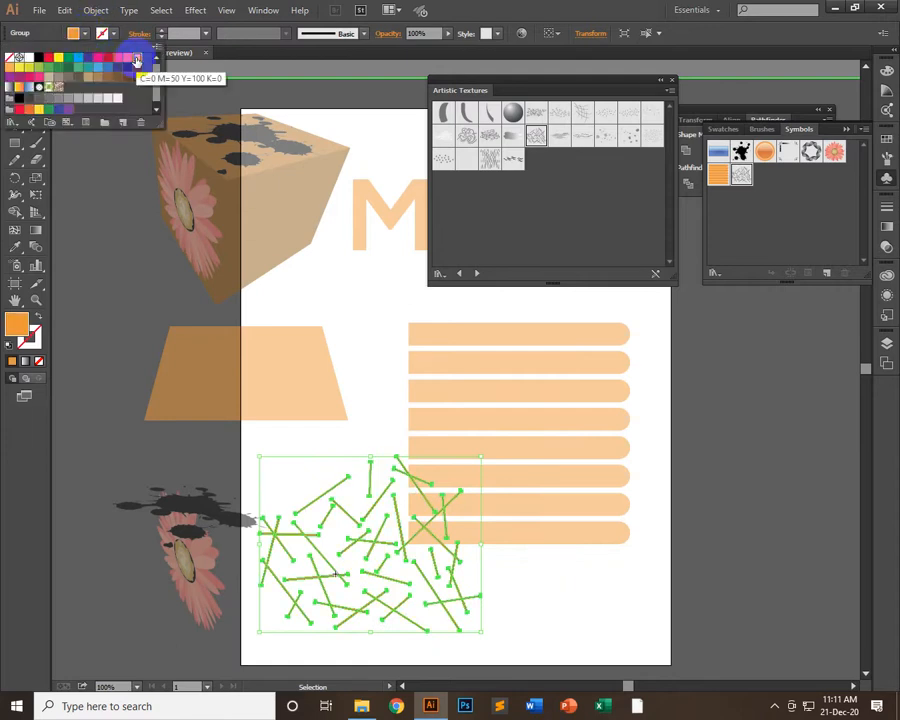
{"action": "left_click", "coordinate": [111, 58]}
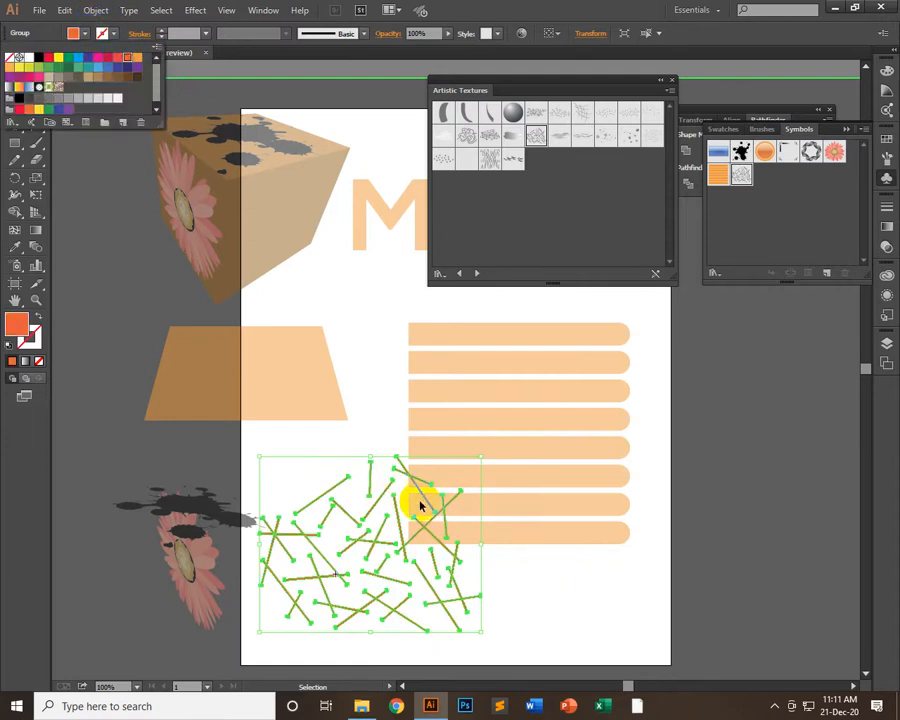
{"action": "left_click", "coordinate": [504, 266]}
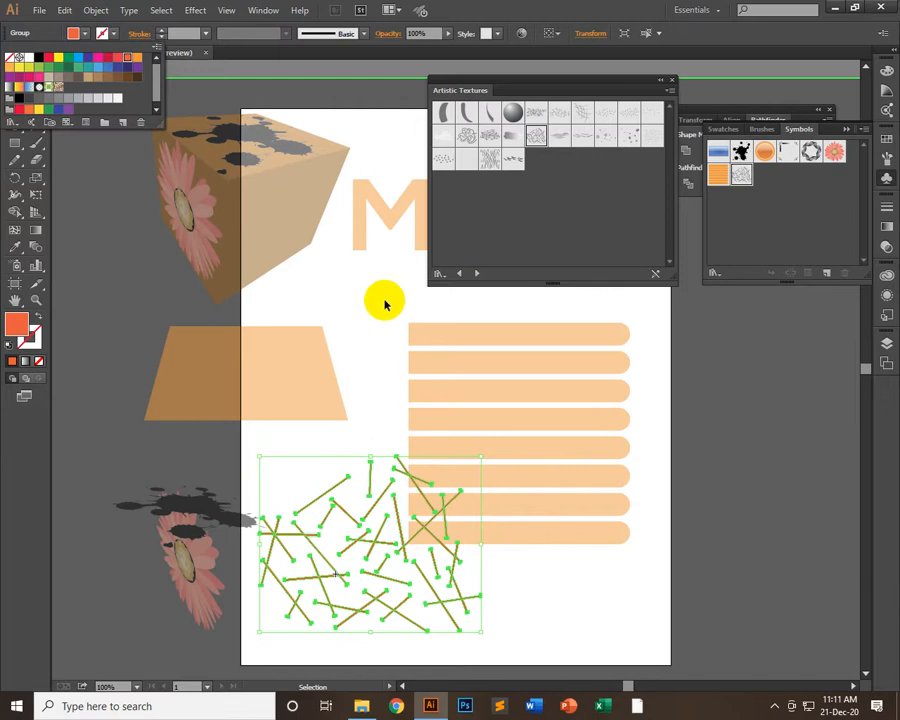
{"action": "left_click", "coordinate": [387, 304]}
{"action": "left_click", "coordinate": [152, 344]}
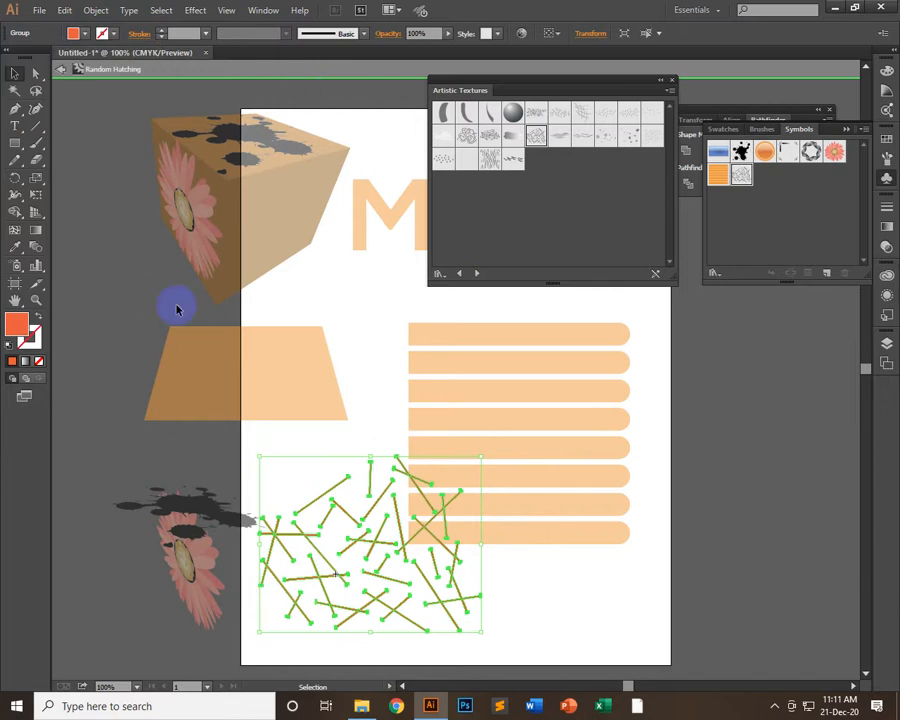
- Delete the oversized Random Hatching instance from the artwork
{"action": "scroll", "coordinate": [360, 548], "scroll_direction": "down", "scroll_amount": 2}
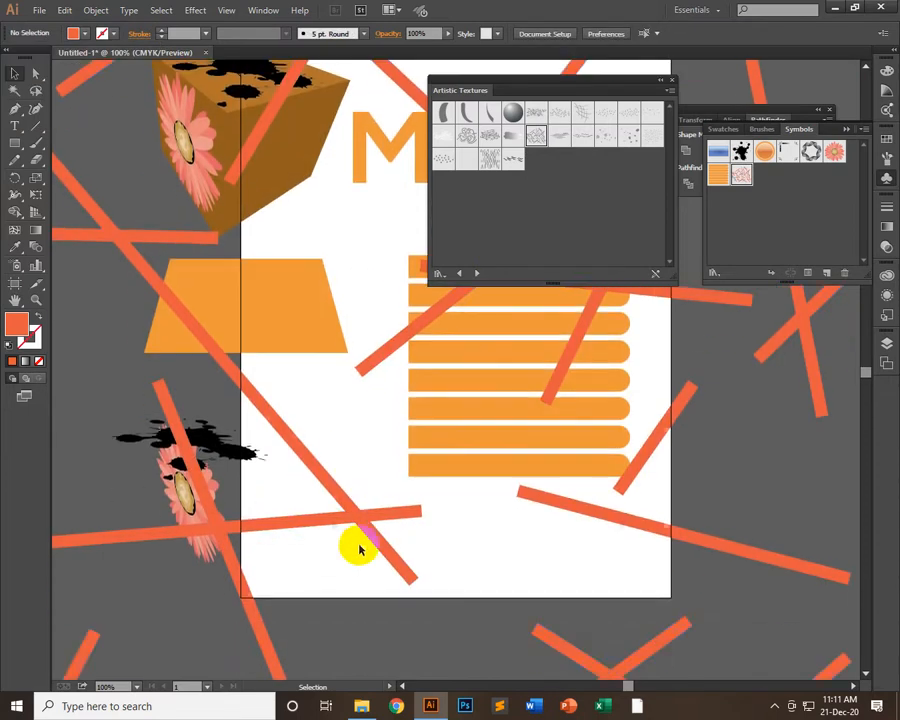
{"action": "left_click", "coordinate": [332, 519]}
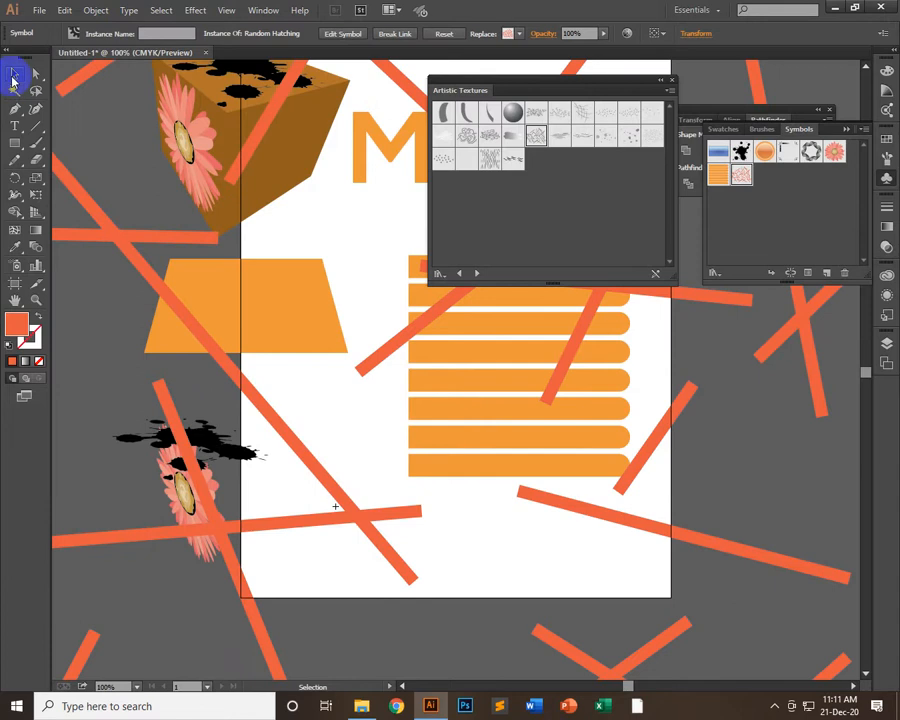
{"action": "left_click_drag", "start_coordinate": [368, 518], "coordinate": [466, 542]}
{"action": "key", "text": "Delete"}
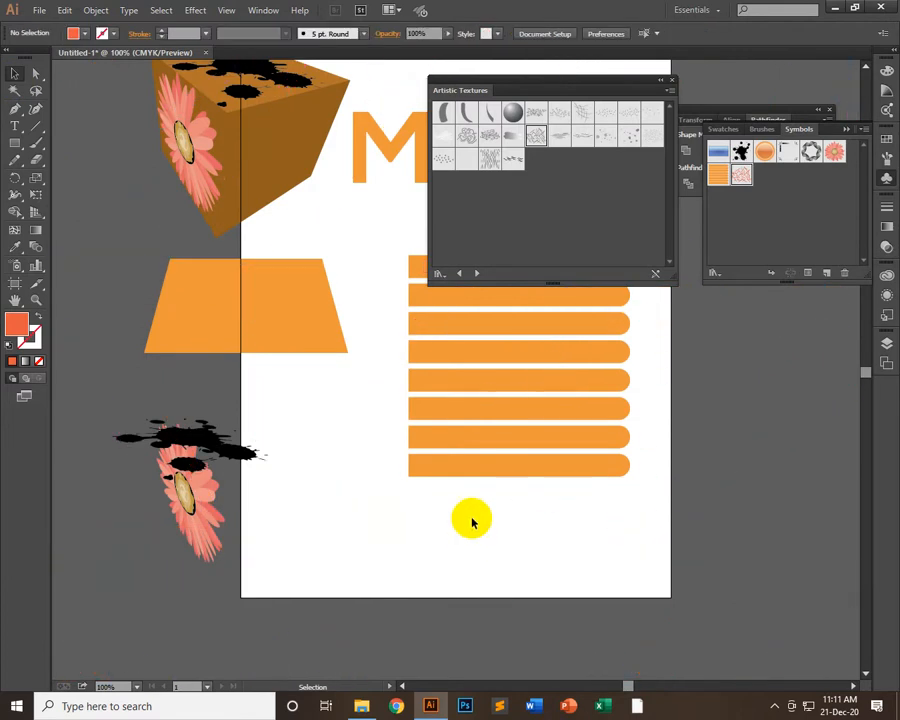
- Advance the open symbol library from Artistic Textures to Dot Pattern Vector Pack
{"action": "left_click", "coordinate": [443, 332]}
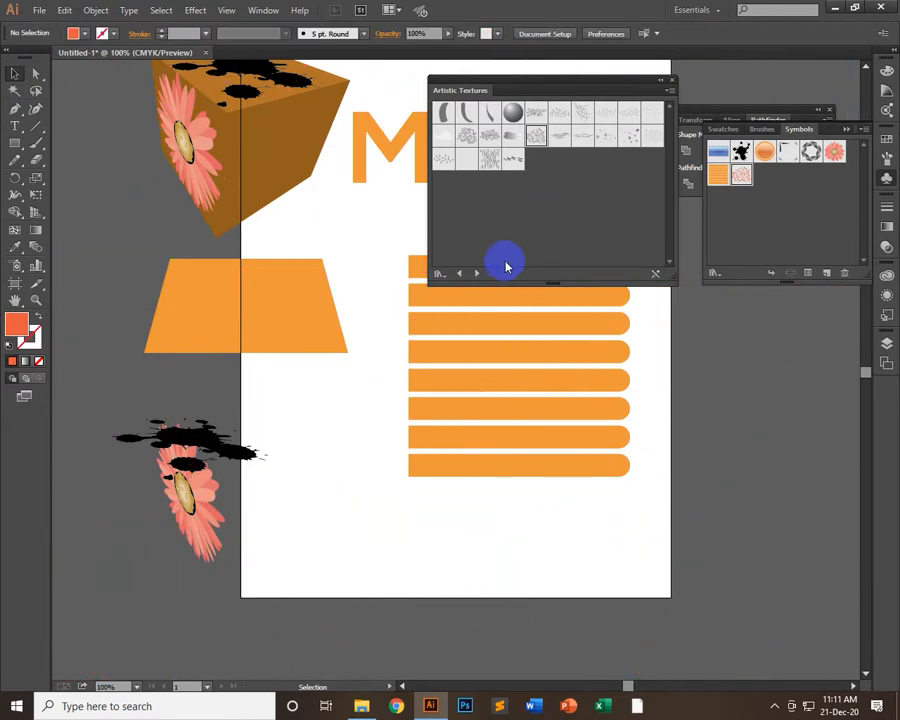
{"action": "left_click", "coordinate": [474, 273]}
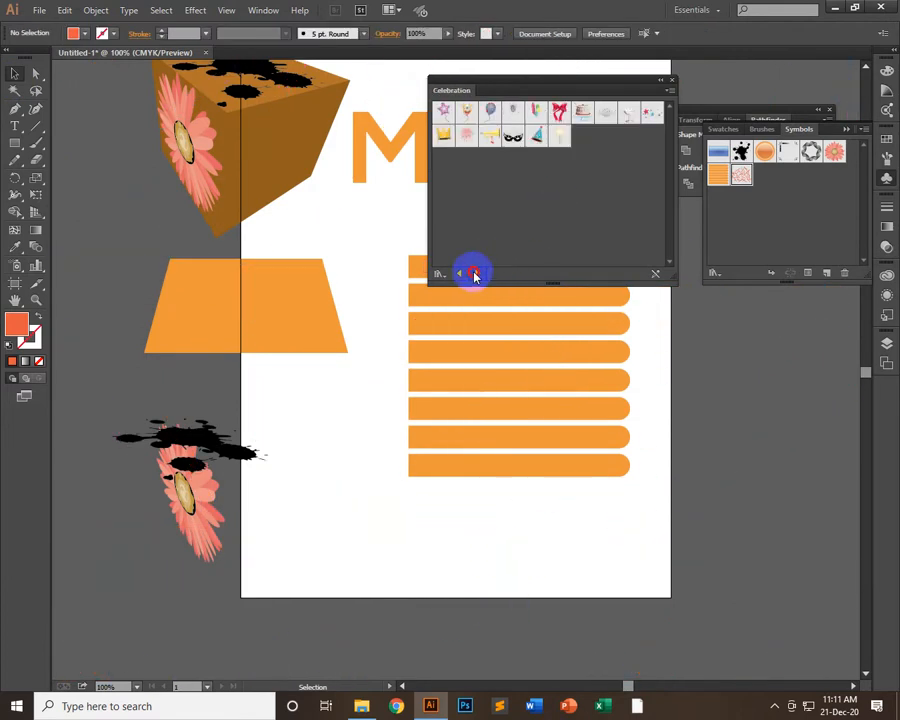
{"action": "left_click", "coordinate": [476, 274]}
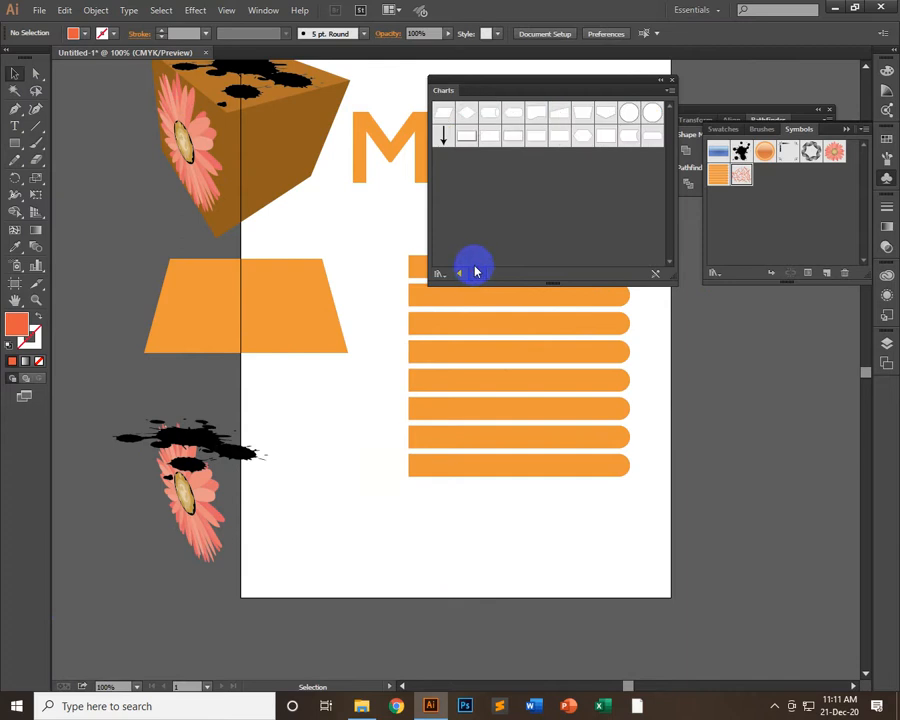
{"action": "left_click", "coordinate": [476, 274]}
{"action": "left_click", "coordinate": [477, 274]}
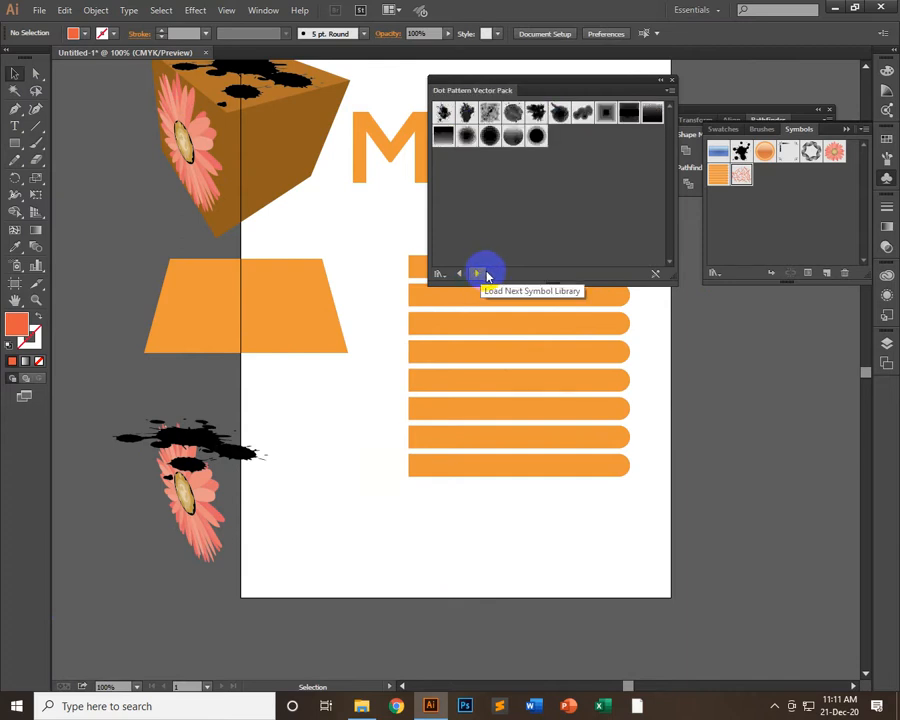
- Place the third Dot Pattern Vector Pack symbol and move it off the artboard, well clear of the other artwork
{"action": "left_click", "coordinate": [489, 112]}
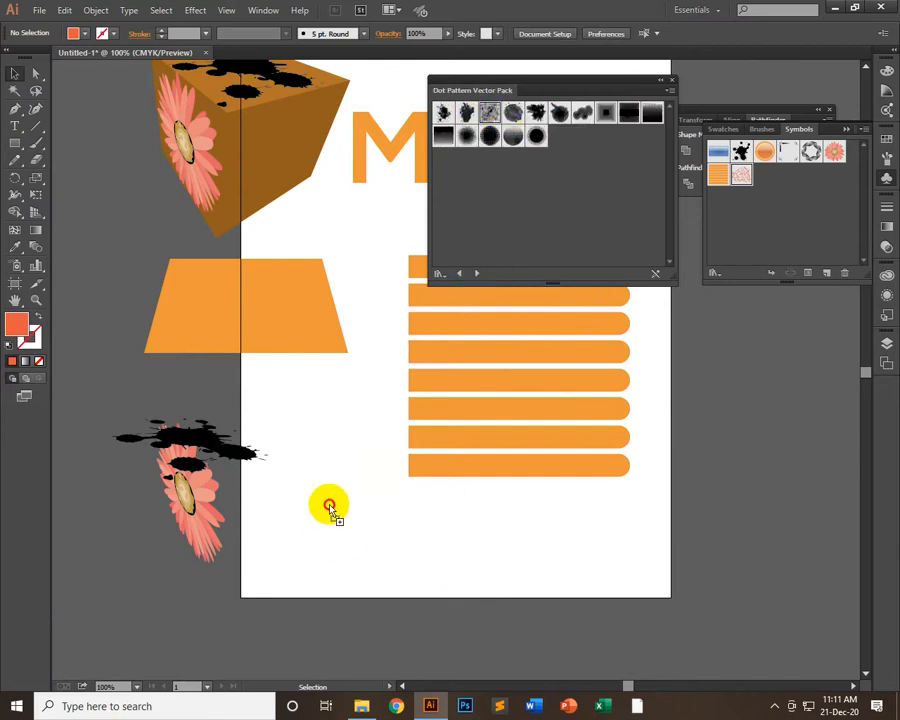
{"action": "left_click_drag", "start_coordinate": [330, 507], "coordinate": [335, 434]}
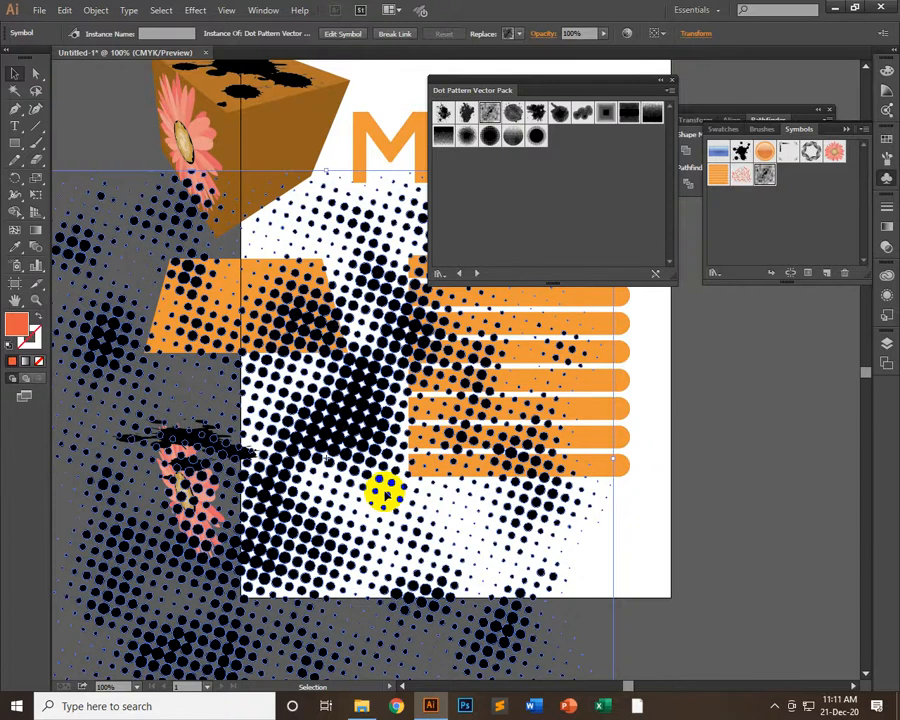
{"action": "scroll", "coordinate": [385, 497], "scroll_direction": "down", "scroll_amount": 2}
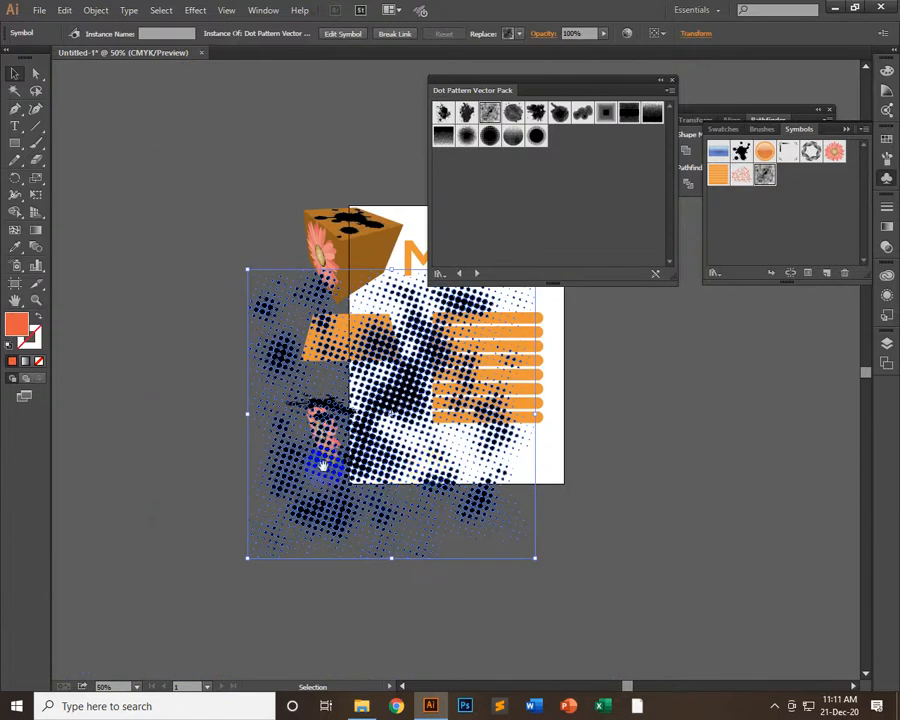
{"action": "left_click_drag", "start_coordinate": [320, 464], "coordinate": [652, 516]}
{"action": "left_click_drag", "start_coordinate": [706, 437], "coordinate": [277, 368]}
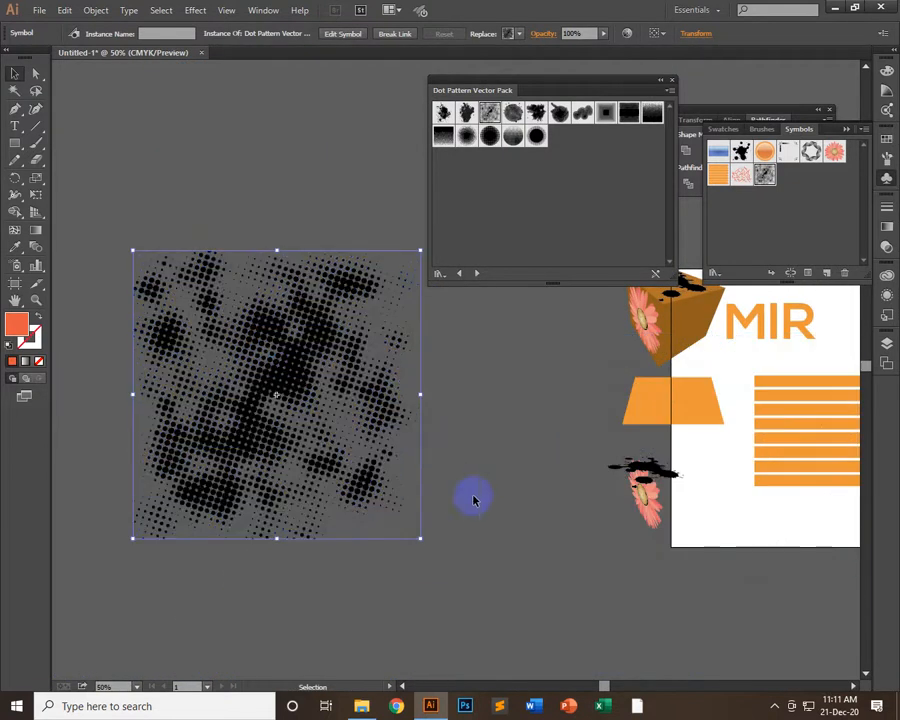
- Bring the loose distorted flower in front of the dot pattern and enlarge it to span the pattern's height
{"action": "left_click", "coordinate": [490, 510]}
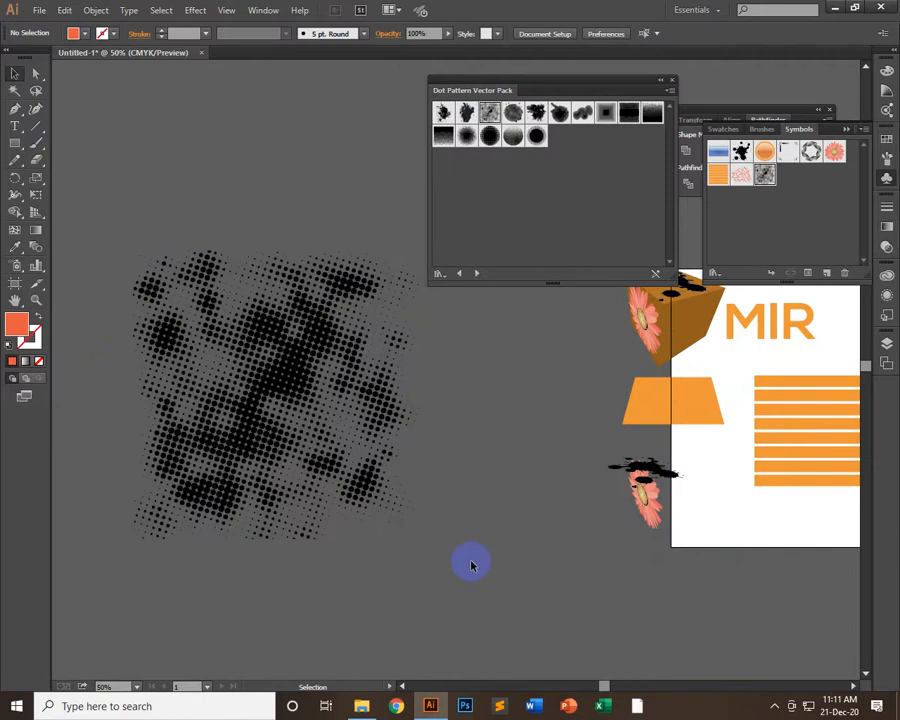
{"action": "left_click_drag", "start_coordinate": [600, 575], "coordinate": [294, 412]}
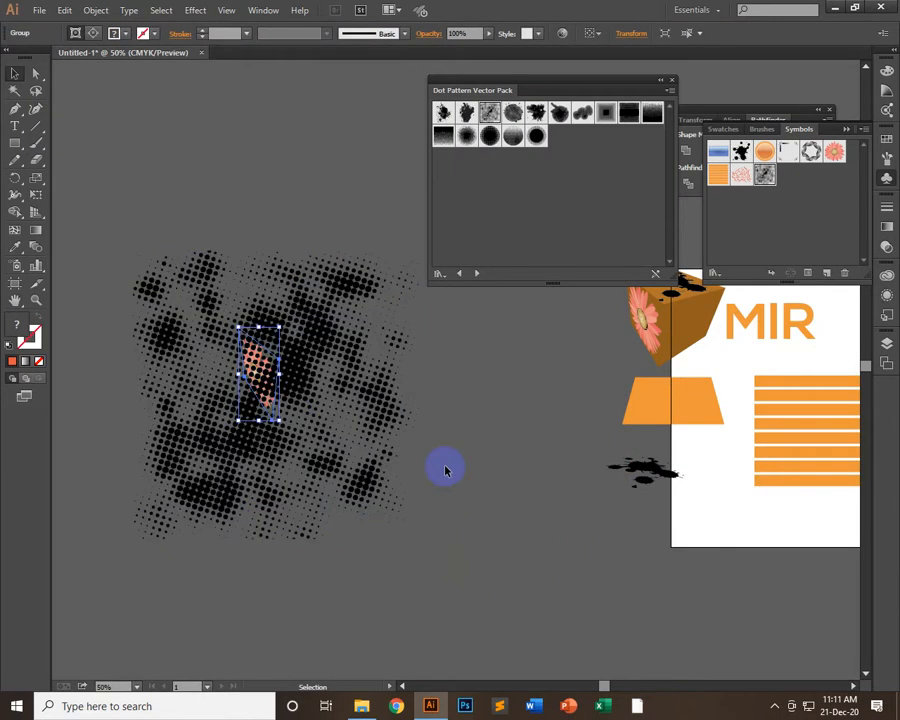
{"action": "left_click", "coordinate": [287, 440], "text": "shift"}
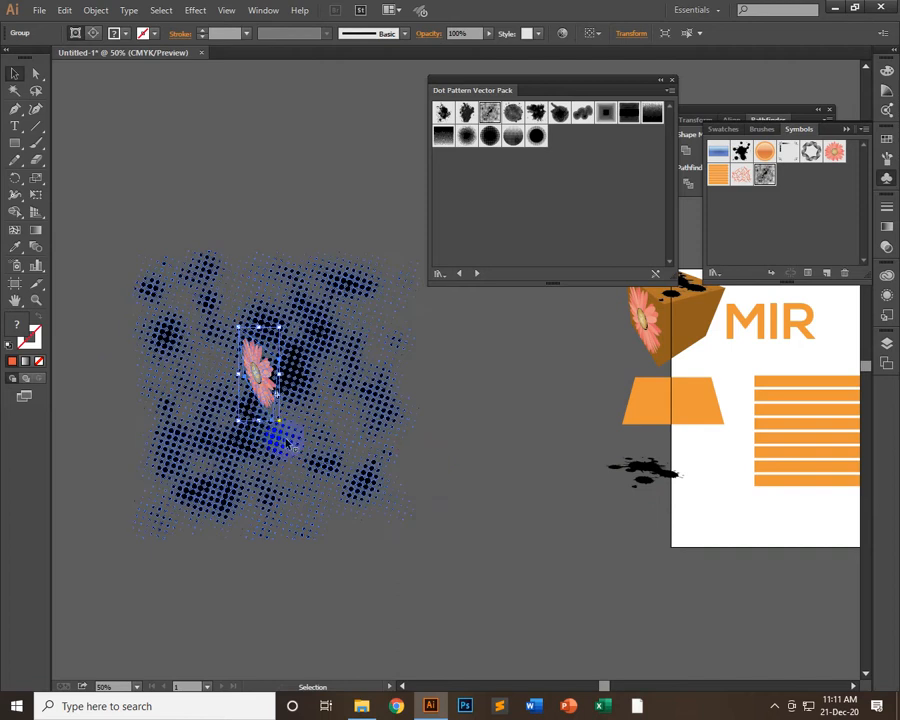
{"action": "left_click_drag", "start_coordinate": [278, 421], "coordinate": [324, 530]}
{"action": "left_click_drag", "start_coordinate": [259, 394], "coordinate": [237, 432]}
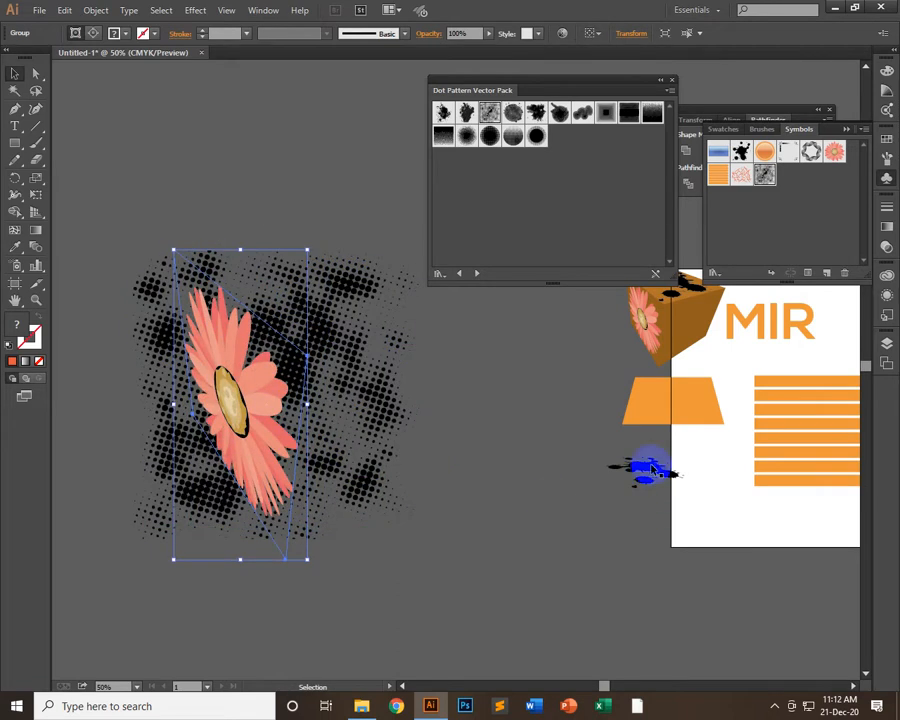
- Replace the flower over the dot pattern with the enlarged ink splatter, moving the flower back beside the artboard
{"action": "mouse_move", "coordinate": [645, 470]}
{"action": "left_mouse_down"}
{"action": "mouse_move", "coordinate": [520, 464]}
{"action": "mouse_move", "coordinate": [293, 355]}
{"action": "mouse_move", "coordinate": [318, 399]}
{"action": "left_mouse_up"}
{"action": "left_click_drag", "start_coordinate": [236, 410], "coordinate": [658, 496]}
{"action": "mouse_move", "coordinate": [336, 407]}
{"action": "left_mouse_down"}
{"action": "mouse_move", "coordinate": [247, 360]}
{"action": "mouse_move", "coordinate": [396, 510]}
{"action": "mouse_move", "coordinate": [388, 502]}
{"action": "mouse_move", "coordinate": [395, 418]}
{"action": "left_mouse_up"}
{"action": "left_click_drag", "start_coordinate": [273, 342], "coordinate": [253, 333]}
{"action": "left_click", "coordinate": [457, 368]}
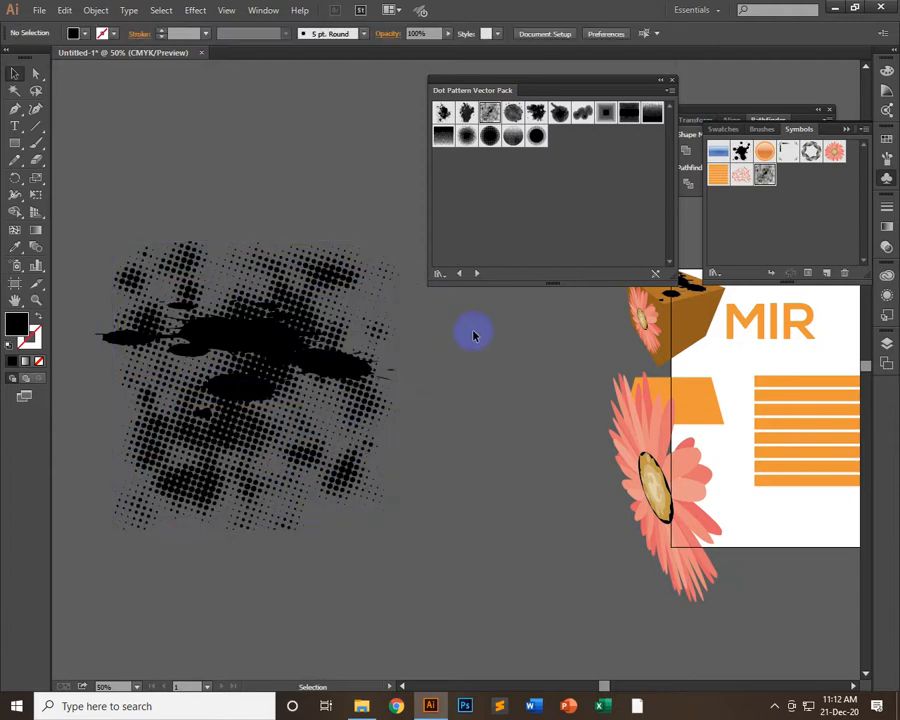
- Duplicate the enlarged ink splatter downward so the overlapping copies cover the middle of the dot pattern
{"action": "left_click", "coordinate": [341, 367]}
{"action": "left_click", "coordinate": [408, 374]}
{"action": "mouse_move", "coordinate": [119, 343]}
{"action": "left_mouse_down"}
{"action": "mouse_move", "coordinate": [108, 337]}
{"action": "mouse_move", "coordinate": [120, 345]}
{"action": "mouse_move", "coordinate": [125, 402]}
{"action": "mouse_move", "coordinate": [146, 428]}
{"action": "left_mouse_up"}
{"action": "left_click", "coordinate": [488, 409]}
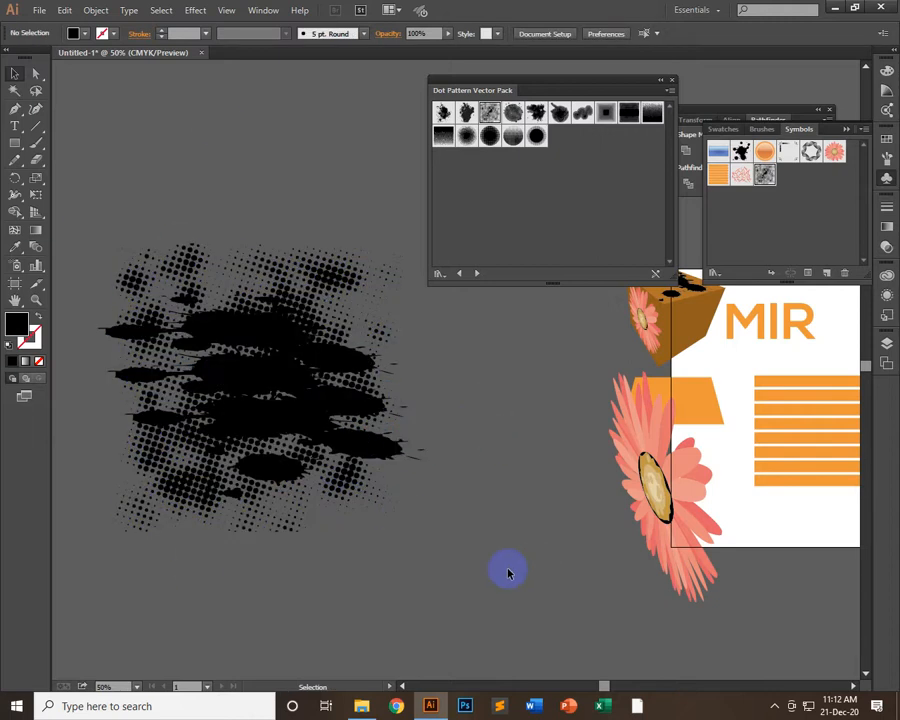
- Place the last Dot Pattern Vector Pack symbol, a round halftone, above the ink splatters
{"action": "left_click_drag", "start_coordinate": [526, 137], "coordinate": [273, 153]}
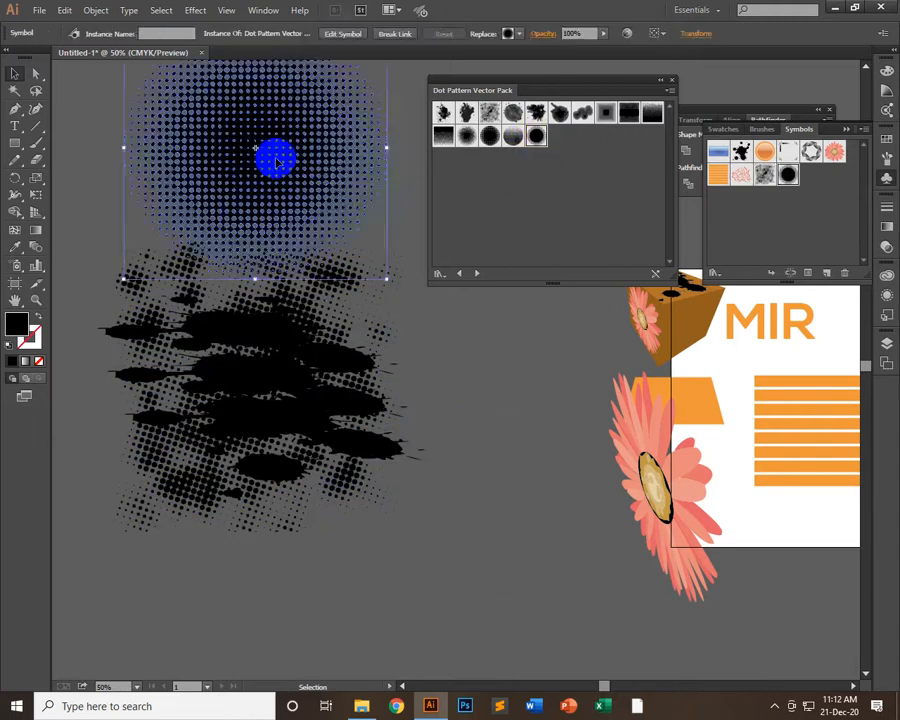
{"action": "left_click", "coordinate": [438, 460]}
{"action": "scroll", "coordinate": [438, 460], "scroll_direction": "up", "scroll_amount": 2}
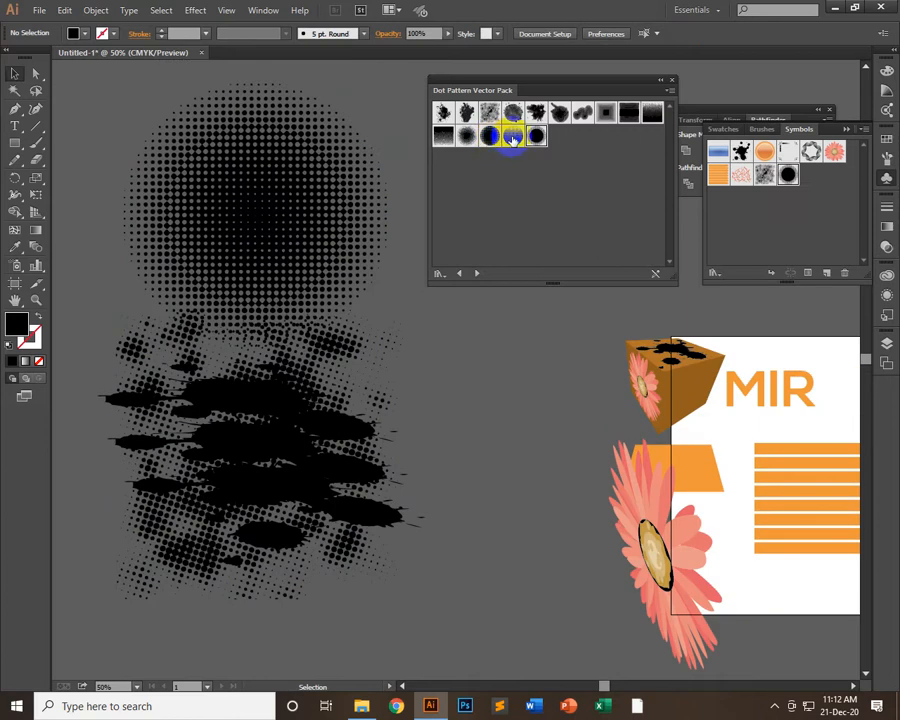
- Place the fading halftone circle from the Dot Pattern Vector Pack between the splatters and the artboard
{"action": "left_click_drag", "start_coordinate": [512, 140], "coordinate": [512, 368]}
{"action": "left_click", "coordinate": [510, 585]}
{"action": "scroll", "coordinate": [512, 580], "scroll_direction": "up", "scroll_amount": 2}
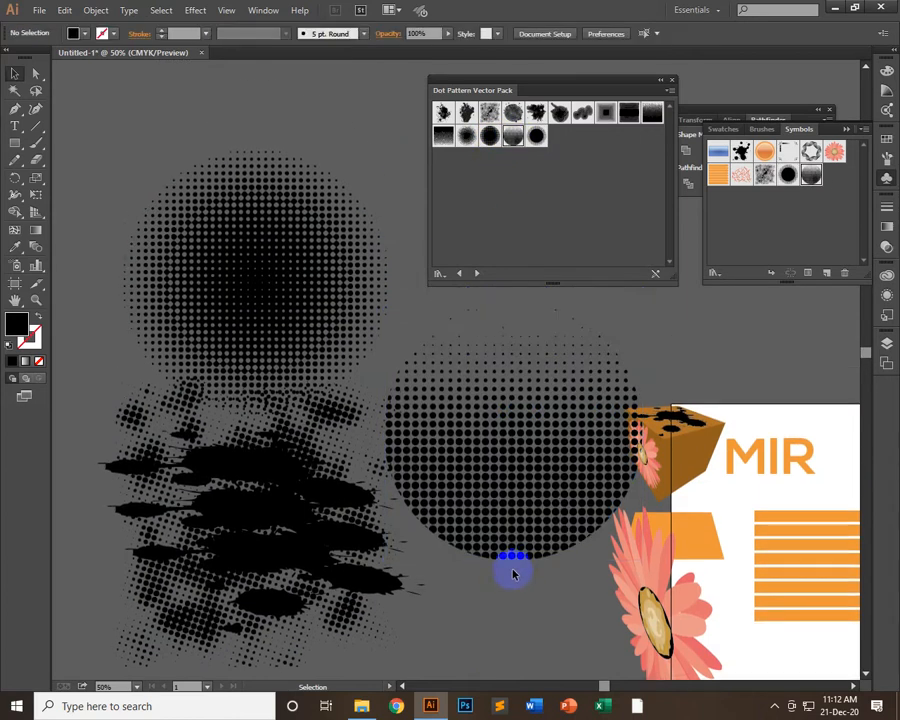
{"action": "scroll", "coordinate": [512, 573], "scroll_direction": "up", "scroll_amount": 2}
{"action": "left_click", "coordinate": [565, 402]}
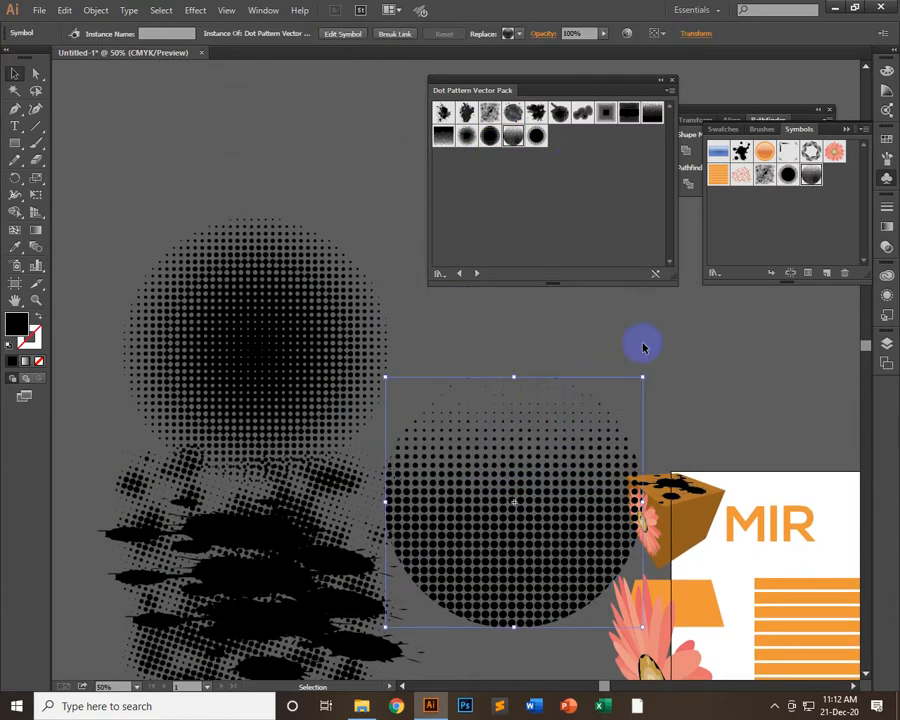
{"action": "left_click", "coordinate": [532, 317]}
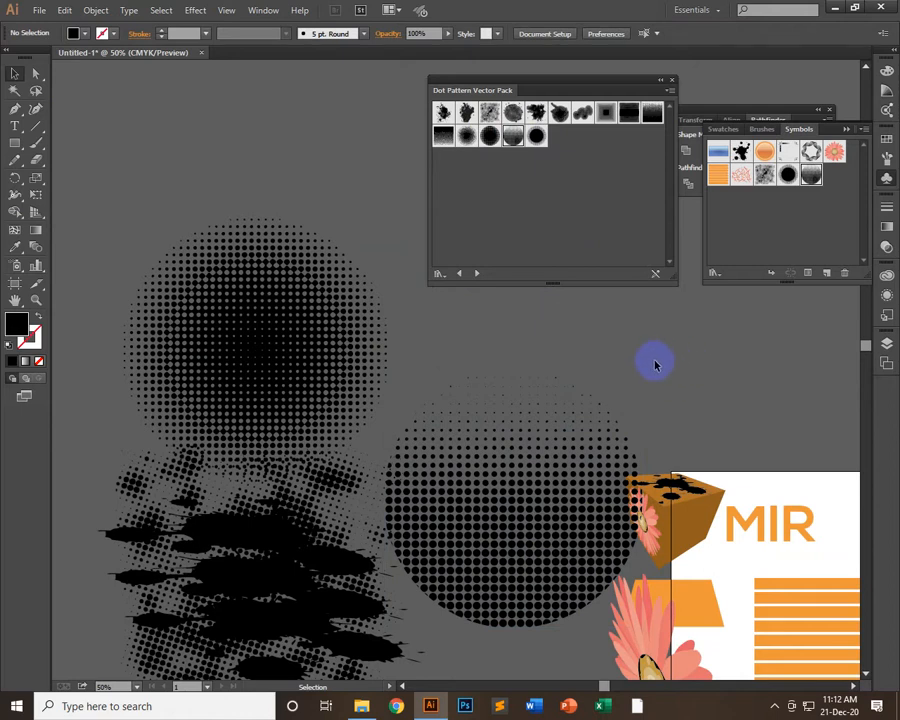
- Move the fading halftone circle away from the 3D box and delete it from the artwork
{"action": "left_click_drag", "start_coordinate": [552, 361], "coordinate": [393, 339]}
{"action": "left_click_drag", "start_coordinate": [353, 473], "coordinate": [358, 374]}
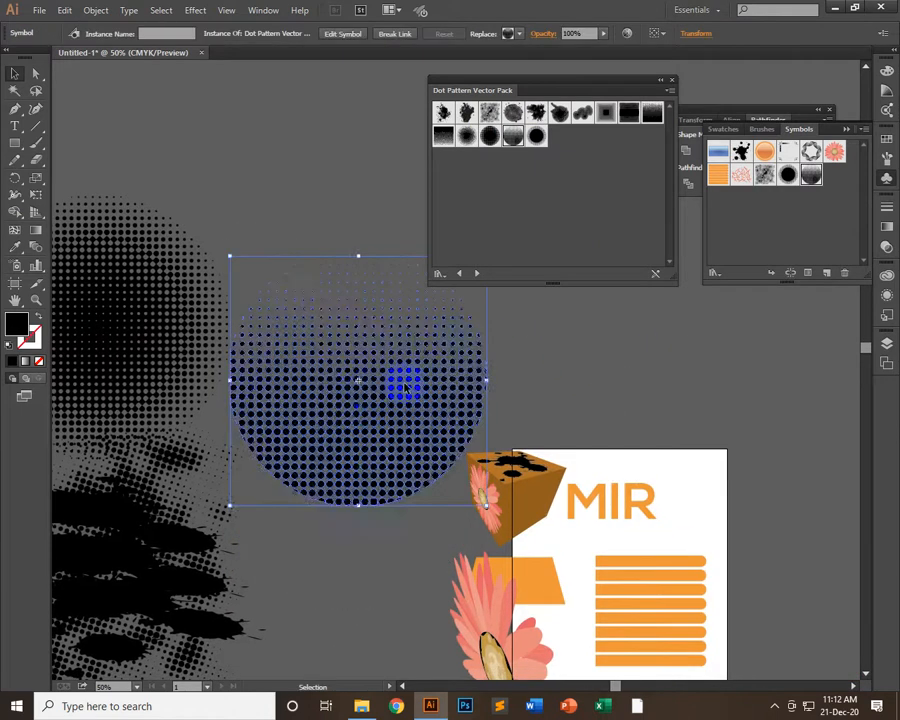
{"action": "left_click_drag", "start_coordinate": [623, 410], "coordinate": [500, 297]}
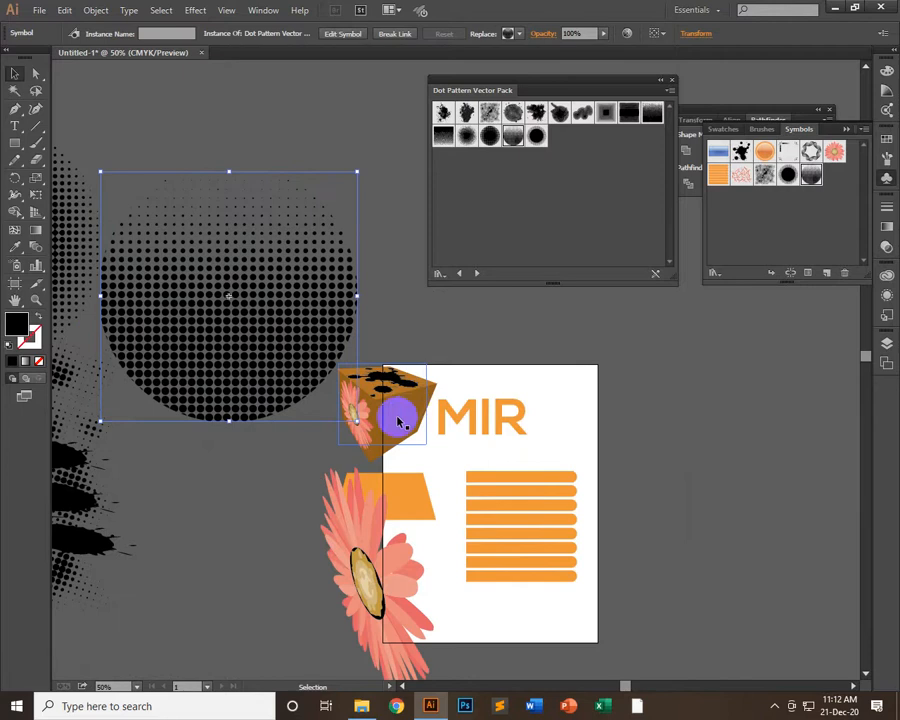
{"action": "left_click_drag", "start_coordinate": [295, 275], "coordinate": [259, 207]}
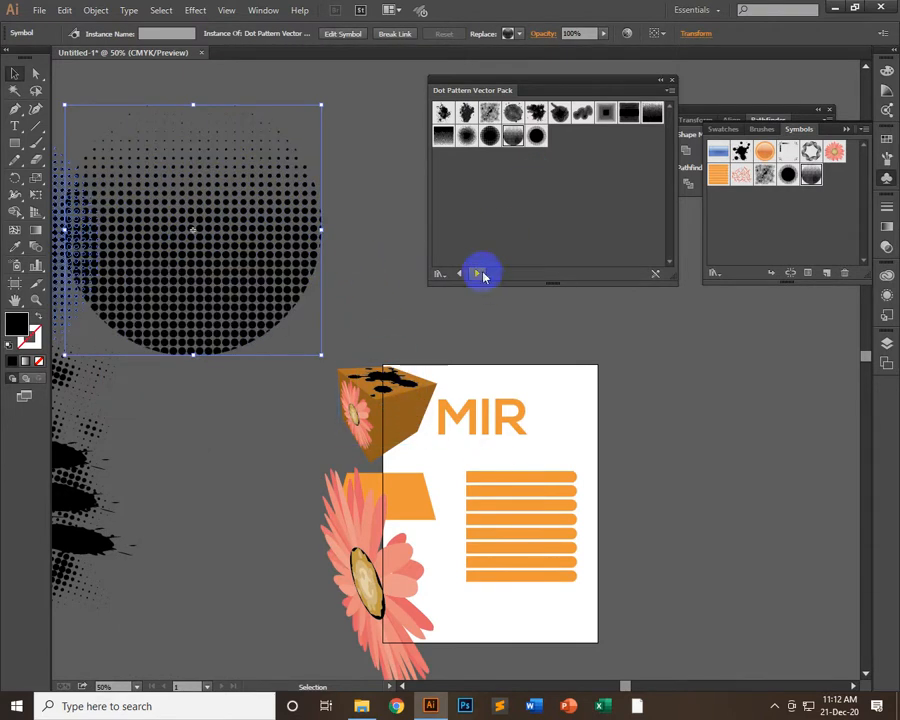
{"action": "key", "text": "Delete"}
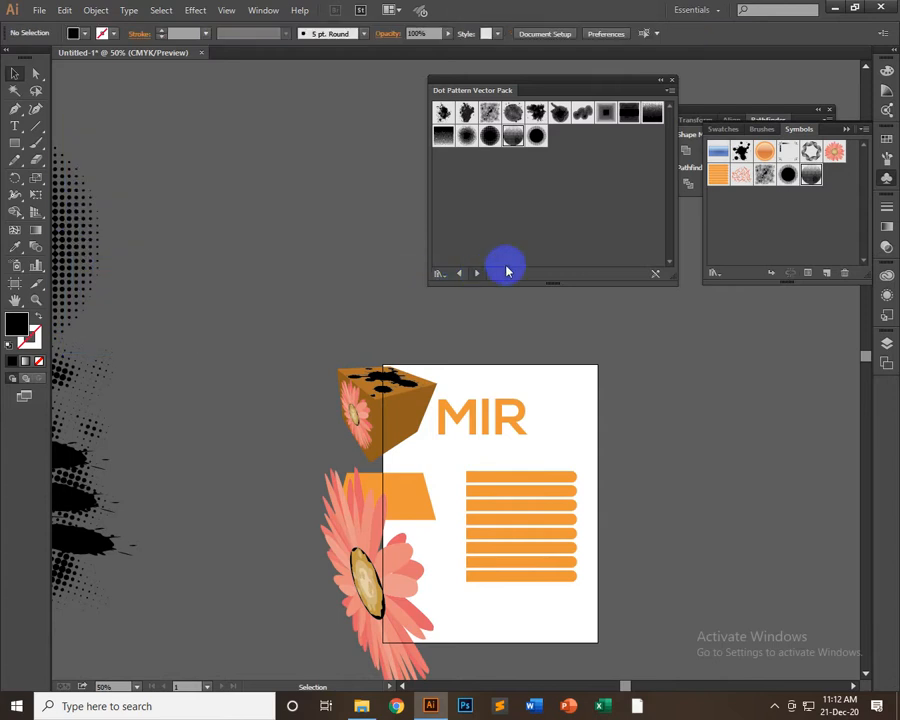
- Load the Fashion symbol library and place an enlarged Shoe symbol in the empty area above the 3D box
{"action": "left_click", "coordinate": [477, 273]}
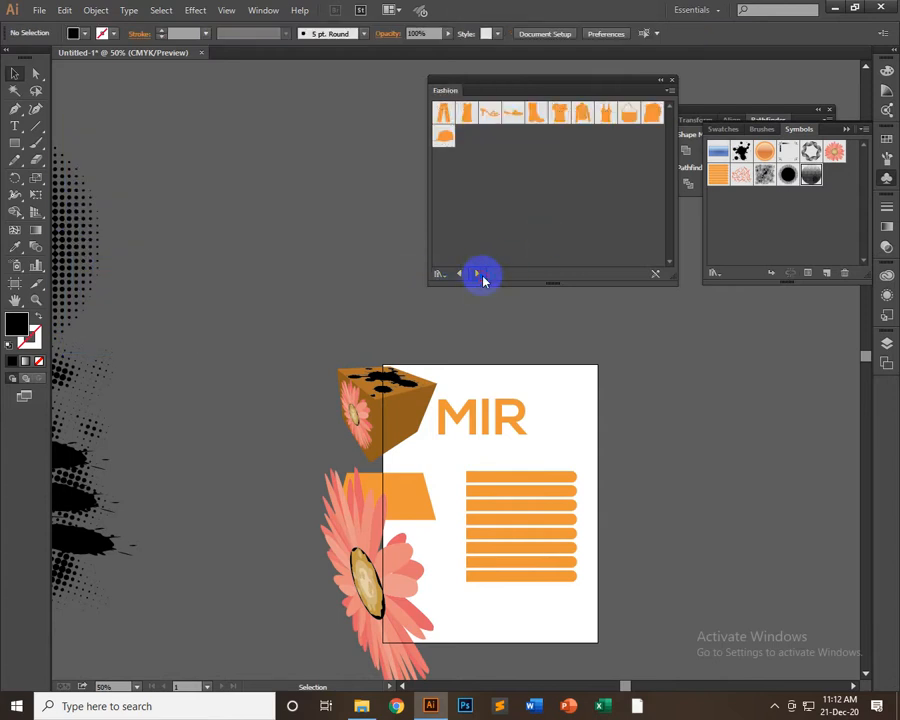
{"action": "left_click", "coordinate": [479, 275]}
{"action": "left_click", "coordinate": [458, 275]}
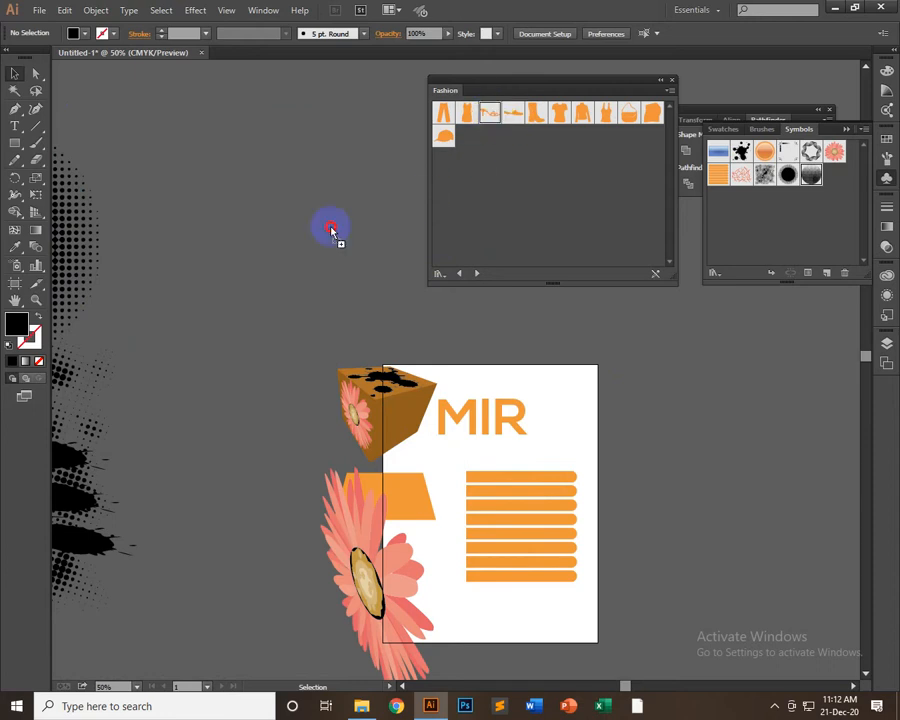
{"action": "left_click_drag", "start_coordinate": [198, 210], "coordinate": [198, 210]}
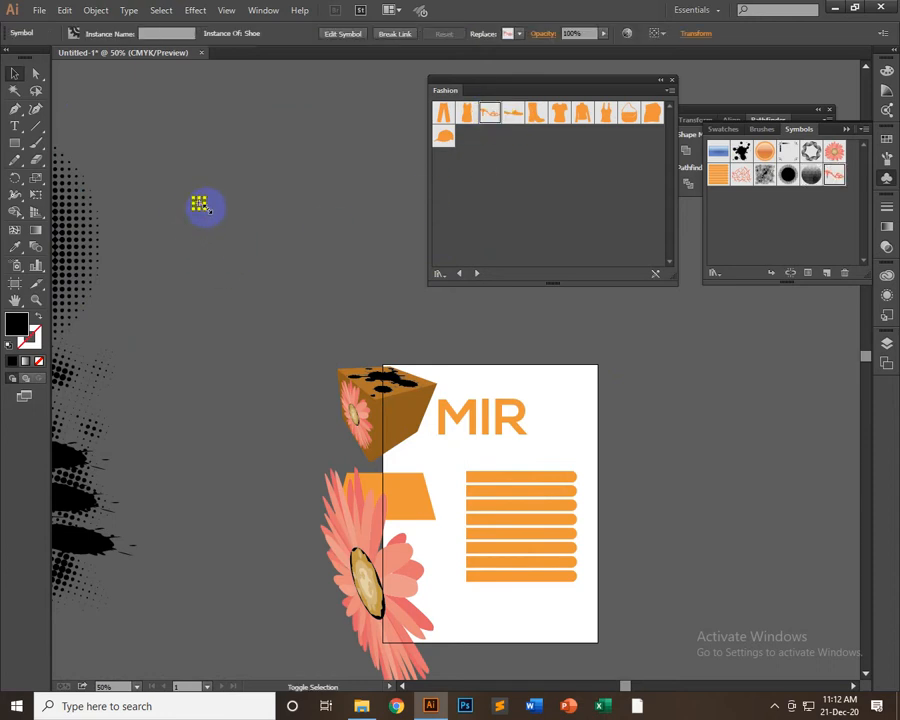
{"action": "left_click_drag", "start_coordinate": [208, 209], "coordinate": [428, 414]}
{"action": "left_click", "coordinate": [347, 207]}
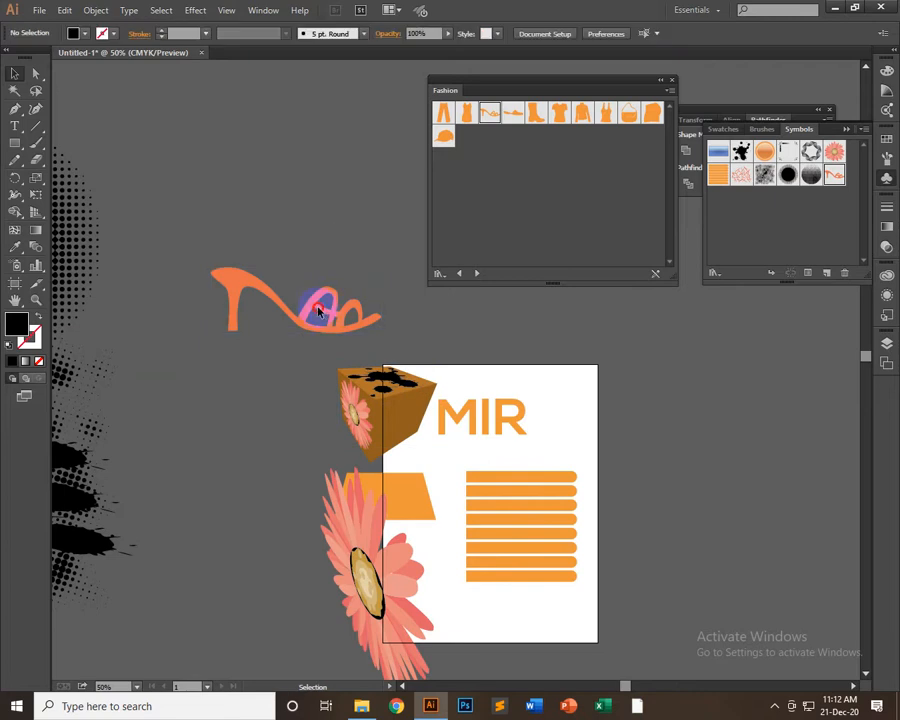
{"action": "left_click", "coordinate": [319, 311]}
{"action": "left_click_drag", "start_coordinate": [328, 282], "coordinate": [303, 181]}
- Load the Florid Vector Pack library and place an enlarged Florid Vector Pack 04 symbol below the shoe
{"action": "left_click", "coordinate": [478, 272]}
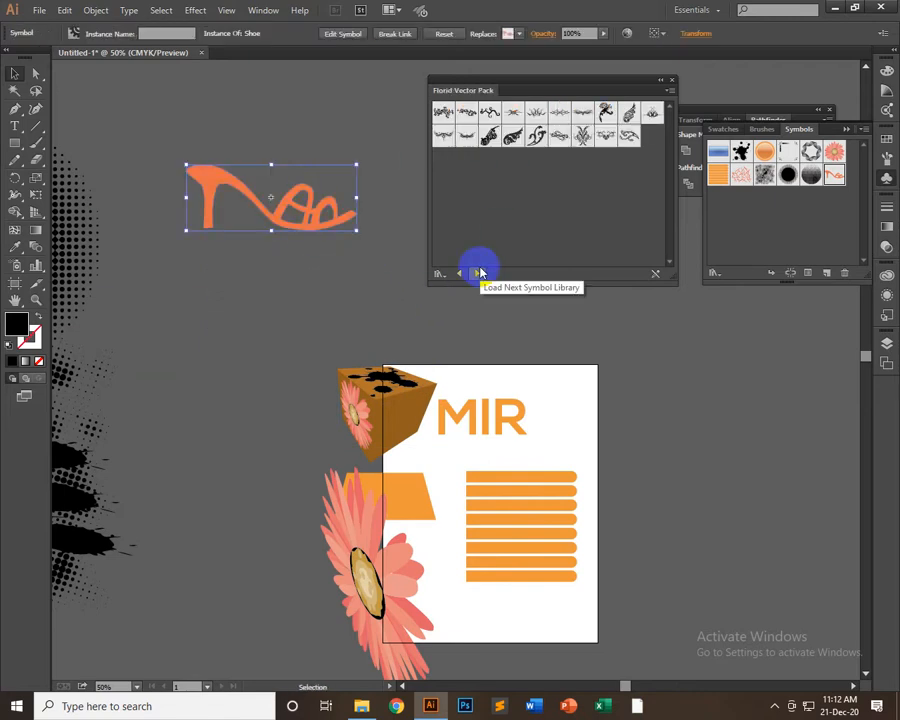
{"action": "left_click", "coordinate": [520, 132]}
{"action": "left_click_drag", "start_coordinate": [515, 110], "coordinate": [318, 335]}
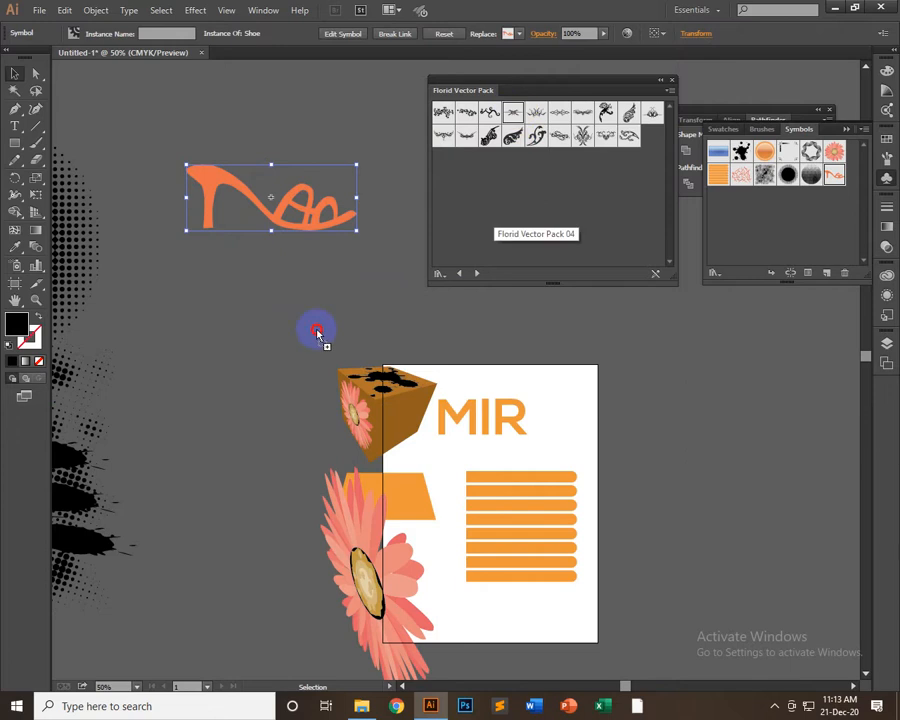
{"action": "left_click_drag", "start_coordinate": [228, 258], "coordinate": [356, 316]}
{"action": "left_click", "coordinate": [335, 338]}
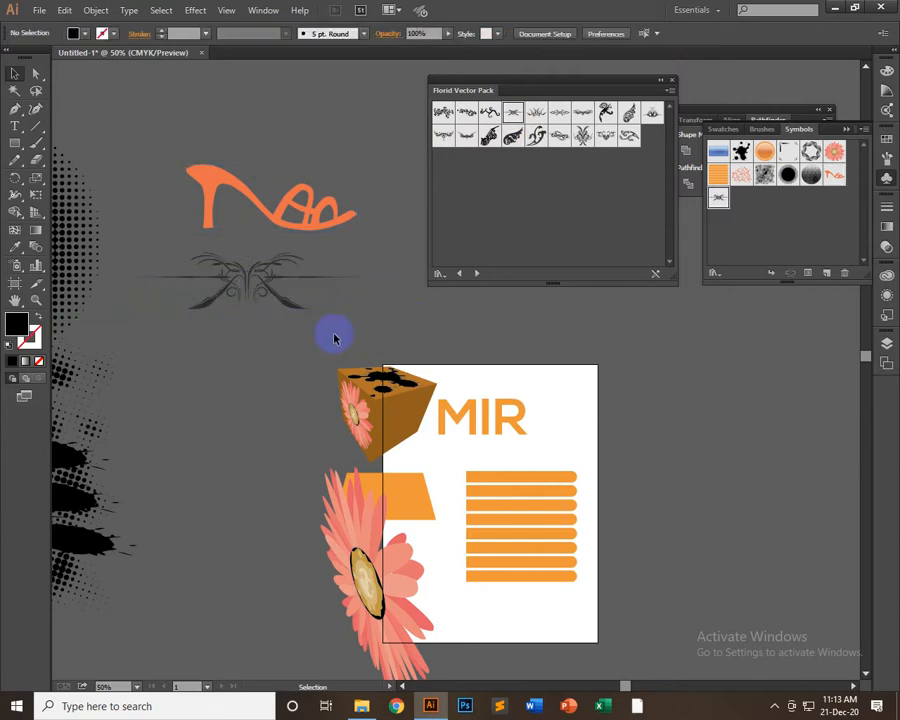
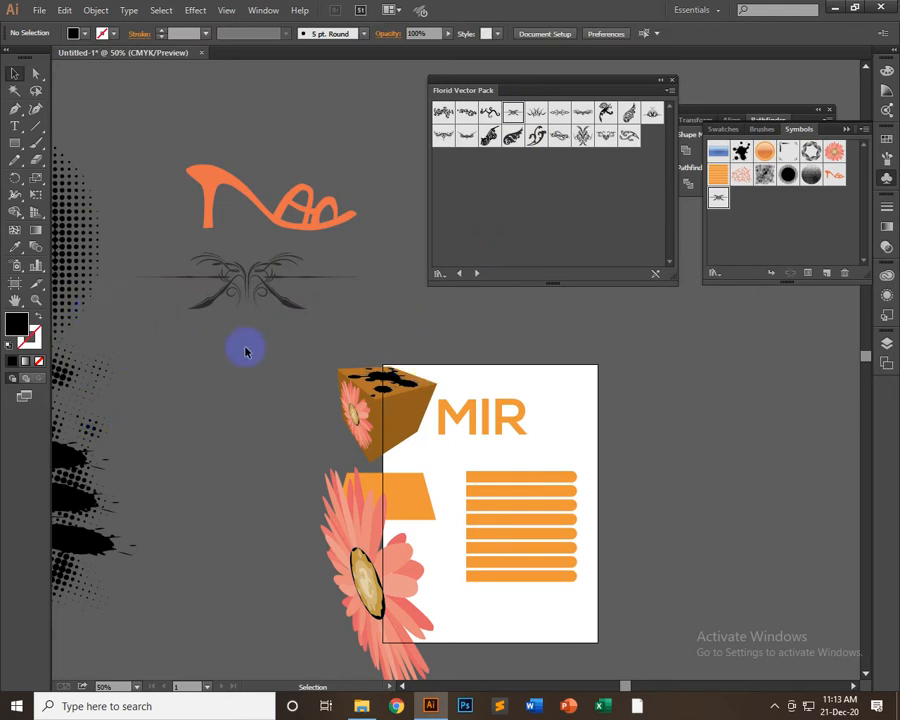
- Place the Florid Vector Pack 18 symbol directly above the shoe
{"action": "left_click_drag", "start_coordinate": [605, 134], "coordinate": [603, 137]}
{"action": "left_click_drag", "start_coordinate": [268, 152], "coordinate": [273, 120]}
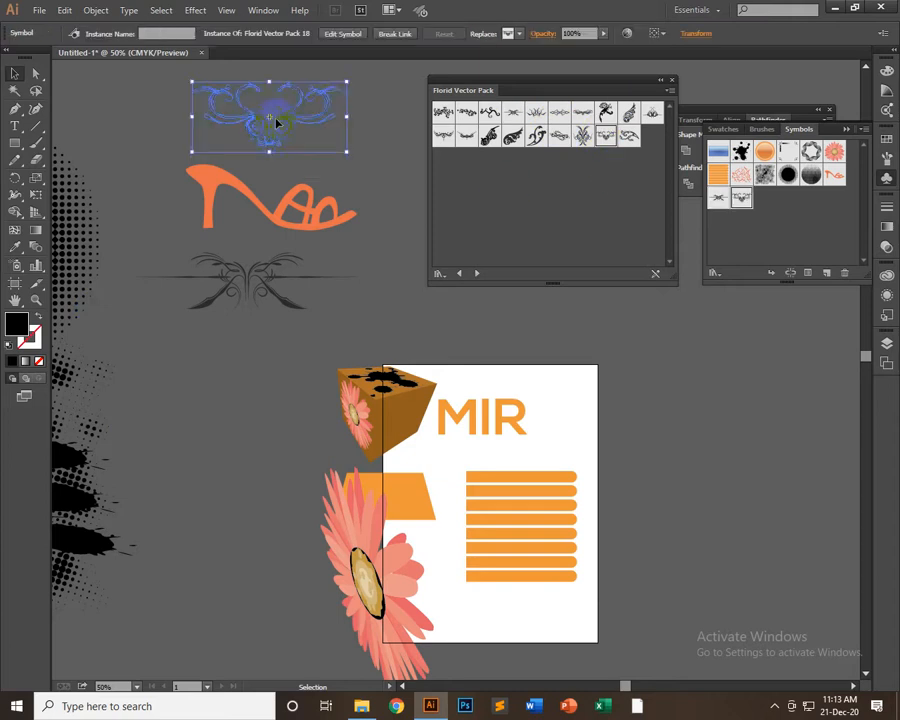
{"action": "left_click", "coordinate": [366, 168]}
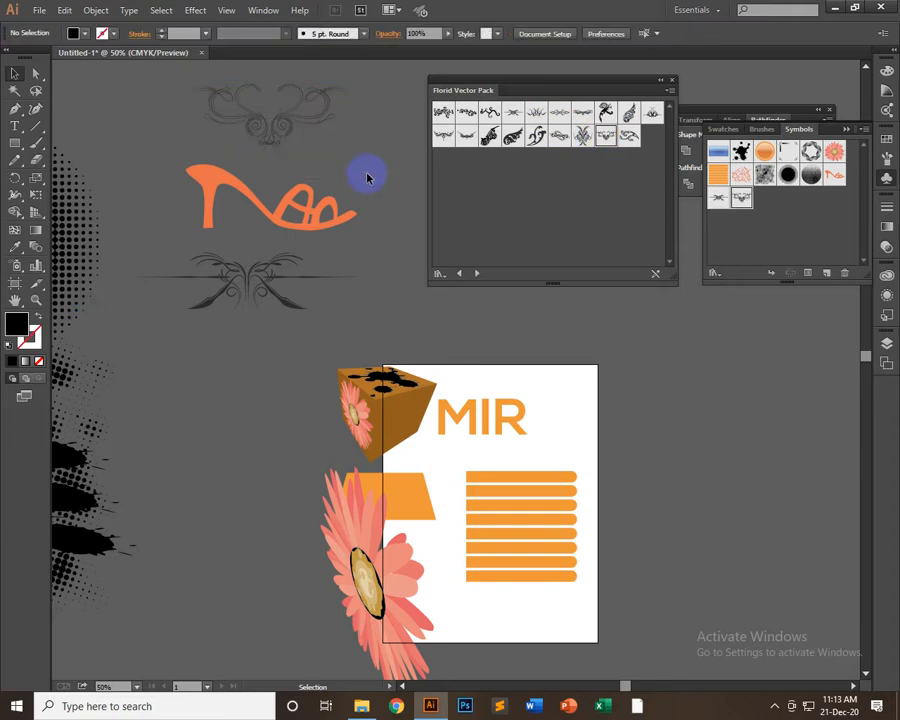
- Load the Hair and Fur library and place an enlarged Brown Hair 5 symbol beside the 3D box
{"action": "left_click", "coordinate": [478, 272]}
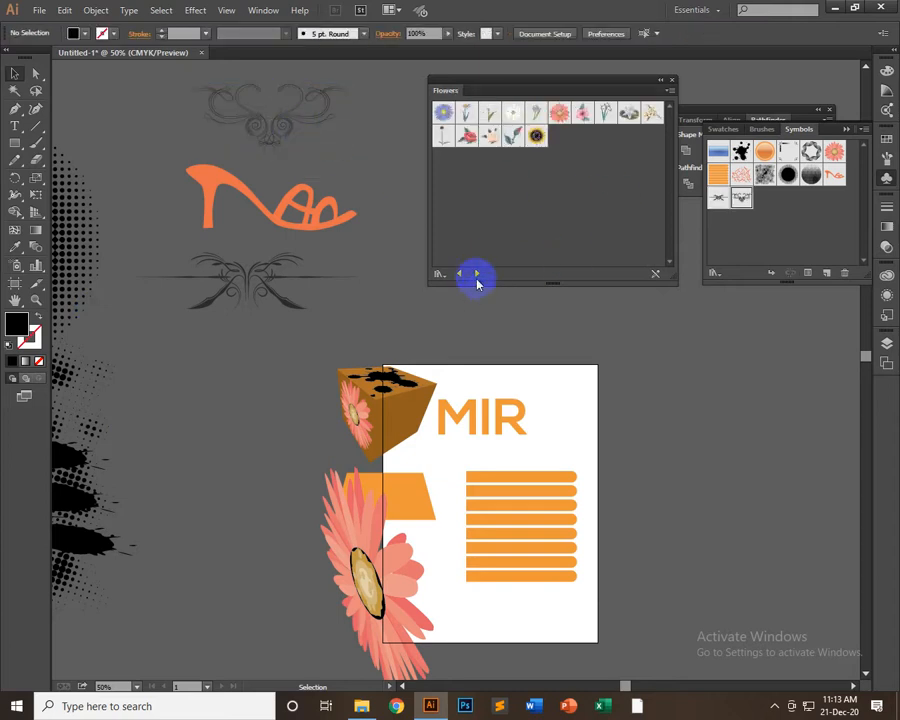
{"action": "left_click", "coordinate": [476, 274]}
{"action": "left_click", "coordinate": [476, 275]}
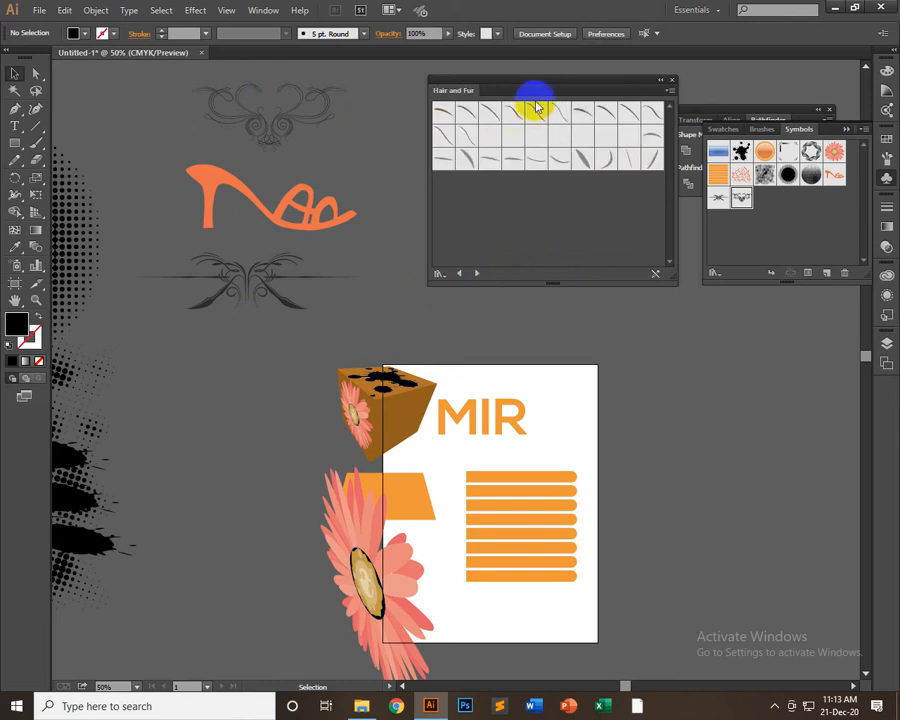
{"action": "left_click_drag", "start_coordinate": [536, 112], "coordinate": [253, 440]}
{"action": "left_click_drag", "start_coordinate": [216, 405], "coordinate": [307, 489]}
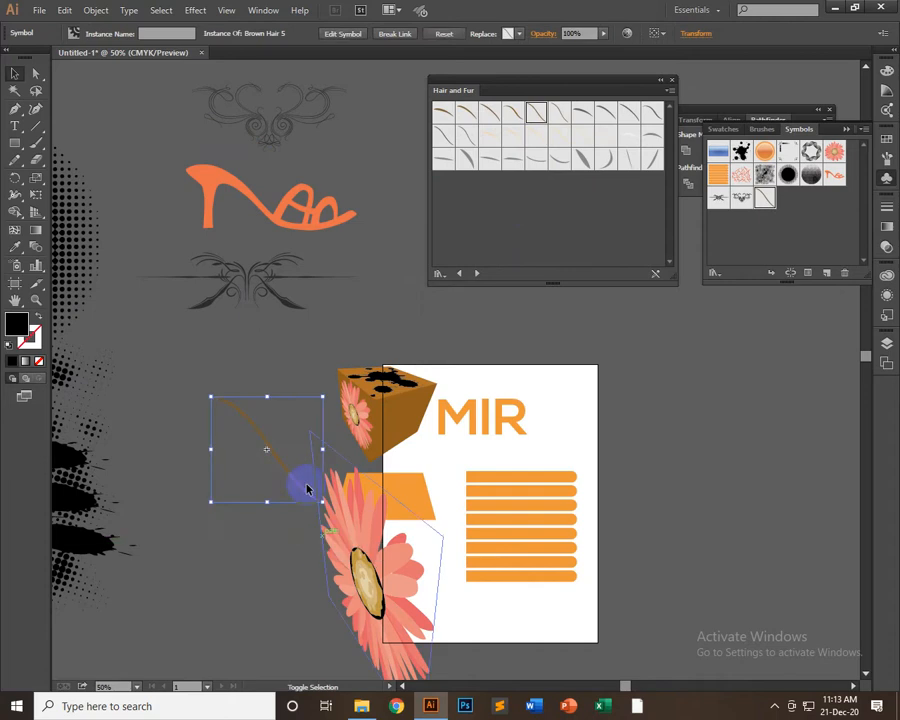
{"action": "left_click_drag", "start_coordinate": [280, 424], "coordinate": [235, 403]}
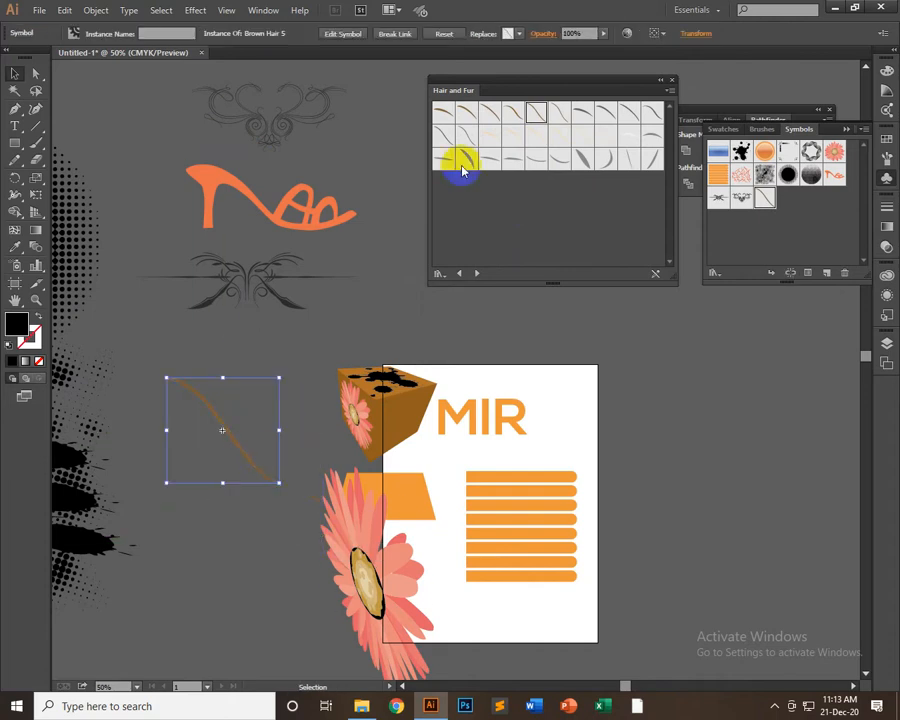
- Browse the symbol libraries to Illuminate Ribbons and place its seventh symbol, a wavy silver ribbon, off the artboard opposite the flower
{"action": "left_click", "coordinate": [479, 274]}
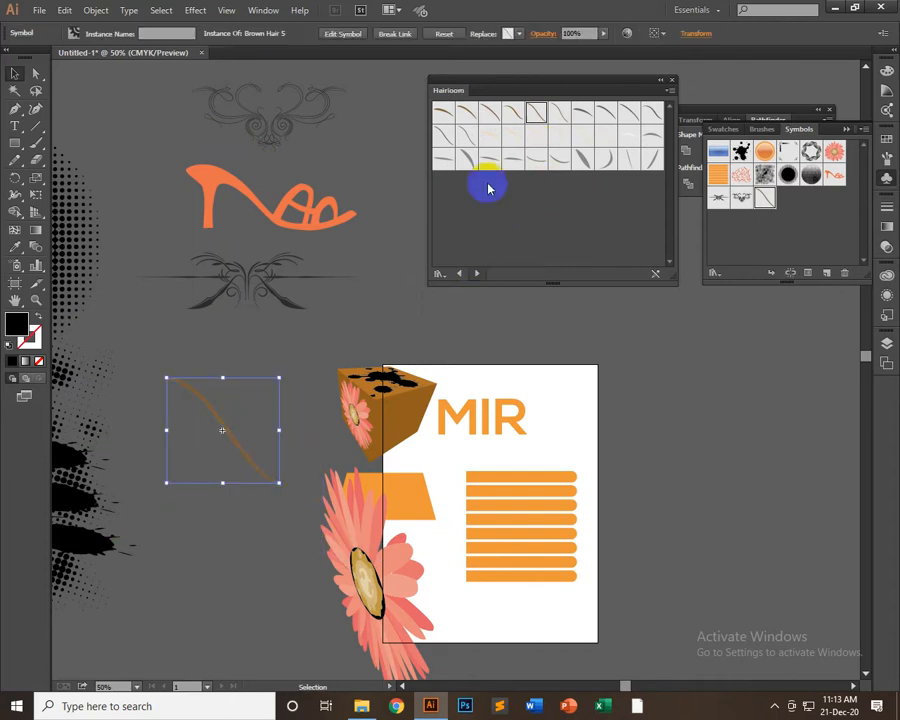
{"action": "left_click", "coordinate": [476, 274]}
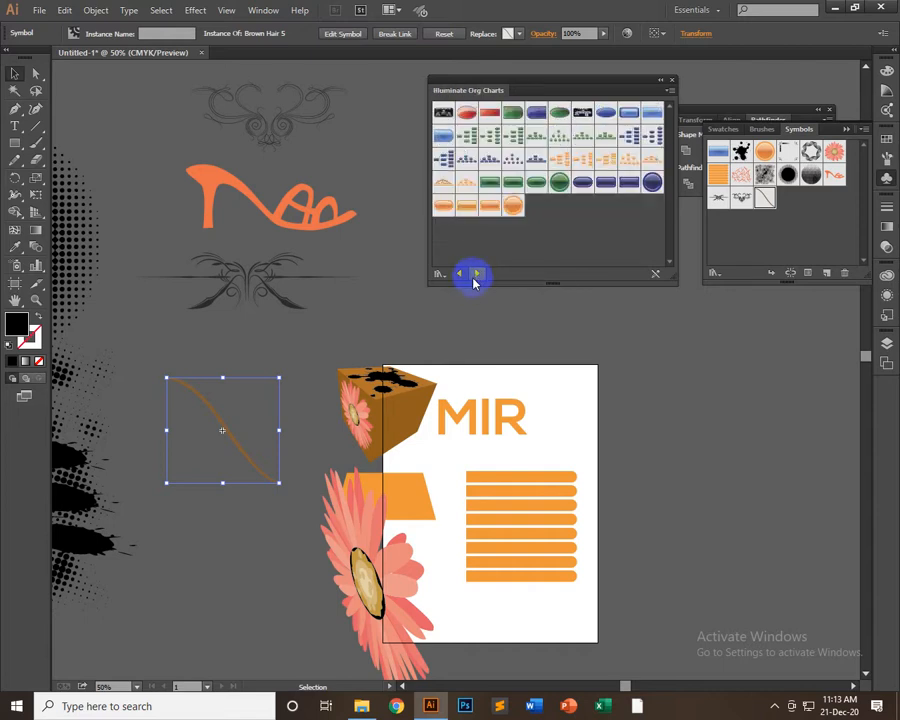
{"action": "left_click", "coordinate": [476, 274]}
{"action": "left_click", "coordinate": [476, 274]}
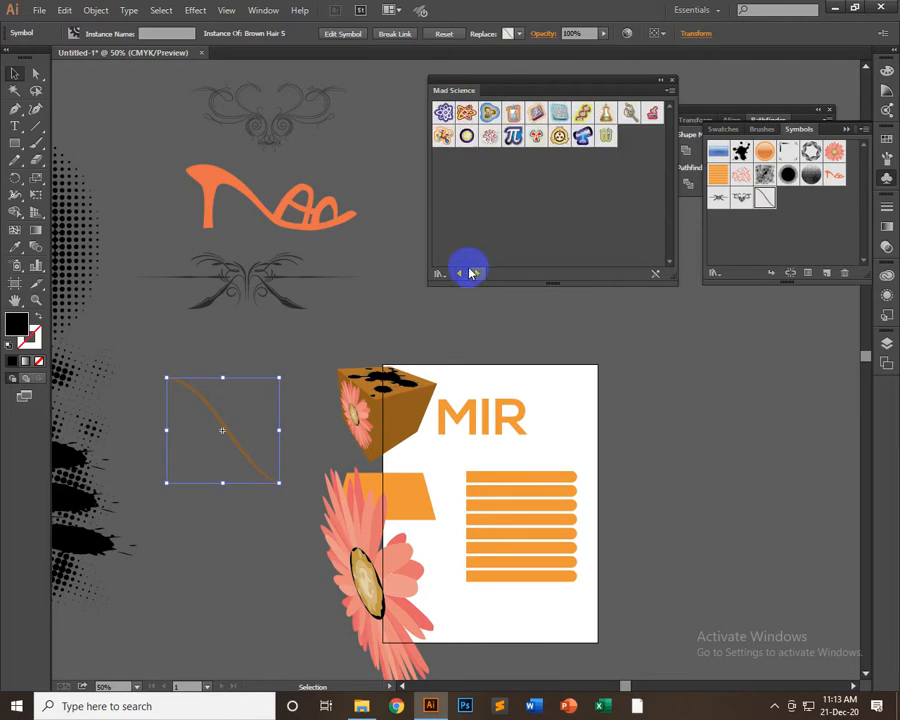
{"action": "left_click", "coordinate": [462, 274]}
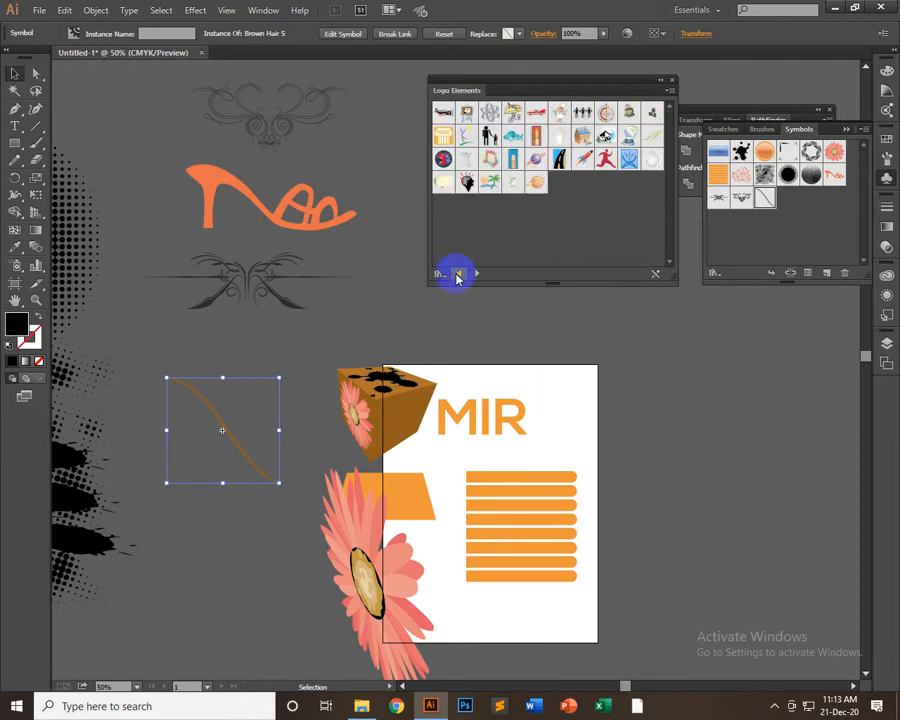
{"action": "left_click", "coordinate": [458, 275]}
{"action": "left_click_drag", "start_coordinate": [582, 113], "coordinate": [828, 492]}
{"action": "left_click", "coordinate": [624, 442]}
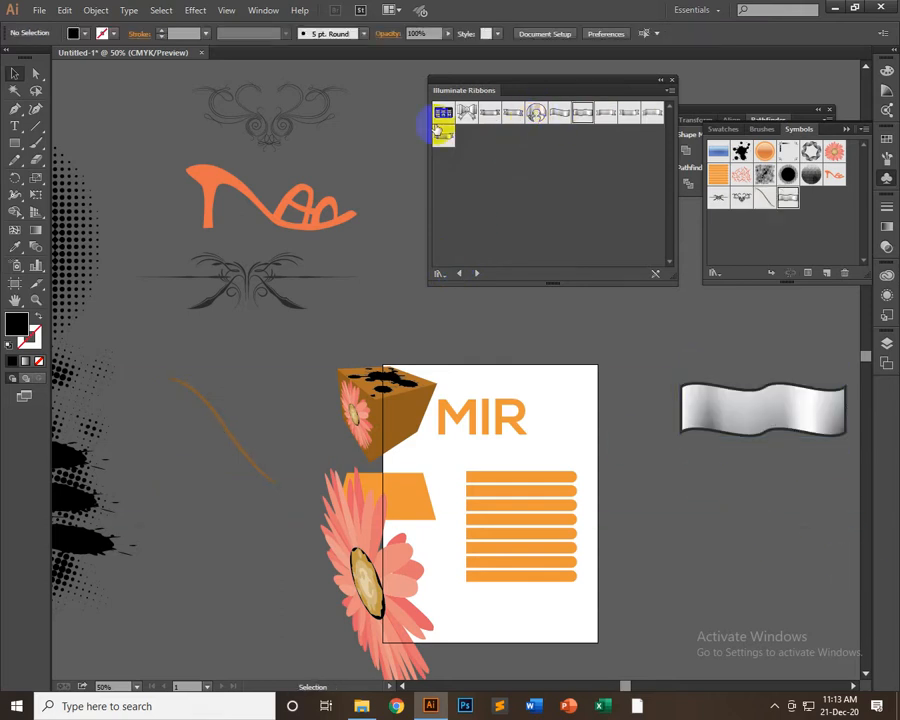
- Browse the symbol libraries to Nature and place its Scorpion symbol below the silver ribbon
{"action": "left_click", "coordinate": [478, 274]}
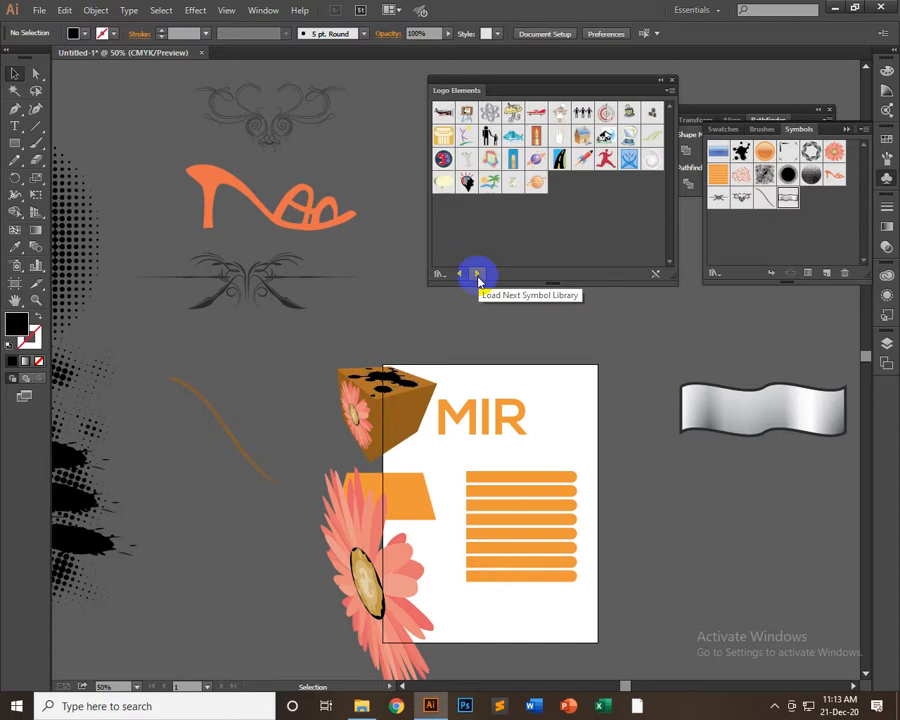
{"action": "left_click", "coordinate": [478, 274]}
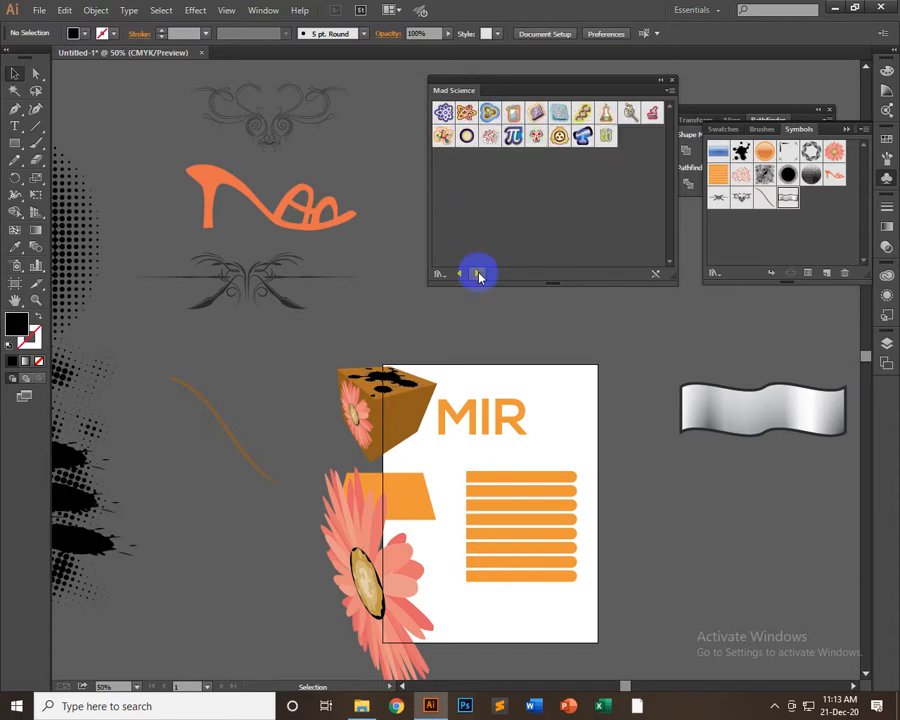
{"action": "left_click", "coordinate": [478, 274]}
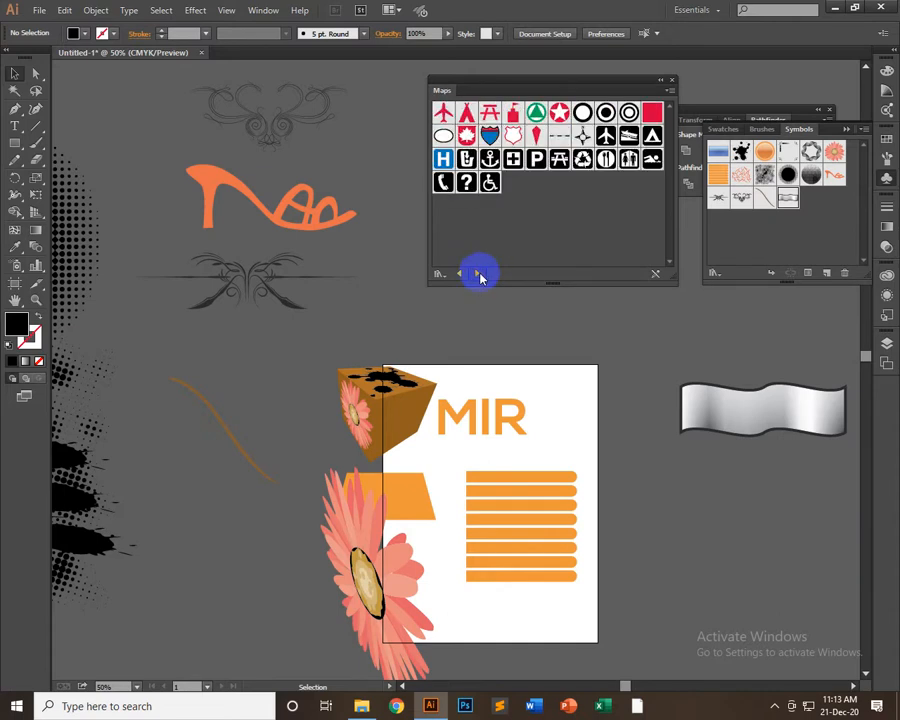
{"action": "left_click", "coordinate": [478, 274]}
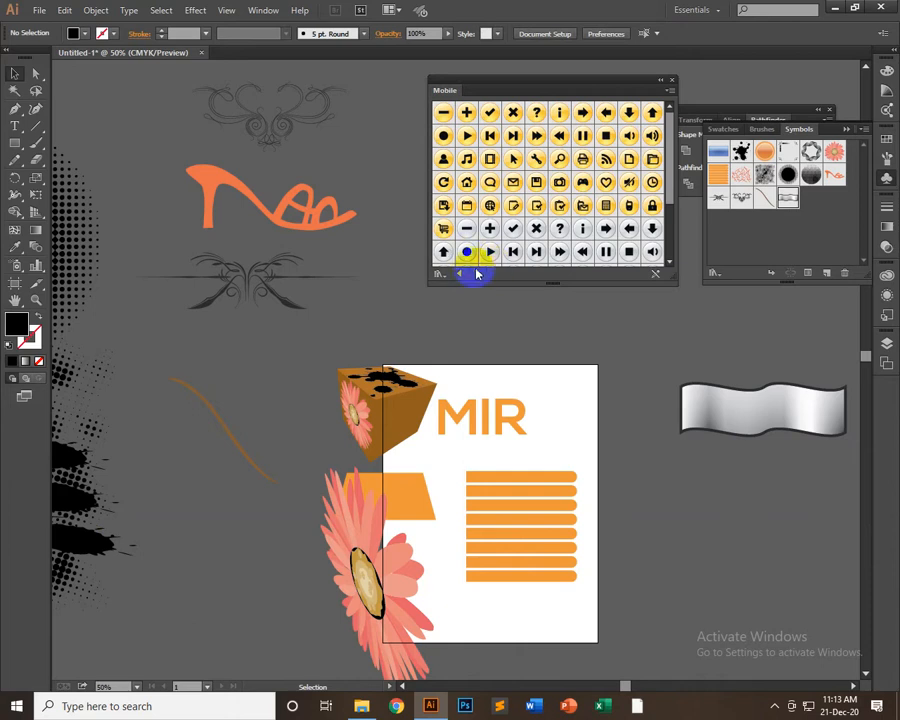
{"action": "left_click", "coordinate": [478, 274]}
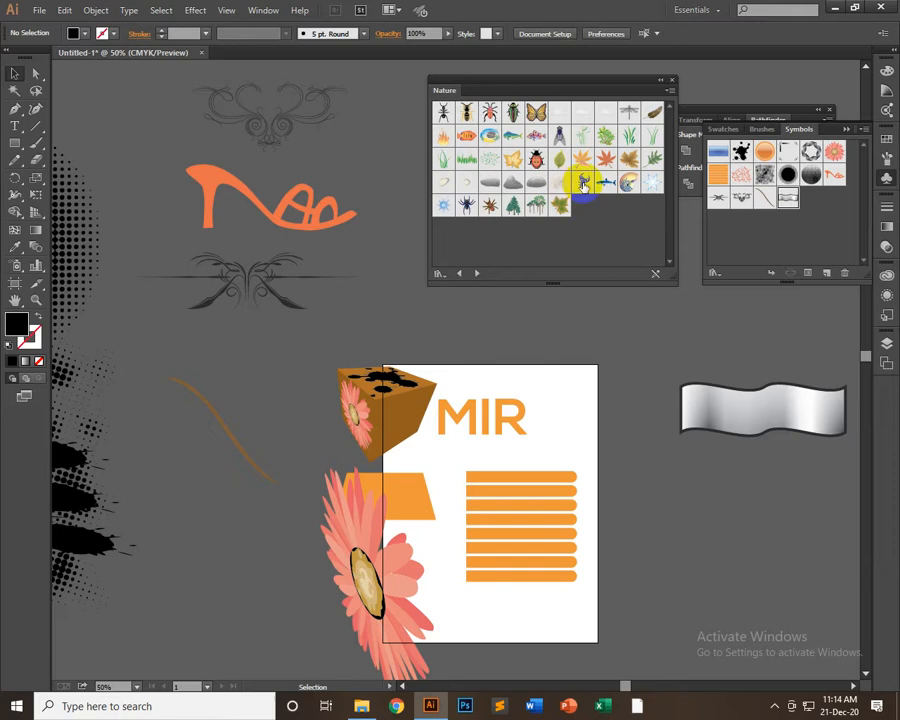
{"action": "left_click_drag", "start_coordinate": [583, 185], "coordinate": [791, 634]}
{"action": "left_click", "coordinate": [819, 512]}
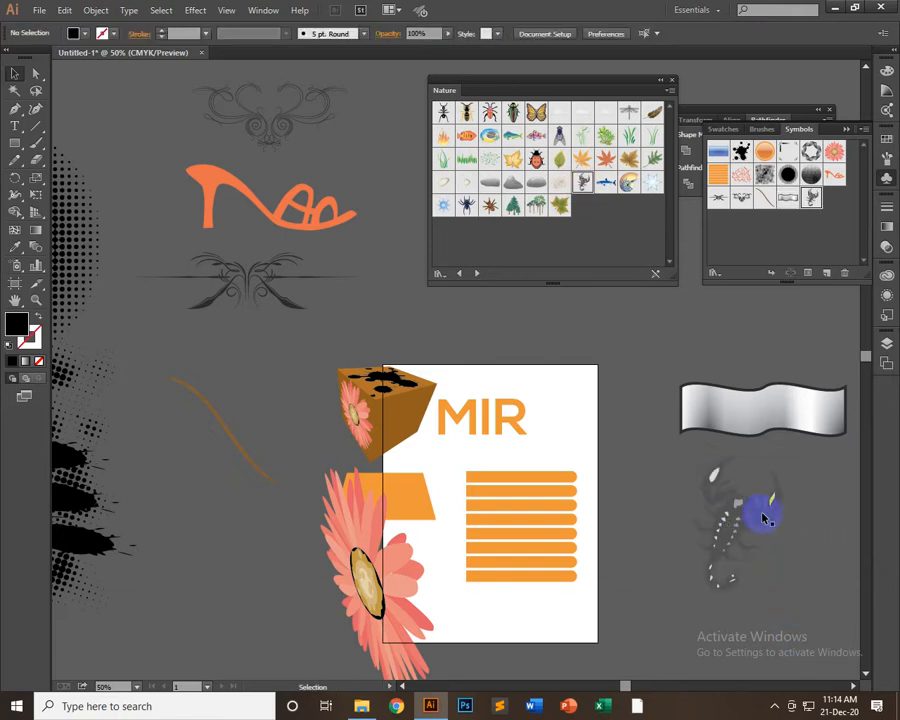
- Move the scorpion onto the artboard's corner beside the MIR text, and place the blue shark symbol from the Nature library below the ribbon
{"action": "left_click_drag", "start_coordinate": [731, 511], "coordinate": [668, 504]}
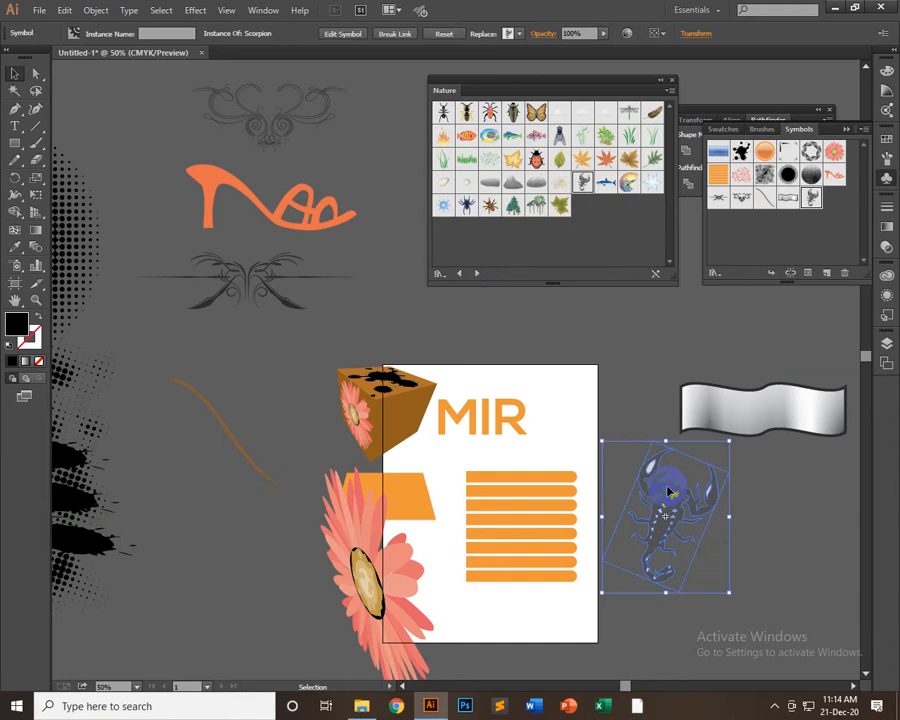
{"action": "left_click_drag", "start_coordinate": [621, 436], "coordinate": [531, 308]}
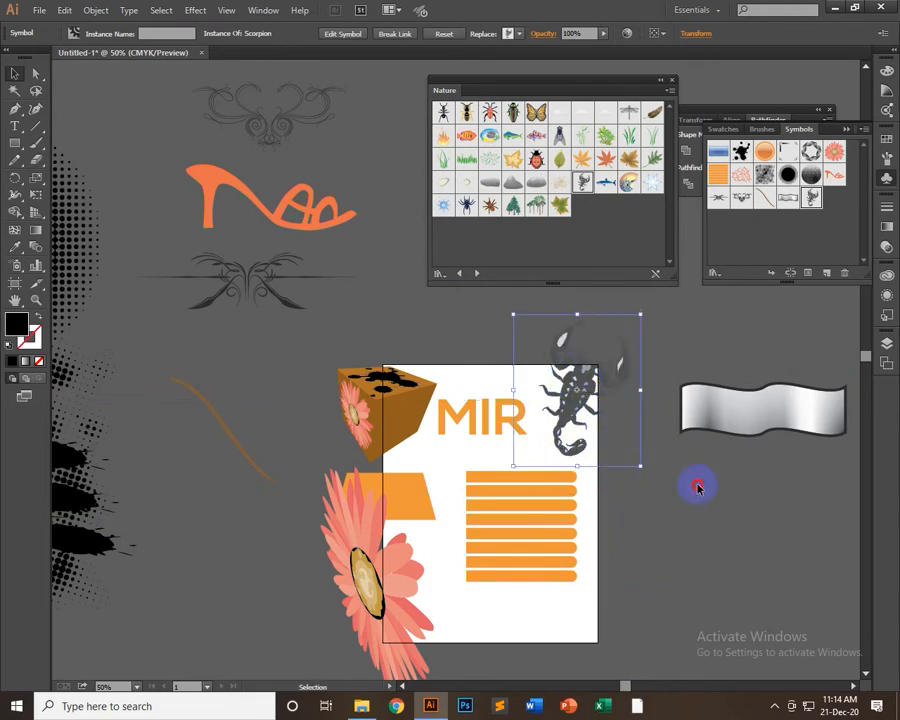
{"action": "left_click", "coordinate": [700, 482]}
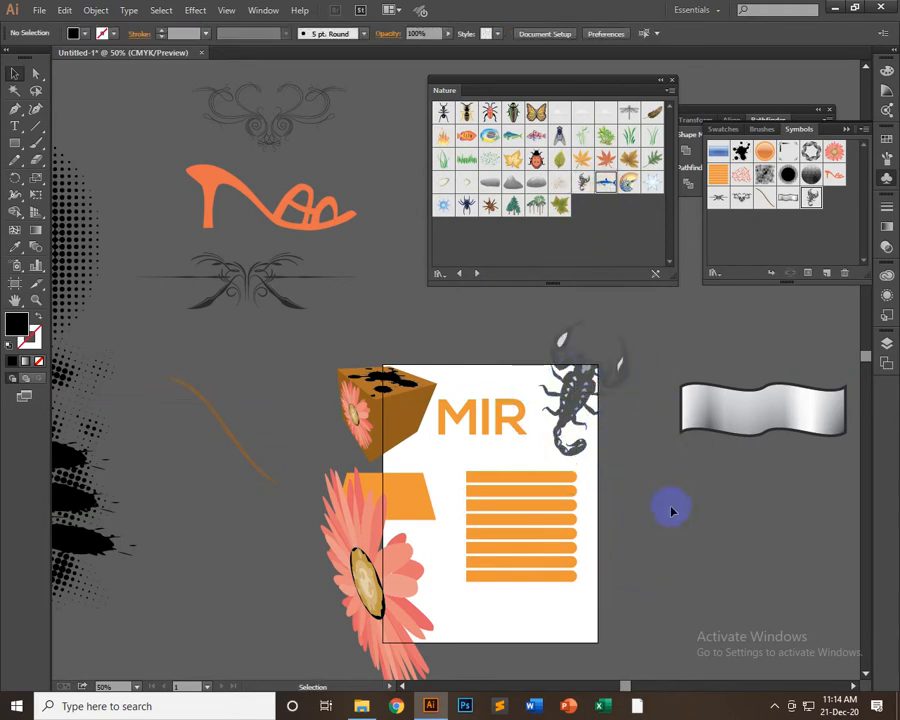
{"action": "left_click_drag", "start_coordinate": [672, 511], "coordinate": [672, 508]}
{"action": "left_click", "coordinate": [673, 568]}
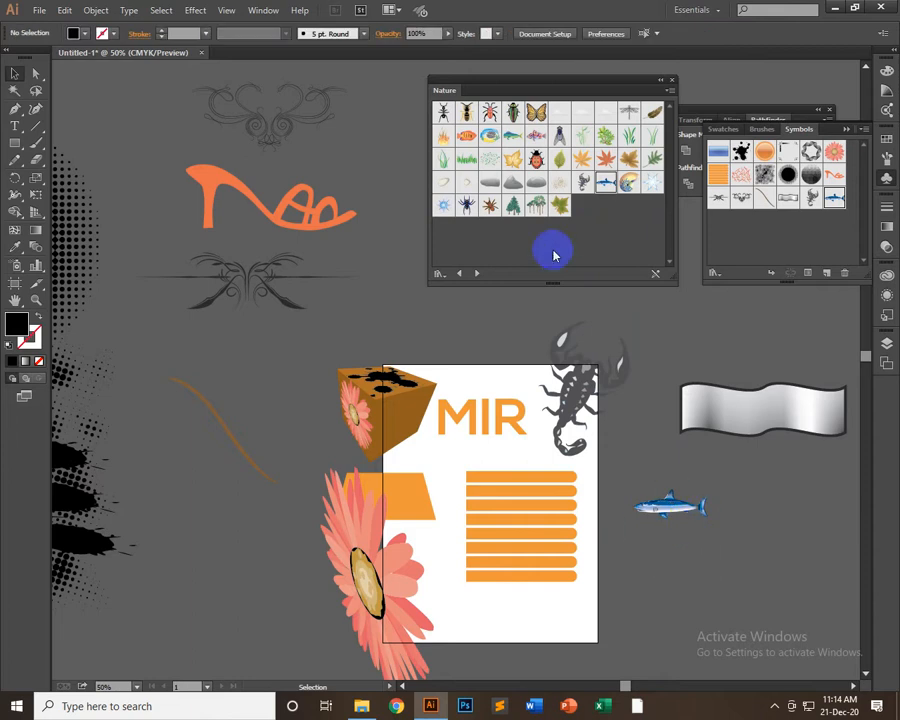
- Load the Regal Vector Pack library and place an enlarged Regal Vector Pack 13 wings symbol between the black splatters and the flower
{"action": "left_click", "coordinate": [478, 274]}
{"action": "left_click", "coordinate": [478, 274]}
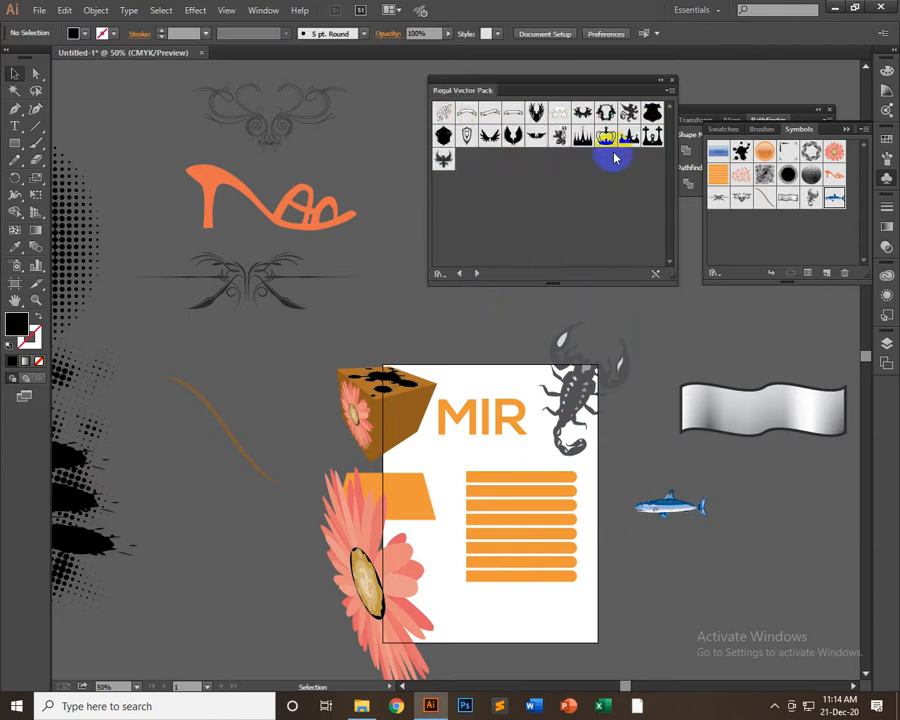
{"action": "left_click_drag", "start_coordinate": [491, 138], "coordinate": [170, 457]}
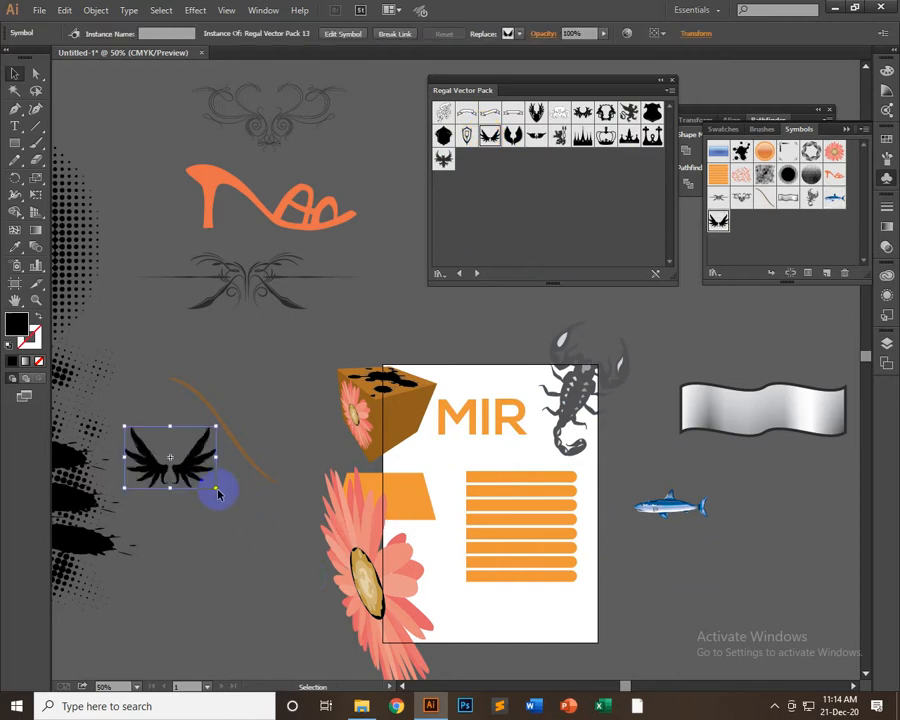
{"action": "left_click_drag", "start_coordinate": [216, 488], "coordinate": [301, 541]}
{"action": "left_click", "coordinate": [204, 516]}
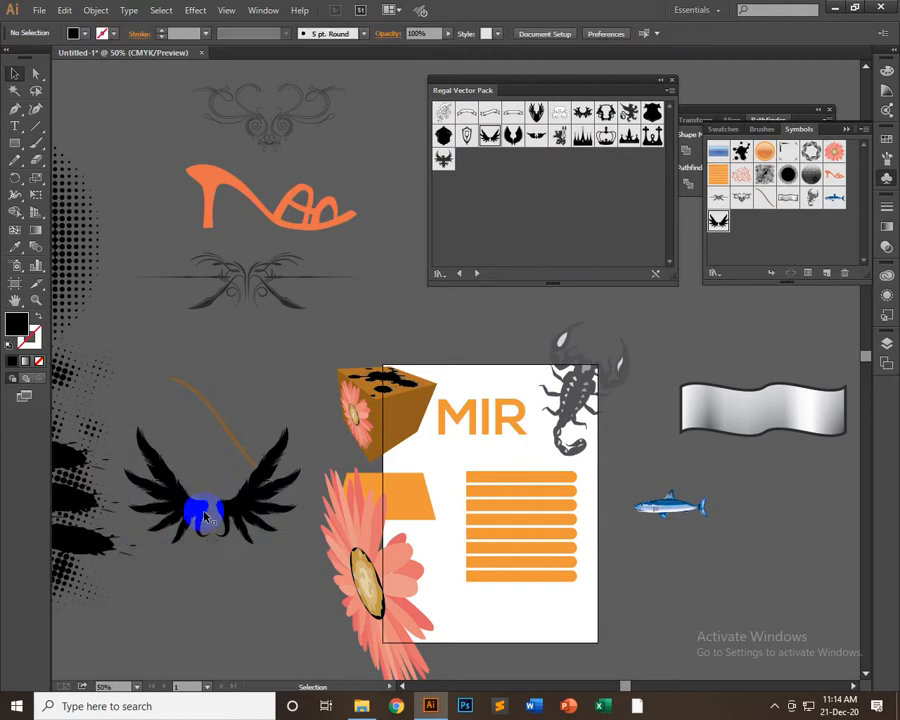
- Place the Regal Vector Pack 05 winged crest directly below the florid ornament under the shoe
{"action": "left_click_drag", "start_coordinate": [540, 110], "coordinate": [231, 370]}
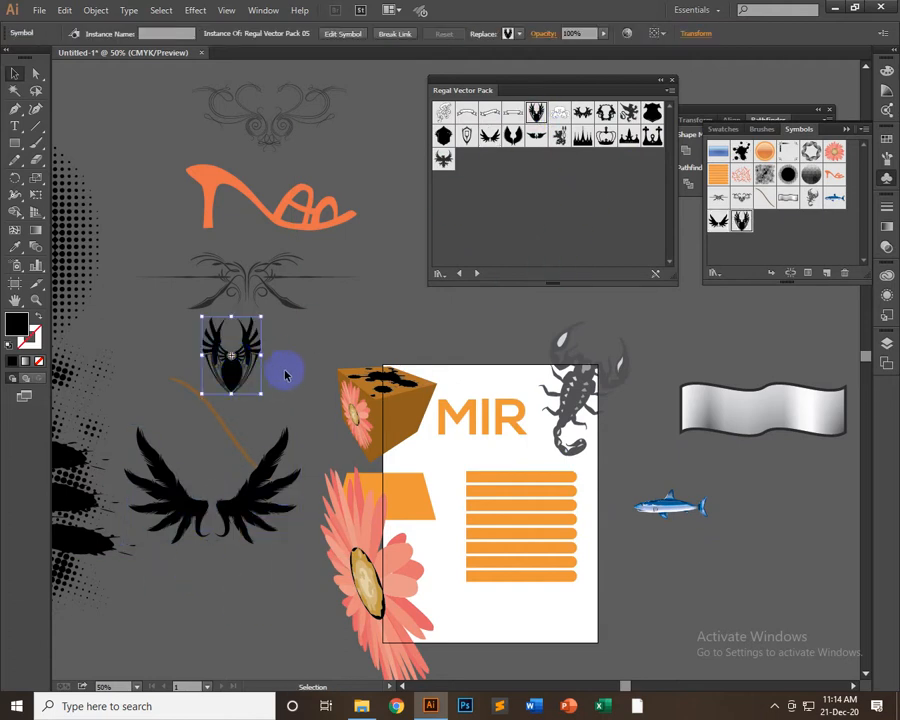
{"action": "left_click", "coordinate": [285, 374]}
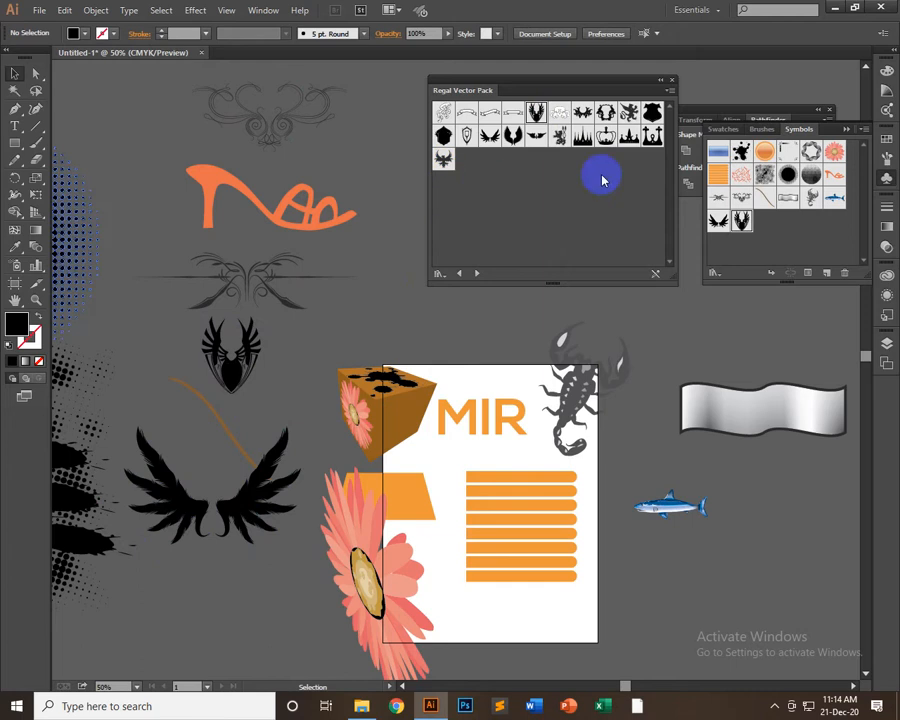
- Browse the remaining symbol libraries from Retro through Web Icons, and close the library
{"action": "left_click", "coordinate": [476, 274]}
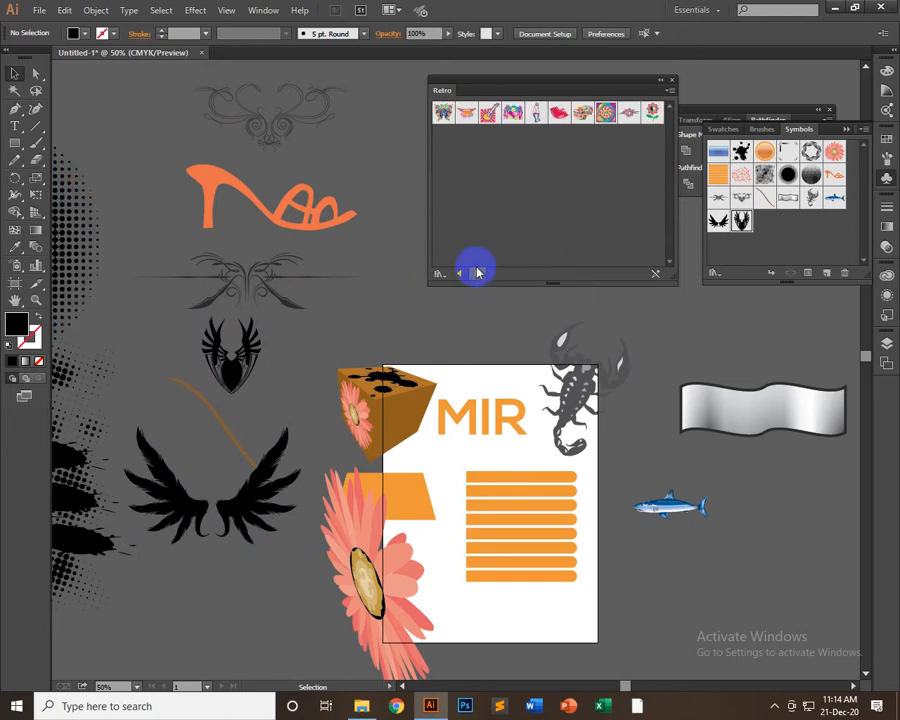
{"action": "left_click", "coordinate": [478, 274]}
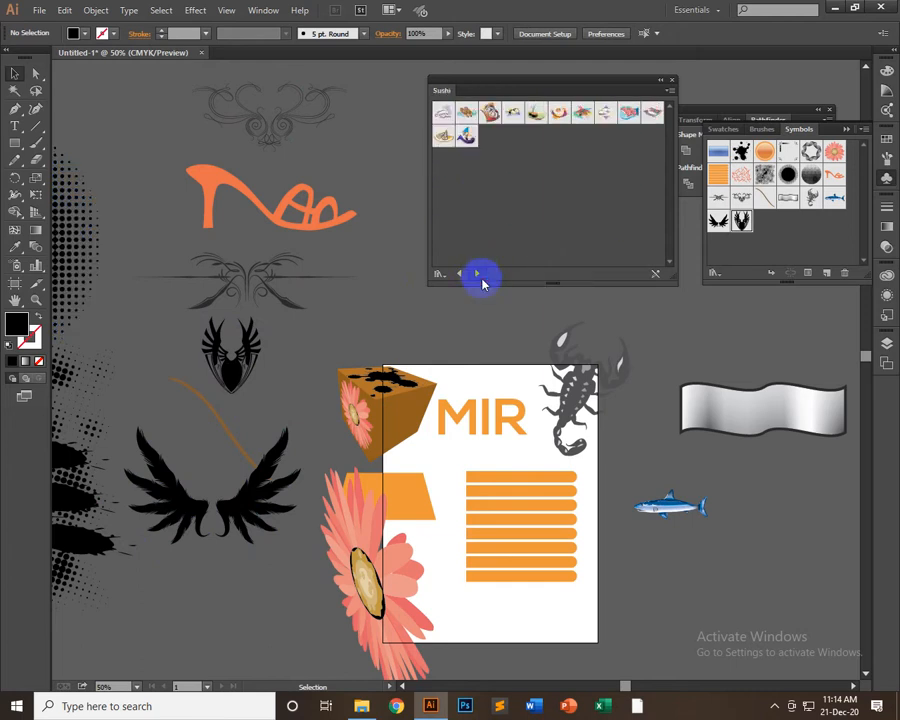
{"action": "left_click", "coordinate": [478, 274]}
{"action": "left_click", "coordinate": [478, 274]}
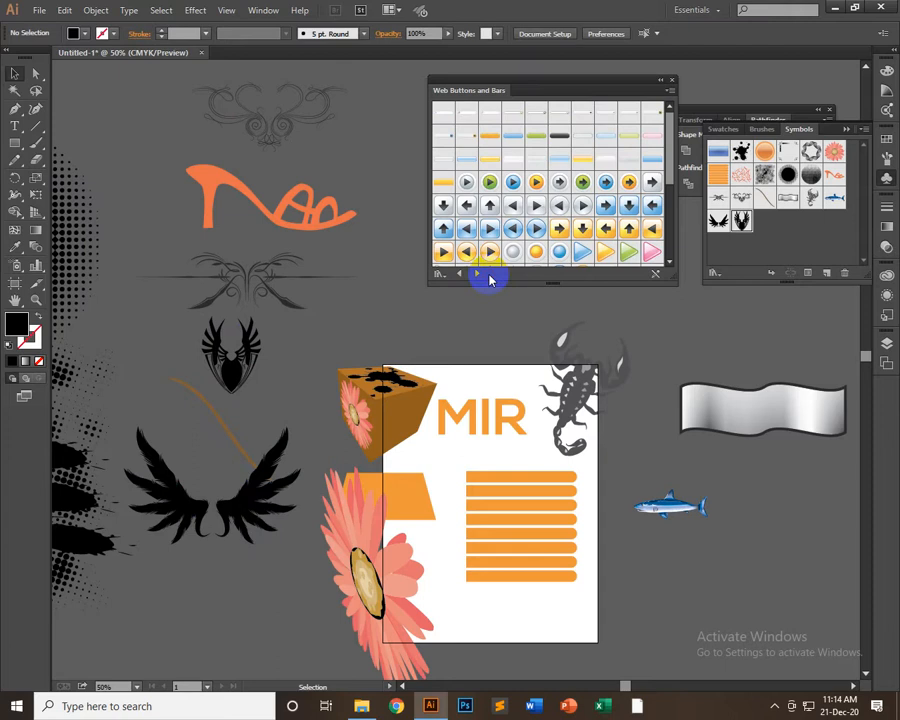
{"action": "left_click", "coordinate": [475, 276]}
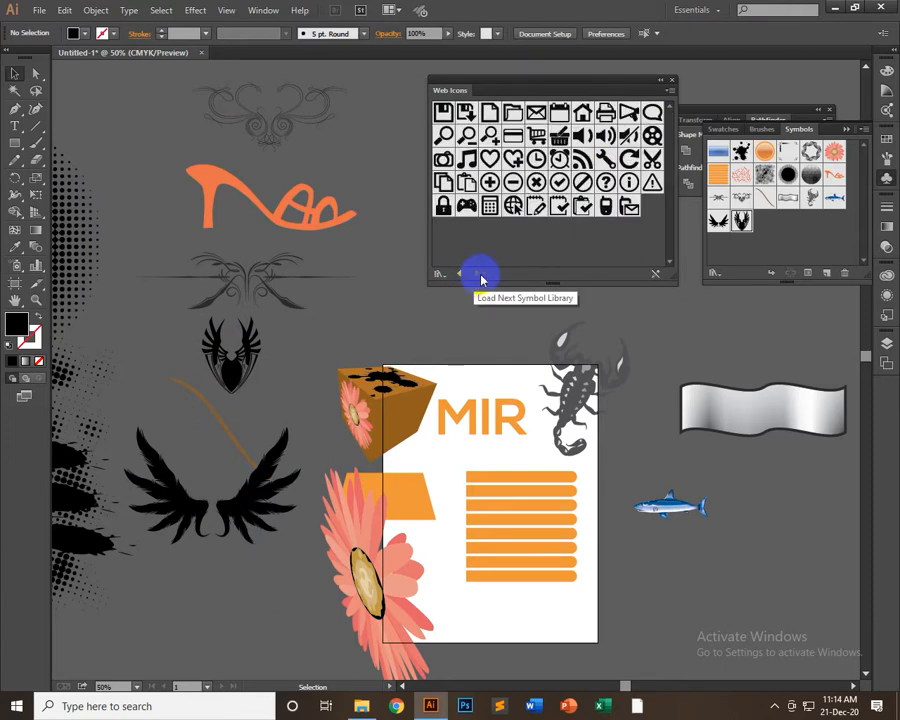
{"action": "left_click", "coordinate": [674, 81]}
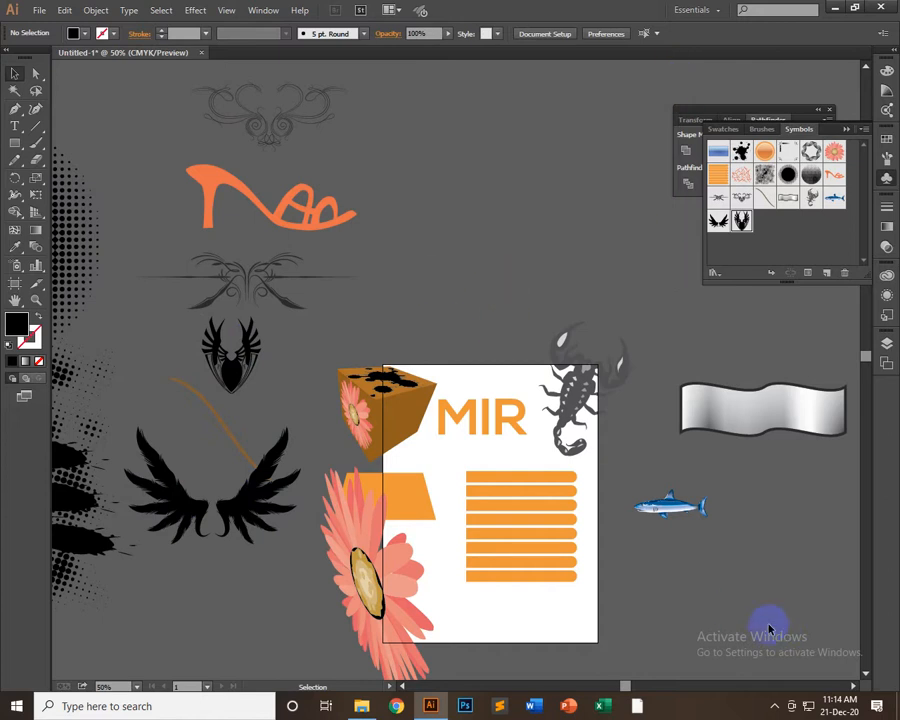
- Delete the wings, the winged crest and the brown hair strand from the area beside the artboard
{"action": "scroll", "coordinate": [635, 600], "scroll_direction": "down", "scroll_amount": 2}
{"action": "scroll", "coordinate": [416, 641], "scroll_direction": "down", "scroll_amount": 2}
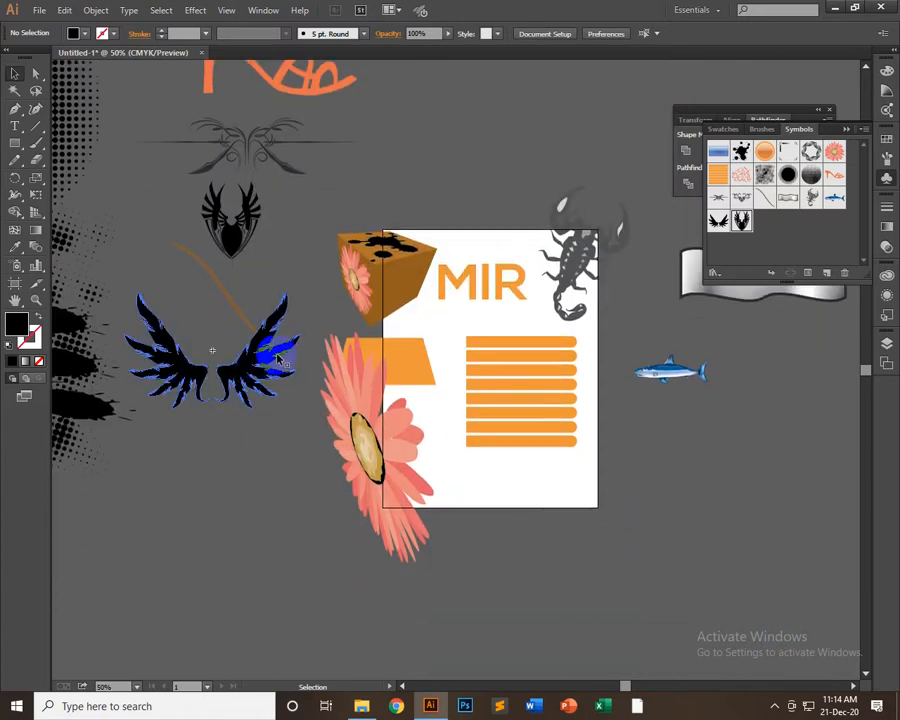
{"action": "left_click_drag", "start_coordinate": [275, 355], "coordinate": [372, 478]}
{"action": "key", "text": "ctrl+z"}
{"action": "key", "text": "ctrl+z"}
{"action": "key", "text": "ctrl+z"}
{"action": "key", "text": "ctrl+z"}
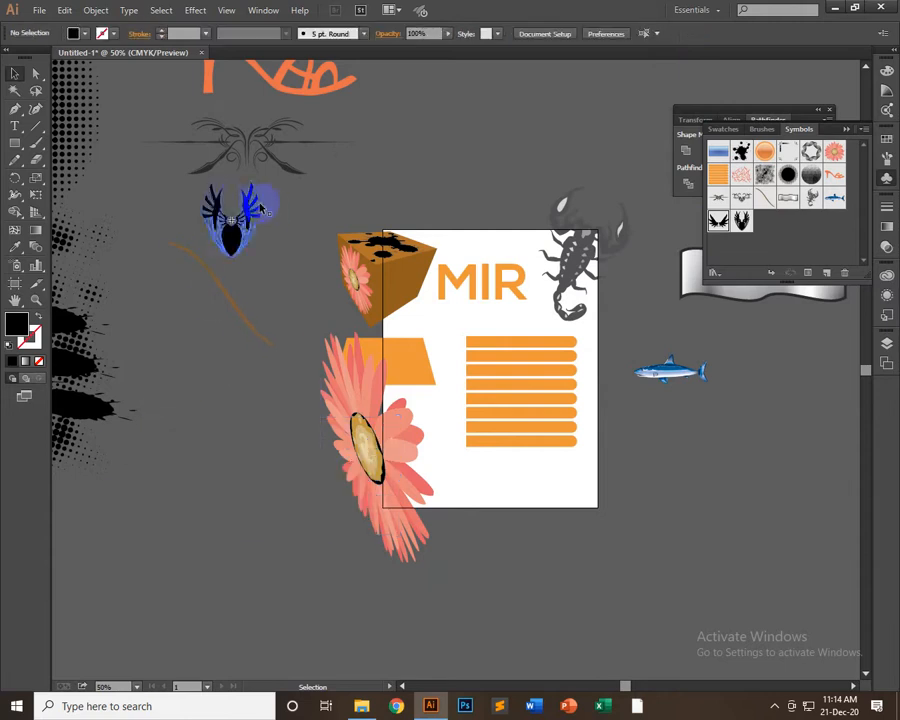
{"action": "scroll", "coordinate": [449, 110], "scroll_direction": "up", "scroll_amount": 2}
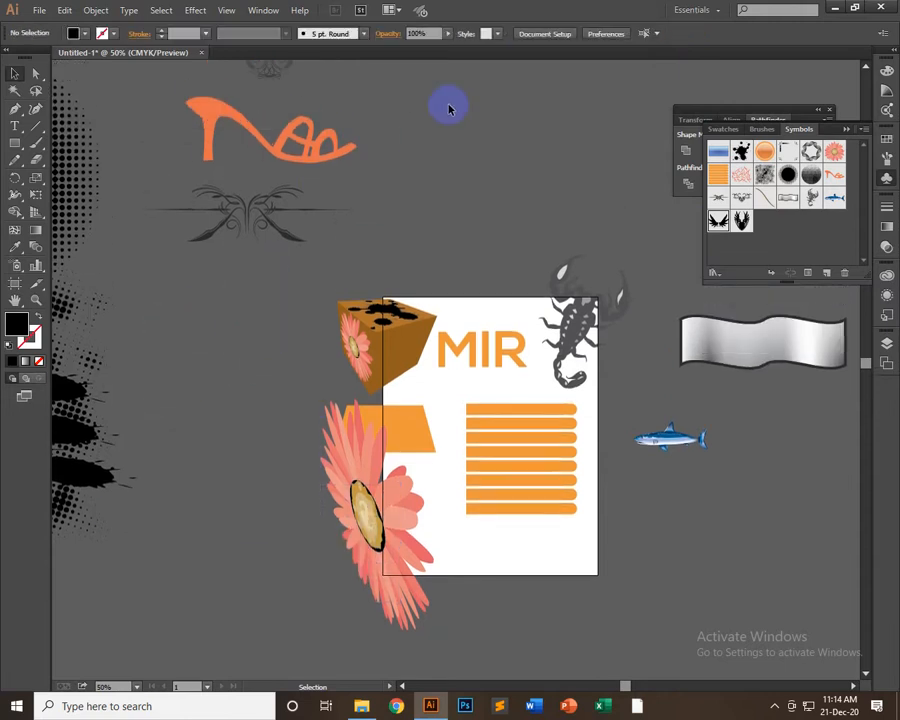
- Delete the shoe, both florid ornaments and the large pink flower overlapping the artboard
{"action": "key", "text": "ctrl+z"}
{"action": "scroll", "coordinate": [338, 115], "scroll_direction": "up", "scroll_amount": 2}
{"action": "key", "text": "ctrl+z"}
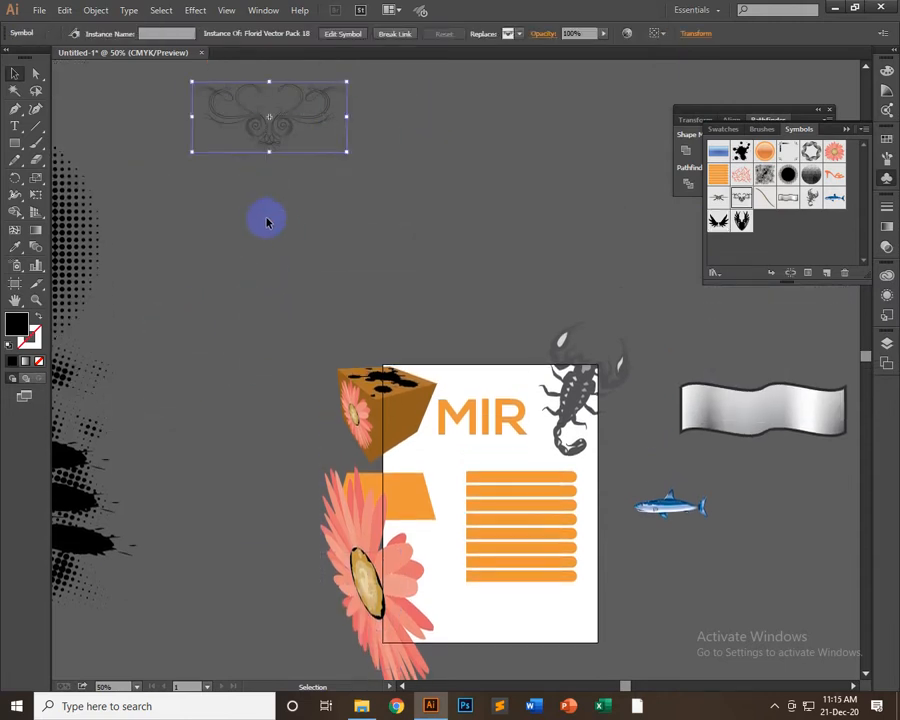
{"action": "key", "text": "ctrl+z"}
{"action": "left_click_drag", "start_coordinate": [380, 592], "coordinate": [211, 427]}
{"action": "key", "text": "Delete"}
- Move the orange trapezoid off the artboard and the 3D box onto it, next to the striped bars
{"action": "left_click_drag", "start_coordinate": [378, 524], "coordinate": [262, 530]}
{"action": "left_click_drag", "start_coordinate": [400, 414], "coordinate": [445, 524]}
{"action": "key", "text": "ctrl+minus"}
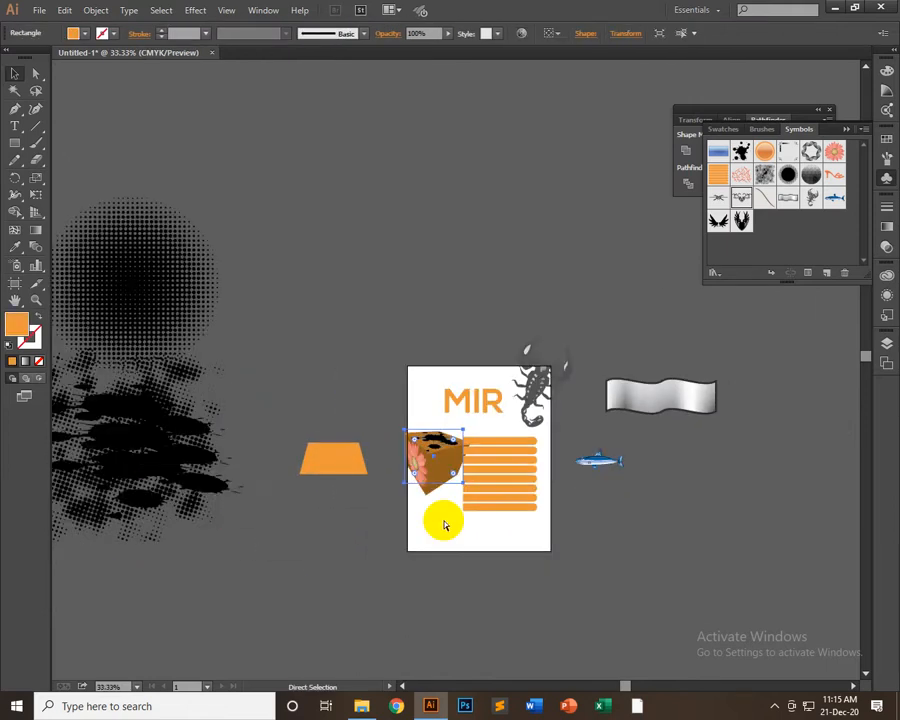
- Move the orange striped symbol away from the 3D box so the two no longer overlap
{"action": "key", "text": "ctrl+plus"}
{"action": "key", "text": "ctrl+plus"}
{"action": "key", "text": "ctrl+plus"}
{"action": "key", "text": "ctrl+plus"}
{"action": "key", "text": "space"}
{"action": "left_click_drag", "start_coordinate": [501, 516], "coordinate": [341, 100]}
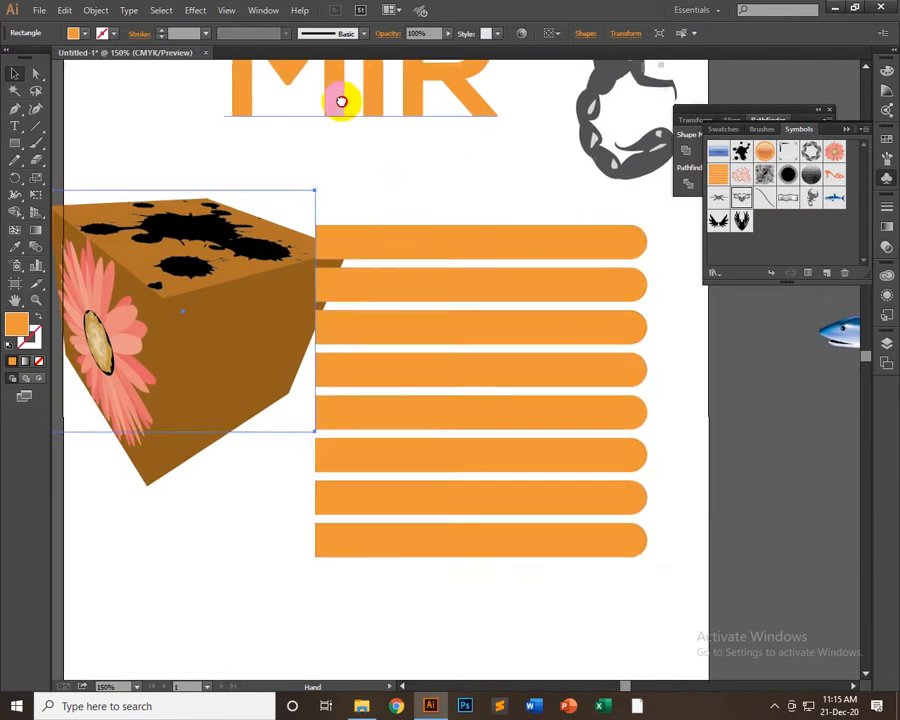
{"action": "left_click_drag", "start_coordinate": [400, 236], "coordinate": [649, 308]}
- Reposition the 3D box inside the artboard in the free space beside the orange stripes
{"action": "key", "text": "space"}
{"action": "left_click_drag", "start_coordinate": [507, 375], "coordinate": [704, 408]}
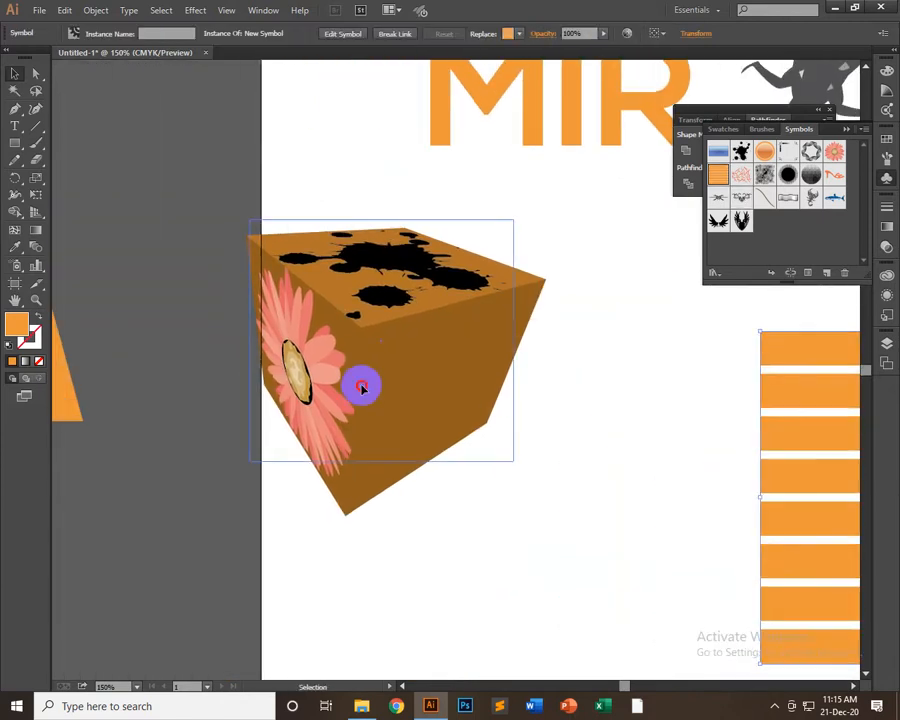
{"action": "left_click_drag", "start_coordinate": [362, 386], "coordinate": [502, 402]}
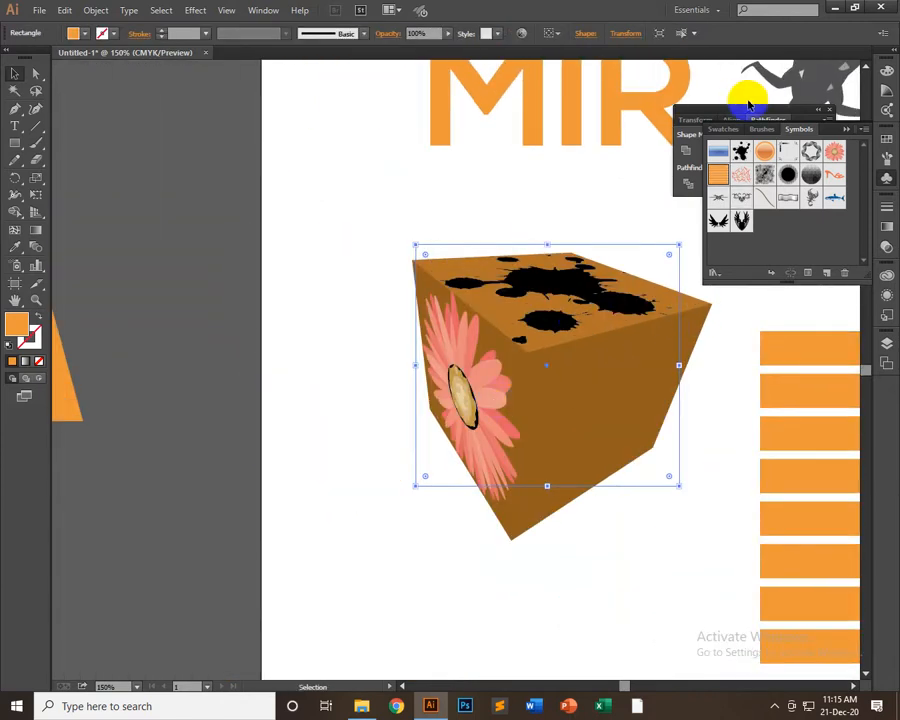
{"action": "left_click_drag", "start_coordinate": [606, 388], "coordinate": [562, 390]}
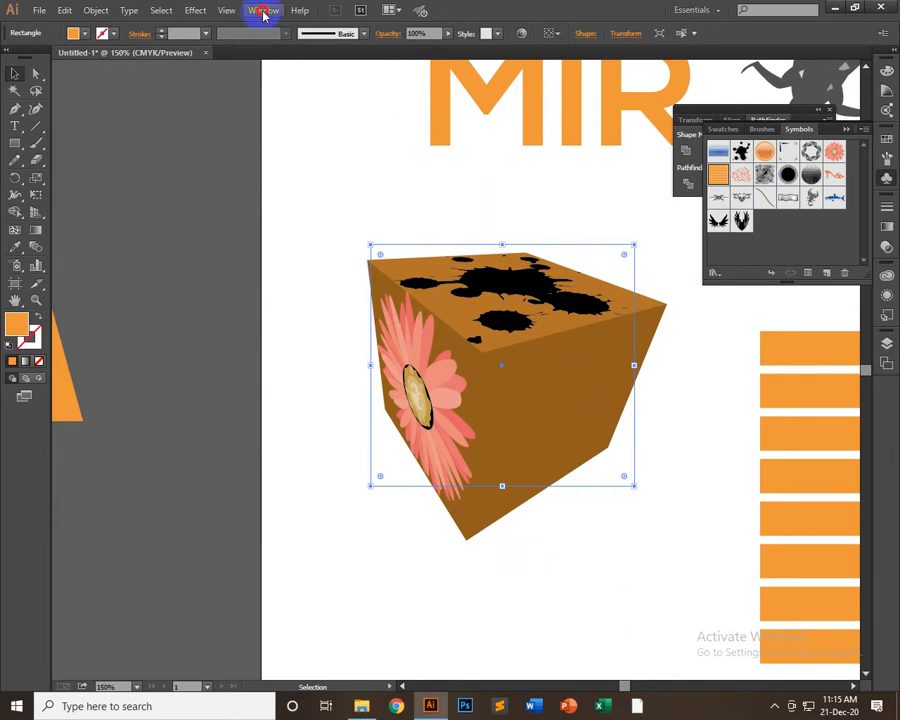
- Reopen the box's 3D Extrude & Bevel effect from its appearance attributes and turn on the preview
{"action": "left_click", "coordinate": [264, 12]}
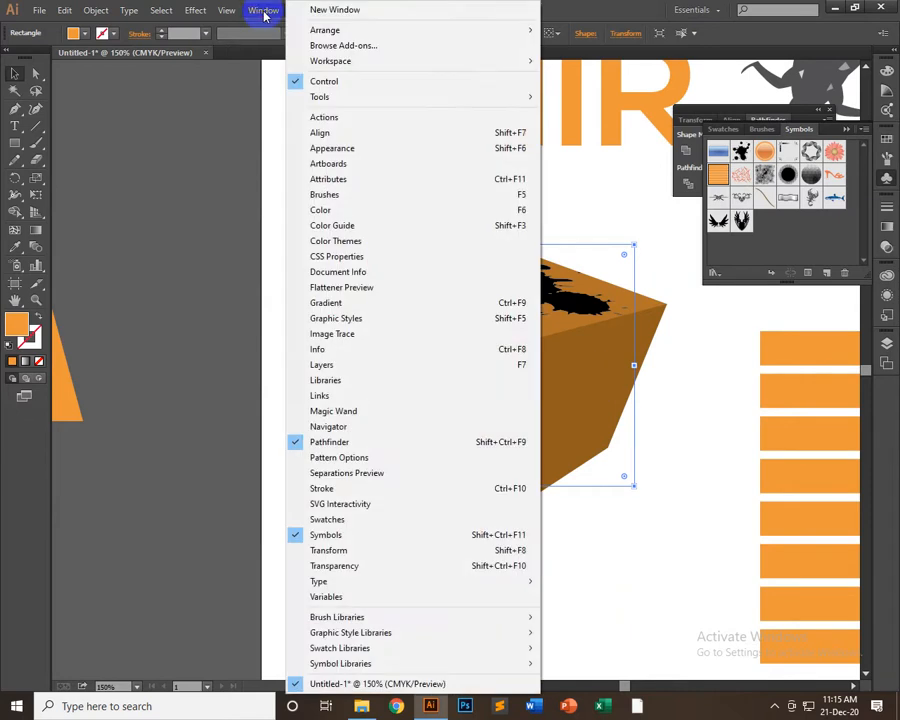
{"action": "left_click", "coordinate": [366, 149]}
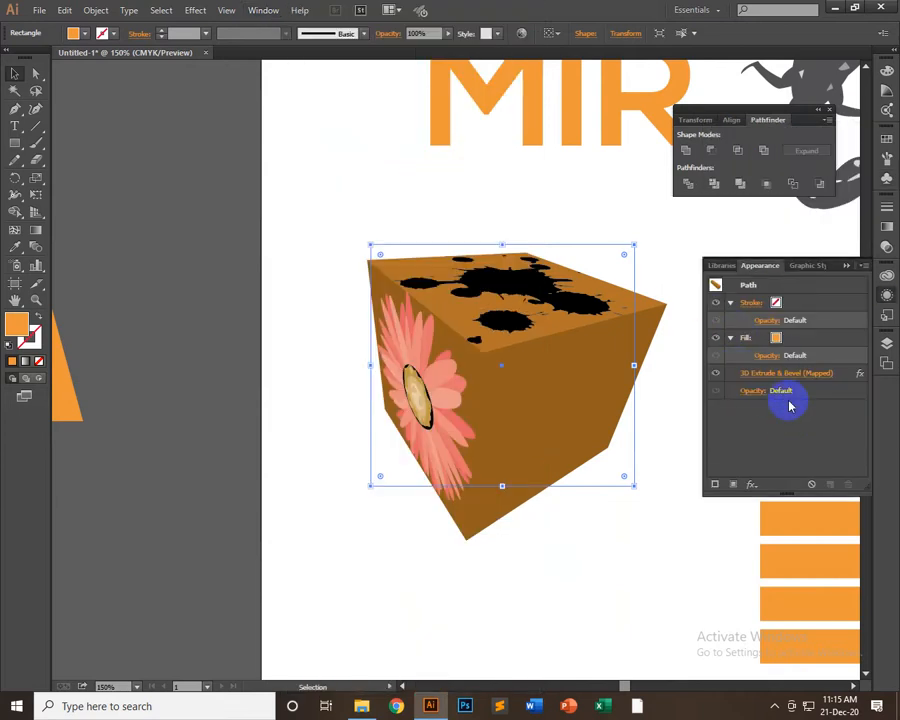
{"action": "left_click", "coordinate": [806, 375]}
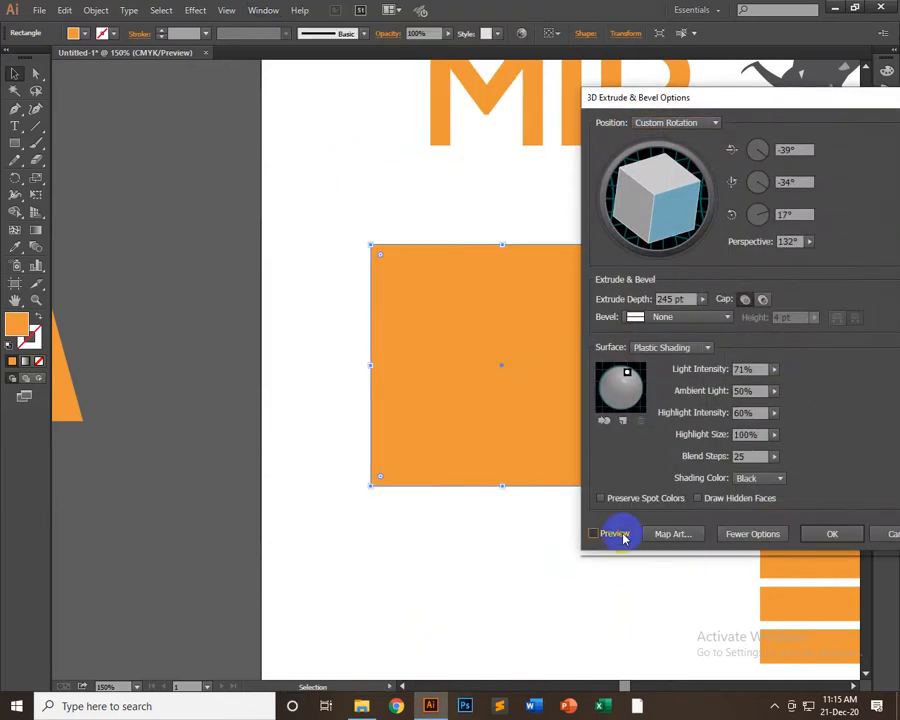
{"action": "left_click", "coordinate": [617, 534]}
{"action": "left_click_drag", "start_coordinate": [720, 98], "coordinate": [230, 114]}
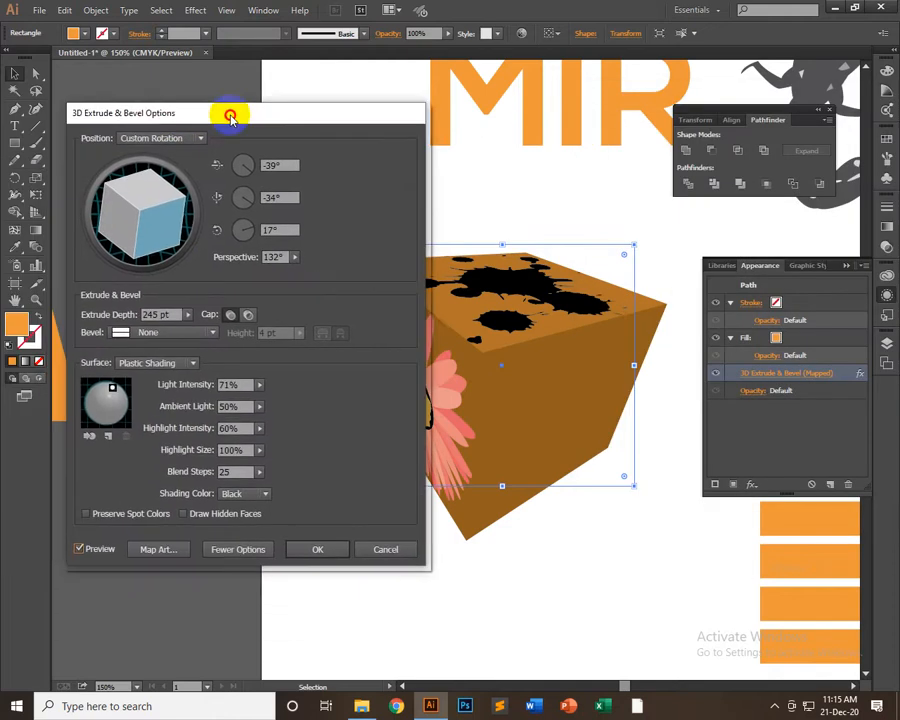
- Open the 3D box's Map Art settings and step through its six surfaces to review the mapped symbols, ending on surface 1
{"action": "left_click", "coordinate": [157, 548]}
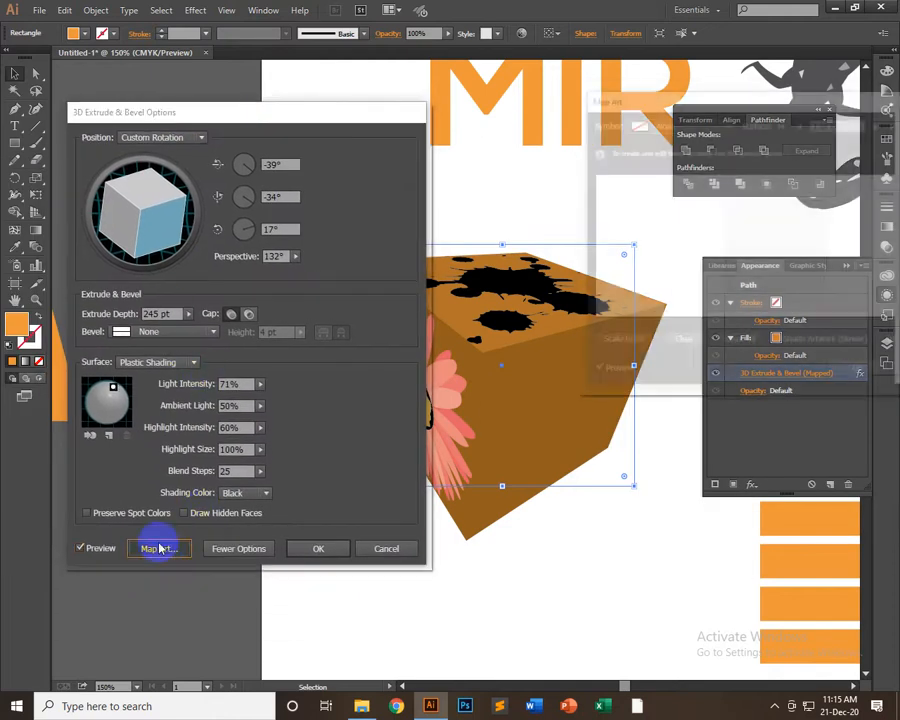
{"action": "left_click_drag", "start_coordinate": [591, 95], "coordinate": [169, 137]}
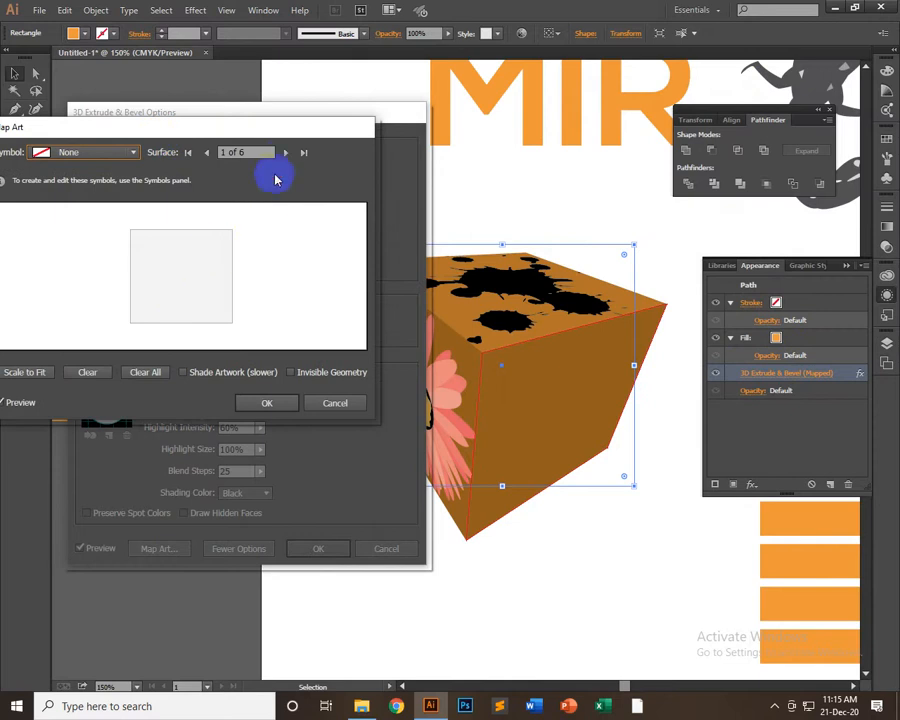
{"action": "left_click", "coordinate": [285, 152]}
{"action": "left_click", "coordinate": [285, 152]}
{"action": "left_click", "coordinate": [285, 152]}
{"action": "left_click", "coordinate": [285, 152]}
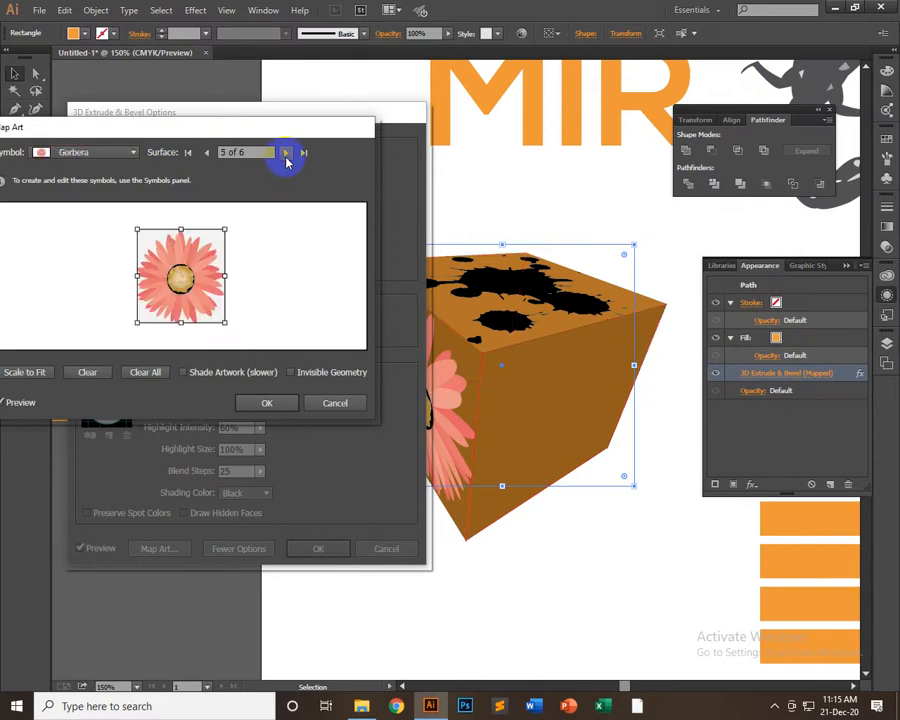
{"action": "left_click", "coordinate": [285, 152]}
{"action": "left_click", "coordinate": [222, 152]}
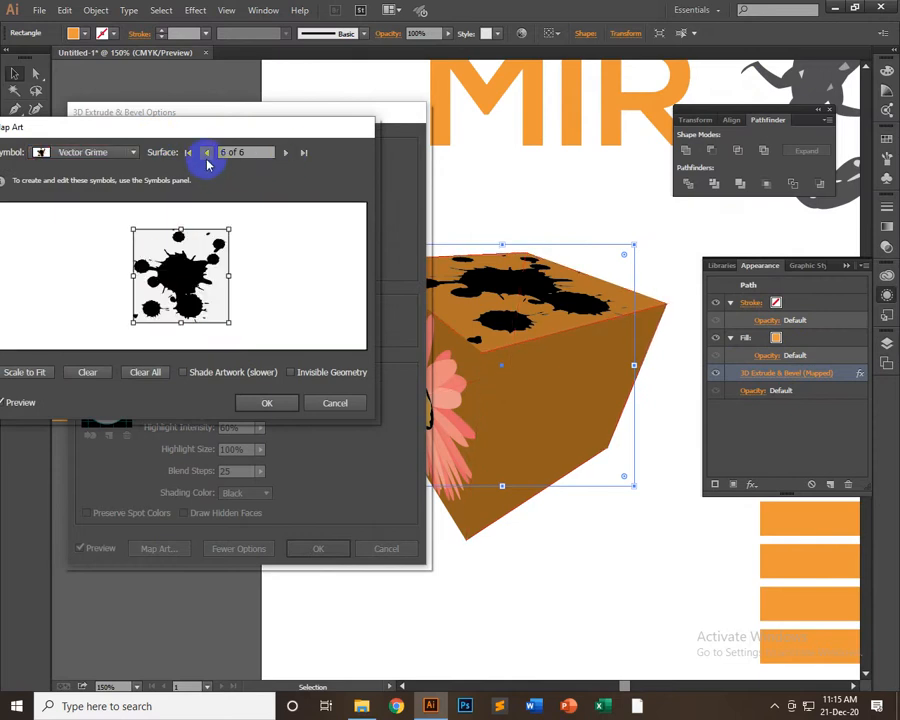
{"action": "left_click", "coordinate": [206, 152]}
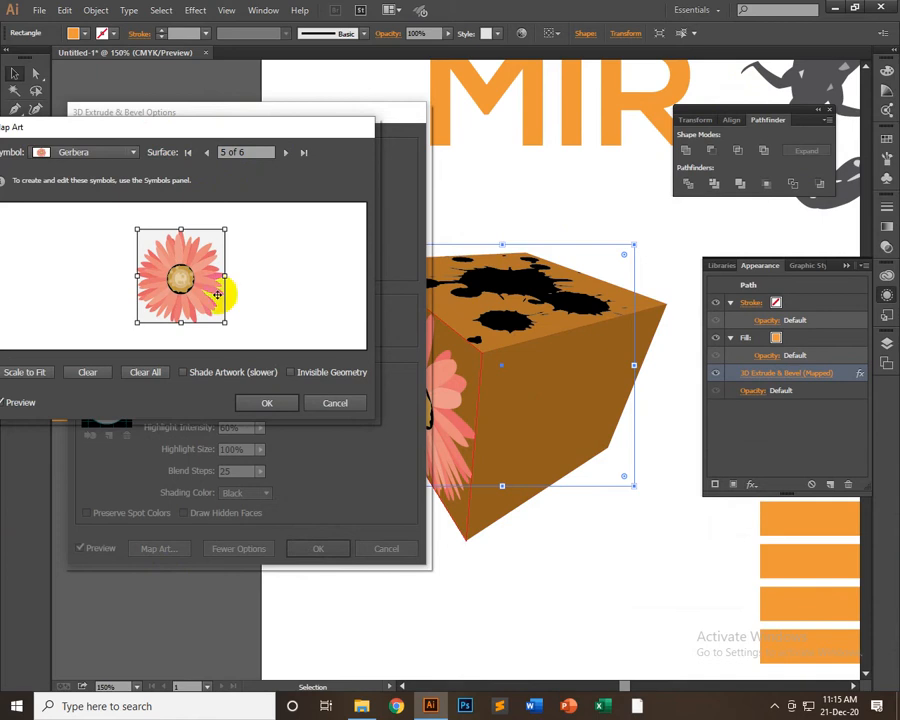
{"action": "left_click", "coordinate": [206, 153]}
{"action": "left_click", "coordinate": [207, 154]}
{"action": "left_click", "coordinate": [207, 154]}
{"action": "left_click", "coordinate": [208, 155]}
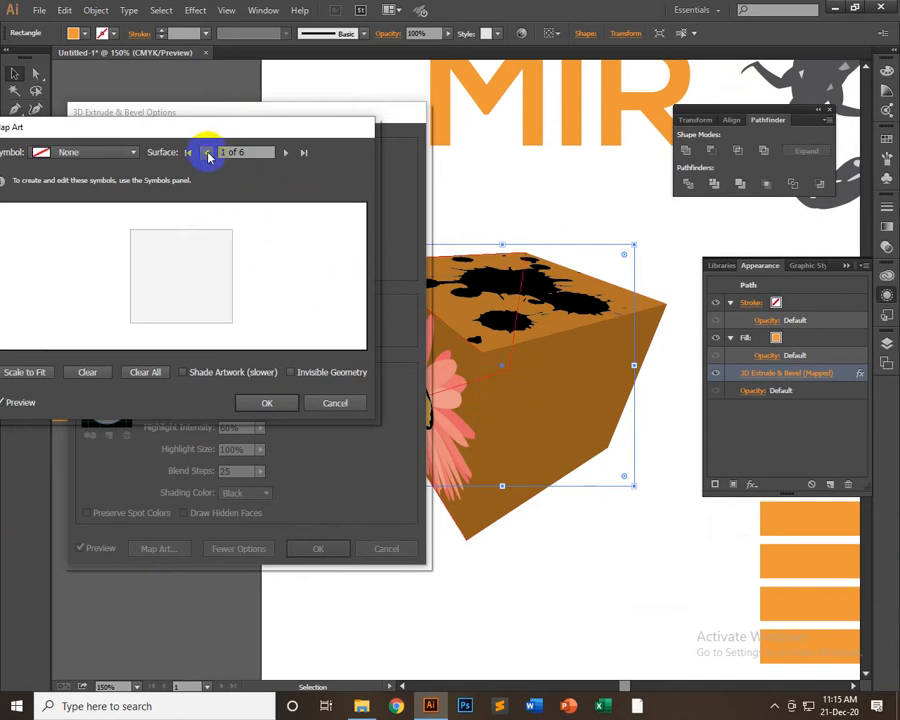
- Try mapping the striped New Symbol onto surface 1 of the box, scale it to fit, and clear it from the surface
{"action": "left_click_drag", "start_coordinate": [239, 126], "coordinate": [302, 136]}
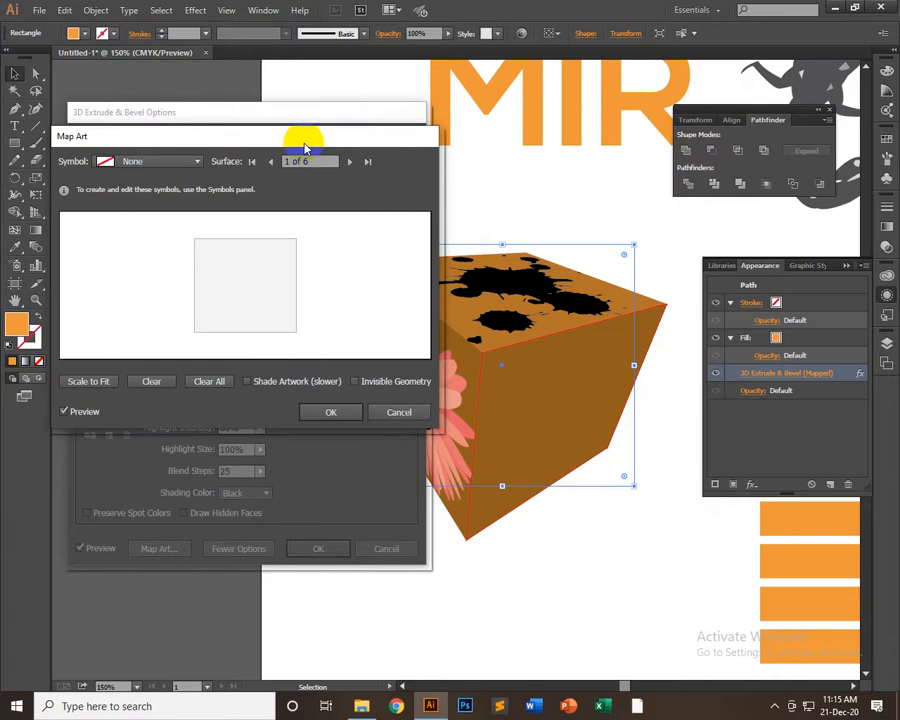
{"action": "left_click", "coordinate": [168, 162]}
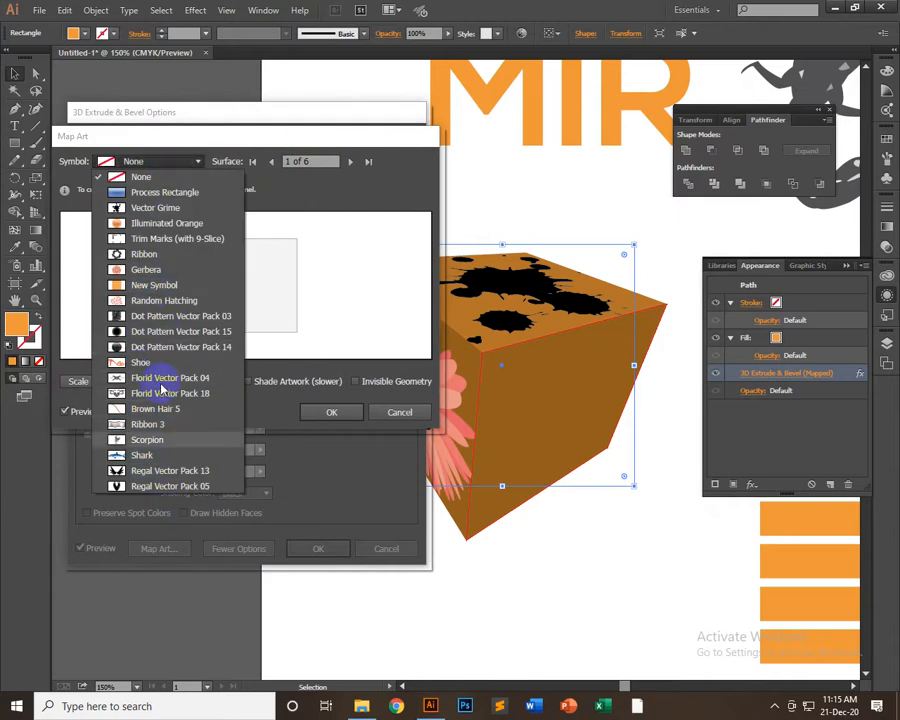
{"action": "left_click", "coordinate": [155, 286]}
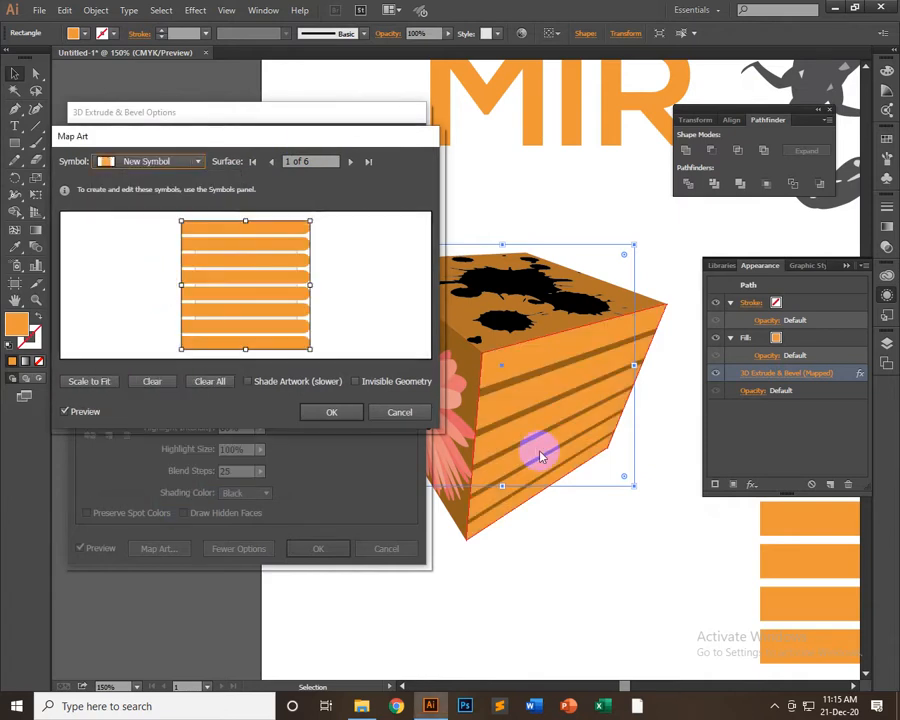
{"action": "left_click", "coordinate": [89, 381]}
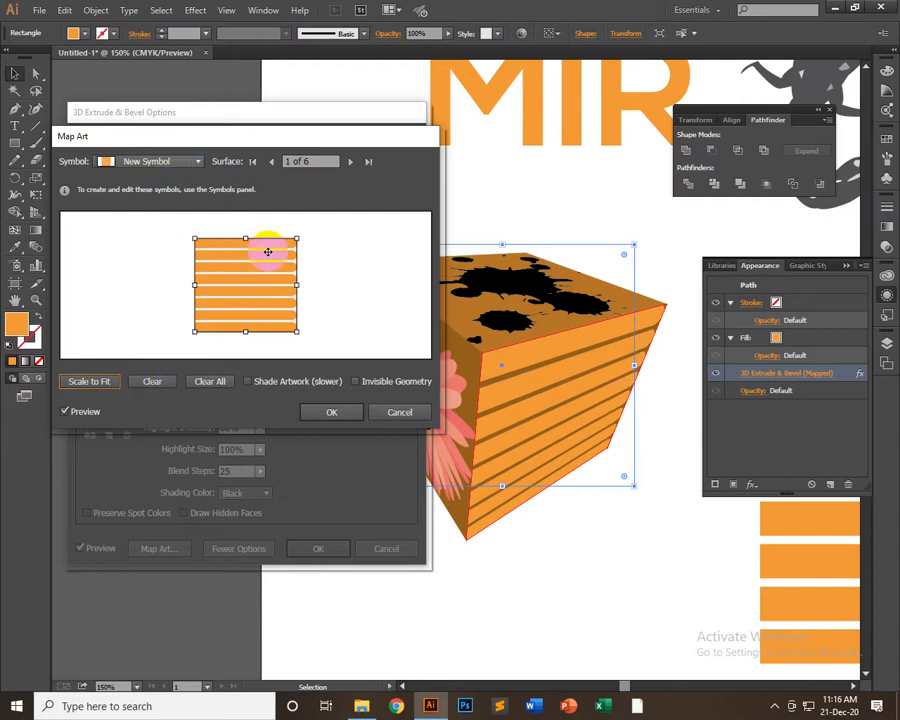
{"action": "left_click", "coordinate": [152, 387]}
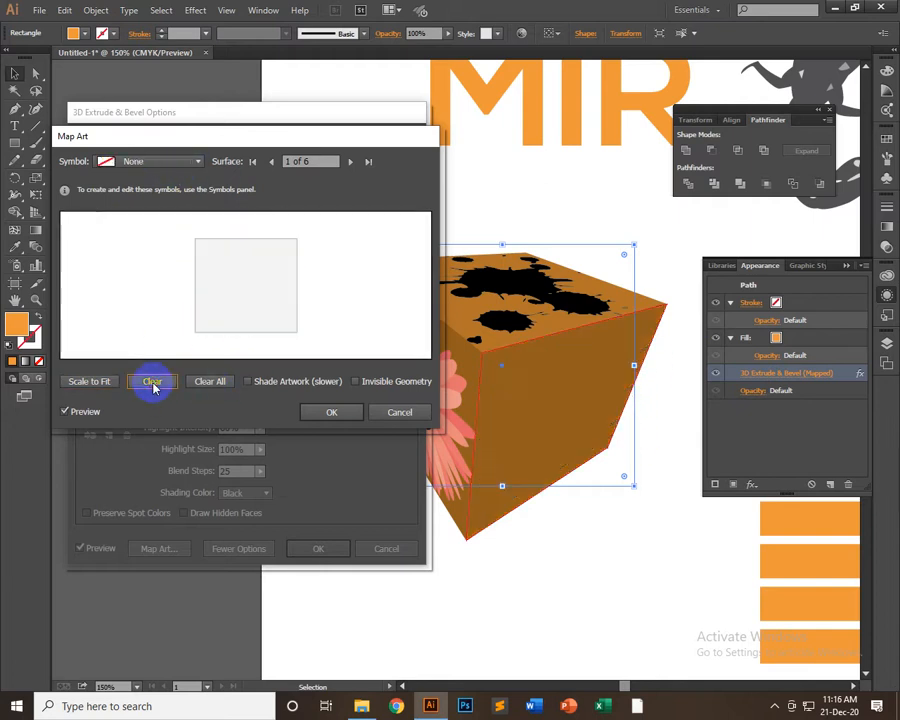
- Map the Dot Pattern Vector Pack 03 symbol onto surface 1, scale it to fit, and apply the 3D effect
{"action": "left_click", "coordinate": [161, 168]}
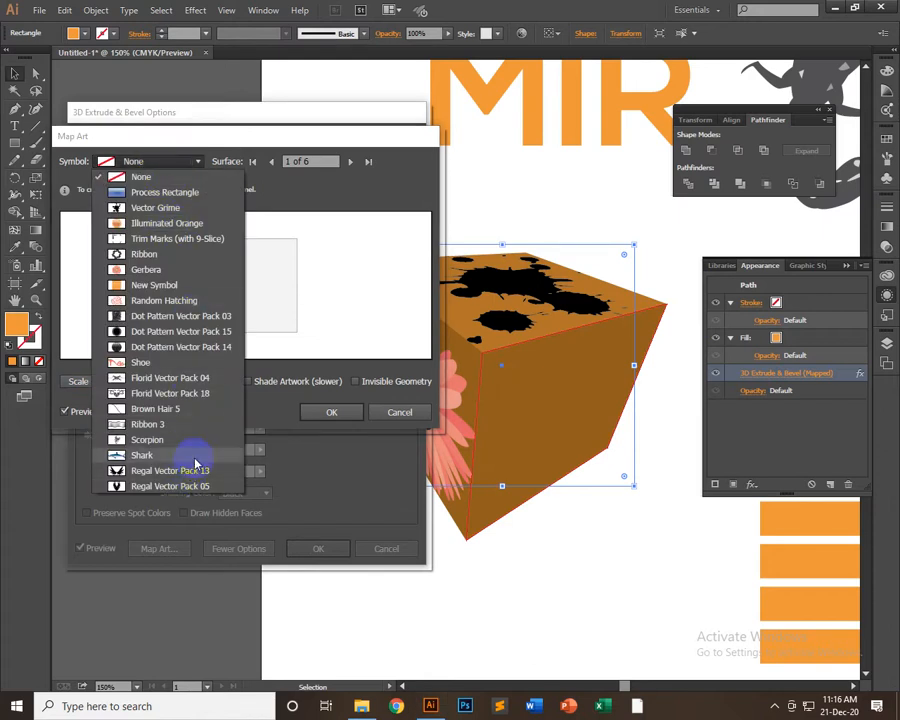
{"action": "left_click", "coordinate": [169, 329]}
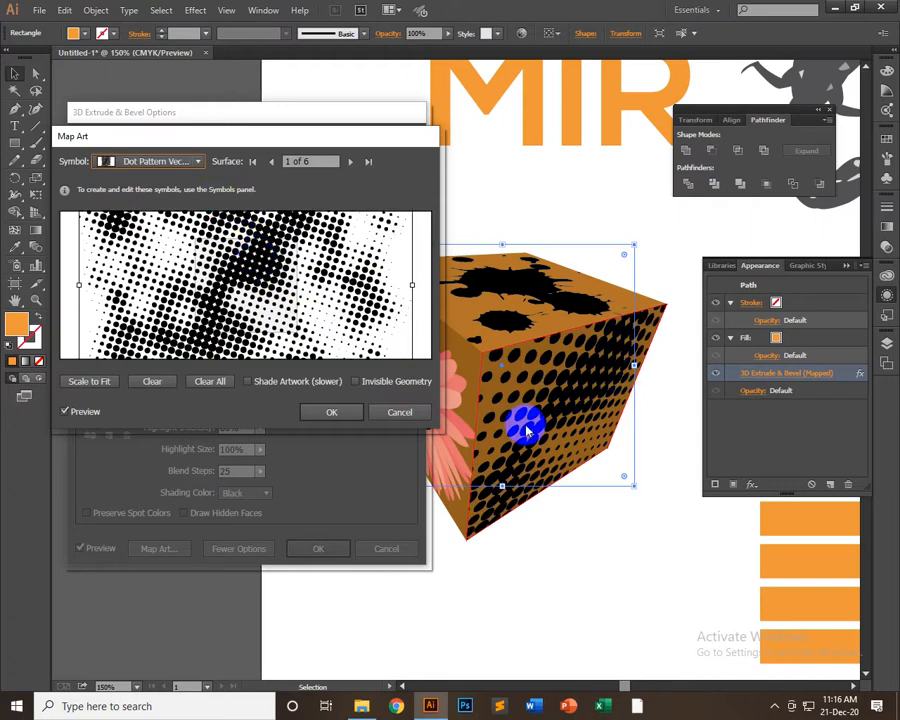
{"action": "left_click", "coordinate": [108, 383]}
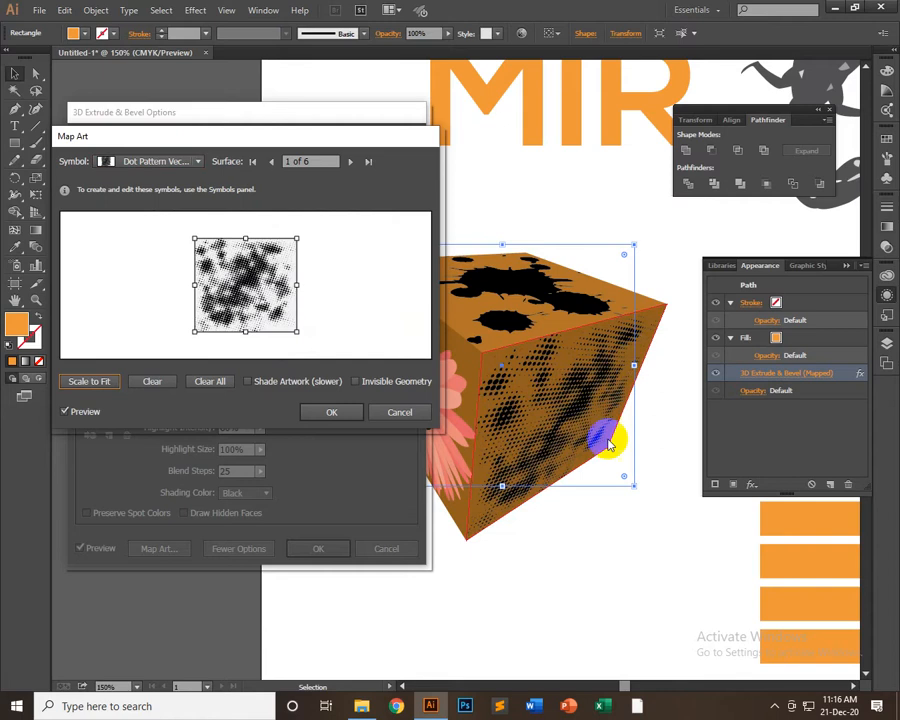
{"action": "left_click", "coordinate": [342, 415]}
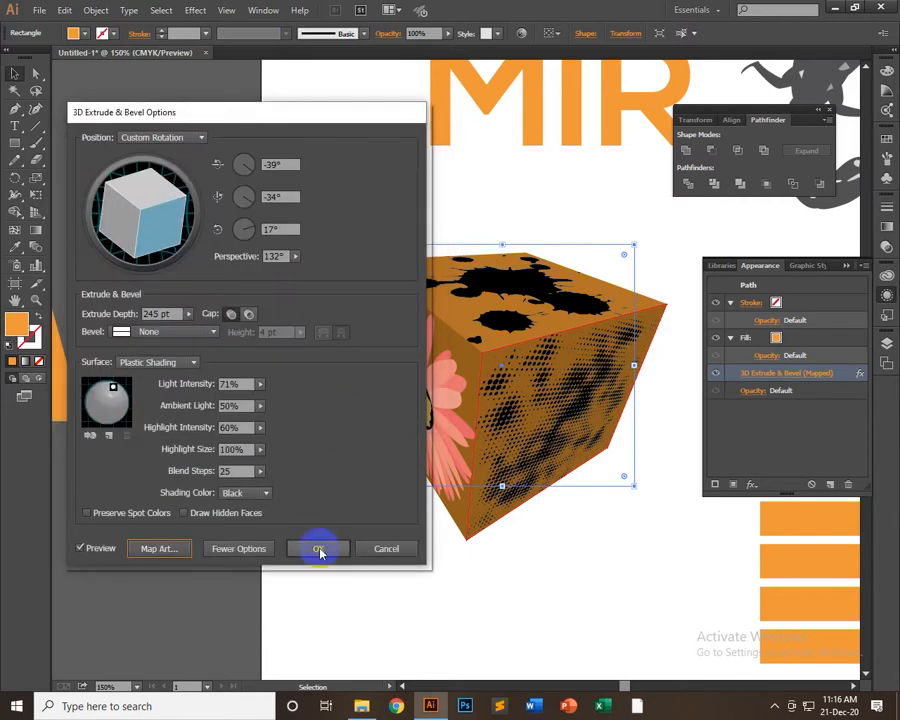
{"action": "left_click", "coordinate": [319, 551]}
{"action": "left_click", "coordinate": [636, 570]}
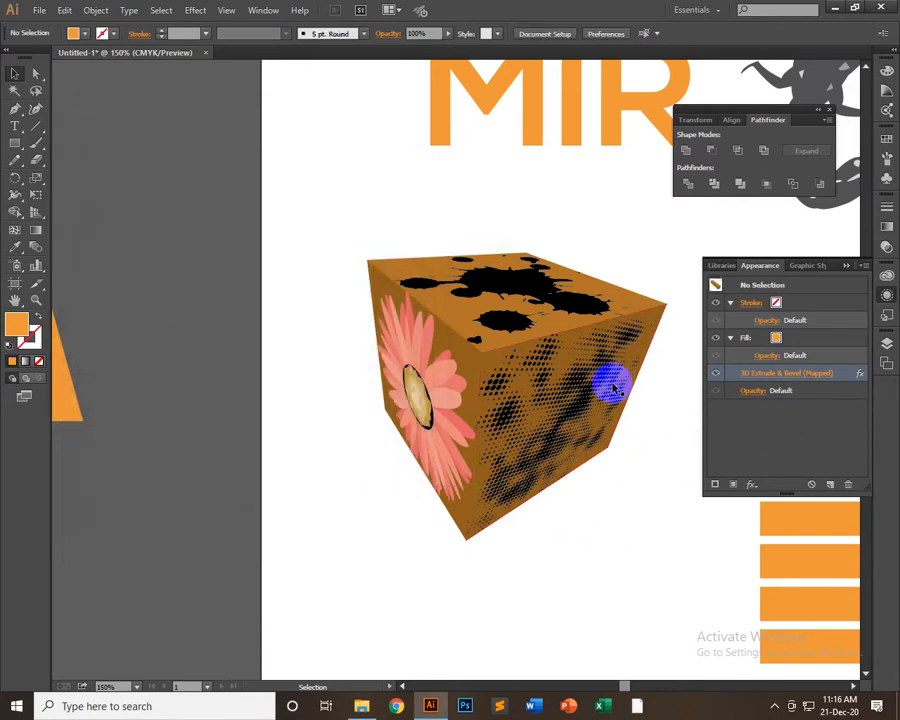
- Shift the 3D box slightly and recolor its fill, trying green and light blue before choosing bright pink
{"action": "left_click", "coordinate": [442, 317]}
{"action": "mouse_move", "coordinate": [507, 342]}
{"action": "left_mouse_down"}
{"action": "mouse_move", "coordinate": [598, 380]}
{"action": "mouse_move", "coordinate": [496, 358]}
{"action": "left_mouse_up"}
{"action": "left_click", "coordinate": [80, 33]}
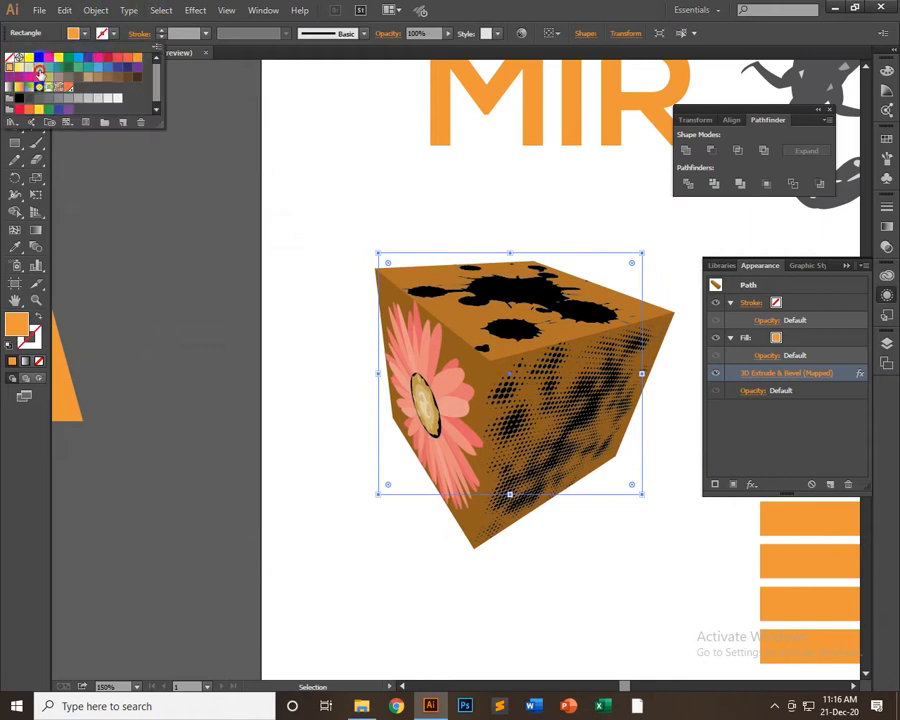
{"action": "left_click", "coordinate": [68, 79]}
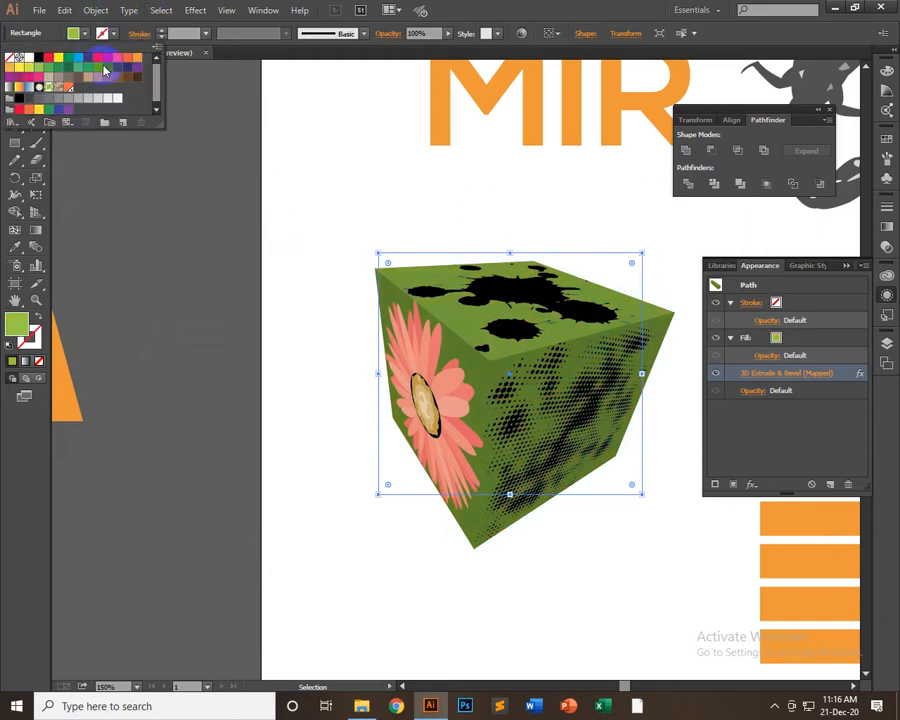
{"action": "left_click", "coordinate": [101, 79]}
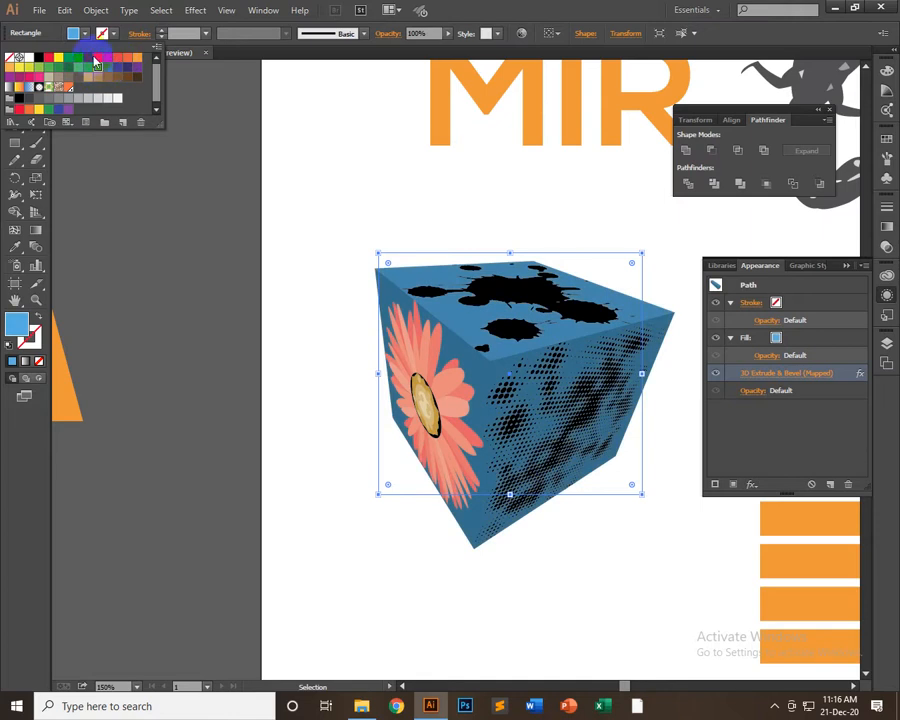
{"action": "left_click", "coordinate": [108, 65]}
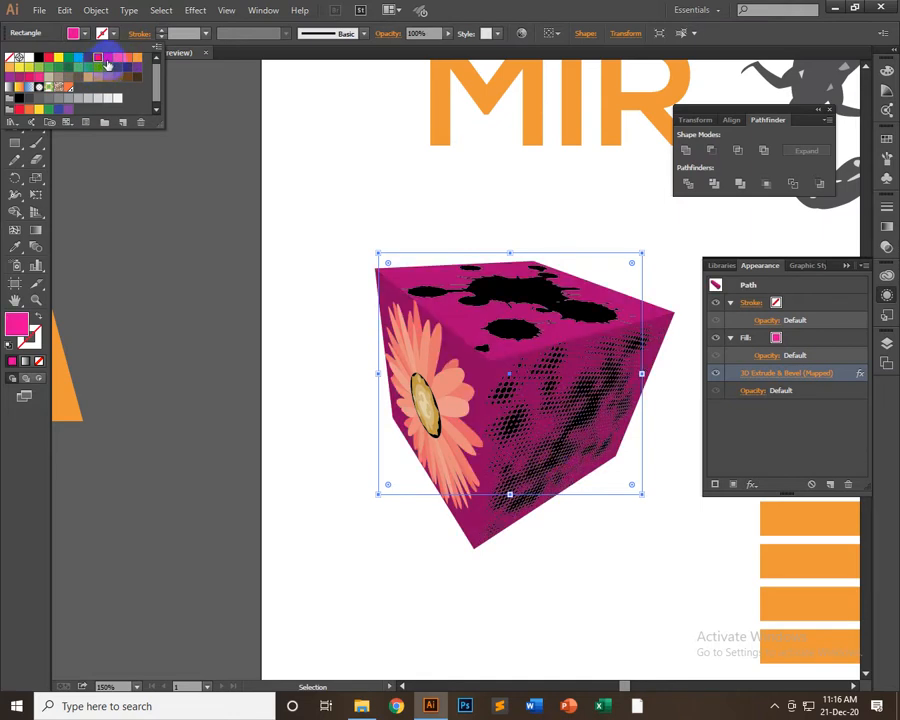
{"action": "left_click", "coordinate": [602, 544]}
{"action": "left_click", "coordinate": [611, 550]}
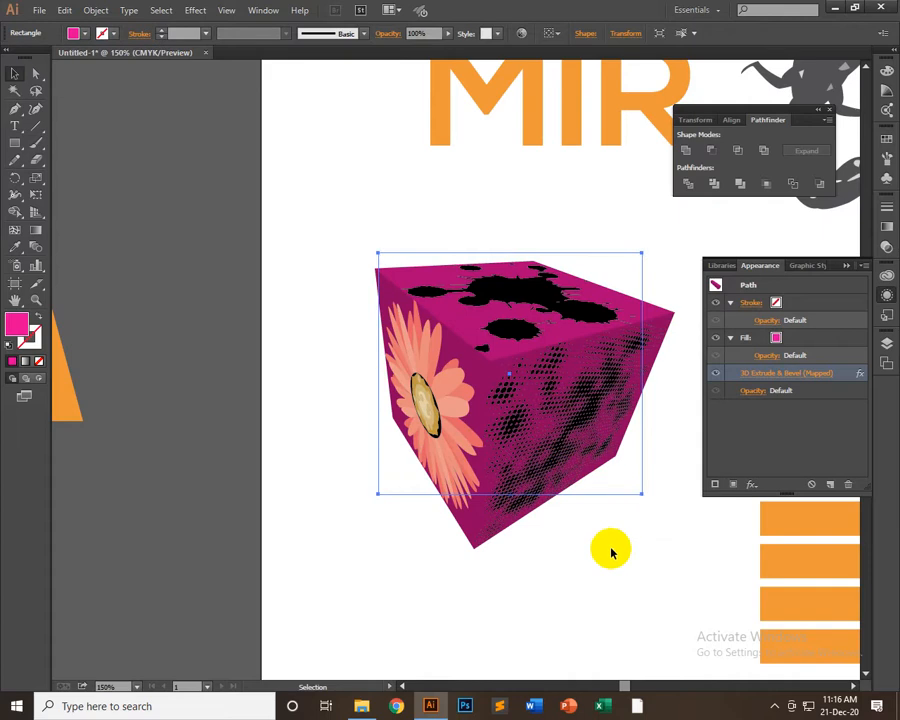
- Move the pink 3D box up across the artboard's left edge, clear of the free space, and deselect it
{"action": "left_click", "coordinate": [525, 415]}
{"action": "left_click_drag", "start_coordinate": [525, 415], "coordinate": [480, 349]}
{"action": "left_click", "coordinate": [577, 502]}
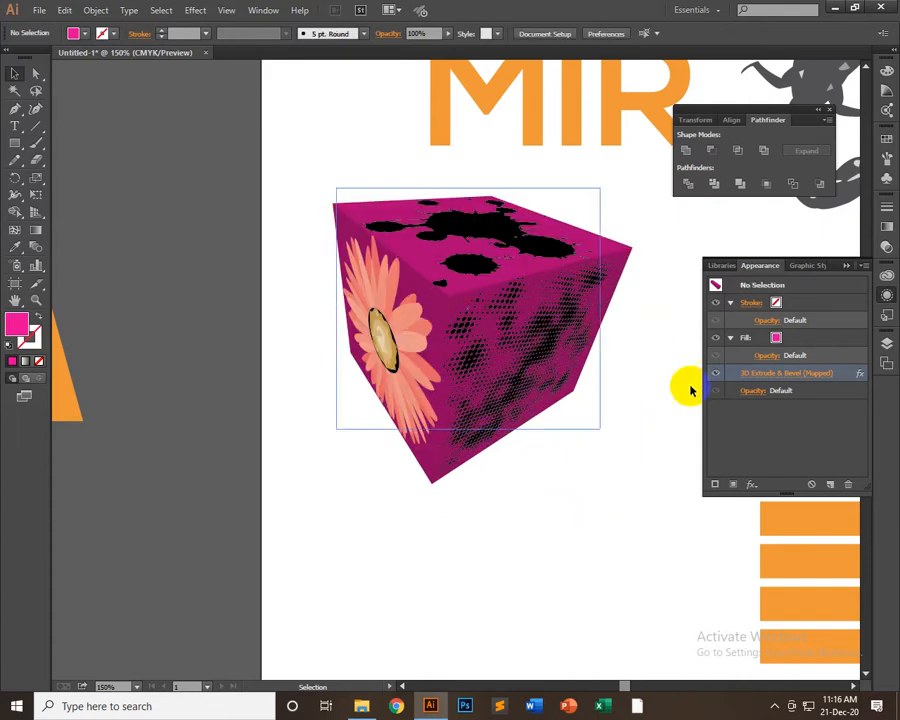
{"action": "left_click_drag", "start_coordinate": [558, 384], "coordinate": [337, 266]}
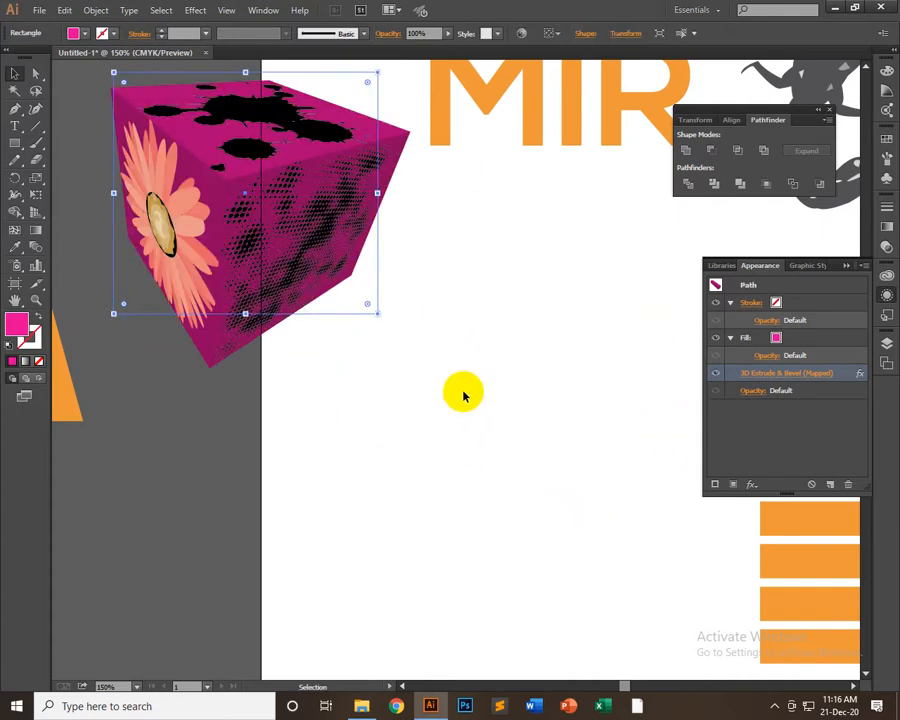
{"action": "left_click", "coordinate": [463, 391]}
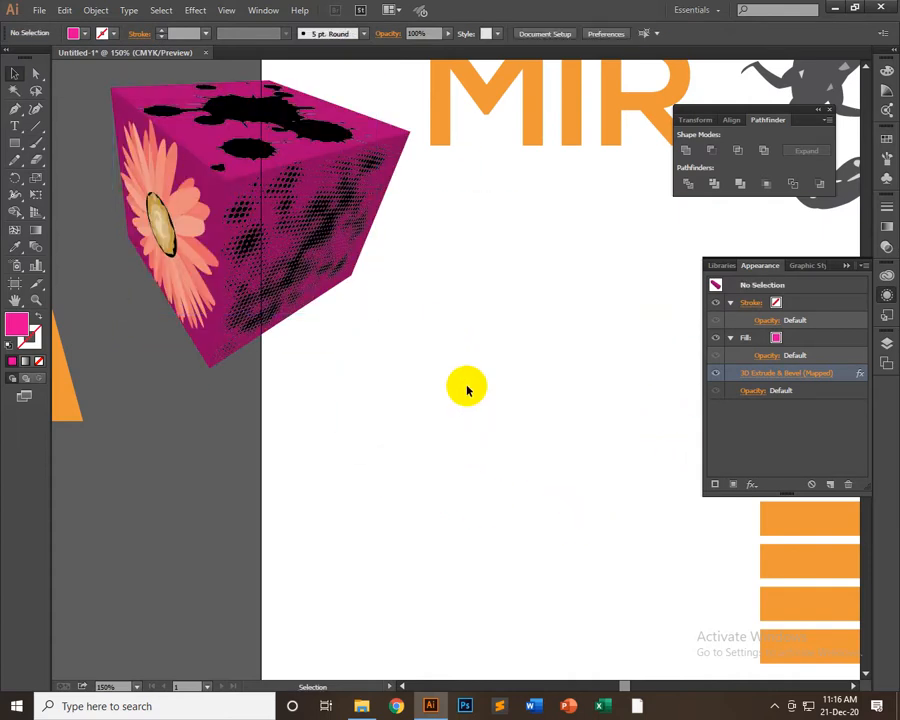
{"action": "left_click", "coordinate": [188, 12]}
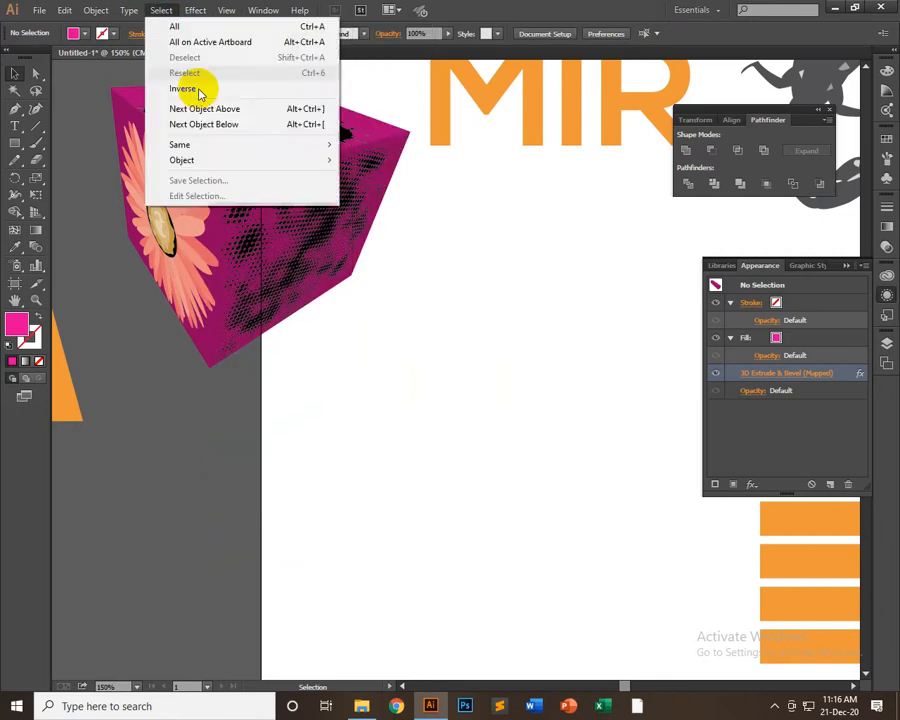
{"action": "mouse_move", "coordinate": [243, 90]}
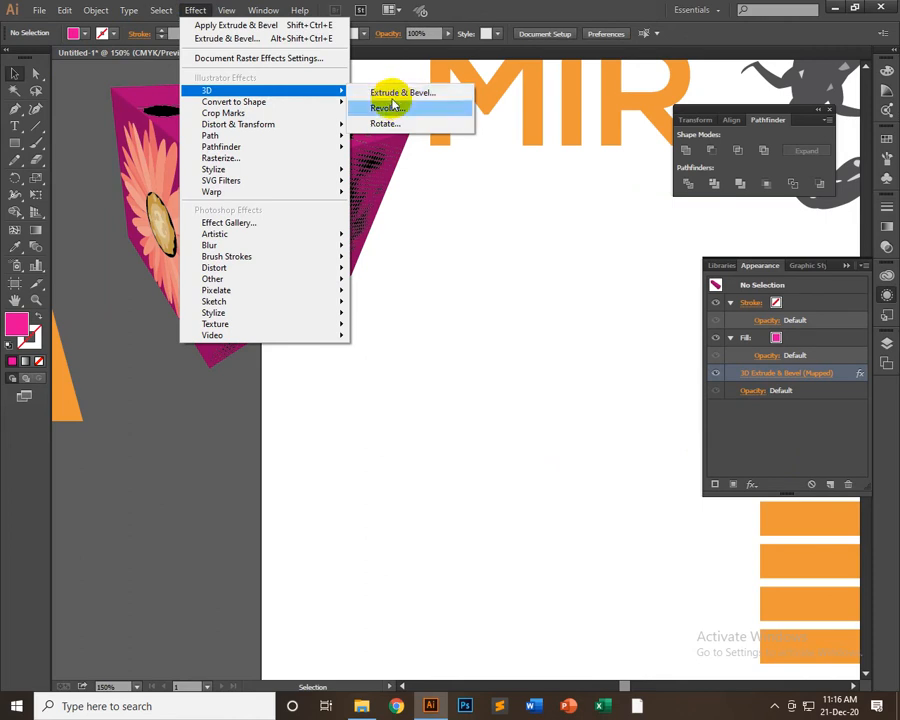
{"action": "left_click", "coordinate": [406, 92]}
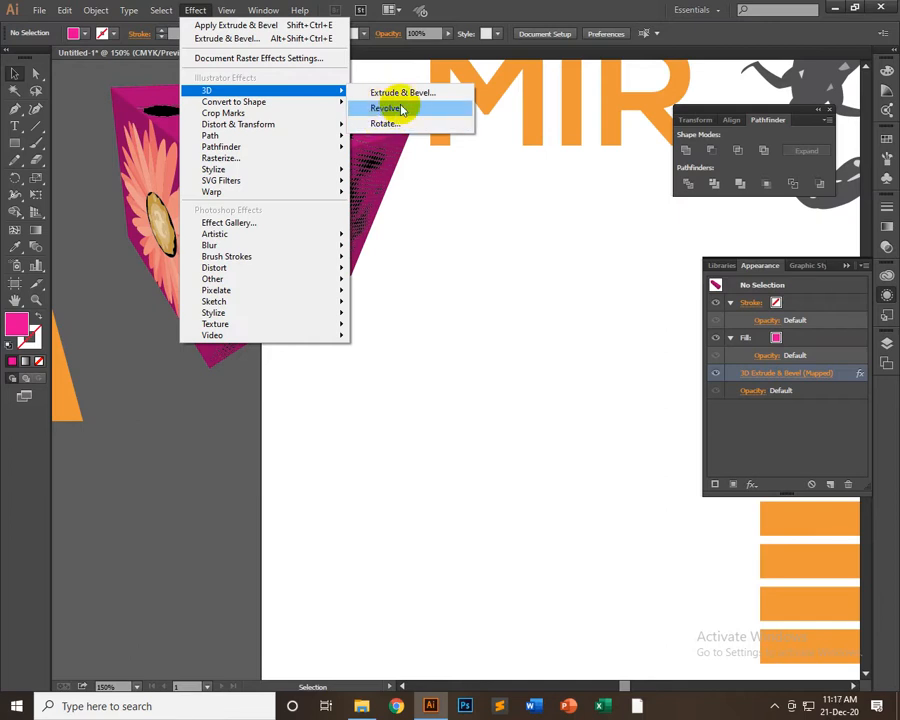
{"action": "left_click", "coordinate": [468, 225]}
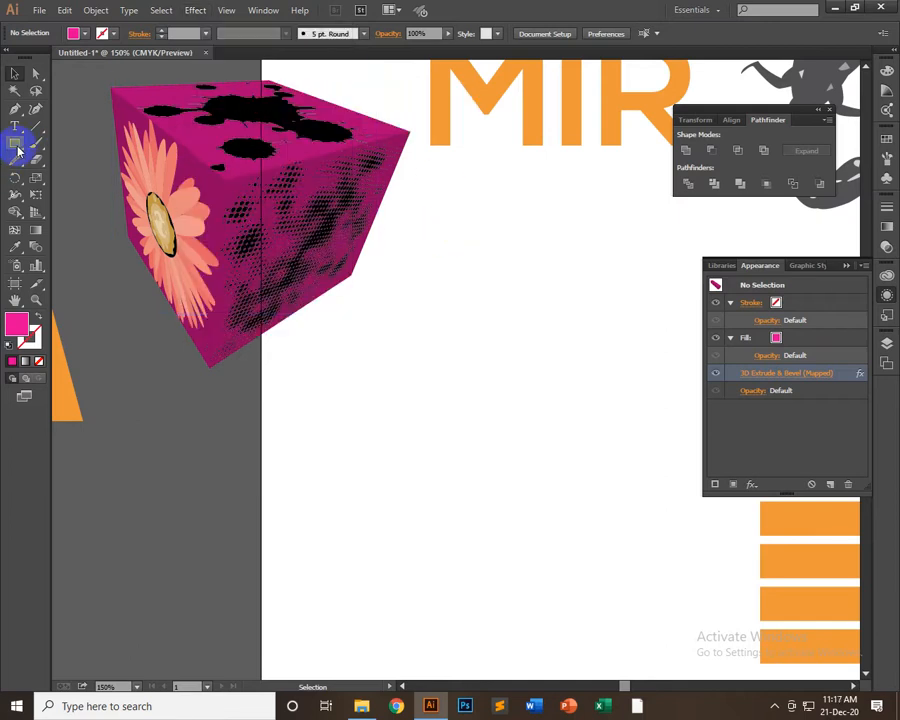
- Draw a pink five-pointed star on the empty artboard area beside the cube and move it slightly down and right
{"action": "left_click_drag", "start_coordinate": [17, 149], "coordinate": [70, 210]}
{"action": "left_click_drag", "start_coordinate": [487, 270], "coordinate": [492, 333]}
{"action": "left_click", "coordinate": [15, 74]}
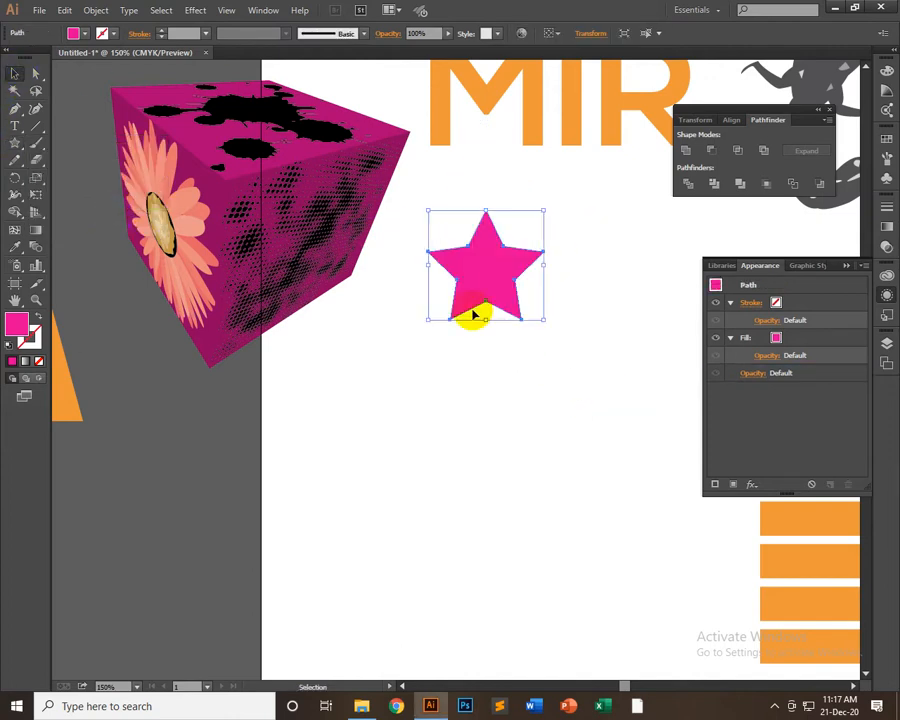
{"action": "left_click_drag", "start_coordinate": [512, 292], "coordinate": [556, 386]}
- Draw a vertical line along the star's left edge, extending above and below it, with a 1 pt black stroke
{"action": "left_click", "coordinate": [35, 126]}
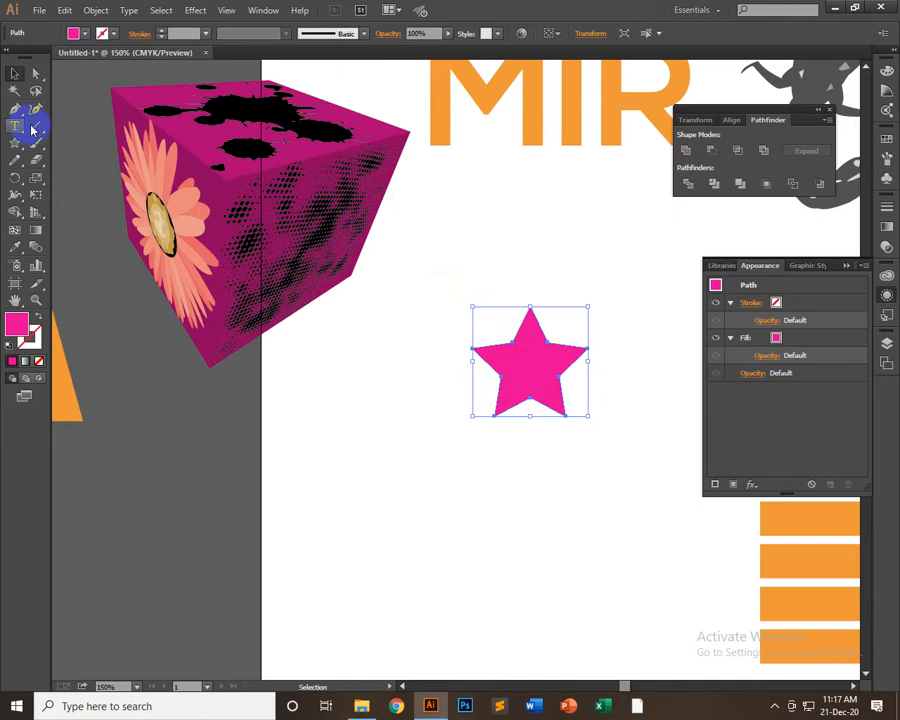
{"action": "left_click_drag", "start_coordinate": [472, 242], "coordinate": [513, 511]}
{"action": "left_click", "coordinate": [15, 74]}
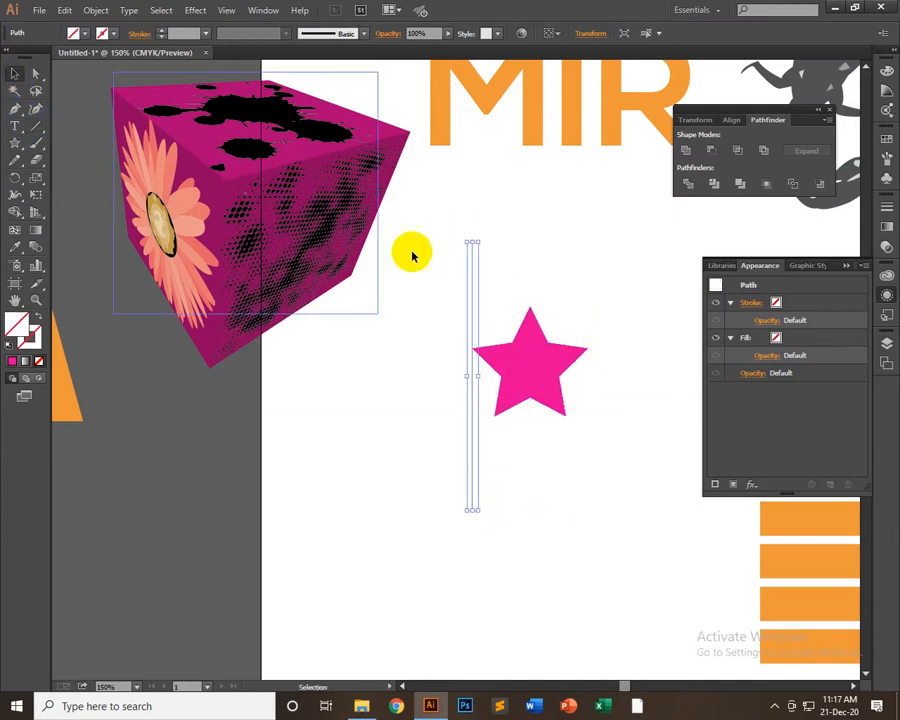
{"action": "left_click", "coordinate": [486, 281]}
{"action": "left_click", "coordinate": [472, 268]}
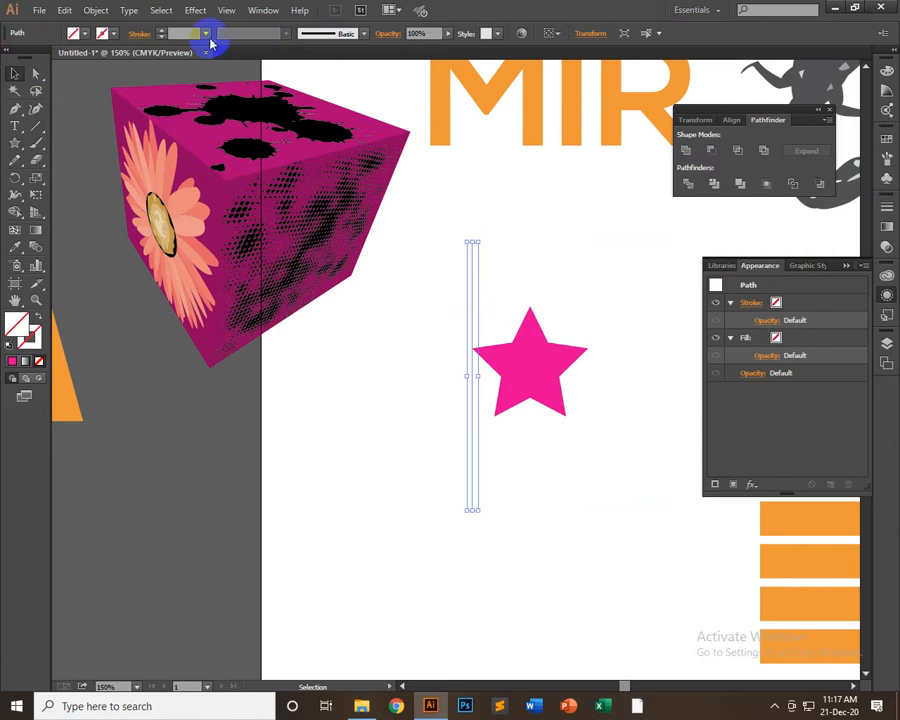
{"action": "left_click", "coordinate": [205, 33]}
{"action": "left_click", "coordinate": [225, 97]}
{"action": "left_click", "coordinate": [607, 267]}
- Start a 3D Revolve effect on the pink star from its left edge with the preview turned on
{"action": "left_click", "coordinate": [520, 355]}
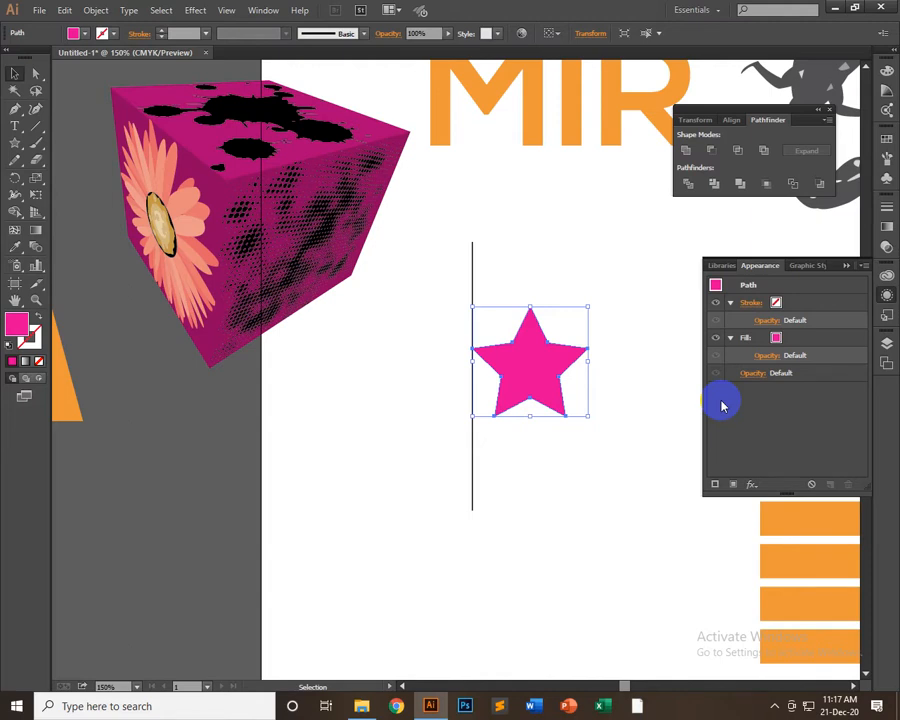
{"action": "left_click", "coordinate": [473, 248]}
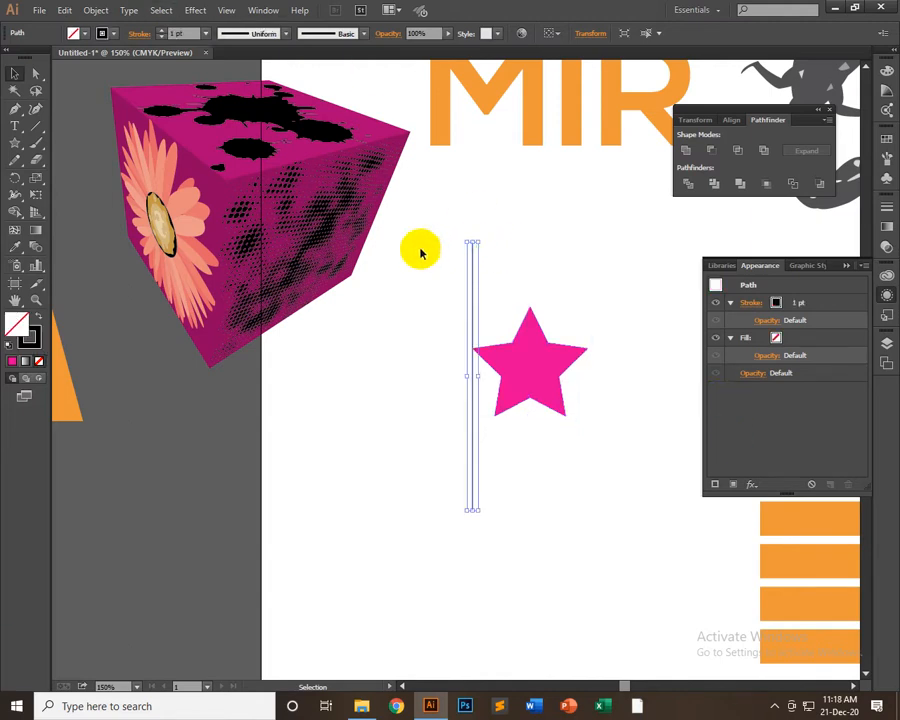
{"action": "left_click", "coordinate": [578, 364]}
{"action": "left_click", "coordinate": [544, 362]}
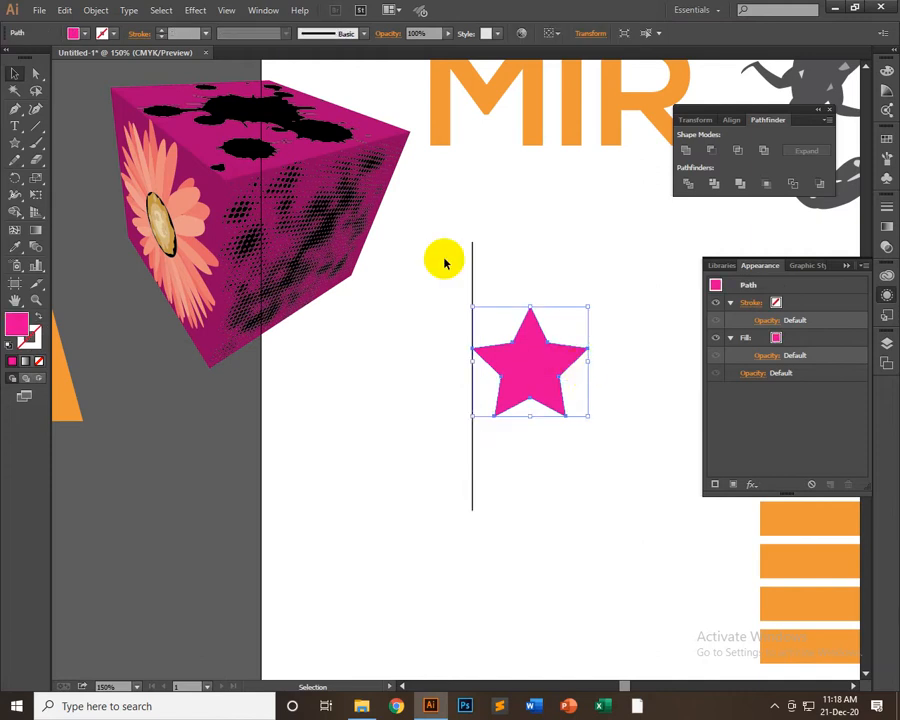
{"action": "left_click", "coordinate": [200, 10]}
{"action": "mouse_move", "coordinate": [216, 96]}
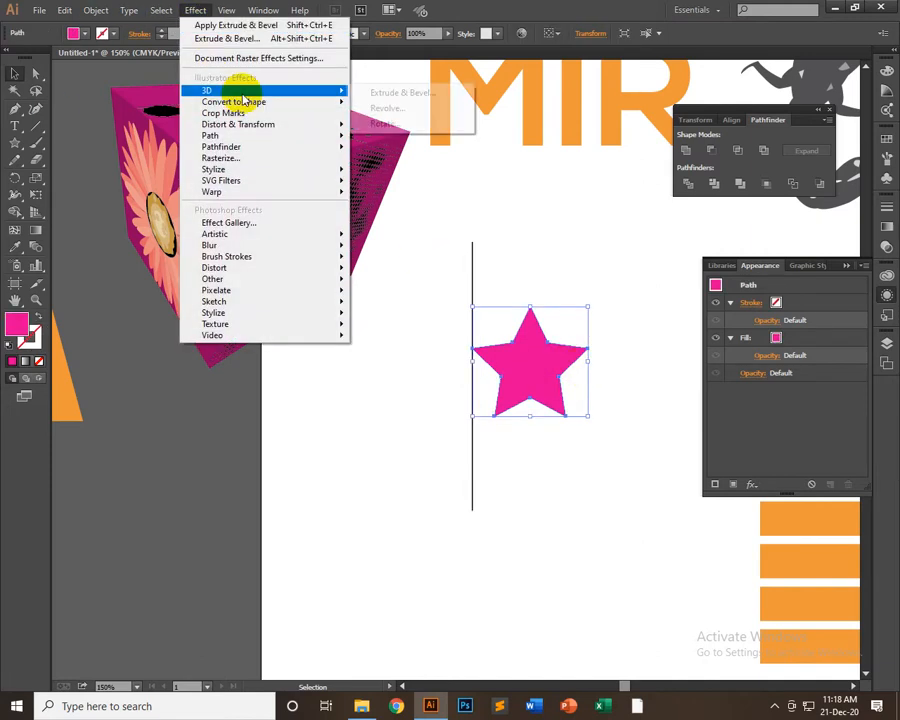
{"action": "left_click", "coordinate": [390, 112]}
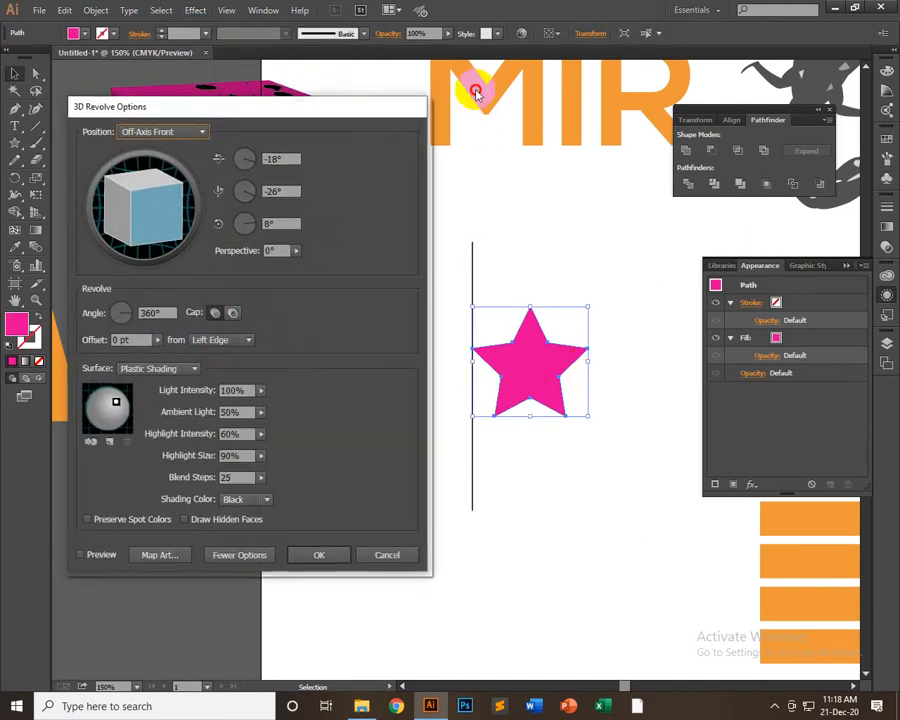
{"action": "left_click_drag", "start_coordinate": [237, 112], "coordinate": [124, 135]}
{"action": "left_click", "coordinate": [405, 519]}
{"action": "left_click", "coordinate": [41, 433]}
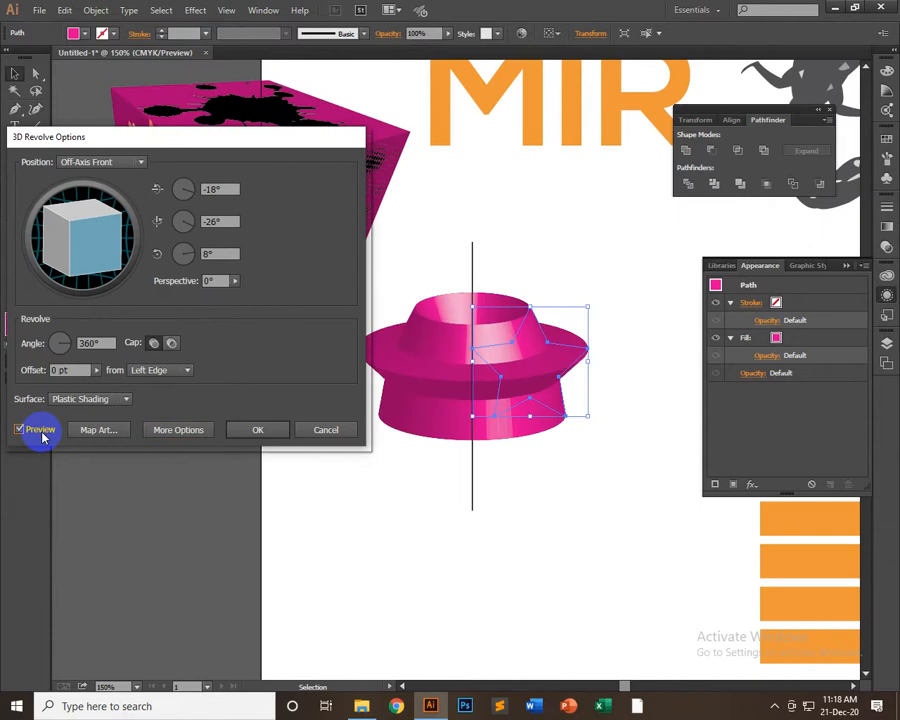
{"action": "left_click_drag", "start_coordinate": [215, 134], "coordinate": [184, 139]}
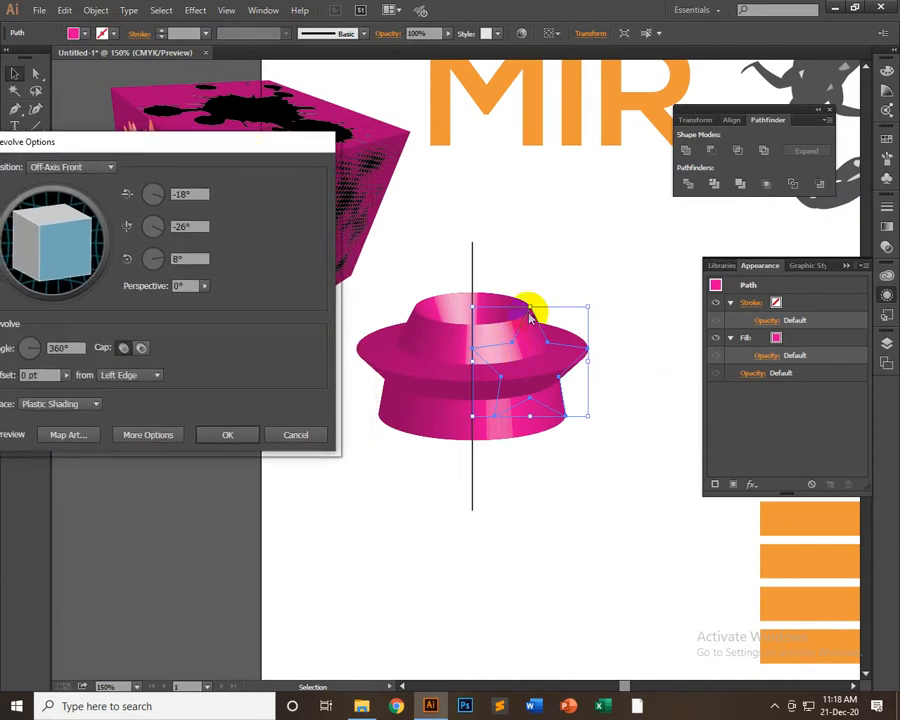
{"action": "left_click", "coordinate": [487, 357]}
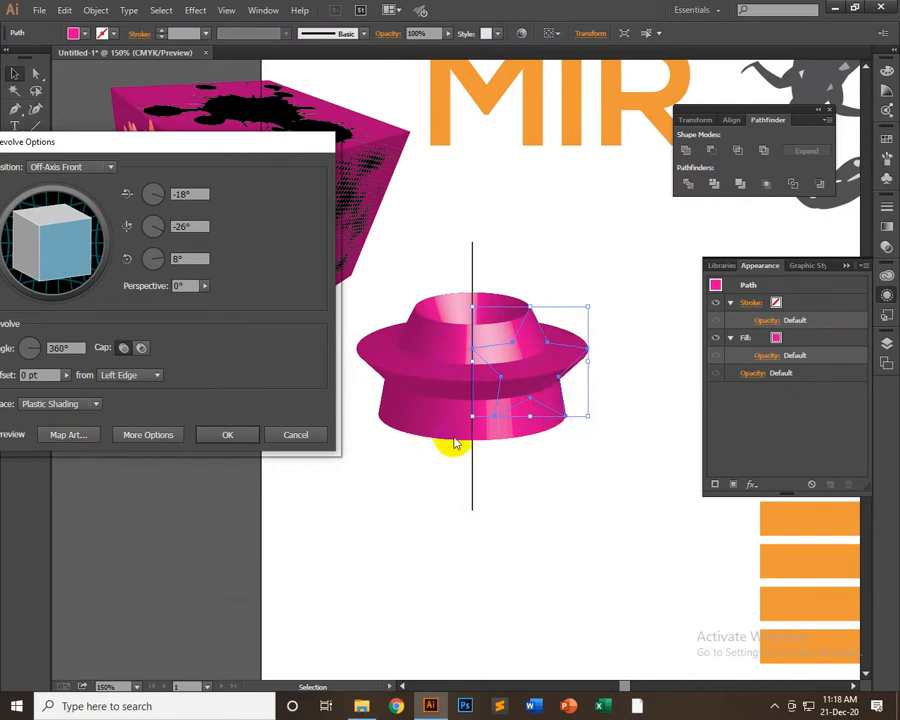
- Rotate the revolved star freely to about -130°, -68° and 135°, and apply the 3D Revolve effect
{"action": "left_click_drag", "start_coordinate": [57, 250], "coordinate": [131, 293]}
{"action": "left_click_drag", "start_coordinate": [54, 227], "coordinate": [62, 278]}
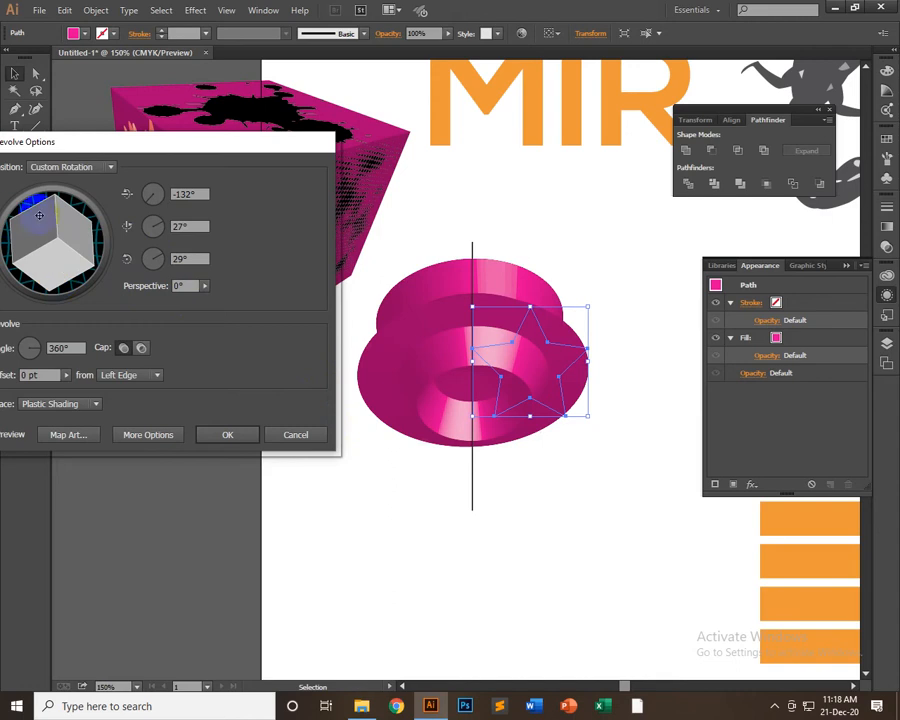
{"action": "mouse_move", "coordinate": [39, 215]}
{"action": "left_mouse_down"}
{"action": "mouse_move", "coordinate": [66, 185]}
{"action": "mouse_move", "coordinate": [74, 207]}
{"action": "mouse_move", "coordinate": [30, 232]}
{"action": "mouse_move", "coordinate": [29, 272]}
{"action": "mouse_move", "coordinate": [22, 258]}
{"action": "mouse_move", "coordinate": [45, 196]}
{"action": "mouse_move", "coordinate": [93, 250]}
{"action": "mouse_move", "coordinate": [60, 190]}
{"action": "mouse_move", "coordinate": [45, 205]}
{"action": "mouse_move", "coordinate": [80, 215]}
{"action": "mouse_move", "coordinate": [108, 240]}
{"action": "mouse_move", "coordinate": [24, 251]}
{"action": "mouse_move", "coordinate": [62, 197]}
{"action": "mouse_move", "coordinate": [48, 177]}
{"action": "mouse_move", "coordinate": [86, 187]}
{"action": "left_mouse_up"}
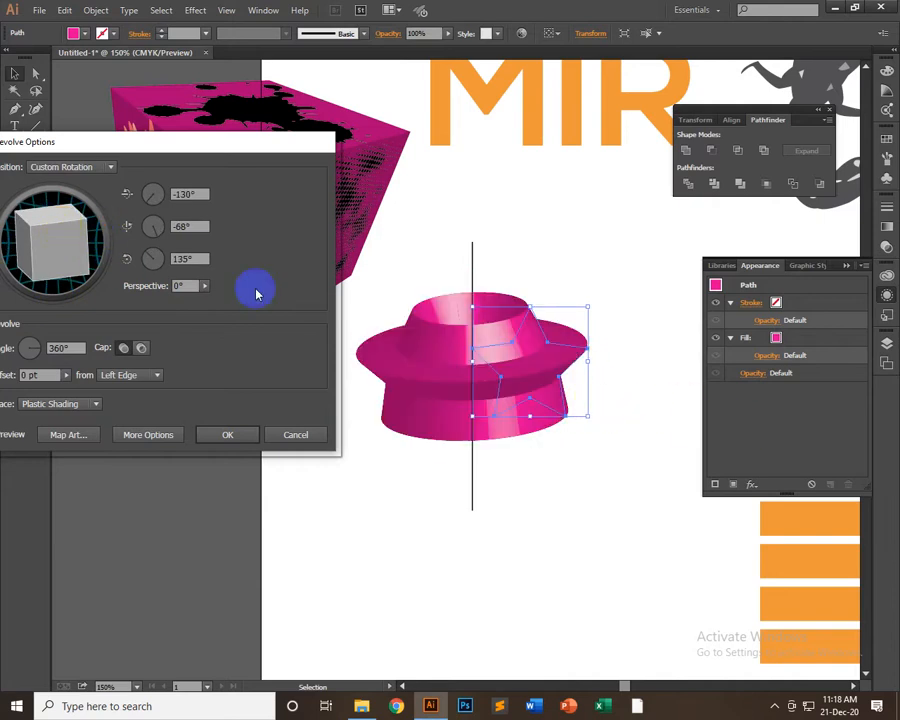
{"action": "left_click", "coordinate": [240, 435]}
- Move the vertical line clear of the revolved shape and pull the star's top anchor outward to widen the rim
{"action": "left_click", "coordinate": [491, 218]}
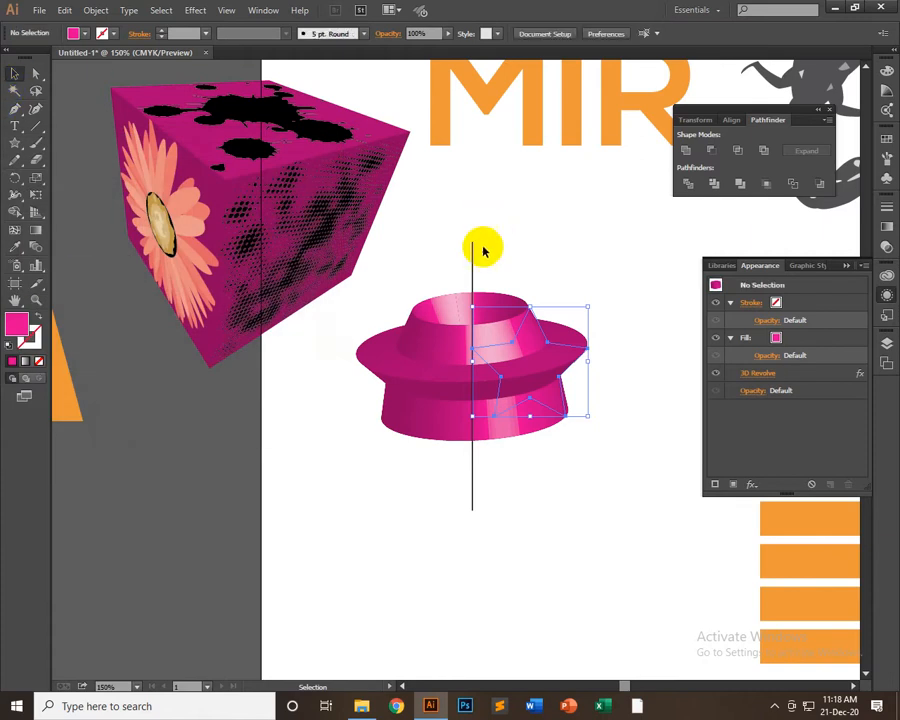
{"action": "left_click_drag", "start_coordinate": [468, 265], "coordinate": [284, 365]}
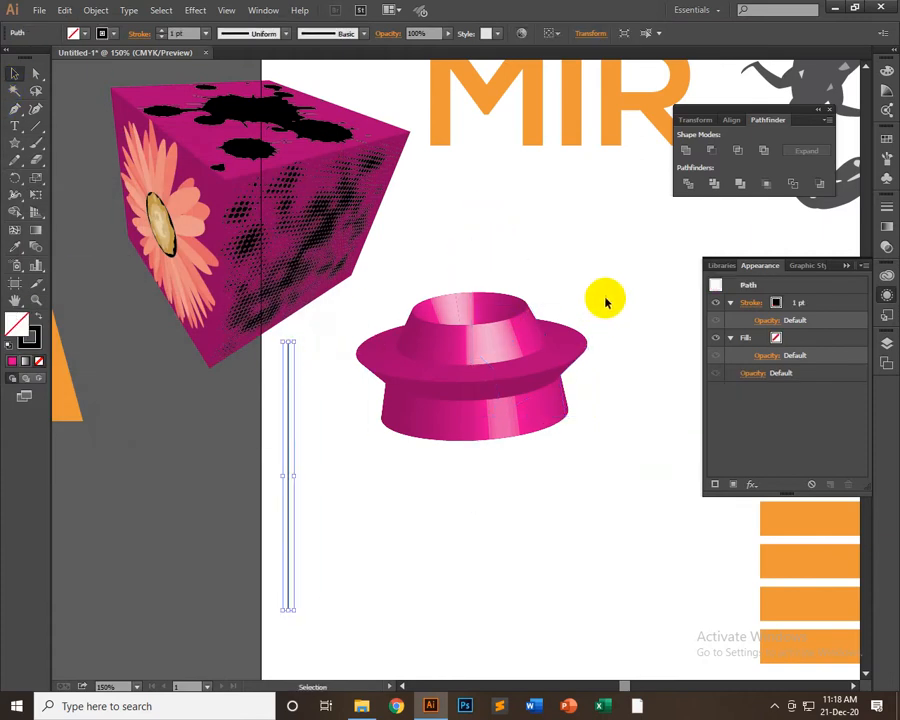
{"action": "left_click", "coordinate": [36, 80]}
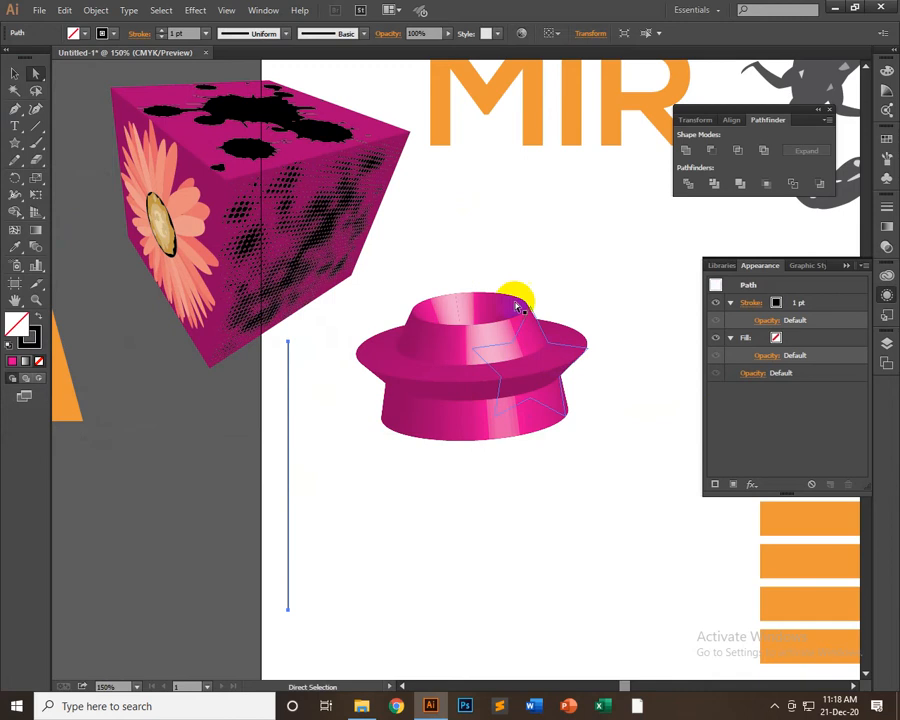
{"action": "left_click_drag", "start_coordinate": [510, 284], "coordinate": [631, 317]}
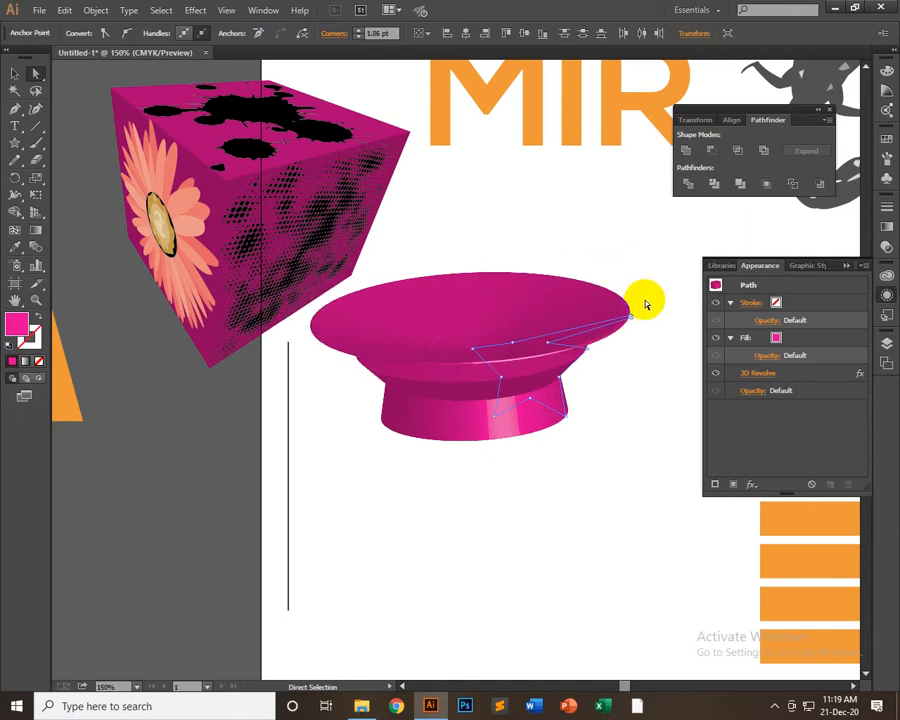
{"action": "left_click", "coordinate": [14, 76]}
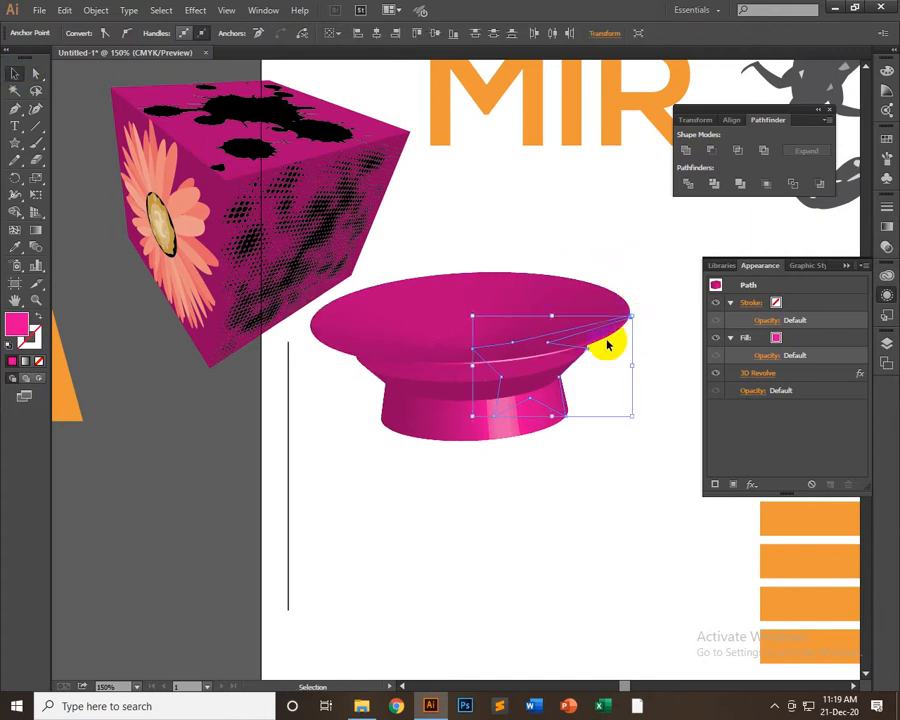
{"action": "left_click", "coordinate": [634, 330]}
- Raise the revolved profile's top anchor into a taller rim and pull its outer right anchor in towards the base
{"action": "left_click", "coordinate": [36, 74]}
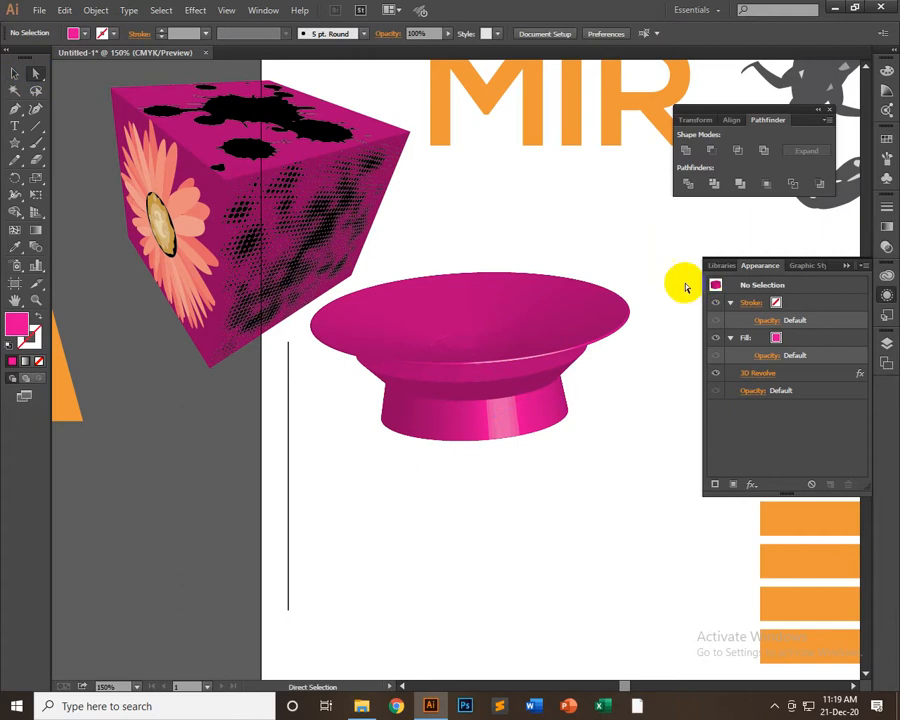
{"action": "left_click", "coordinate": [609, 341]}
{"action": "left_click_drag", "start_coordinate": [632, 315], "coordinate": [702, 248]}
{"action": "left_click", "coordinate": [662, 308]}
{"action": "left_click_drag", "start_coordinate": [662, 308], "coordinate": [583, 245]}
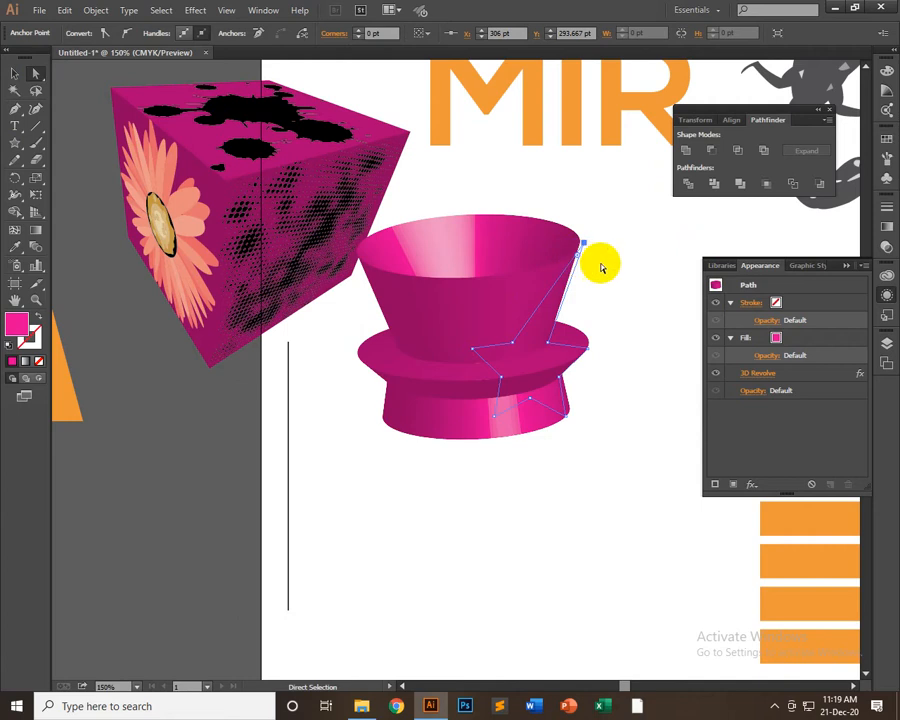
{"action": "left_click_drag", "start_coordinate": [590, 355], "coordinate": [566, 409]}
{"action": "left_click", "coordinate": [609, 331]}
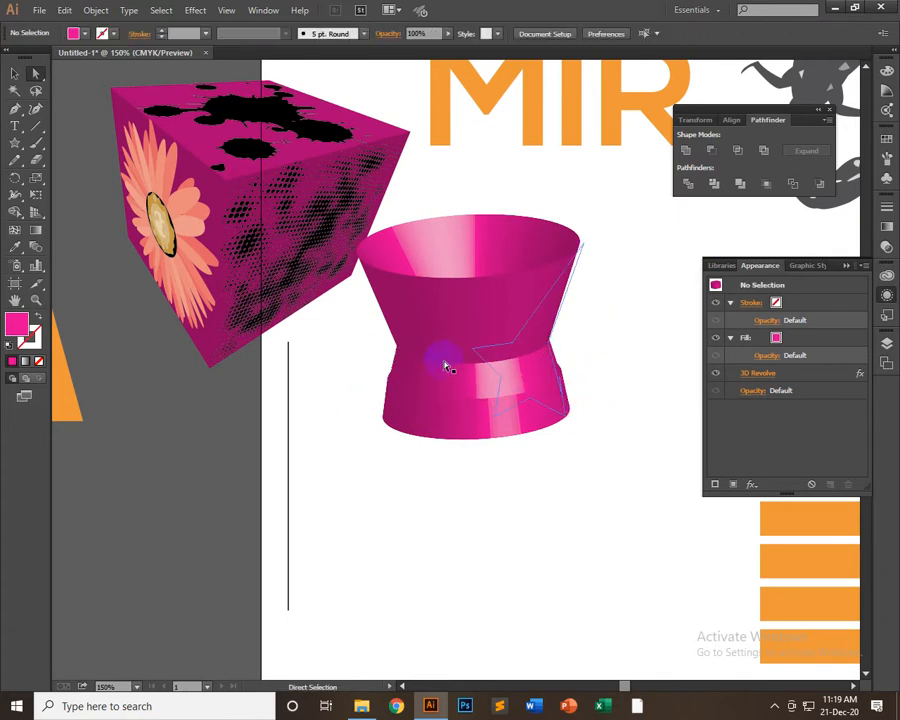
{"action": "left_click", "coordinate": [577, 262]}
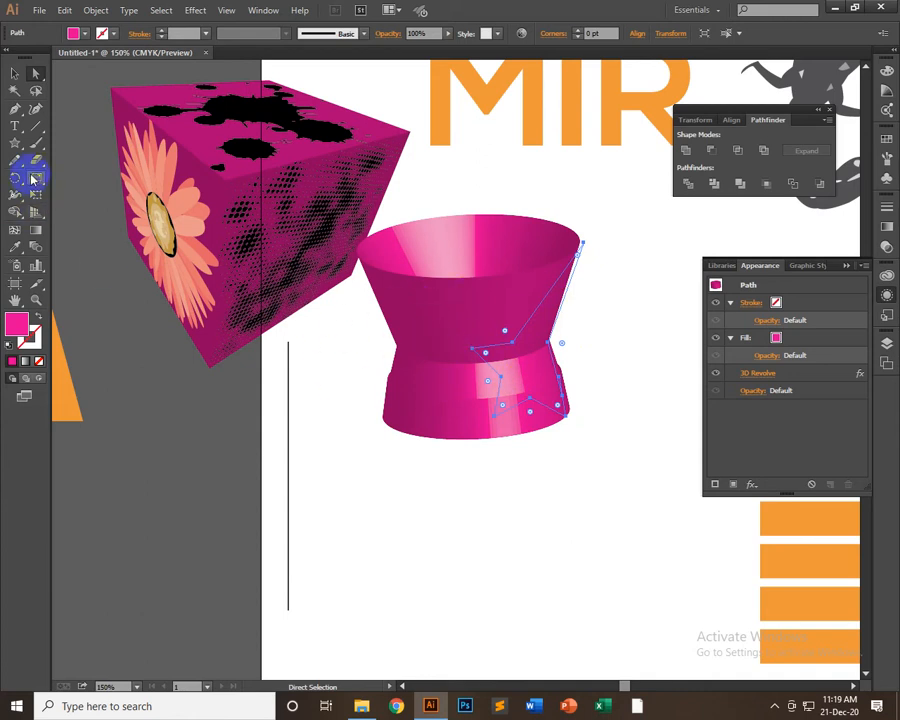
- Draw a small upright ellipse below the revolved cup shape and fill it with red
{"action": "left_click", "coordinate": [14, 143]}
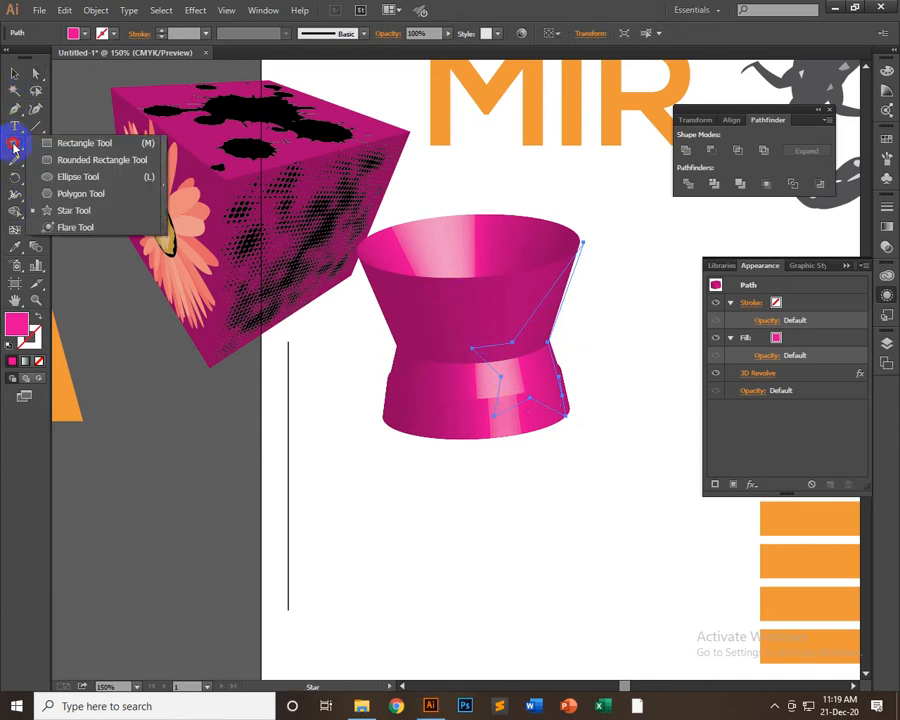
{"action": "left_click", "coordinate": [72, 178]}
{"action": "scroll", "coordinate": [470, 450], "scroll_direction": "down", "scroll_amount": 2}
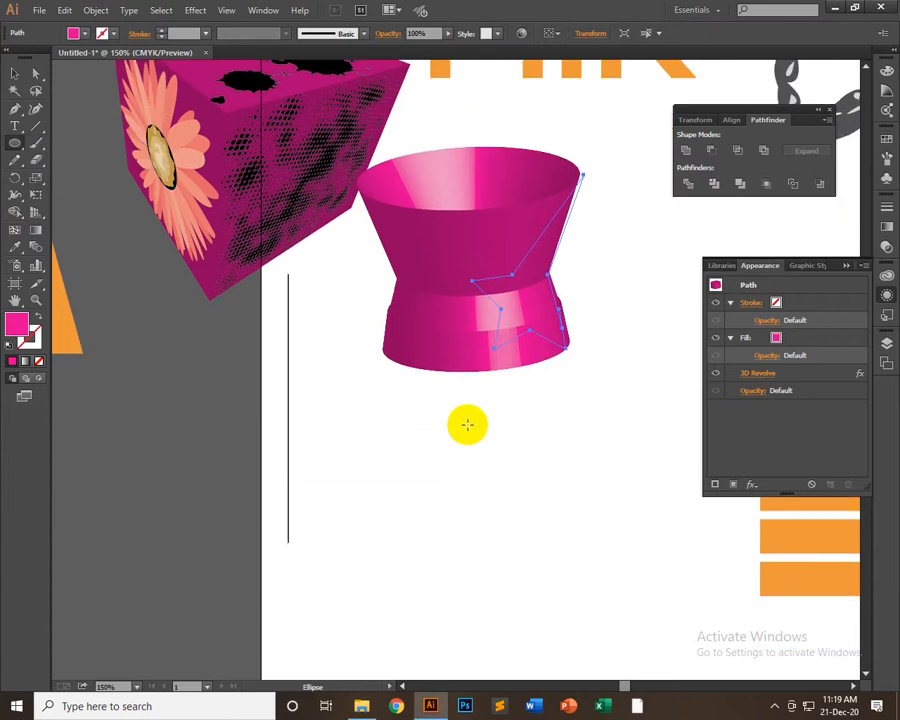
{"action": "left_click_drag", "start_coordinate": [462, 446], "coordinate": [513, 516]}
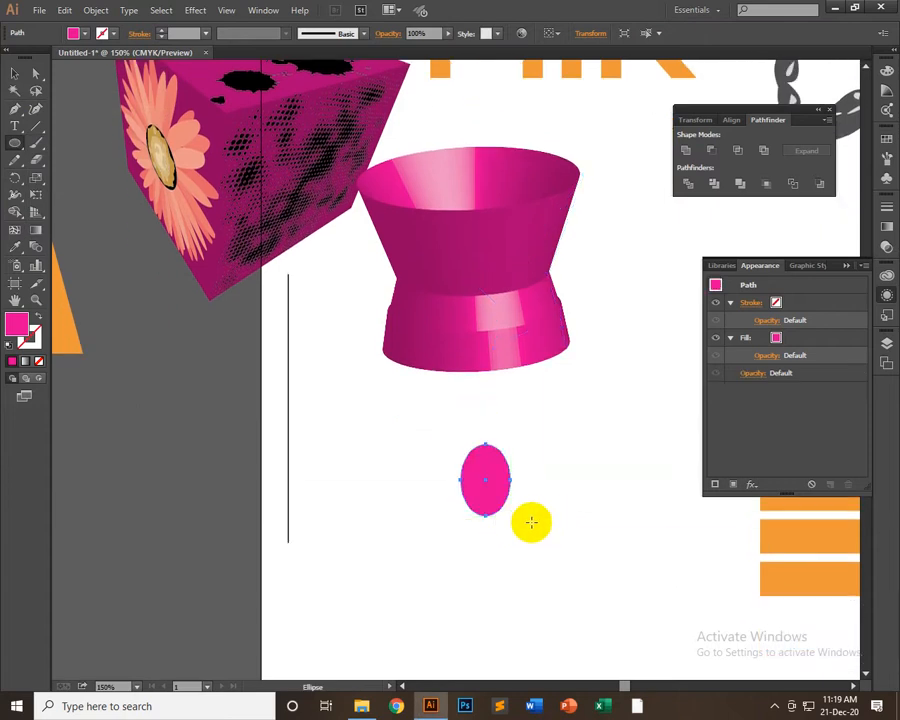
{"action": "left_click", "coordinate": [90, 36]}
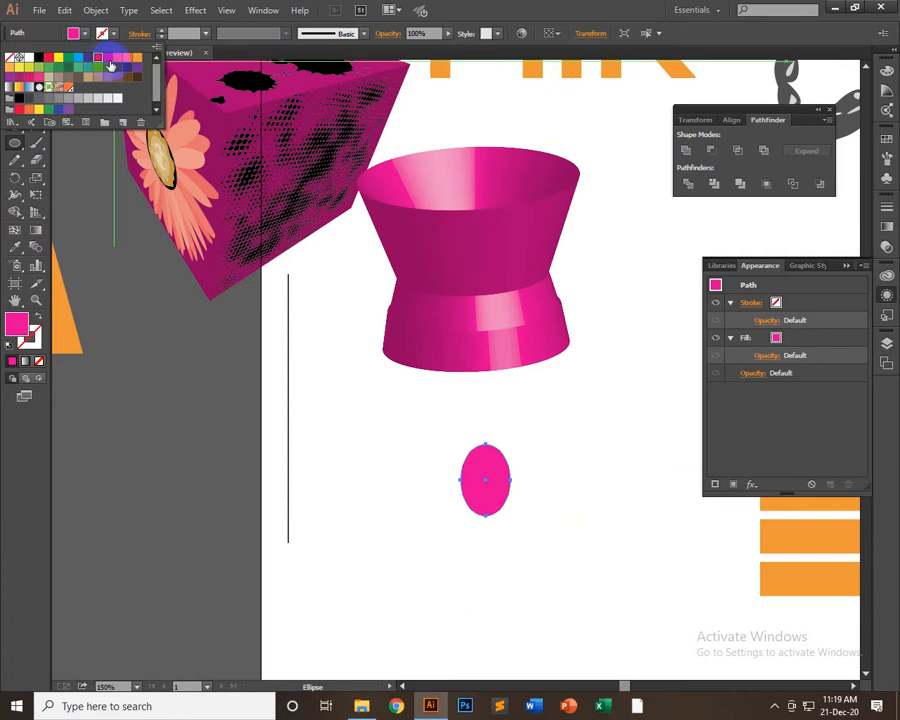
{"action": "left_click", "coordinate": [117, 60]}
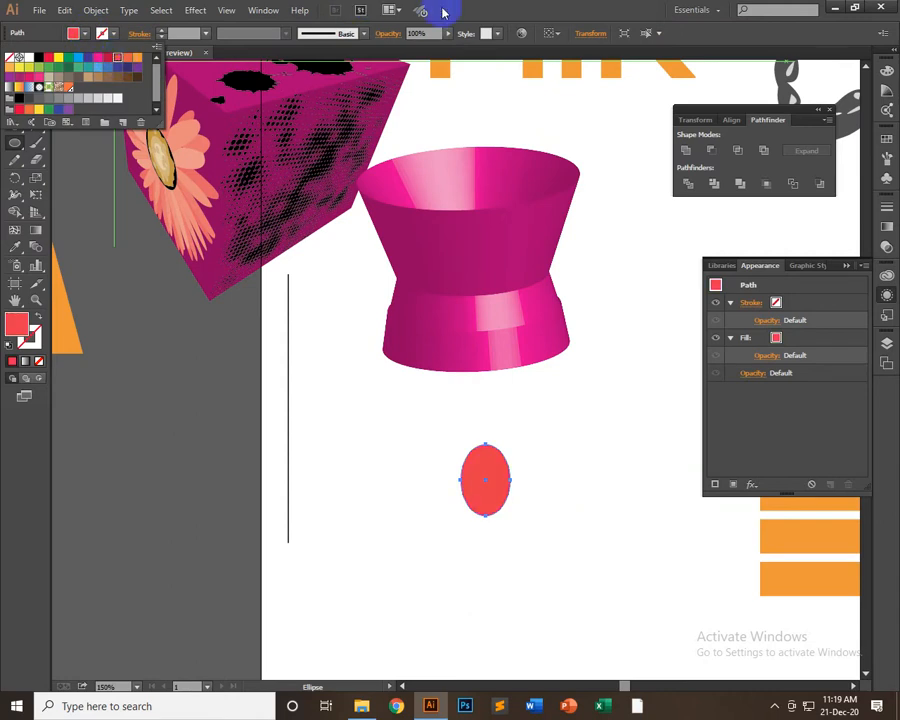
- Start a 3D Revolve on the red ellipse with preview on and rotate it freely to -37°, -30° and 17°
{"action": "left_click", "coordinate": [15, 74]}
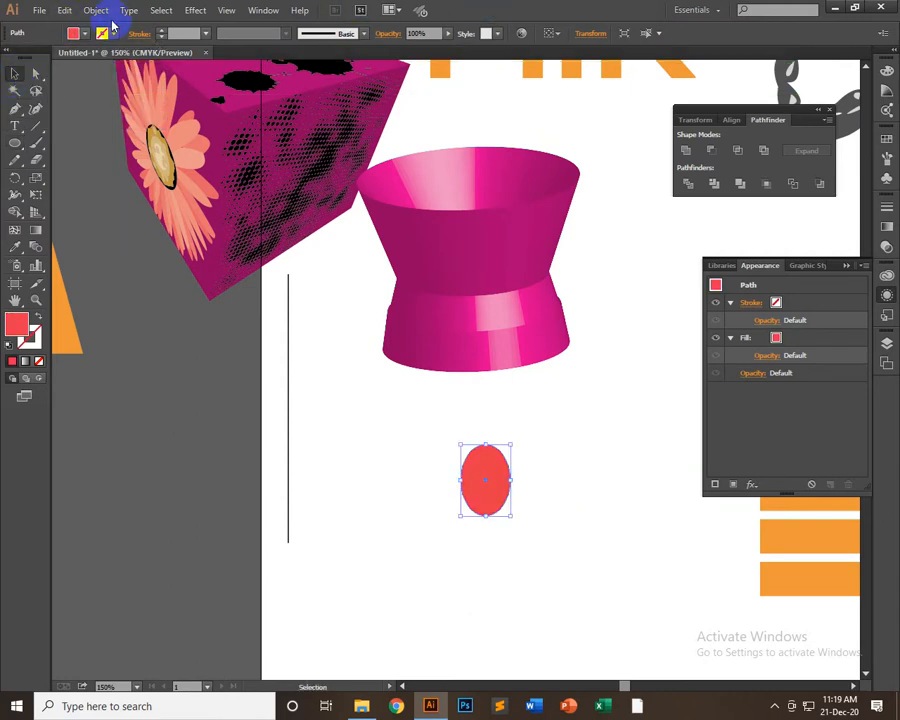
{"action": "left_click", "coordinate": [96, 10]}
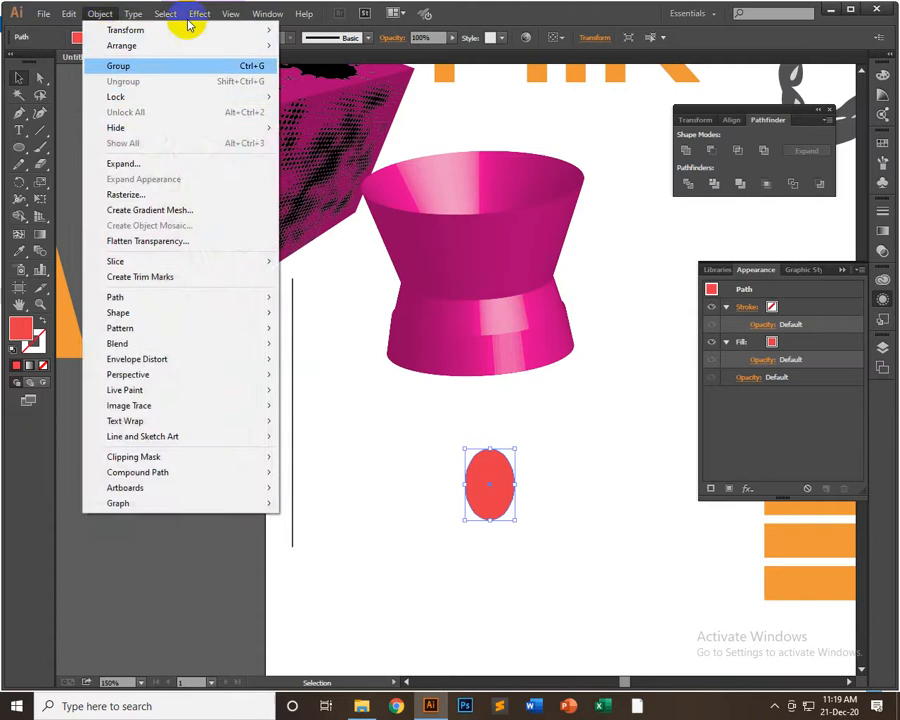
{"action": "mouse_move", "coordinate": [196, 14]}
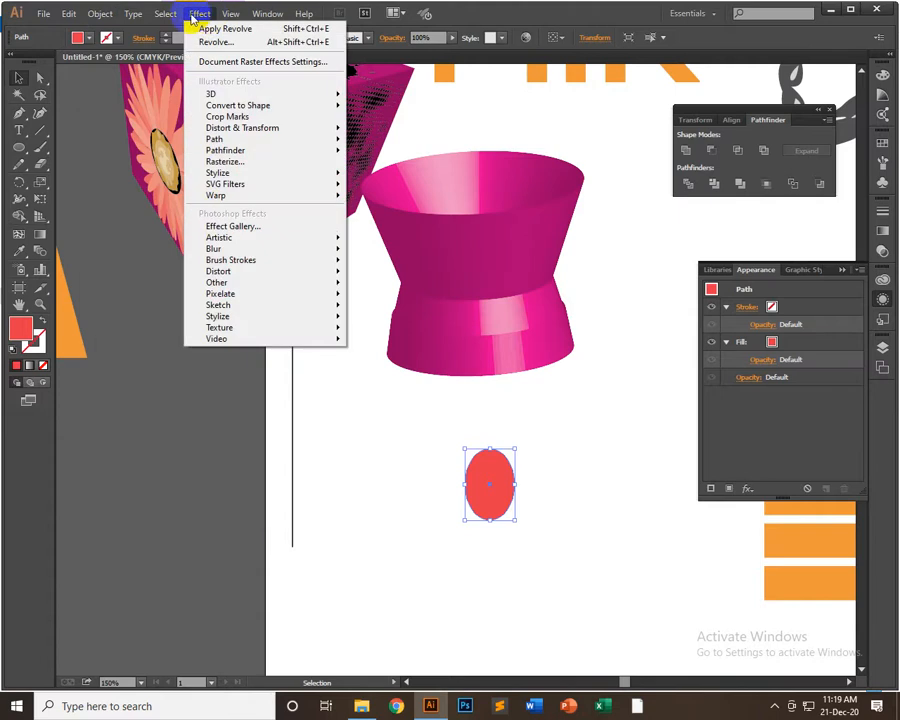
{"action": "mouse_move", "coordinate": [315, 94]}
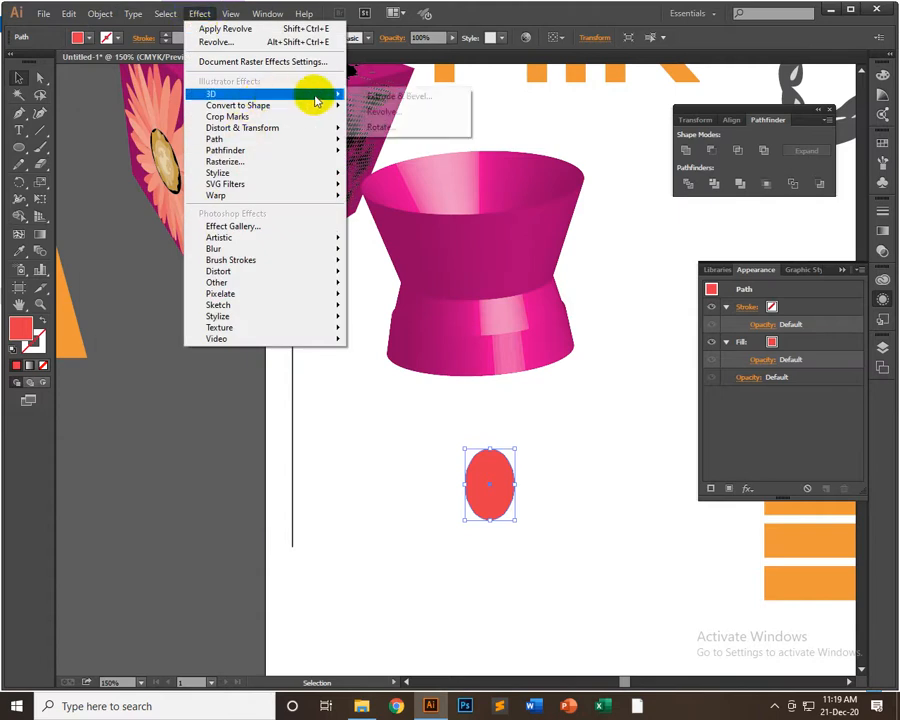
{"action": "left_click", "coordinate": [386, 113]}
{"action": "left_click_drag", "start_coordinate": [234, 144], "coordinate": [392, 66]}
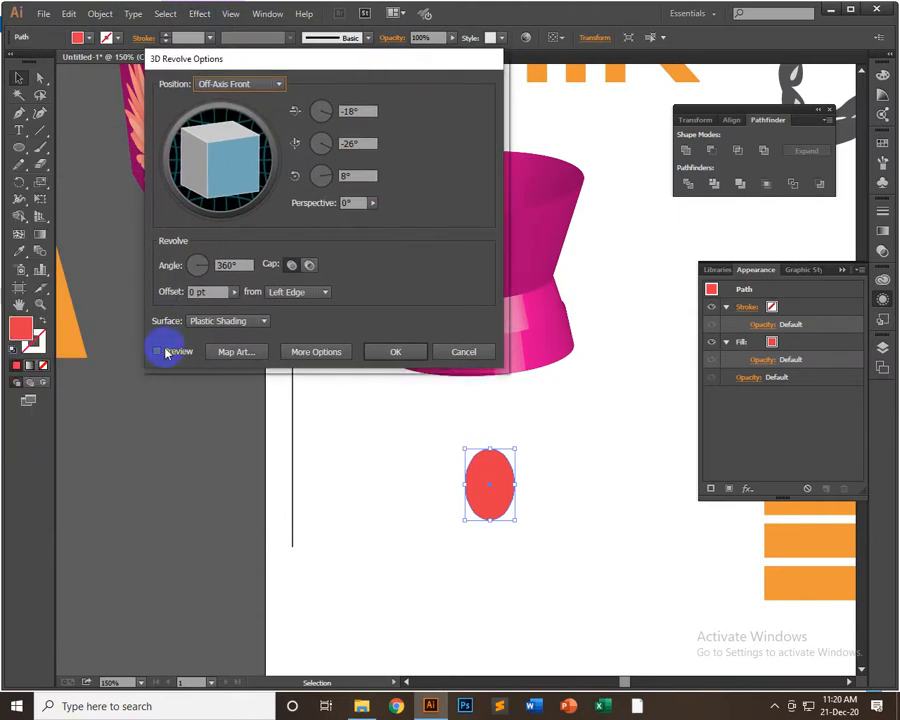
{"action": "left_click", "coordinate": [178, 352]}
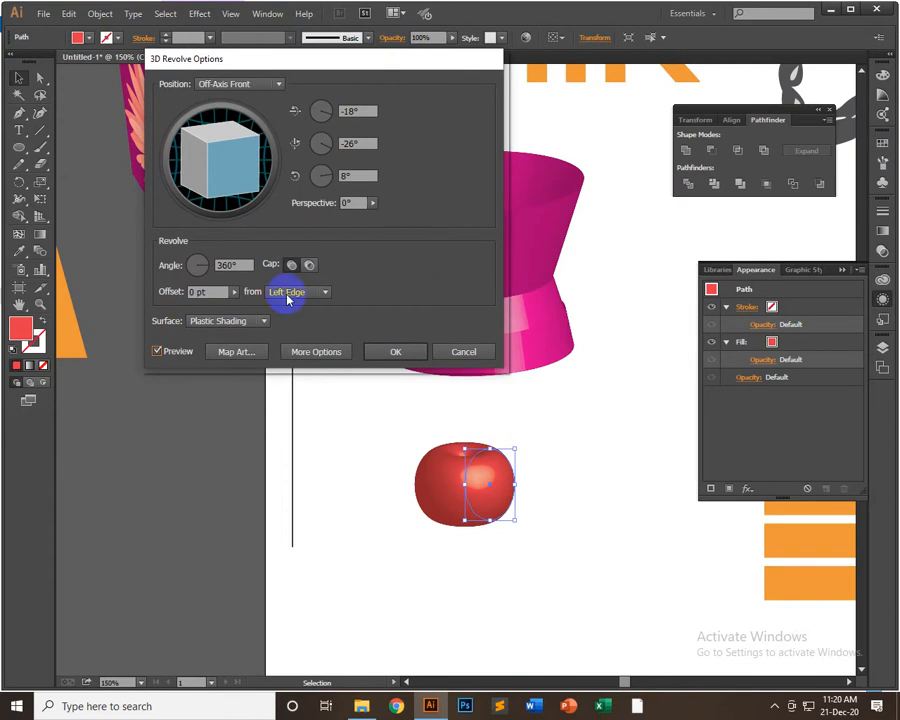
{"action": "mouse_move", "coordinate": [220, 172]}
{"action": "left_mouse_down"}
{"action": "mouse_move", "coordinate": [227, 166]}
{"action": "mouse_move", "coordinate": [227, 188]}
{"action": "mouse_move", "coordinate": [207, 157]}
{"action": "mouse_move", "coordinate": [253, 161]}
{"action": "left_mouse_up"}
{"action": "left_click_drag", "start_coordinate": [197, 172], "coordinate": [197, 172]}
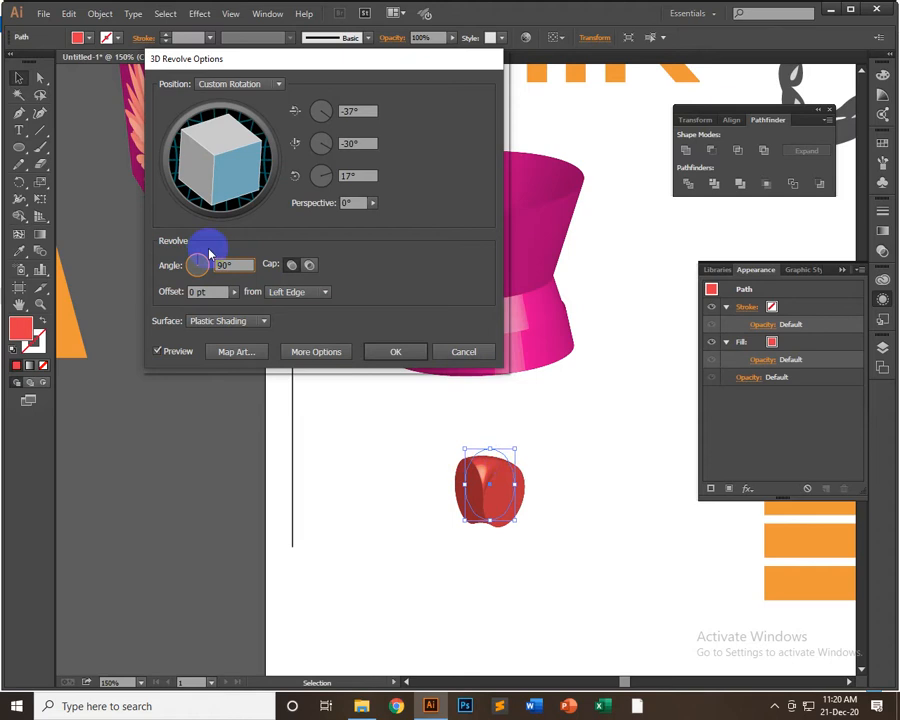
- Try partial revolve angles between 50° and 340° on the ellipse, ending at 310°
{"action": "left_click_drag", "start_coordinate": [199, 262], "coordinate": [196, 262]}
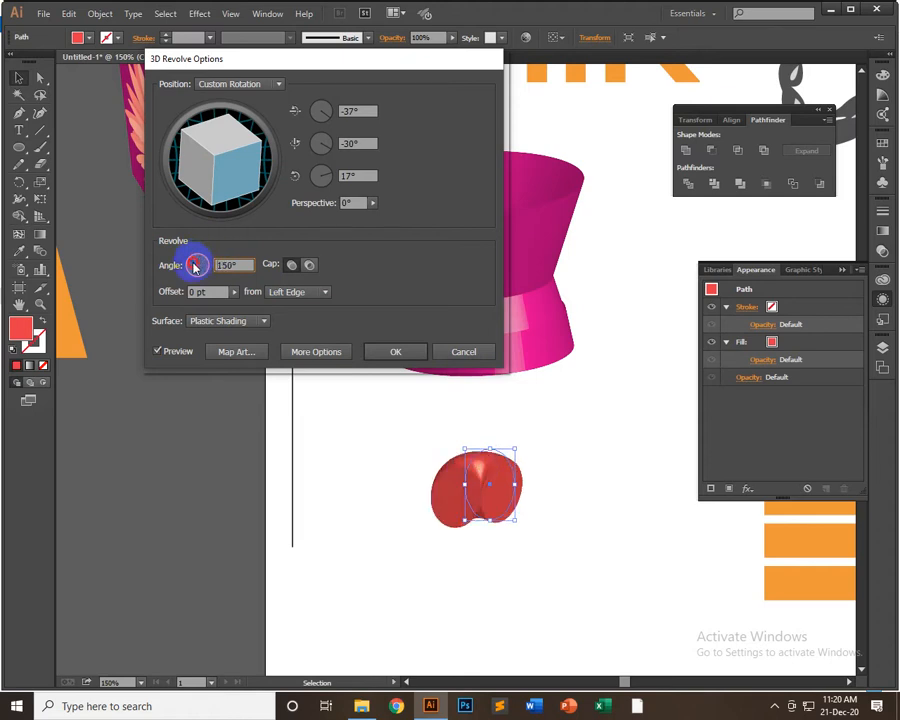
{"action": "left_click_drag", "start_coordinate": [196, 268], "coordinate": [241, 263]}
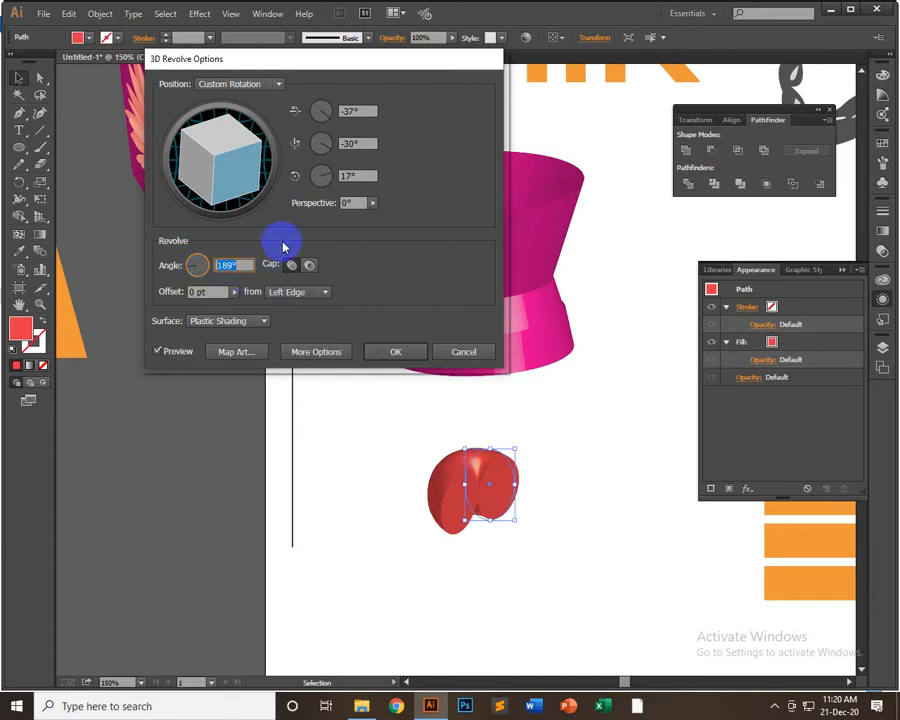
{"action": "scroll", "coordinate": [287, 248], "scroll_direction": "up", "scroll_amount": 20}
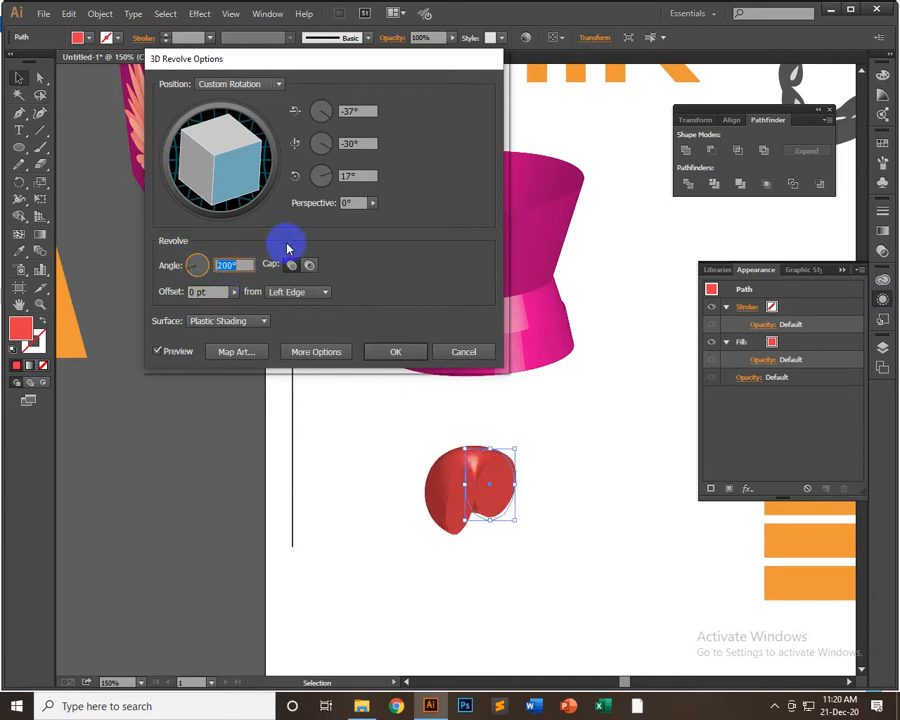
{"action": "scroll", "coordinate": [292, 248], "scroll_direction": "up", "scroll_amount": 20}
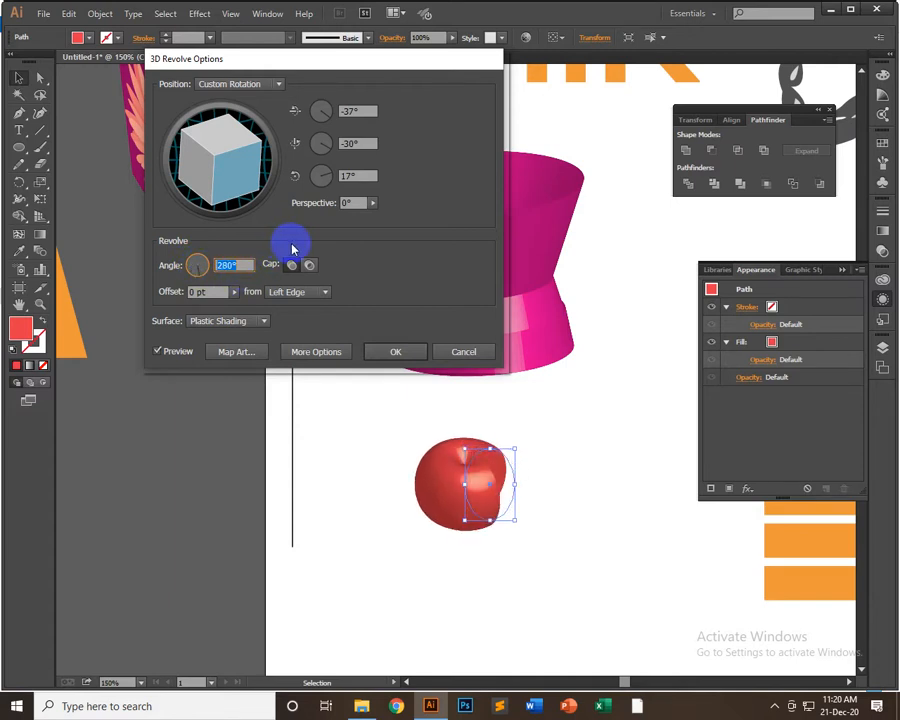
{"action": "scroll", "coordinate": [292, 248], "scroll_direction": "down", "scroll_amount": 10}
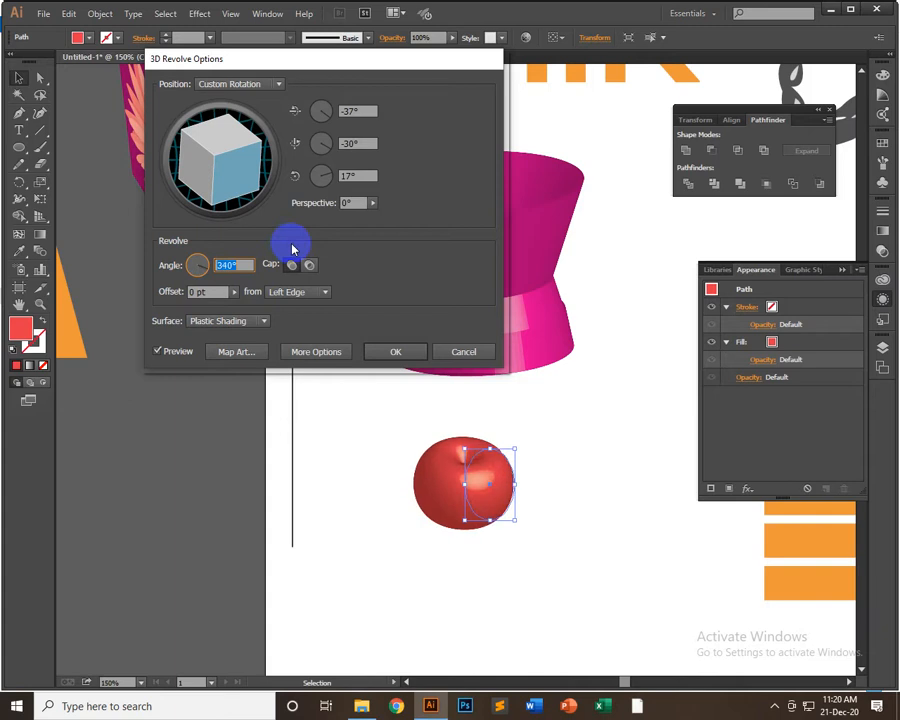
{"action": "scroll", "coordinate": [292, 248], "scroll_direction": "down", "scroll_amount": 7}
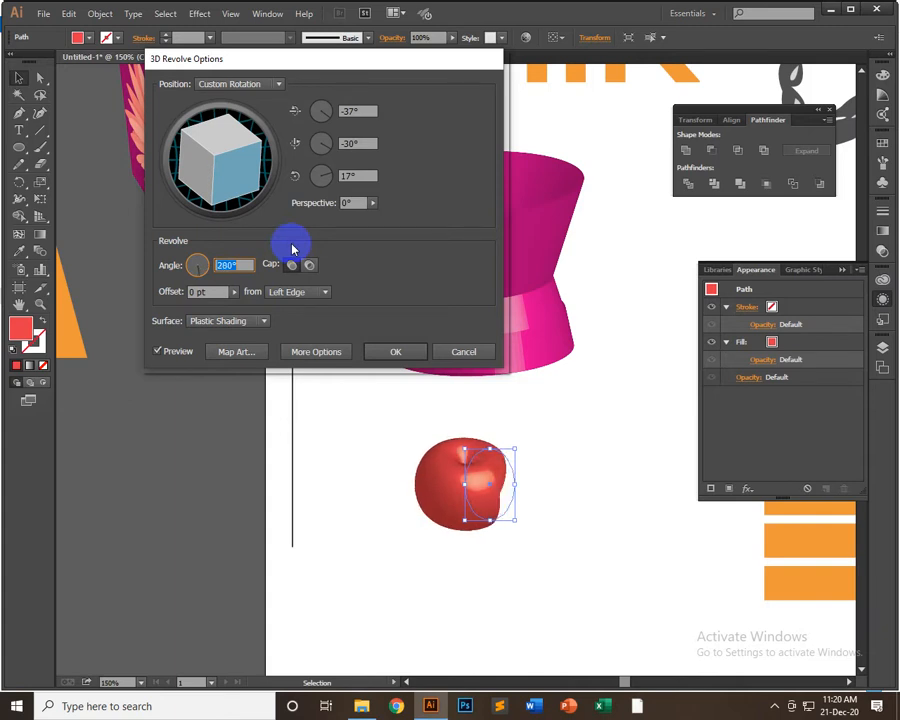
{"action": "scroll", "coordinate": [292, 248], "scroll_direction": "down", "scroll_amount": 20}
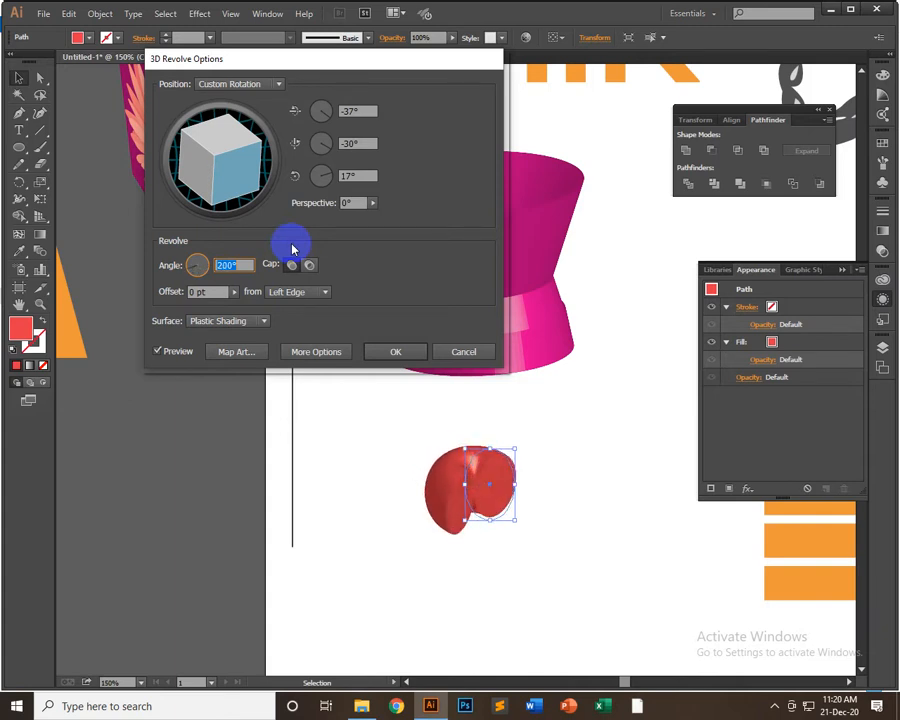
{"action": "key", "text": "shift+Down"}
{"action": "key", "text": "shift+Down"}
{"action": "key", "text": "shift+Down"}
{"action": "key", "text": "shift+Down"}
{"action": "key", "text": "shift+Down"}
{"action": "key", "text": "shift+Down"}
{"action": "key", "text": "shift+Down"}
{"action": "key", "text": "shift+Down"}
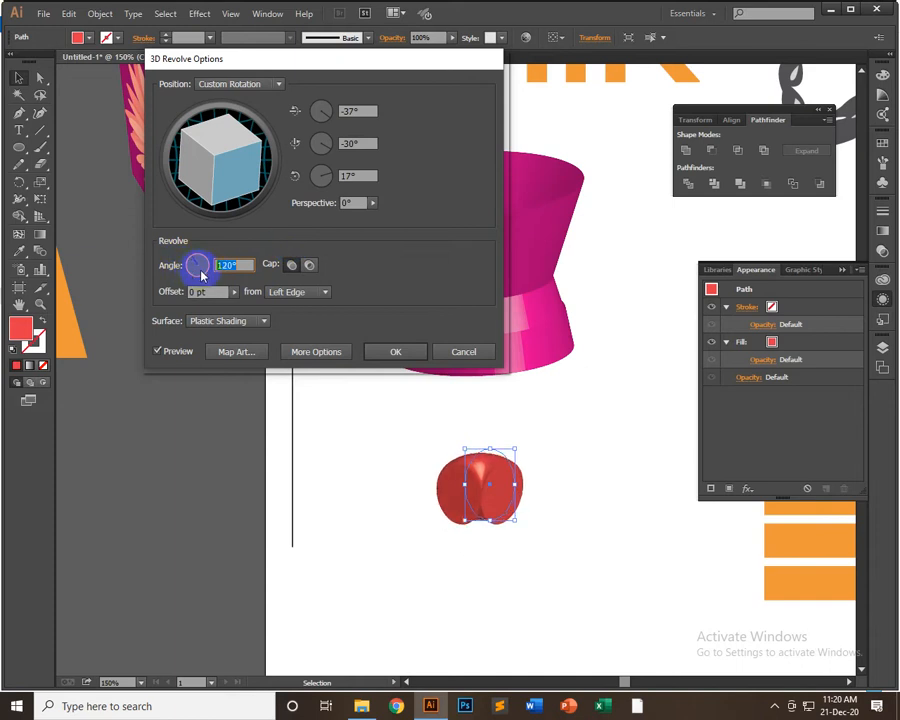
{"action": "key", "text": "shift+Down"}
{"action": "key", "text": "shift+Down"}
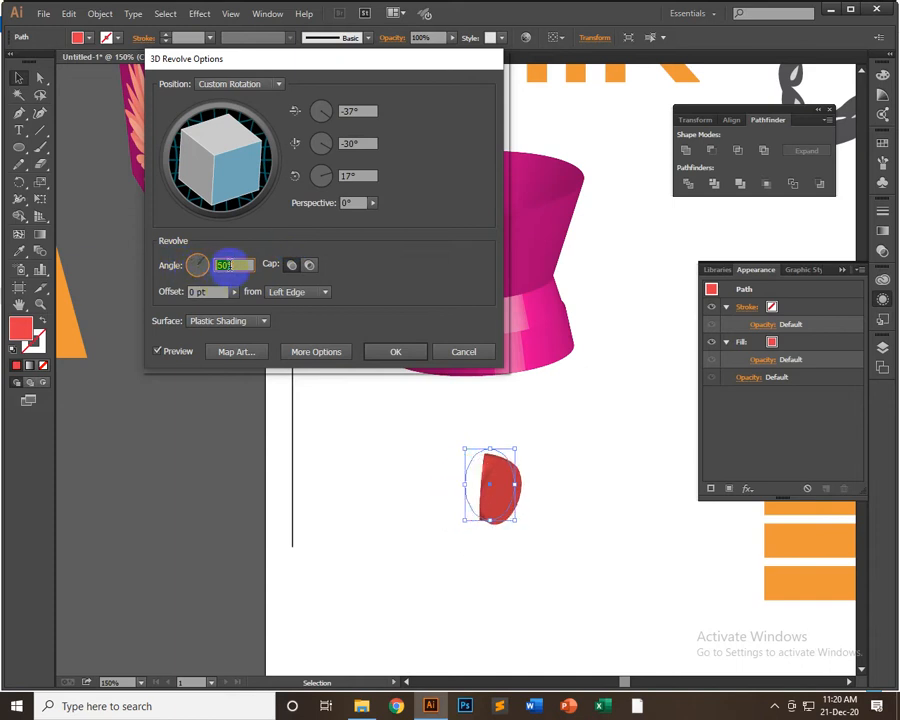
{"action": "key", "text": "shift+Up"}
{"action": "key", "text": "shift+Up"}
{"action": "key", "text": "shift+Up"}
{"action": "key", "text": "shift+Up"}
{"action": "key", "text": "shift+Up"}
{"action": "key", "text": "shift+Up"}
{"action": "key", "text": "shift+Up"}
{"action": "key", "text": "shift+Up"}
{"action": "key", "text": "shift+Up"}
{"action": "key", "text": "shift+Up"}
{"action": "key", "text": "shift+Up"}
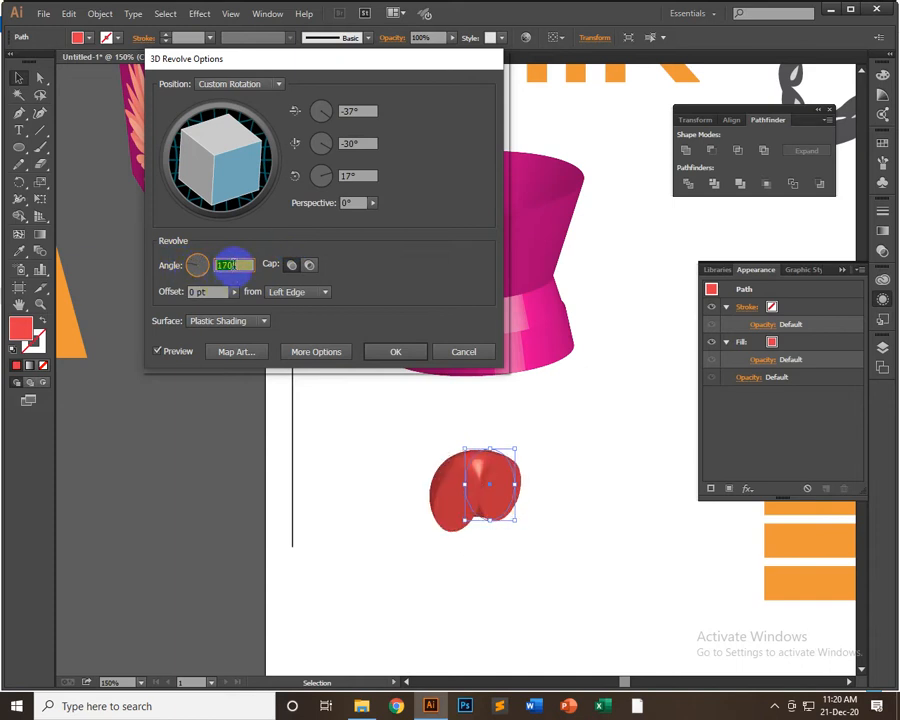
{"action": "key", "text": "shift+Up"}
{"action": "key", "text": "shift+Up"}
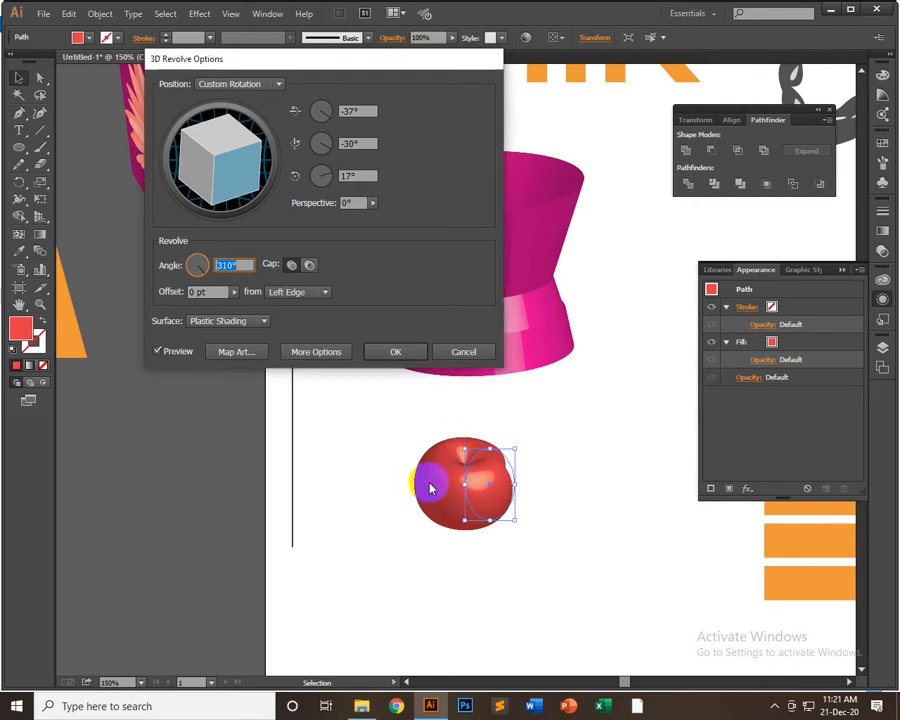
- Offset the revolve 85 pt from the left edge and set its angle to 360° to form a closed ring
{"action": "left_click", "coordinate": [234, 292]}
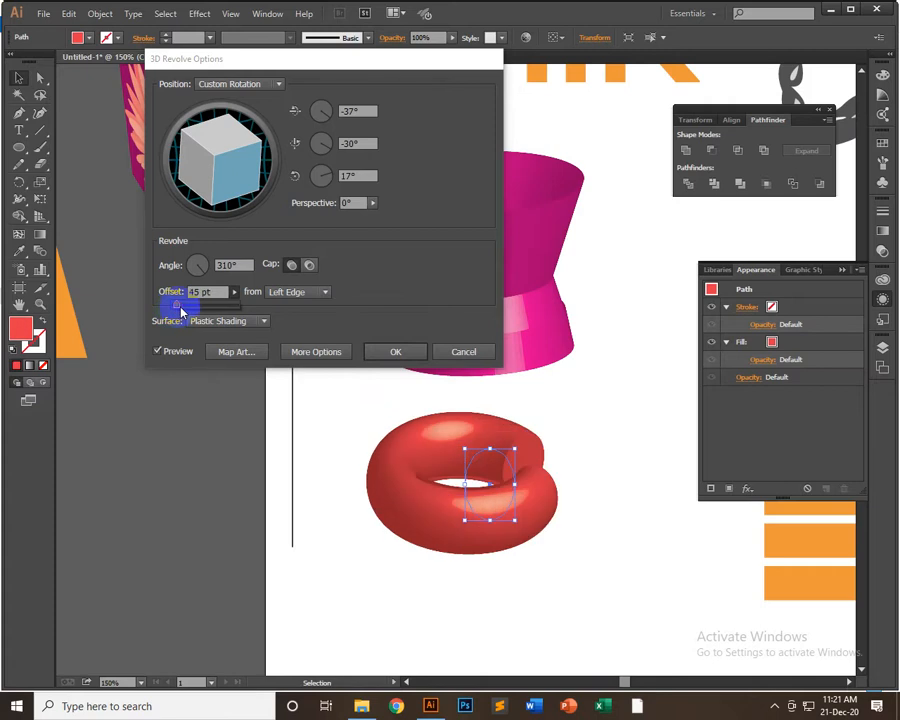
{"action": "left_click_drag", "start_coordinate": [183, 309], "coordinate": [186, 309]}
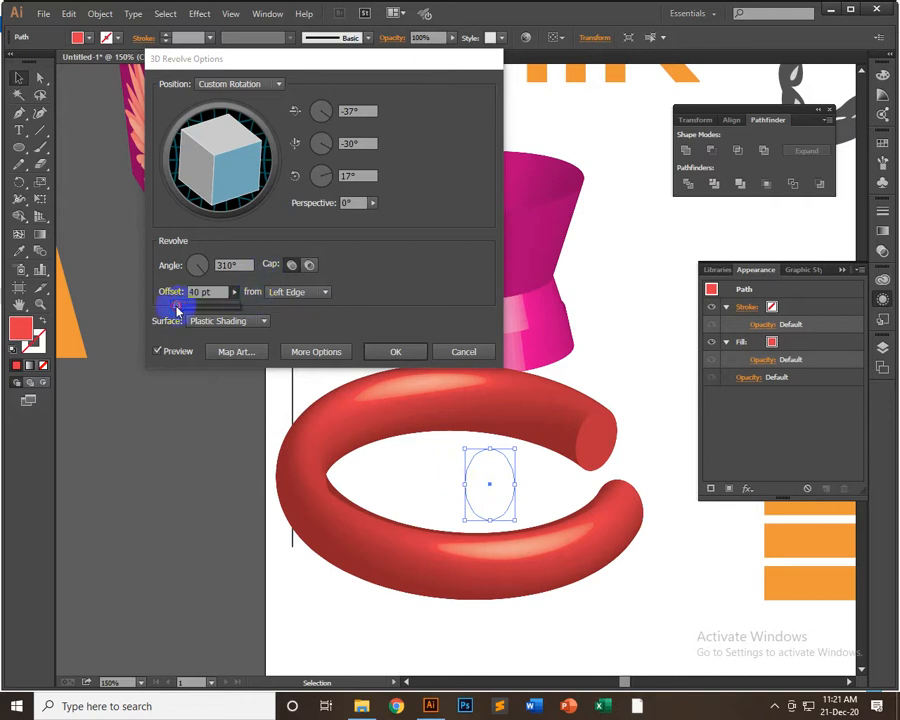
{"action": "left_click_drag", "start_coordinate": [178, 310], "coordinate": [201, 315]}
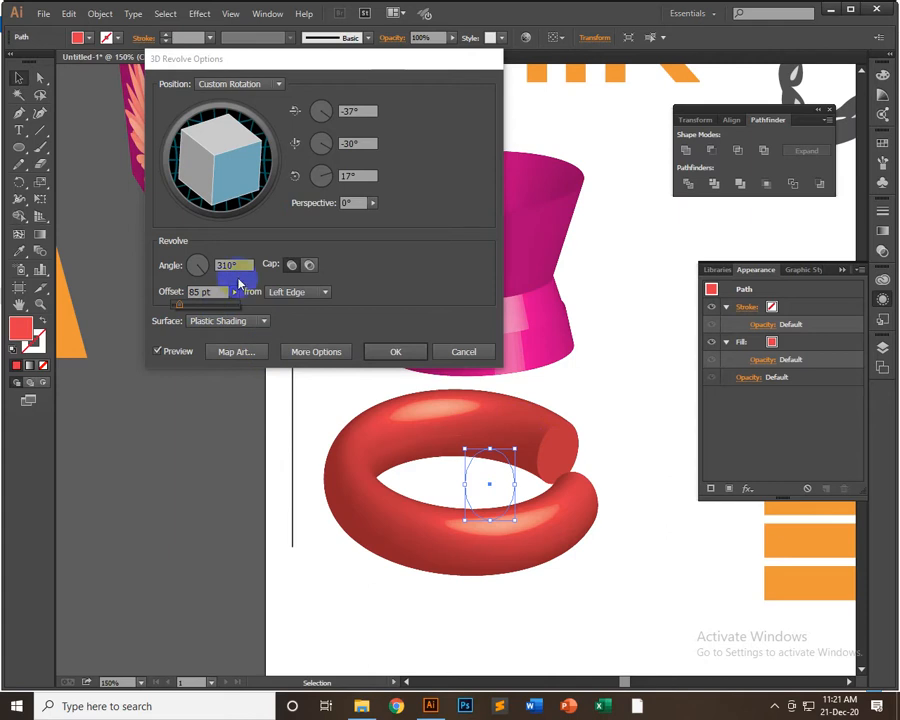
{"action": "left_click", "coordinate": [226, 265]}
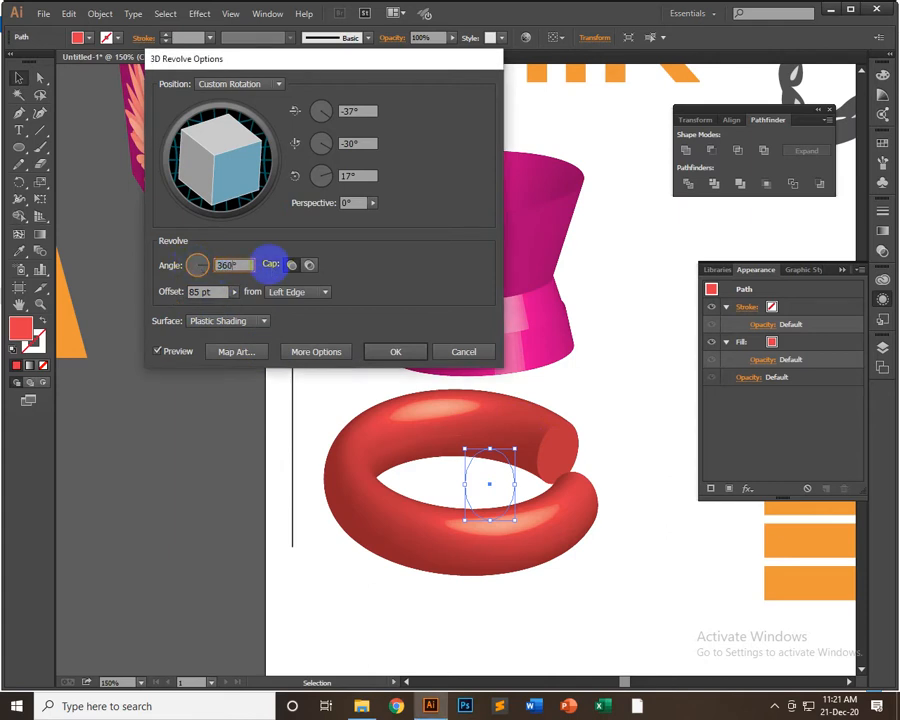
{"action": "left_click", "coordinate": [203, 292]}
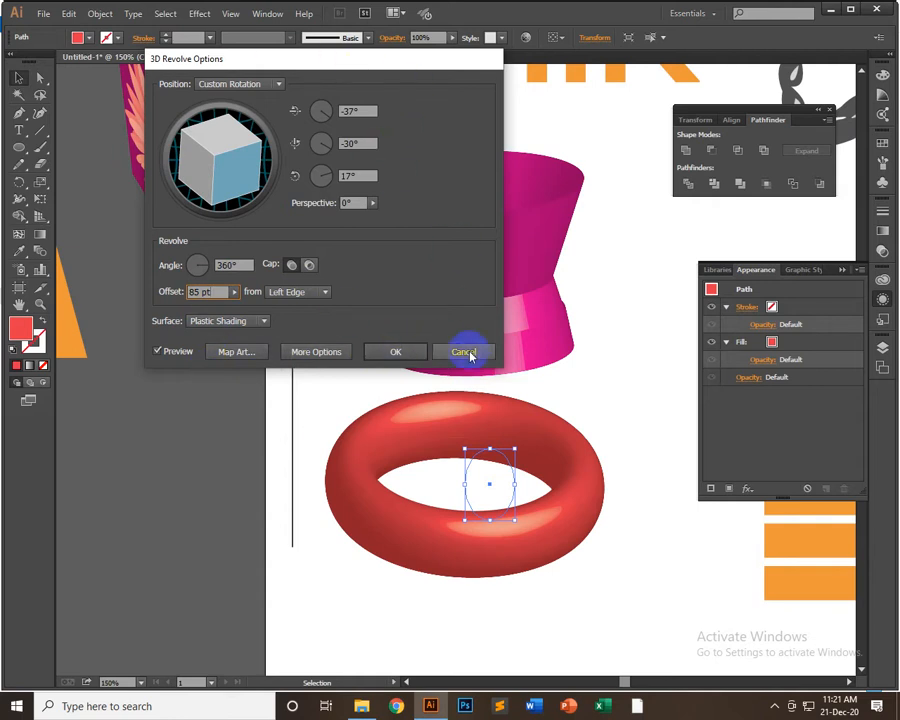
- Map the Dot Pattern Vector Pack 14 symbol onto the ring's surface
{"action": "left_click", "coordinate": [252, 353]}
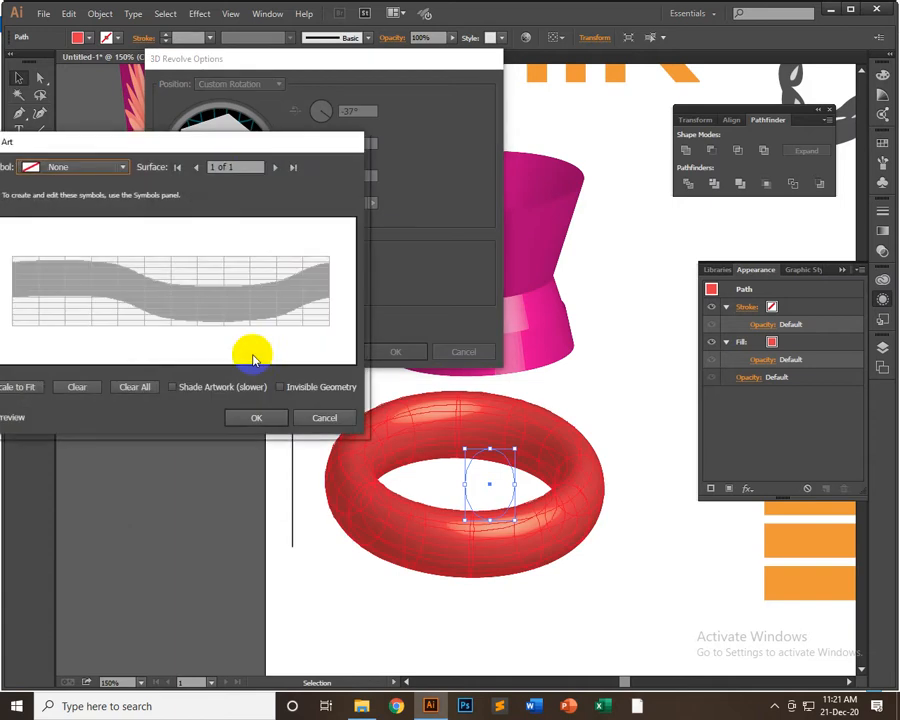
{"action": "left_click_drag", "start_coordinate": [258, 152], "coordinate": [383, 76]}
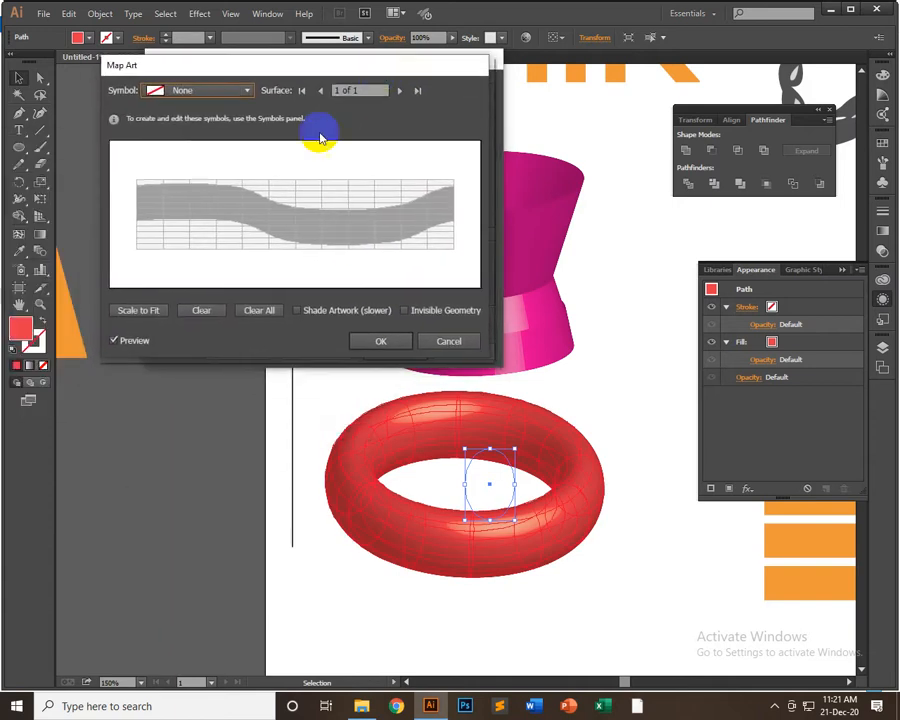
{"action": "left_click", "coordinate": [237, 91]}
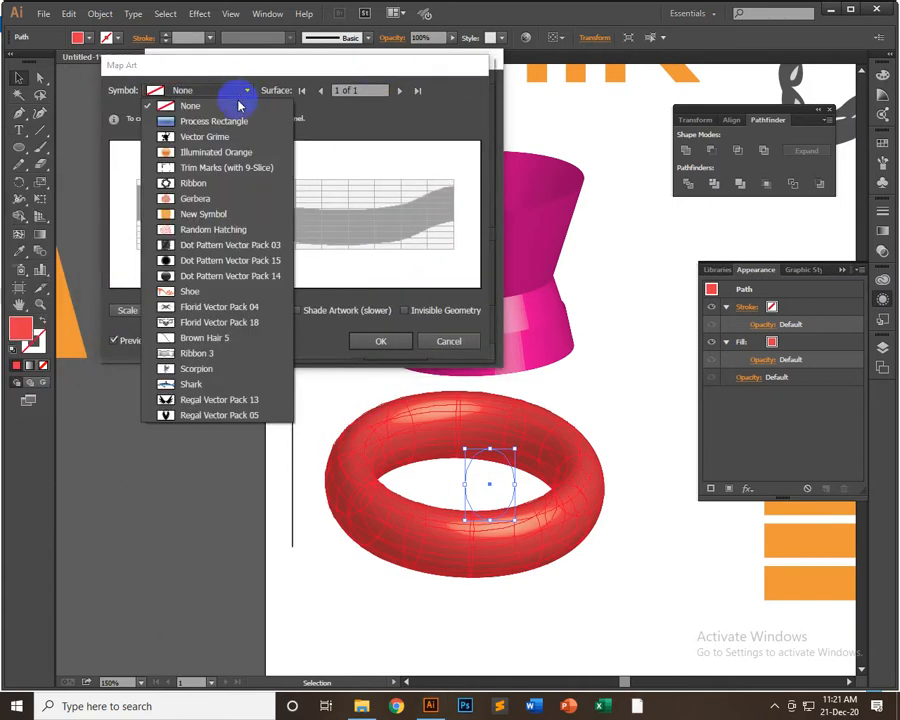
{"action": "left_click", "coordinate": [219, 276]}
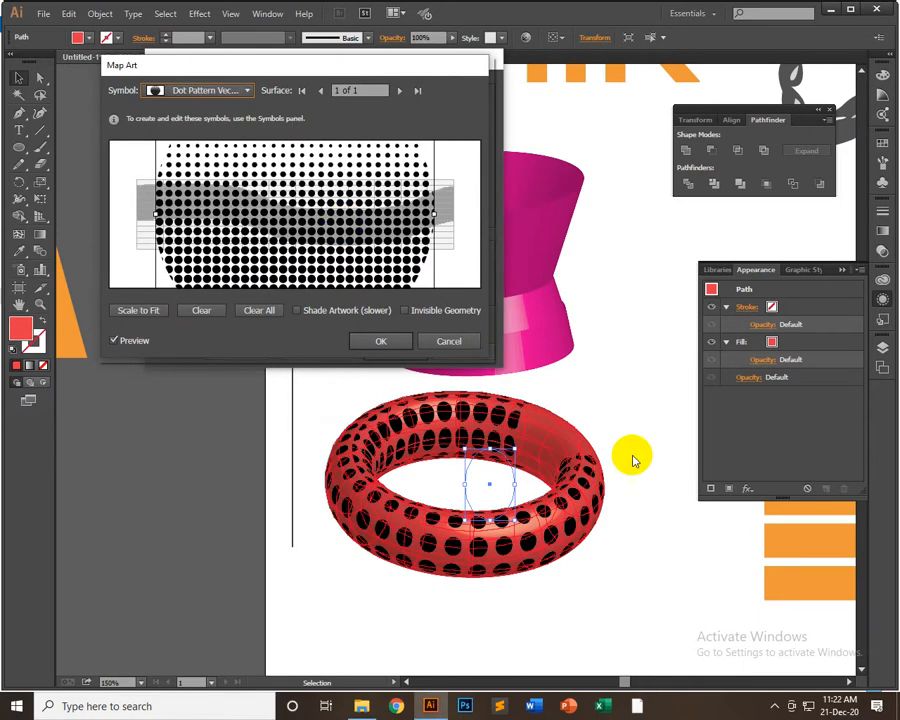
- Scale the mapped dot pattern to fit the surface and stretch it past the surface grid on all sides
{"action": "left_click", "coordinate": [127, 314]}
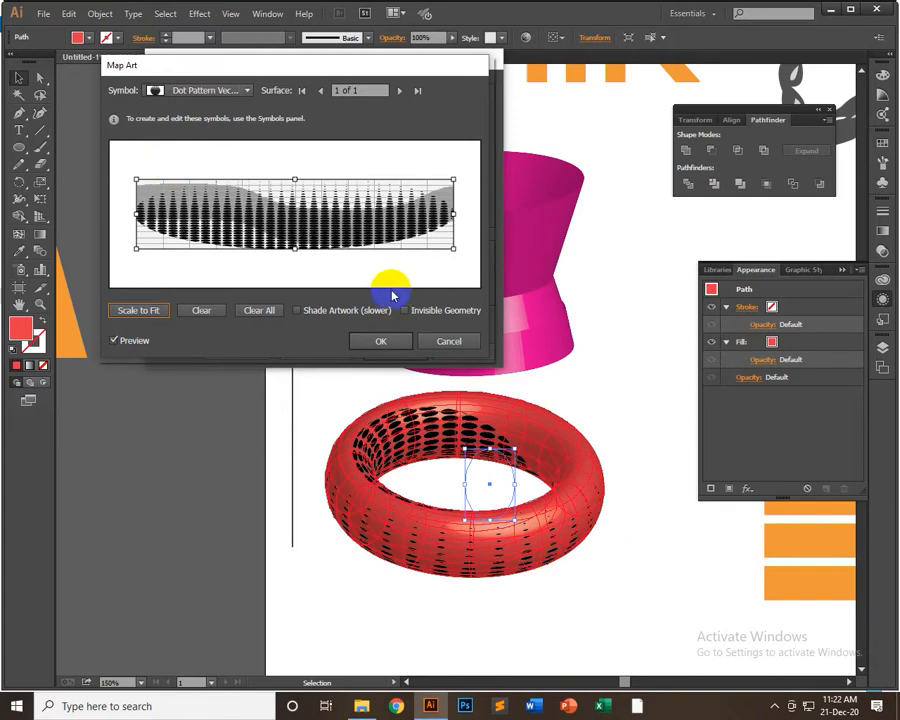
{"action": "left_click_drag", "start_coordinate": [454, 180], "coordinate": [472, 151]}
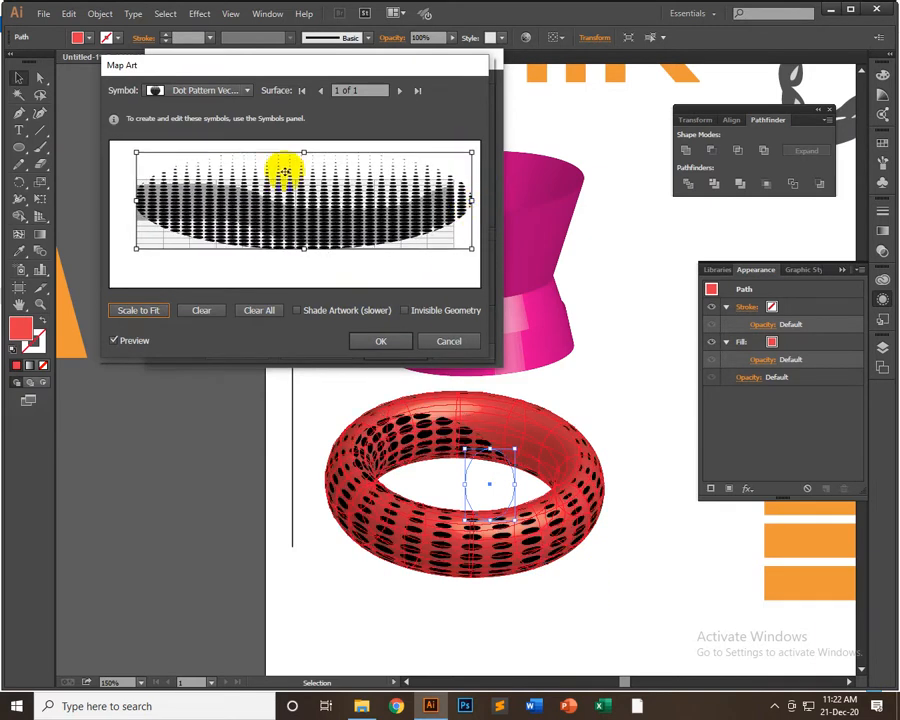
{"action": "left_click_drag", "start_coordinate": [137, 153], "coordinate": [104, 137]}
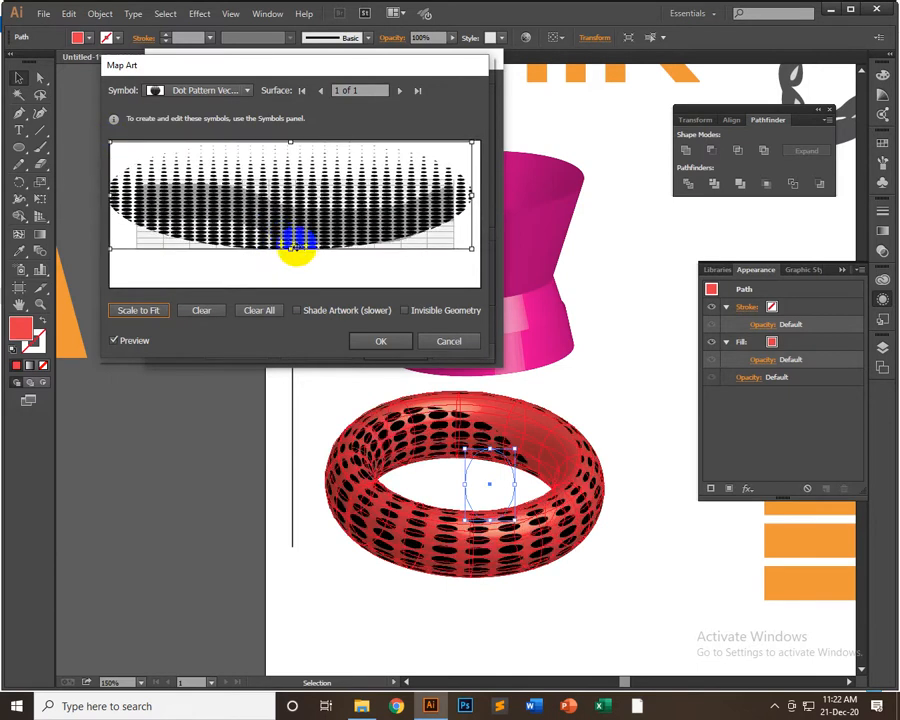
{"action": "left_click_drag", "start_coordinate": [289, 249], "coordinate": [312, 259]}
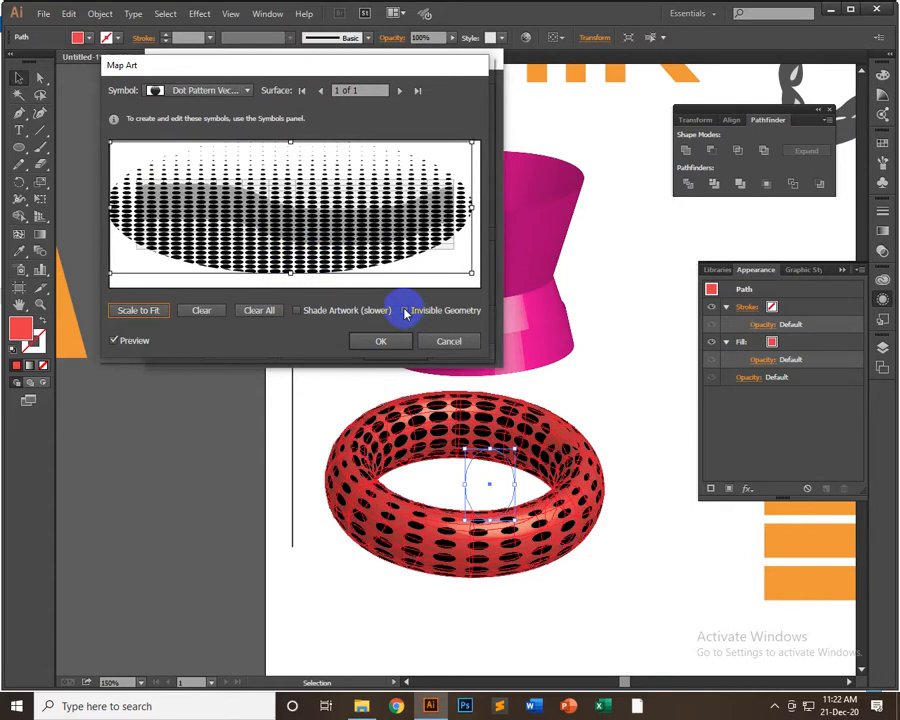
- Apply the mapped revolve with invisible geometry and move the dotted ring a little down and to the left below the cup shape
{"action": "left_click", "coordinate": [405, 311]}
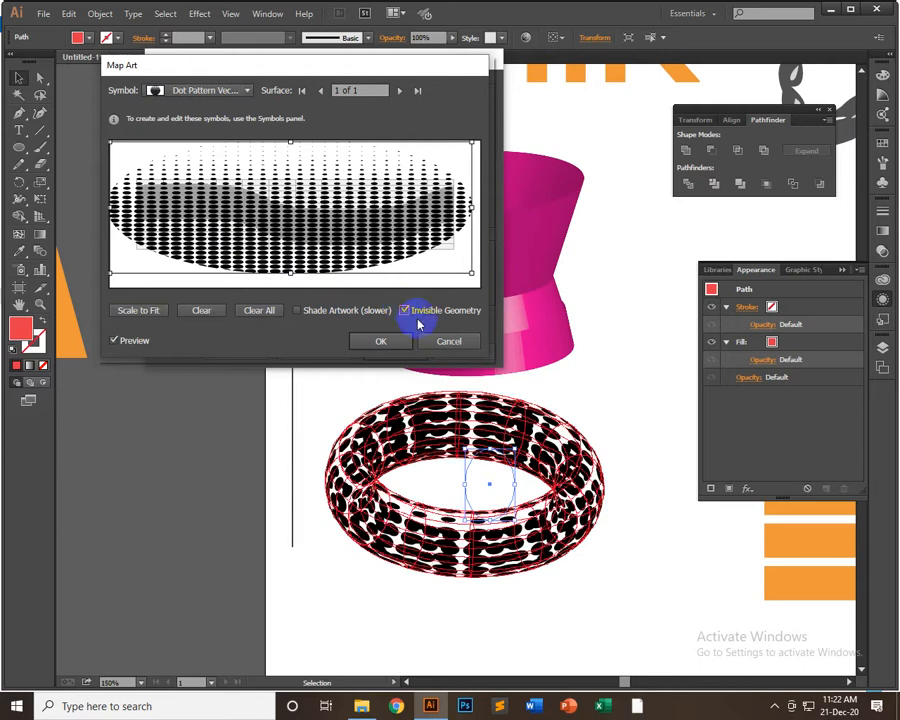
{"action": "left_click", "coordinate": [395, 348]}
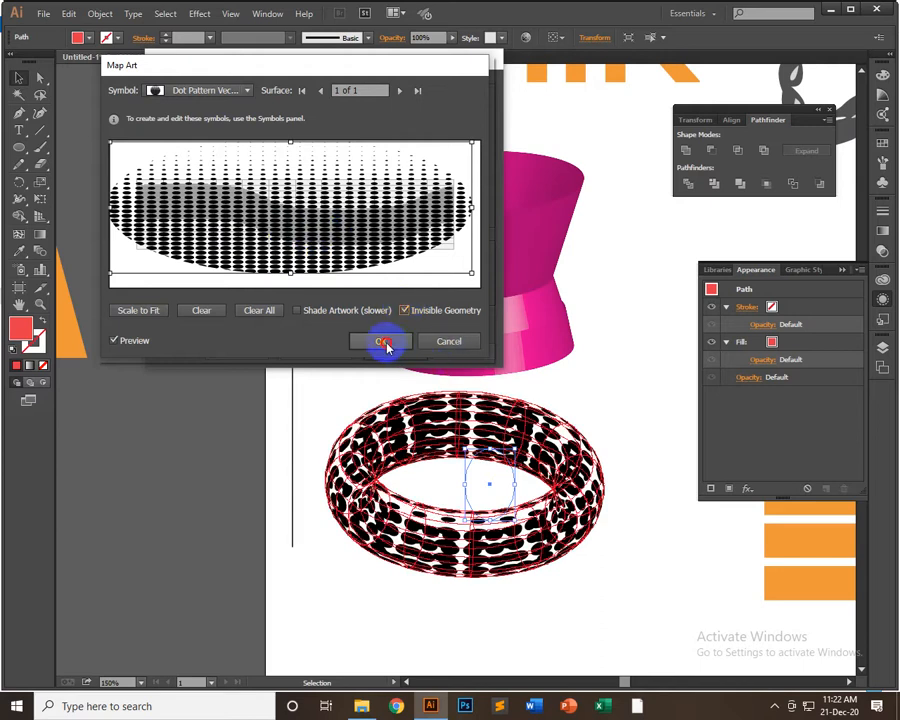
{"action": "left_click", "coordinate": [398, 352]}
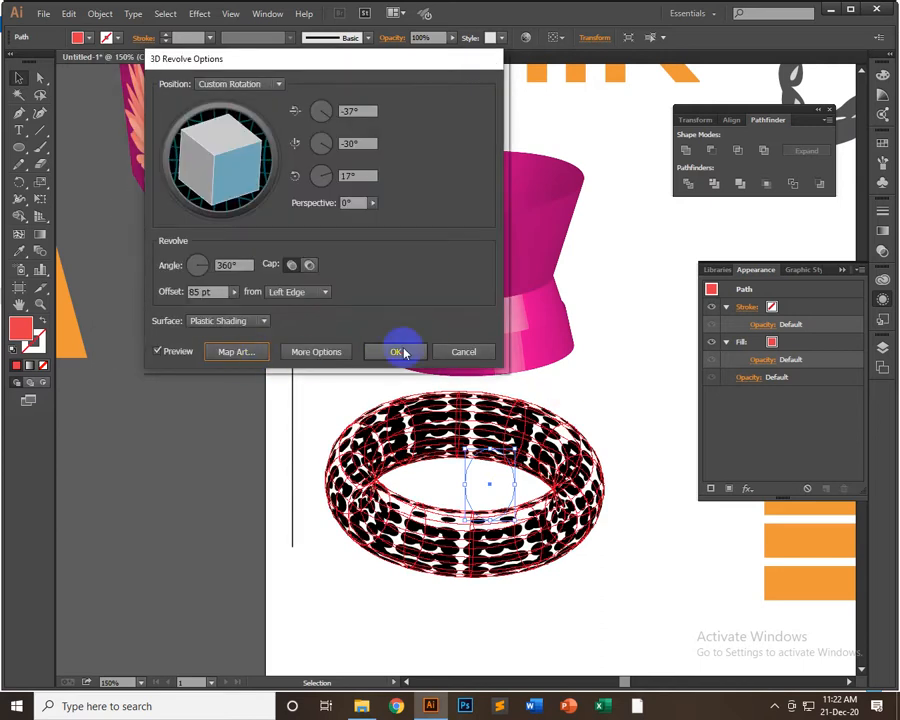
{"action": "left_click", "coordinate": [617, 448]}
{"action": "left_click_drag", "start_coordinate": [511, 557], "coordinate": [428, 581]}
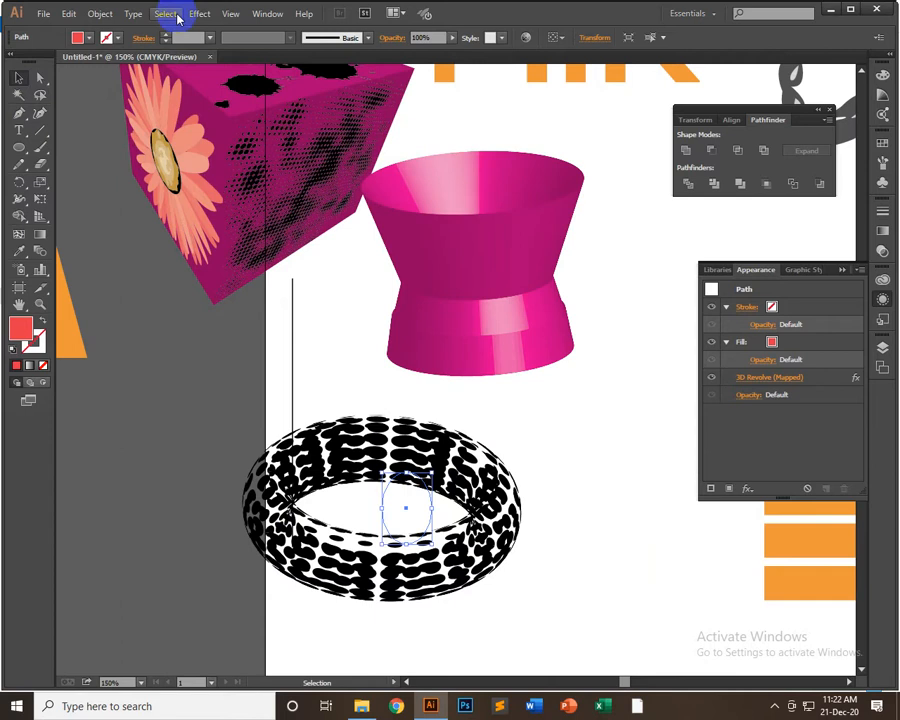
- Expand the dotted ring's 3D appearance and ungroup the result repeatedly until its dot surfaces are separate groups
{"action": "left_click", "coordinate": [104, 15]}
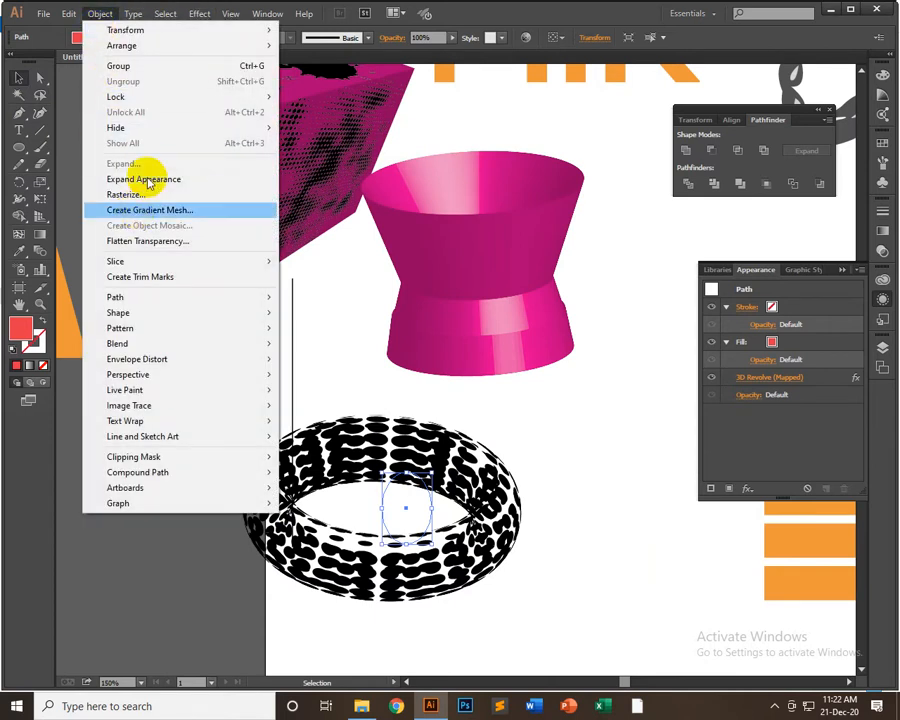
{"action": "left_click", "coordinate": [148, 180]}
{"action": "left_click", "coordinate": [100, 14]}
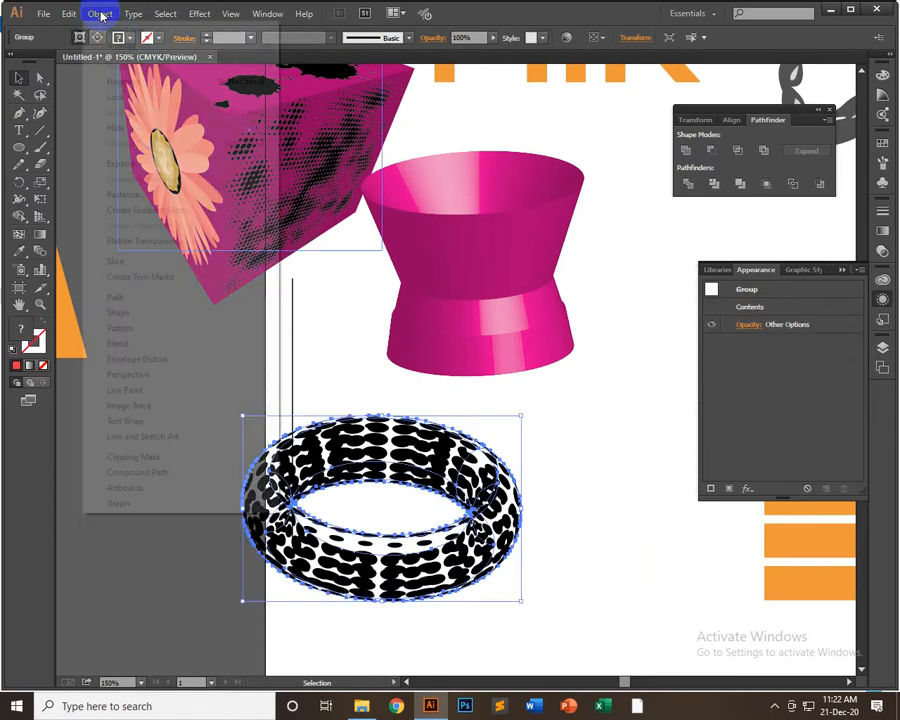
{"action": "left_click", "coordinate": [124, 162]}
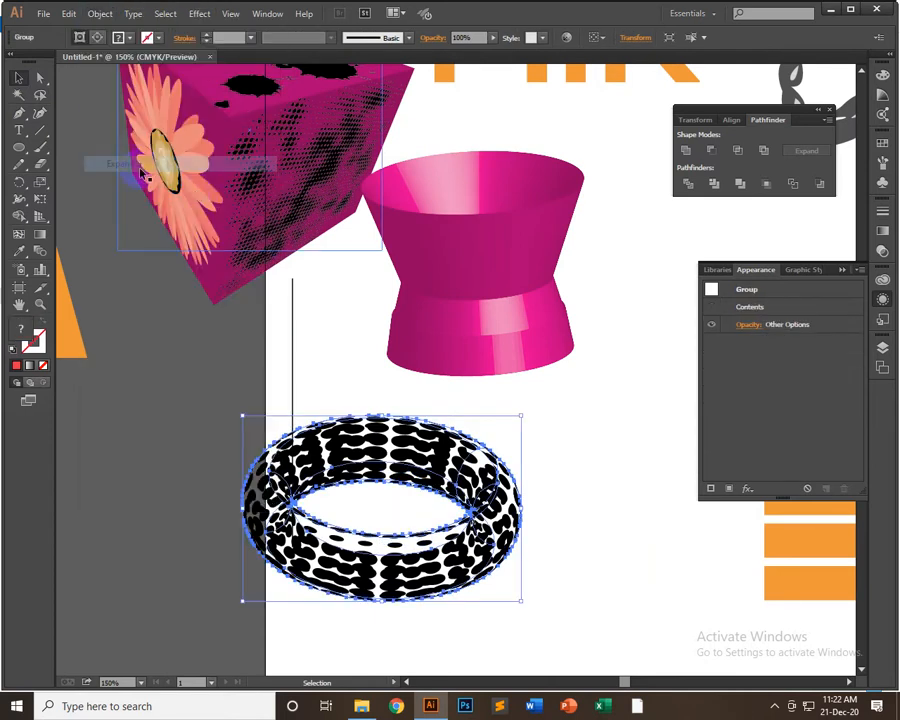
{"action": "right_click", "coordinate": [421, 440]}
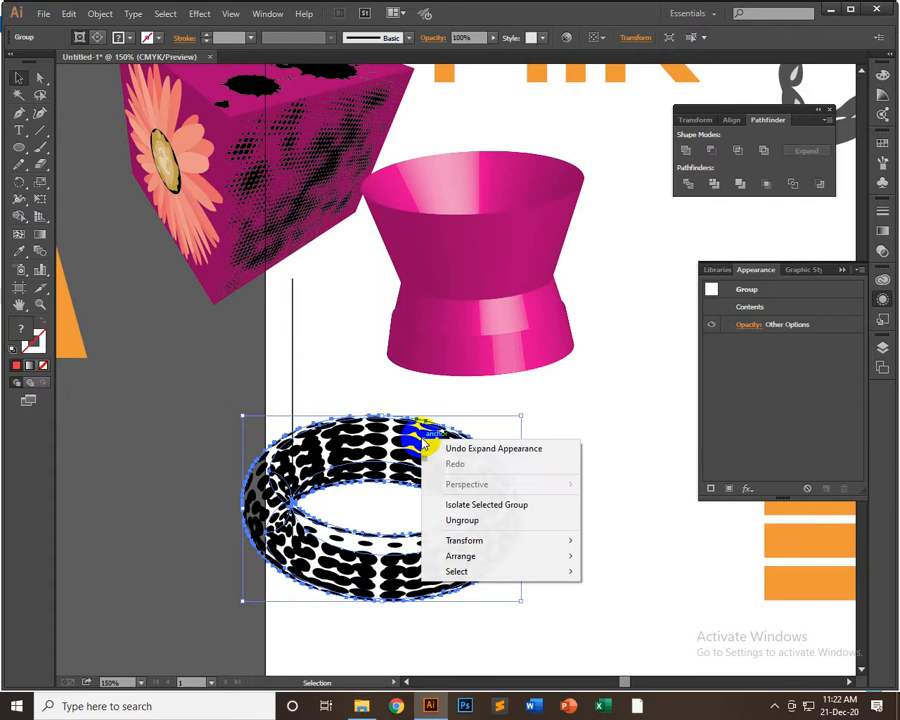
{"action": "left_click", "coordinate": [440, 520]}
{"action": "right_click", "coordinate": [398, 428]}
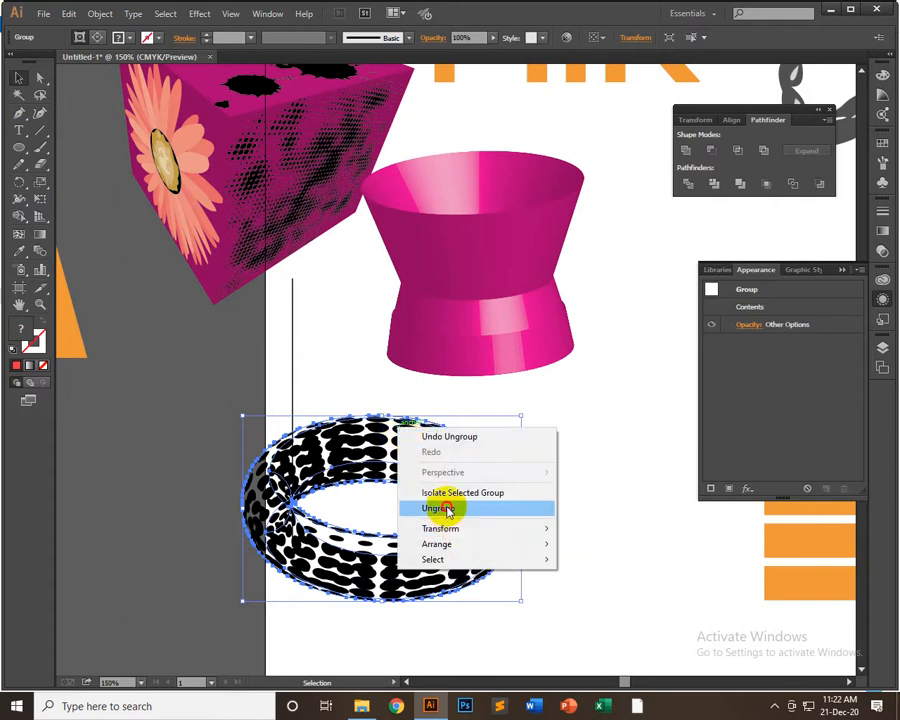
{"action": "left_click", "coordinate": [450, 508]}
{"action": "right_click", "coordinate": [411, 450]}
{"action": "left_click", "coordinate": [455, 514]}
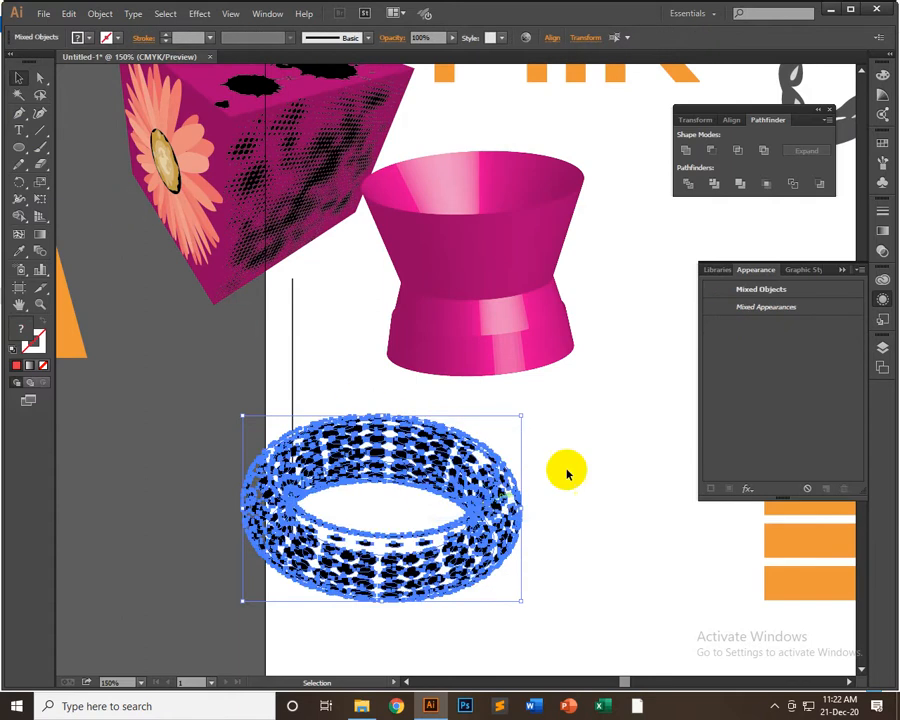
- Pull the back arc and the dotted band out of the ring, placing them to its upper right and lower right
{"action": "left_click", "coordinate": [554, 438]}
{"action": "left_click_drag", "start_coordinate": [418, 440], "coordinate": [662, 393]}
{"action": "left_click", "coordinate": [632, 485]}
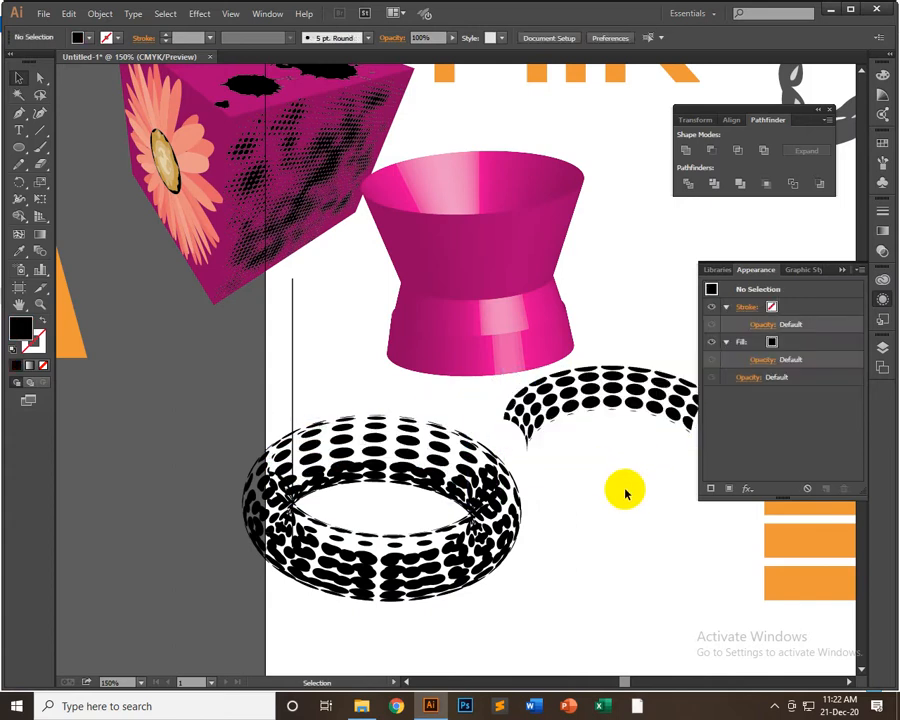
{"action": "left_click_drag", "start_coordinate": [368, 440], "coordinate": [629, 518]}
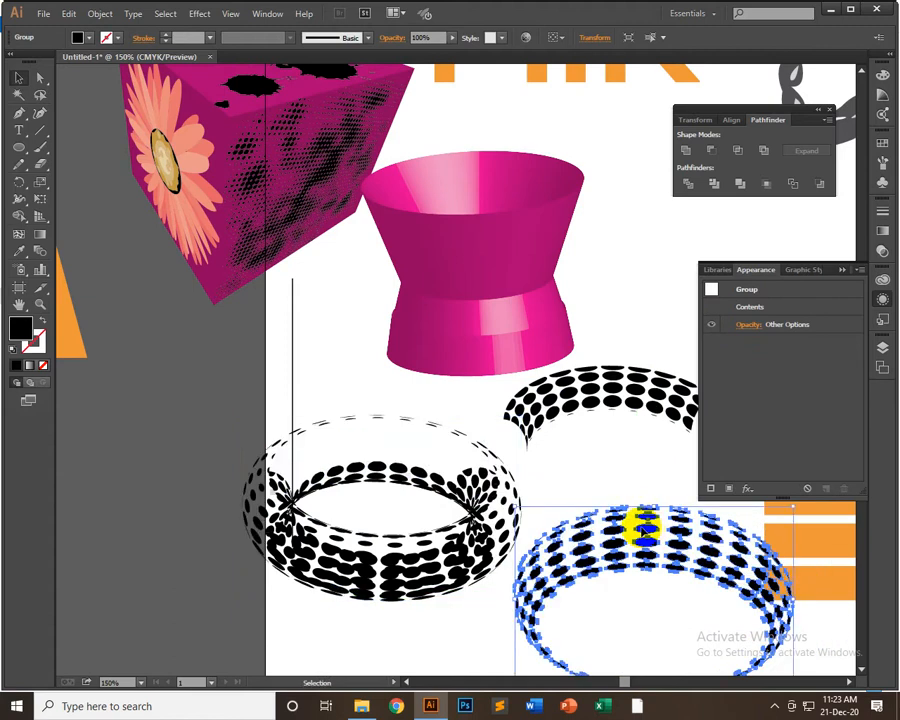
{"action": "scroll", "coordinate": [627, 500], "scroll_direction": "down", "scroll_amount": 5}
{"action": "mouse_move", "coordinate": [600, 432]}
{"action": "left_mouse_down"}
{"action": "mouse_move", "coordinate": [575, 455]}
{"action": "mouse_move", "coordinate": [505, 458]}
{"action": "left_mouse_up"}
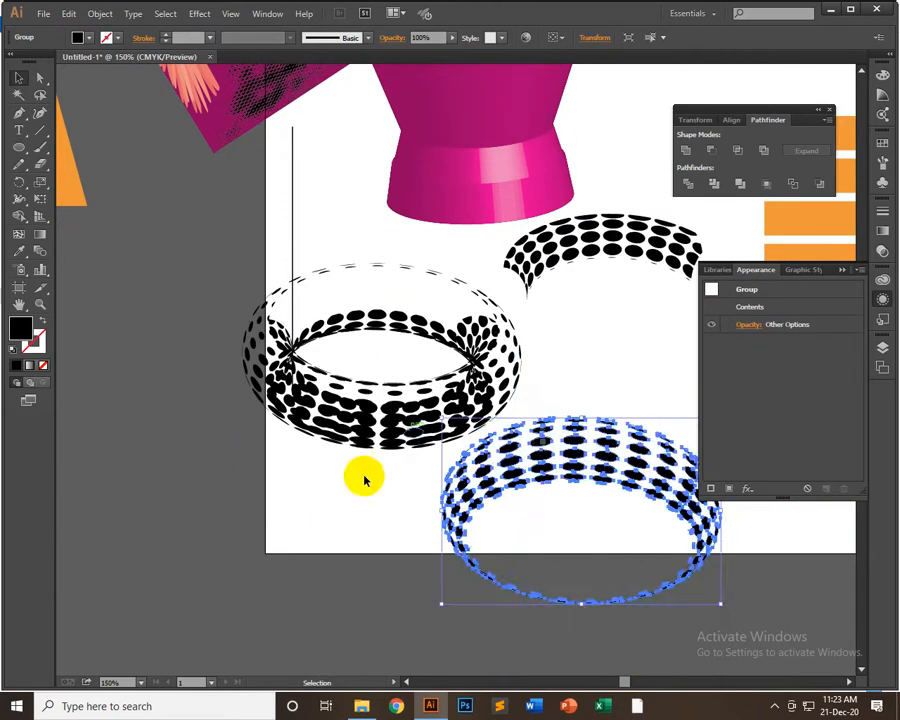
- Delete the leftover ring pieces and the separated arc, and move the remaining dotted band up under the cup
{"action": "left_click_drag", "start_coordinate": [326, 480], "coordinate": [372, 282]}
{"action": "key", "text": "Delete"}
{"action": "left_click_drag", "start_coordinate": [588, 242], "coordinate": [530, 384]}
{"action": "key", "text": "Delete"}
{"action": "key", "text": "Delete"}
{"action": "left_click_drag", "start_coordinate": [563, 470], "coordinate": [490, 362]}
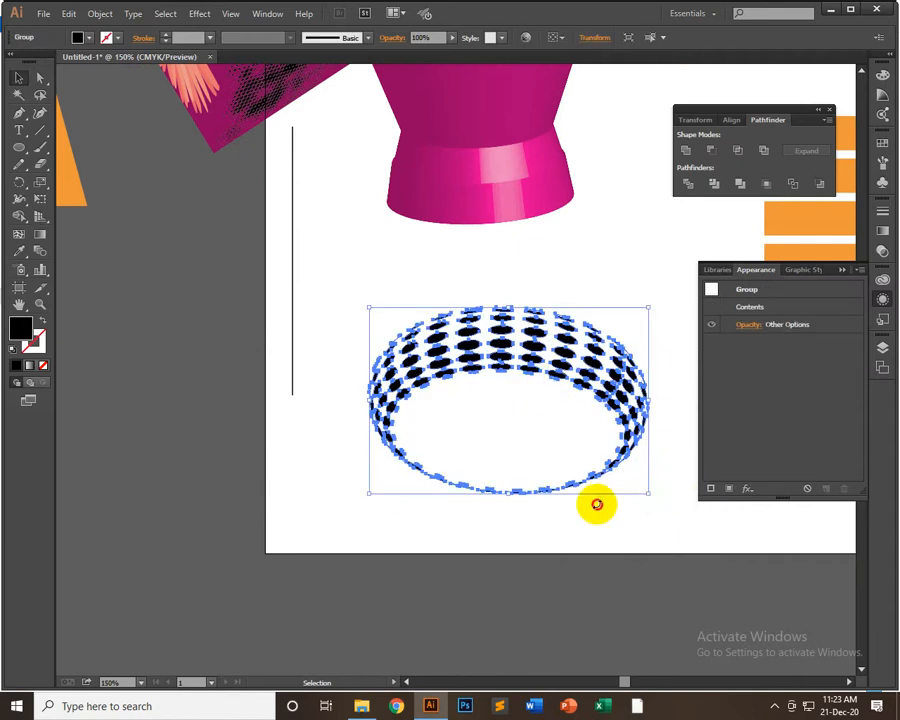
- Rotate the dotted band until it stands nearly upright and scale it down into a shorter, rounder wheel shape
{"action": "left_click_drag", "start_coordinate": [597, 502], "coordinate": [461, 500]}
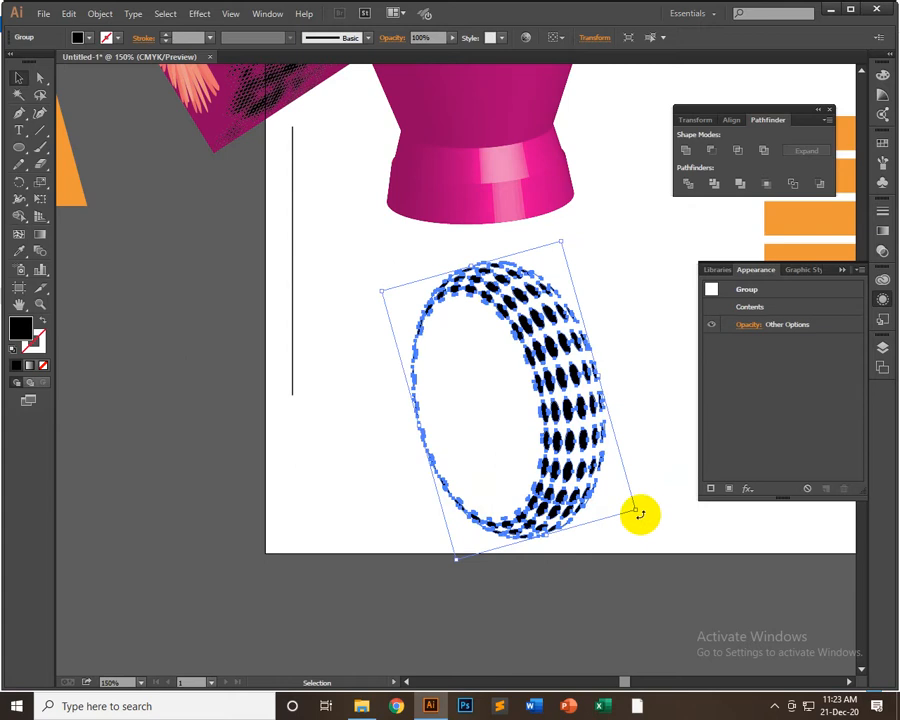
{"action": "left_click_drag", "start_coordinate": [639, 514], "coordinate": [615, 536]}
{"action": "left_click_drag", "start_coordinate": [616, 539], "coordinate": [516, 434]}
{"action": "left_click", "coordinate": [775, 502]}
{"action": "left_click", "coordinate": [622, 497]}
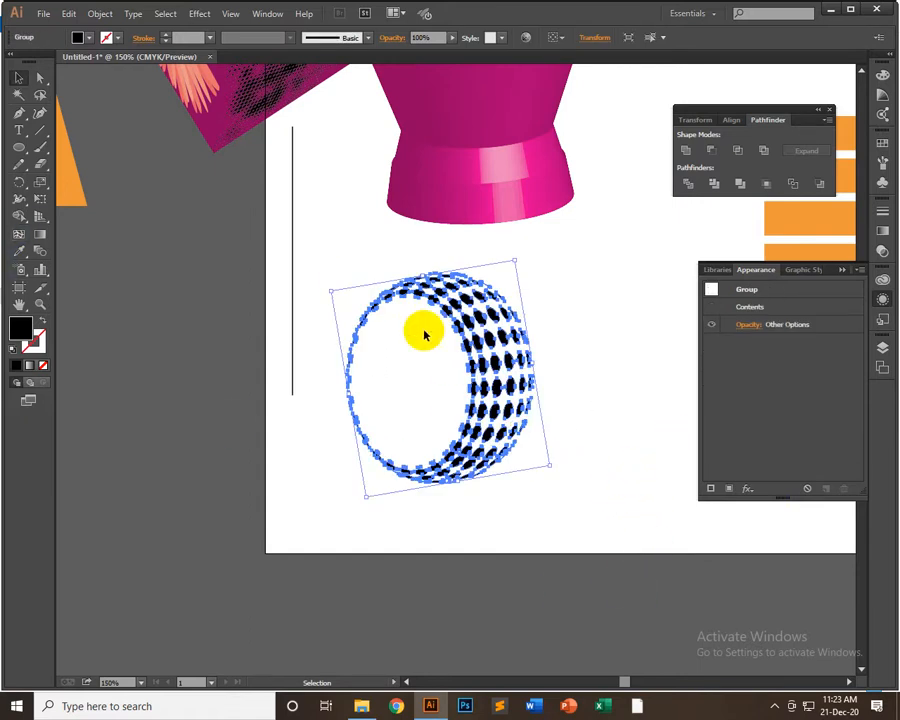
- Delete the dotted band and draw a black circle from its centre in the empty area below the cup
{"action": "key", "text": "Delete"}
{"action": "left_click", "coordinate": [17, 145]}
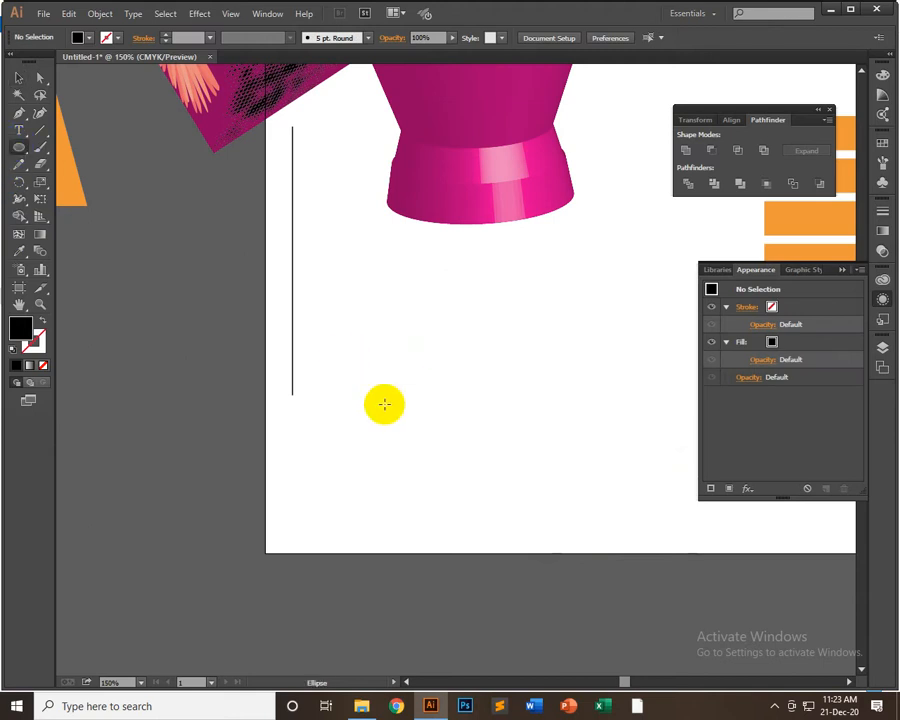
{"action": "left_click_drag", "start_coordinate": [390, 404], "coordinate": [468, 317]}
- Draw a vertical line segment through the circle near its centre, extending past its upper and lower edges
{"action": "left_click", "coordinate": [38, 136]}
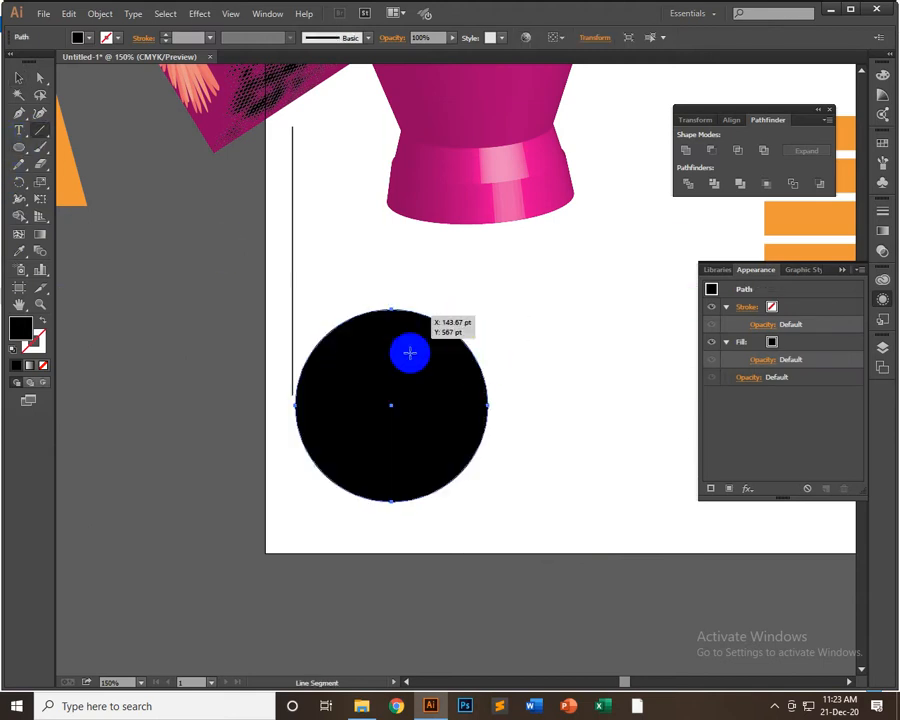
{"action": "left_click_drag", "start_coordinate": [381, 266], "coordinate": [402, 558]}
{"action": "left_click_drag", "start_coordinate": [351, 461], "coordinate": [351, 461]}
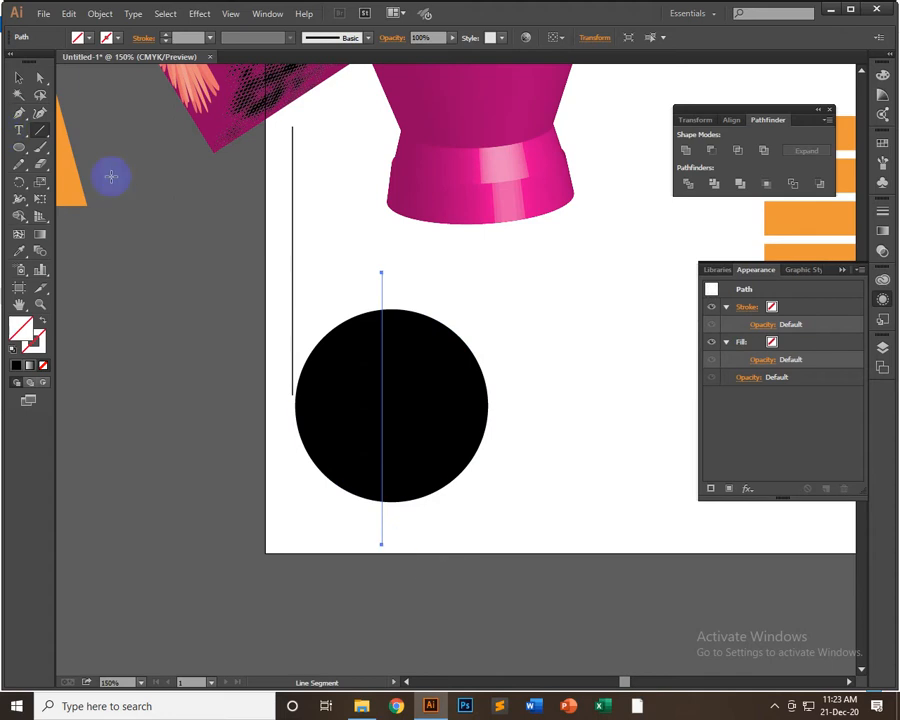
- Delete the circle's left anchor point so only the right half-circle remains
{"action": "left_click", "coordinate": [40, 78]}
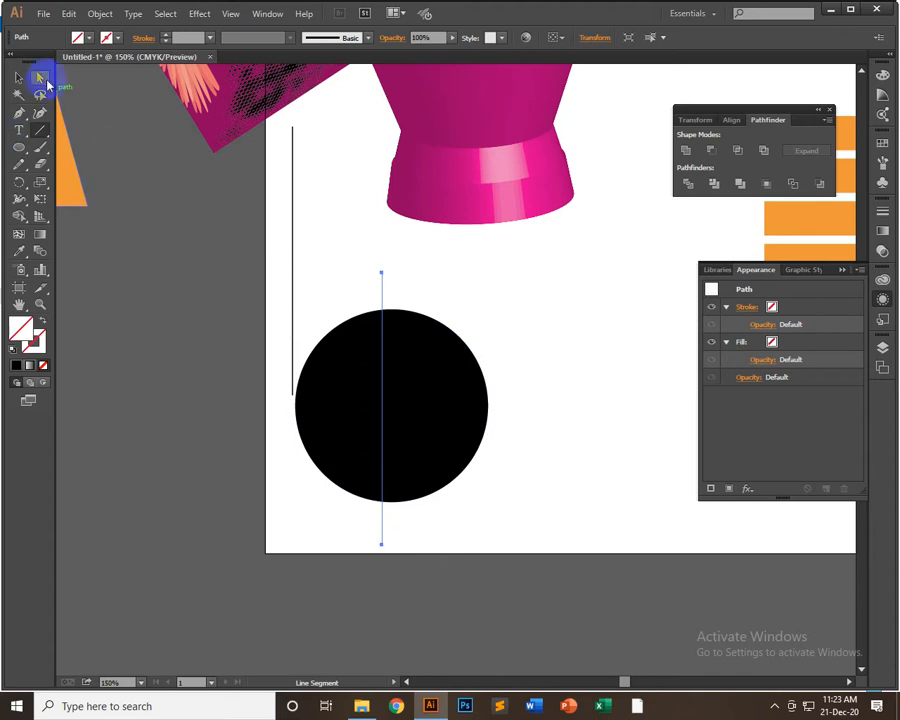
{"action": "left_click", "coordinate": [355, 292]}
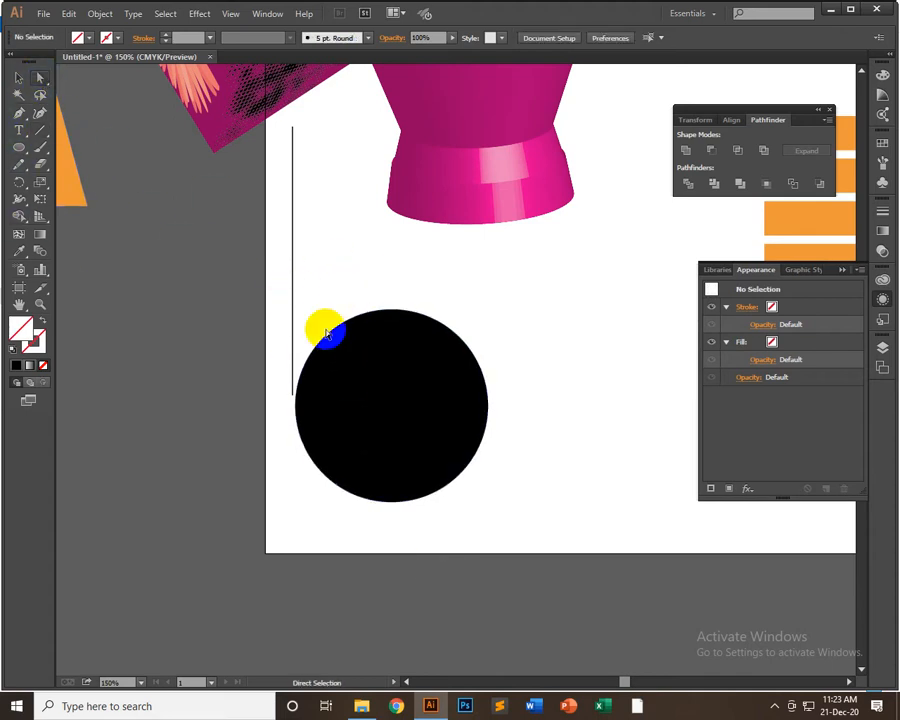
{"action": "left_click", "coordinate": [340, 483]}
{"action": "key", "text": "Delete"}
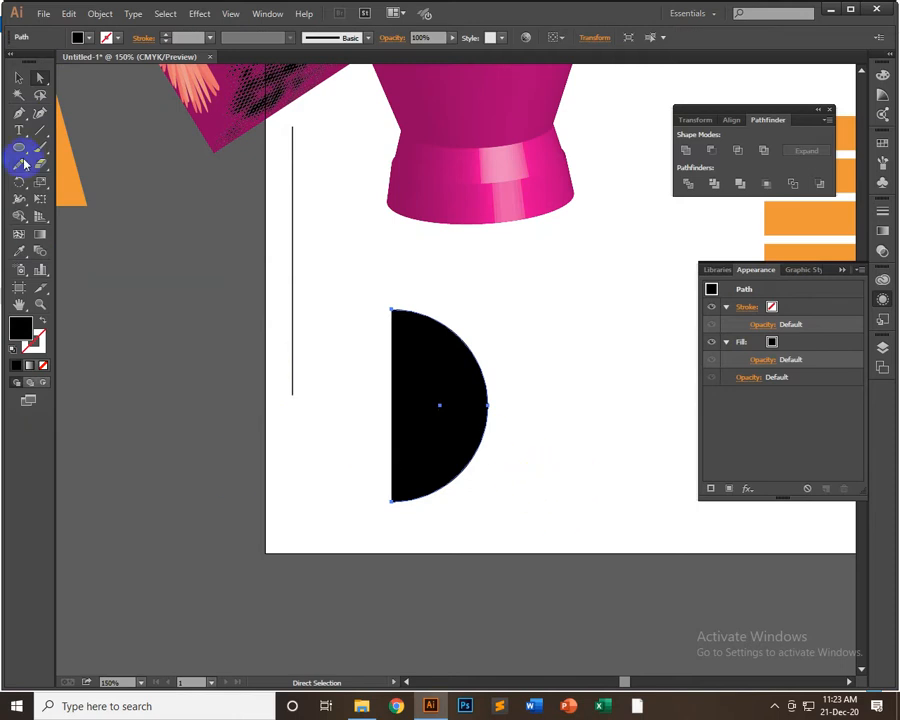
- Move the half-circle to the right, into the open space below the cup
{"action": "left_click", "coordinate": [18, 77]}
{"action": "left_click", "coordinate": [474, 364]}
{"action": "left_click_drag", "start_coordinate": [474, 364], "coordinate": [577, 364]}
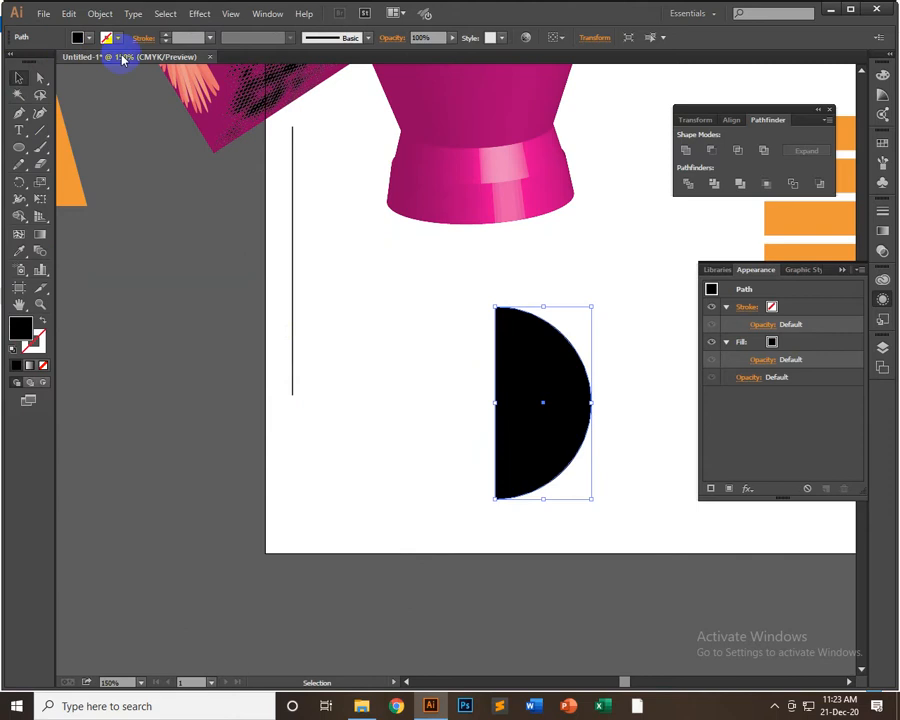
{"action": "left_click", "coordinate": [200, 14]}
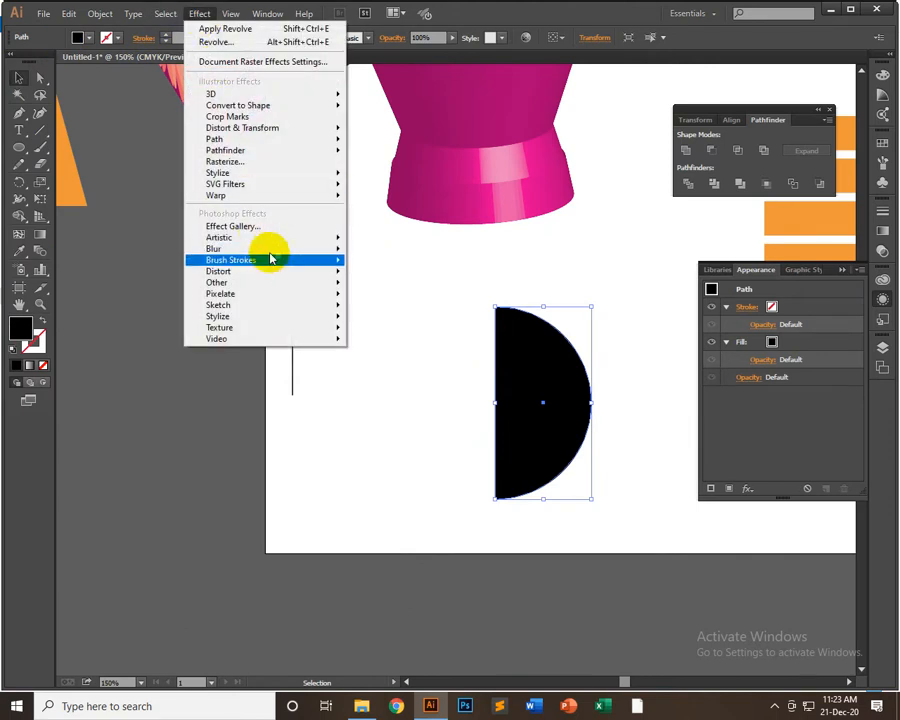
{"action": "mouse_move", "coordinate": [270, 252]}
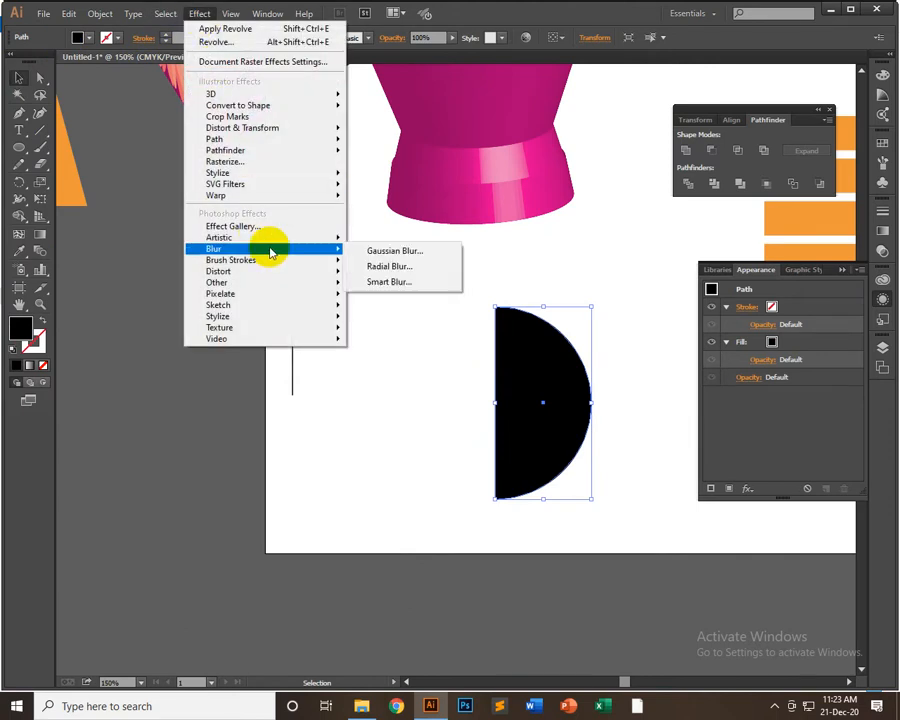
{"action": "left_click", "coordinate": [20, 163]}
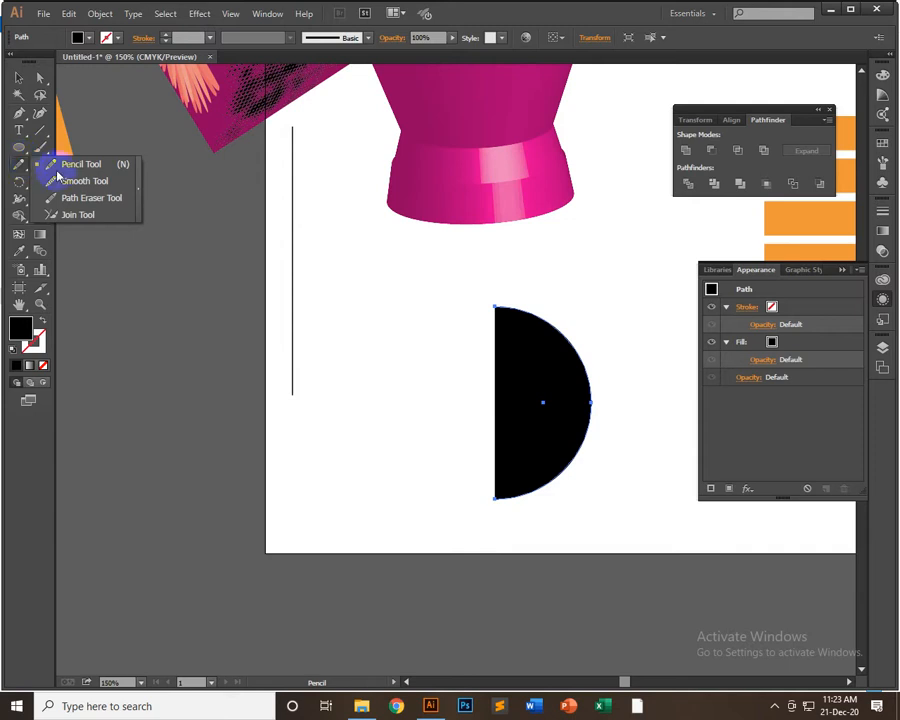
{"action": "left_click", "coordinate": [16, 167]}
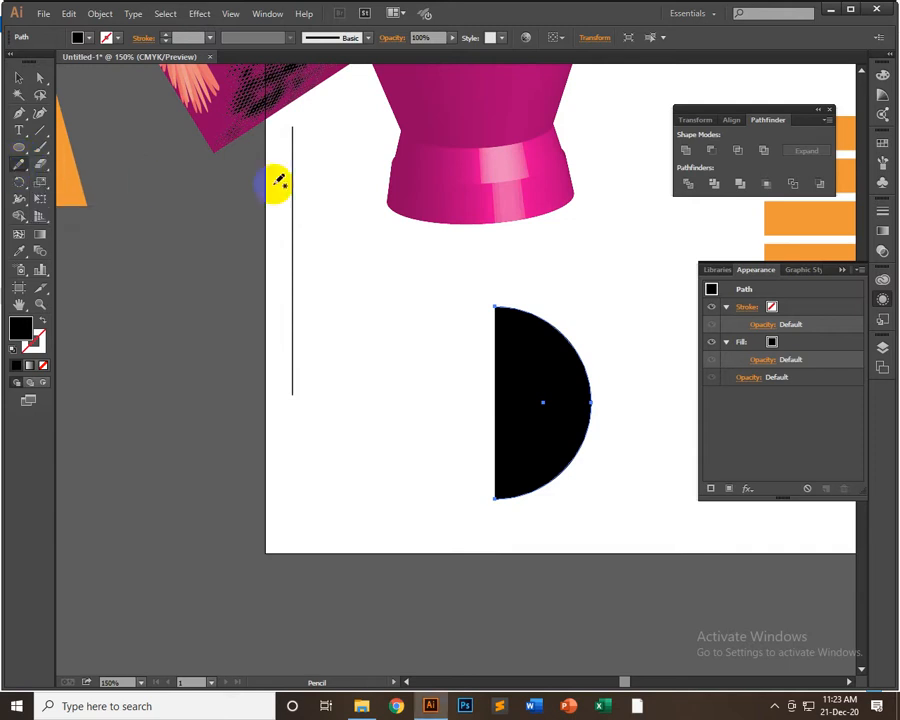
- Shift the half-circle slightly up and to the left, keeping it below the cup
{"action": "left_click", "coordinate": [16, 75]}
{"action": "mouse_move", "coordinate": [512, 343]}
{"action": "left_mouse_down"}
{"action": "mouse_move", "coordinate": [476, 332]}
{"action": "mouse_move", "coordinate": [496, 352]}
{"action": "left_mouse_up"}
{"action": "left_click", "coordinate": [553, 272]}
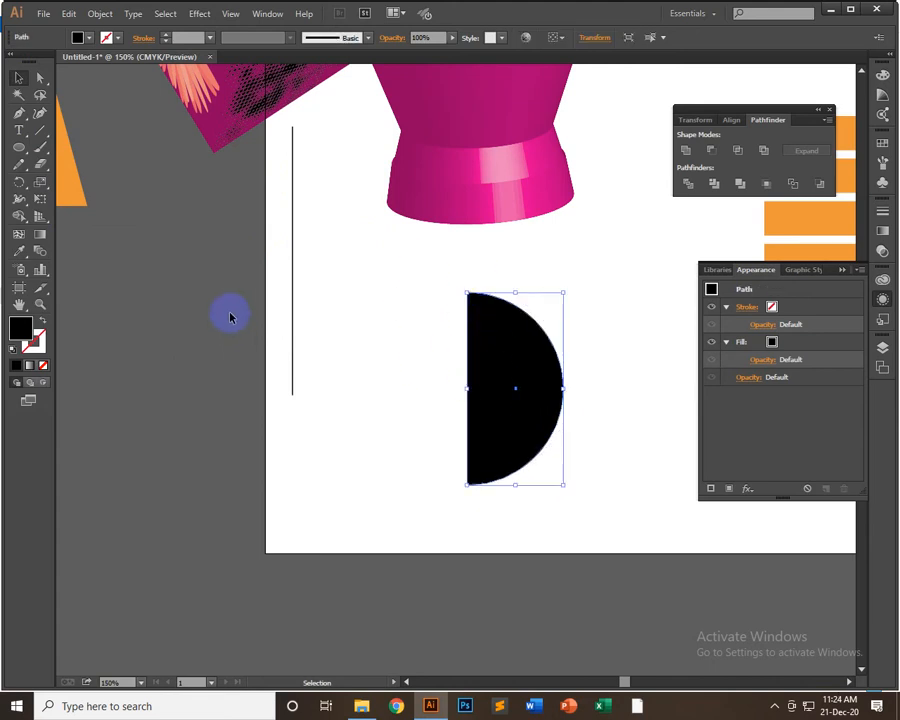
- Apply a 3D Revolve effect to the half-circle with preview on, turning it 360° around its left edge into a sphere
{"action": "left_click", "coordinate": [230, 15]}
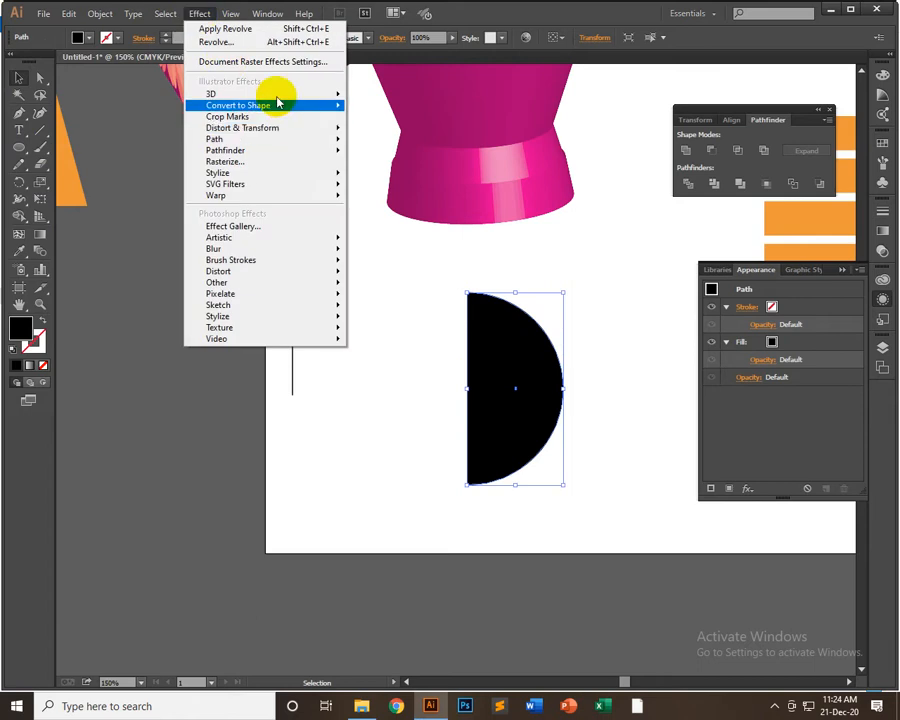
{"action": "mouse_move", "coordinate": [321, 95]}
{"action": "left_click", "coordinate": [383, 112]}
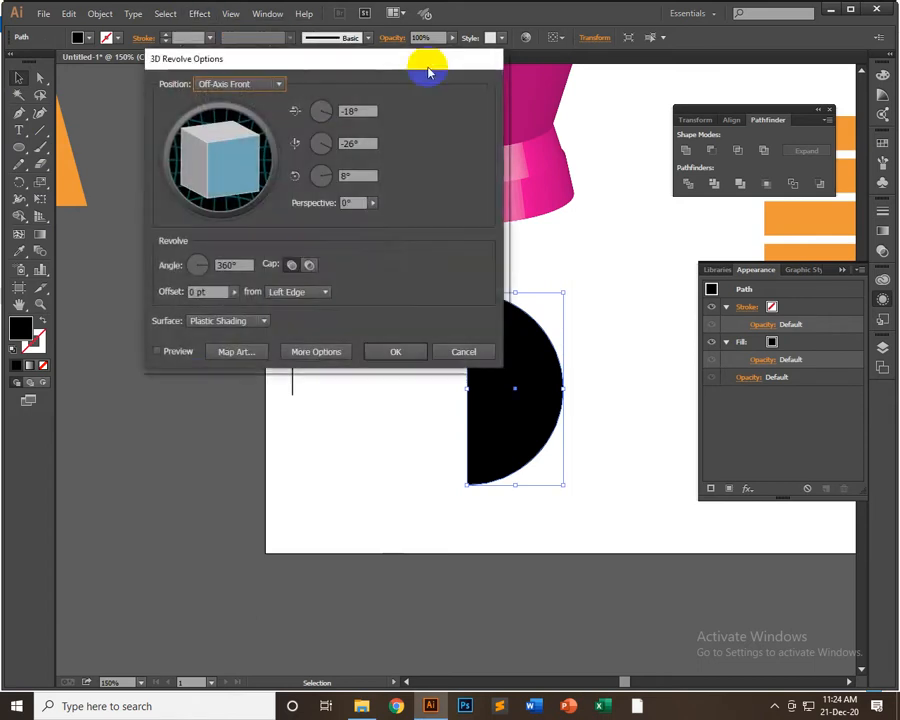
{"action": "left_click_drag", "start_coordinate": [426, 66], "coordinate": [316, 54]}
{"action": "left_click", "coordinate": [82, 352]}
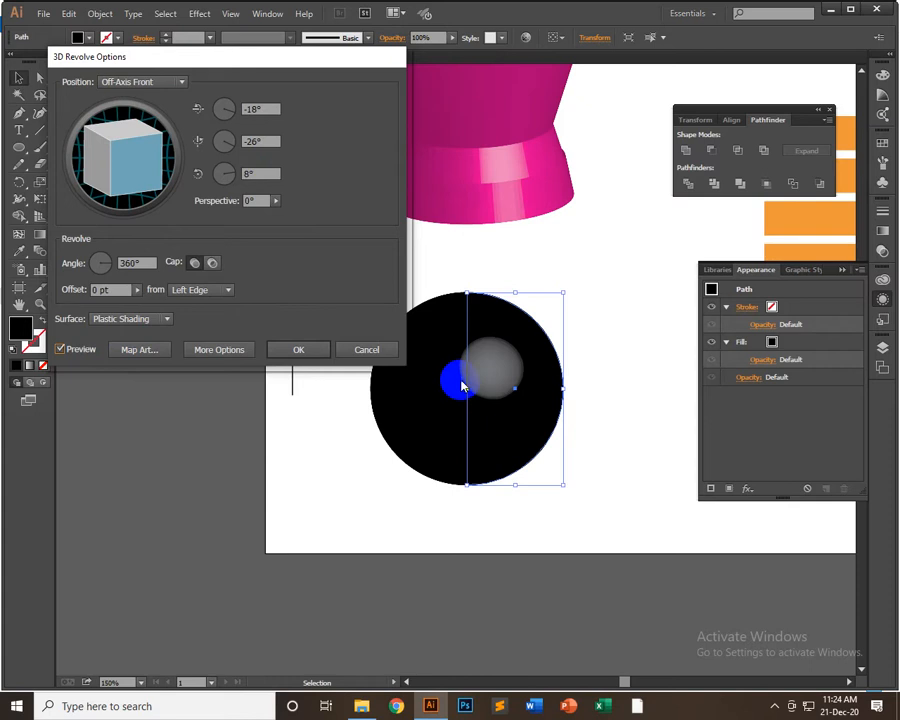
{"action": "left_click", "coordinate": [297, 350]}
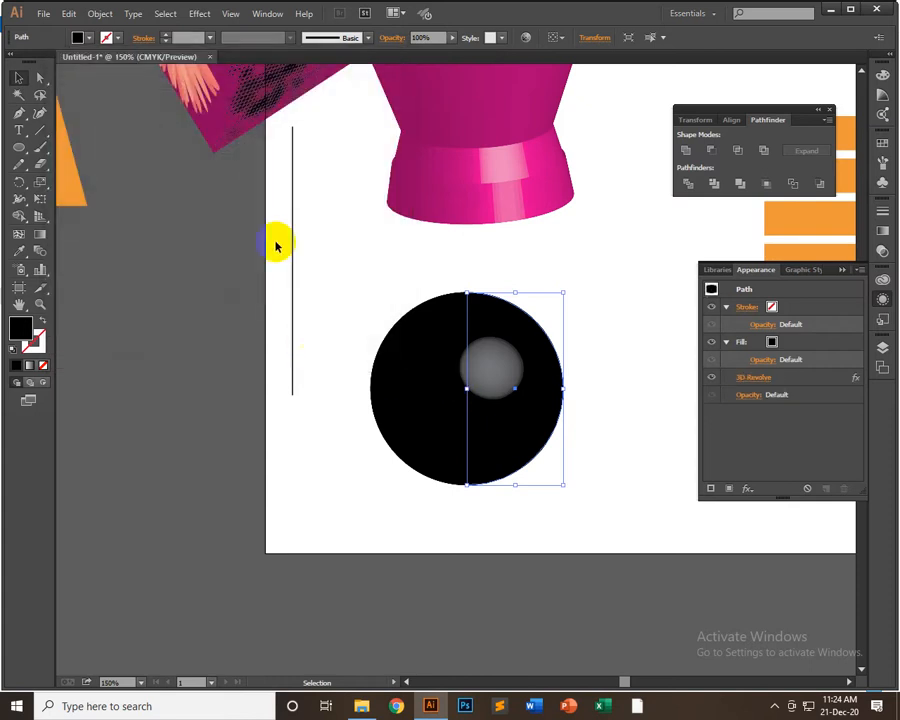
- Try bright blue and dark navy fills on the sphere, and settle on a medium blue
{"action": "left_click", "coordinate": [88, 37]}
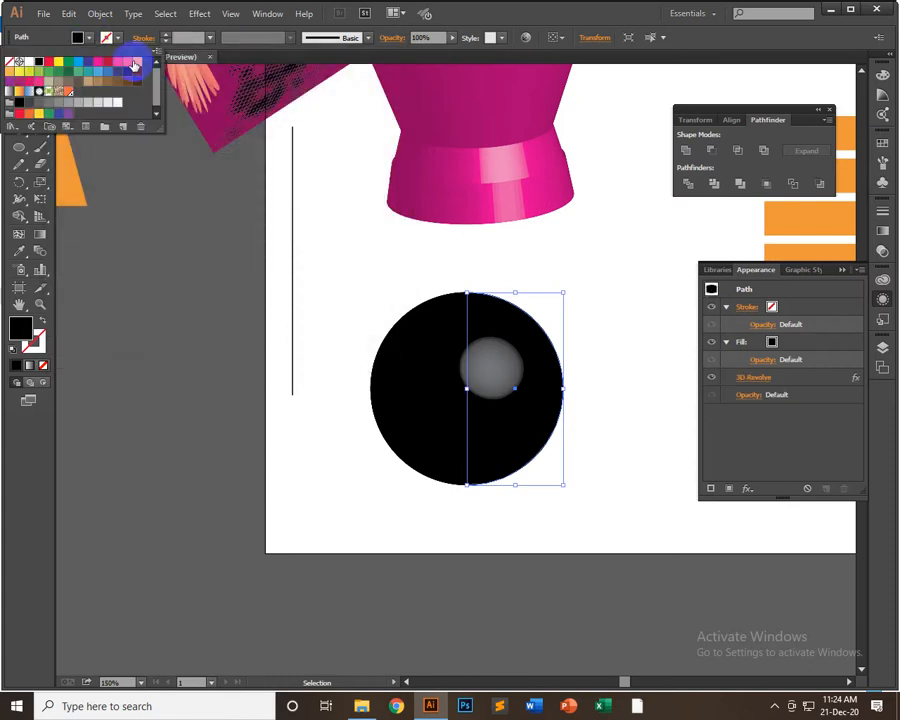
{"action": "left_click", "coordinate": [77, 66]}
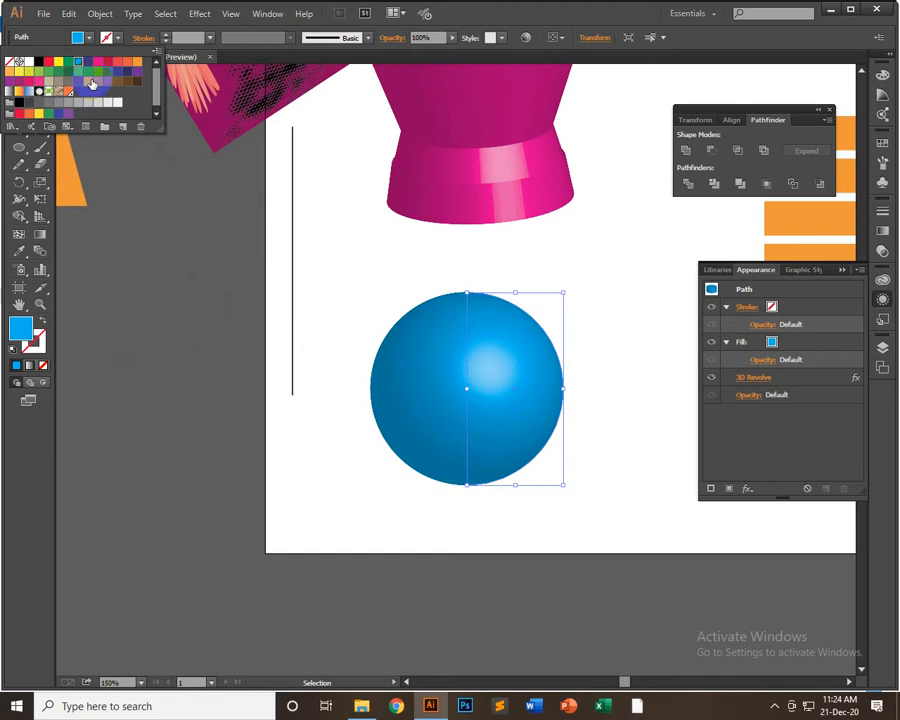
{"action": "left_click", "coordinate": [127, 75]}
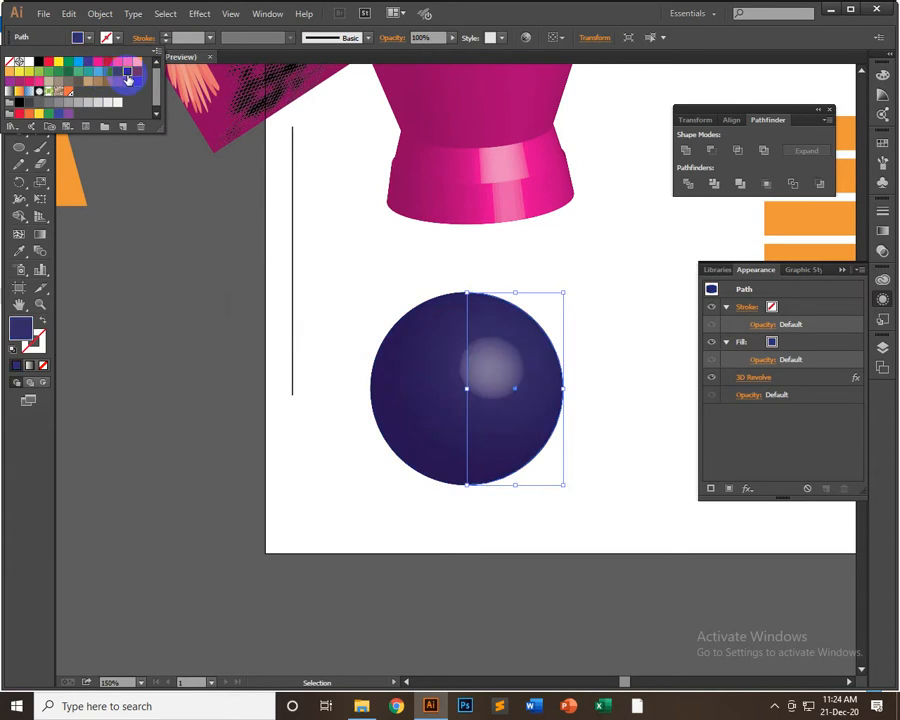
{"action": "left_click", "coordinate": [110, 77]}
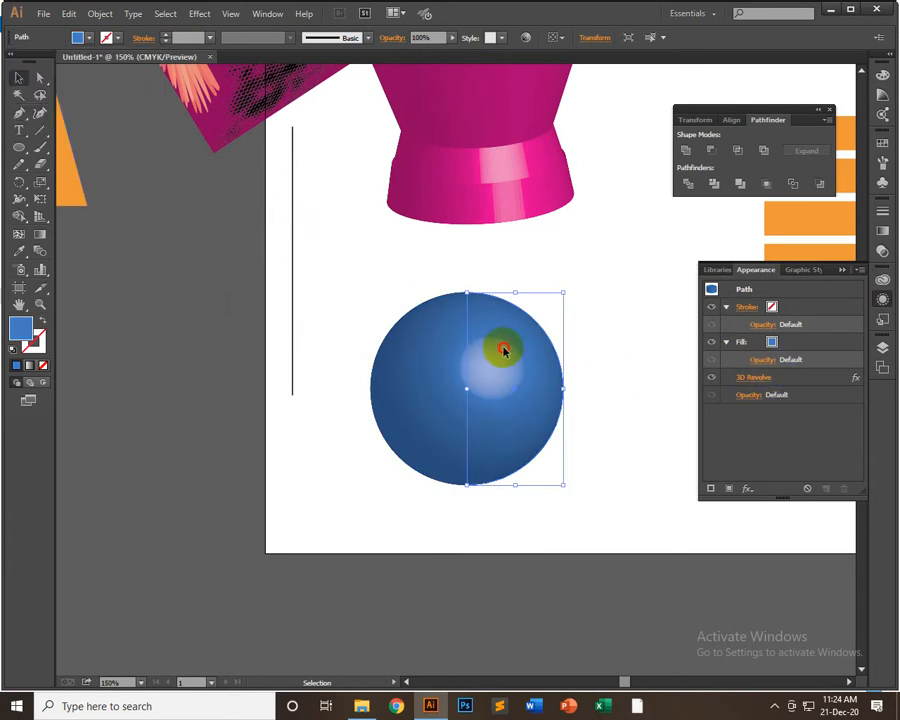
- Reopen the blue sphere's 3D Revolve options with preview on and expand the additional surface lighting settings
{"action": "left_click", "coordinate": [754, 377]}
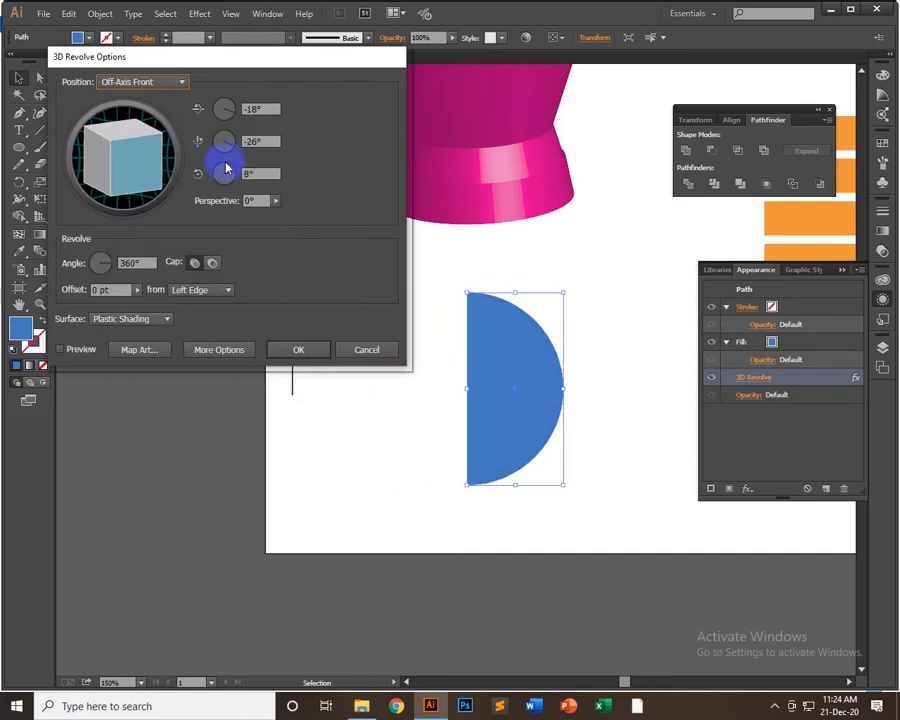
{"action": "left_click", "coordinate": [77, 352]}
{"action": "mouse_move", "coordinate": [185, 57]}
{"action": "left_mouse_down"}
{"action": "mouse_move", "coordinate": [706, 206]}
{"action": "mouse_move", "coordinate": [712, 219]}
{"action": "left_mouse_up"}
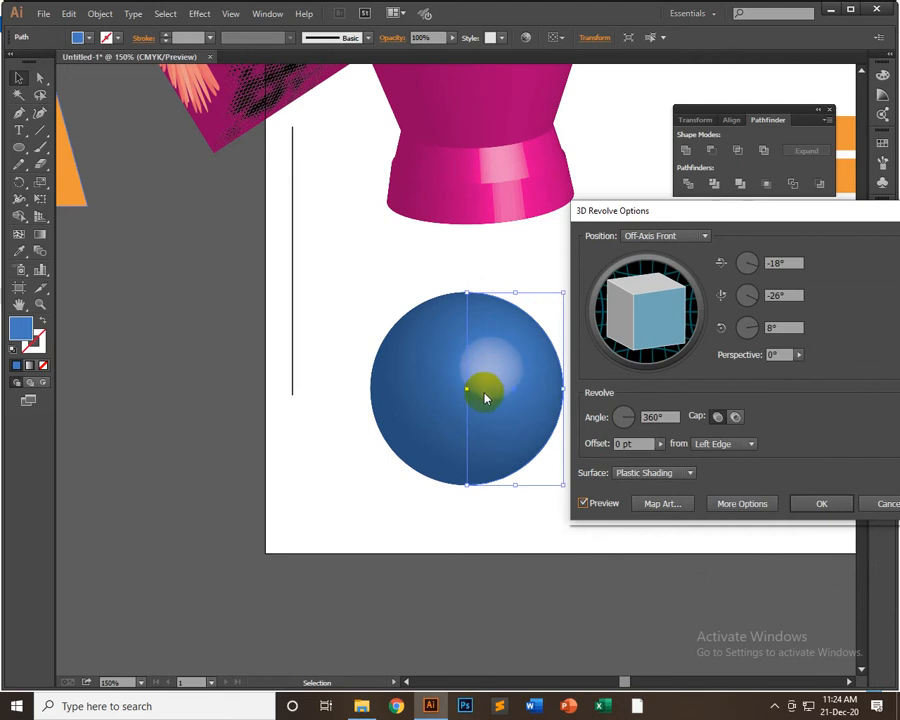
{"action": "left_click", "coordinate": [643, 531]}
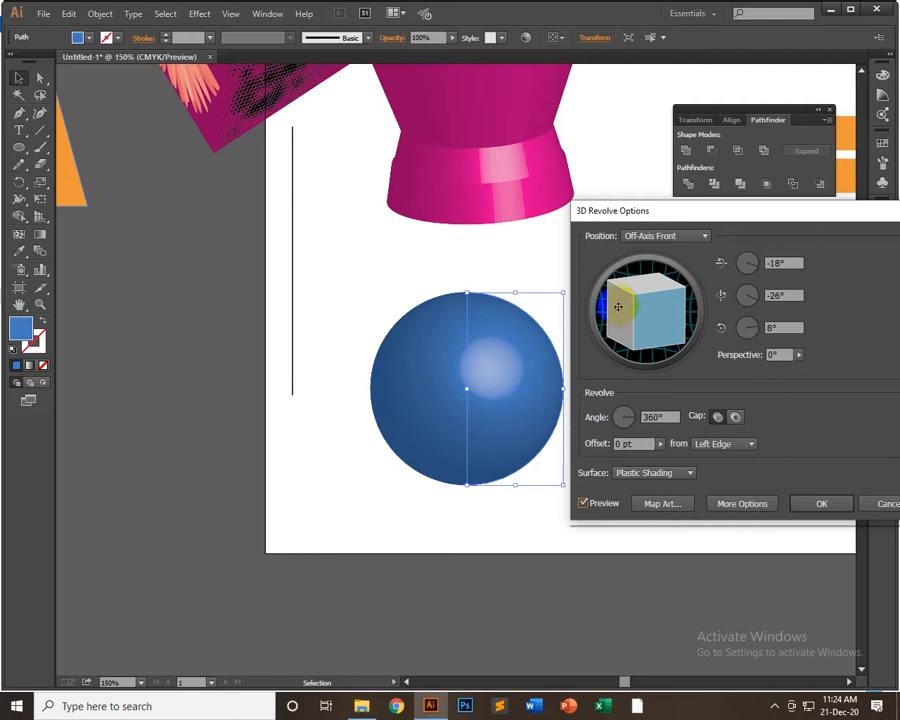
{"action": "left_click", "coordinate": [741, 505]}
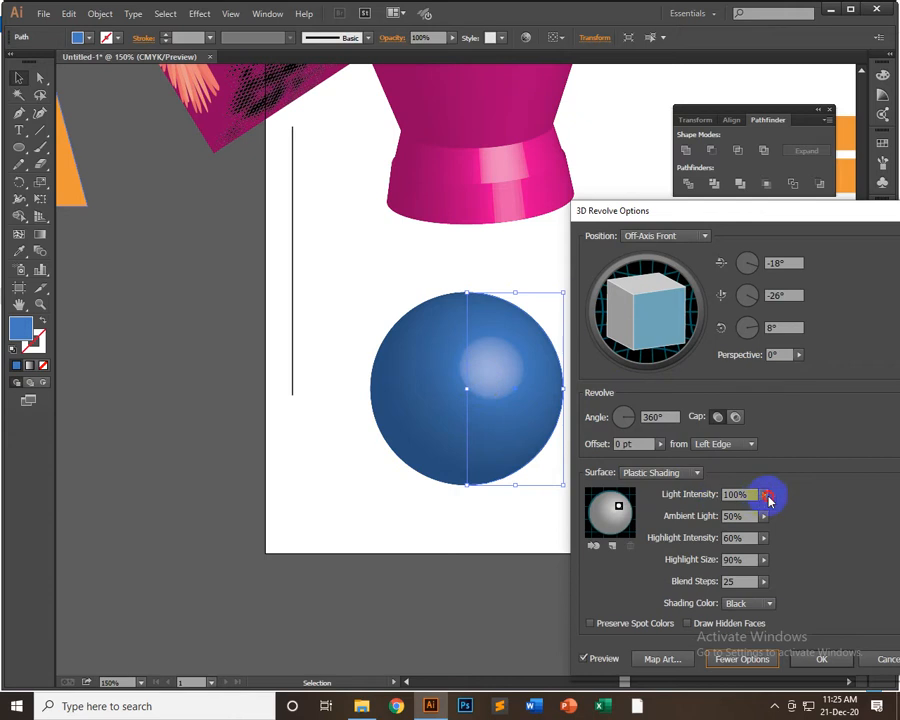
- Set the sphere's light intensity to 94%, highlight size to 84% and highlight intensity to 94%
{"action": "left_click", "coordinate": [766, 496]}
{"action": "left_click_drag", "start_coordinate": [748, 513], "coordinate": [763, 509]}
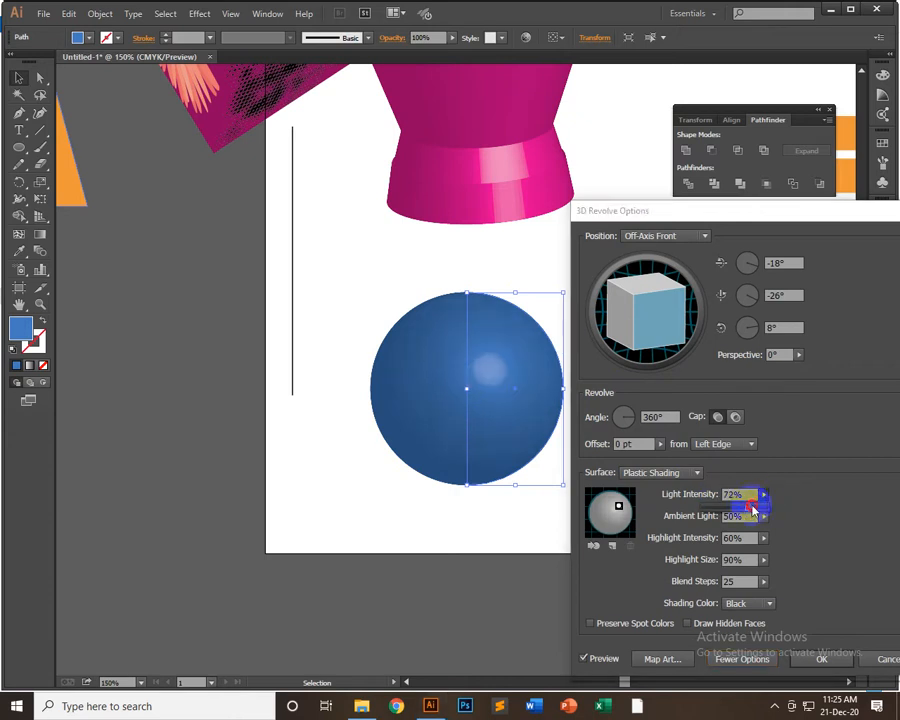
{"action": "left_click", "coordinate": [764, 560]}
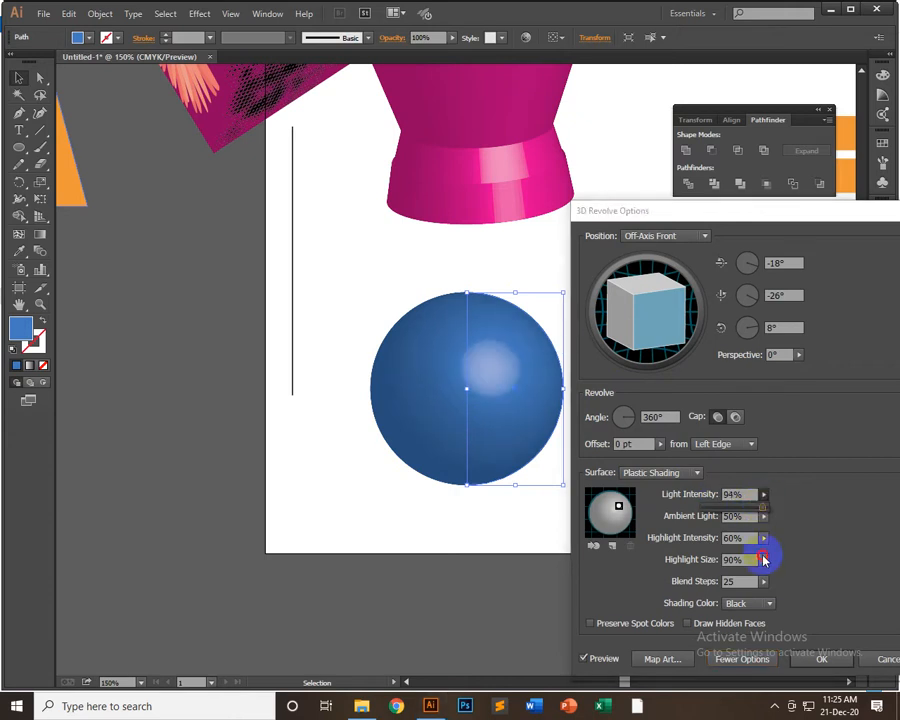
{"action": "left_click_drag", "start_coordinate": [742, 577], "coordinate": [768, 562]}
{"action": "left_click", "coordinate": [763, 539]}
{"action": "left_click", "coordinate": [886, 659]}
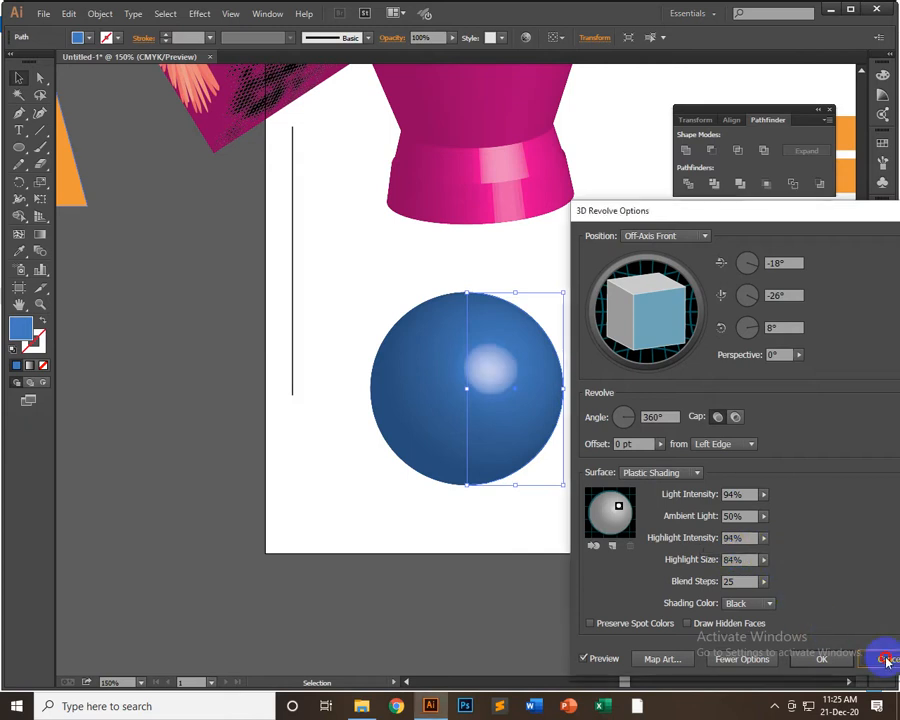
- Set the sphere's highlight intensity to 69% and light intensity to 100%, and apply the revolve settings
{"action": "left_click", "coordinate": [764, 539]}
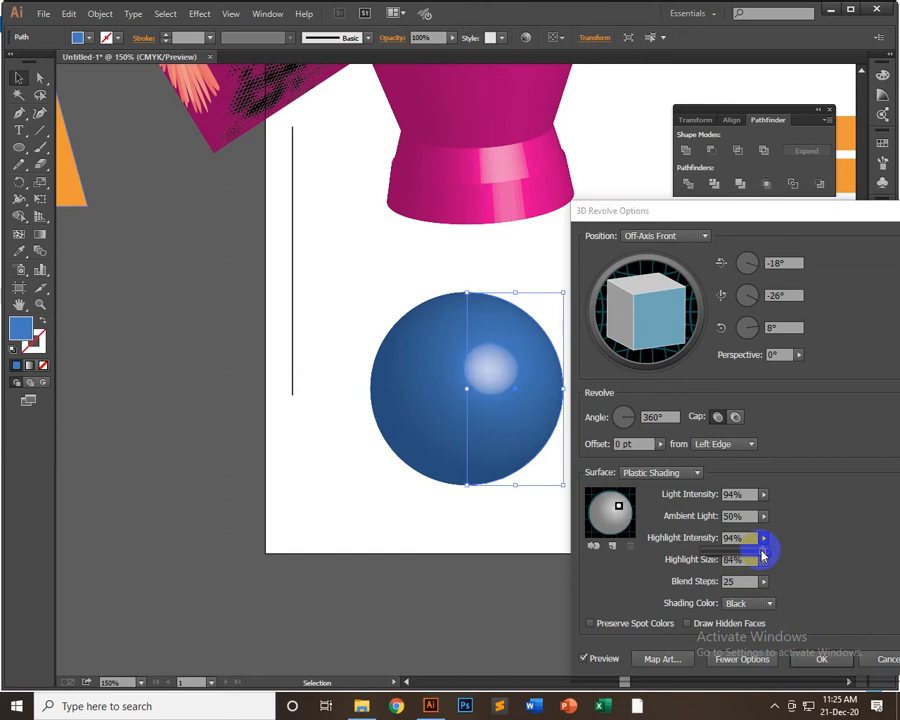
{"action": "left_click_drag", "start_coordinate": [738, 557], "coordinate": [741, 553]}
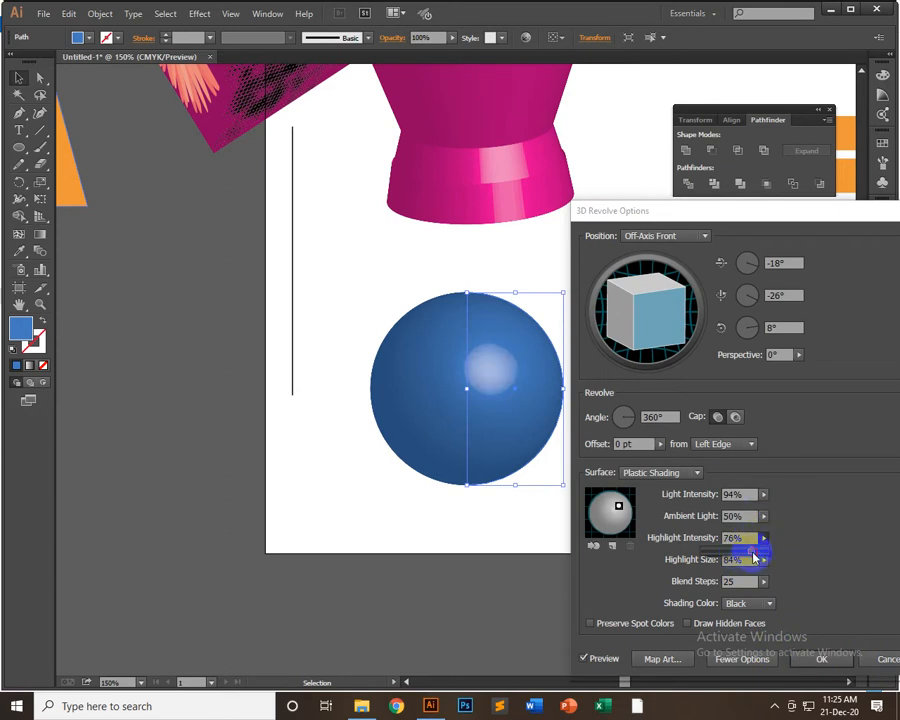
{"action": "left_click", "coordinate": [764, 494]}
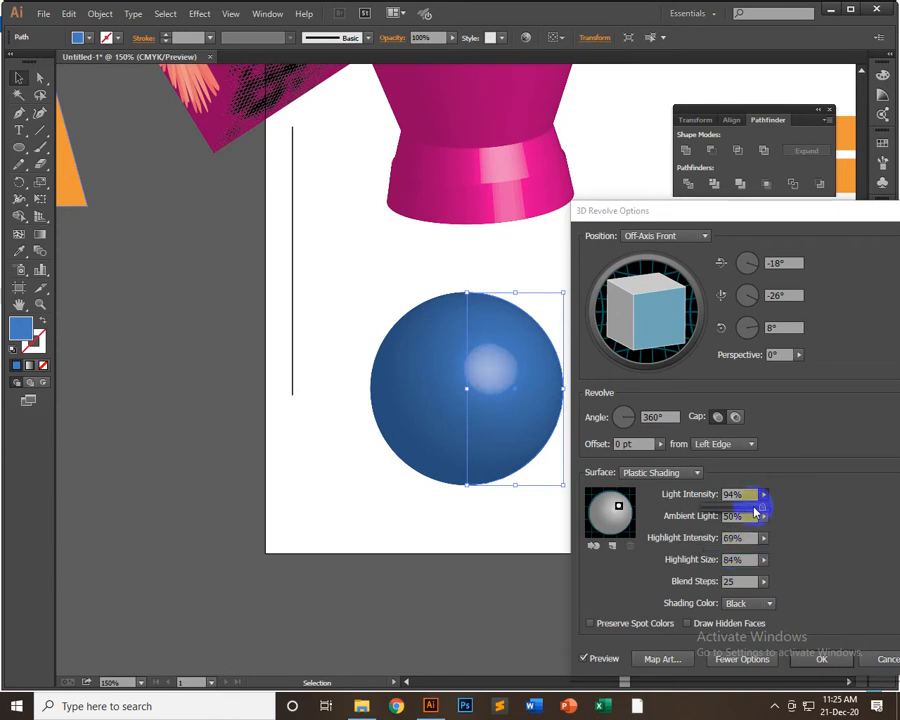
{"action": "left_click_drag", "start_coordinate": [763, 506], "coordinate": [797, 508]}
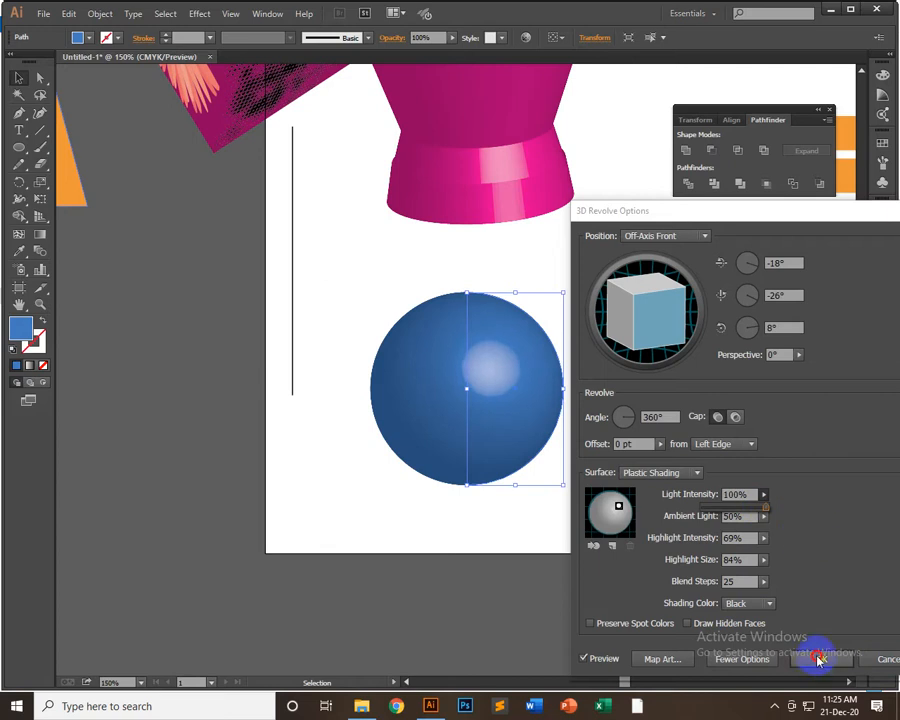
{"action": "left_click", "coordinate": [821, 659]}
{"action": "left_click", "coordinate": [497, 381]}
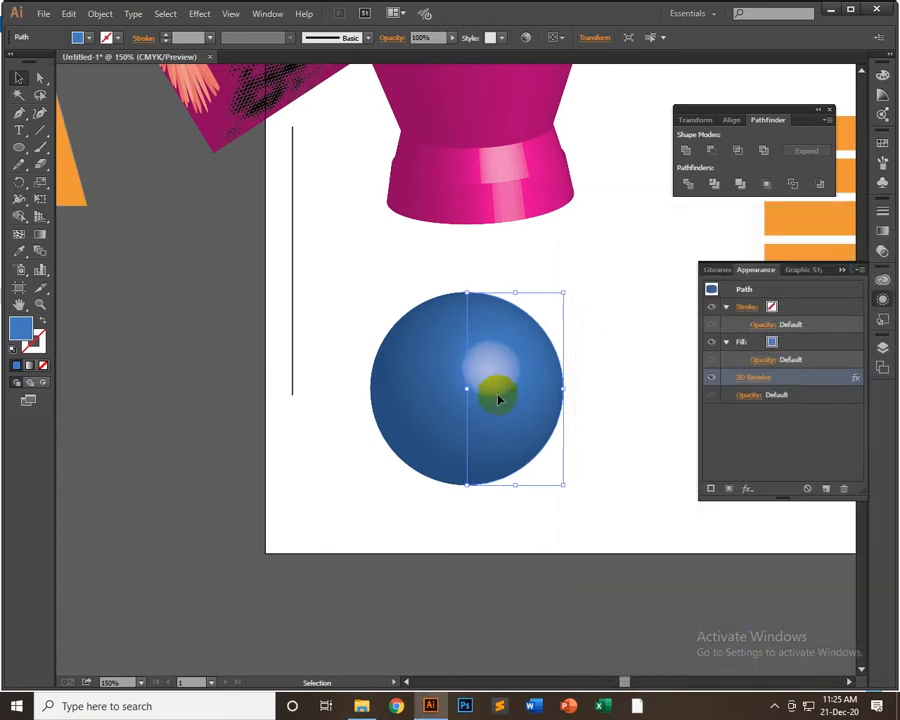
- Edit the sphere's 3D Revolve effect with preview on and map the orange striped New Symbol onto its surface
{"action": "left_click", "coordinate": [743, 379]}
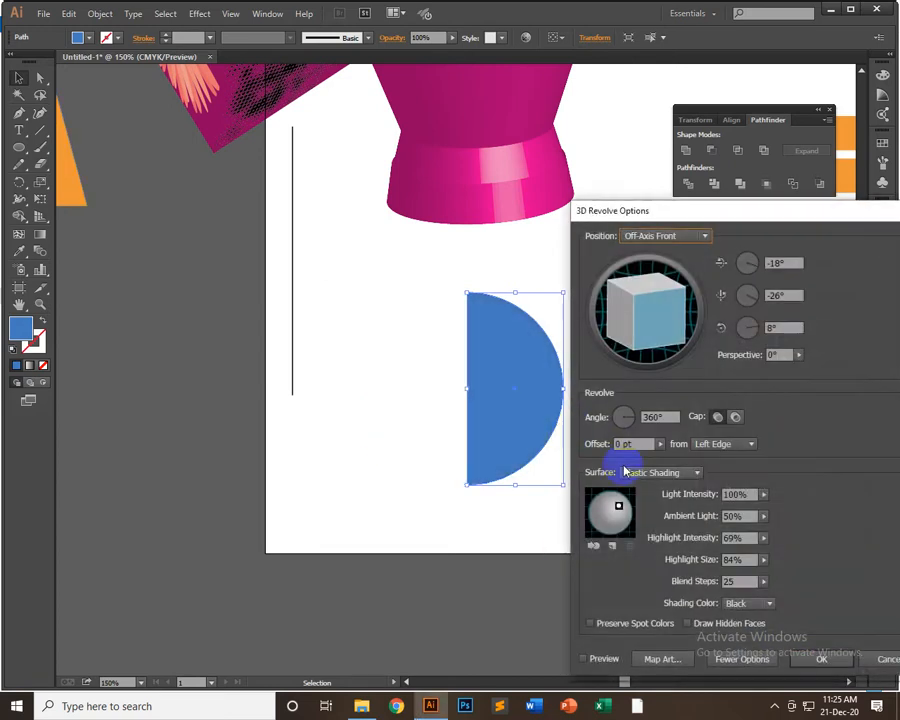
{"action": "left_click", "coordinate": [598, 658]}
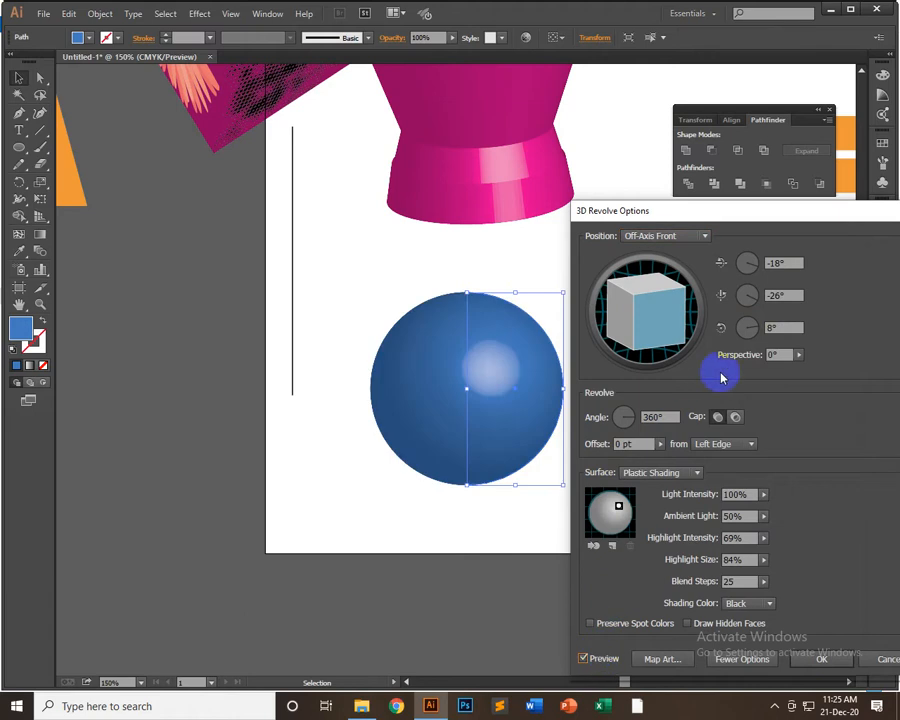
{"action": "left_click", "coordinate": [653, 657]}
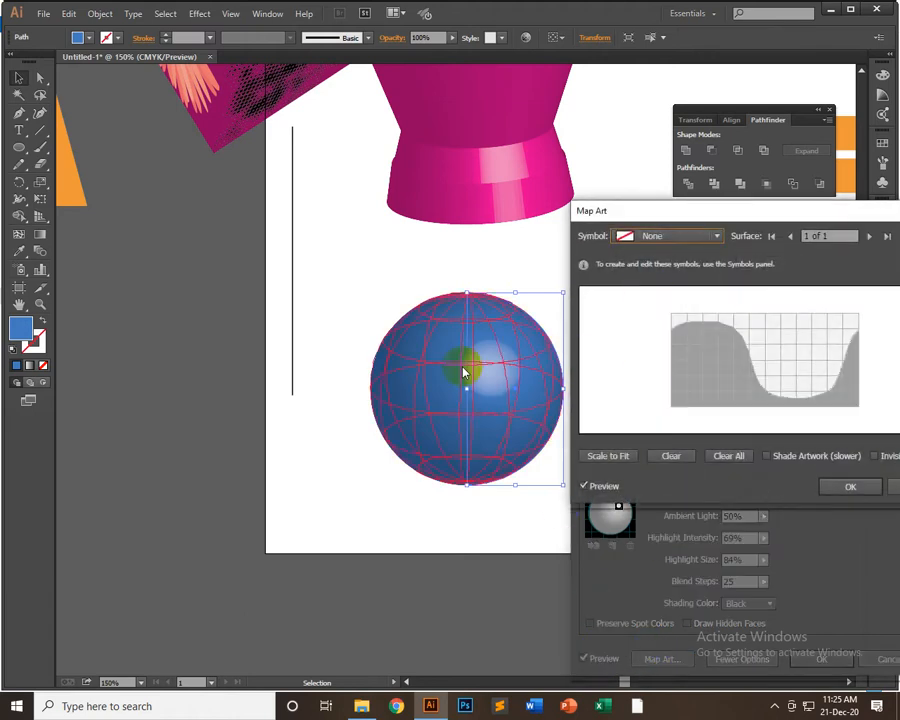
{"action": "left_click", "coordinate": [655, 255]}
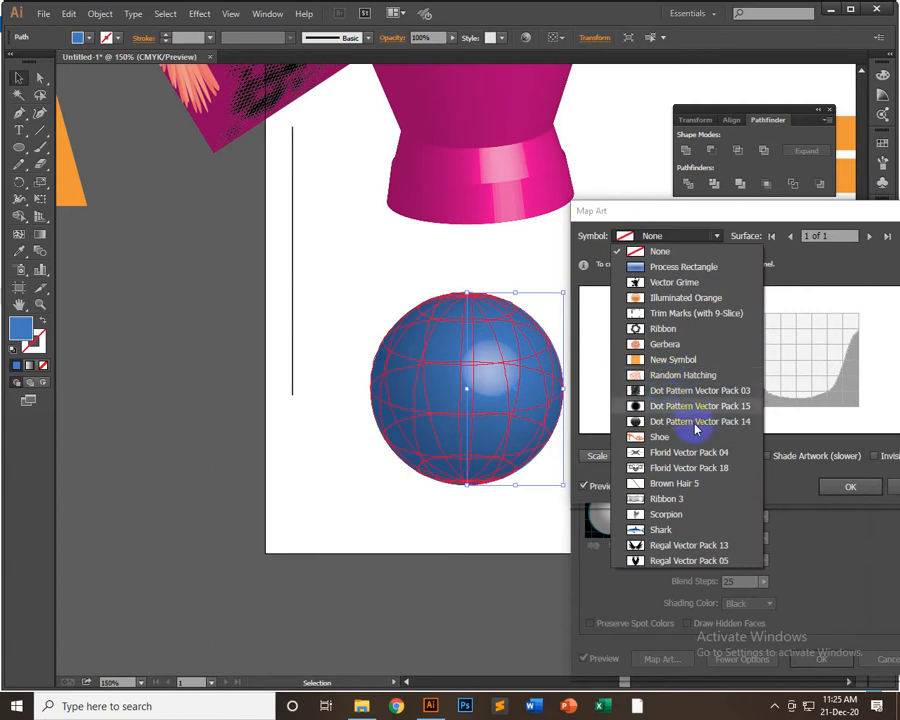
{"action": "left_click", "coordinate": [680, 361]}
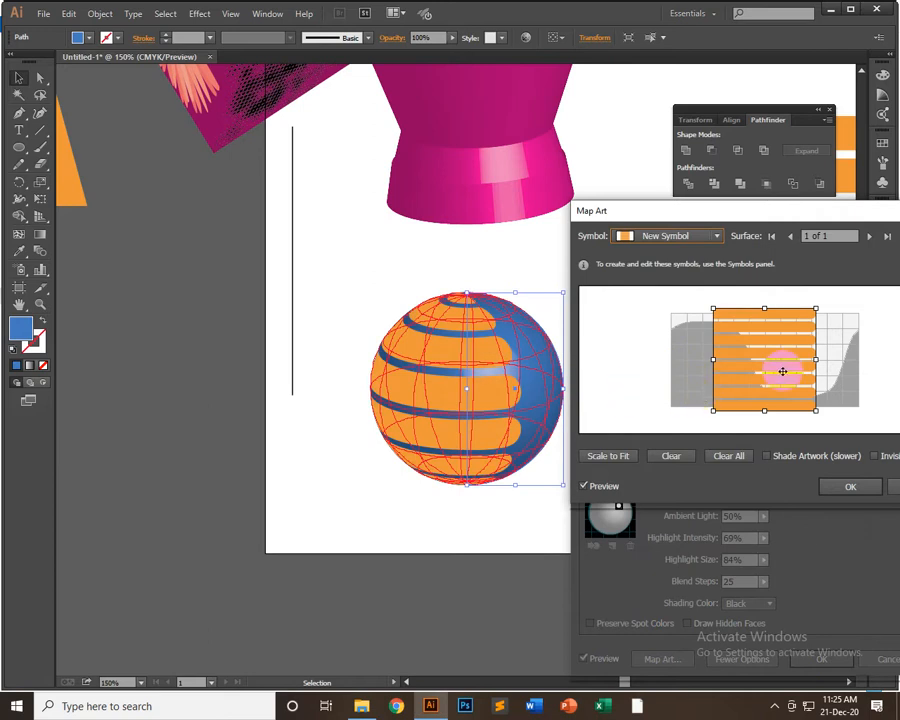
- Shift the mapped stripes slightly left and reduce their height from both the bottom and the top edge
{"action": "left_click_drag", "start_coordinate": [773, 373], "coordinate": [762, 373]}
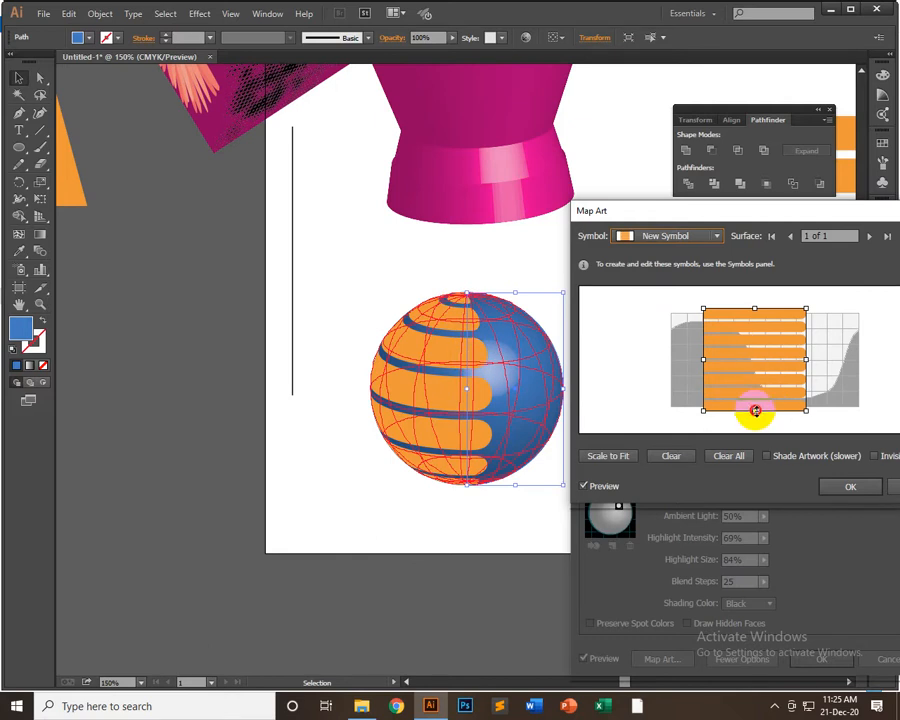
{"action": "left_click_drag", "start_coordinate": [755, 410], "coordinate": [755, 399]}
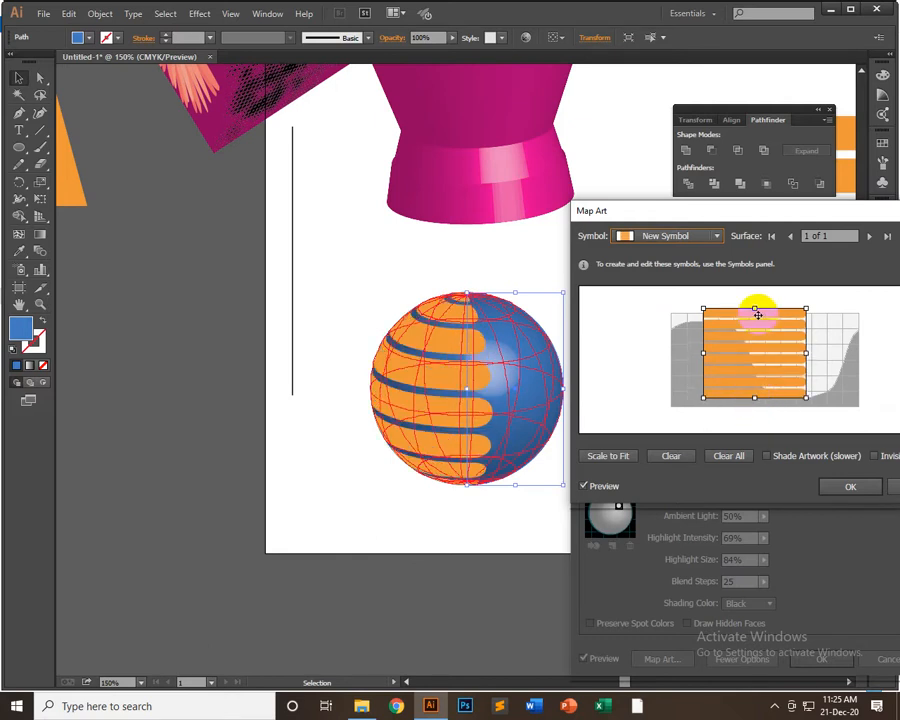
{"action": "left_click_drag", "start_coordinate": [755, 311], "coordinate": [755, 322]}
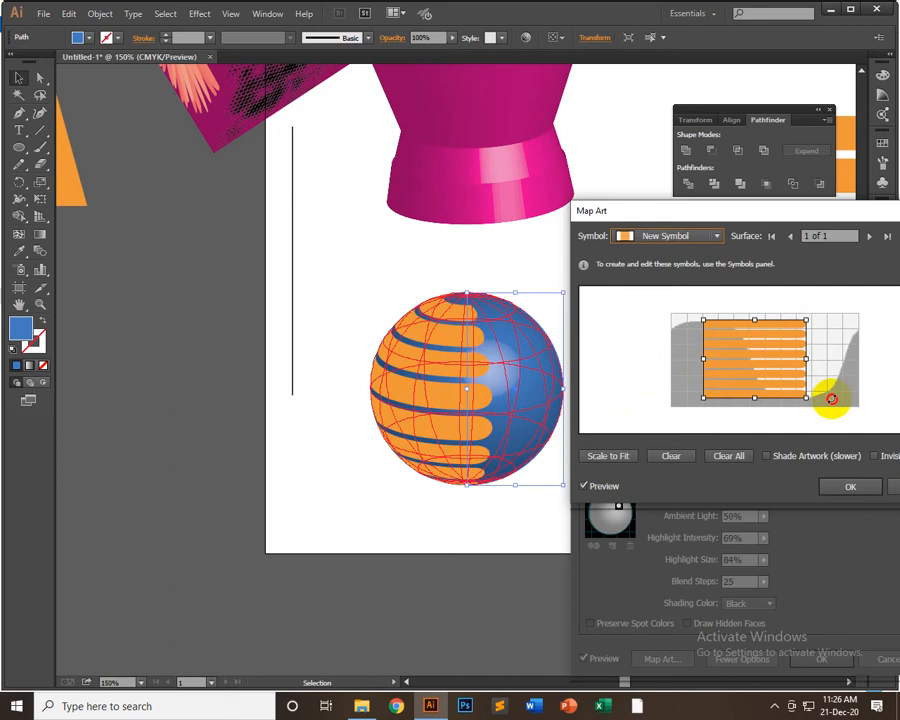
- Rotate the mapped stripes so they slant upward to the right, and apply the artwork mapping to the sphere
{"action": "left_click_drag", "start_coordinate": [808, 406], "coordinate": [775, 378]}
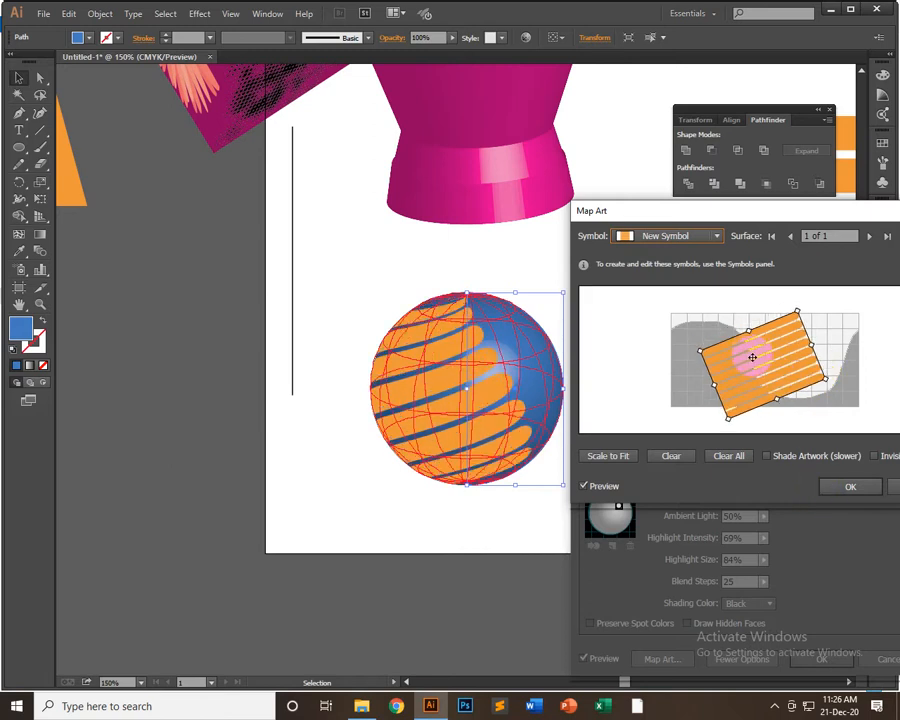
{"action": "left_click", "coordinate": [840, 474]}
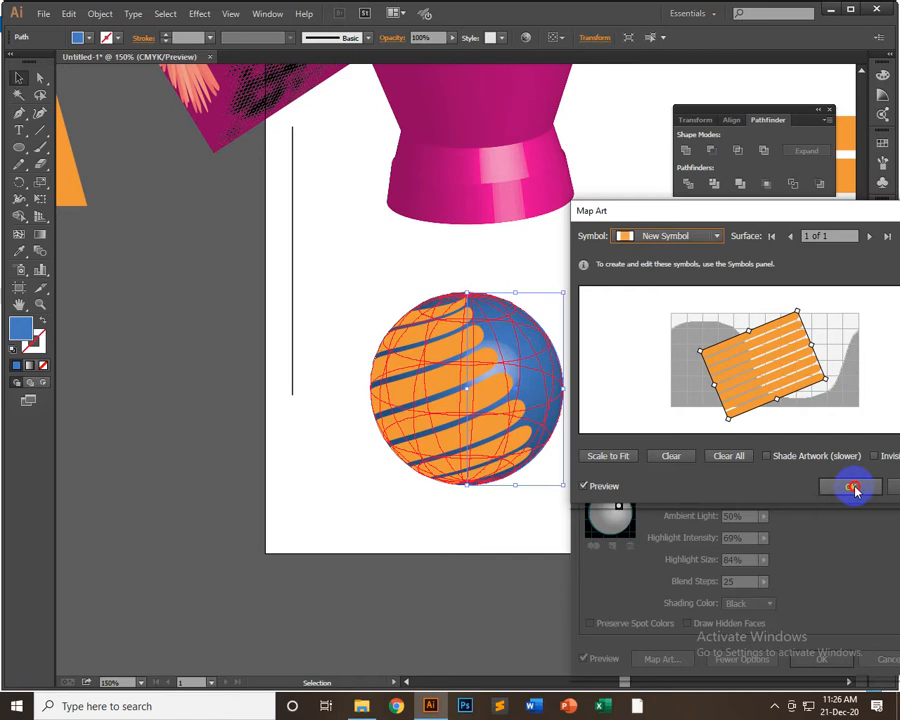
{"action": "left_click_drag", "start_coordinate": [716, 210], "coordinate": [716, 127]}
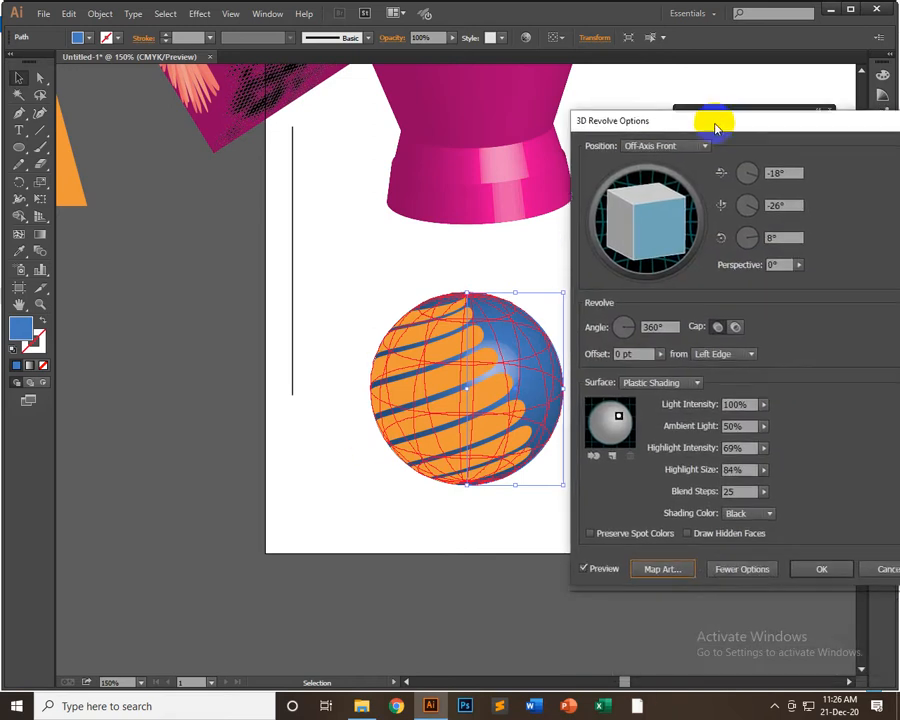
{"action": "left_click", "coordinate": [820, 570]}
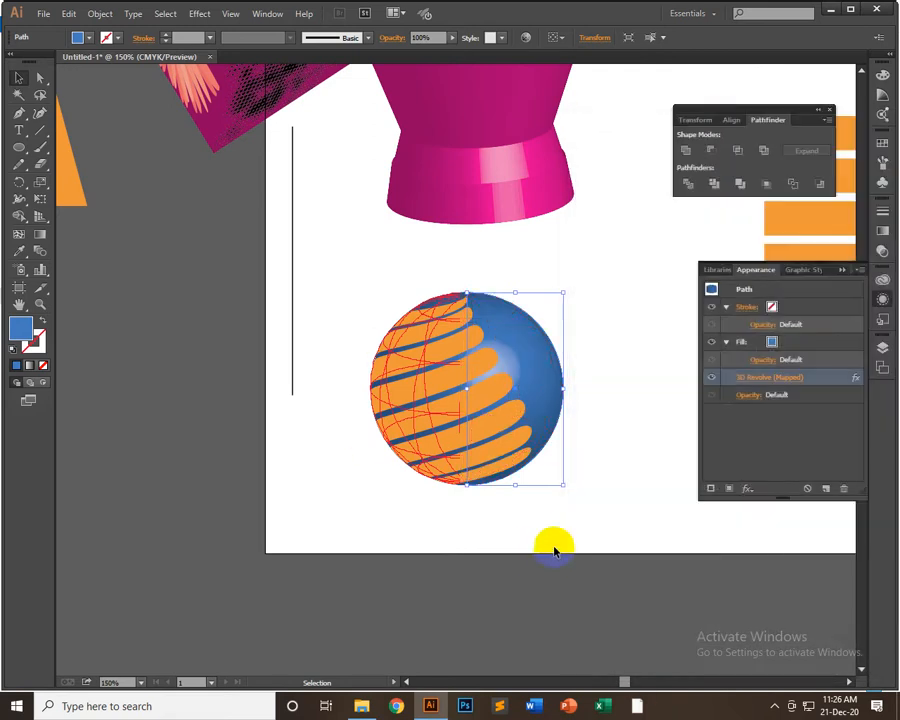
{"action": "left_click", "coordinate": [803, 526]}
- Place a copy of the striped sphere beyond the artboard's left edge, and expand the original sphere's appearance
{"action": "left_click", "coordinate": [482, 366]}
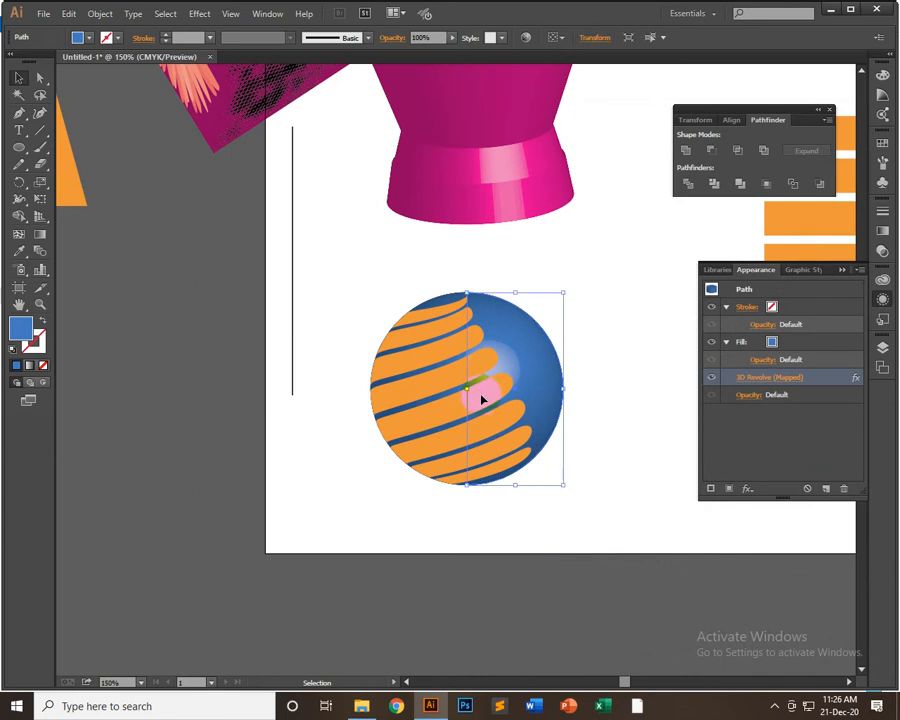
{"action": "left_click_drag", "start_coordinate": [485, 378], "coordinate": [198, 428]}
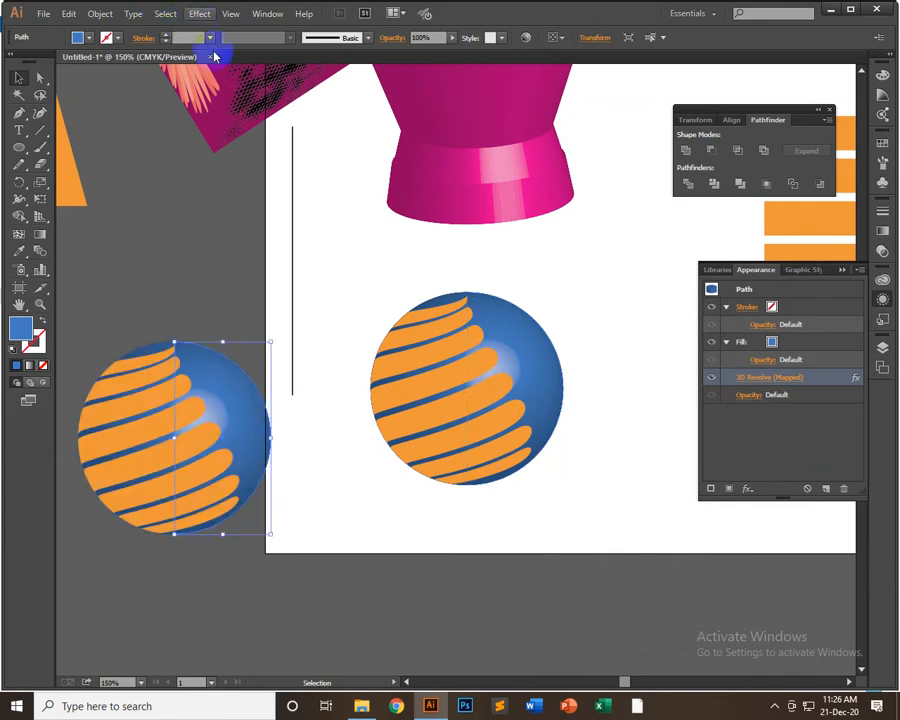
{"action": "left_click", "coordinate": [476, 398]}
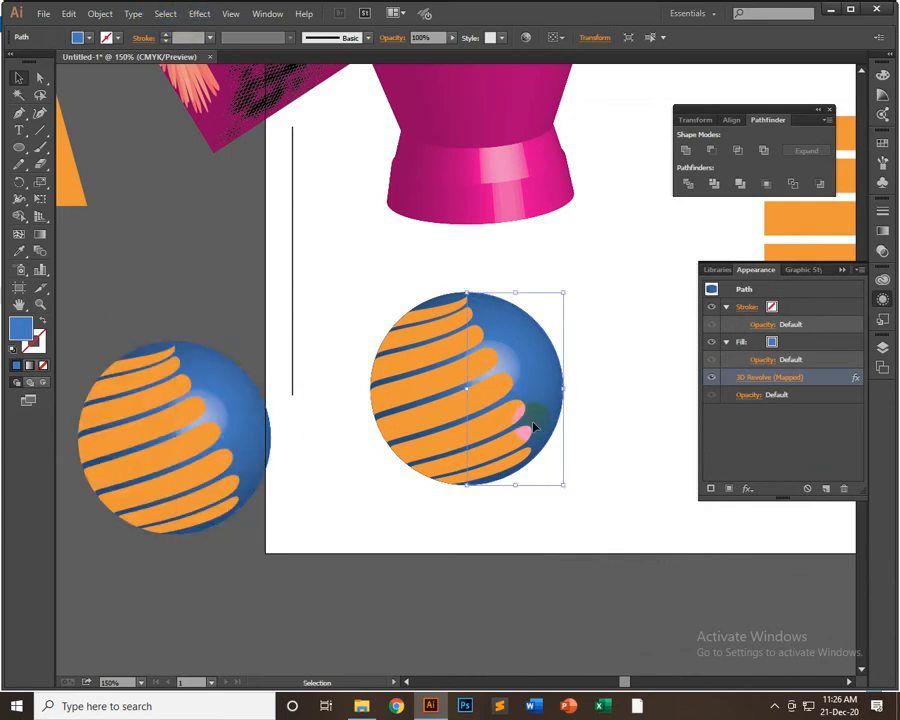
{"action": "left_click", "coordinate": [100, 13]}
{"action": "left_click", "coordinate": [143, 180]}
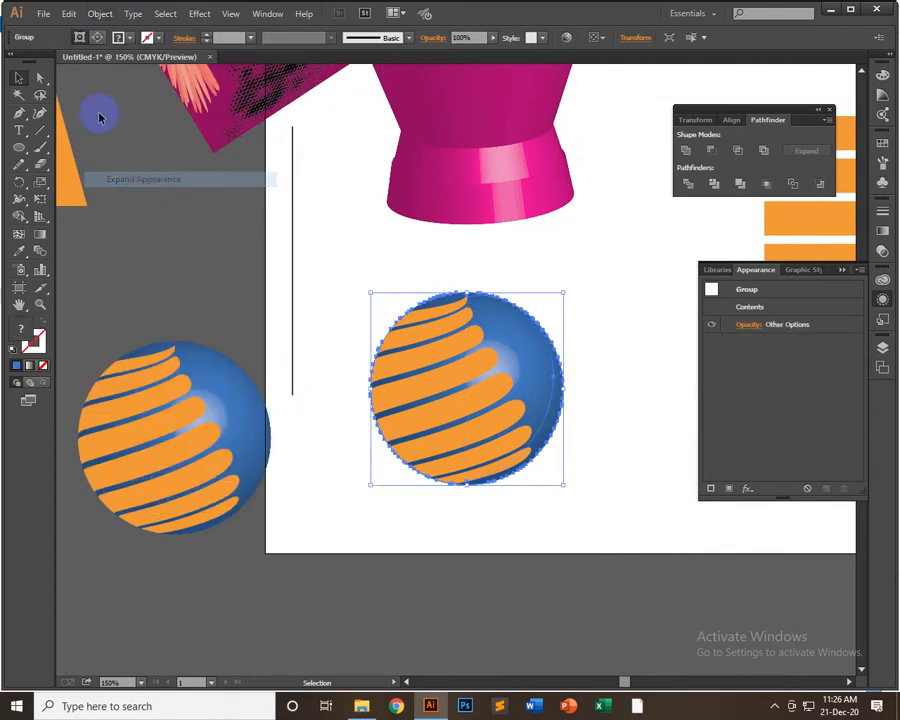
- Ungroup the expanded striped sphere and release its clipping mask
{"action": "left_click", "coordinate": [97, 14]}
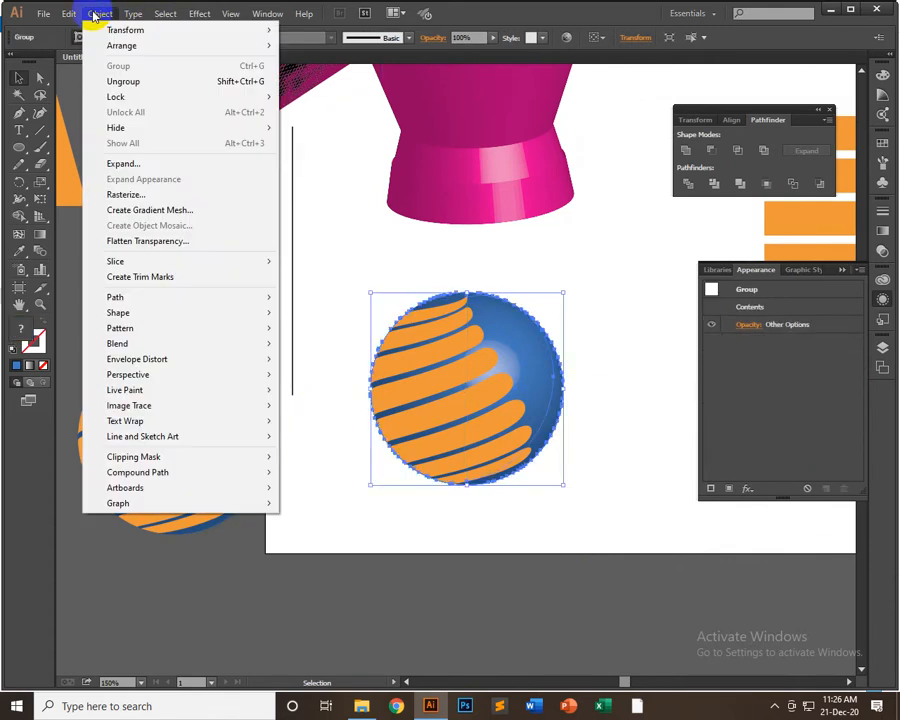
{"action": "left_click", "coordinate": [95, 14]}
{"action": "left_click", "coordinate": [97, 14]}
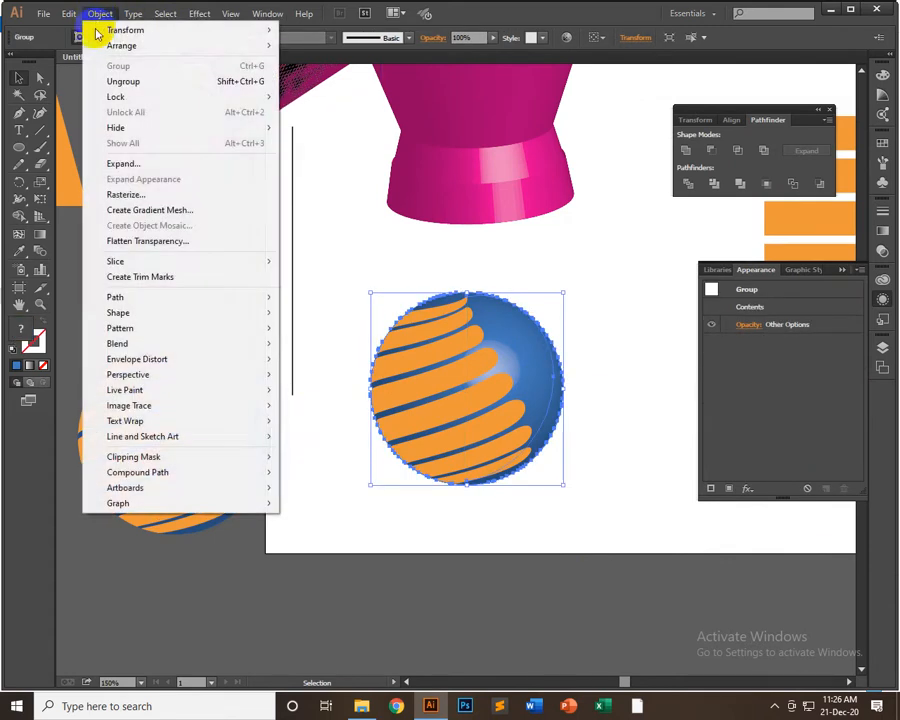
{"action": "right_click", "coordinate": [476, 366]}
{"action": "right_click", "coordinate": [492, 369]}
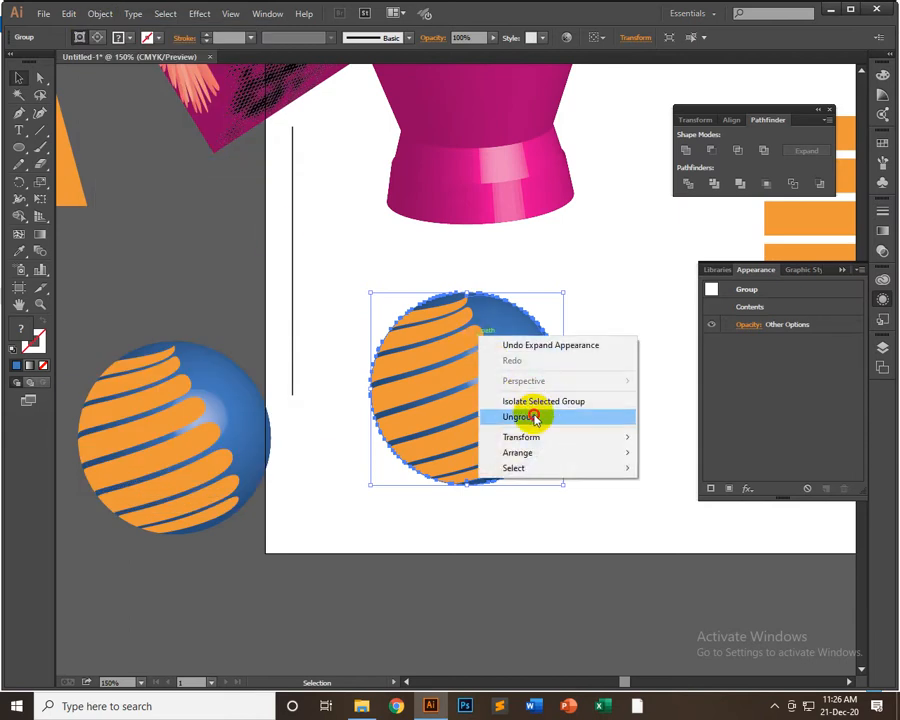
{"action": "left_click", "coordinate": [536, 416]}
{"action": "right_click", "coordinate": [487, 312]}
{"action": "right_click", "coordinate": [480, 316]}
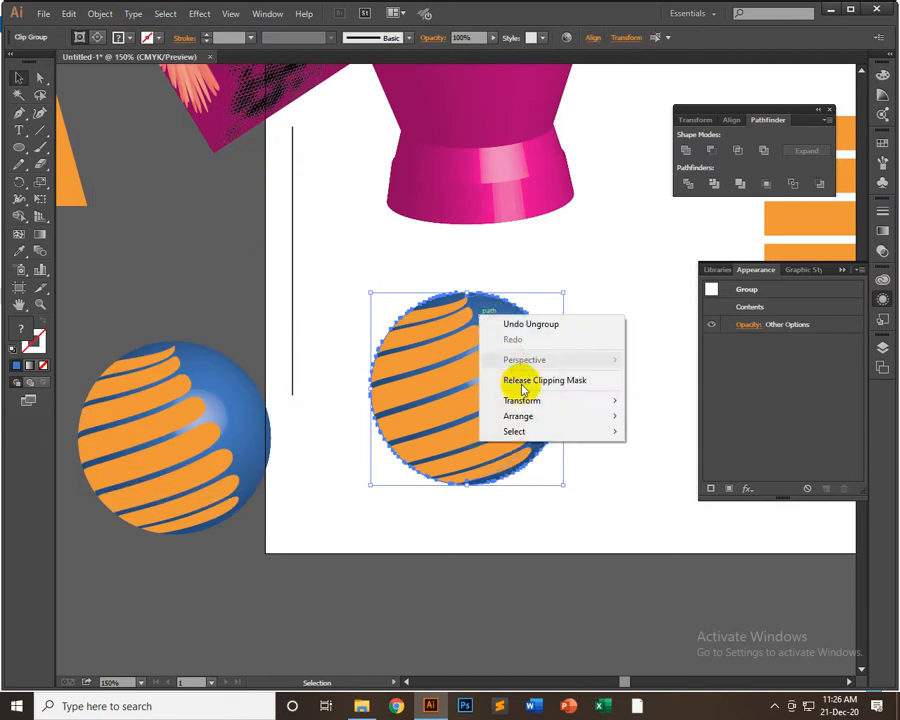
{"action": "left_click", "coordinate": [528, 383]}
- Select only the orange stripes and move them off the sphere, down and to the right
{"action": "left_click", "coordinate": [595, 299]}
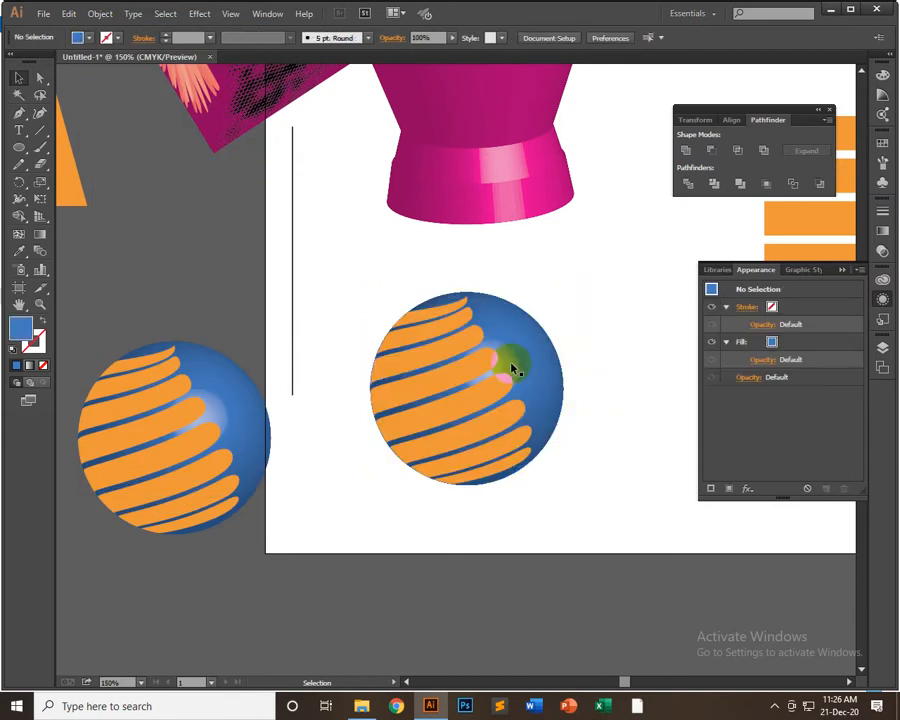
{"action": "left_click", "coordinate": [453, 381]}
{"action": "left_click_drag", "start_coordinate": [519, 417], "coordinate": [706, 518]}
- Delete the blue sphere body and move the remaining orange stripes up and left, below the cup
{"action": "left_click", "coordinate": [566, 484], "text": "shift"}
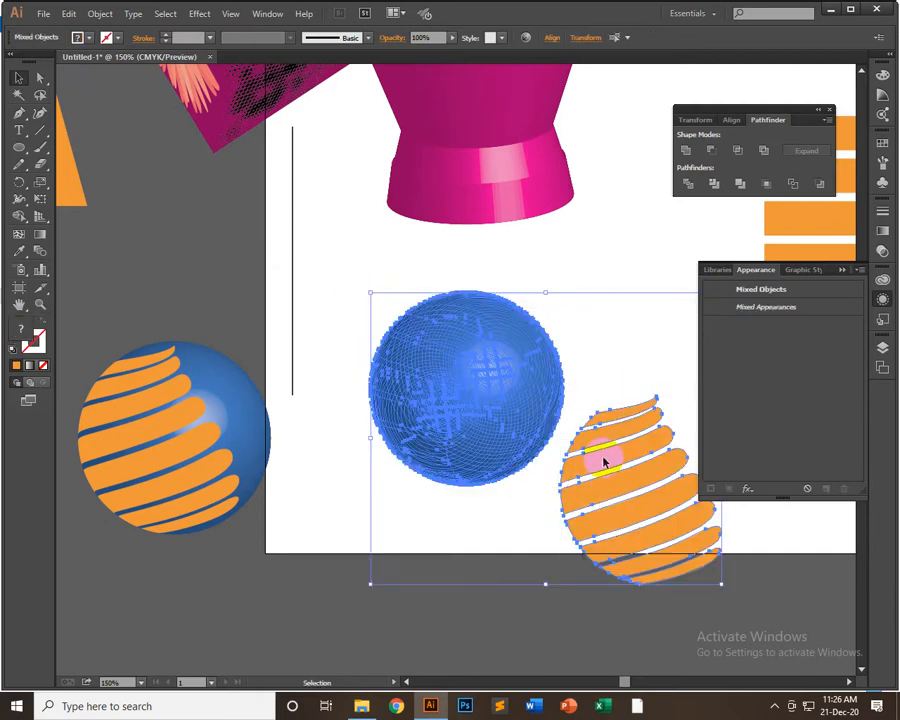
{"action": "left_click", "coordinate": [598, 456], "text": "shift"}
{"action": "key", "text": "Delete"}
{"action": "left_click_drag", "start_coordinate": [598, 456], "coordinate": [386, 289]}
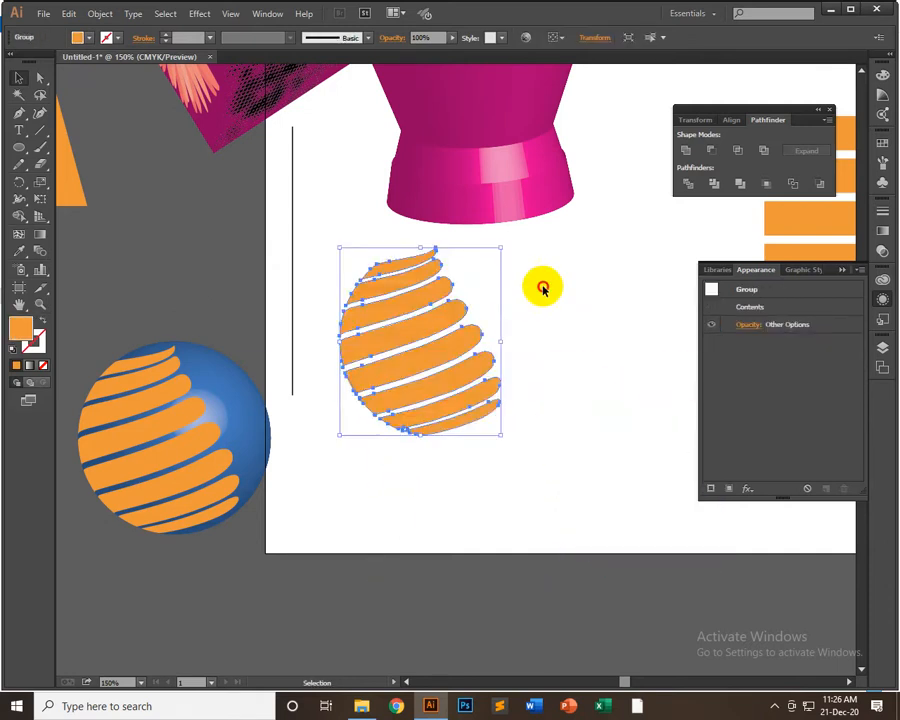
- Undo the repositioning of the orange stripes and the deletion of the blue sphere body
{"action": "left_click", "coordinate": [542, 285]}
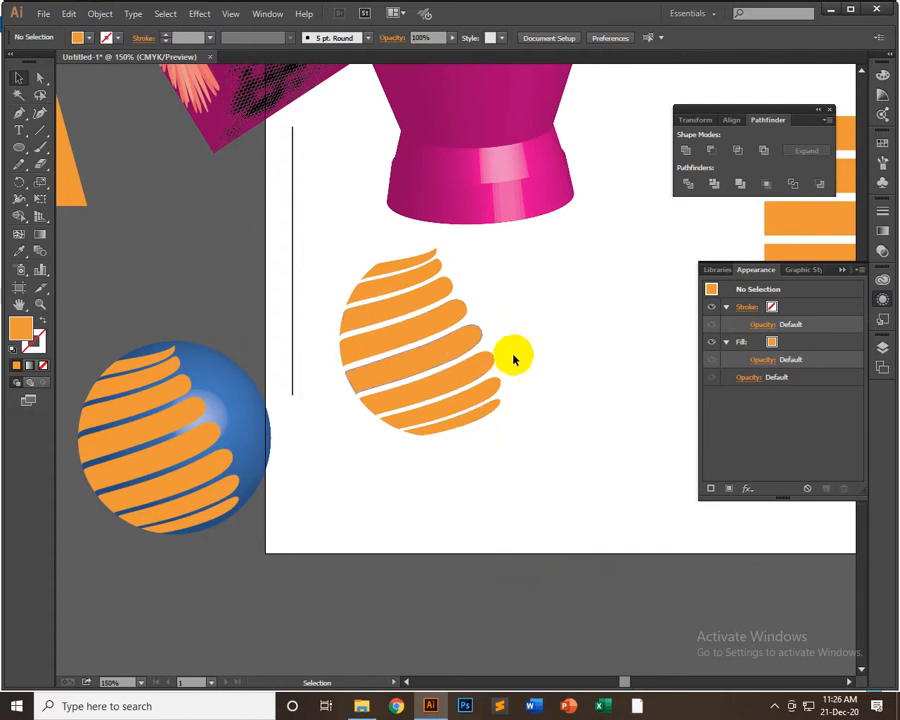
{"action": "key", "text": "ctrl+z"}
{"action": "key", "text": "ctrl+z"}
{"action": "key", "text": "ctrl+z"}
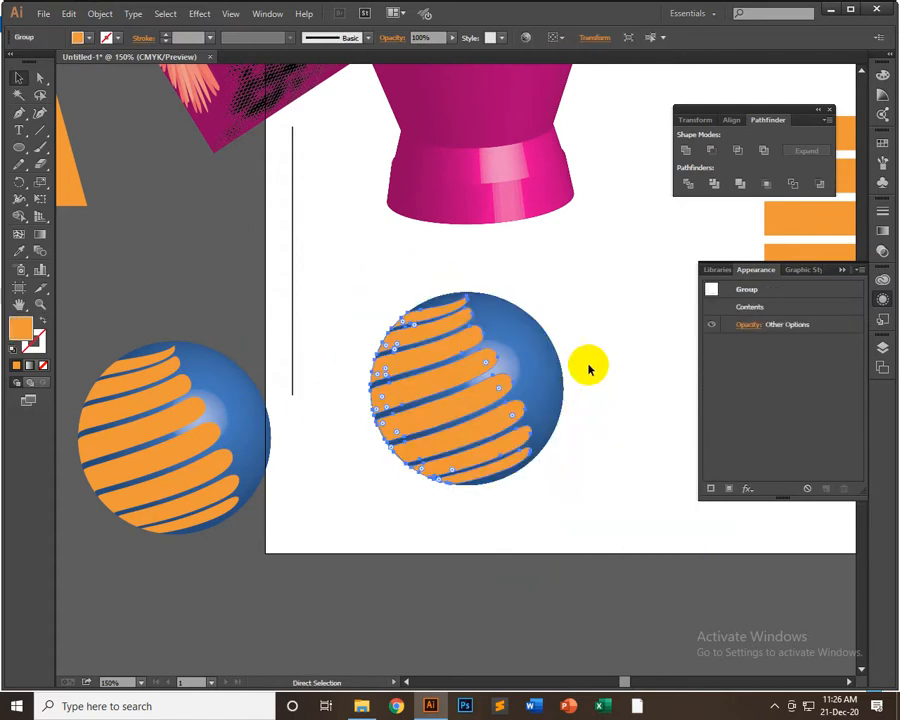
- Ungroup the restored sphere's artwork so its parts can be selected separately
{"action": "left_click", "coordinate": [572, 357]}
{"action": "left_click", "coordinate": [537, 347]}
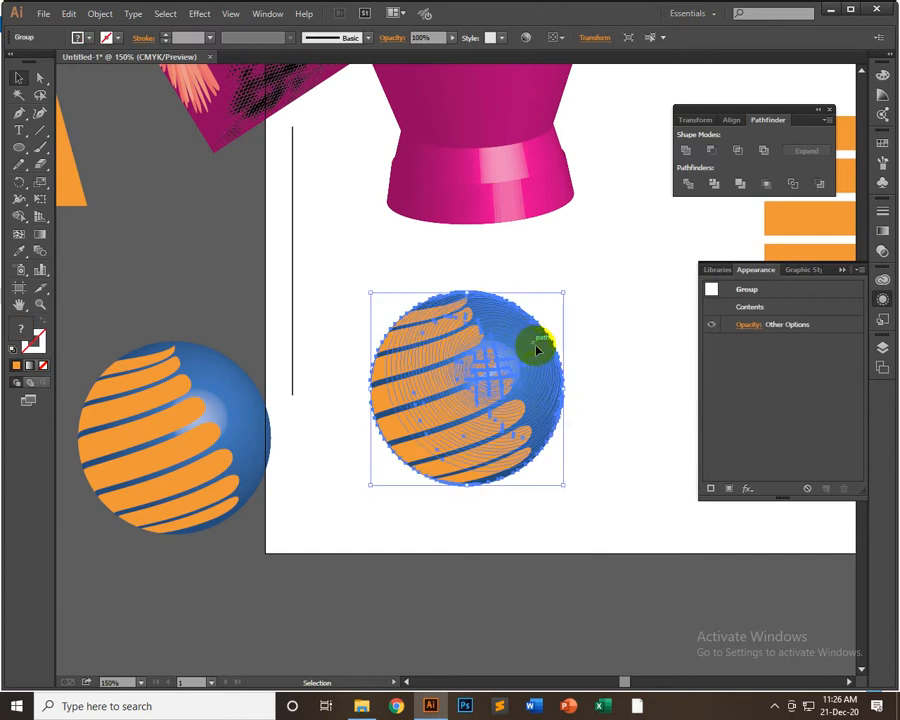
{"action": "right_click", "coordinate": [510, 333]}
{"action": "left_click", "coordinate": [570, 409]}
{"action": "left_click", "coordinate": [593, 354]}
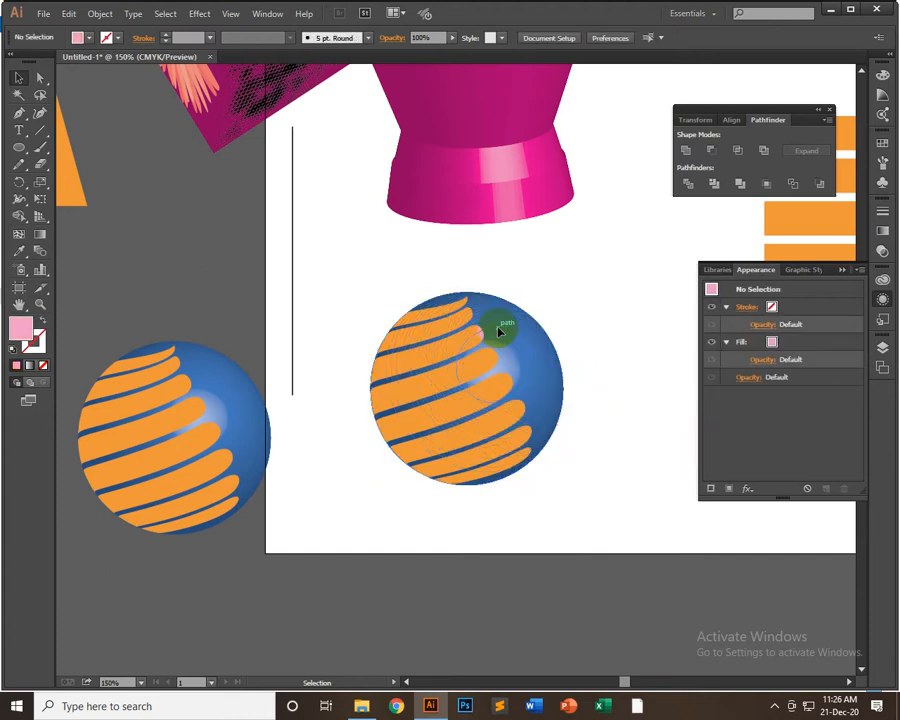
- Delete the blue shading bands between the sphere's highlight and its outer rim
{"action": "left_click", "coordinate": [545, 350]}
{"action": "left_click", "coordinate": [556, 342]}
{"action": "left_click", "coordinate": [526, 323]}
{"action": "left_click_drag", "start_coordinate": [567, 299], "coordinate": [540, 361]}
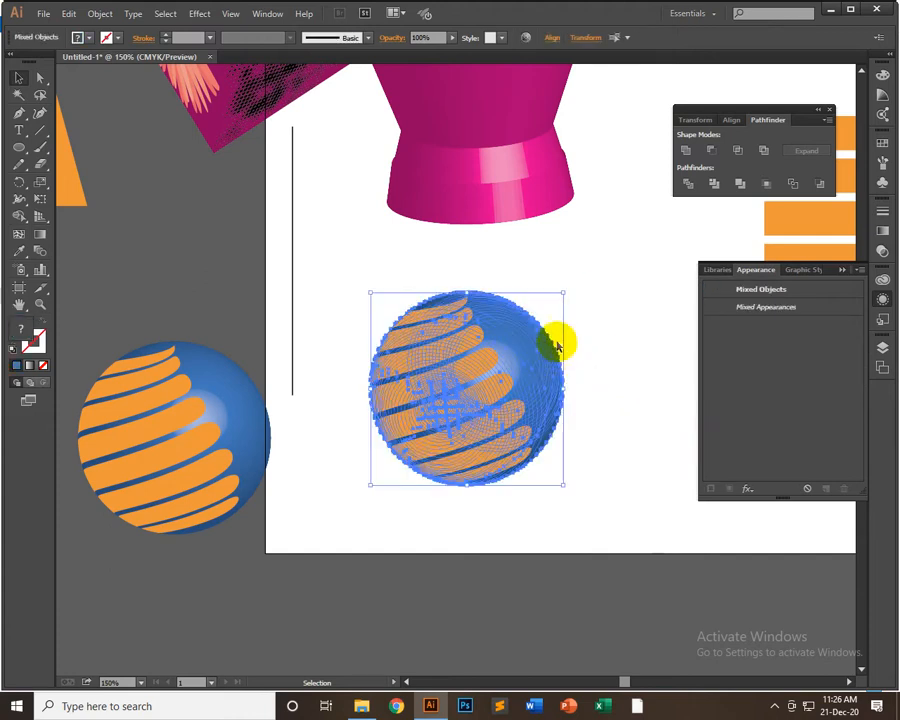
{"action": "left_click", "coordinate": [570, 345]}
{"action": "left_click", "coordinate": [545, 350]}
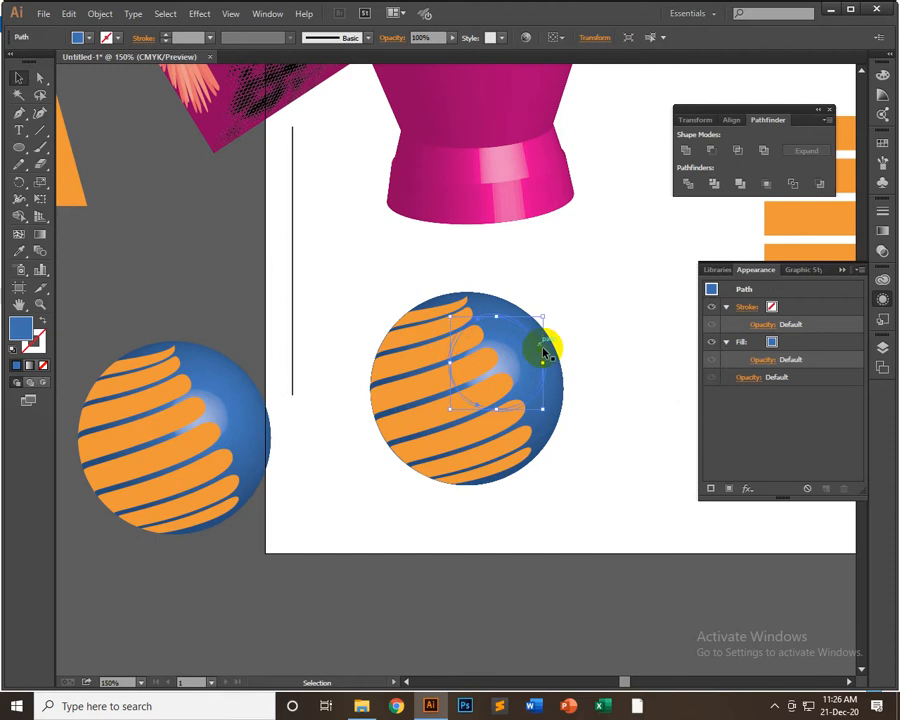
{"action": "left_click_drag", "start_coordinate": [568, 343], "coordinate": [496, 378]}
{"action": "left_click", "coordinate": [467, 371], "text": "shift"}
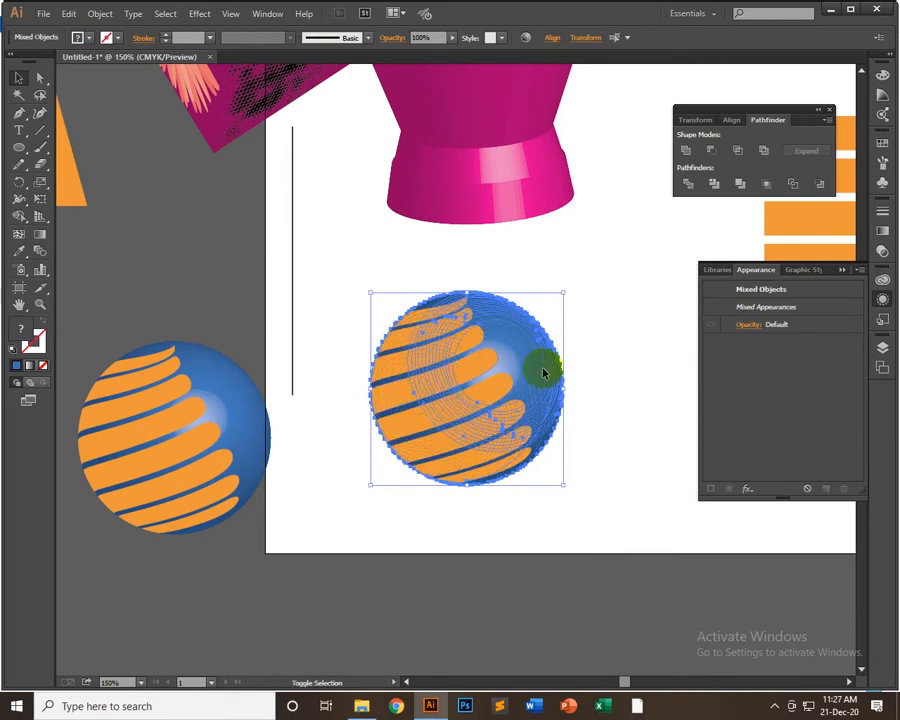
{"action": "left_click", "coordinate": [592, 373]}
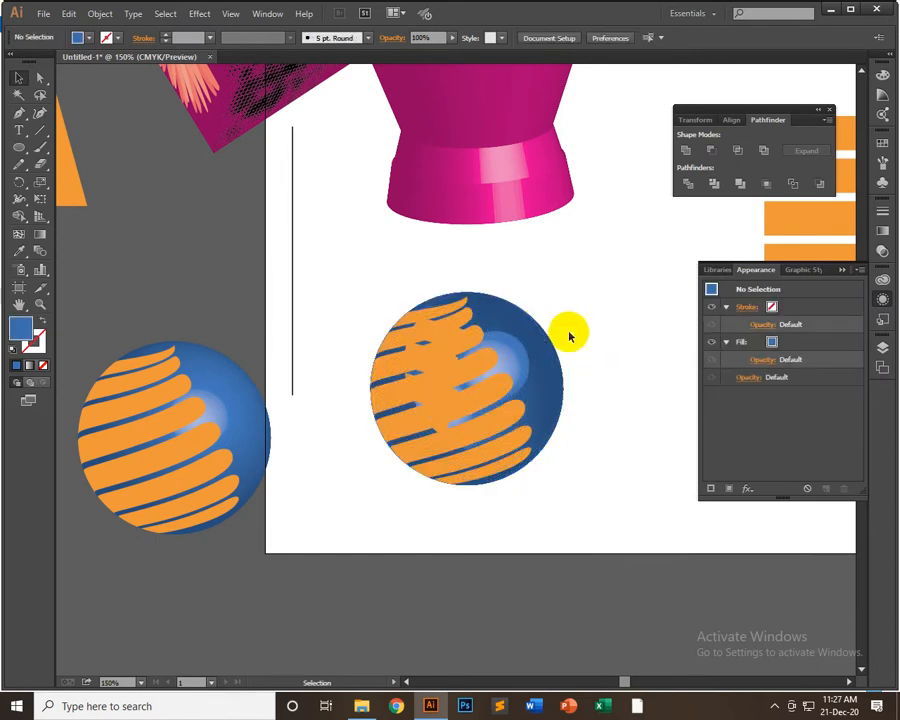
{"action": "left_click_drag", "start_coordinate": [534, 356], "coordinate": [532, 359]}
{"action": "key", "text": "Delete"}
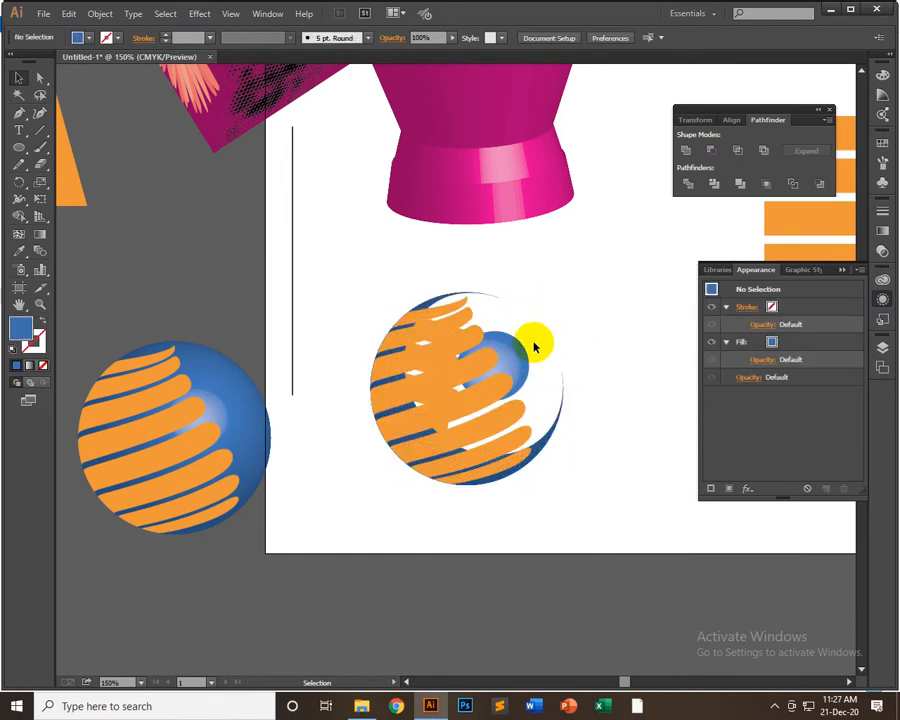
- Delete the larger light-blue circles surrounding the sphere's highlight
{"action": "left_click", "coordinate": [566, 352]}
{"action": "left_click", "coordinate": [510, 354]}
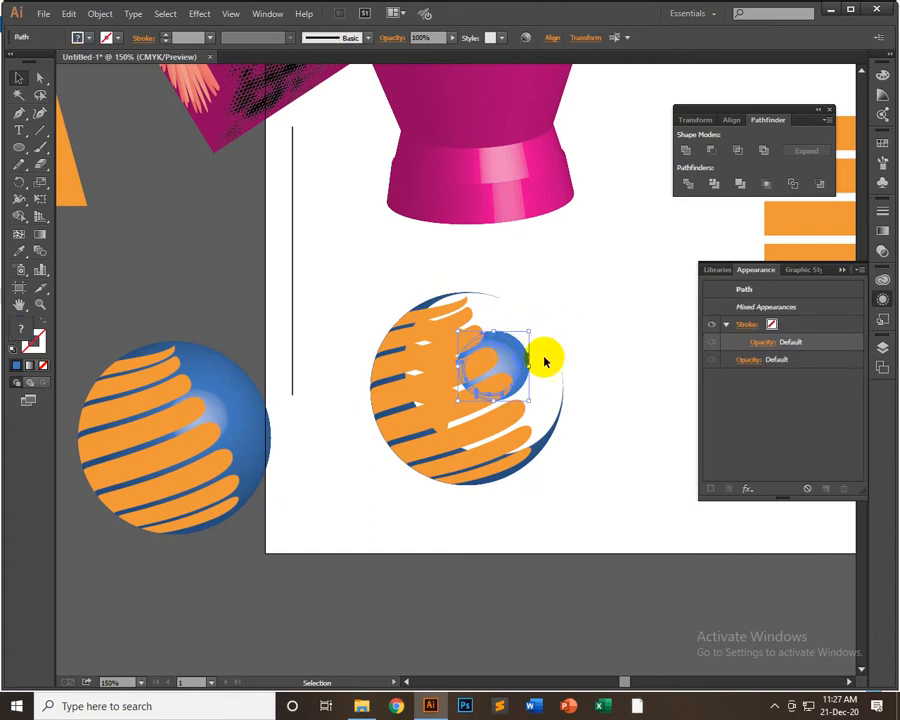
{"action": "key", "text": "Delete"}
{"action": "left_click", "coordinate": [509, 362]}
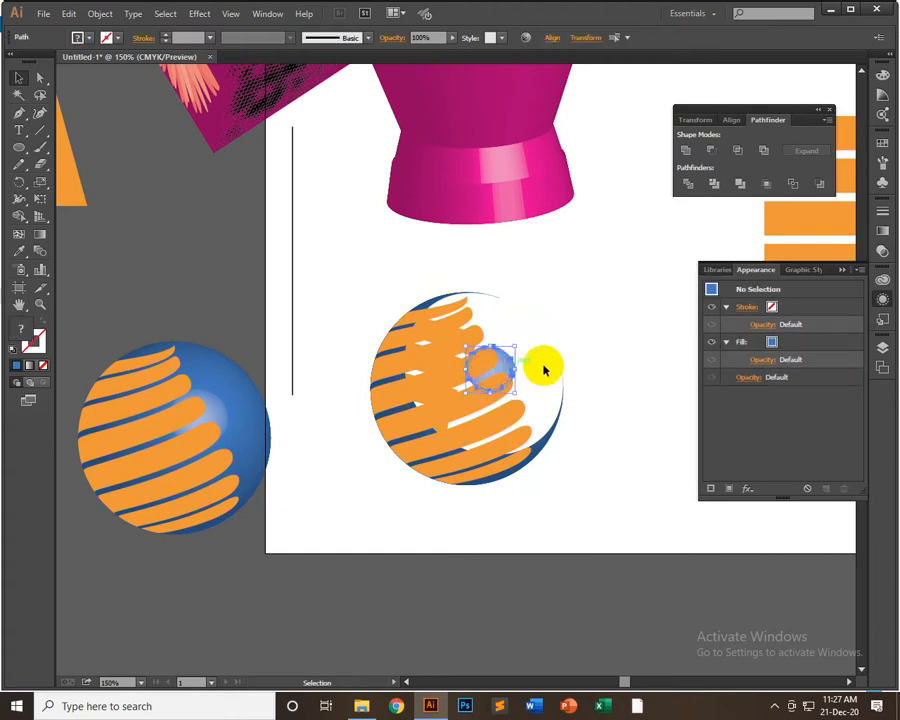
{"action": "key", "text": "Delete"}
- Select both orange stripe groups and move them off the sphere remnants, down across the artboard's lower edge
{"action": "left_click", "coordinate": [430, 387]}
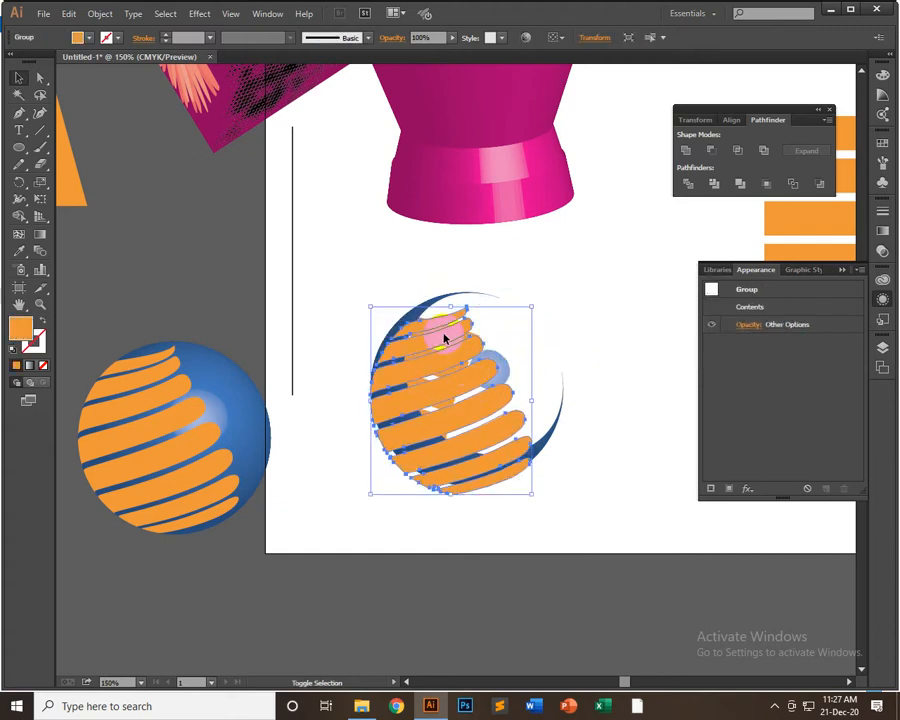
{"action": "key", "text": "shift+Up"}
{"action": "key", "text": "shift+Down"}
{"action": "key", "text": "shift+Up"}
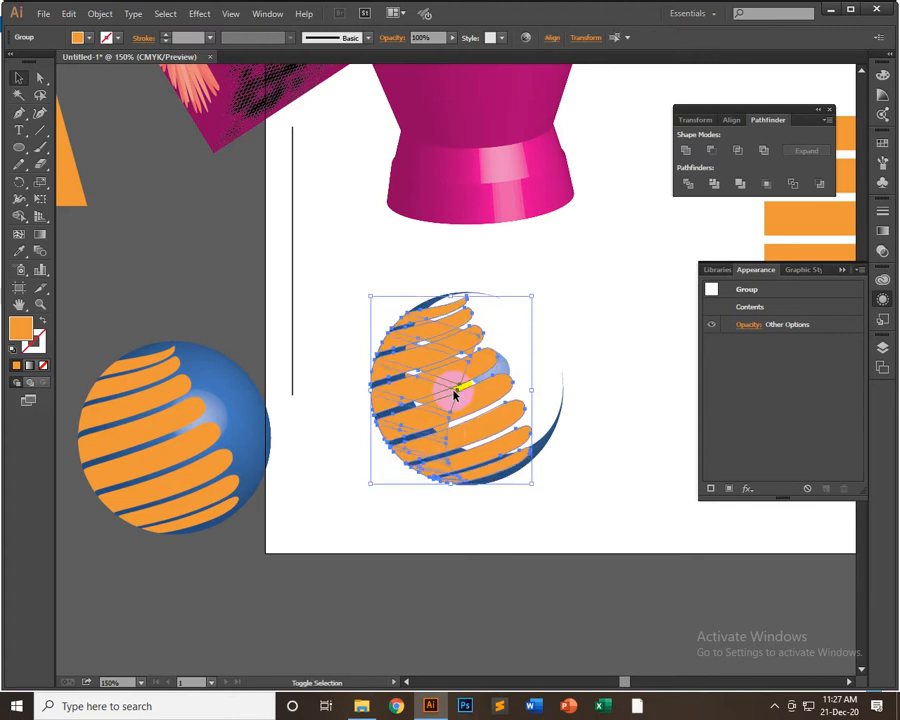
{"action": "left_click_drag", "start_coordinate": [443, 393], "coordinate": [392, 593]}
- Delete the remaining blue crescent and highlight, and move both orange stripe groups back up beneath the cup
{"action": "left_click_drag", "start_coordinate": [372, 296], "coordinate": [570, 490]}
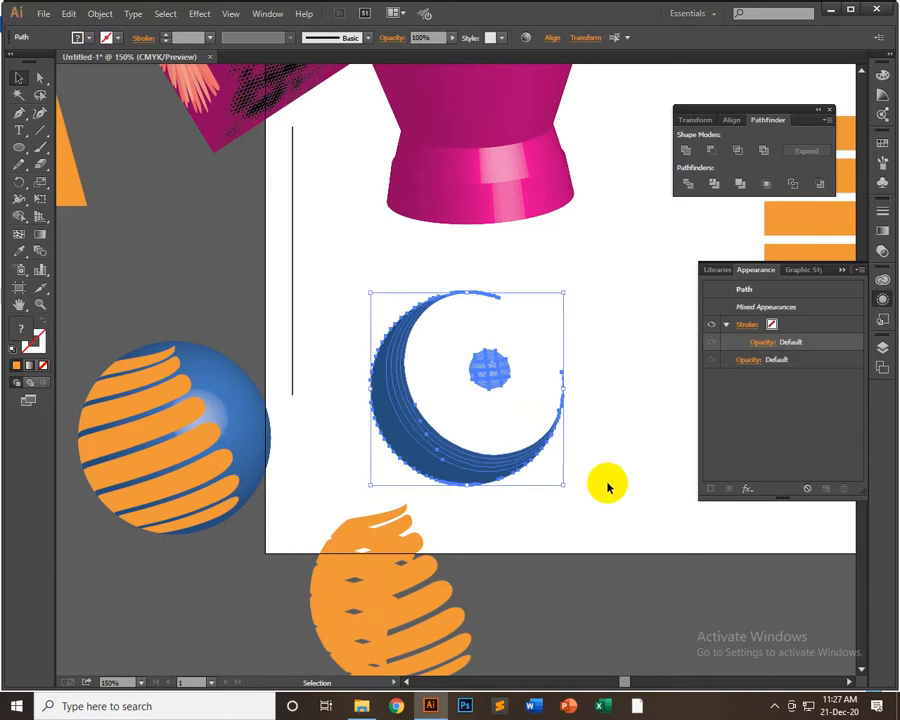
{"action": "key", "text": "Delete"}
{"action": "left_click_drag", "start_coordinate": [492, 478], "coordinate": [368, 612]}
{"action": "left_click_drag", "start_coordinate": [400, 566], "coordinate": [452, 360]}
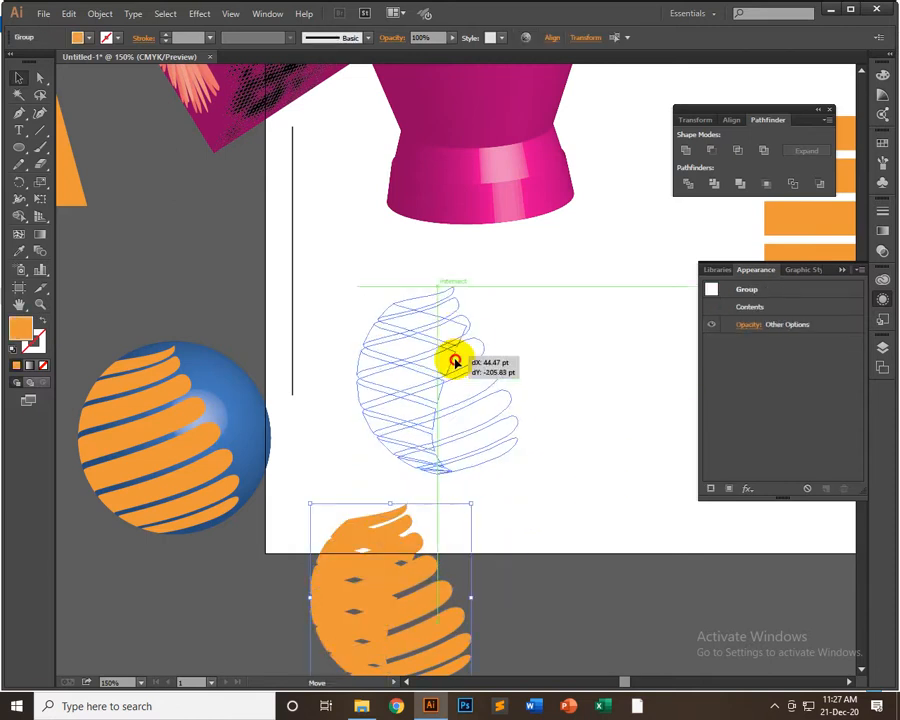
- Fill the front stripe group with a lighter orange to set it apart from the back stripes
{"action": "left_click", "coordinate": [544, 366]}
{"action": "left_click", "coordinate": [481, 371]}
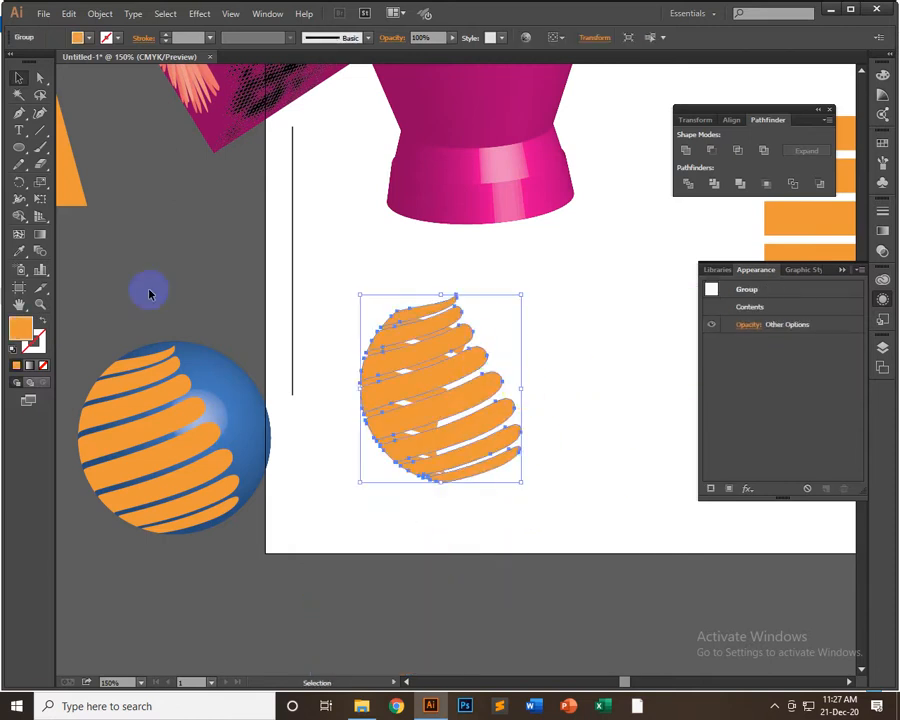
{"action": "left_click", "coordinate": [89, 38]}
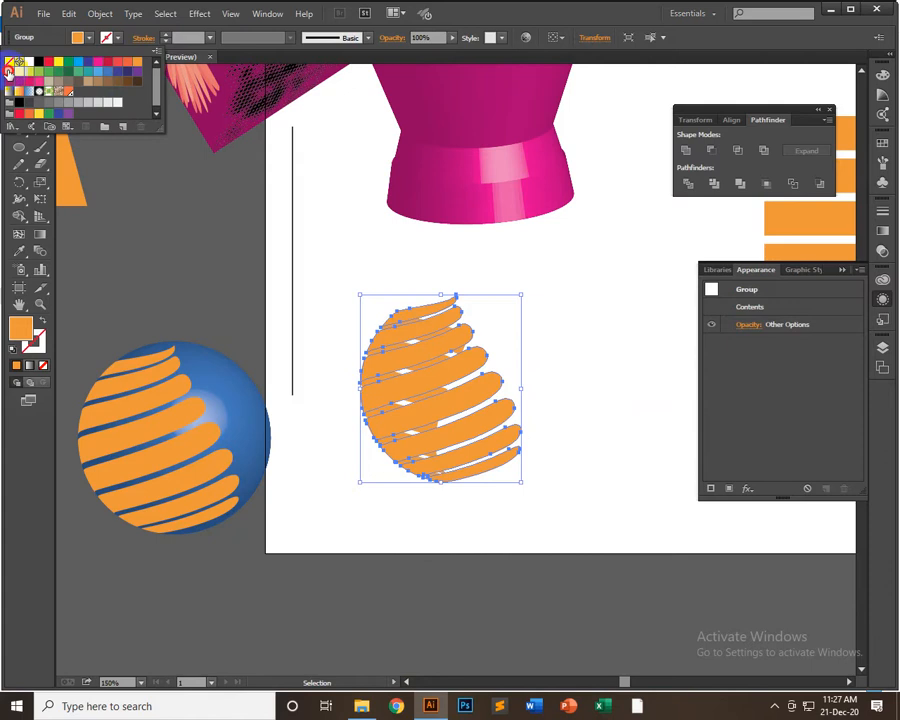
{"action": "left_click", "coordinate": [528, 340]}
{"action": "left_click", "coordinate": [530, 343]}
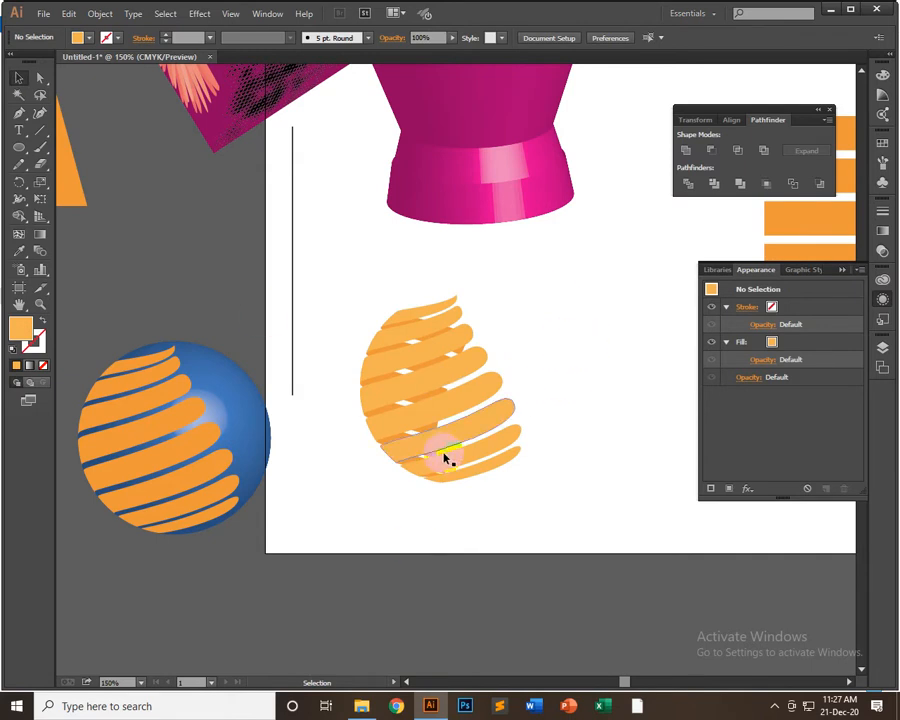
- Select both stripe groups together and move them up and left, over the vertical line
{"action": "left_click_drag", "start_coordinate": [559, 328], "coordinate": [405, 460]}
{"action": "left_click", "coordinate": [540, 360]}
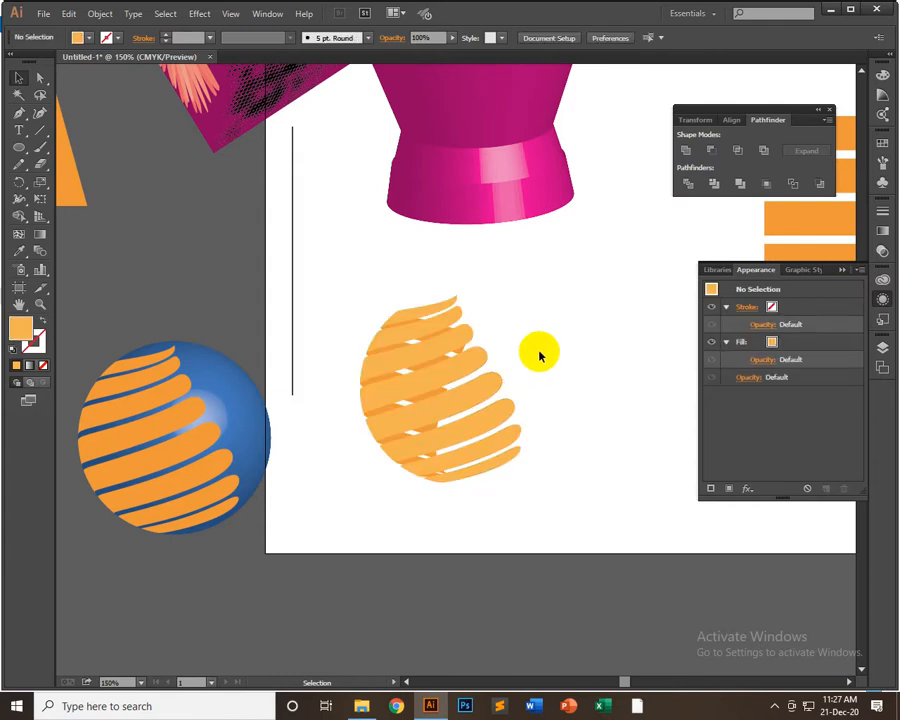
{"action": "left_click_drag", "start_coordinate": [535, 343], "coordinate": [382, 468]}
{"action": "left_click_drag", "start_coordinate": [472, 372], "coordinate": [361, 261]}
- Try moving the lighter front stripes away to the right of the back stripes, and undo the move
{"action": "left_click", "coordinate": [577, 400]}
{"action": "left_click_drag", "start_coordinate": [372, 305], "coordinate": [583, 346]}
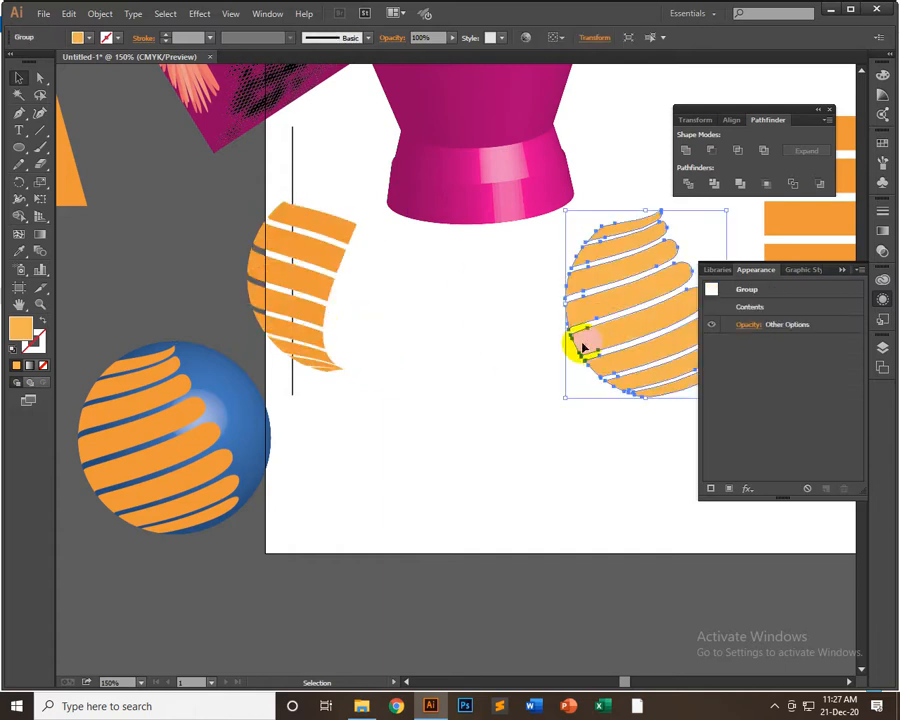
{"action": "key", "text": "ctrl+z"}
{"action": "left_click", "coordinate": [466, 395]}
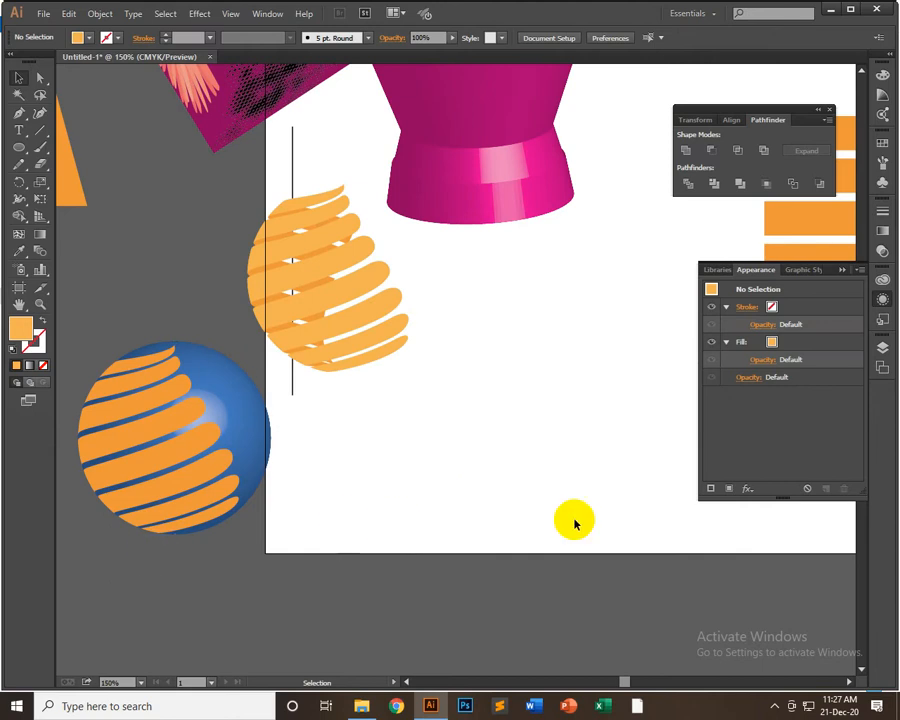
- Move the spare striped sphere onto the artboard below the cup and reopen its 3D Revolve settings with the preview on
{"action": "left_click_drag", "start_coordinate": [215, 375], "coordinate": [578, 358]}
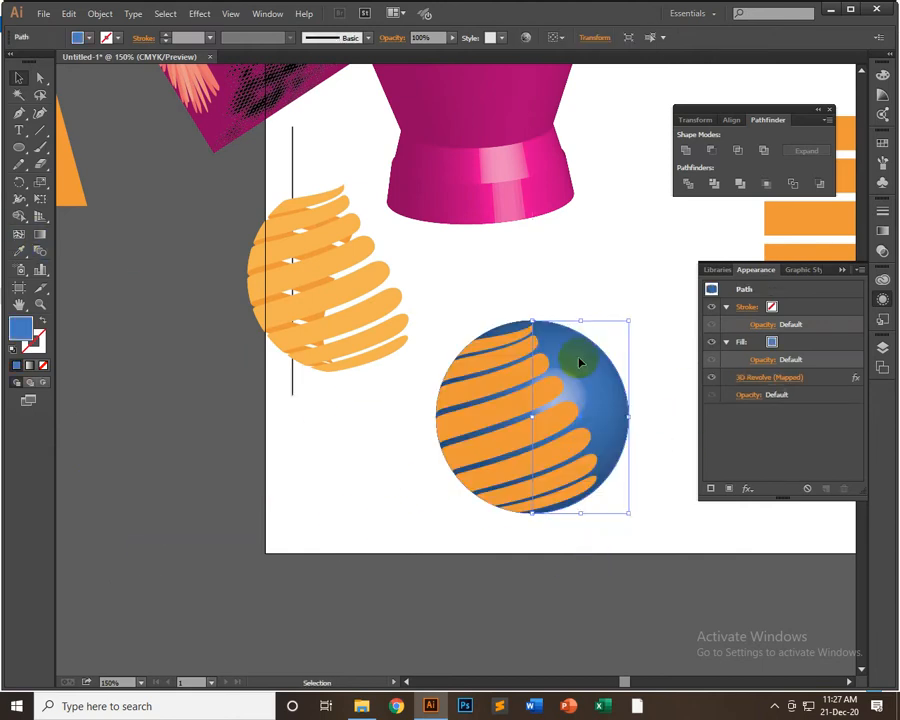
{"action": "left_click_drag", "start_coordinate": [574, 403], "coordinate": [546, 417]}
{"action": "left_click", "coordinate": [760, 378]}
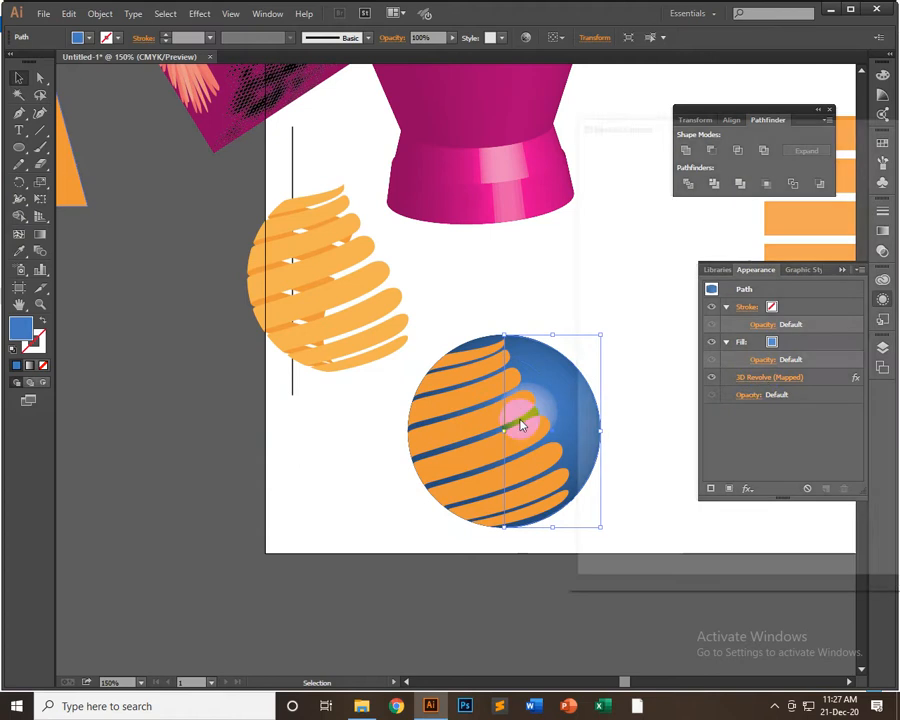
{"action": "left_click", "coordinate": [588, 572]}
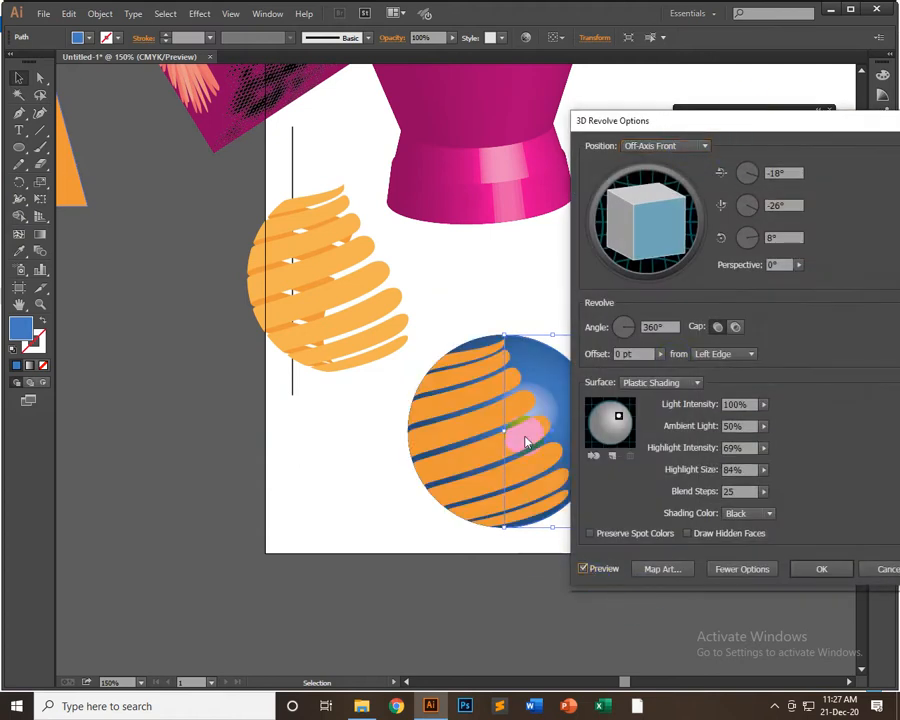
{"action": "left_click_drag", "start_coordinate": [717, 121], "coordinate": [759, 124]}
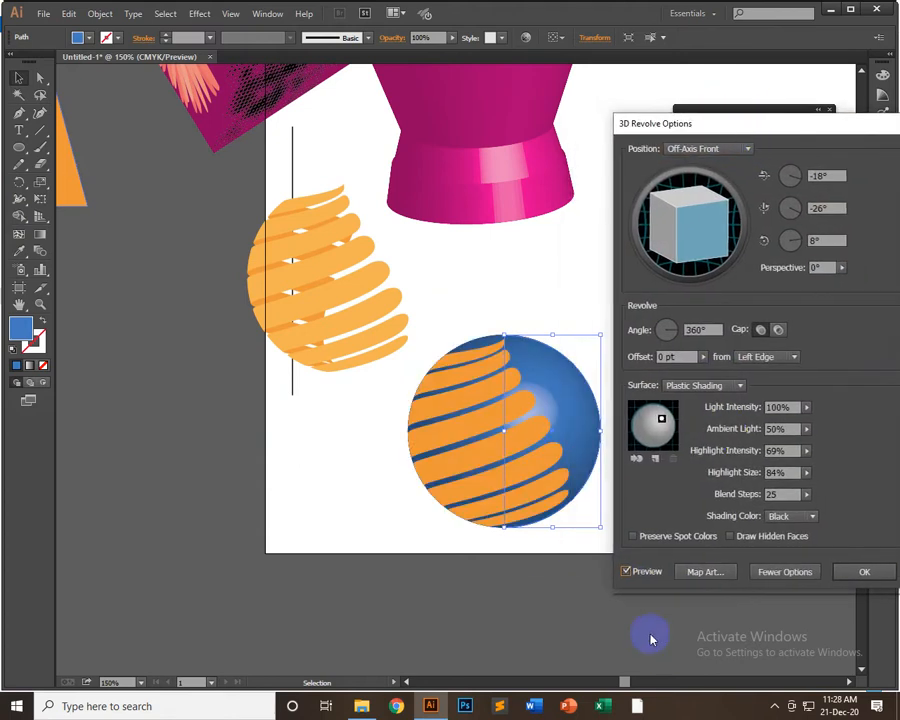
- Clear the striped artwork mapped on the sphere and map the Dot Pattern Vector Pack 14 symbol instead
{"action": "left_click", "coordinate": [702, 572]}
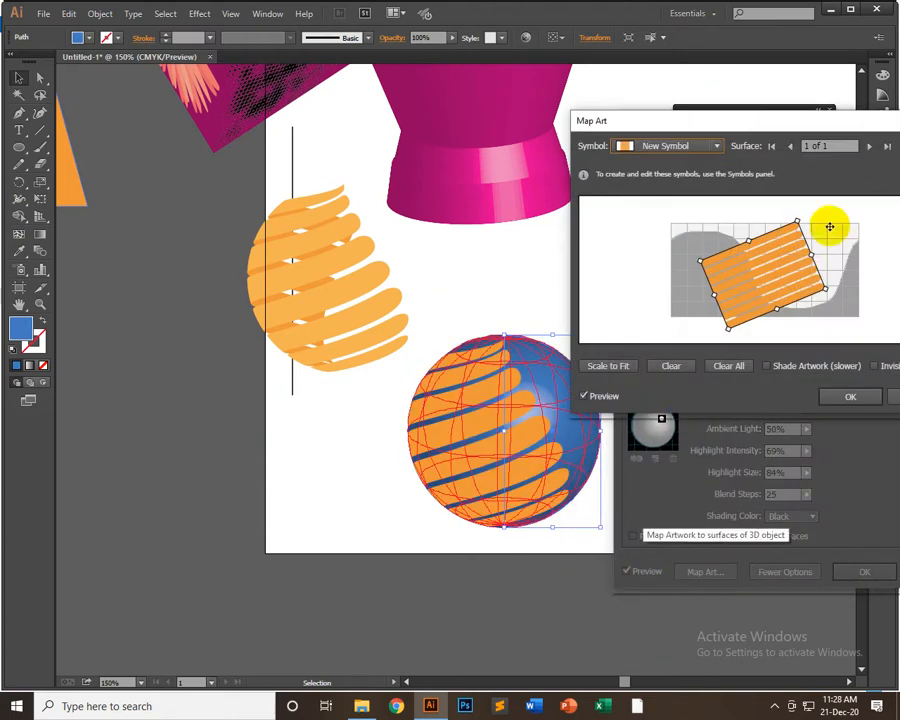
{"action": "left_click", "coordinate": [674, 366]}
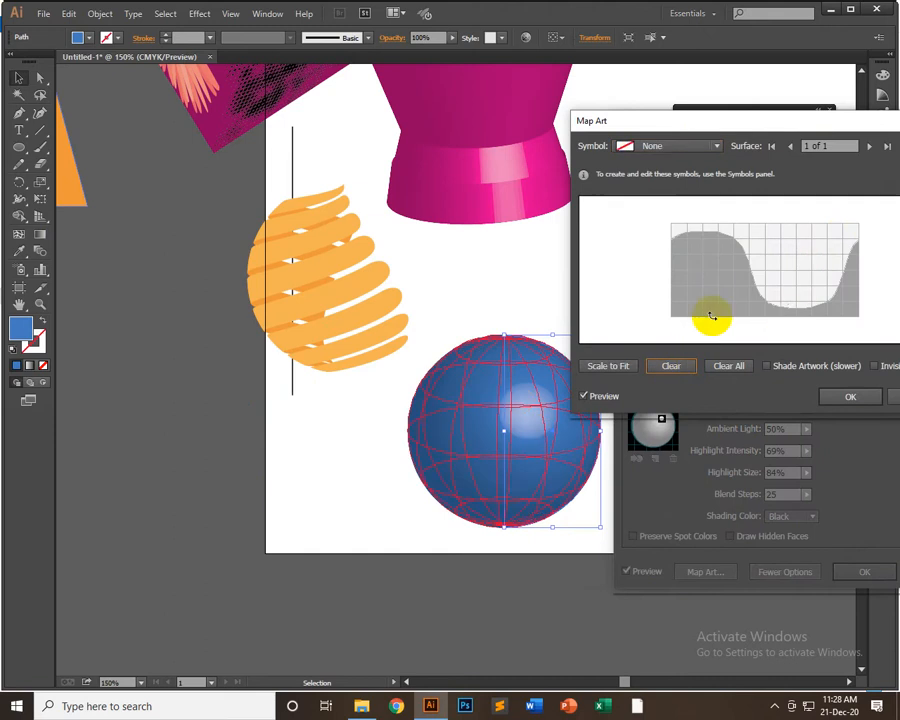
{"action": "left_click", "coordinate": [669, 153]}
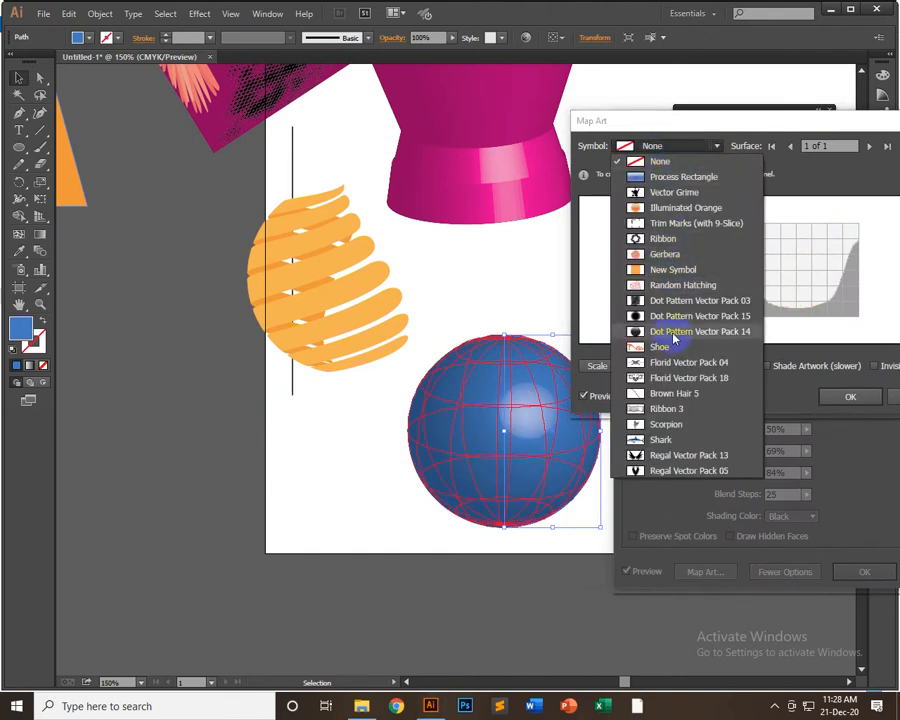
{"action": "left_click", "coordinate": [673, 336]}
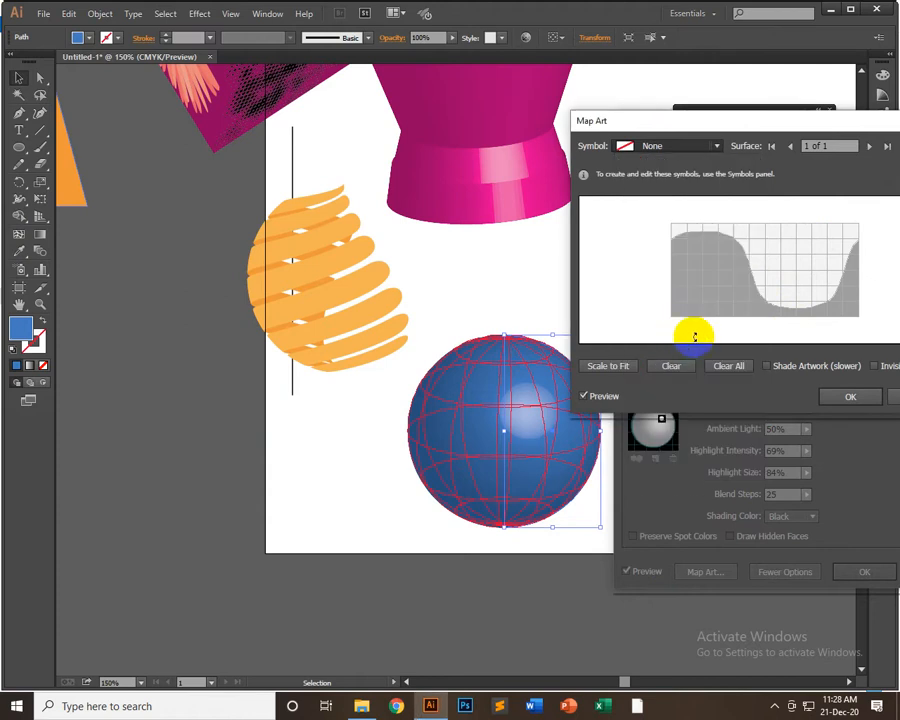
- Scale, rotate and reposition the dot pattern so it covers most of the sphere's visible surface, densest on the left
{"action": "left_click_drag", "start_coordinate": [803, 288], "coordinate": [737, 302]}
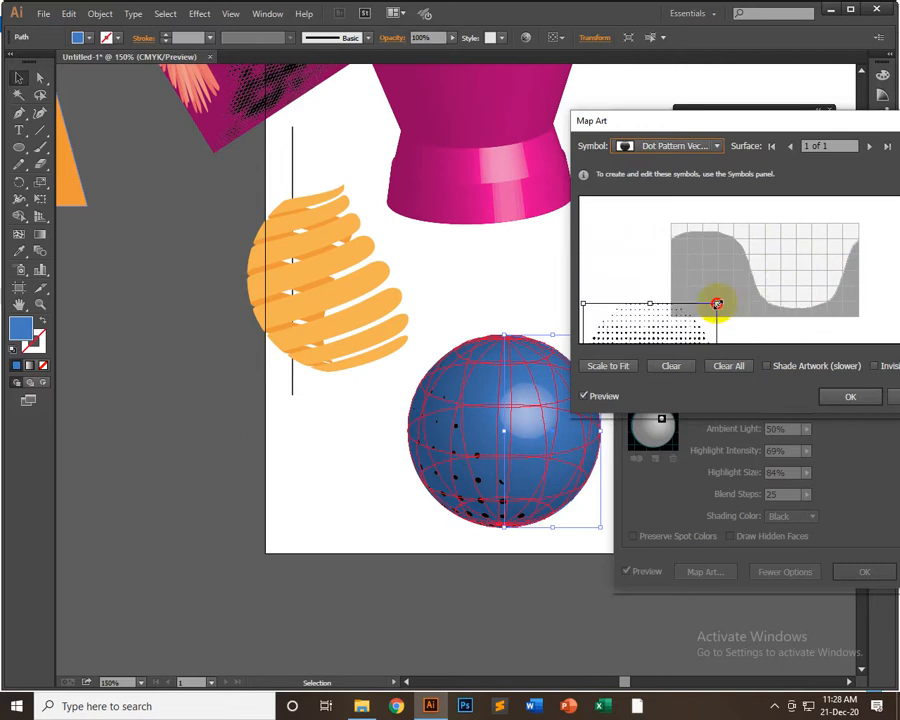
{"action": "left_click_drag", "start_coordinate": [685, 331], "coordinate": [790, 305]}
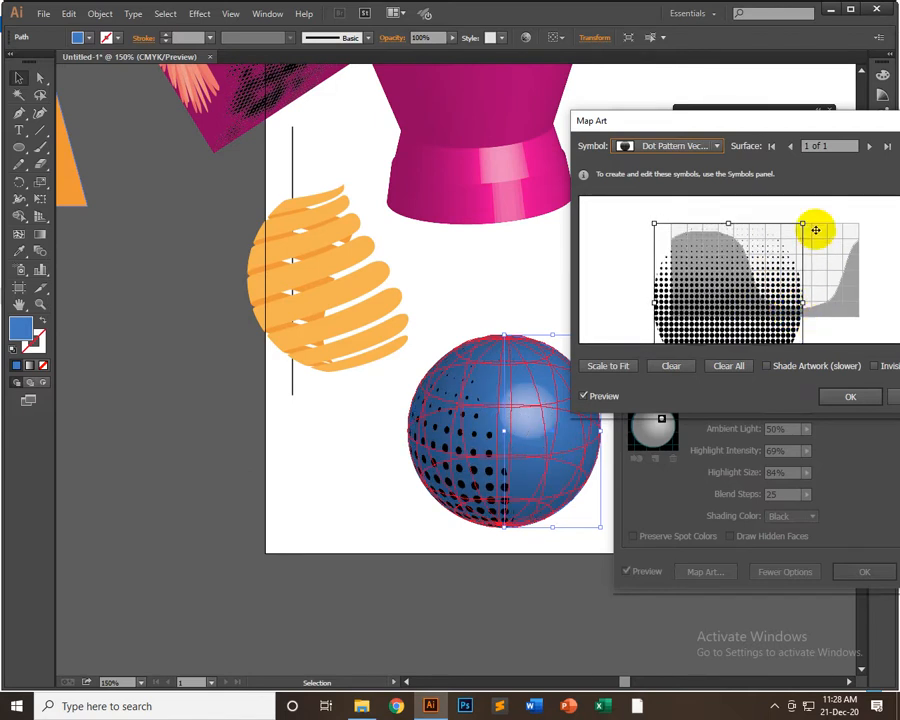
{"action": "left_click_drag", "start_coordinate": [805, 222], "coordinate": [857, 272]}
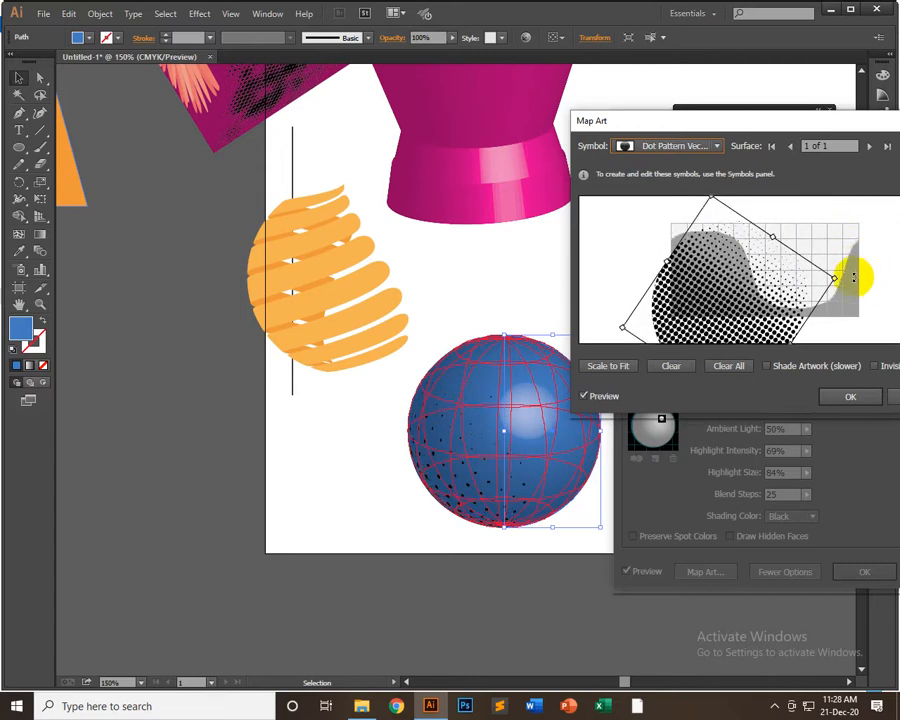
{"action": "left_click_drag", "start_coordinate": [695, 335], "coordinate": [701, 313]}
{"action": "left_click_drag", "start_coordinate": [842, 268], "coordinate": [743, 284]}
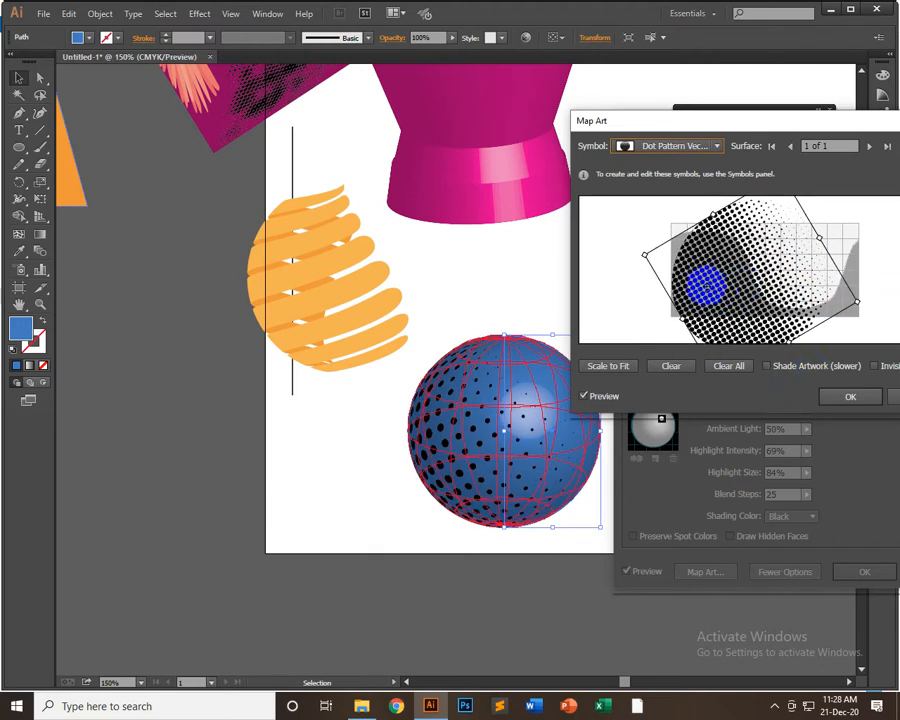
- Apply the dot pattern mapping and the revolve settings, and reselect the dotted sphere
{"action": "left_click", "coordinate": [840, 404]}
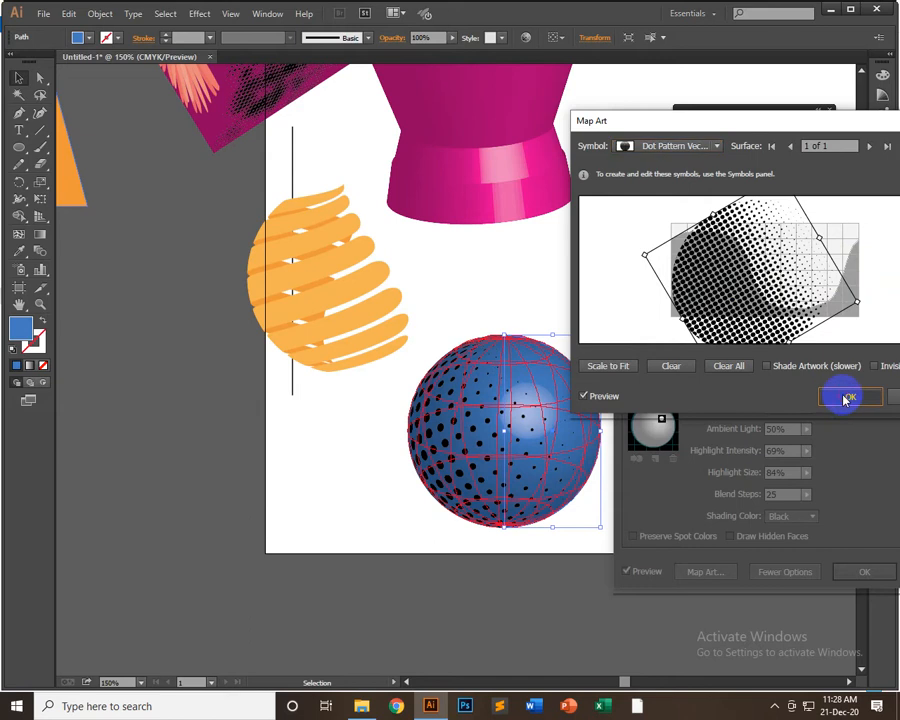
{"action": "left_click", "coordinate": [866, 581]}
{"action": "left_click", "coordinate": [608, 331]}
{"action": "left_click", "coordinate": [494, 437]}
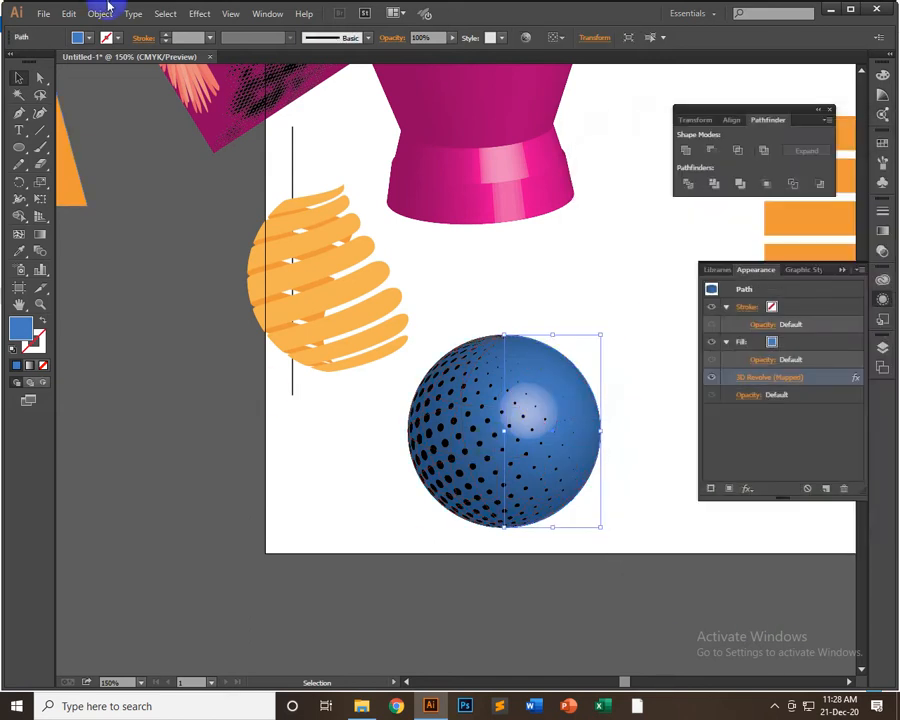
- Expand the appearance of the dotted sphere and select the contents of its clipping mask for editing
{"action": "left_click", "coordinate": [100, 14]}
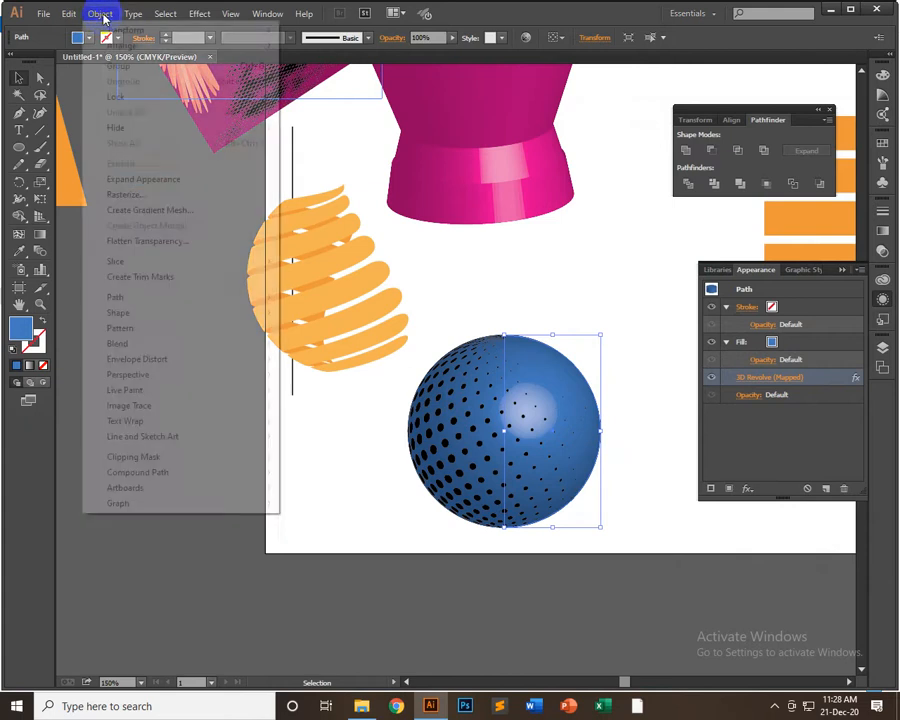
{"action": "left_click", "coordinate": [157, 177]}
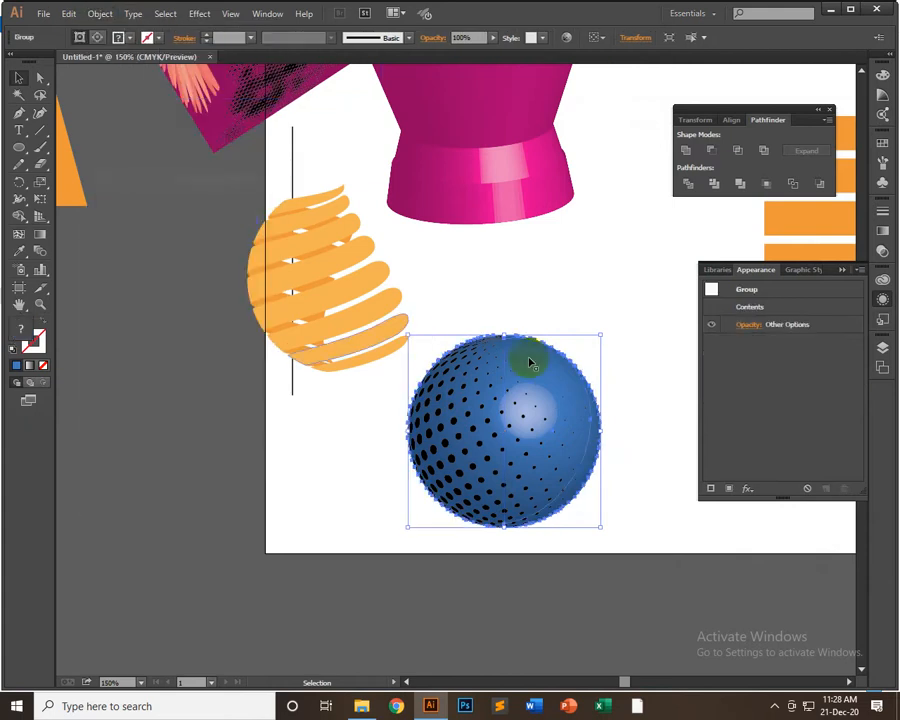
{"action": "left_click", "coordinate": [104, 38]}
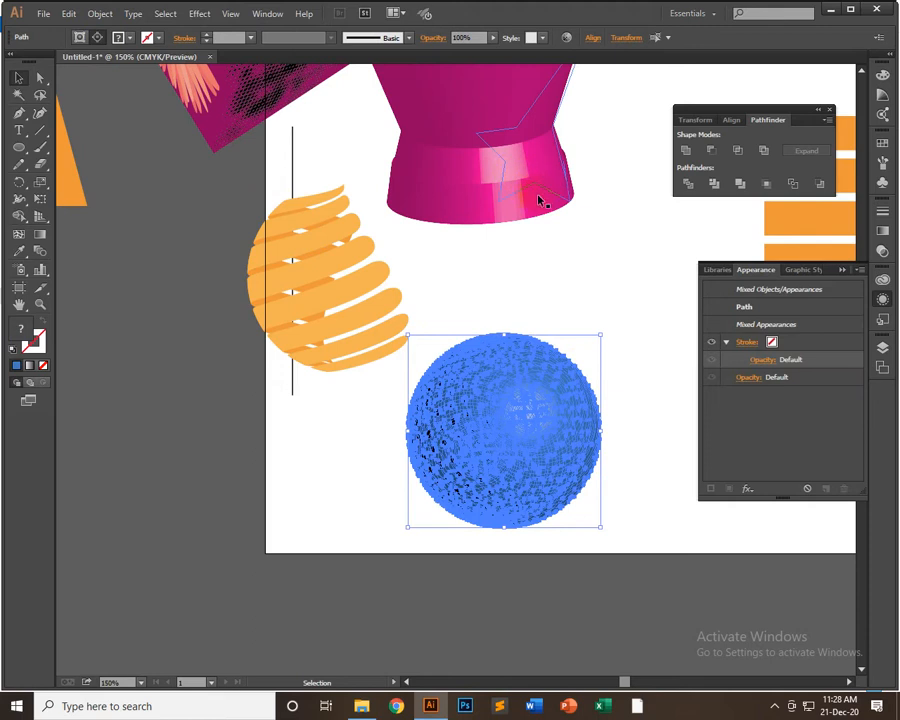
{"action": "key", "text": "Delete"}
{"action": "key", "text": "ctrl+z"}
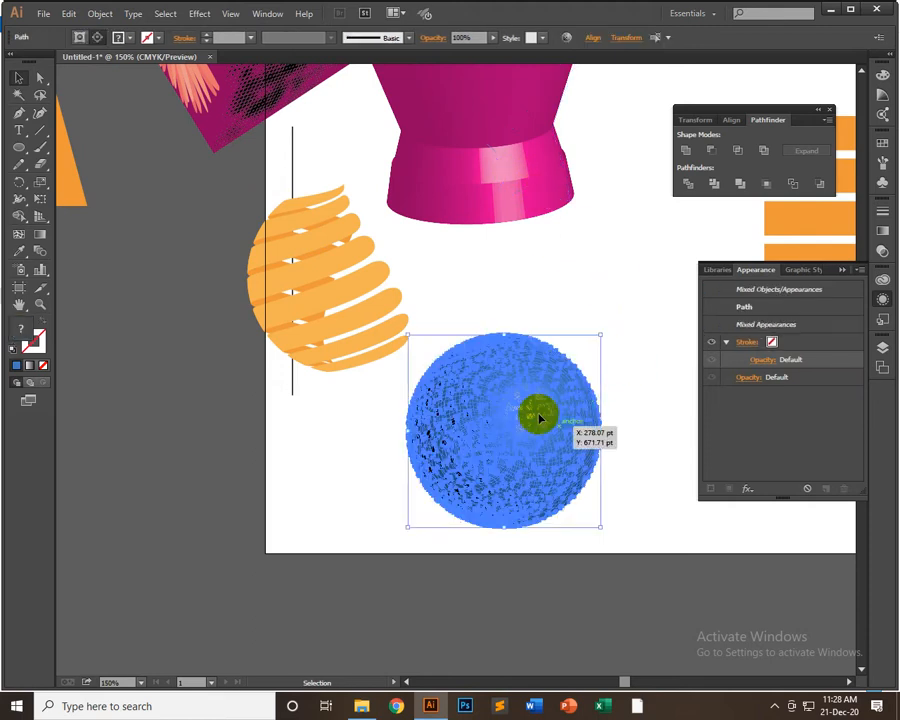
{"action": "key", "text": "ctrl+z"}
- Shift the masked sphere artwork up and right, select its clipping path, and ungroup the expanded sphere
{"action": "left_click_drag", "start_coordinate": [442, 458], "coordinate": [531, 325]}
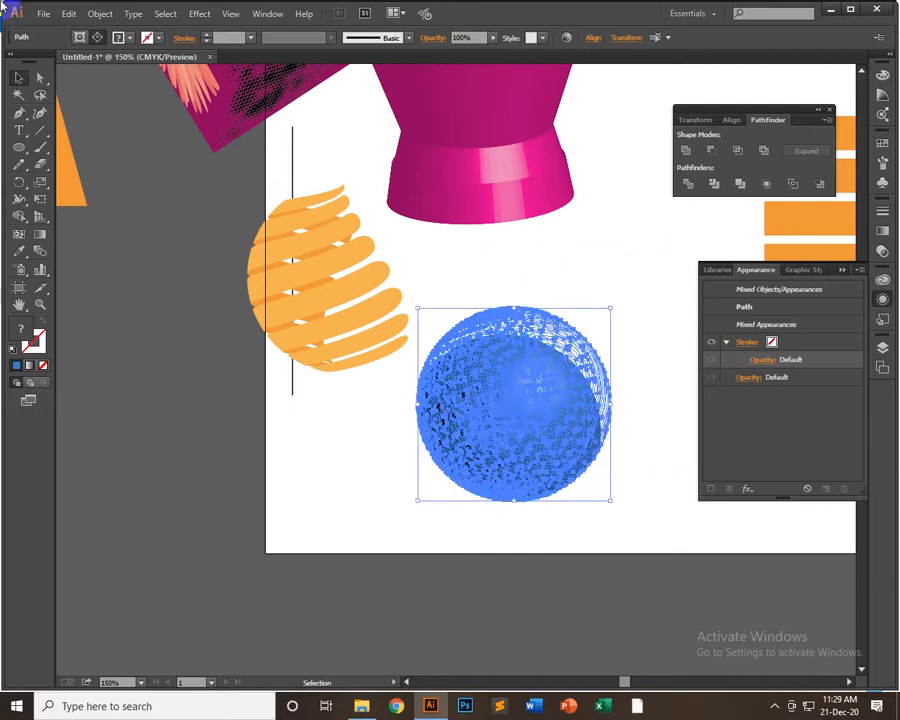
{"action": "left_click", "coordinate": [80, 37]}
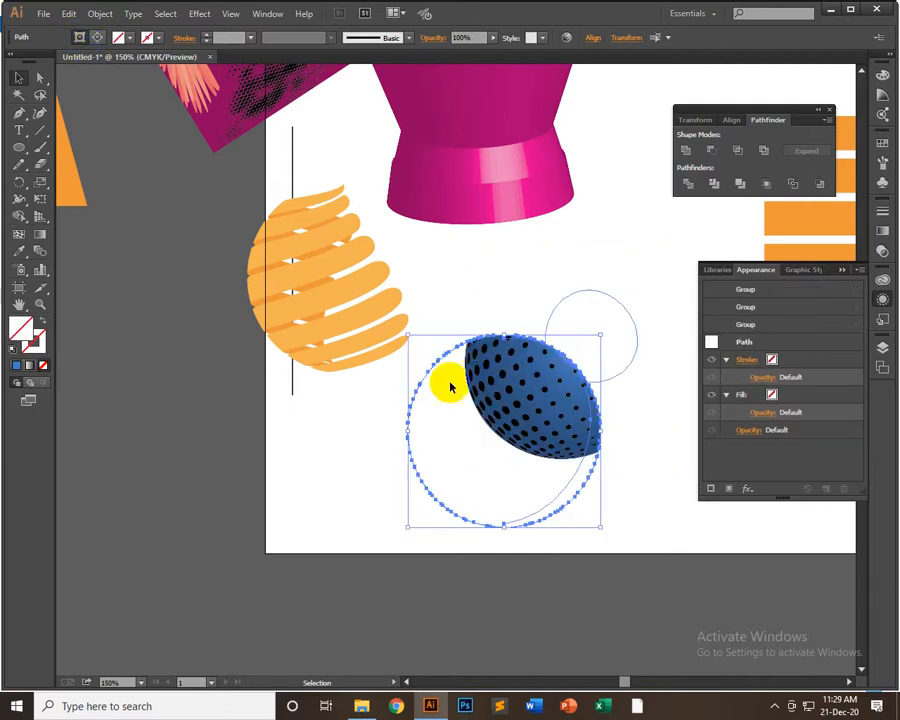
{"action": "left_click", "coordinate": [441, 365]}
{"action": "right_click", "coordinate": [528, 361]}
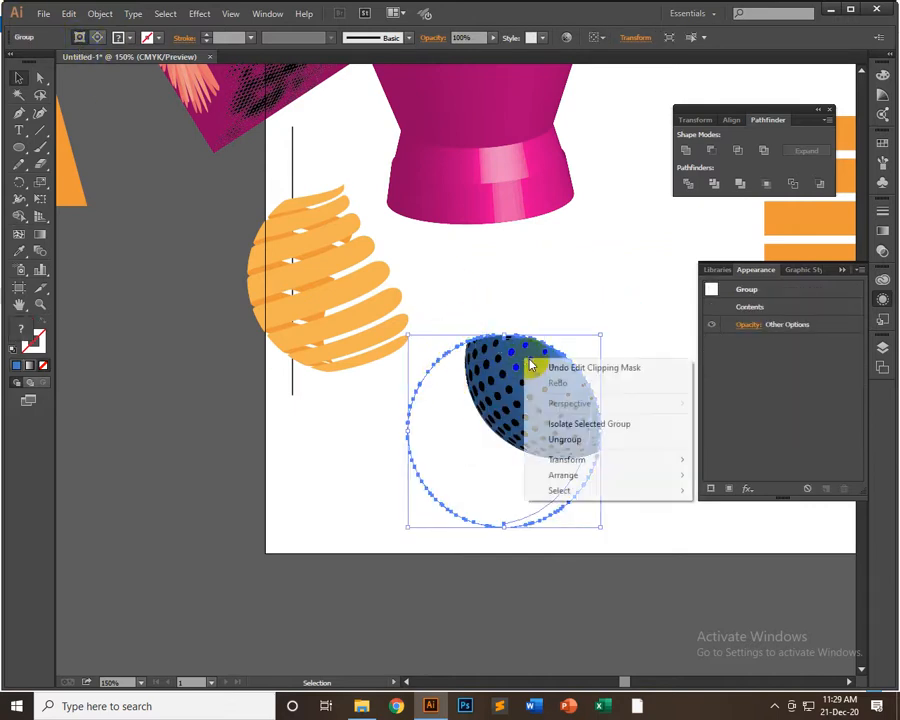
{"action": "left_click", "coordinate": [581, 440]}
- Move the clipped sphere group slightly up and right and ungroup it once more
{"action": "left_click", "coordinate": [541, 270]}
{"action": "left_click", "coordinate": [460, 382]}
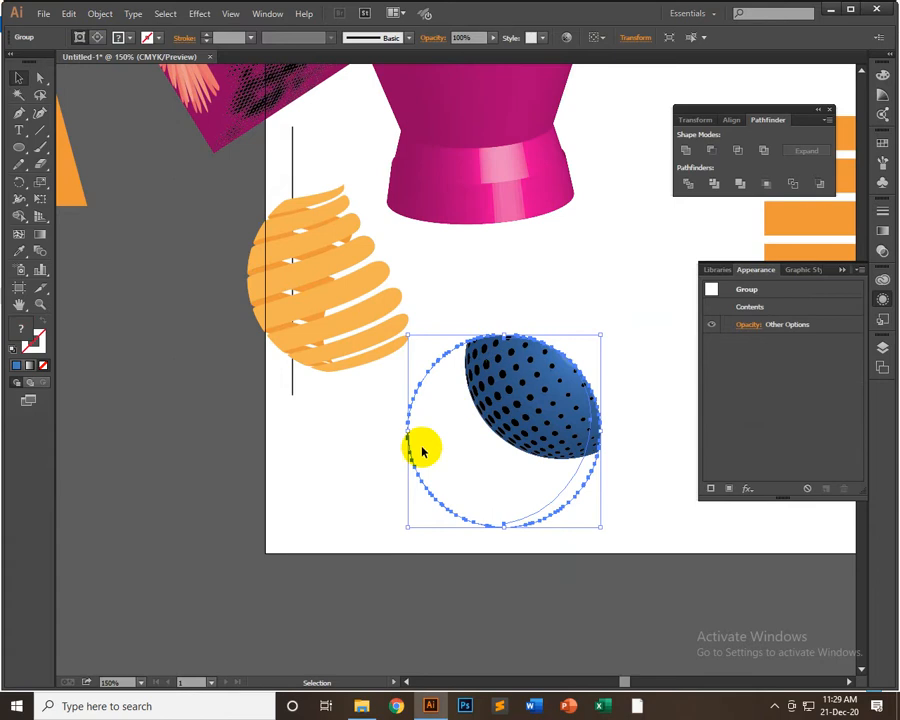
{"action": "left_click_drag", "start_coordinate": [418, 390], "coordinate": [450, 356]}
{"action": "right_click", "coordinate": [451, 355]}
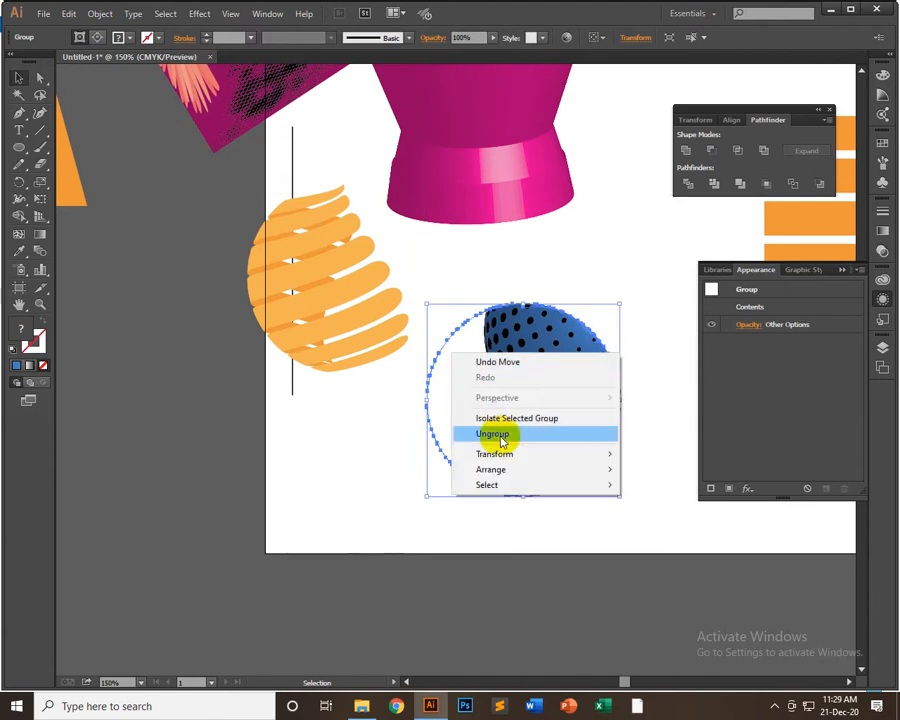
{"action": "left_click", "coordinate": [503, 436]}
- Separate the black dot artwork from the blue sphere and move it down and left, below the striped sphere
{"action": "right_click", "coordinate": [436, 355]}
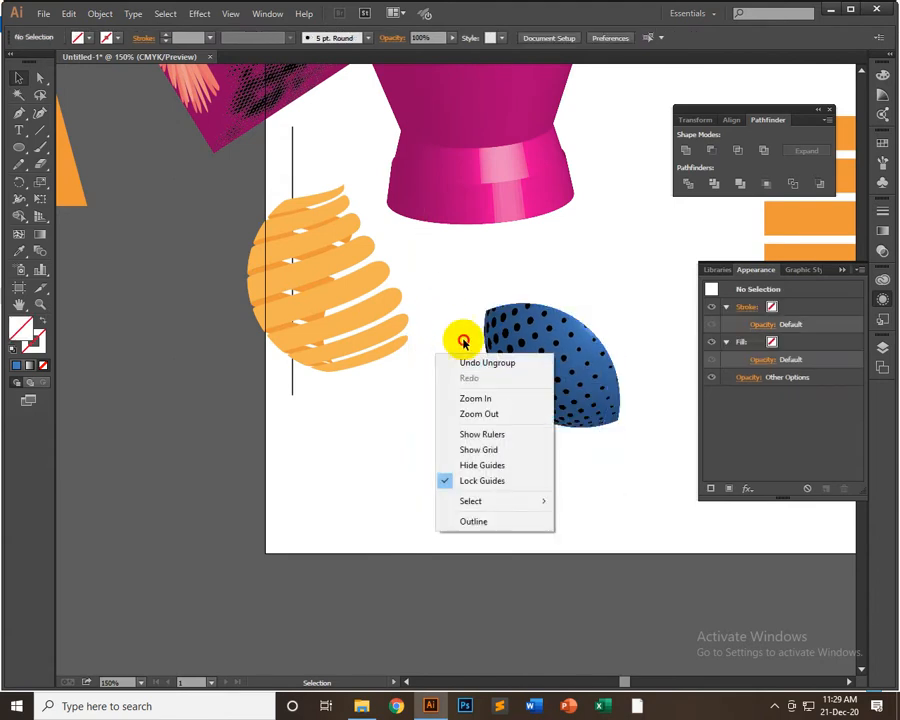
{"action": "left_click", "coordinate": [497, 322]}
{"action": "right_click", "coordinate": [505, 322]}
{"action": "left_click", "coordinate": [545, 382]}
{"action": "left_click_drag", "start_coordinate": [421, 309], "coordinate": [381, 556]}
- Delete the leftover blue sphere pieces and move the dot artwork under the cup, beside the striped sphere
{"action": "scroll", "coordinate": [532, 405], "scroll_direction": "up", "scroll_amount": 3}
{"action": "left_click_drag", "start_coordinate": [526, 297], "coordinate": [686, 497]}
{"action": "key", "text": "Delete"}
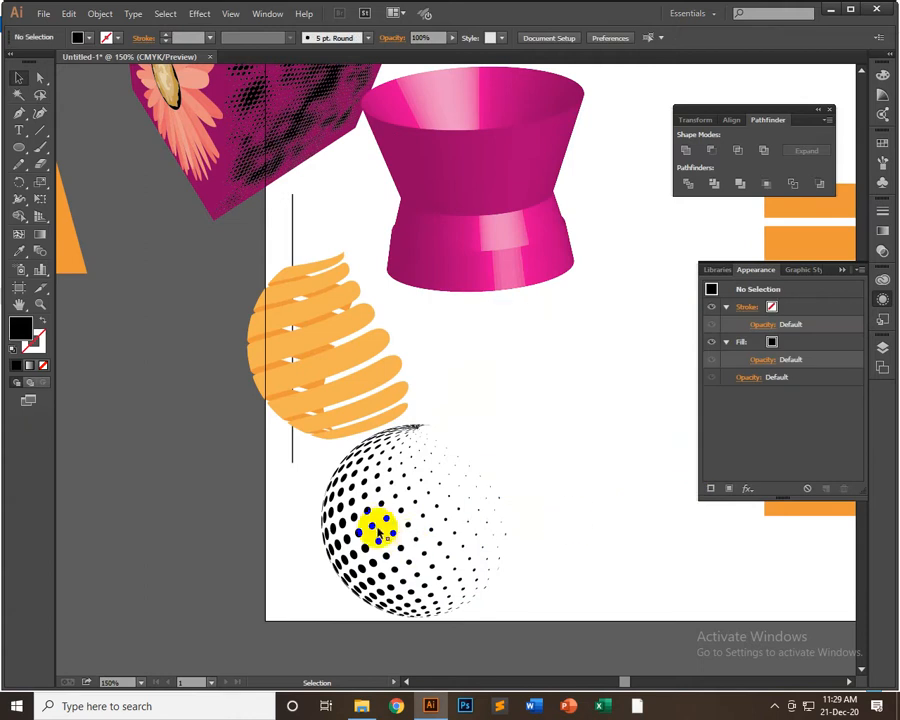
{"action": "left_click_drag", "start_coordinate": [400, 546], "coordinate": [515, 471]}
{"action": "left_click", "coordinate": [646, 570]}
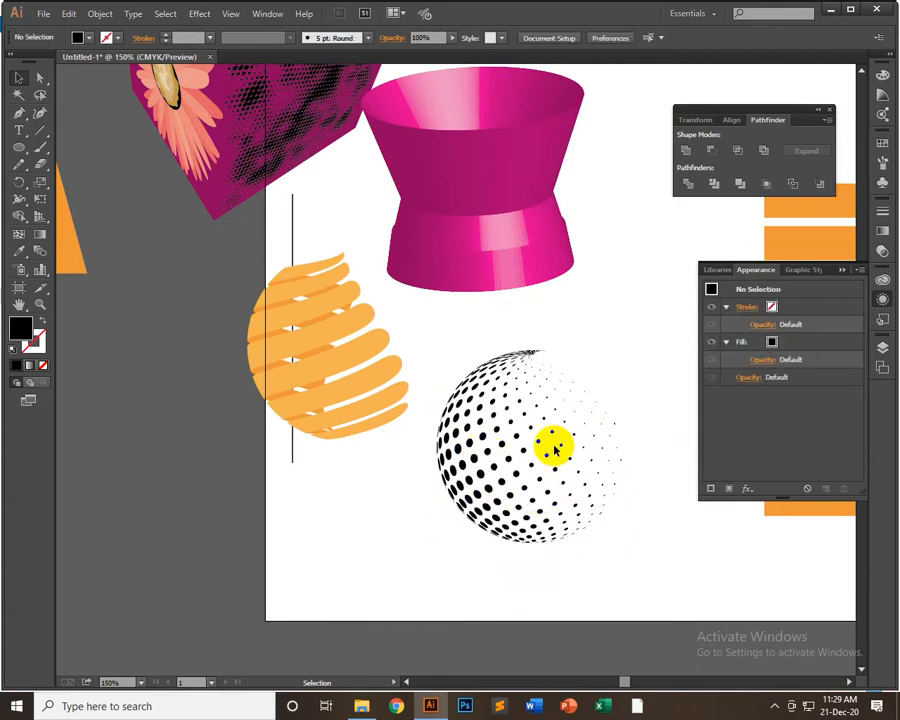
- Direct-select a single dot near the upper-left edge of the dot sphere and pull it outward
{"action": "key", "text": "ctrl+equal"}
{"action": "key", "text": "ctrl+equal"}
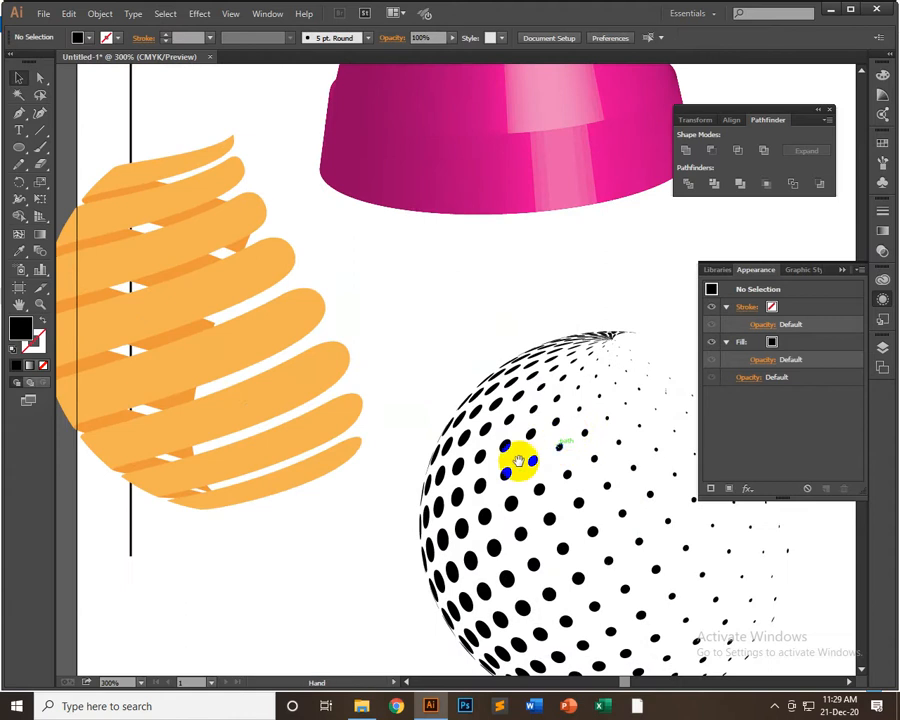
{"action": "left_click_drag", "start_coordinate": [517, 461], "coordinate": [473, 322]}
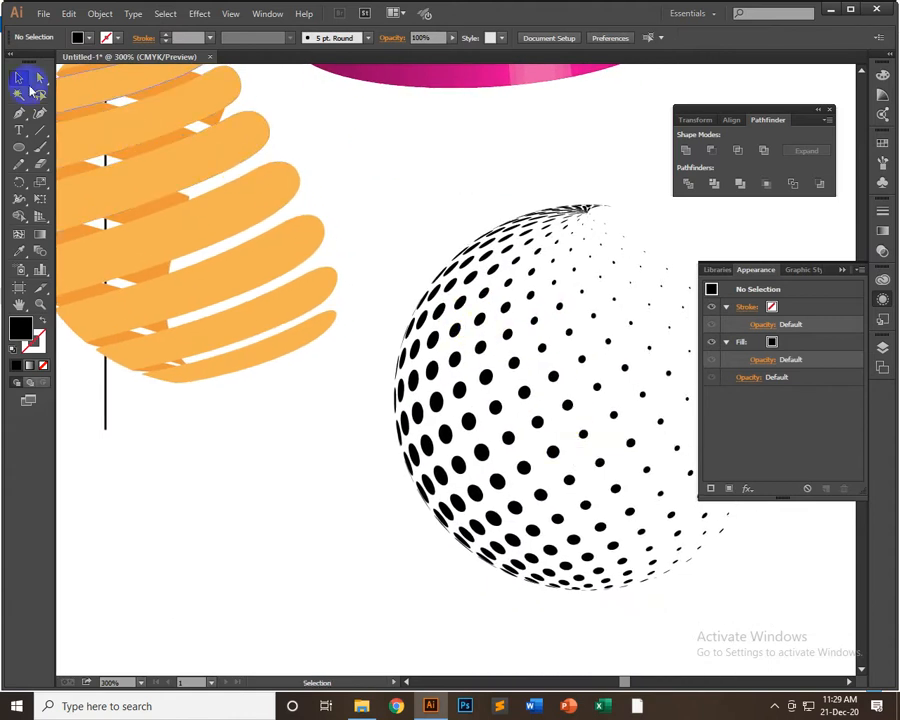
{"action": "left_click", "coordinate": [40, 80]}
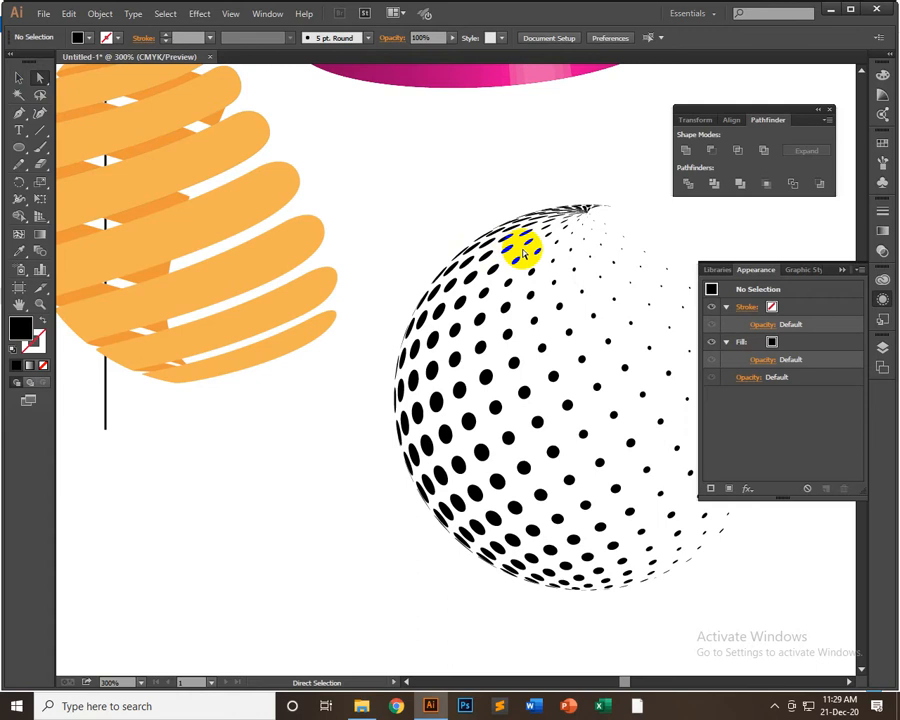
{"action": "key", "text": "ctrl+plus"}
{"action": "key", "text": "ctrl+plus"}
{"action": "left_click_drag", "start_coordinate": [320, 120], "coordinate": [343, 398]}
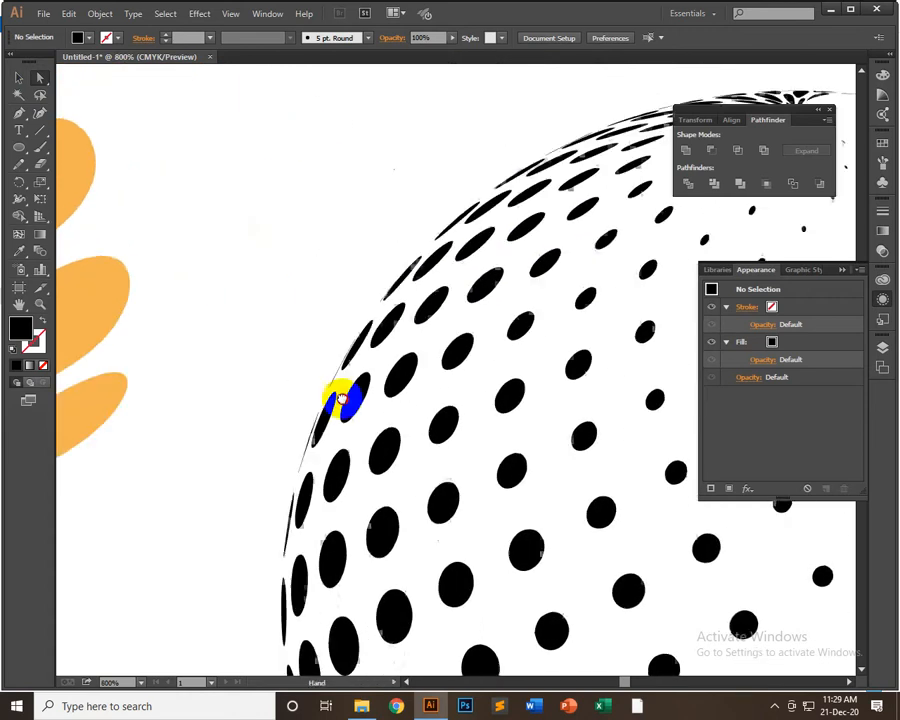
{"action": "left_click", "coordinate": [501, 366]}
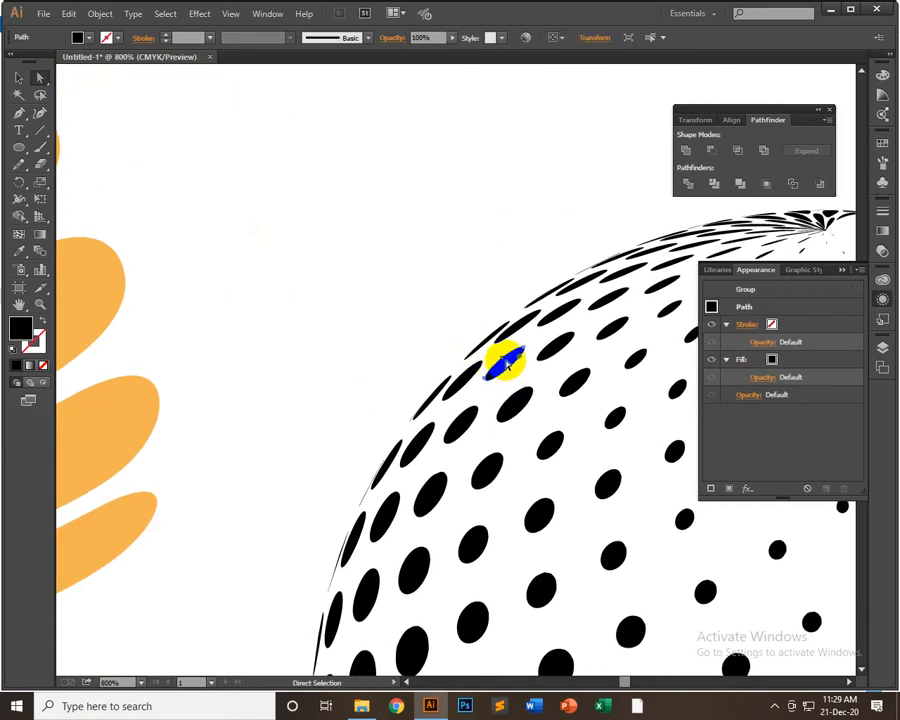
{"action": "left_click_drag", "start_coordinate": [506, 366], "coordinate": [487, 343]}
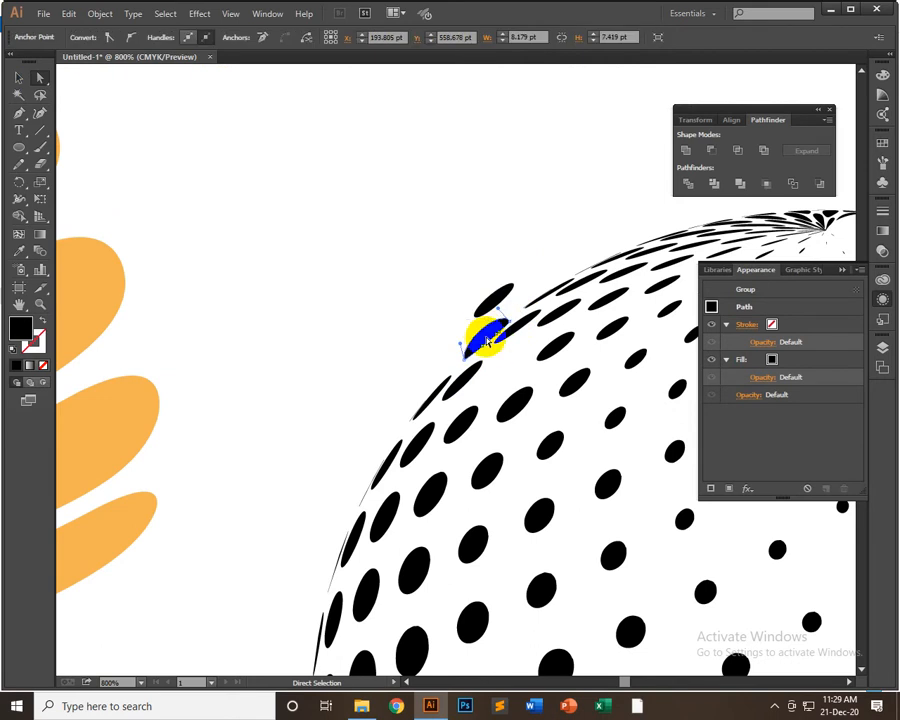
- Ungroup the dot sphere so its dots can be selected individually
{"action": "left_click", "coordinate": [20, 78]}
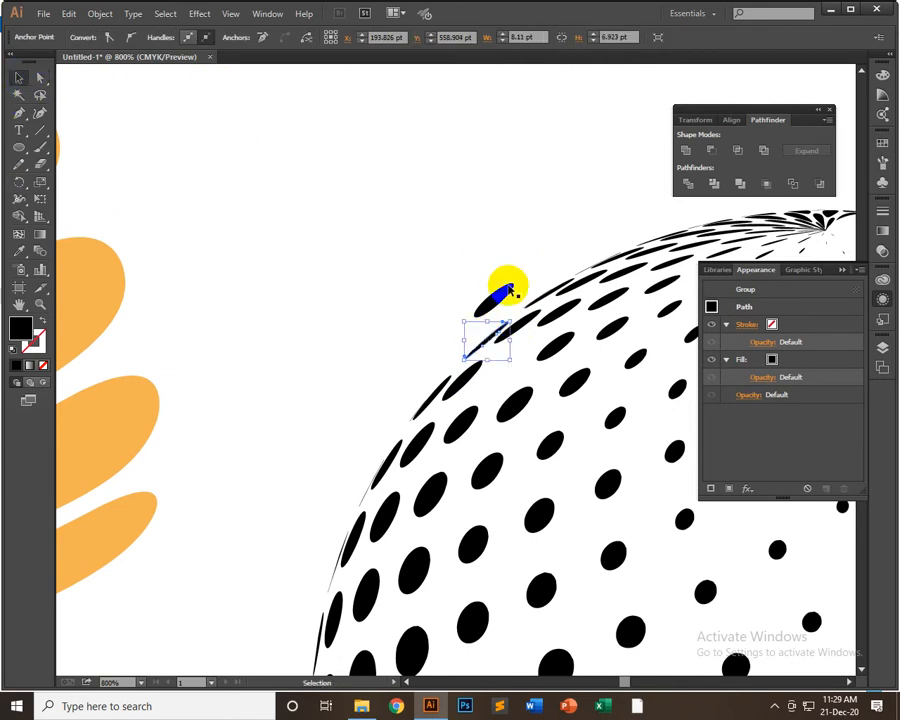
{"action": "mouse_move", "coordinate": [490, 345]}
{"action": "left_mouse_down"}
{"action": "mouse_move", "coordinate": [482, 337]}
{"action": "mouse_move", "coordinate": [520, 364]}
{"action": "mouse_move", "coordinate": [502, 356]}
{"action": "left_mouse_up"}
{"action": "right_click", "coordinate": [542, 348]}
{"action": "left_click", "coordinate": [577, 425]}
{"action": "left_click", "coordinate": [416, 338]}
- Pull several individual dots off the upper-left edge of the dot sphere and scatter them outside it
{"action": "left_click_drag", "start_coordinate": [465, 403], "coordinate": [454, 392]}
{"action": "left_click_drag", "start_coordinate": [536, 416], "coordinate": [454, 308]}
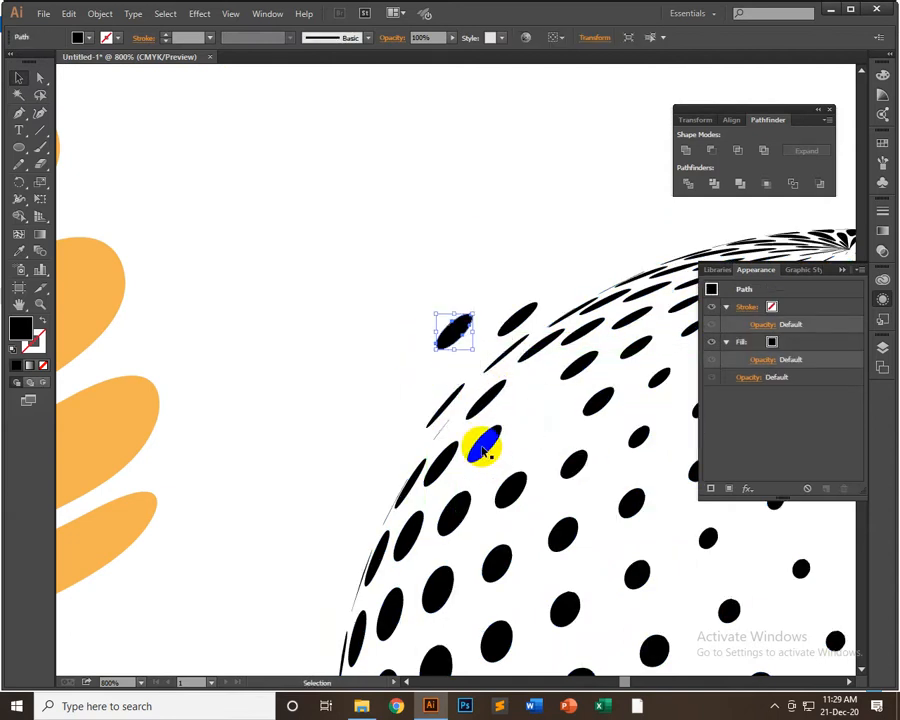
{"action": "left_click_drag", "start_coordinate": [482, 442], "coordinate": [509, 435]}
{"action": "left_click_drag", "start_coordinate": [444, 469], "coordinate": [385, 417]}
{"action": "left_click_drag", "start_coordinate": [410, 470], "coordinate": [401, 458]}
{"action": "left_click_drag", "start_coordinate": [454, 494], "coordinate": [457, 283]}
{"action": "left_click_drag", "start_coordinate": [439, 459], "coordinate": [507, 244]}
{"action": "left_click", "coordinate": [458, 493]}
{"action": "key", "text": "ctrl+z"}
{"action": "left_click_drag", "start_coordinate": [597, 412], "coordinate": [376, 298]}
{"action": "left_click_drag", "start_coordinate": [502, 412], "coordinate": [451, 264]}
{"action": "left_click_drag", "start_coordinate": [396, 563], "coordinate": [382, 426]}
{"action": "left_click_drag", "start_coordinate": [422, 466], "coordinate": [332, 362]}
{"action": "left_click_drag", "start_coordinate": [382, 471], "coordinate": [318, 434]}
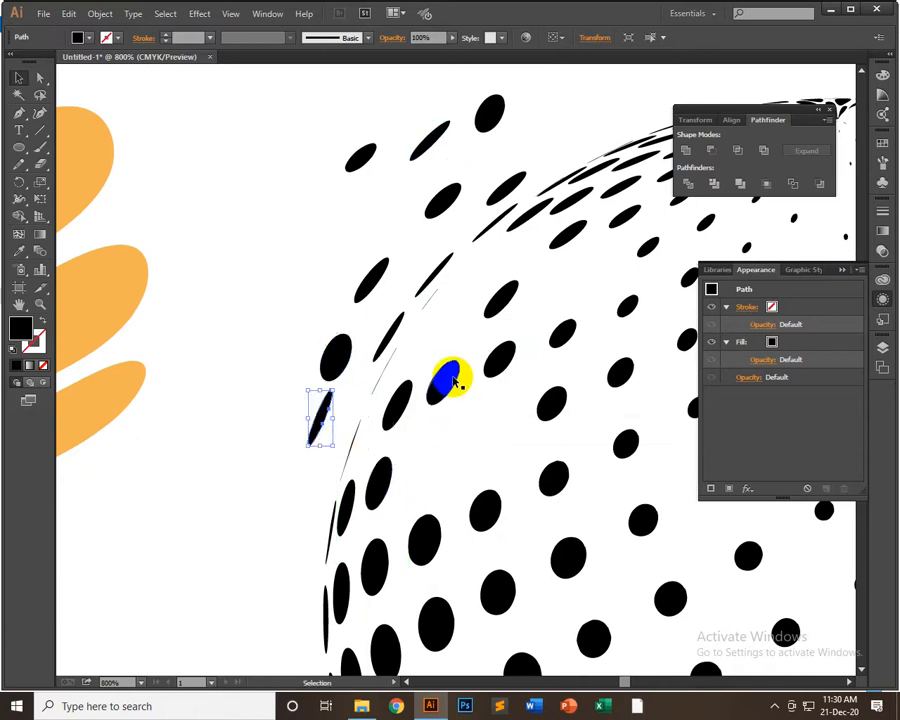
- Delete the loose dots and stray slivers scattered around the upper-left edge of the dot sphere
{"action": "scroll", "coordinate": [455, 383], "scroll_direction": "down", "scroll_amount": 3}
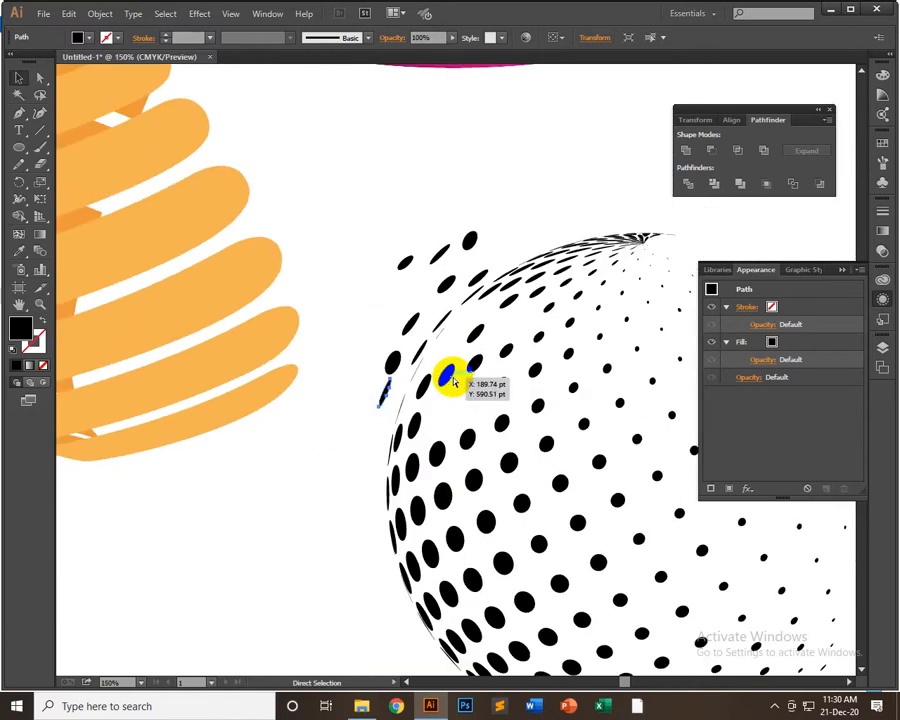
{"action": "scroll", "coordinate": [449, 378], "scroll_direction": "down", "scroll_amount": 2}
{"action": "scroll", "coordinate": [452, 381], "scroll_direction": "up", "scroll_amount": 1}
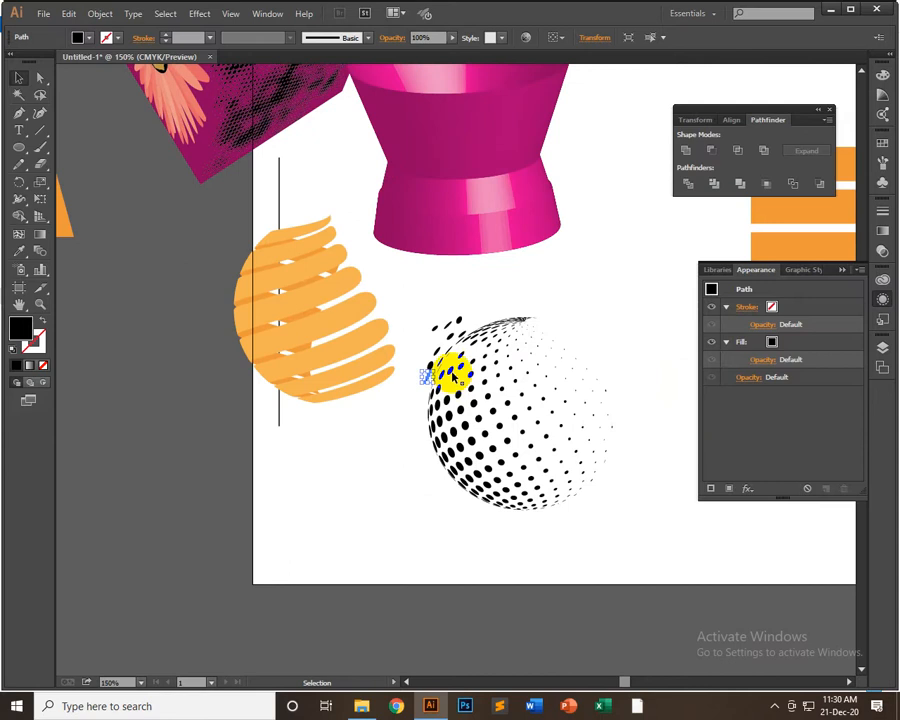
{"action": "left_click", "coordinate": [514, 596]}
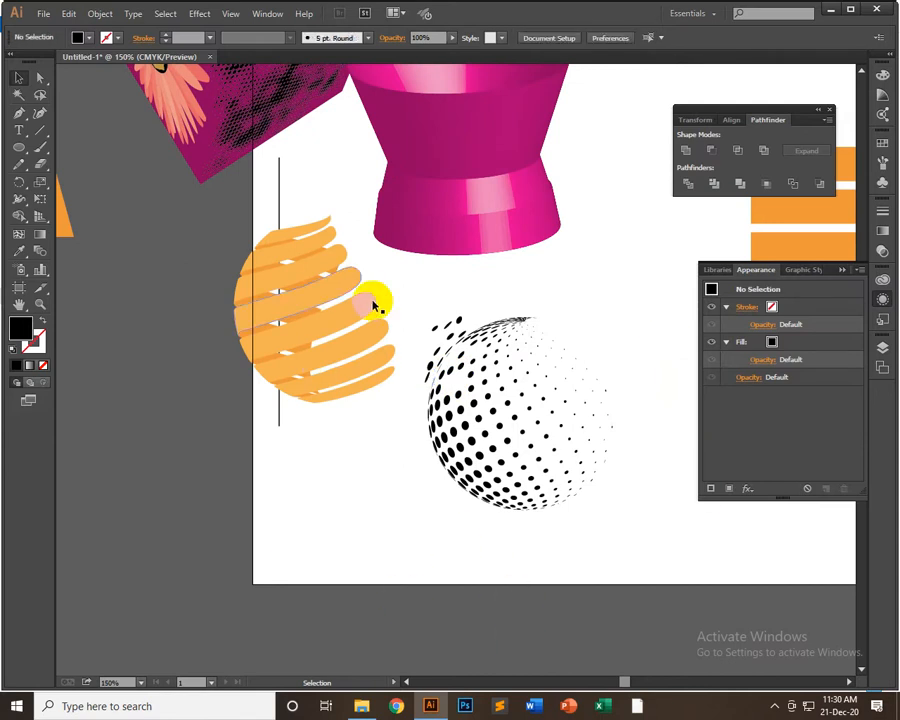
{"action": "left_click_drag", "start_coordinate": [418, 302], "coordinate": [443, 347]}
{"action": "key", "text": "Delete"}
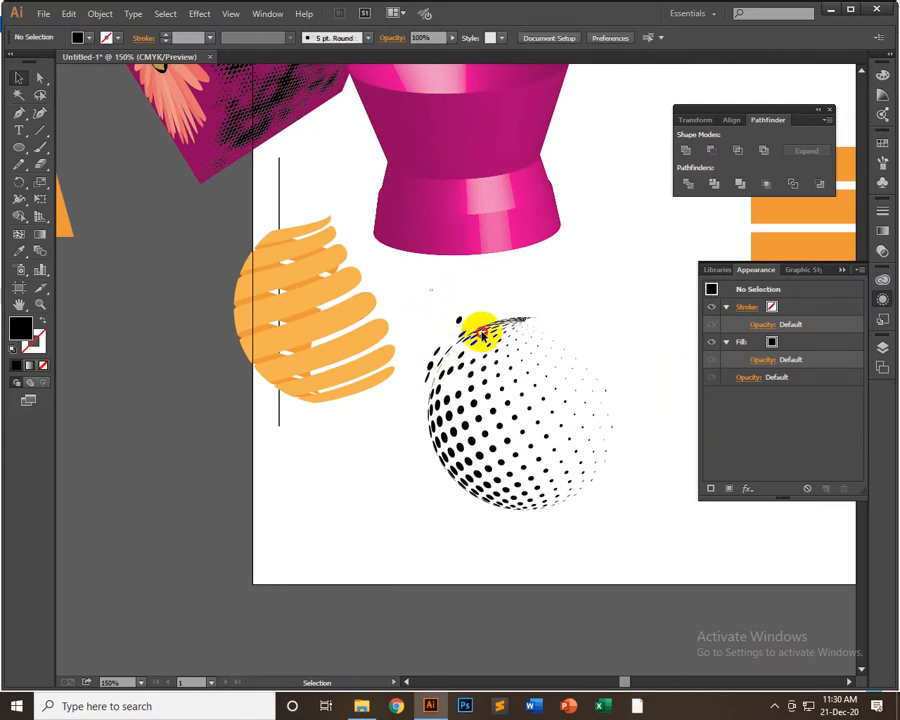
{"action": "left_click_drag", "start_coordinate": [430, 289], "coordinate": [426, 376]}
{"action": "key", "text": "Delete"}
{"action": "key", "text": "Delete"}
{"action": "key", "text": "Delete"}
{"action": "left_click_drag", "start_coordinate": [430, 310], "coordinate": [464, 335]}
{"action": "key", "text": "Delete"}
{"action": "left_click", "coordinate": [437, 360]}
{"action": "key", "text": "Delete"}
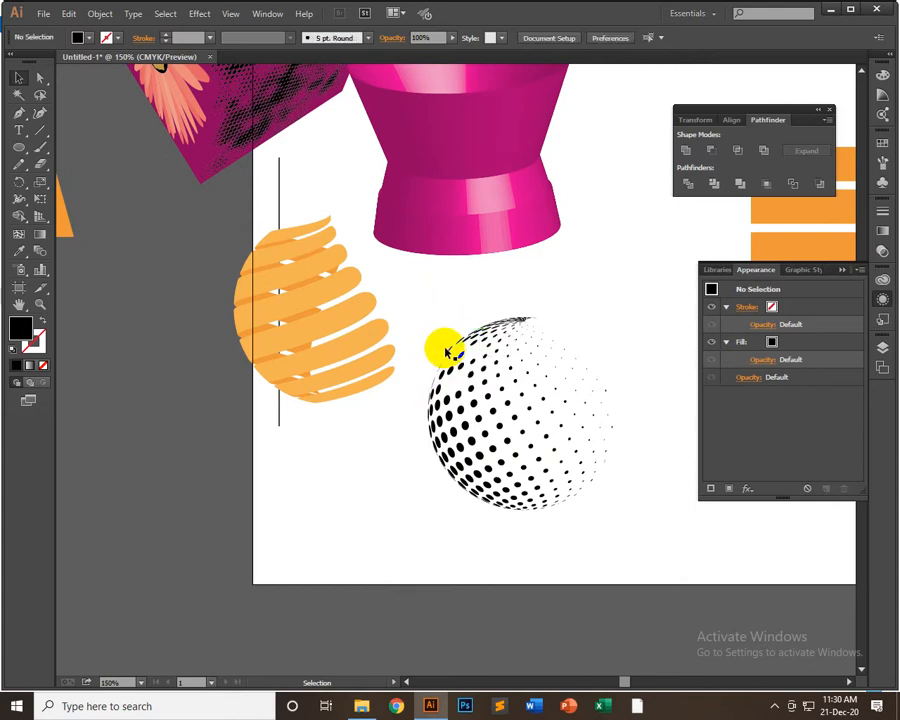
{"action": "left_click", "coordinate": [447, 352]}
{"action": "key", "text": "Delete"}
{"action": "left_click", "coordinate": [461, 340]}
{"action": "key", "text": "Delete"}
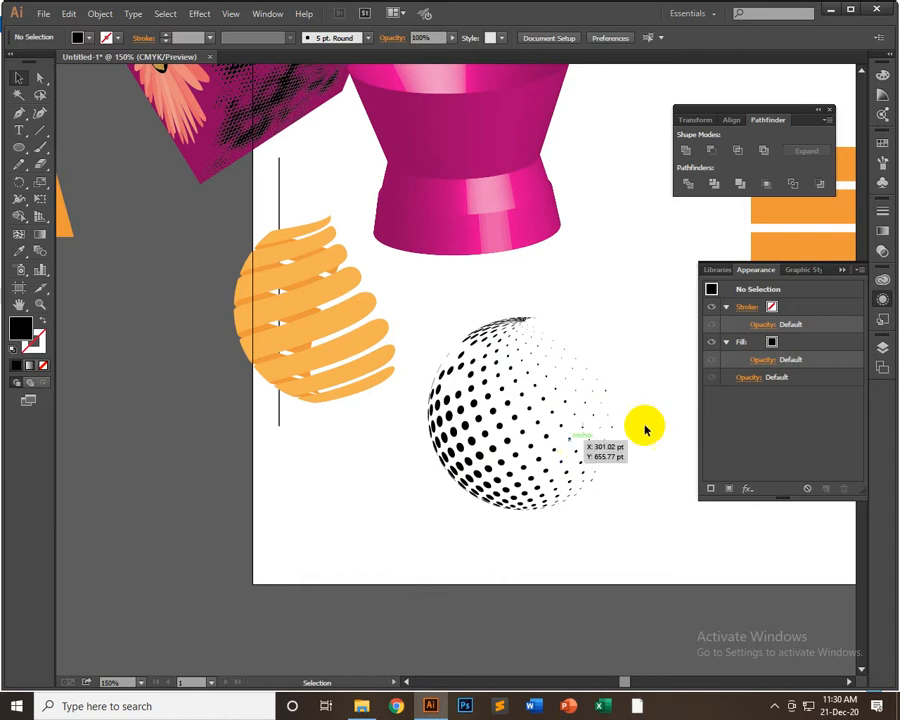
- Delete the entire dot sphere, the striped sphere and the vertical line to clear the artboard below the cup
{"action": "left_click", "coordinate": [12, 76]}
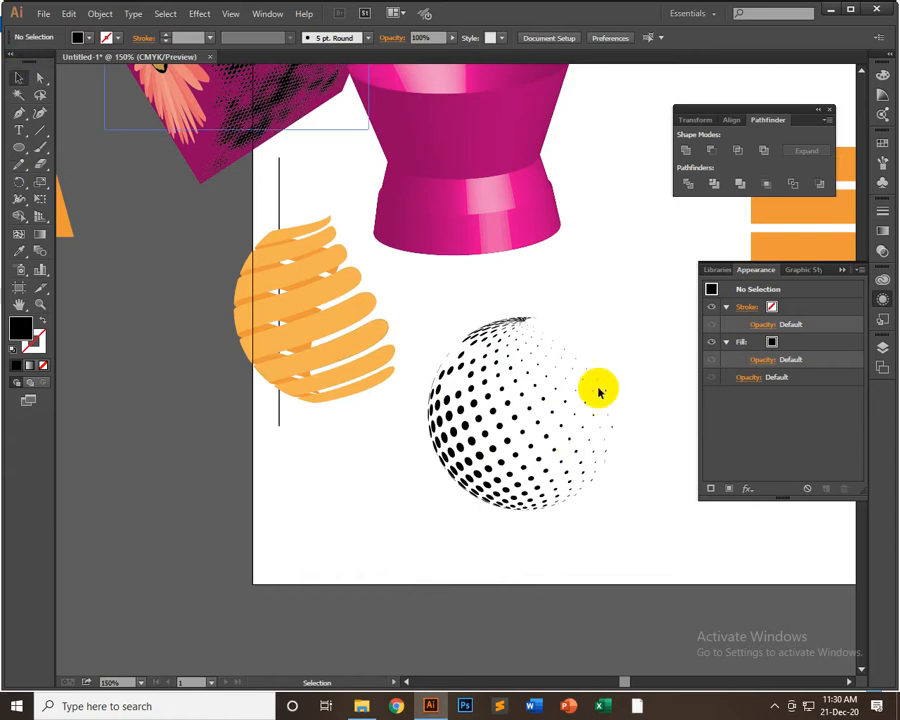
{"action": "left_click_drag", "start_coordinate": [614, 305], "coordinate": [462, 566]}
{"action": "key", "text": "Delete"}
{"action": "left_click_drag", "start_coordinate": [599, 344], "coordinate": [422, 546]}
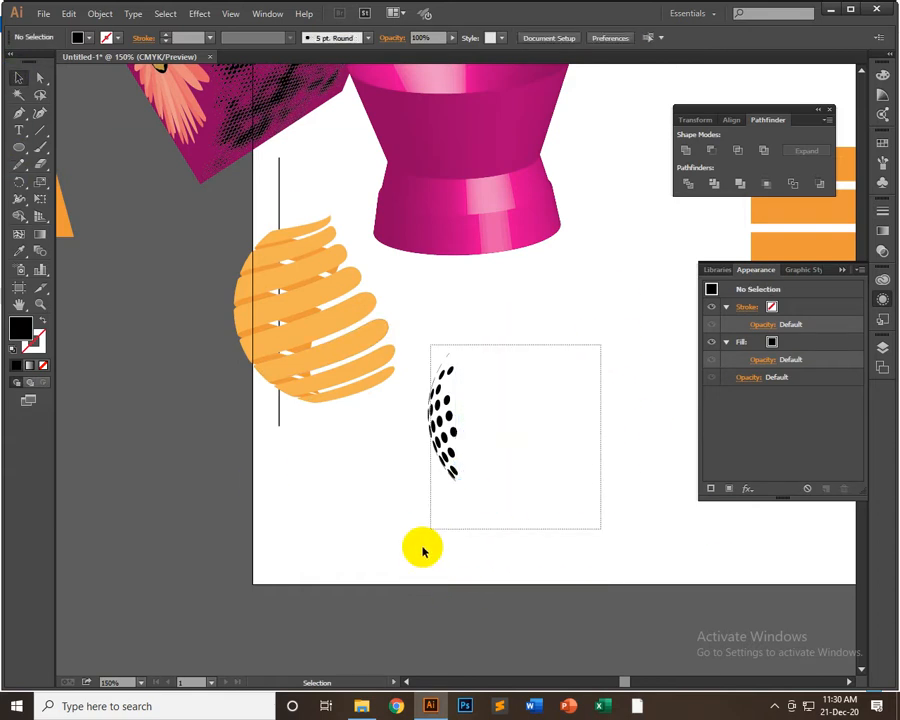
{"action": "key", "text": "Delete"}
{"action": "left_click", "coordinate": [352, 291]}
{"action": "key", "text": "Delete"}
{"action": "left_click_drag", "start_coordinate": [261, 561], "coordinate": [257, 565]}
{"action": "key", "text": "Delete"}
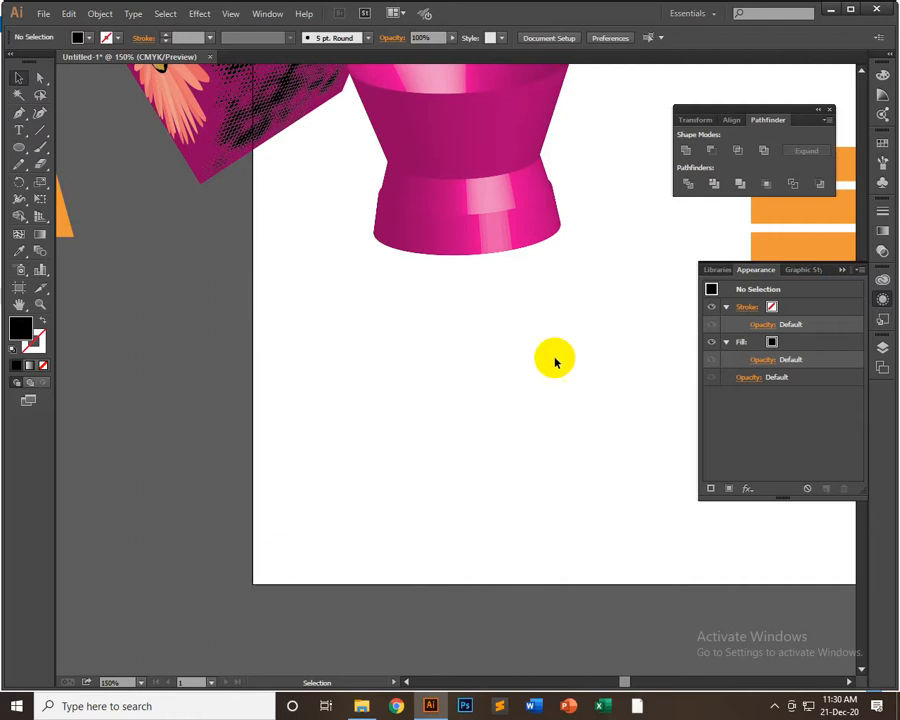
{"action": "scroll", "coordinate": [187, 212], "scroll_direction": "up", "scroll_amount": 7}
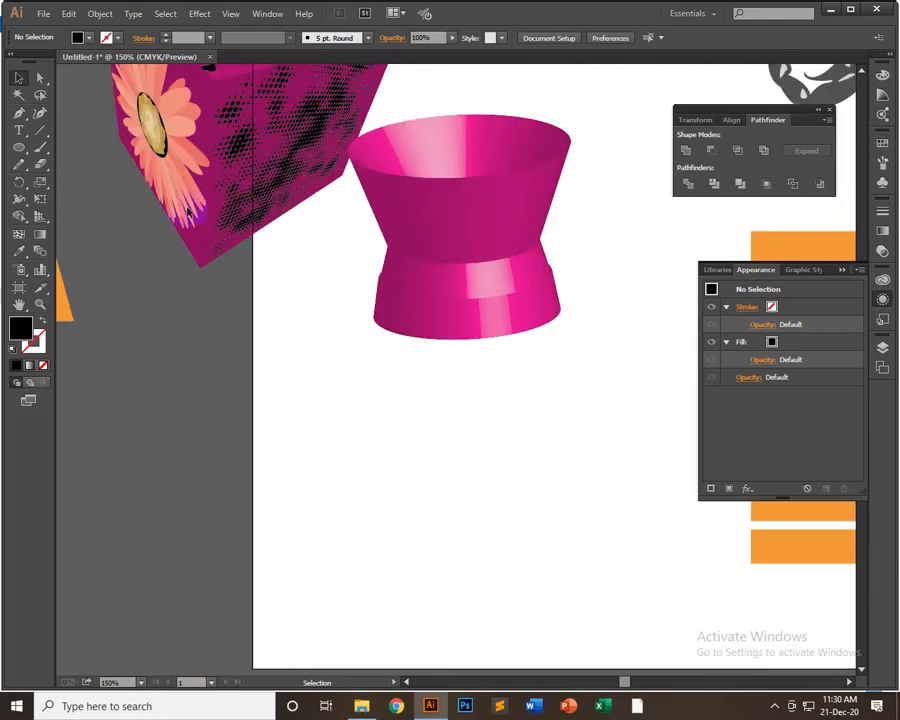
{"action": "left_click", "coordinate": [199, 13]}
{"action": "mouse_move", "coordinate": [327, 93]}
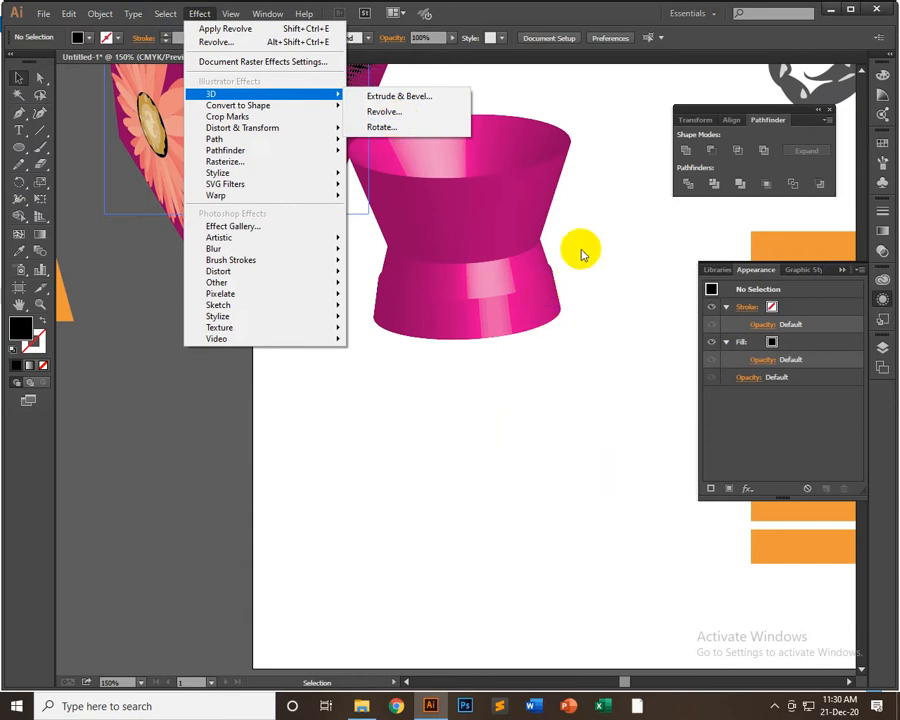
- Draw a square below the cup with the Rectangle tool and fill it with the orange sampled from the stripes
{"action": "left_click_drag", "start_coordinate": [25, 149], "coordinate": [56, 147]}
{"action": "left_click_drag", "start_coordinate": [343, 407], "coordinate": [543, 606]}
{"action": "left_click", "coordinate": [19, 251]}
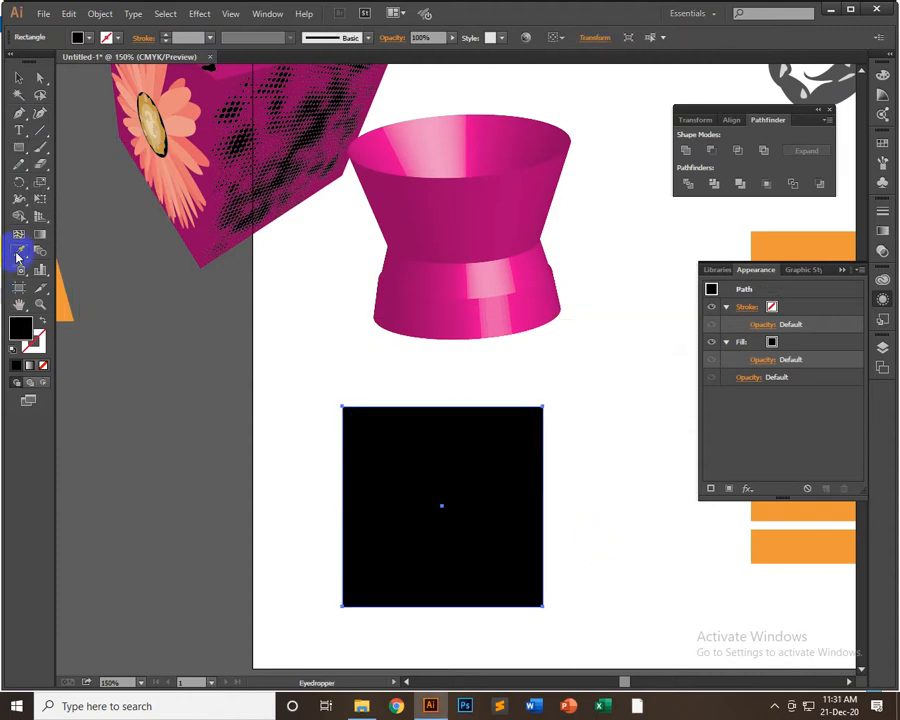
{"action": "left_click", "coordinate": [797, 546]}
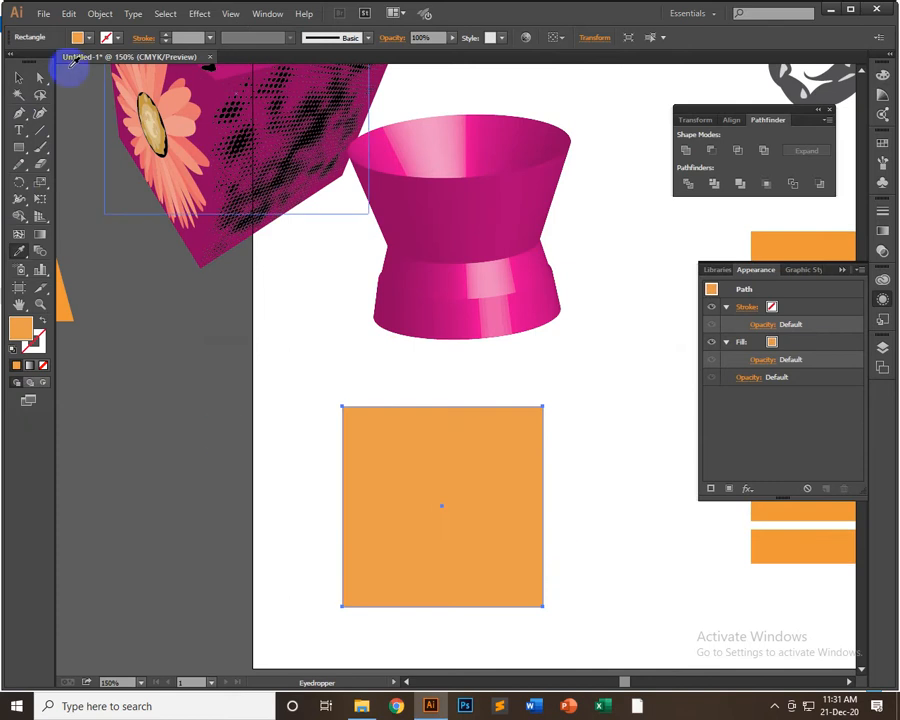
- Split the orange square into a grid of 2 rows and 2 columns with 5 pt gutters in both directions
{"action": "left_click", "coordinate": [19, 76]}
{"action": "left_click", "coordinate": [99, 14]}
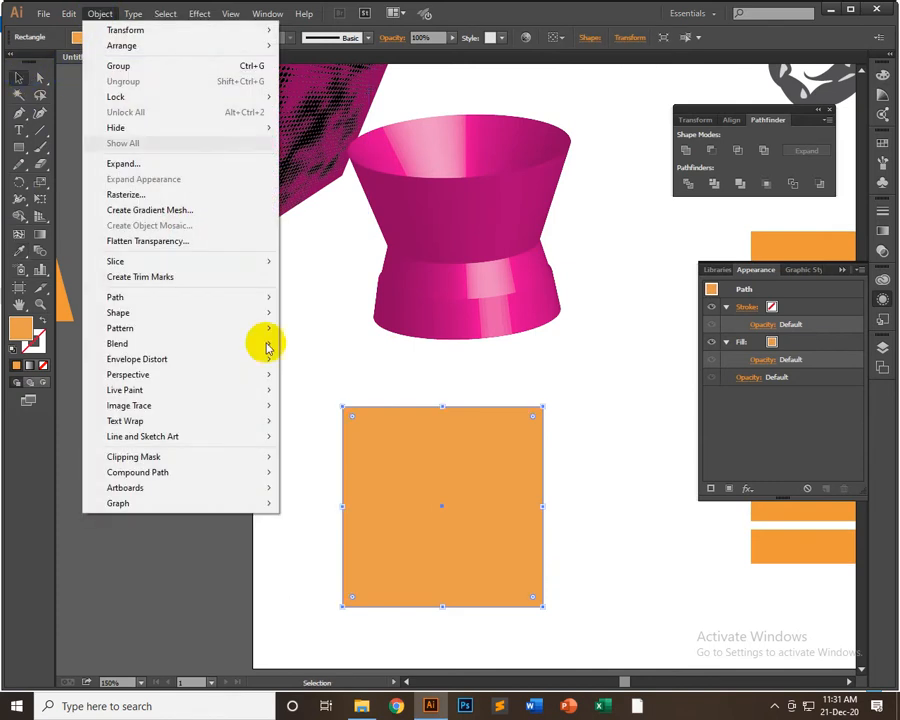
{"action": "mouse_move", "coordinate": [222, 298]}
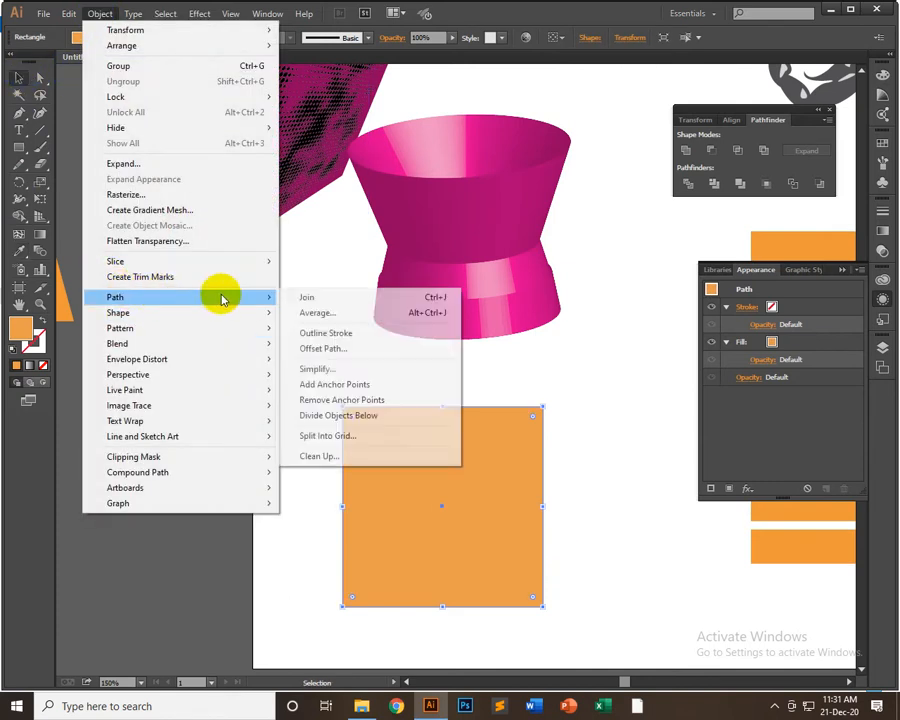
{"action": "left_click", "coordinate": [337, 437]}
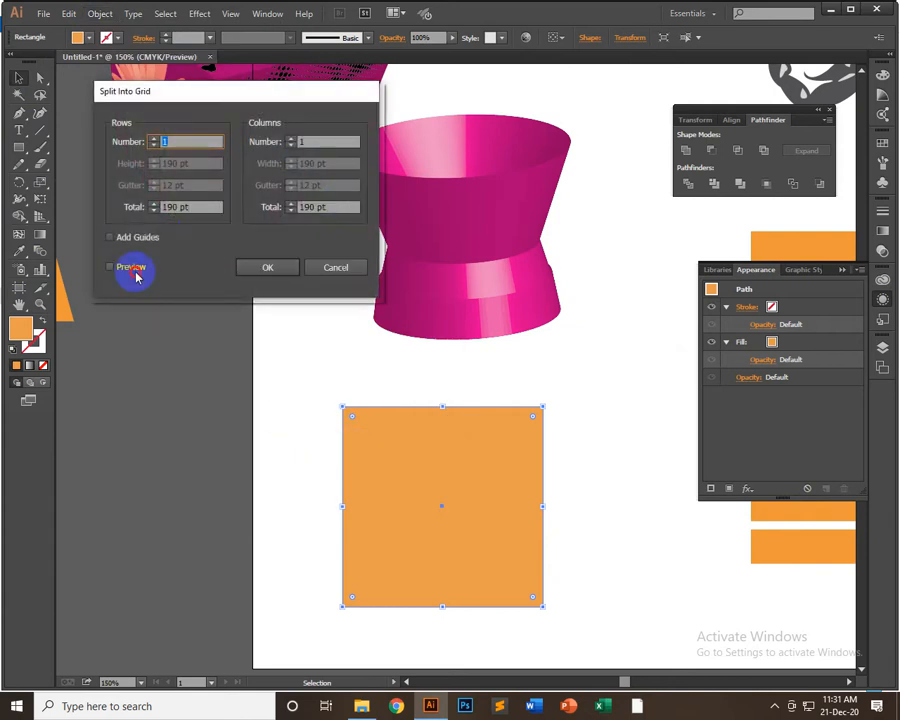
{"action": "key", "text": "Up"}
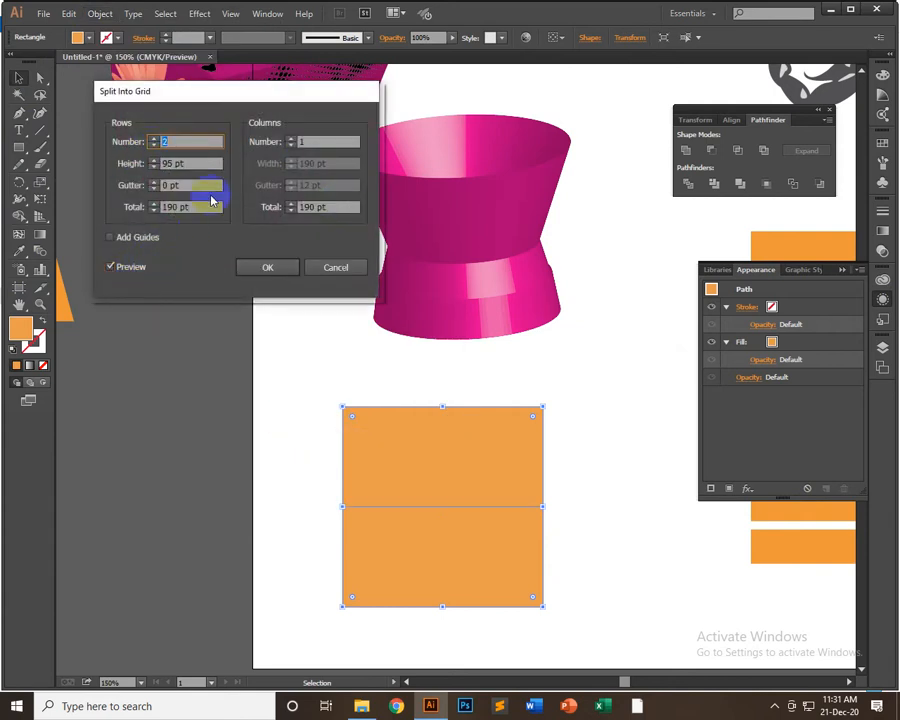
{"action": "left_click", "coordinate": [307, 140]}
{"action": "key", "text": "Up"}
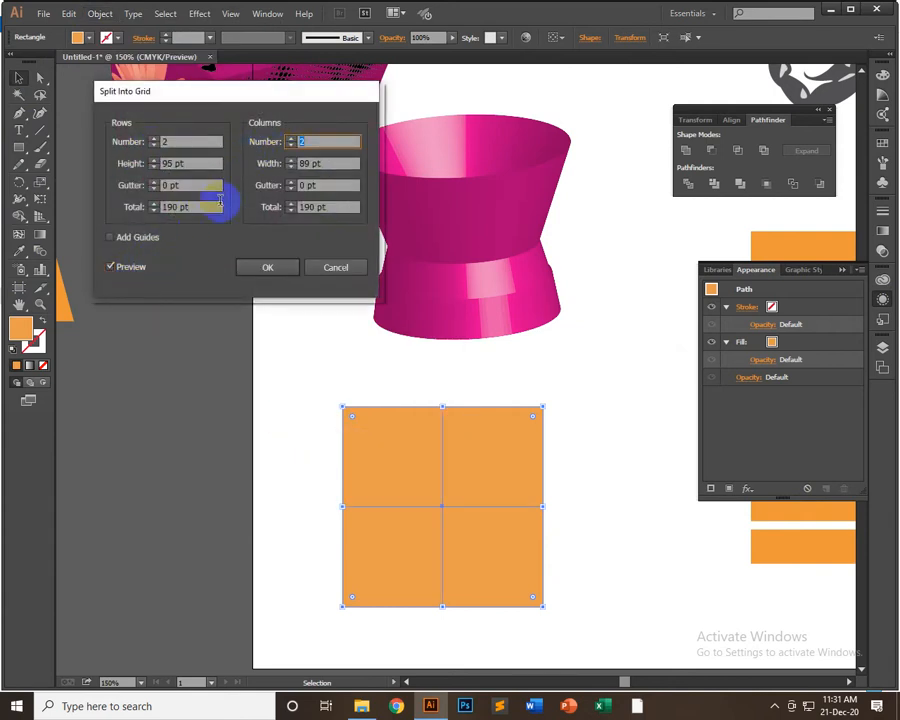
{"action": "left_click", "coordinate": [185, 187]}
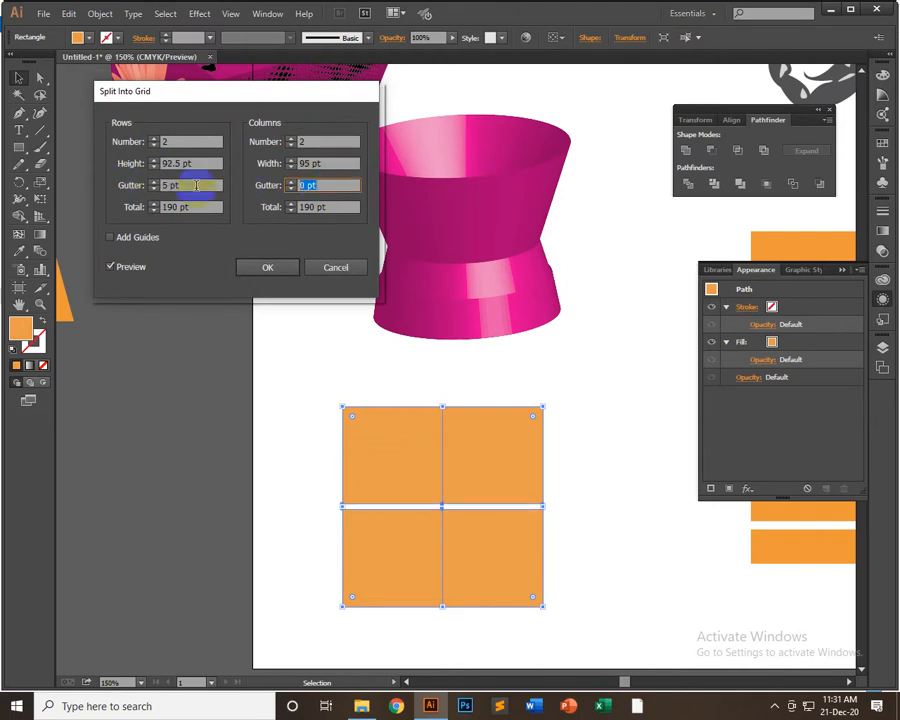
{"action": "key", "text": "Up"}
{"action": "key", "text": "Up"}
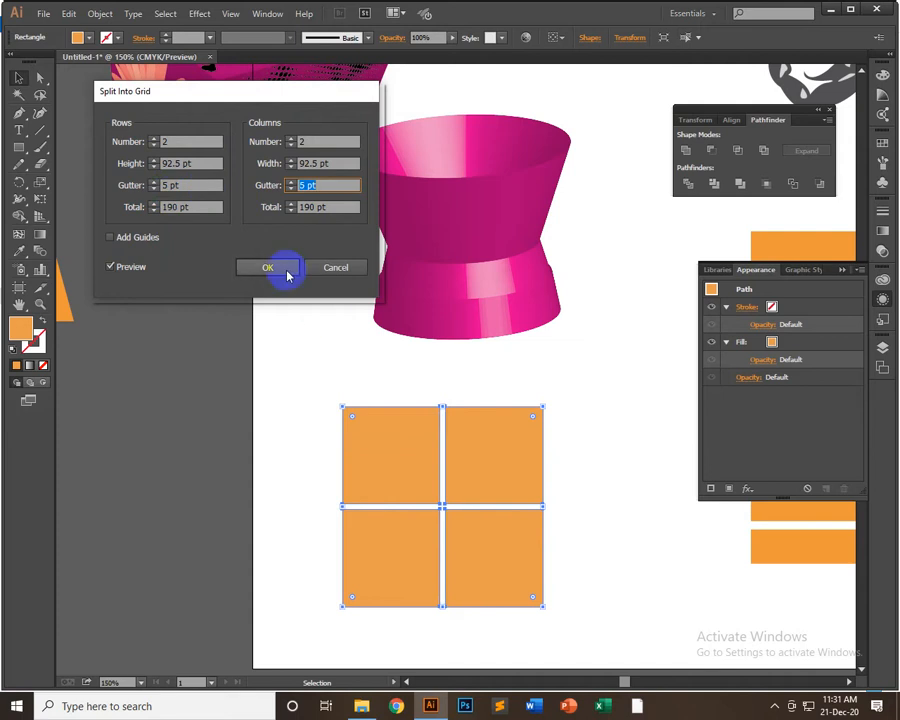
{"action": "left_click", "coordinate": [268, 268]}
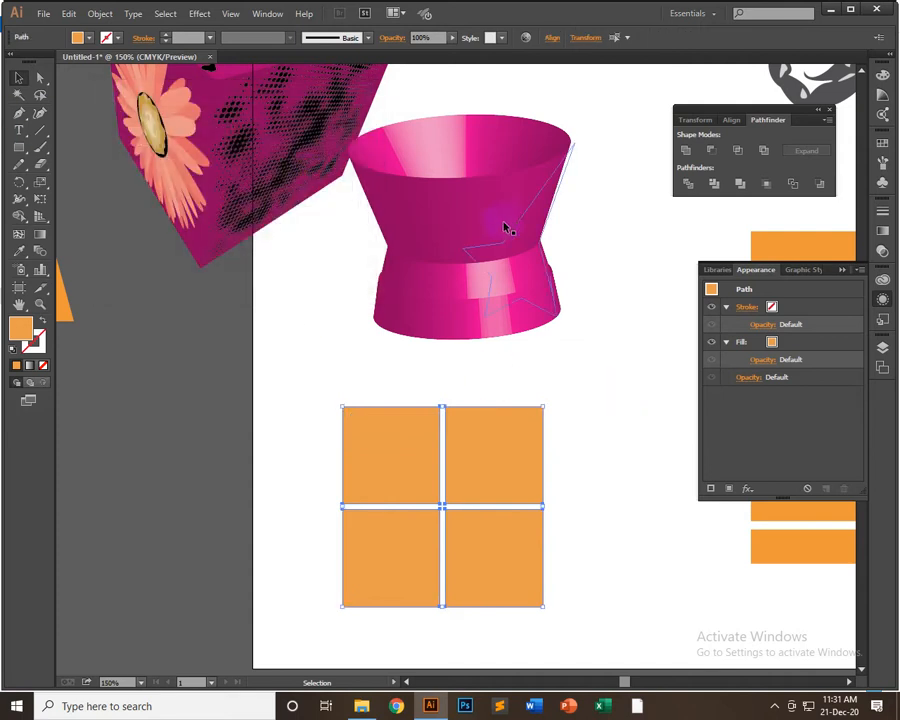
- Group the four tiles and preview a 3D Rotate effect on them with a custom rotation of about -14°, -17° and 5°
{"action": "left_click", "coordinate": [357, 381]}
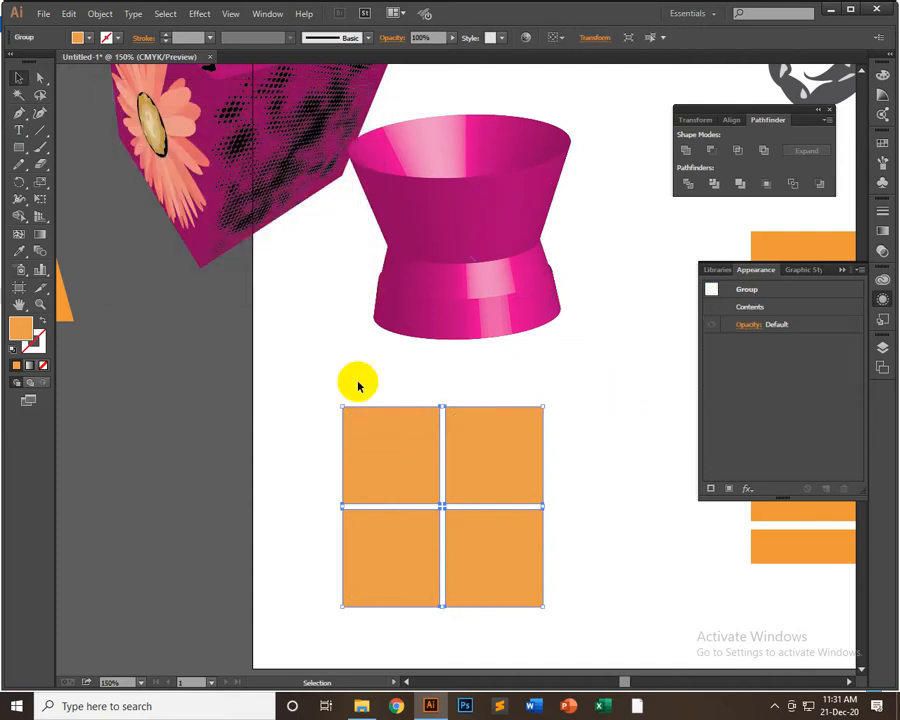
{"action": "left_click", "coordinate": [208, 16]}
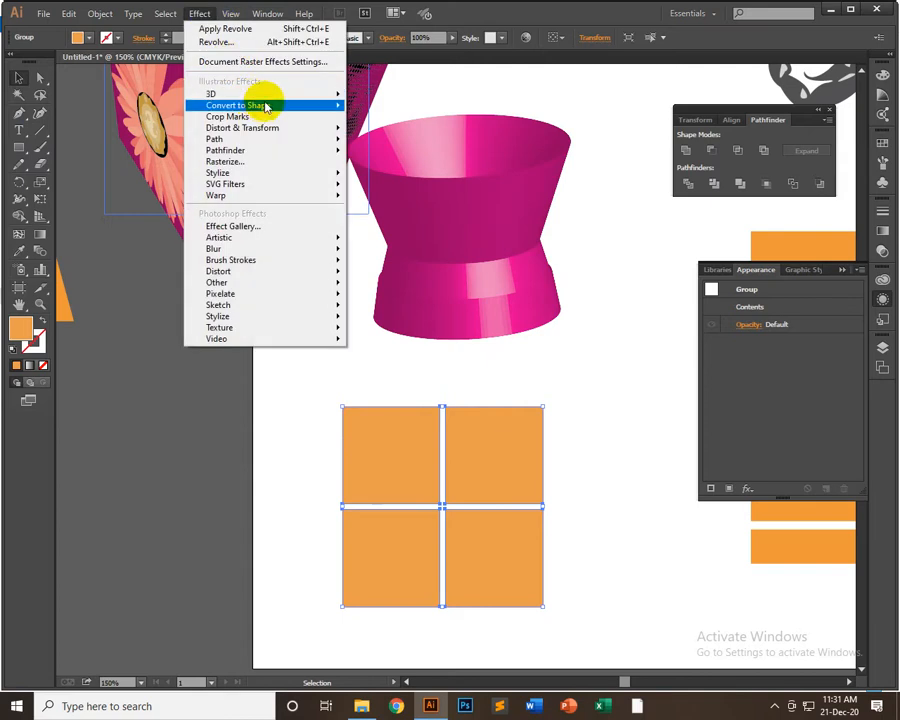
{"action": "mouse_move", "coordinate": [297, 94]}
{"action": "left_click", "coordinate": [379, 127]}
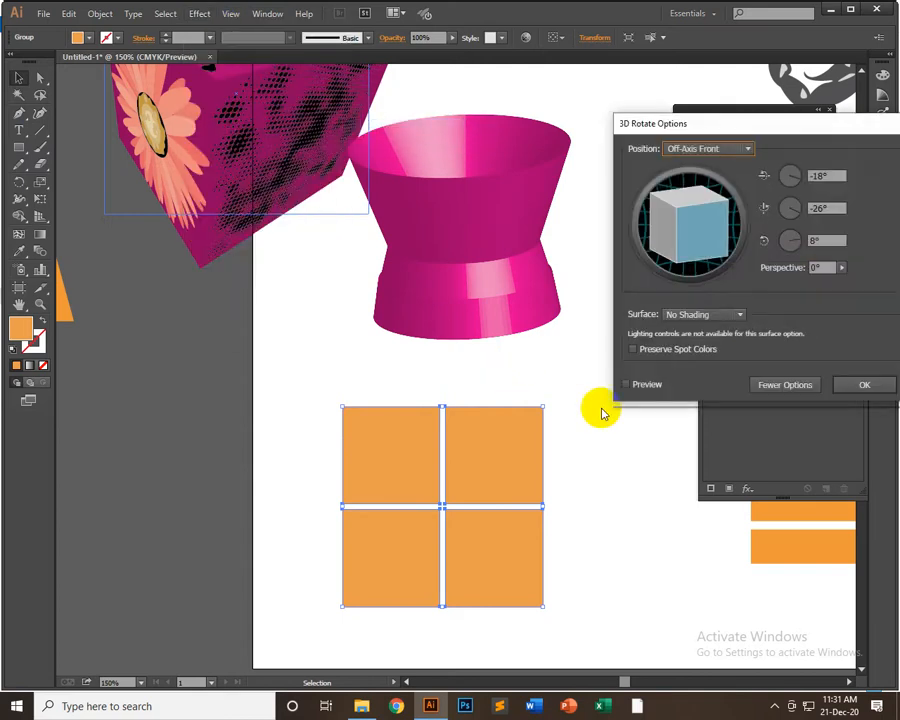
{"action": "left_click", "coordinate": [634, 386]}
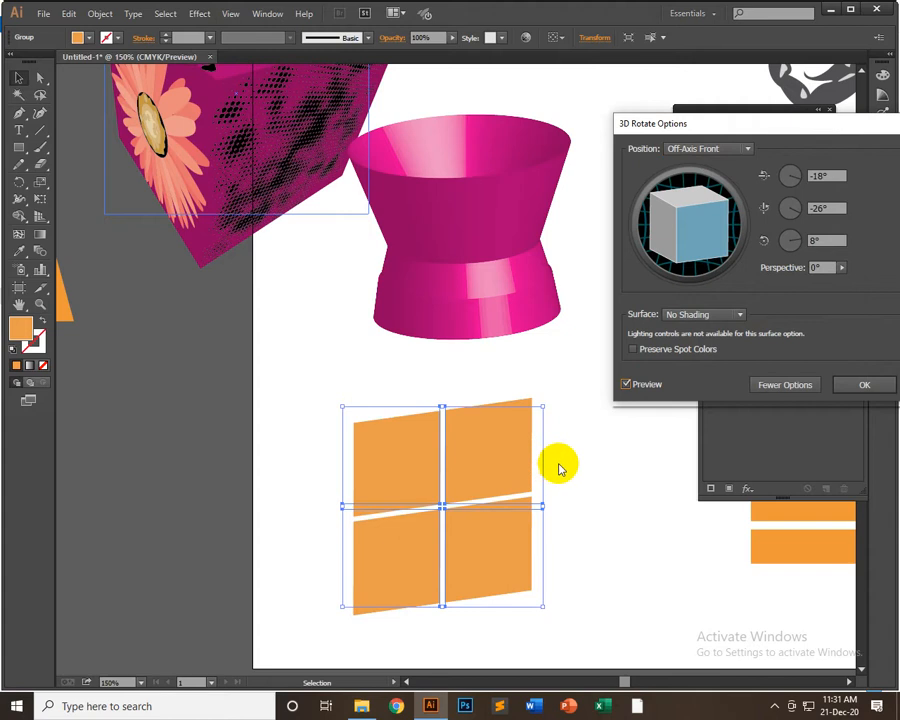
{"action": "left_click_drag", "start_coordinate": [699, 225], "coordinate": [652, 221]}
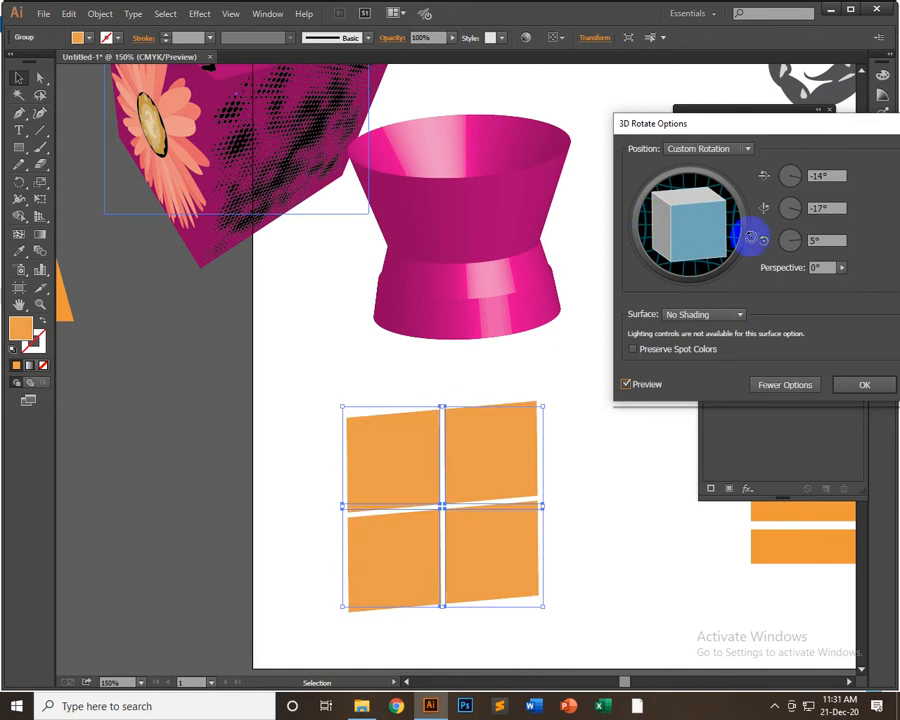
- Set the 3D Rotate perspective to about 143°, turn the tiles to 0°, 25°, 0°, and apply the effect
{"action": "left_click", "coordinate": [841, 268]}
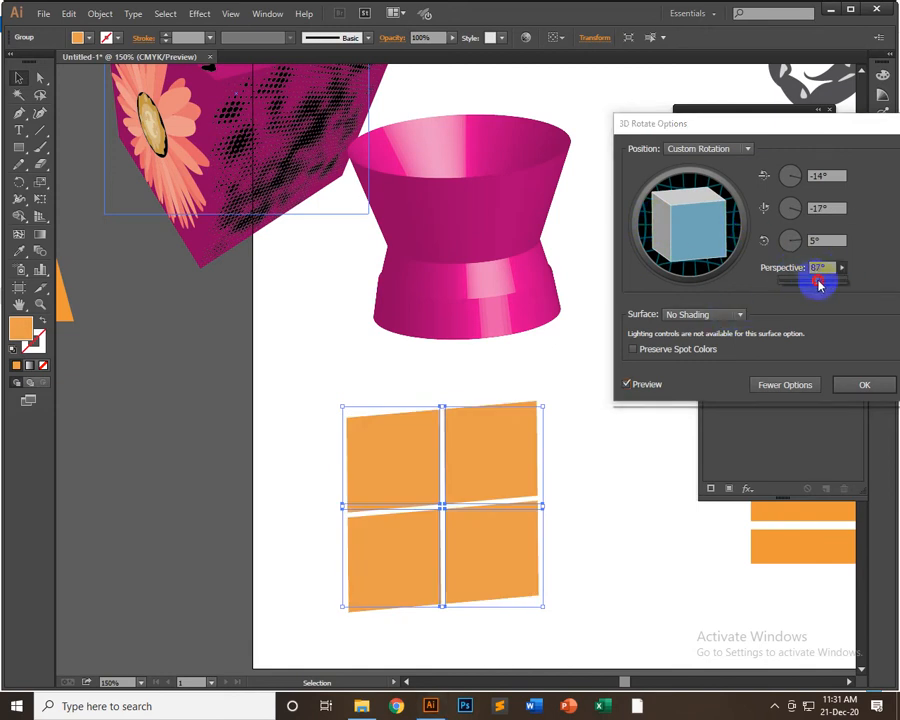
{"action": "left_click_drag", "start_coordinate": [819, 285], "coordinate": [838, 284]}
{"action": "mouse_move", "coordinate": [690, 232]}
{"action": "left_mouse_down"}
{"action": "mouse_move", "coordinate": [669, 233]}
{"action": "mouse_move", "coordinate": [675, 242]}
{"action": "left_mouse_up"}
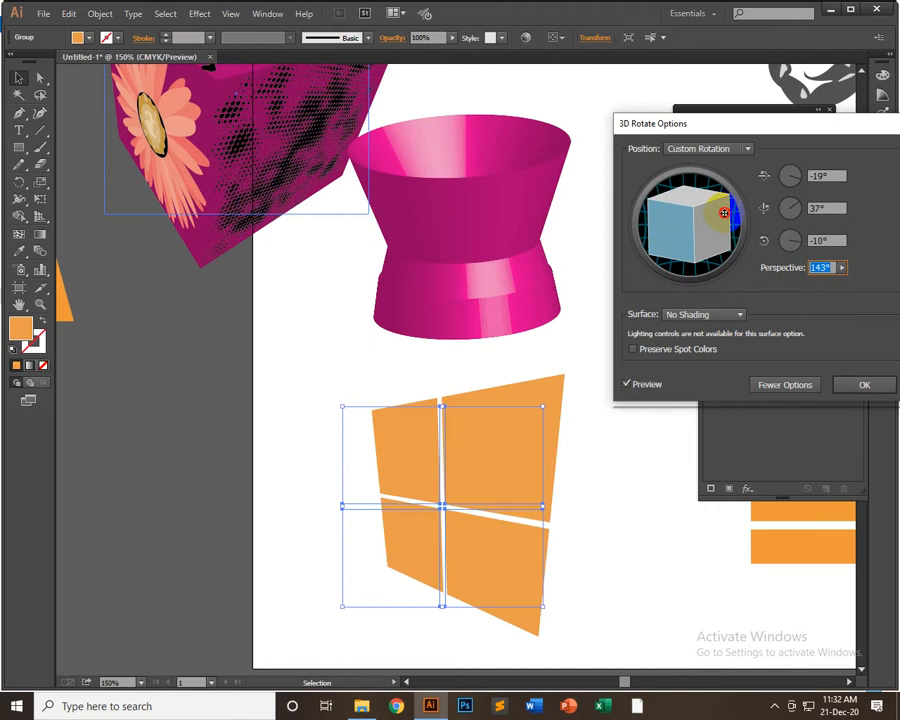
{"action": "left_click_drag", "start_coordinate": [724, 213], "coordinate": [683, 216]}
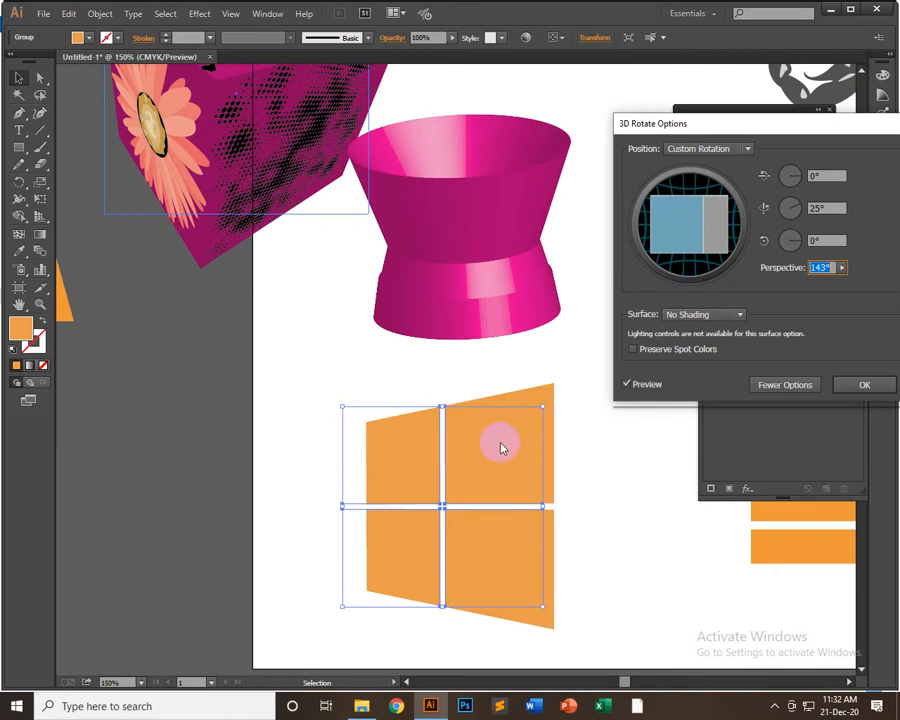
{"action": "left_click", "coordinate": [861, 383]}
- Shift the rotated window shape slightly sideways and expand its appearance into editable paths
{"action": "left_click", "coordinate": [18, 80]}
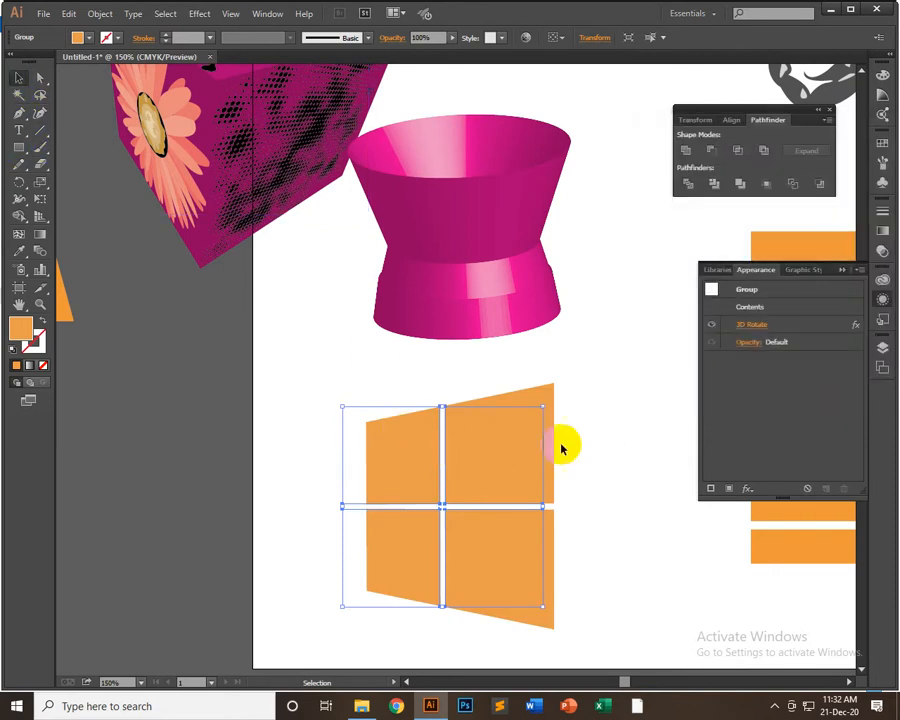
{"action": "left_click", "coordinate": [685, 547]}
{"action": "scroll", "coordinate": [673, 600], "scroll_direction": "down", "scroll_amount": 2}
{"action": "scroll", "coordinate": [673, 600], "scroll_direction": "down", "scroll_amount": 1}
{"action": "left_click_drag", "start_coordinate": [533, 434], "coordinate": [466, 424]}
{"action": "left_click", "coordinate": [627, 407]}
{"action": "left_click", "coordinate": [489, 409]}
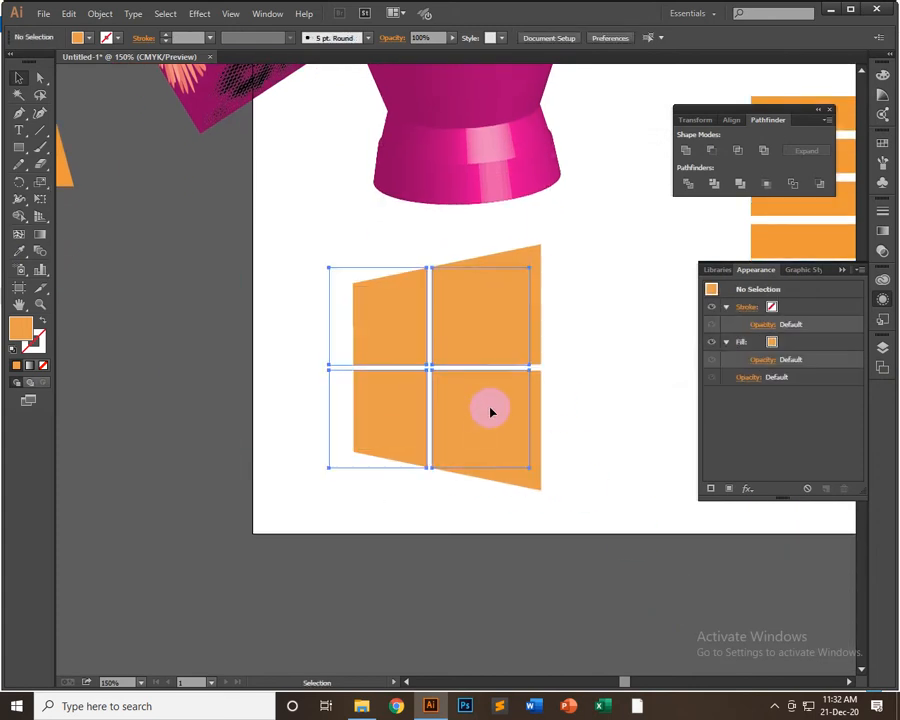
{"action": "left_click", "coordinate": [103, 14]}
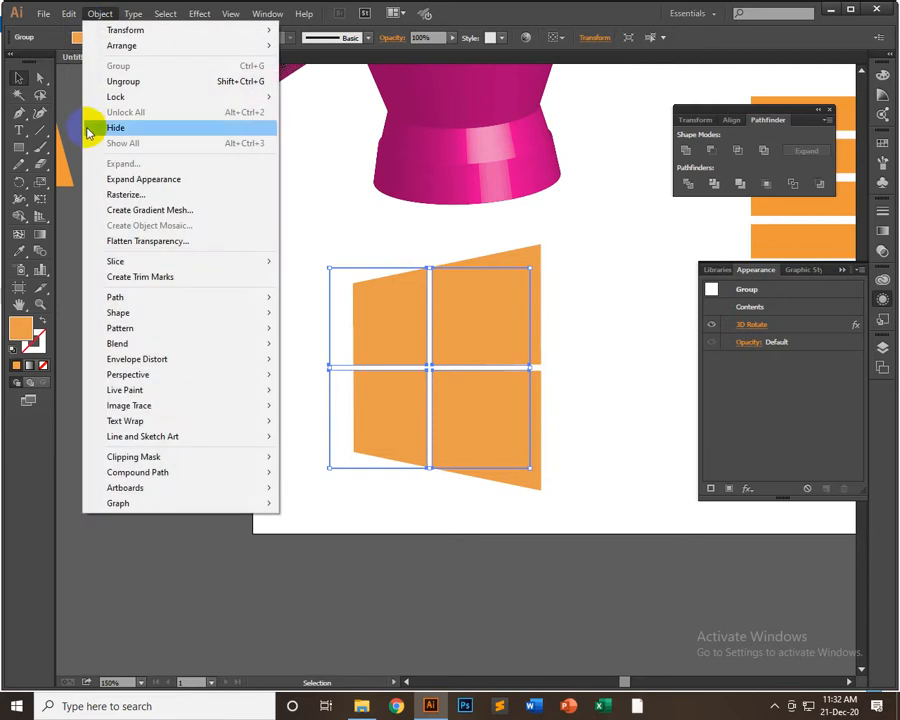
{"action": "left_click", "coordinate": [153, 177]}
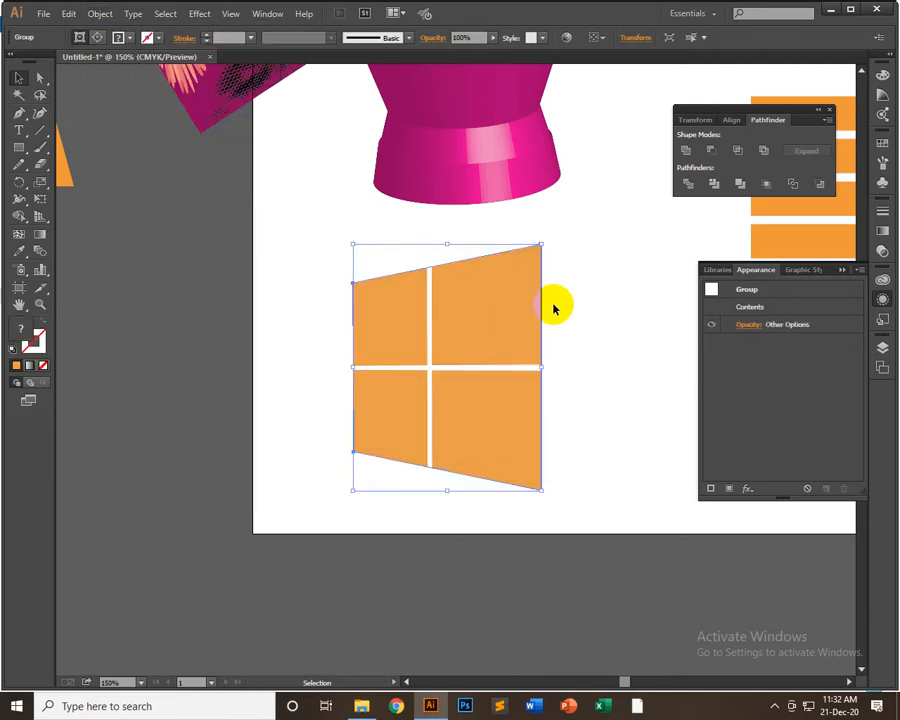
- Ungroup the expanded window shape and release its clipping mask
{"action": "right_click", "coordinate": [485, 296]}
{"action": "left_click", "coordinate": [545, 376]}
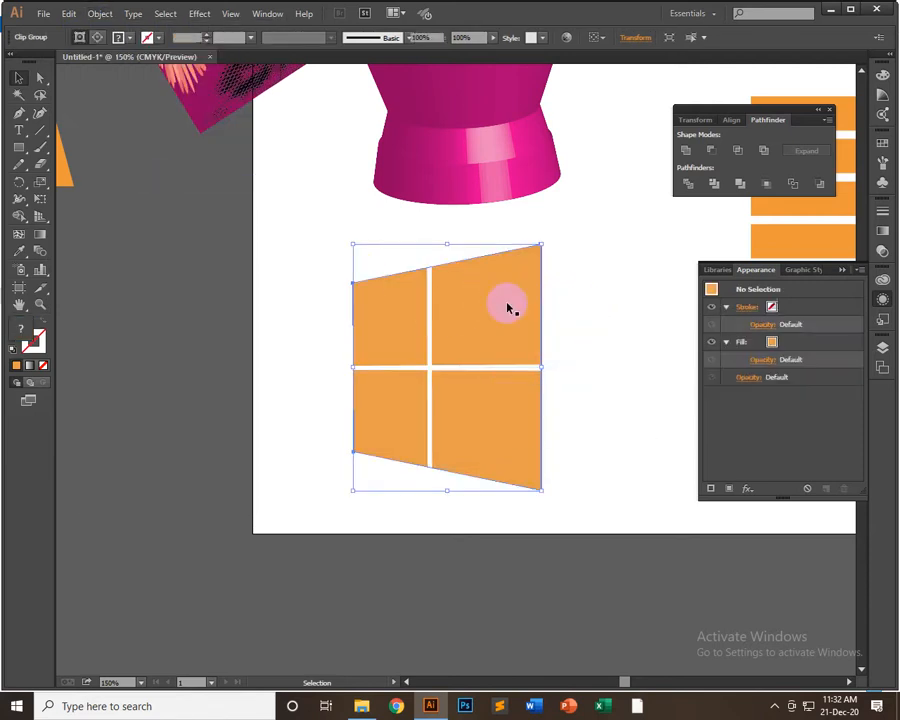
{"action": "left_click", "coordinate": [482, 279]}
{"action": "right_click", "coordinate": [481, 261]}
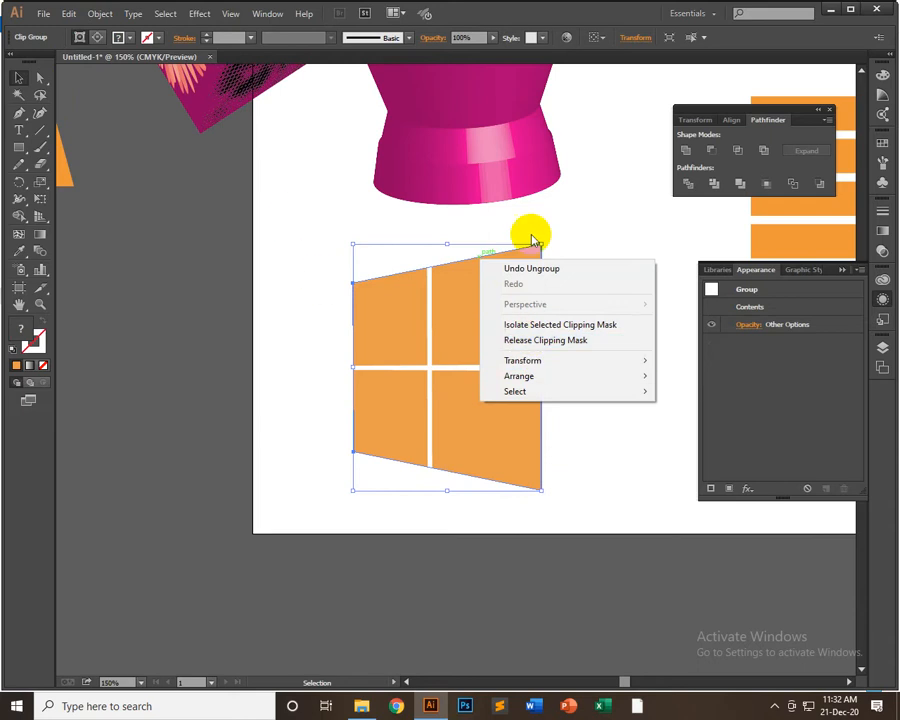
{"action": "left_click", "coordinate": [561, 341]}
- Pull the unfilled leftover clipping path off the window tiles so only the orange artwork stays in place
{"action": "left_click", "coordinate": [572, 280]}
{"action": "left_click_drag", "start_coordinate": [372, 226], "coordinate": [605, 279]}
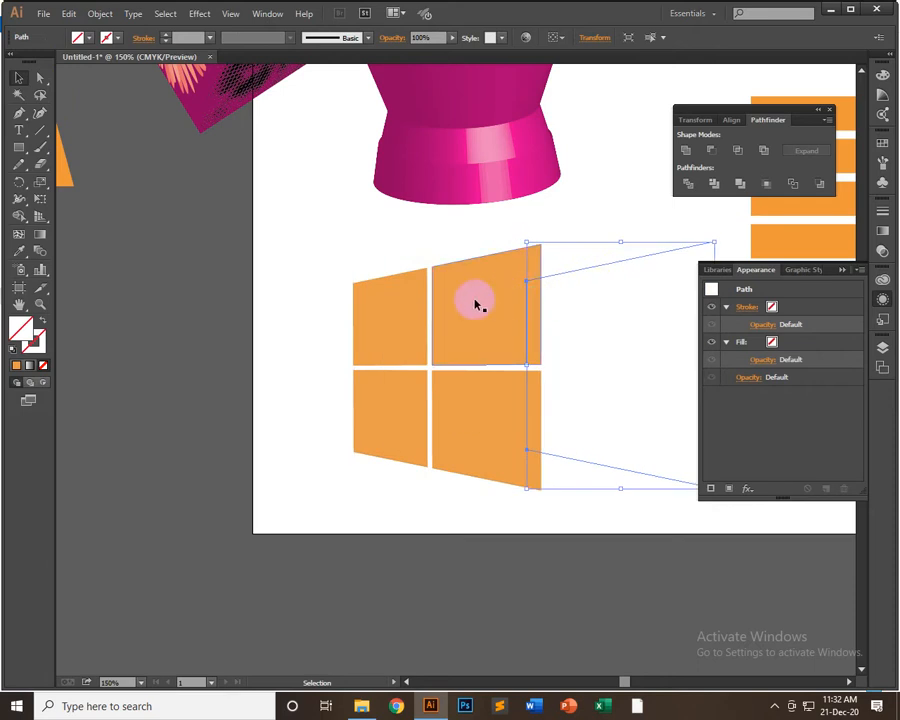
{"action": "left_click", "coordinate": [477, 305]}
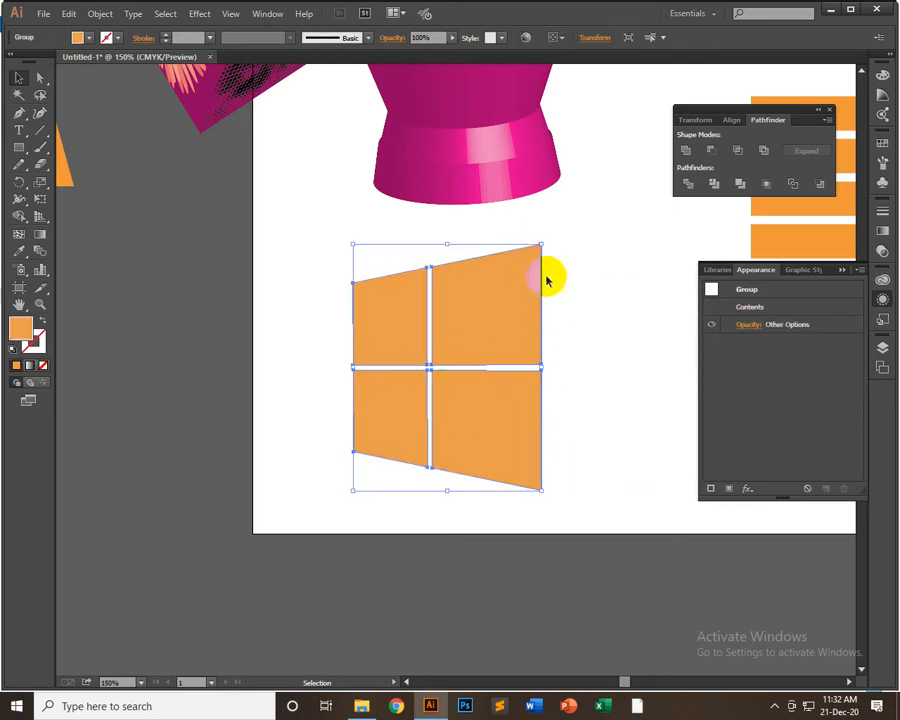
{"action": "left_click", "coordinate": [560, 358]}
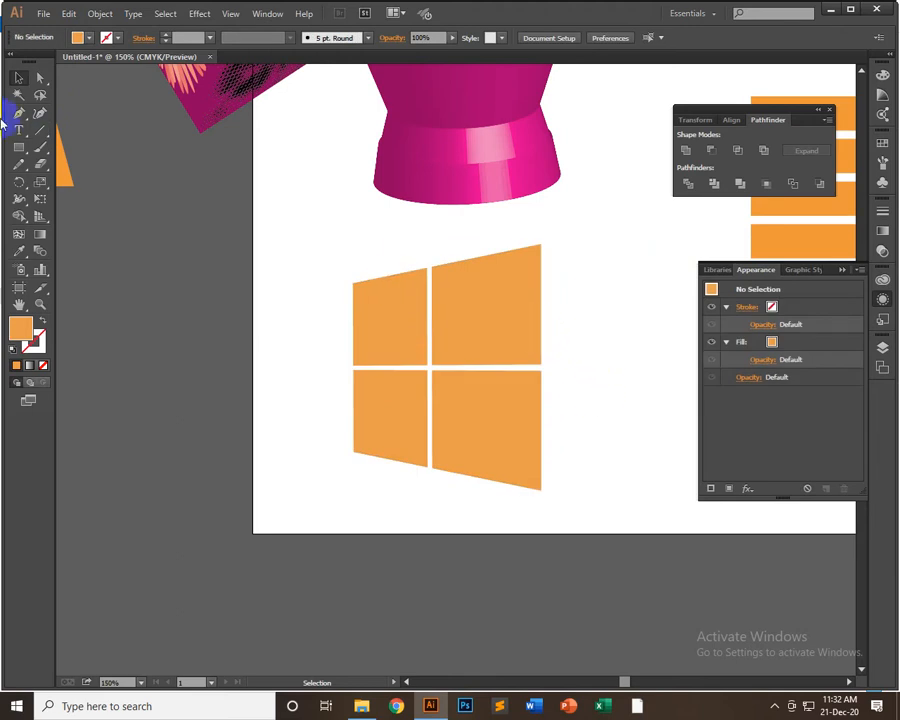
- Scale the window logo down to about two thirds and place it just below the cup, near the artboard's left edge
{"action": "left_click", "coordinate": [508, 306]}
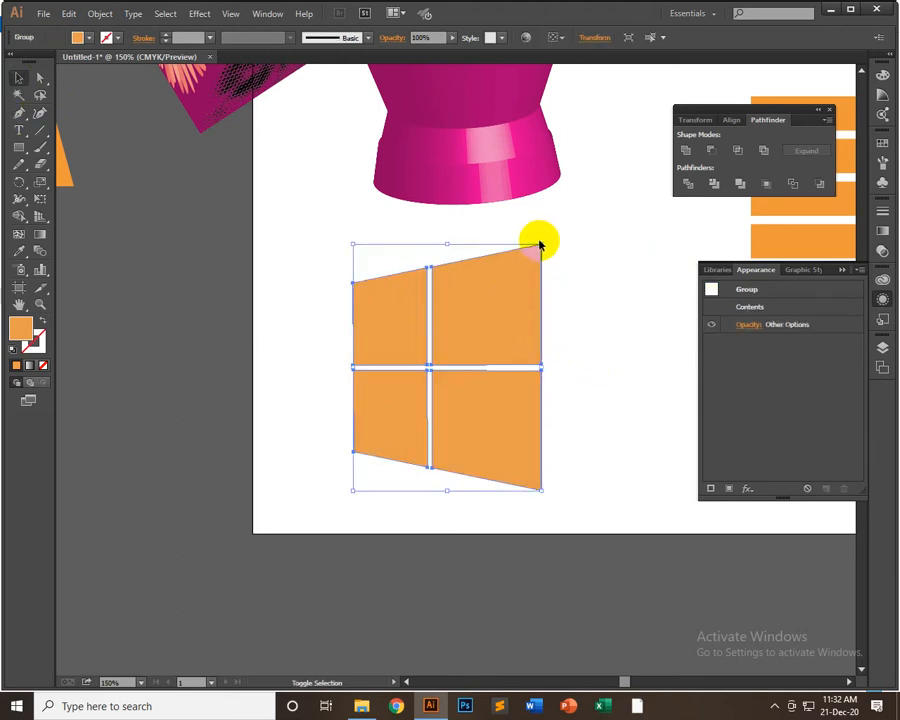
{"action": "left_click_drag", "start_coordinate": [541, 244], "coordinate": [508, 294]}
{"action": "left_click_drag", "start_coordinate": [479, 364], "coordinate": [378, 283]}
{"action": "left_click", "coordinate": [476, 296]}
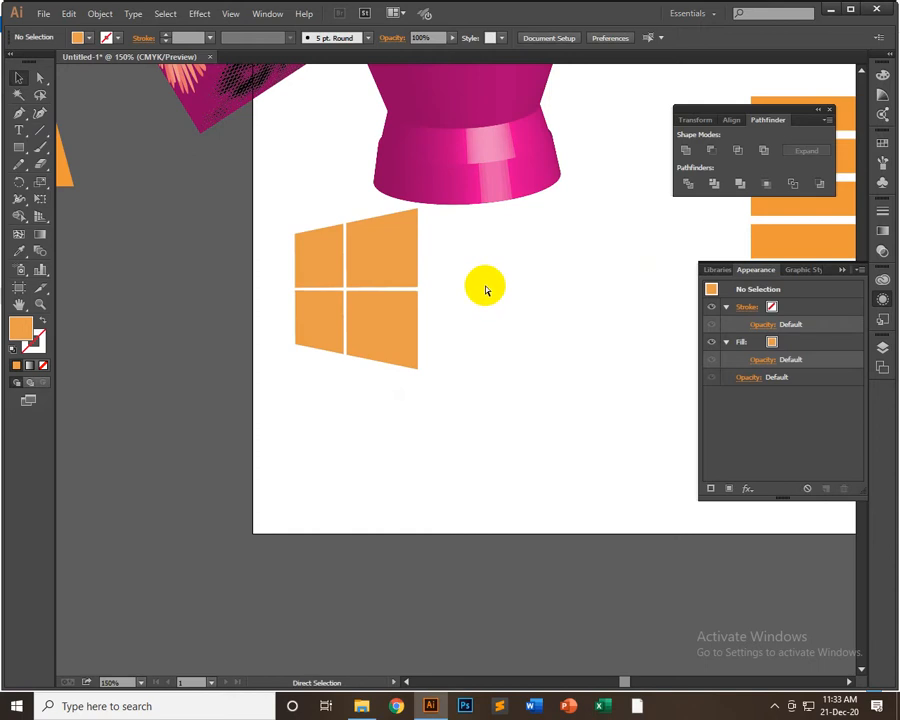
- Examine the perspective edges and gaps of the finished window logo up close
{"action": "key", "text": "ctrl+equal"}
{"action": "key", "text": "ctrl+equal"}
{"action": "key", "text": "ctrl+equal"}
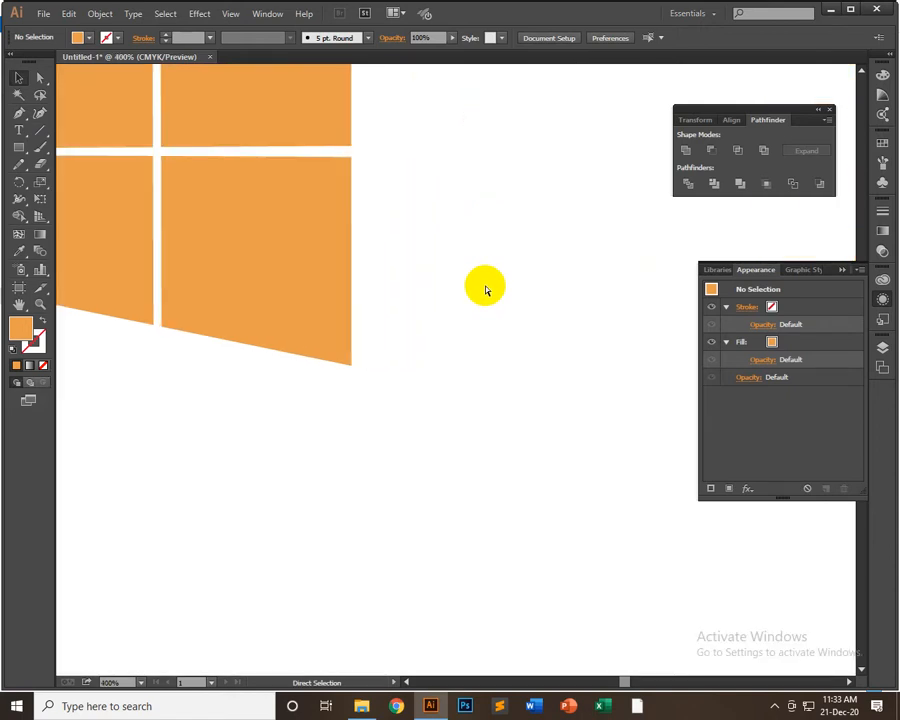
{"action": "left_click_drag", "start_coordinate": [348, 274], "coordinate": [453, 419]}
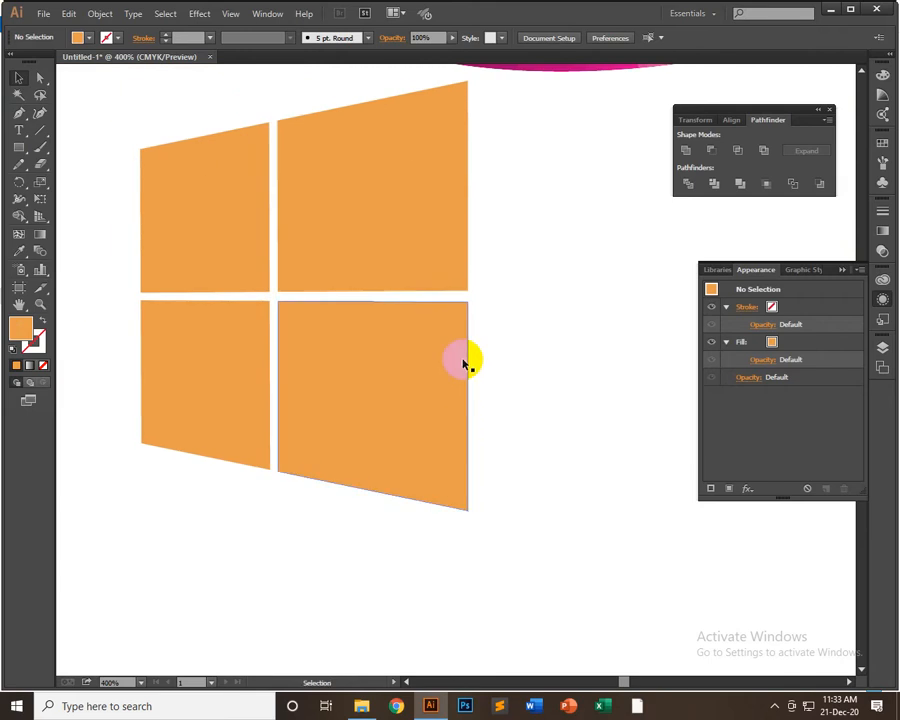
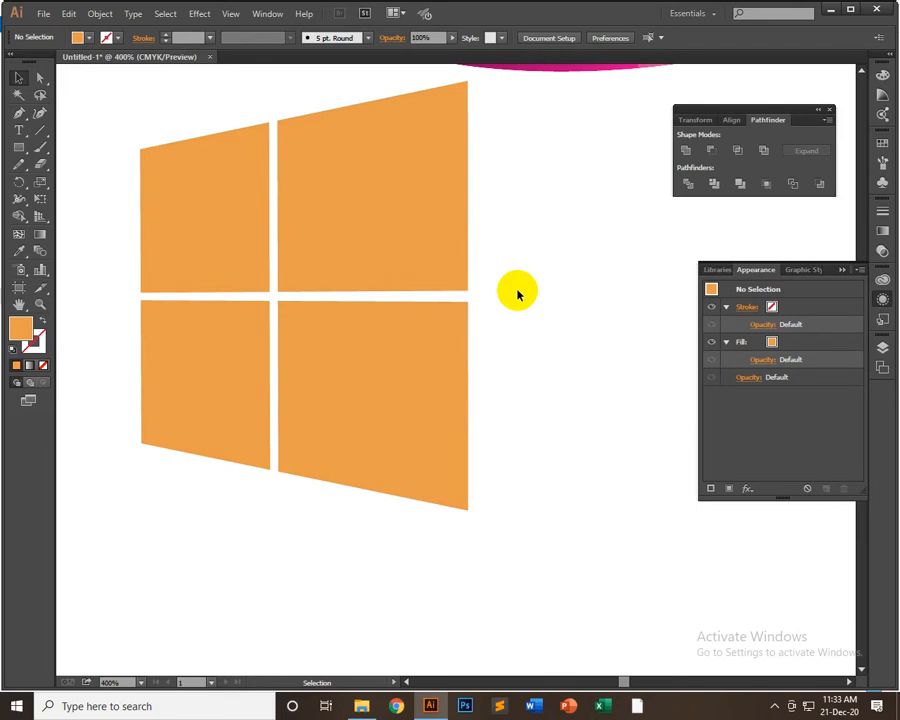
{"action": "key", "text": "ctrl+minus"}
{"action": "key", "text": "ctrl+minus"}
{"action": "key", "text": "ctrl+minus"}
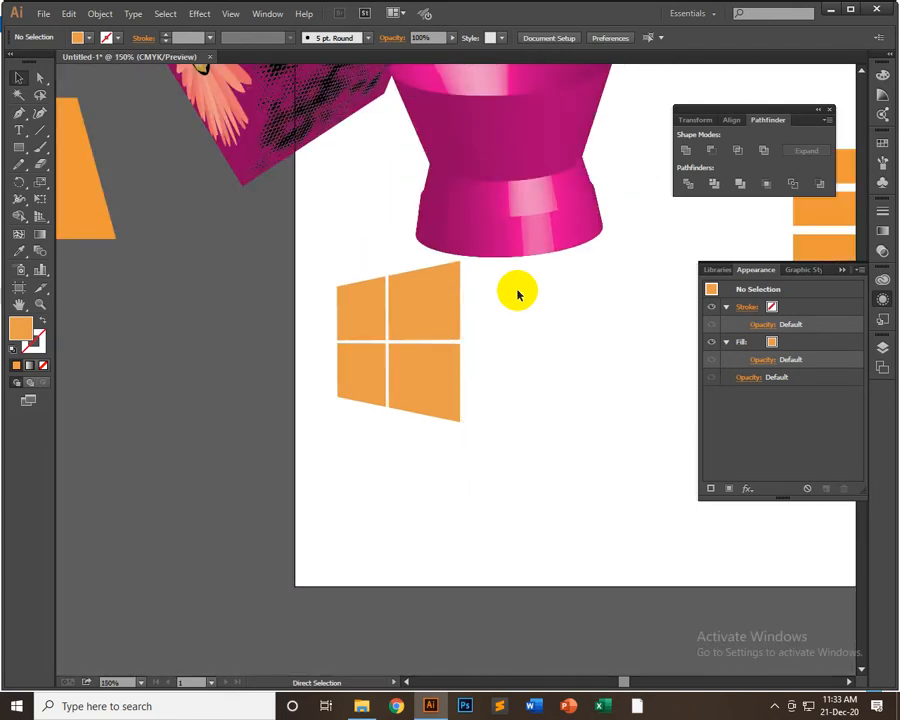
- Draw an orange circle from its center with the Ellipse tool, between the window logo and the orange stripes
{"action": "left_click_drag", "start_coordinate": [508, 360], "coordinate": [263, 373]}
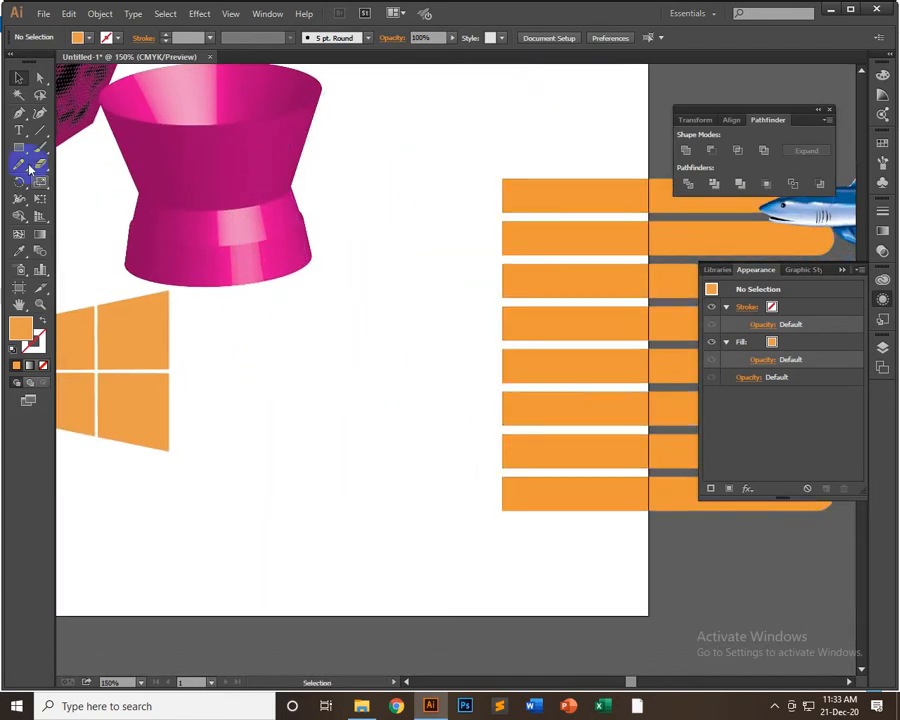
{"action": "left_click_drag", "start_coordinate": [17, 155], "coordinate": [121, 181]}
{"action": "mouse_move", "coordinate": [313, 390]}
{"action": "left_mouse_down"}
{"action": "mouse_move", "coordinate": [372, 315]}
{"action": "mouse_move", "coordinate": [392, 313]}
{"action": "left_mouse_up"}
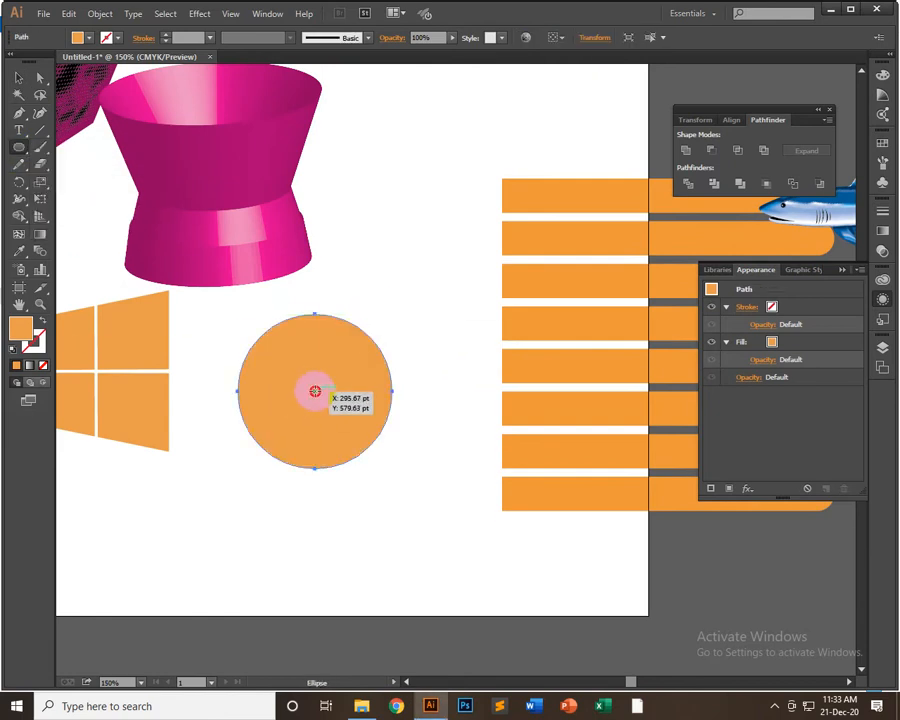
- Draw a second concentric circle over the orange one and enlarge it until it is only slightly smaller
{"action": "left_click_drag", "start_coordinate": [314, 390], "coordinate": [346, 320]}
{"action": "left_click", "coordinate": [17, 79]}
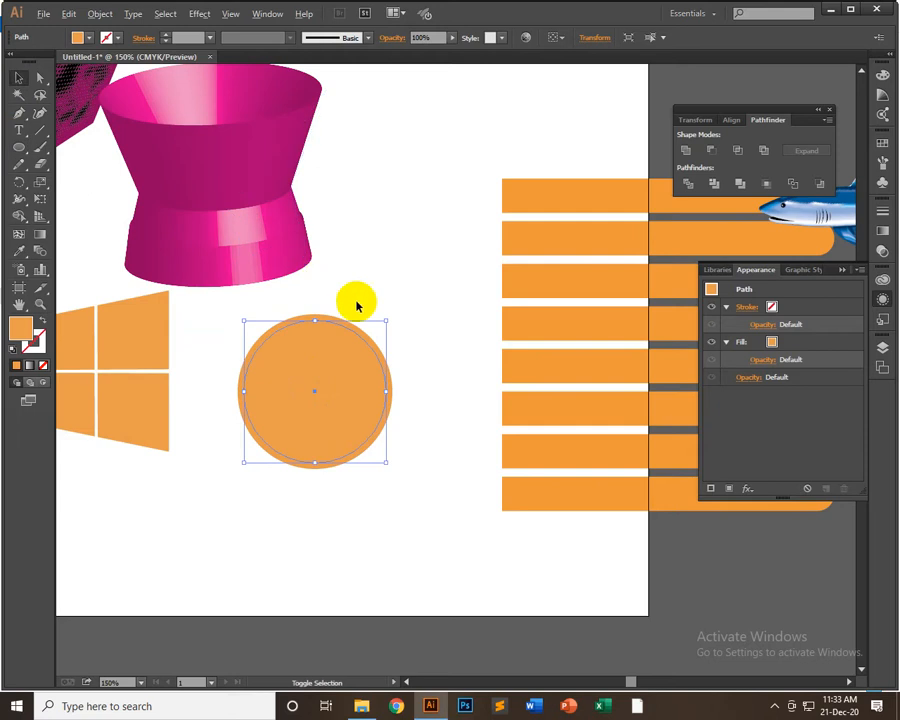
{"action": "left_click_drag", "start_coordinate": [388, 317], "coordinate": [390, 316]}
{"action": "left_click", "coordinate": [19, 150]}
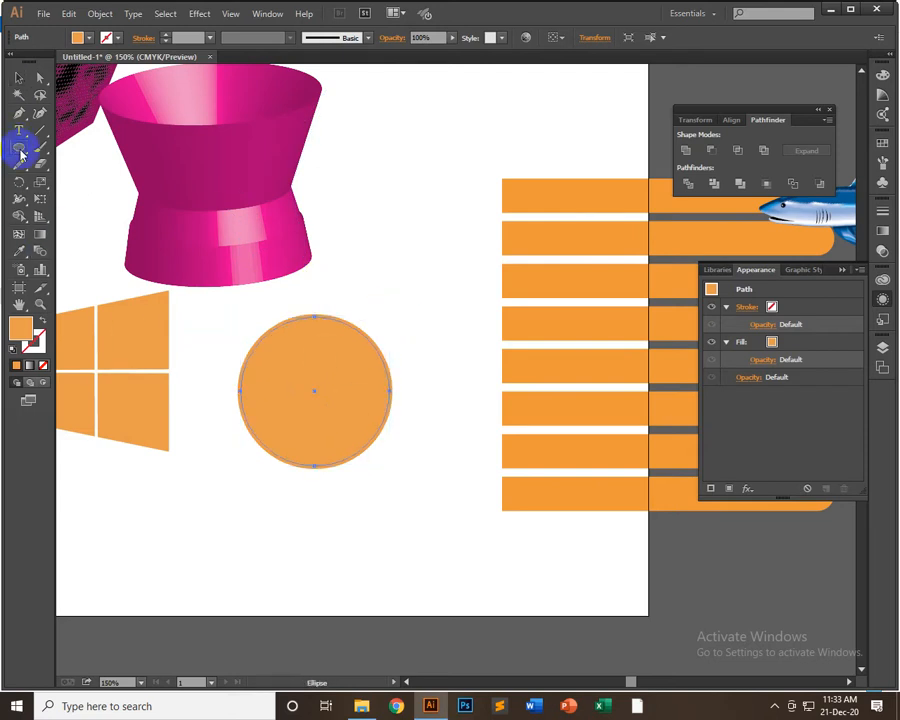
- Draw two more concentric circles inside the existing pair, about 80% and 70% of the outer circle's diameter
{"action": "left_click_drag", "start_coordinate": [315, 391], "coordinate": [345, 333]}
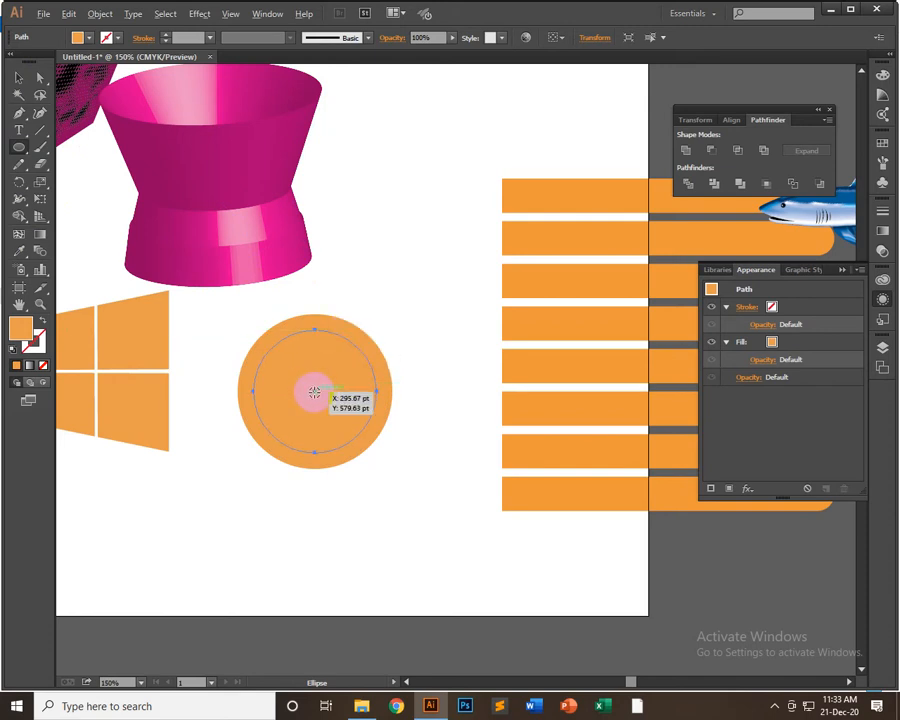
{"action": "left_click_drag", "start_coordinate": [315, 391], "coordinate": [335, 340]}
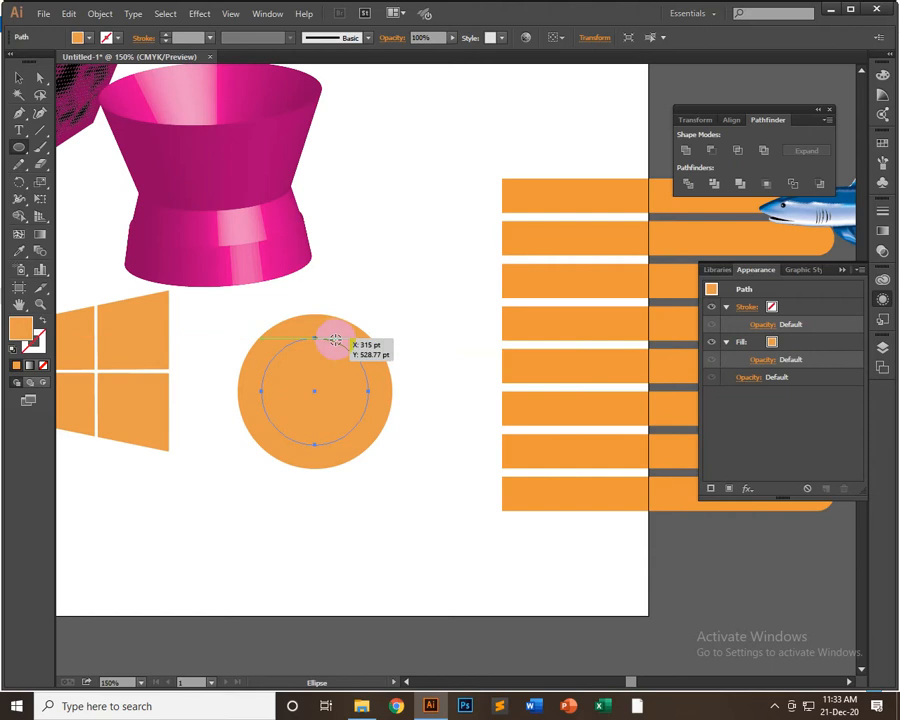
- Divide all the concentric circles with Pathfinder and ungroup the resulting pieces
{"action": "left_click", "coordinate": [20, 79]}
{"action": "left_click", "coordinate": [366, 360]}
{"action": "left_click", "coordinate": [314, 433], "text": "shift"}
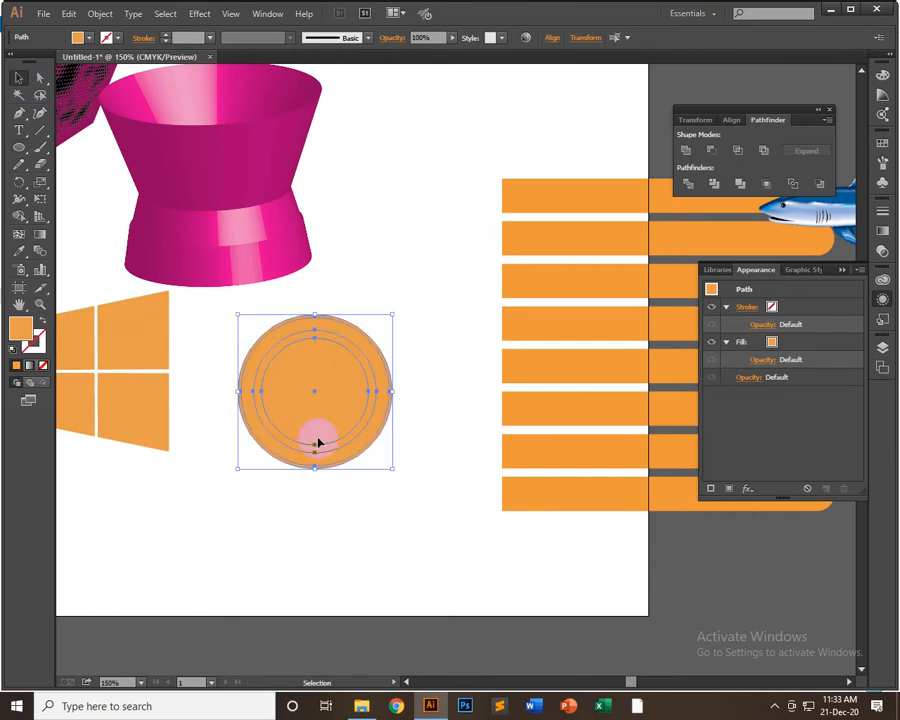
{"action": "left_click", "coordinate": [687, 183]}
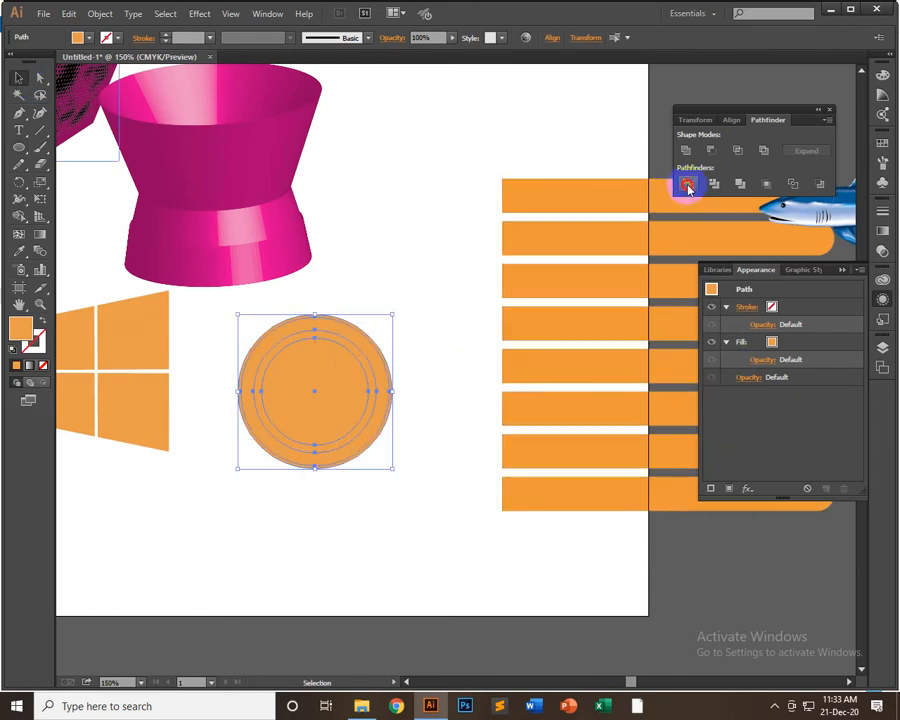
{"action": "left_click", "coordinate": [325, 372]}
{"action": "right_click", "coordinate": [347, 306]}
{"action": "left_click", "coordinate": [396, 386]}
- Delete the inner disc so that only the surrounding rings are left
{"action": "left_click", "coordinate": [379, 270]}
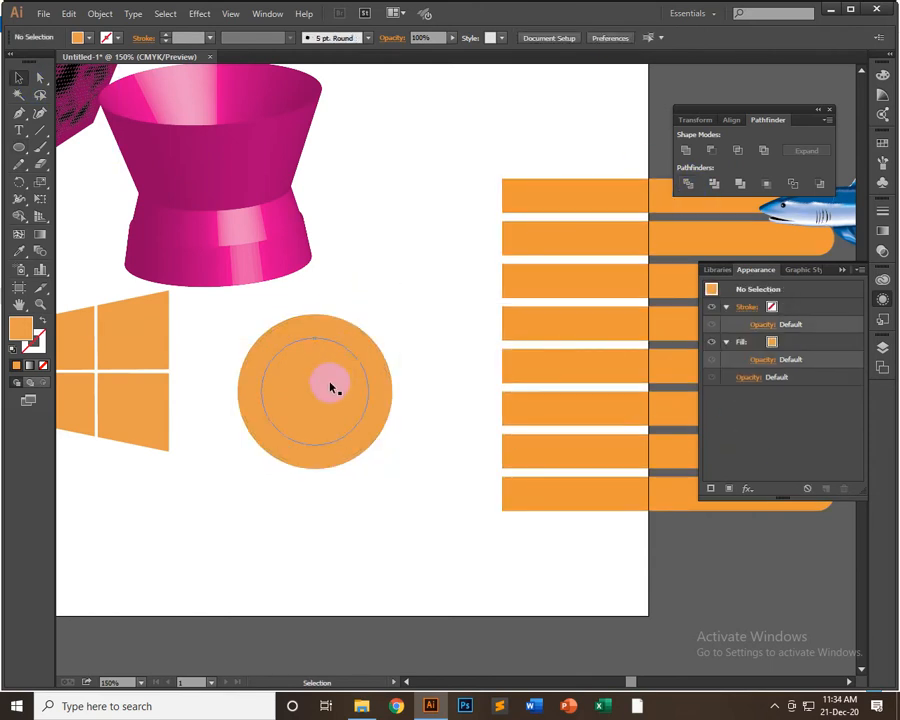
{"action": "left_click_drag", "start_coordinate": [330, 382], "coordinate": [404, 266]}
{"action": "key", "text": "Delete"}
- Fill the wide middle ring with a light gray swatch
{"action": "left_click", "coordinate": [362, 342]}
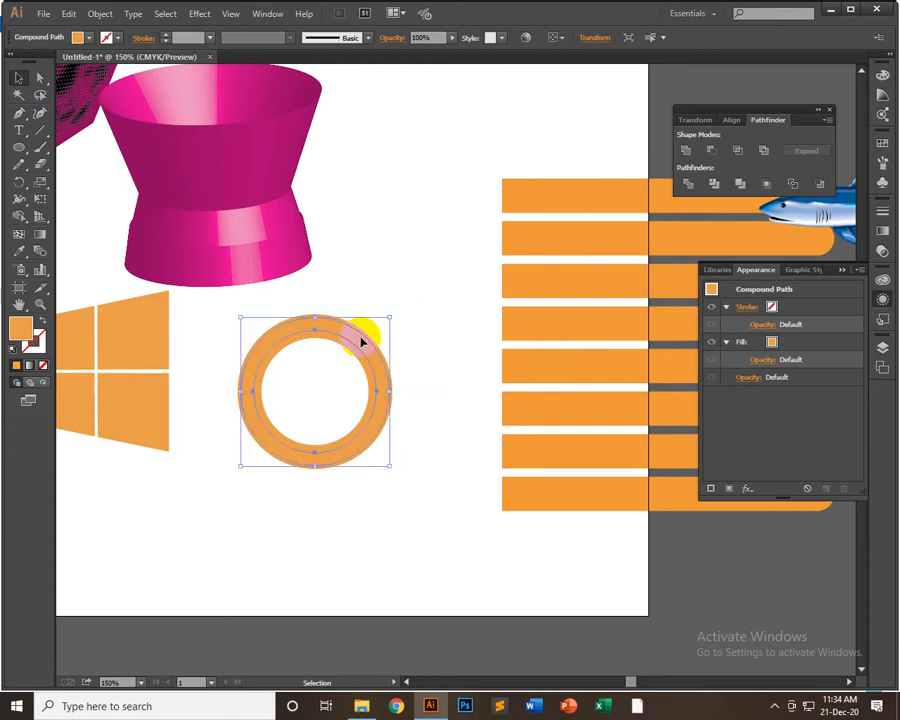
{"action": "left_click", "coordinate": [79, 38]}
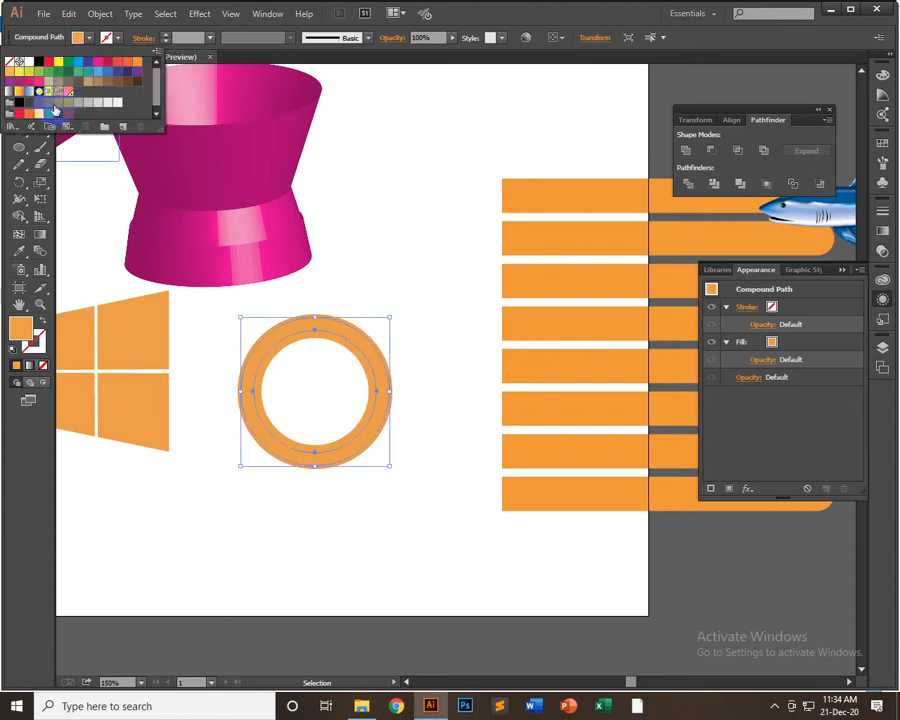
{"action": "left_click", "coordinate": [46, 104]}
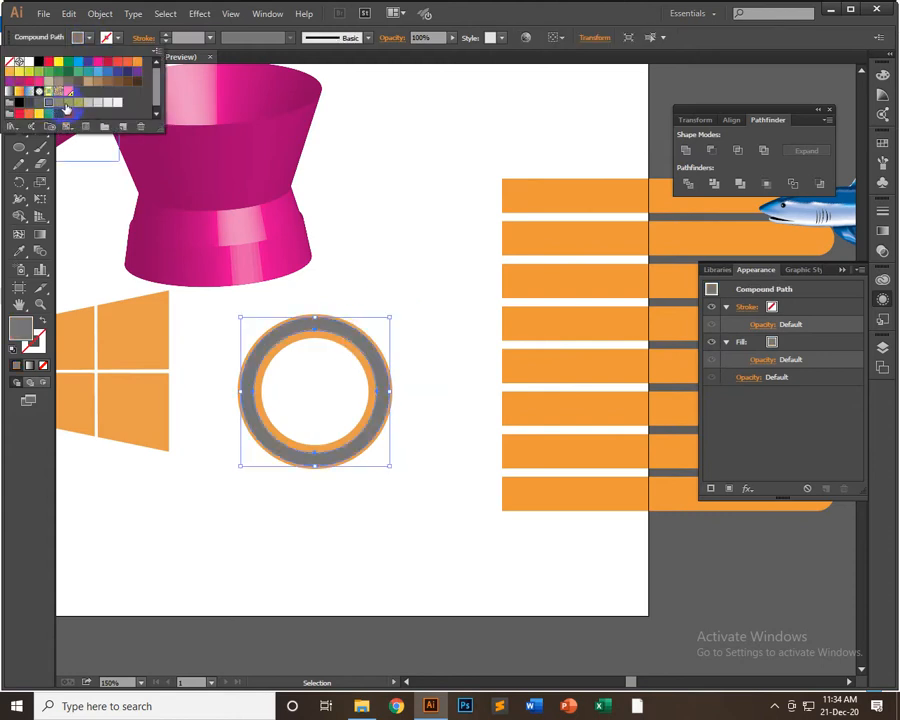
{"action": "left_click", "coordinate": [82, 104]}
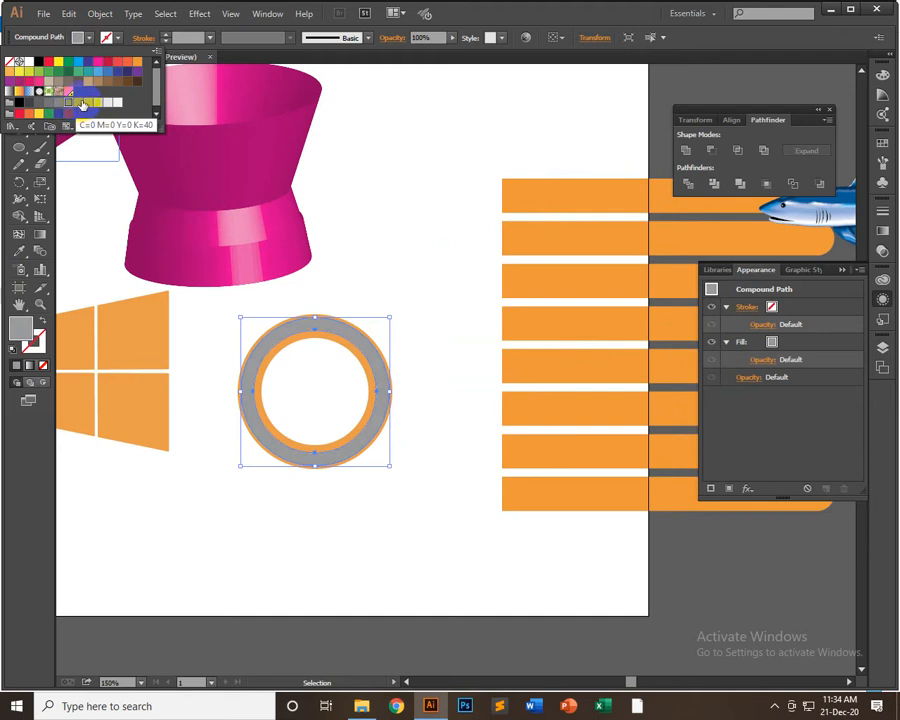
{"action": "left_click", "coordinate": [90, 103]}
{"action": "left_click", "coordinate": [400, 286]}
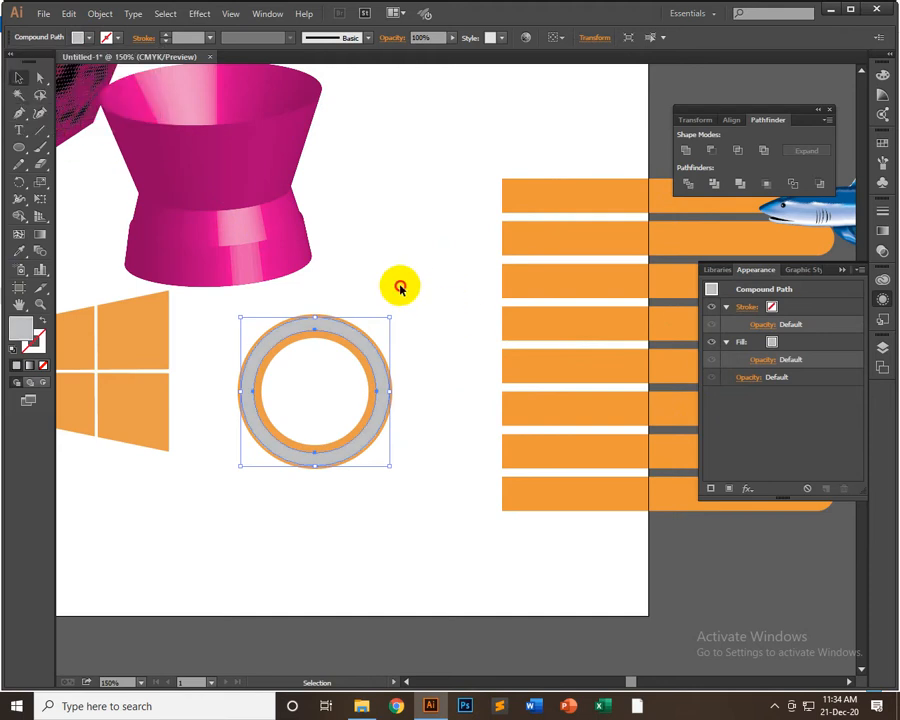
- Fill the innermost ring with a dark gray swatch
{"action": "left_click", "coordinate": [346, 346]}
{"action": "left_click", "coordinate": [89, 38]}
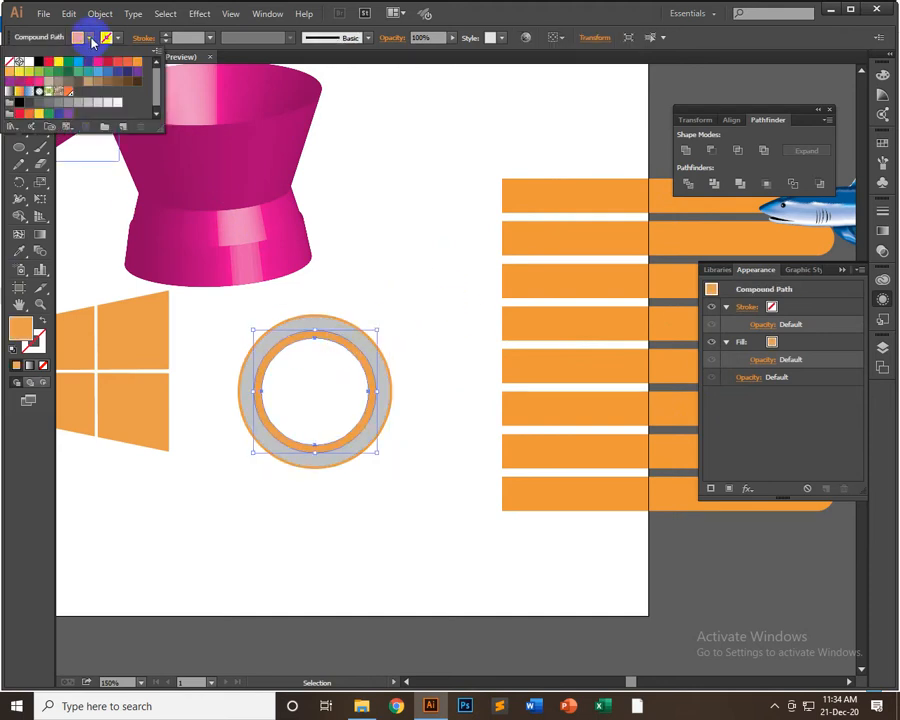
{"action": "left_click", "coordinate": [48, 105]}
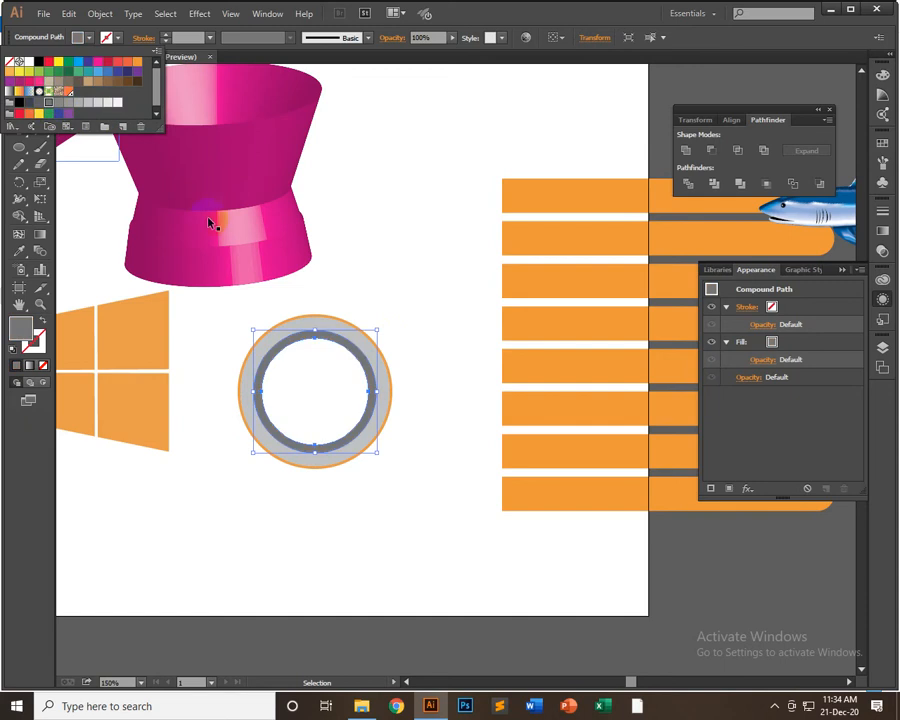
{"action": "left_click", "coordinate": [418, 327]}
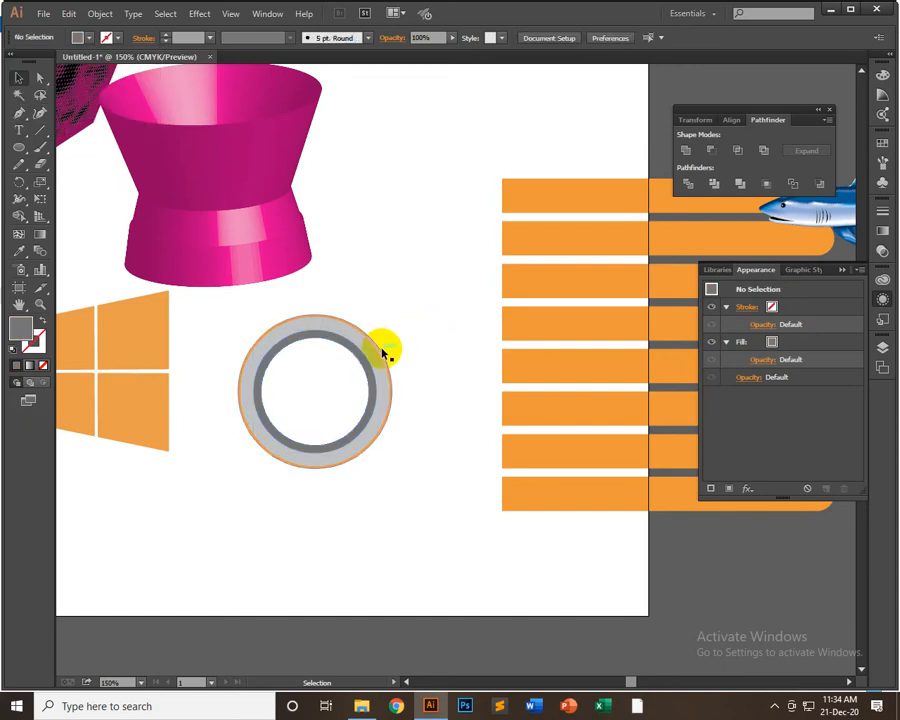
- Fill the thin outermost ring with a very light gray swatch
{"action": "left_click", "coordinate": [384, 350]}
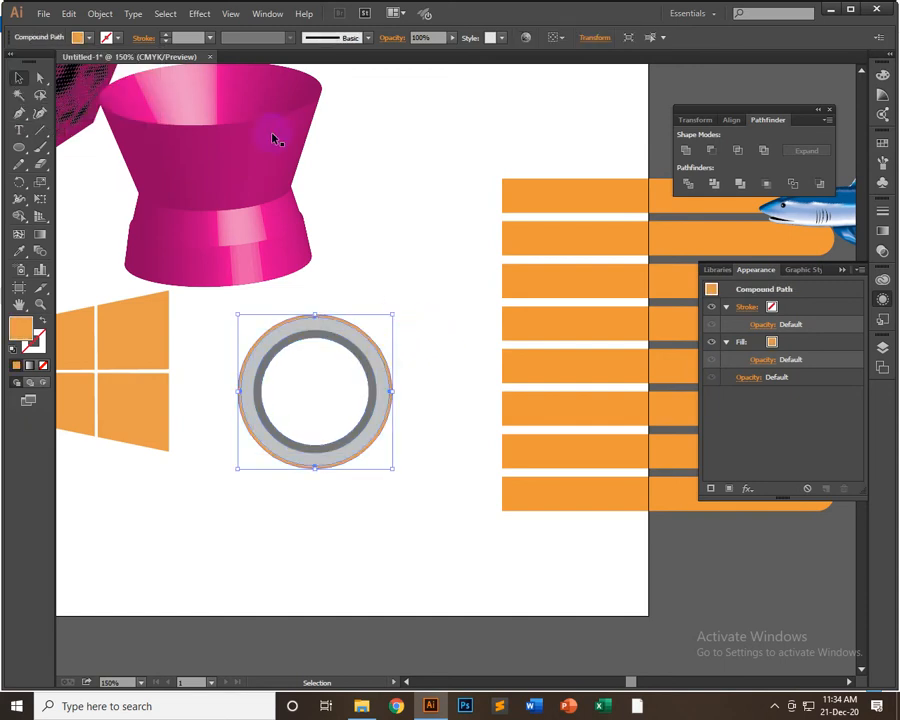
{"action": "left_click", "coordinate": [93, 40]}
{"action": "left_click", "coordinate": [108, 105]}
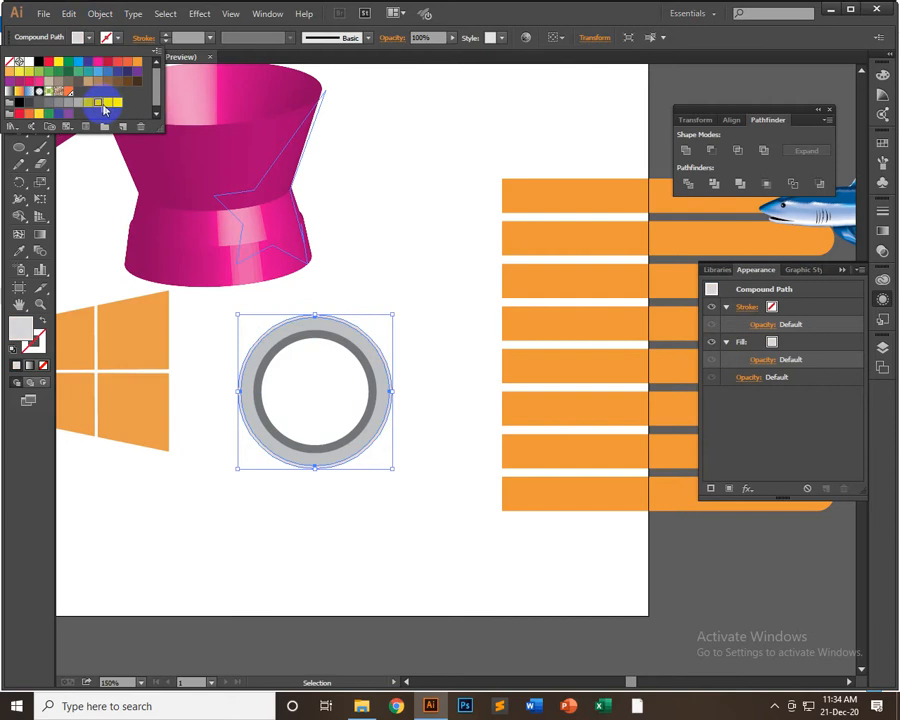
{"action": "left_click", "coordinate": [417, 242]}
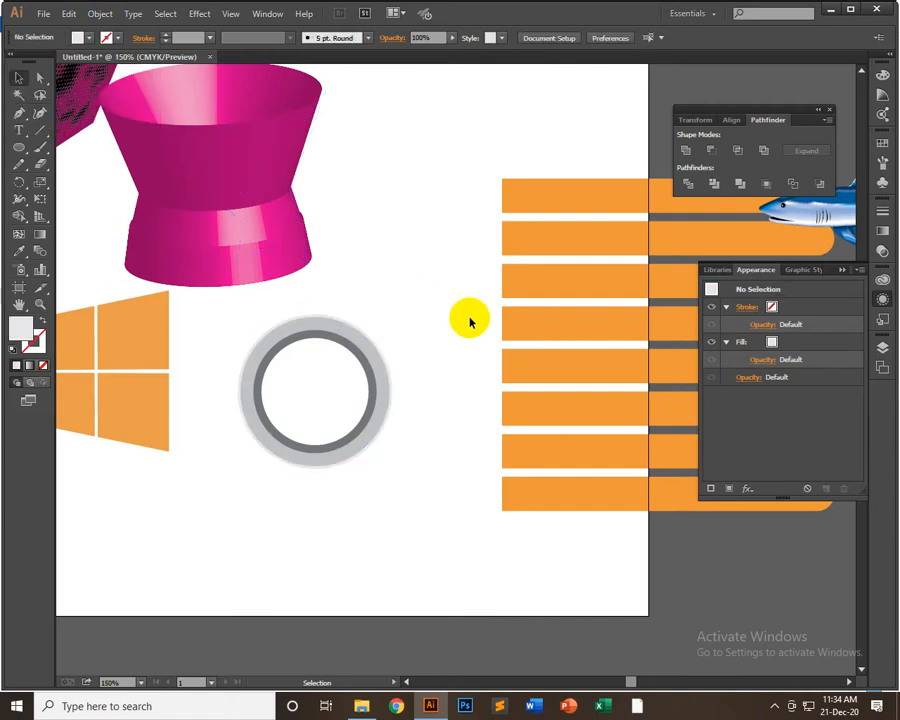
{"action": "left_click_drag", "start_coordinate": [422, 305], "coordinate": [305, 515]}
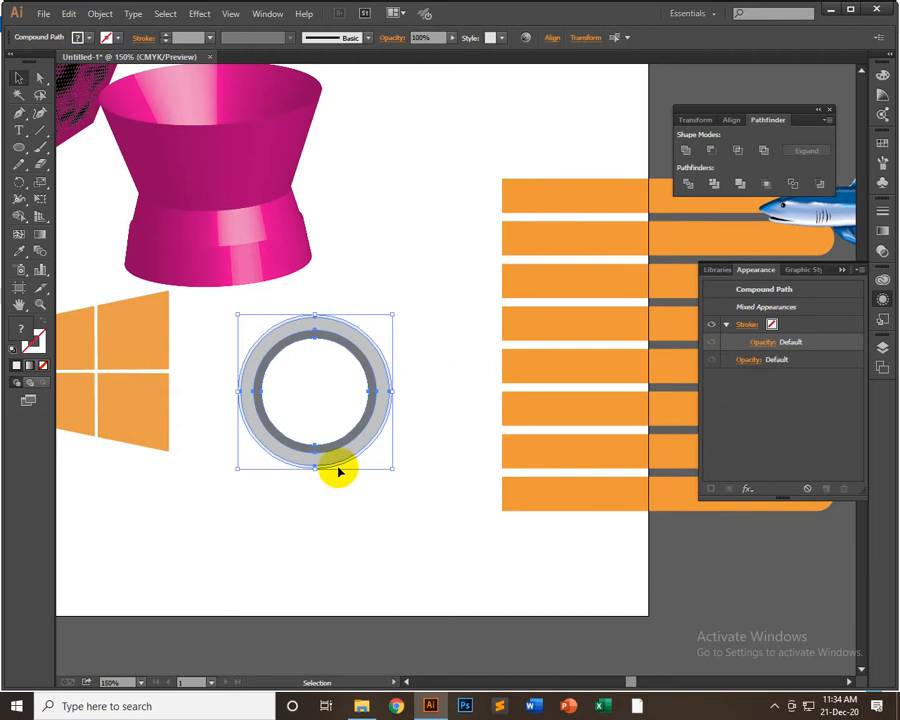
{"action": "left_click", "coordinate": [407, 342]}
{"action": "left_click", "coordinate": [285, 432]}
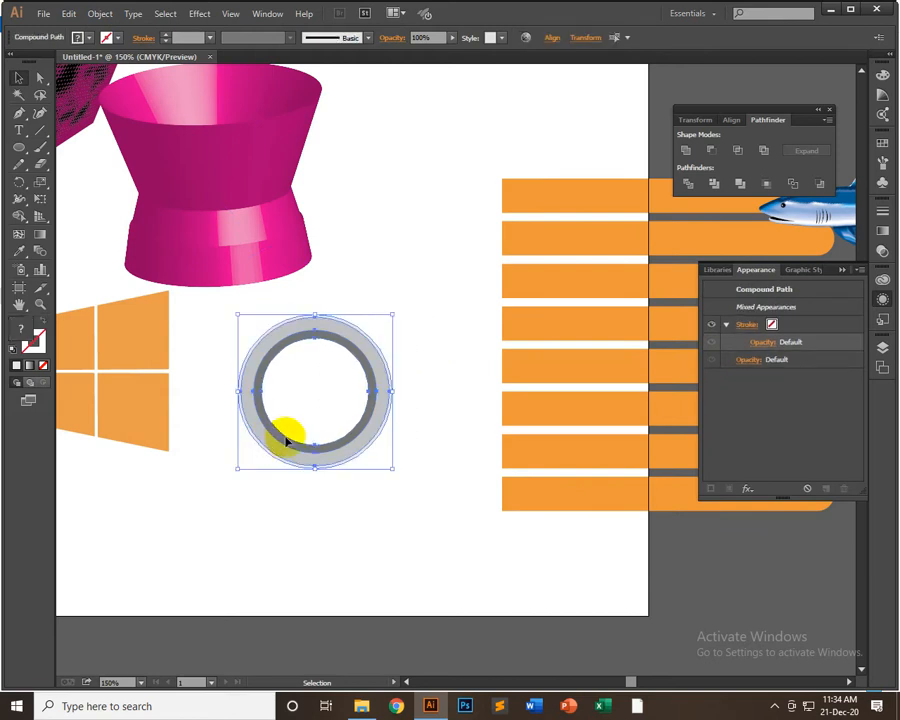
{"action": "left_click", "coordinate": [420, 403]}
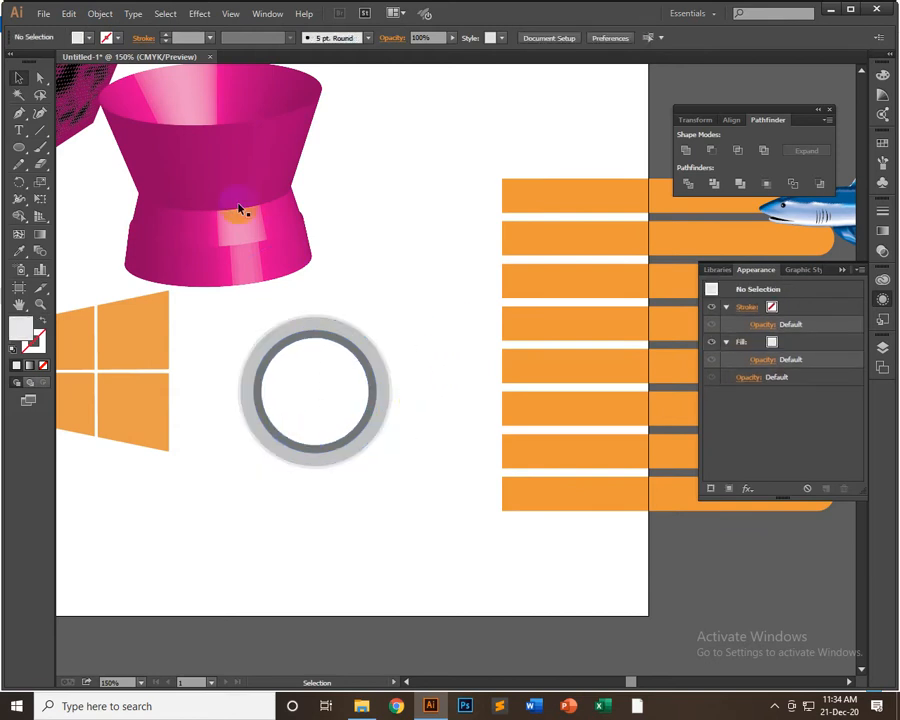
- Draw a narrow upright rectangle in the empty center of the rings with the Rectangle tool
{"action": "left_click_drag", "start_coordinate": [17, 150], "coordinate": [84, 149]}
{"action": "left_click_drag", "start_coordinate": [305, 360], "coordinate": [316, 426]}
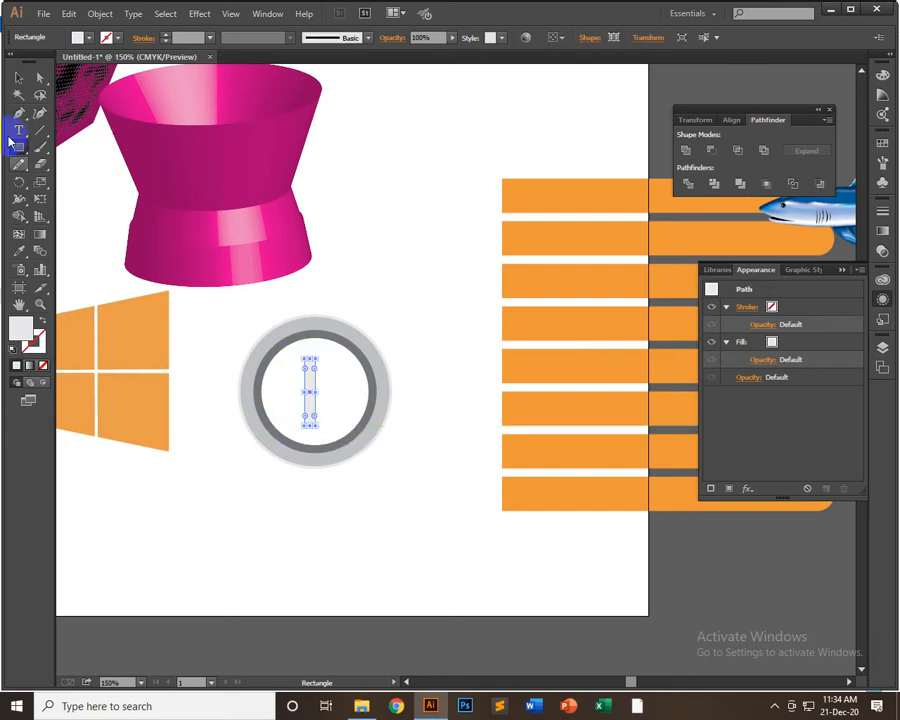
{"action": "left_click", "coordinate": [18, 77]}
{"action": "left_click", "coordinate": [311, 426]}
{"action": "left_click", "coordinate": [313, 395]}
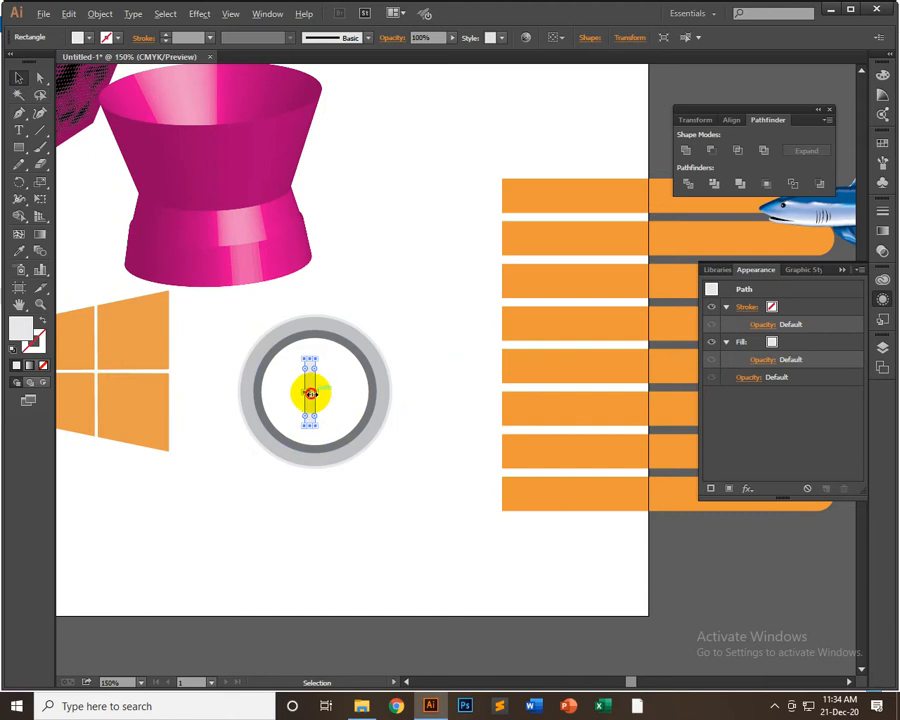
{"action": "left_click_drag", "start_coordinate": [312, 394], "coordinate": [310, 394]}
{"action": "left_click", "coordinate": [409, 312]}
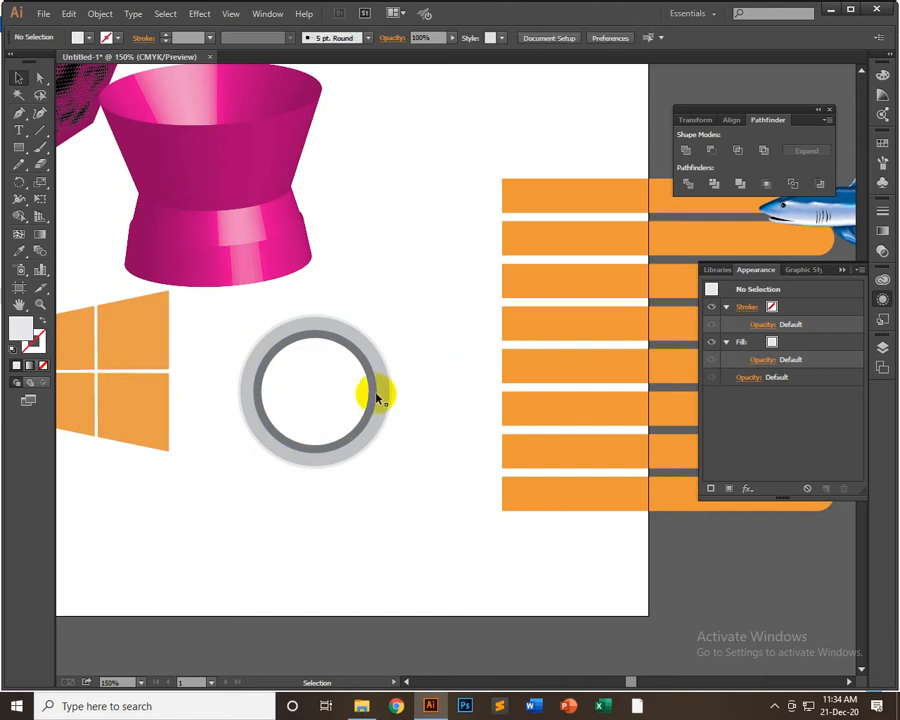
{"action": "key", "text": "ctrl+z"}
- Narrow the upright bar inside the rings to about two thirds of its width
{"action": "key", "text": "ctrl+plus"}
{"action": "key", "text": "ctrl+plus"}
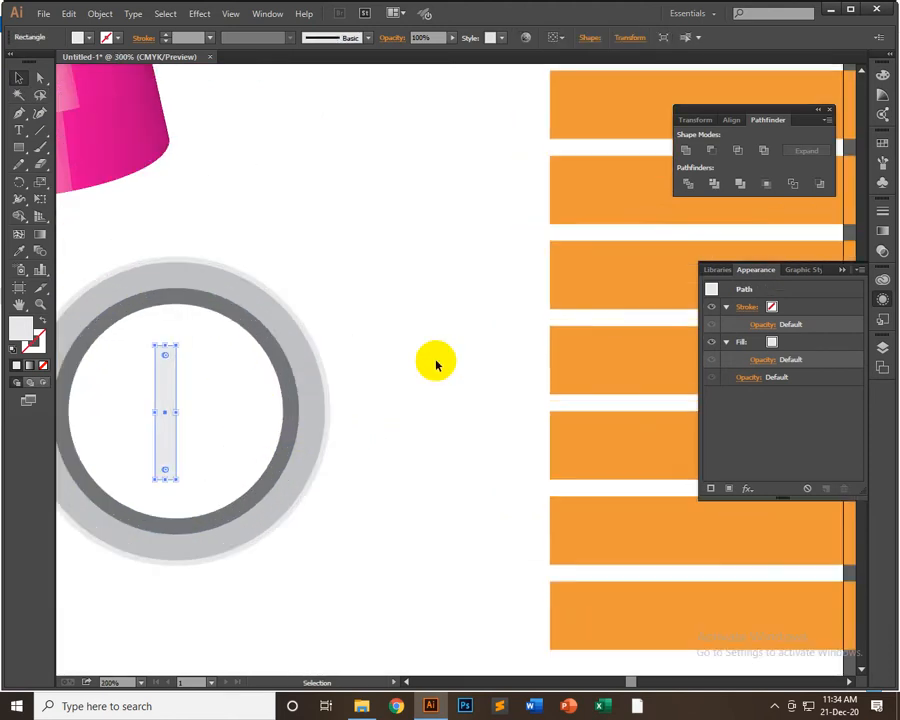
{"action": "left_click_drag", "start_coordinate": [176, 412], "coordinate": [170, 413]}
- Round the two upper corners of the bar fully into a semicircular end, leaving the lower corners square
{"action": "left_click", "coordinate": [39, 79]}
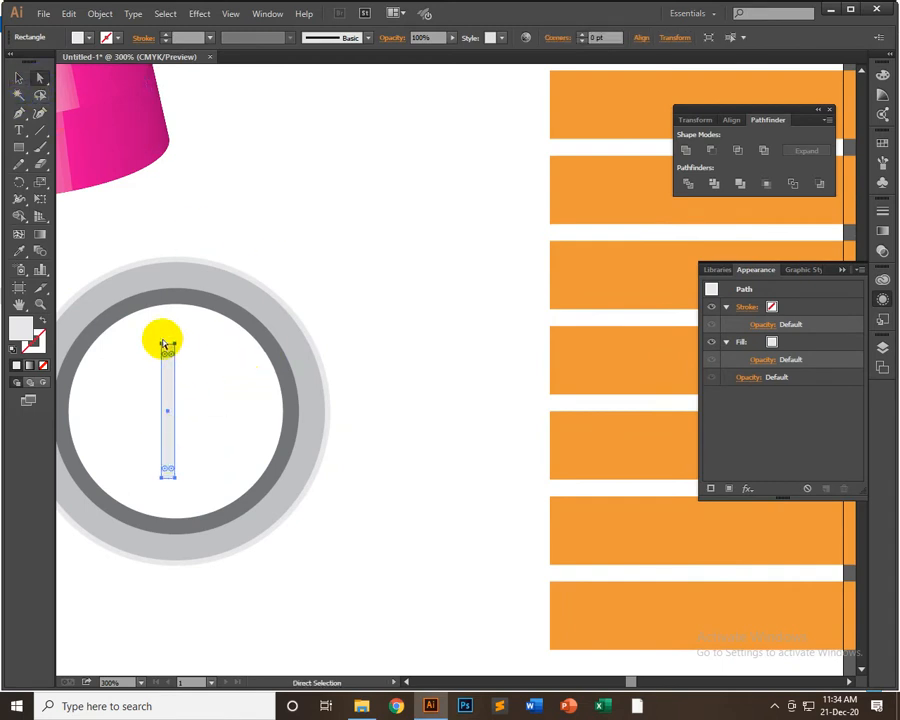
{"action": "left_click_drag", "start_coordinate": [160, 337], "coordinate": [178, 468]}
{"action": "left_click_drag", "start_coordinate": [16, 62], "coordinate": [18, 66]}
{"action": "left_click", "coordinate": [19, 77]}
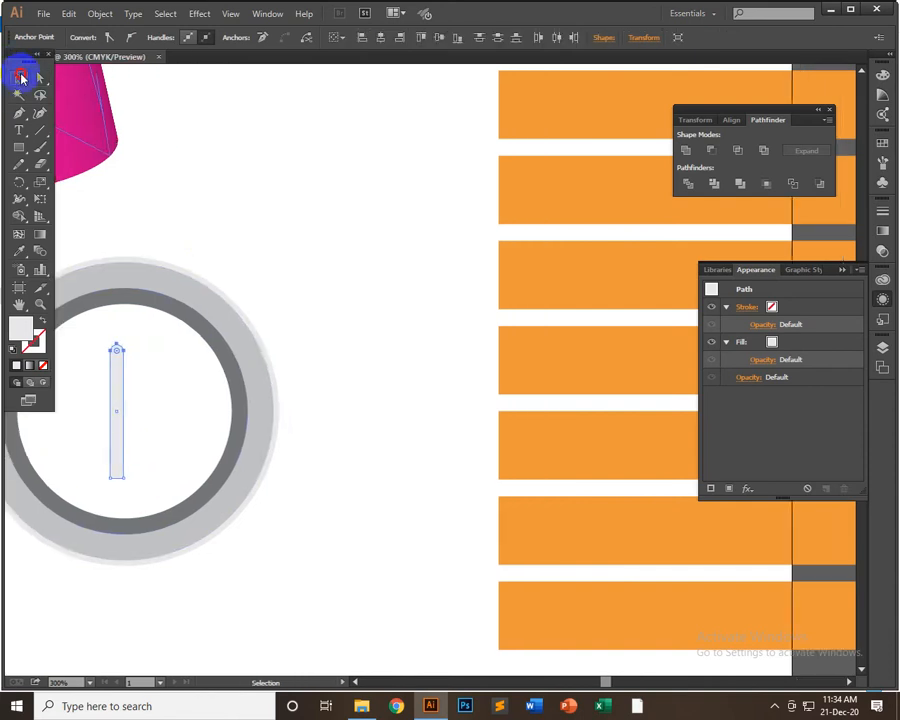
{"action": "left_click", "coordinate": [462, 250]}
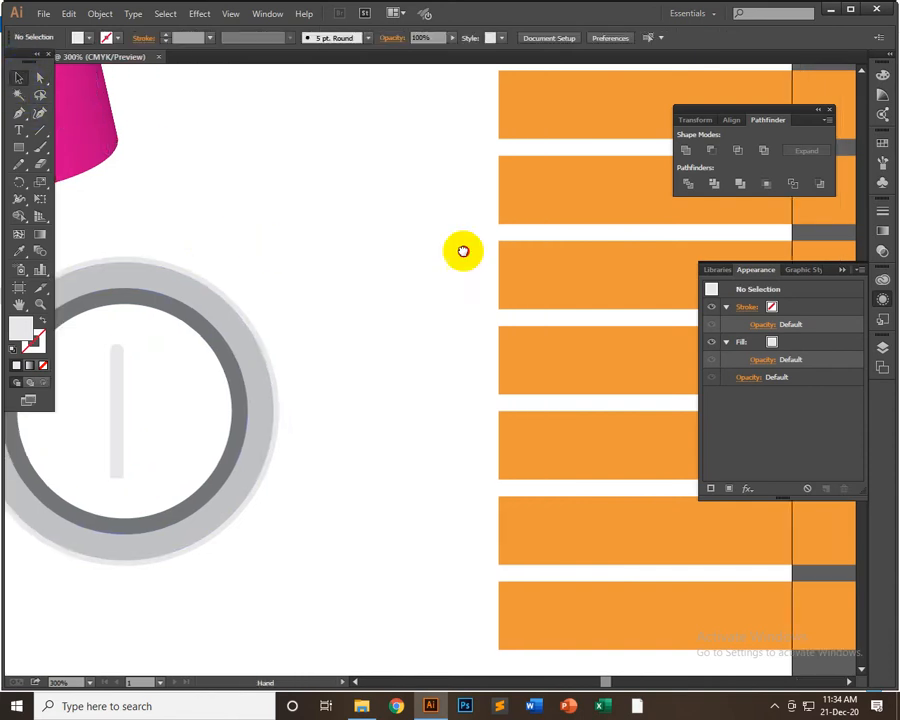
- Recolor the bar with the dark gray of the innermost ring using the Eyedropper tool
{"action": "scroll", "coordinate": [448, 262], "scroll_direction": "left", "scroll_amount": 4}
{"action": "left_click", "coordinate": [349, 384]}
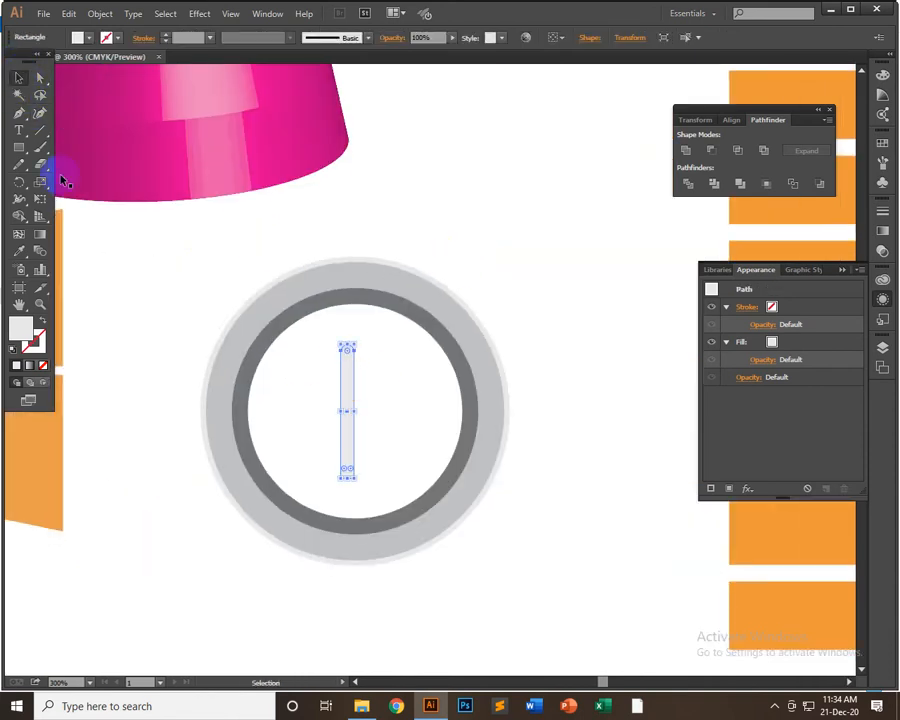
{"action": "left_click", "coordinate": [19, 251]}
{"action": "left_click", "coordinate": [382, 300]}
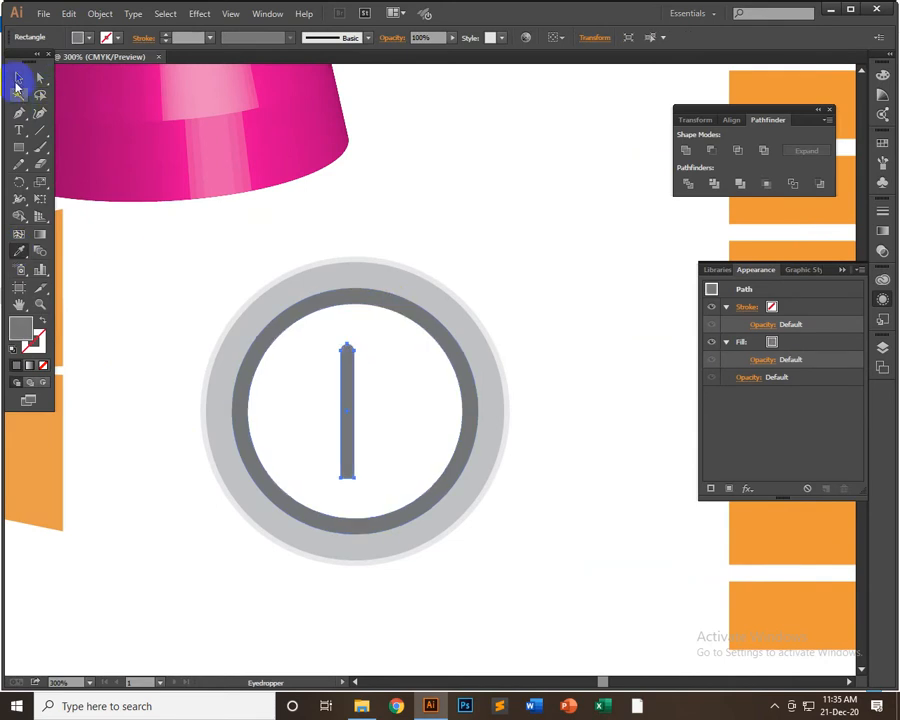
- Group the three rings and the bar into one object
{"action": "left_click", "coordinate": [17, 80]}
{"action": "left_click_drag", "start_coordinate": [552, 281], "coordinate": [323, 459]}
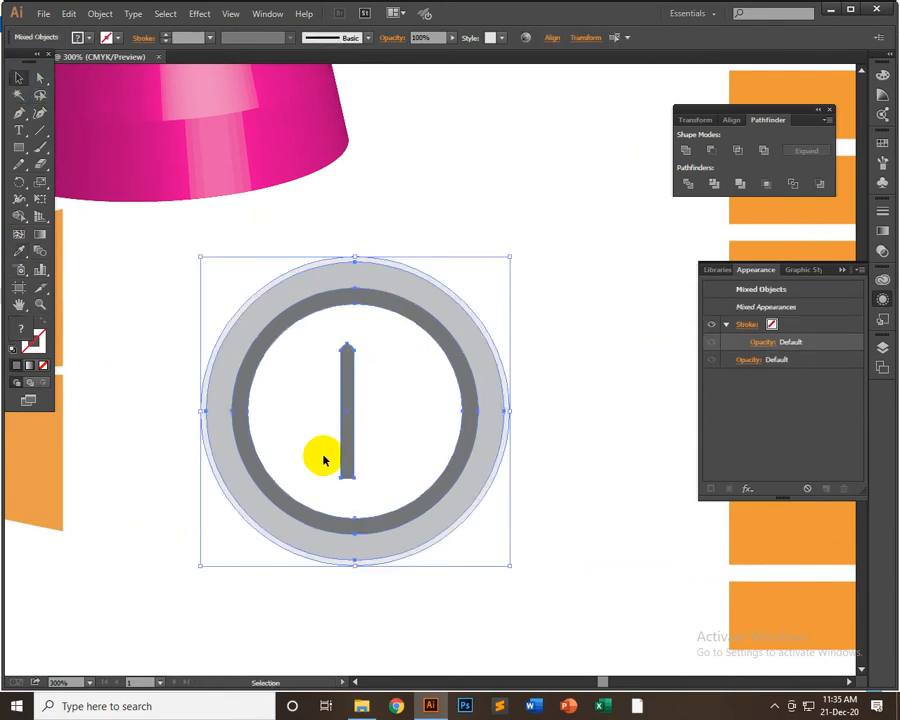
{"action": "right_click", "coordinate": [417, 333]}
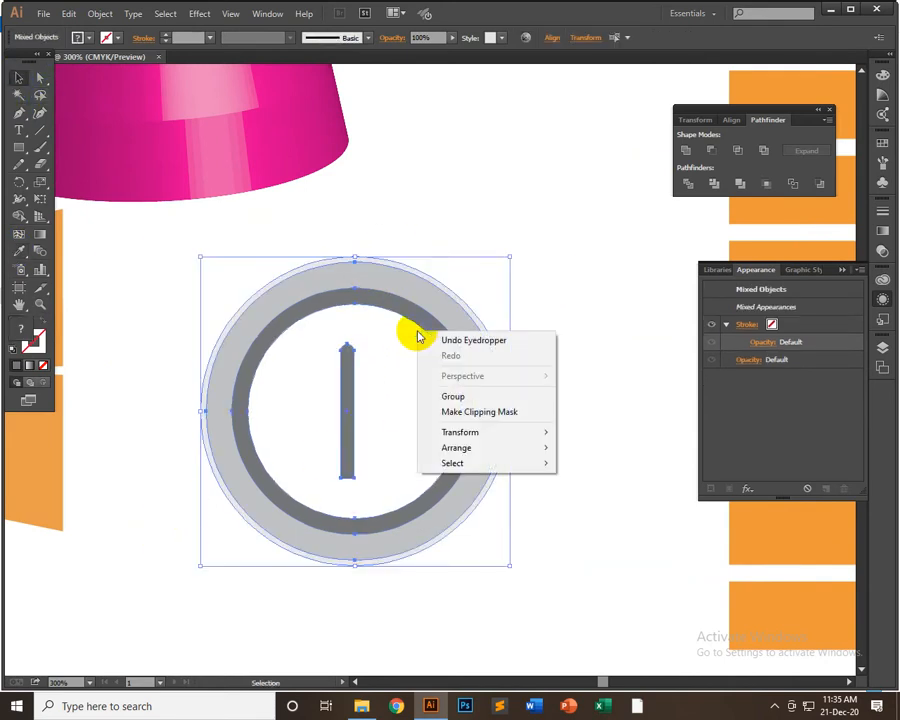
{"action": "left_click", "coordinate": [454, 397]}
{"action": "left_click", "coordinate": [466, 224]}
- Group the rings and bar, and start a previewed 3D Rotate effect on the group with a perspective of 120°
{"action": "left_click", "coordinate": [380, 404]}
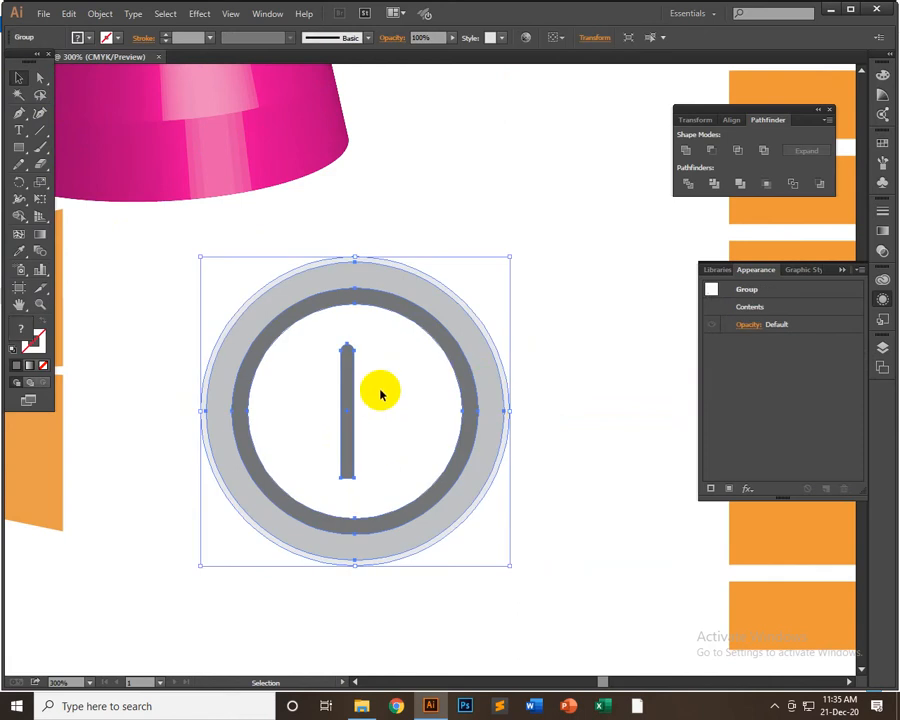
{"action": "left_click", "coordinate": [201, 14]}
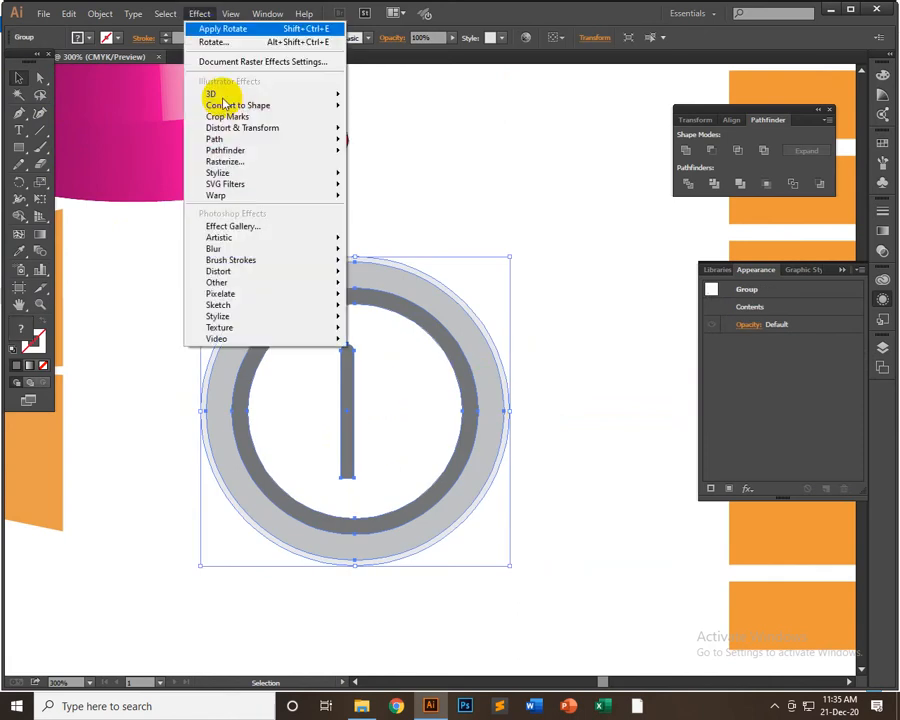
{"action": "mouse_move", "coordinate": [225, 94]}
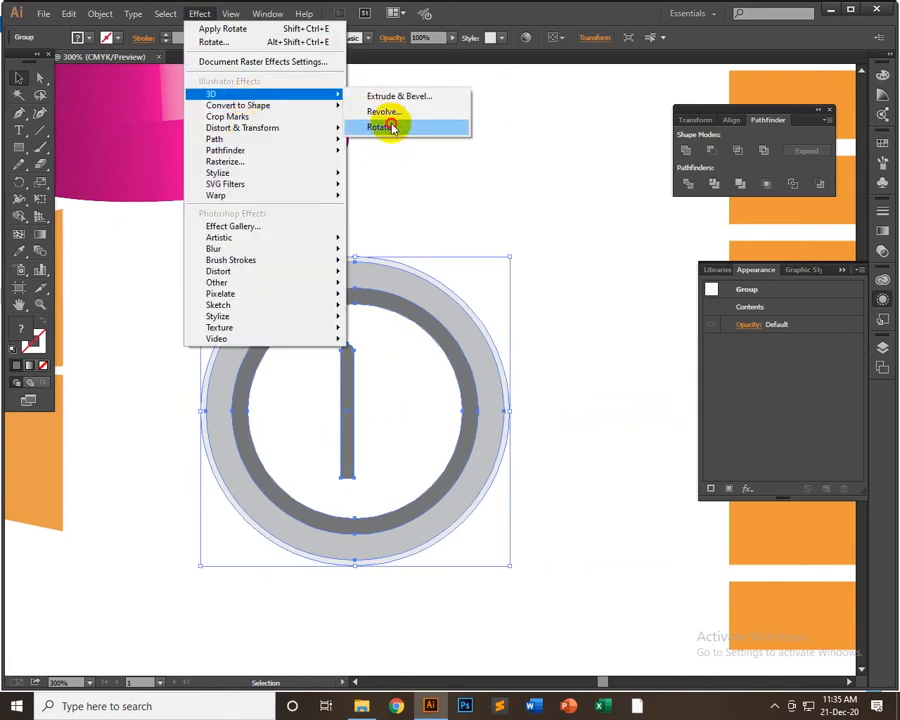
{"action": "left_click", "coordinate": [390, 126]}
{"action": "left_click", "coordinate": [648, 384]}
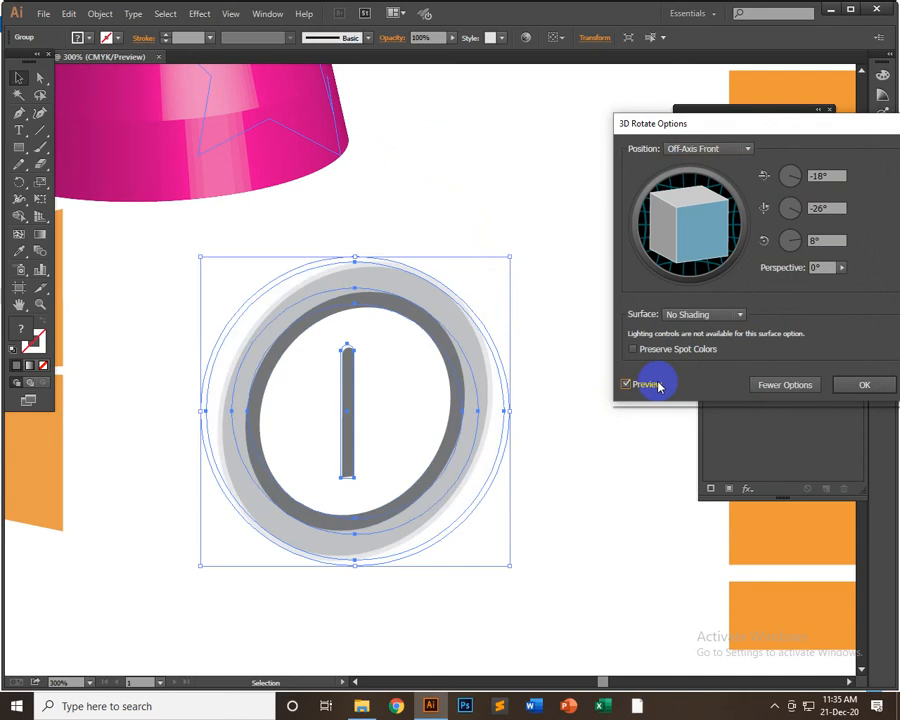
{"action": "left_click", "coordinate": [822, 267]}
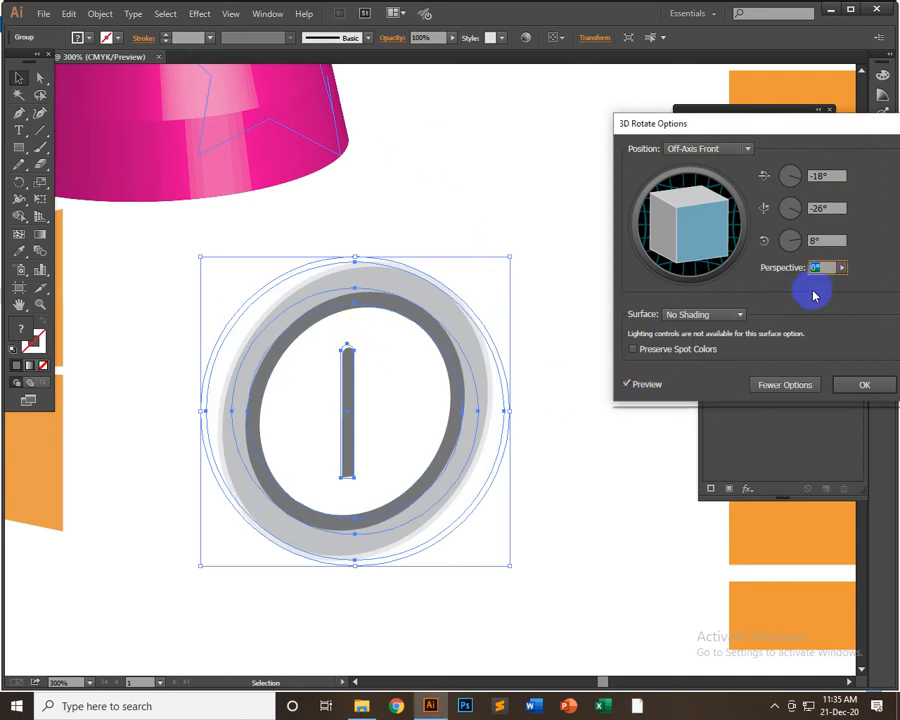
{"action": "left_click", "coordinate": [842, 267]}
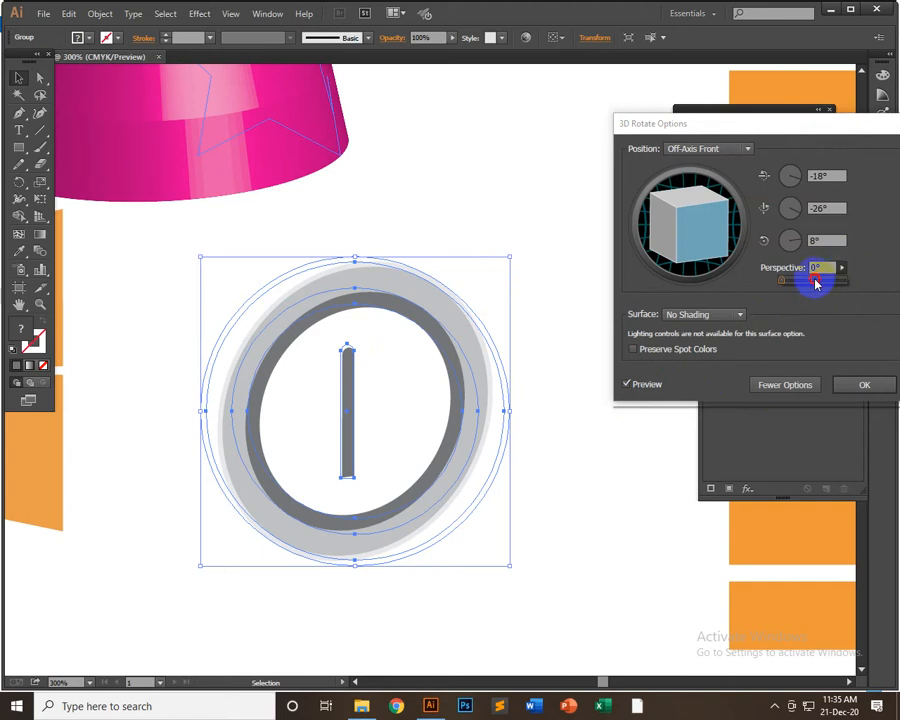
{"action": "left_click", "coordinate": [818, 283]}
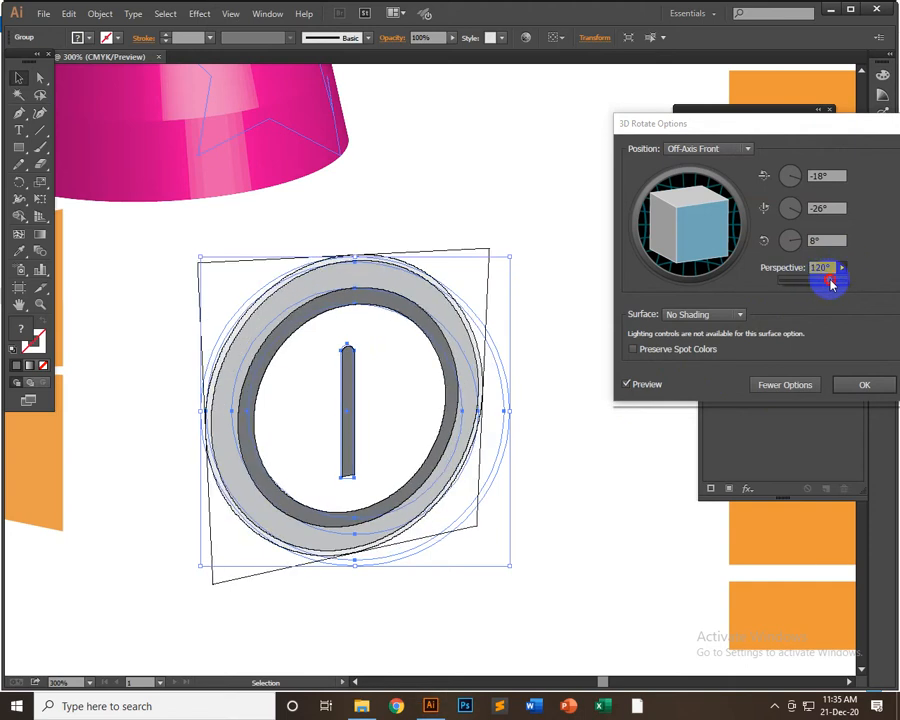
{"action": "left_click_drag", "start_coordinate": [831, 284], "coordinate": [834, 282]}
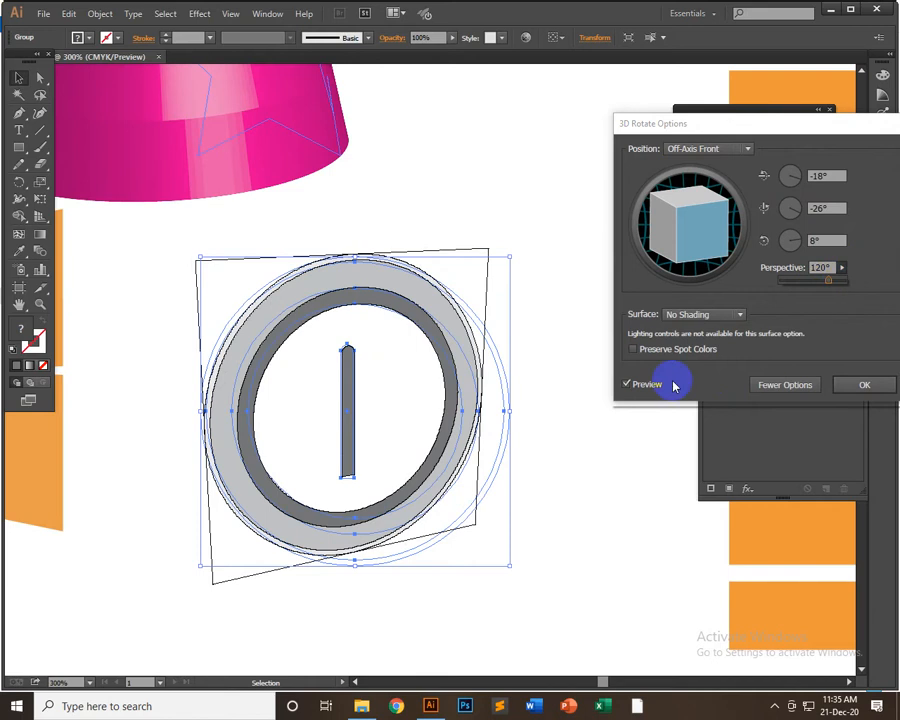
- Tilt the emblem to a custom 3D rotation of 43°, 16° and 0°, and apply the effect
{"action": "mouse_move", "coordinate": [669, 245]}
{"action": "left_mouse_down"}
{"action": "mouse_move", "coordinate": [675, 232]}
{"action": "mouse_move", "coordinate": [689, 241]}
{"action": "mouse_move", "coordinate": [683, 227]}
{"action": "mouse_move", "coordinate": [667, 234]}
{"action": "mouse_move", "coordinate": [679, 177]}
{"action": "mouse_move", "coordinate": [677, 201]}
{"action": "mouse_move", "coordinate": [679, 178]}
{"action": "mouse_move", "coordinate": [684, 195]}
{"action": "left_mouse_up"}
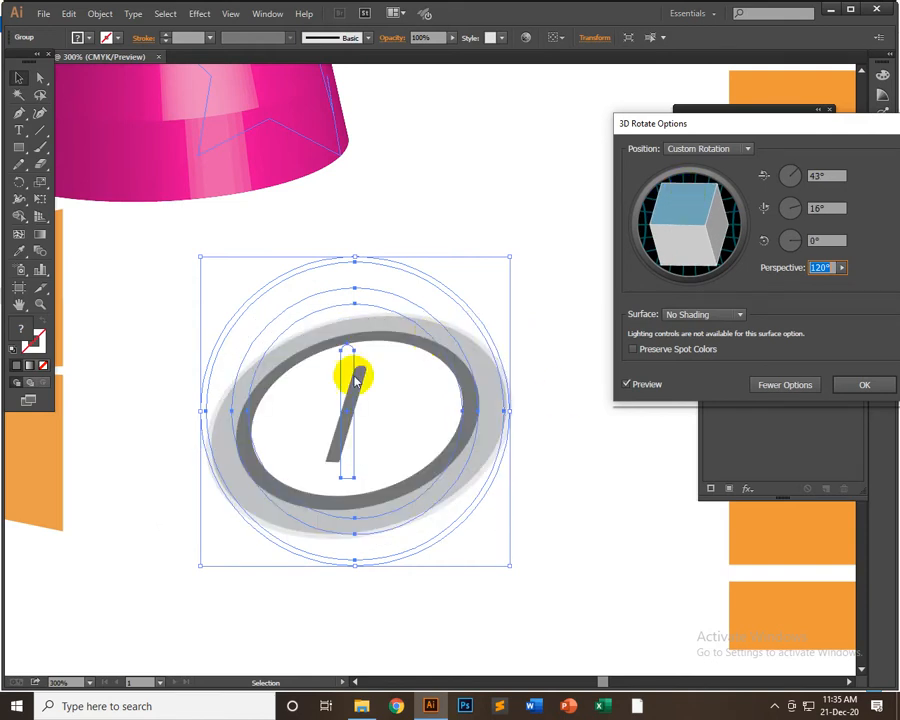
{"action": "left_click", "coordinate": [876, 381]}
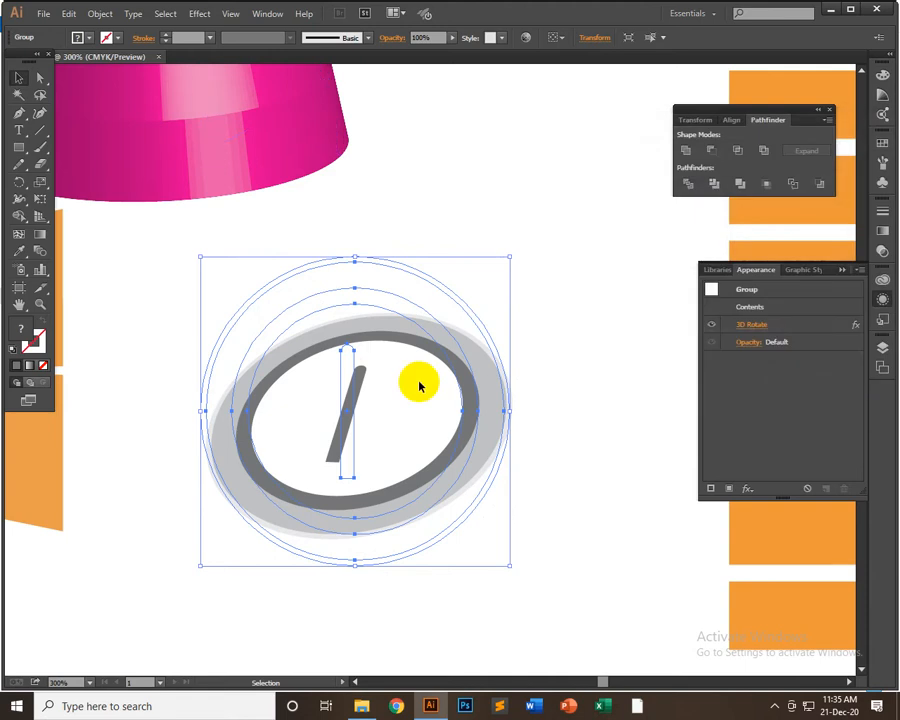
{"action": "left_click", "coordinate": [570, 350]}
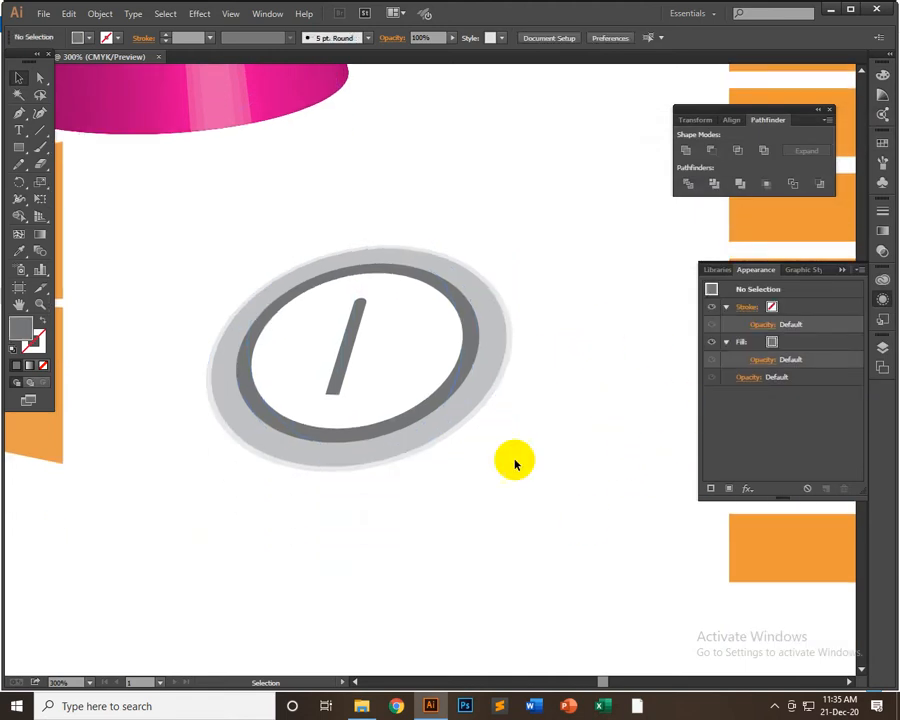
{"action": "scroll", "coordinate": [585, 437], "scroll_direction": "down", "scroll_amount": 2}
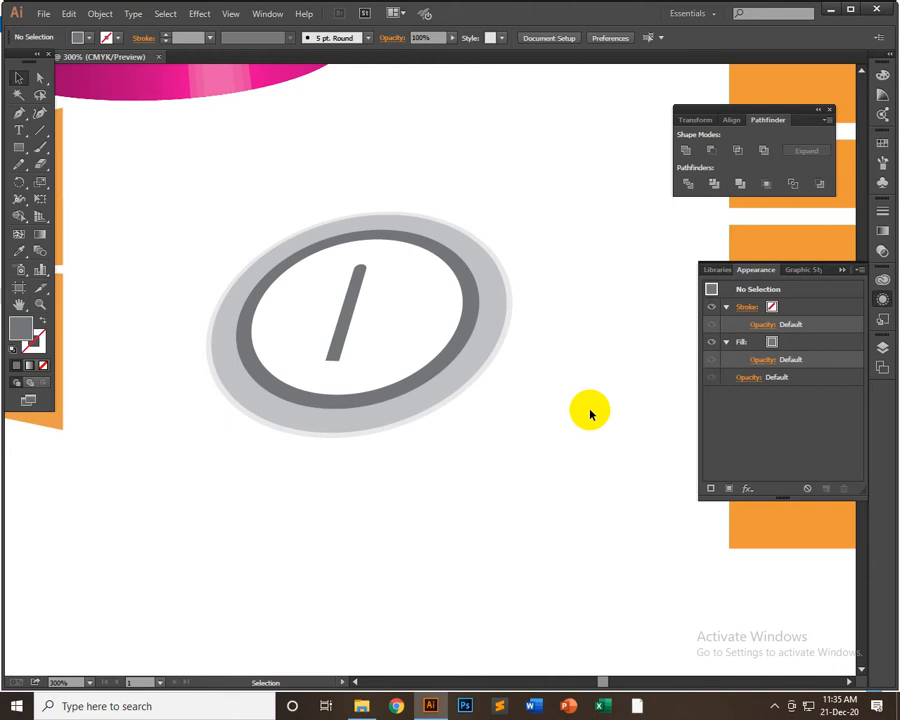
- Move the tilted emblem left, closer to the orange shapes on that side
{"action": "left_click", "coordinate": [683, 150]}
{"action": "left_click", "coordinate": [474, 285]}
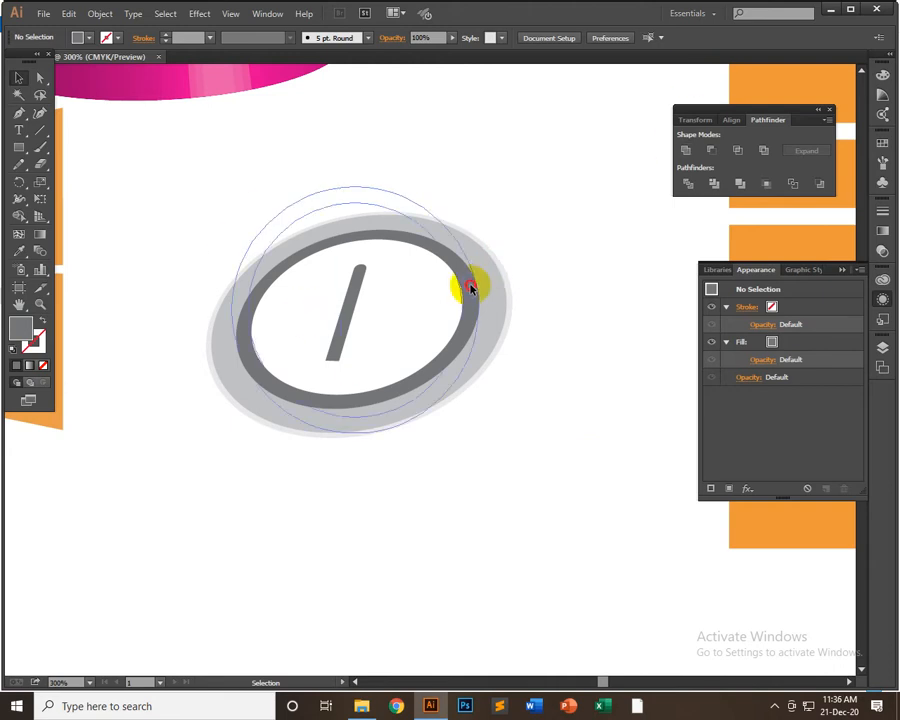
{"action": "left_click", "coordinate": [639, 307]}
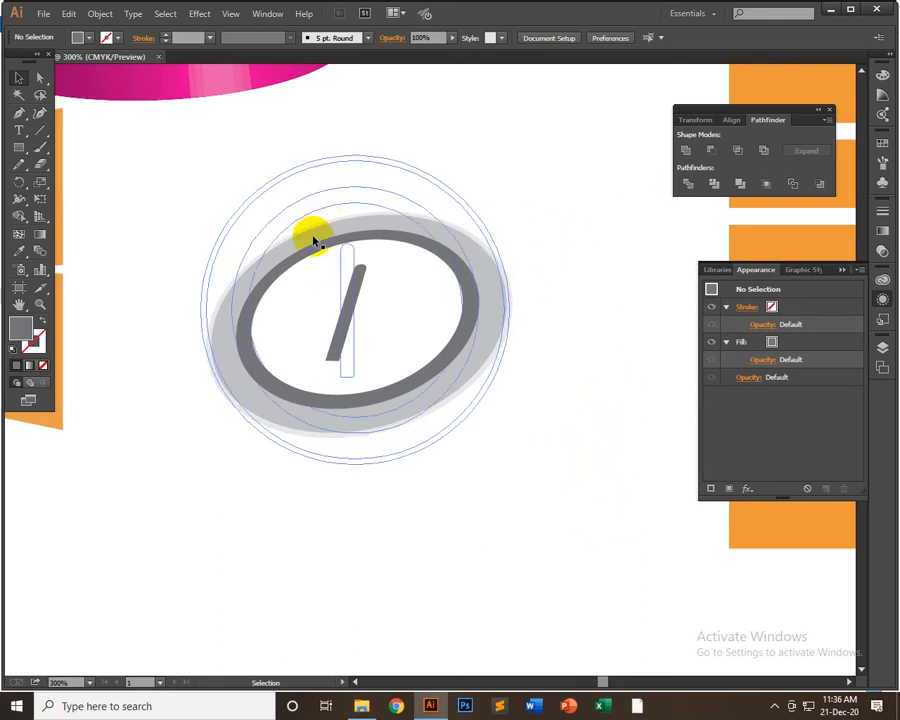
{"action": "left_click", "coordinate": [464, 368]}
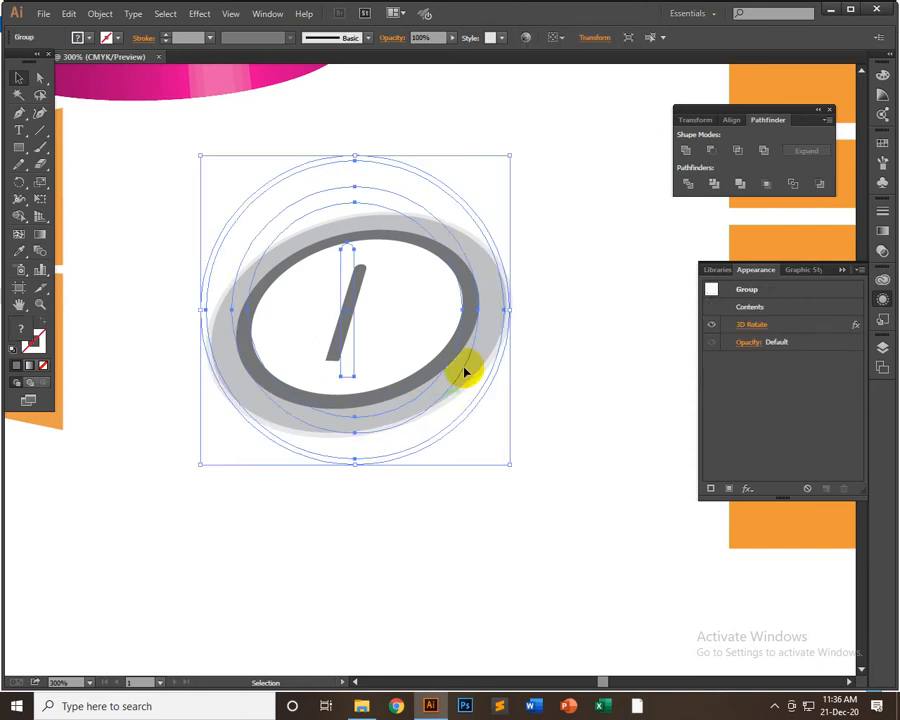
{"action": "left_click_drag", "start_coordinate": [464, 368], "coordinate": [370, 372]}
{"action": "left_click", "coordinate": [113, 40]}
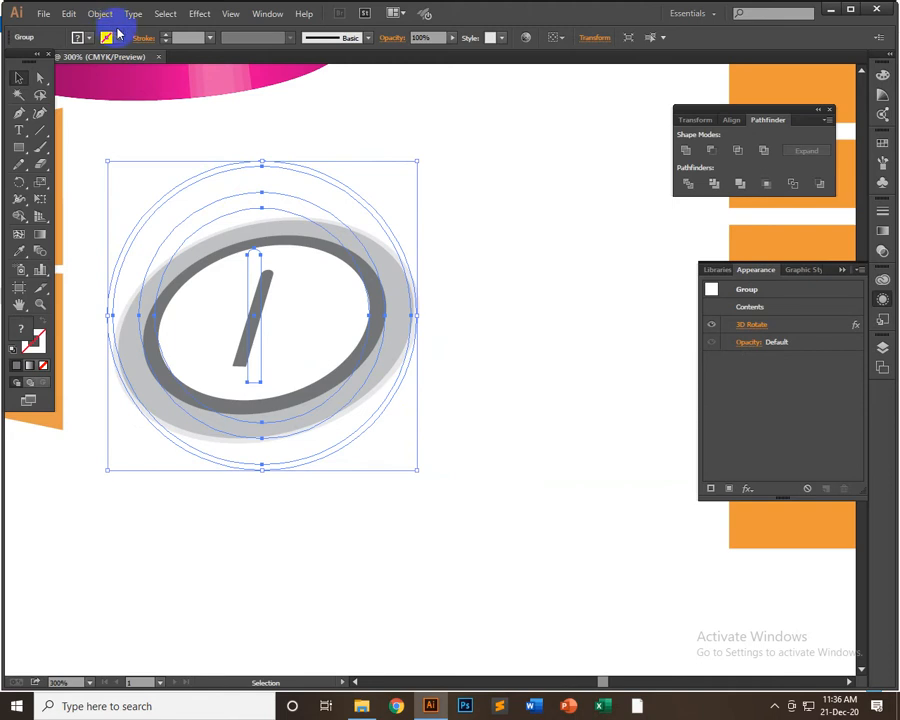
- Edit the emblem's 3D Rotate effect to a custom rotation of 28°, -12° and 10°, with preview on
{"action": "left_click", "coordinate": [752, 330]}
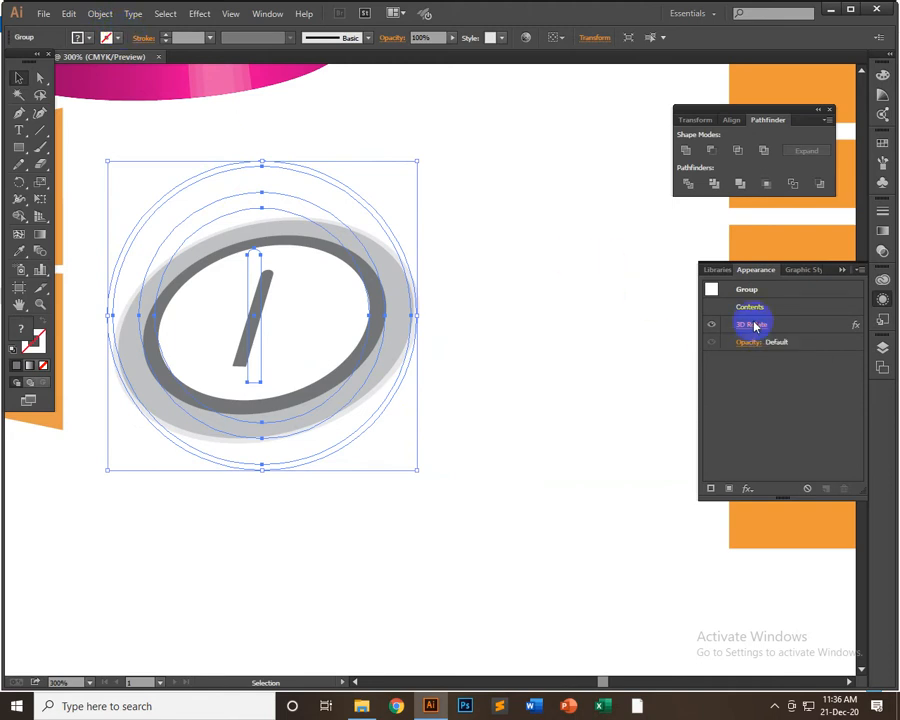
{"action": "left_click", "coordinate": [754, 326]}
{"action": "left_click", "coordinate": [643, 388]}
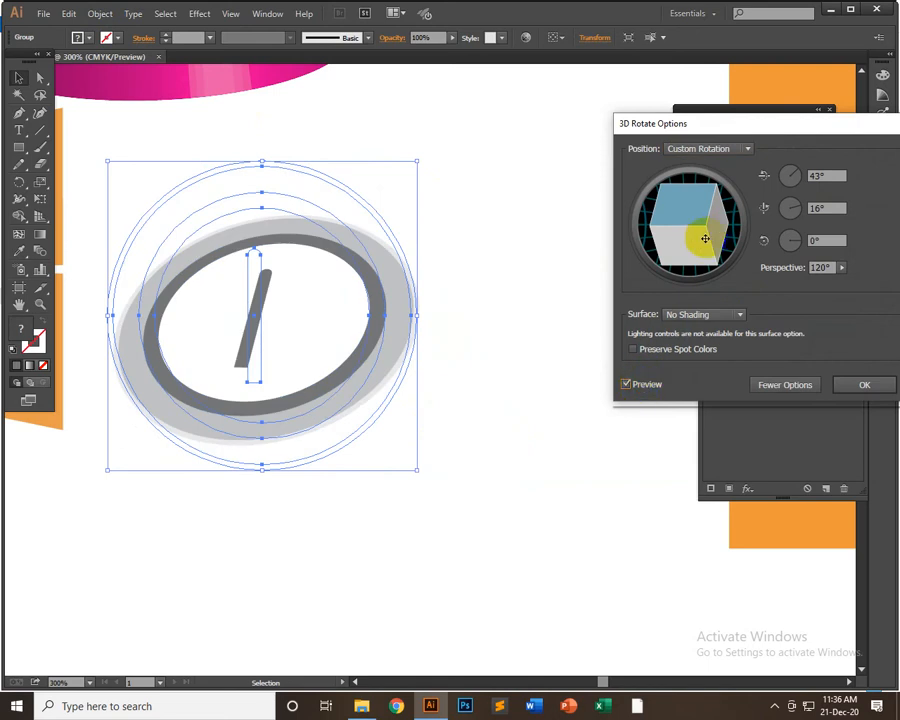
{"action": "left_click_drag", "start_coordinate": [688, 245], "coordinate": [729, 244]}
{"action": "mouse_move", "coordinate": [733, 243]}
{"action": "left_mouse_down"}
{"action": "mouse_move", "coordinate": [676, 243]}
{"action": "mouse_move", "coordinate": [677, 233]}
{"action": "mouse_move", "coordinate": [710, 251]}
{"action": "left_mouse_up"}
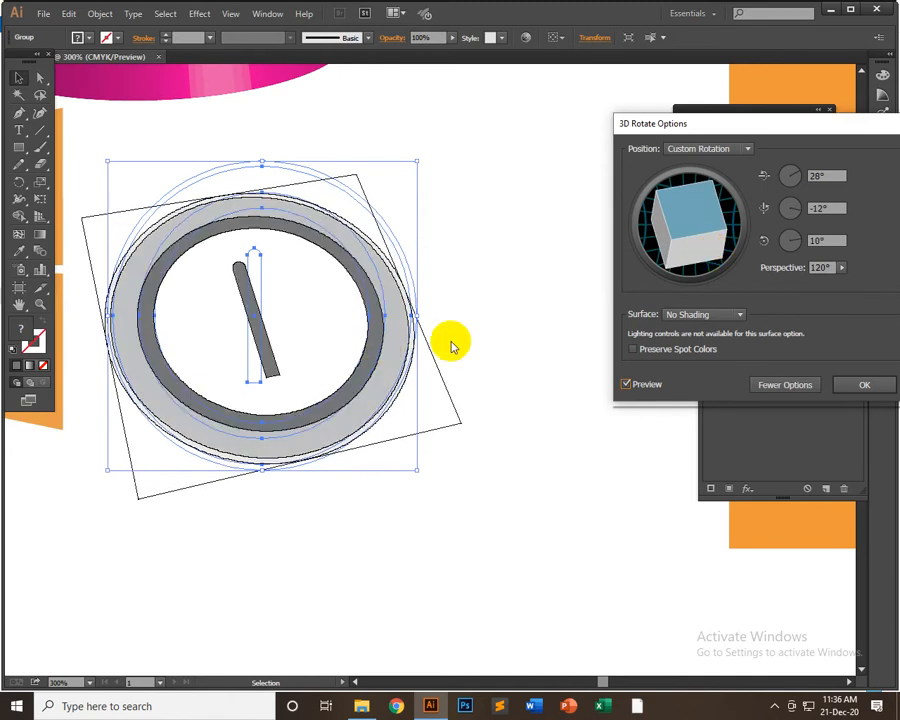
{"action": "left_click", "coordinate": [866, 386]}
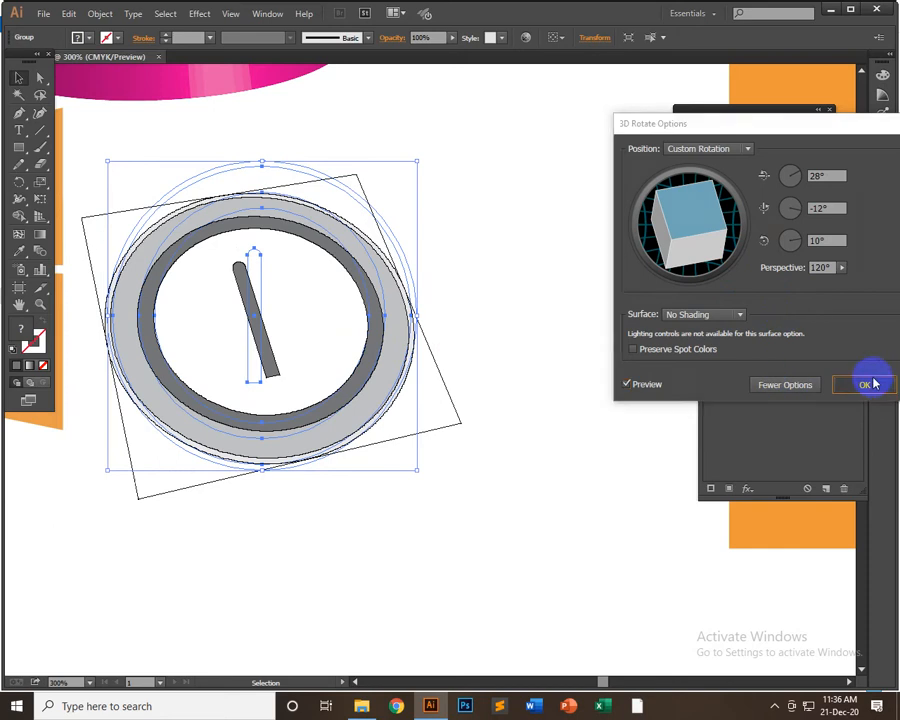
{"action": "left_click", "coordinate": [525, 296]}
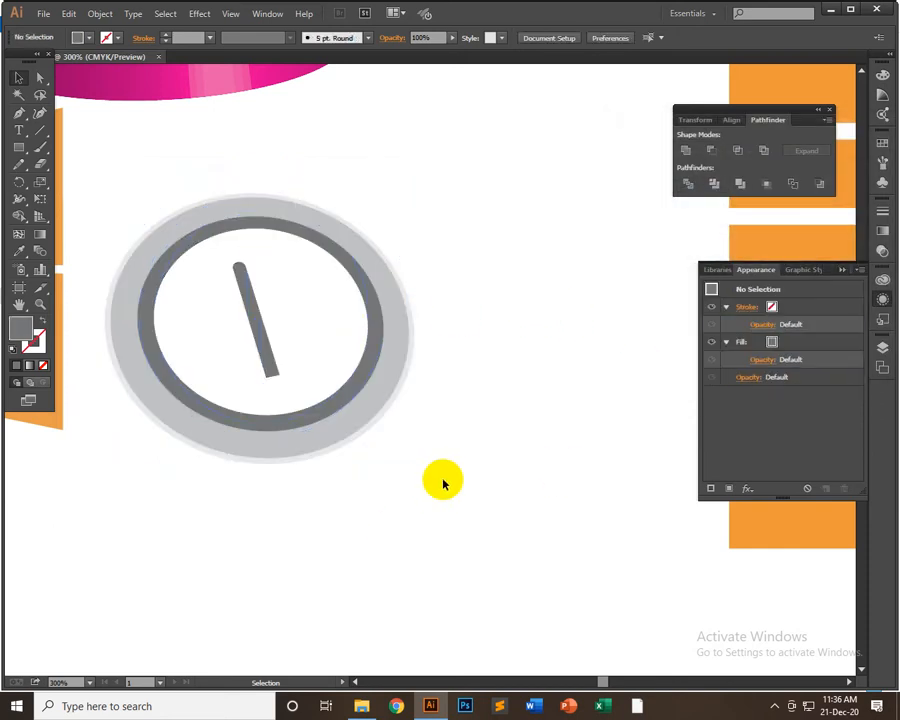
- Nudge the emblem slightly left and expand its appearance into editable paths
{"action": "left_click_drag", "start_coordinate": [379, 408], "coordinate": [371, 406]}
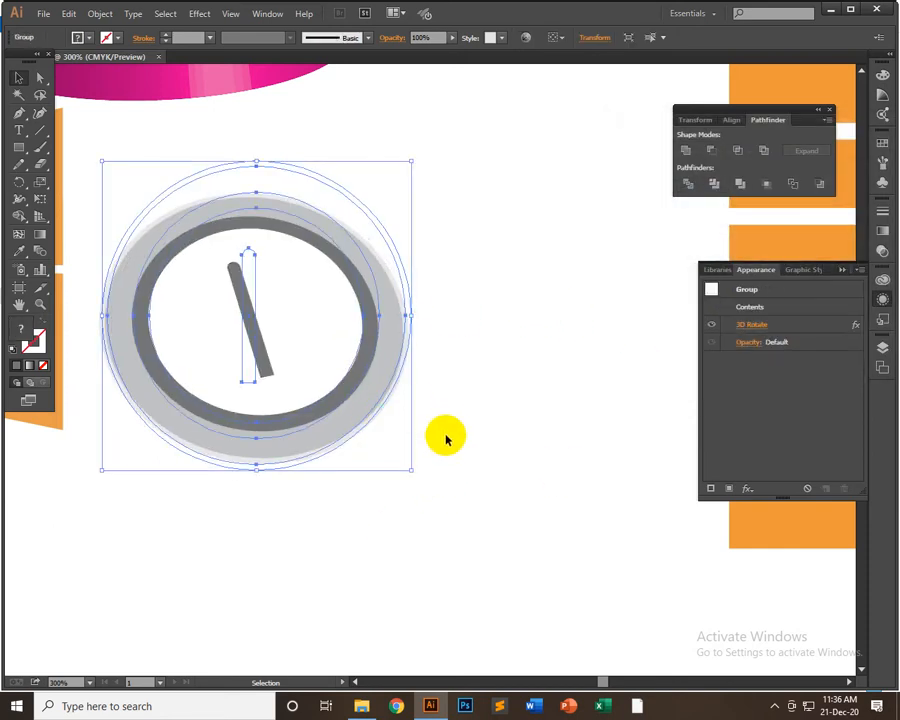
{"action": "left_click", "coordinate": [111, 18]}
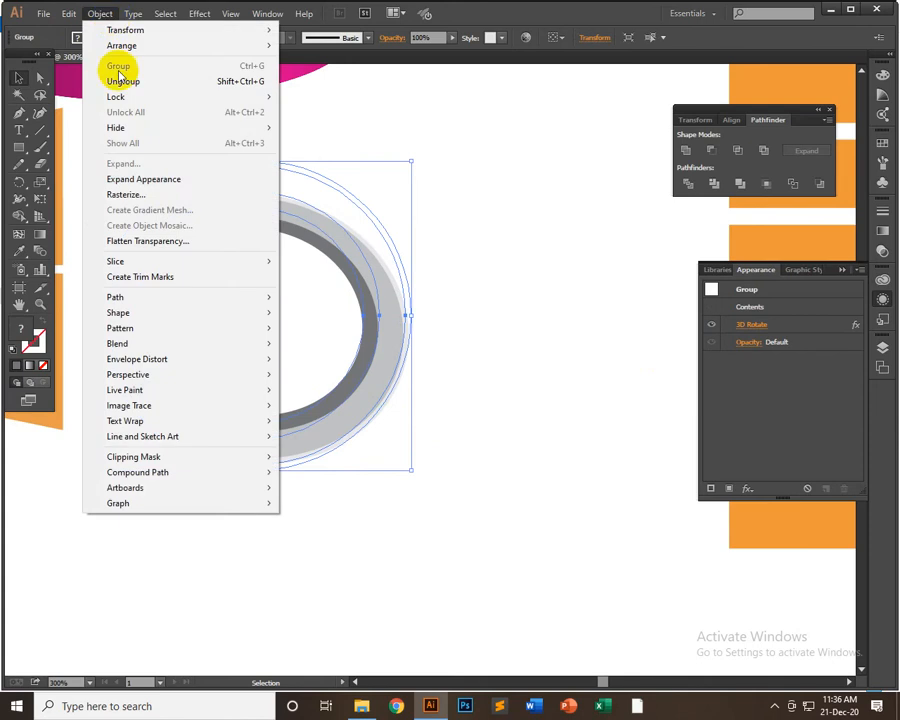
{"action": "left_click", "coordinate": [161, 181]}
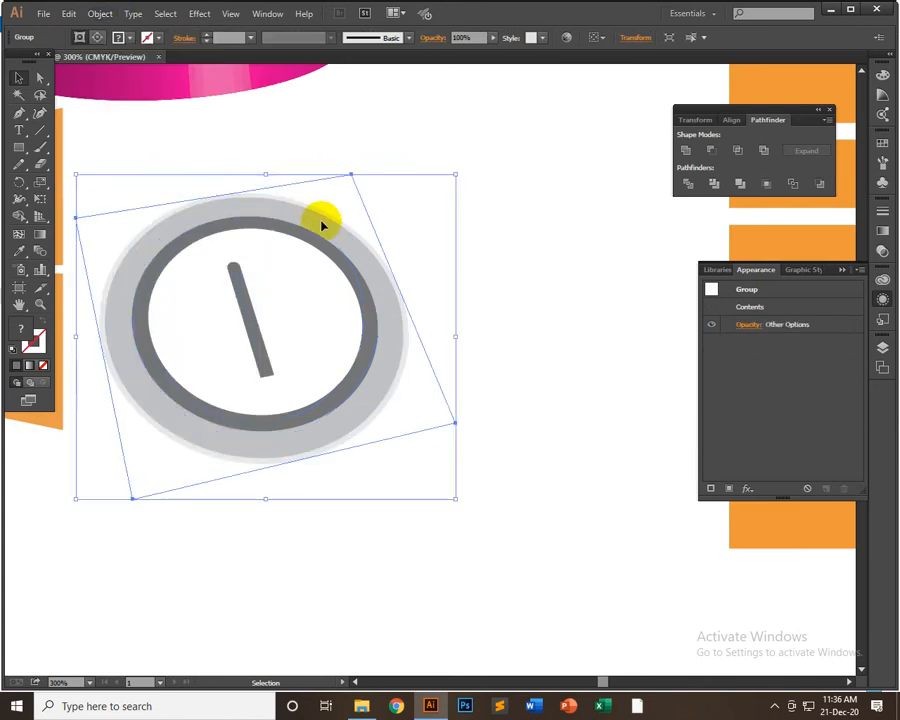
{"action": "left_click", "coordinate": [107, 14]}
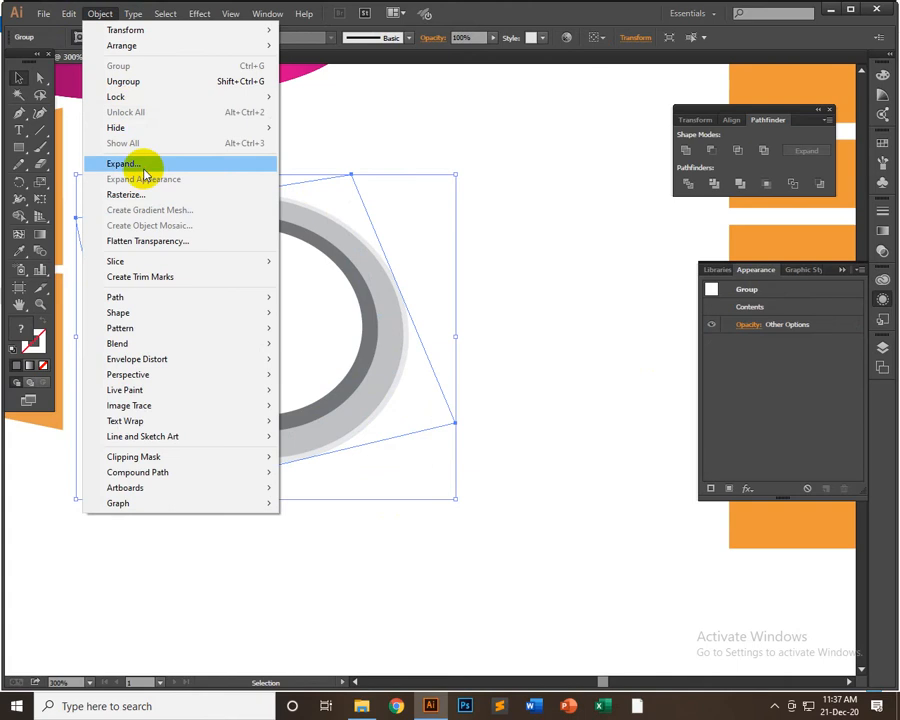
{"action": "left_click", "coordinate": [409, 264]}
- Ungroup the expanded emblem and release its clipping mask
{"action": "right_click", "coordinate": [378, 265]}
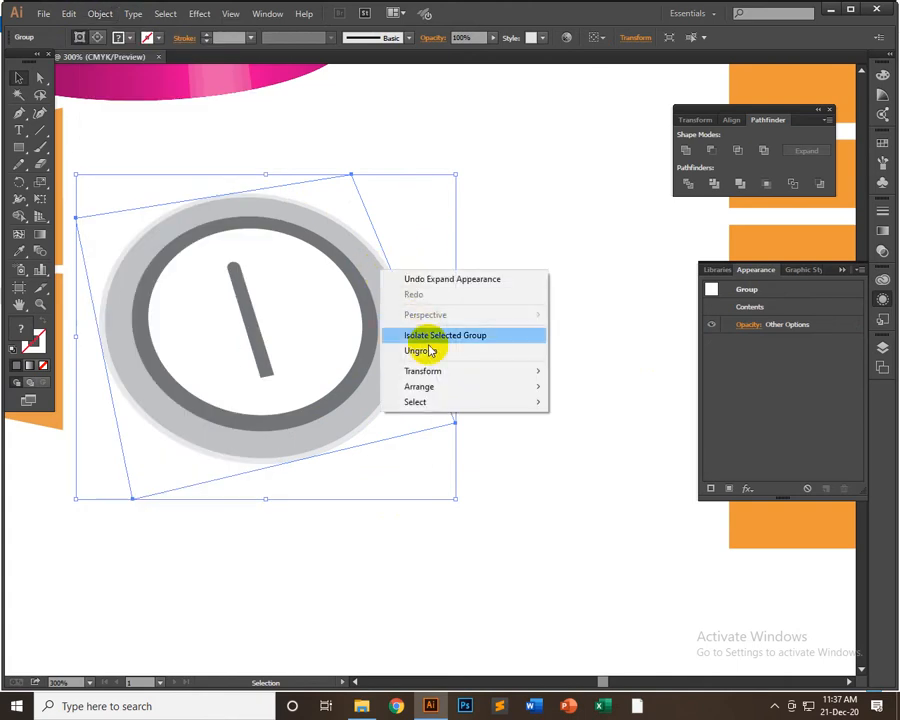
{"action": "left_click", "coordinate": [422, 348]}
{"action": "right_click", "coordinate": [381, 262]}
{"action": "left_click", "coordinate": [446, 346]}
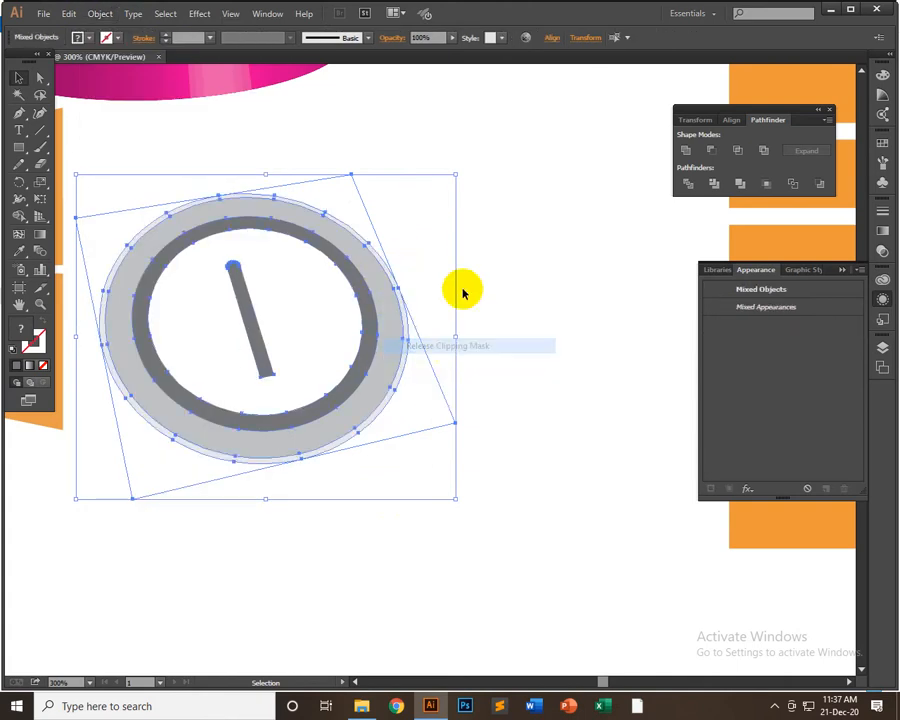
- Delete the unfilled four-sided clipping path left around the emblem
{"action": "mouse_move", "coordinate": [427, 372]}
{"action": "left_mouse_down"}
{"action": "mouse_move", "coordinate": [424, 427]}
{"action": "mouse_move", "coordinate": [436, 378]}
{"action": "left_mouse_up"}
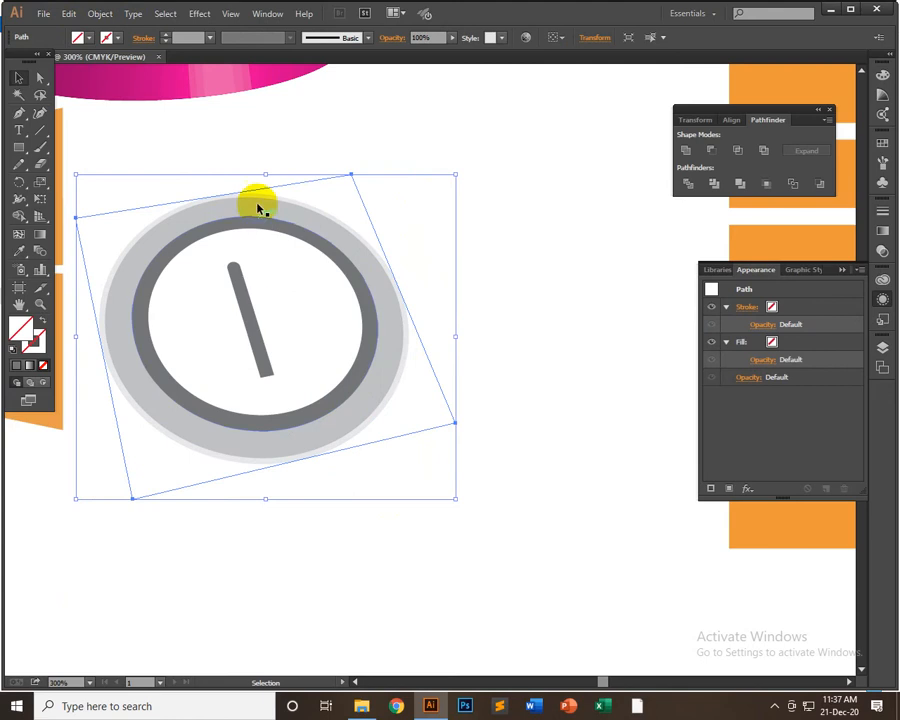
{"action": "left_click", "coordinate": [253, 278]}
{"action": "left_click", "coordinate": [329, 230]}
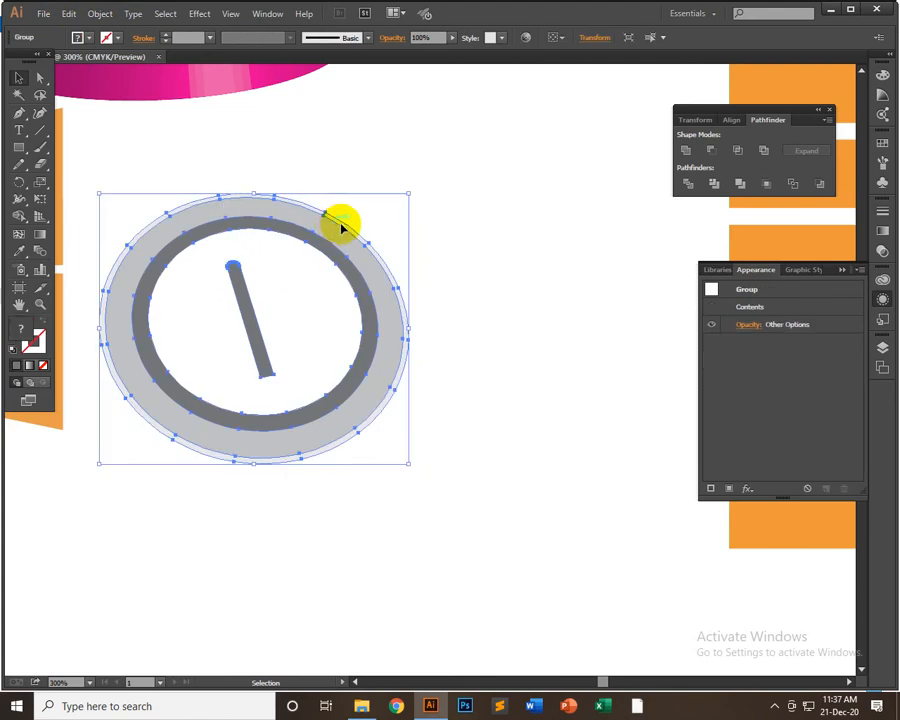
{"action": "left_click", "coordinate": [502, 245]}
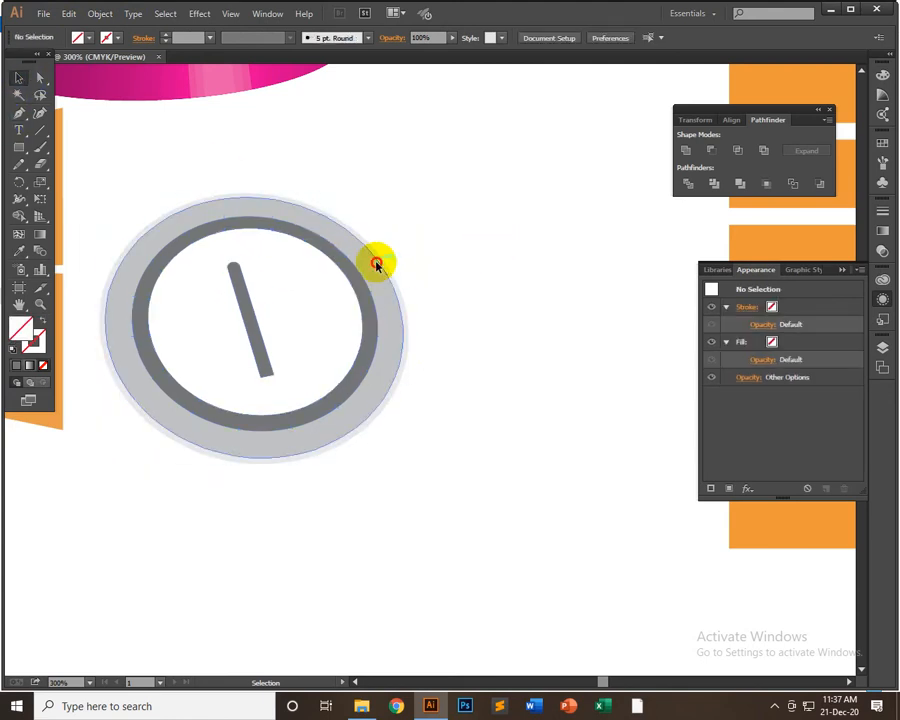
- Examine the anchor points and grouping of the expanded emblem's rings and bar
{"action": "left_click", "coordinate": [374, 261]}
{"action": "left_click", "coordinate": [40, 78]}
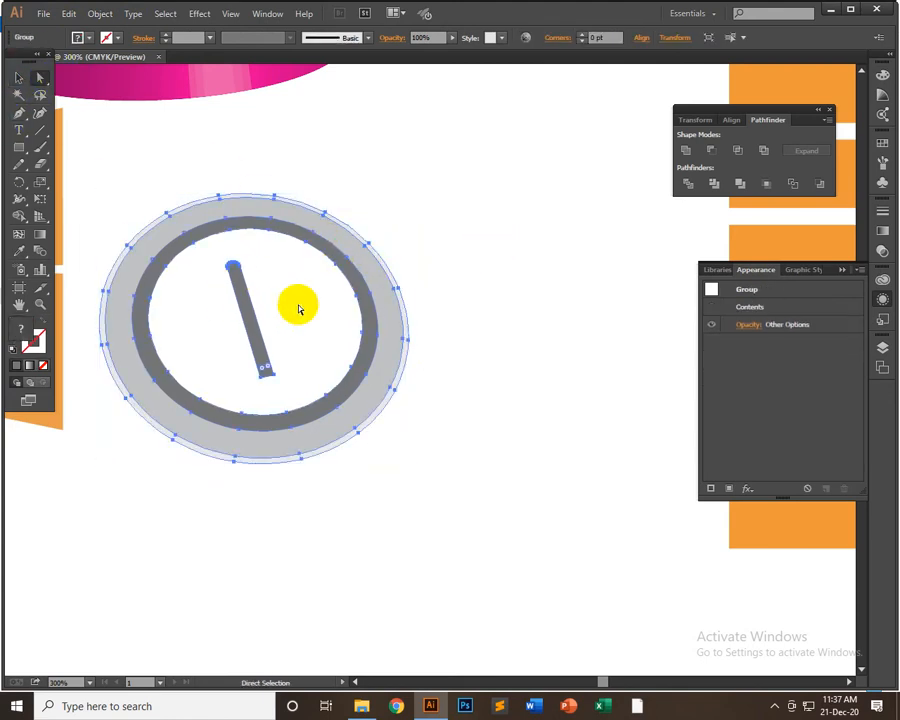
{"action": "left_click", "coordinate": [281, 386]}
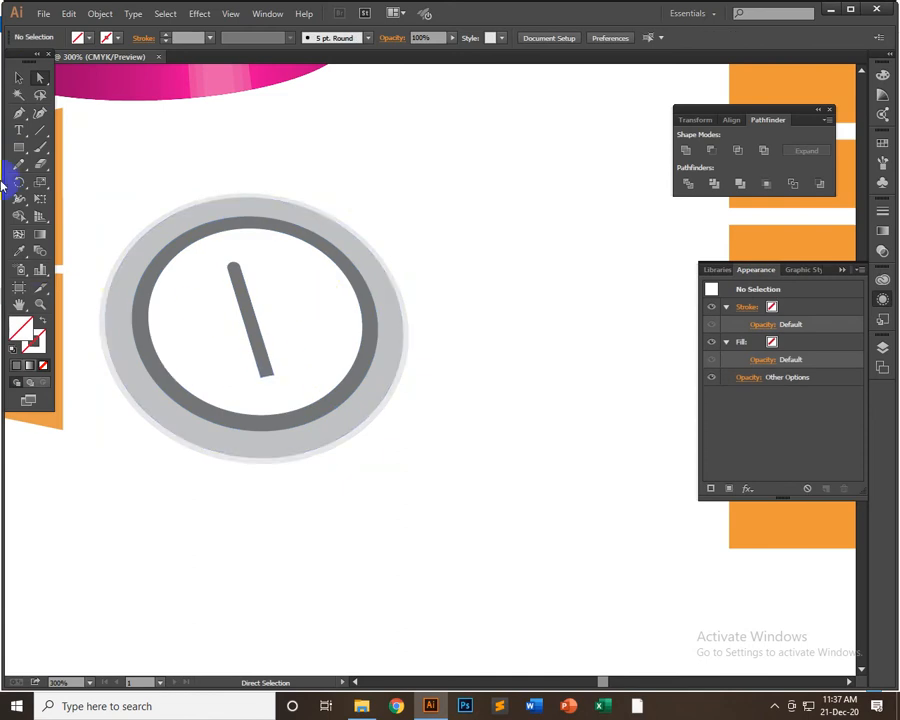
{"action": "left_click", "coordinate": [18, 78]}
{"action": "left_click", "coordinate": [161, 411]}
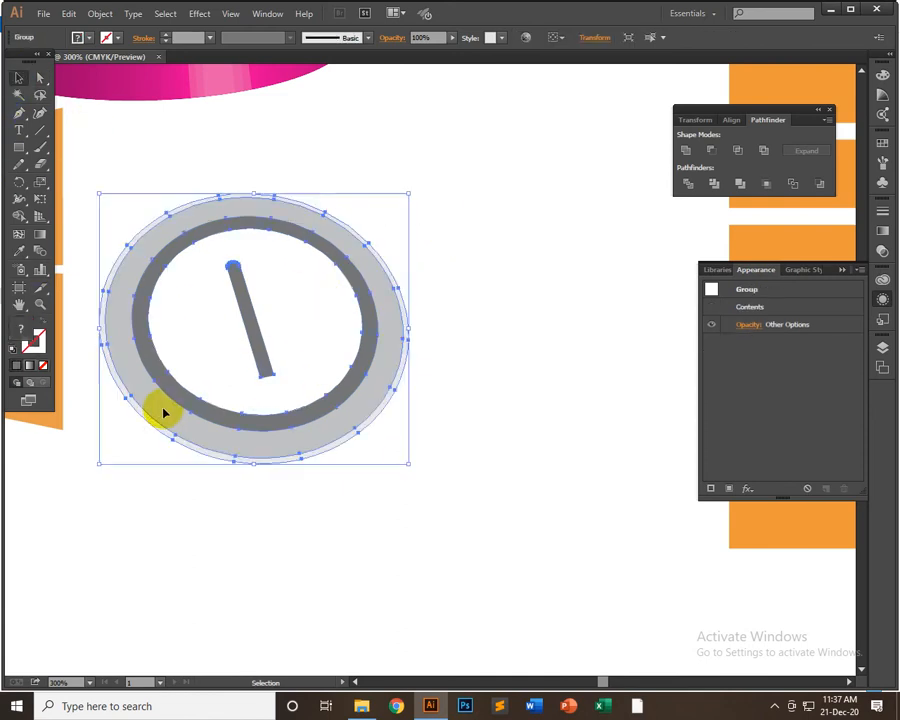
{"action": "left_click", "coordinate": [534, 300]}
{"action": "left_click_drag", "start_coordinate": [462, 202], "coordinate": [88, 462]}
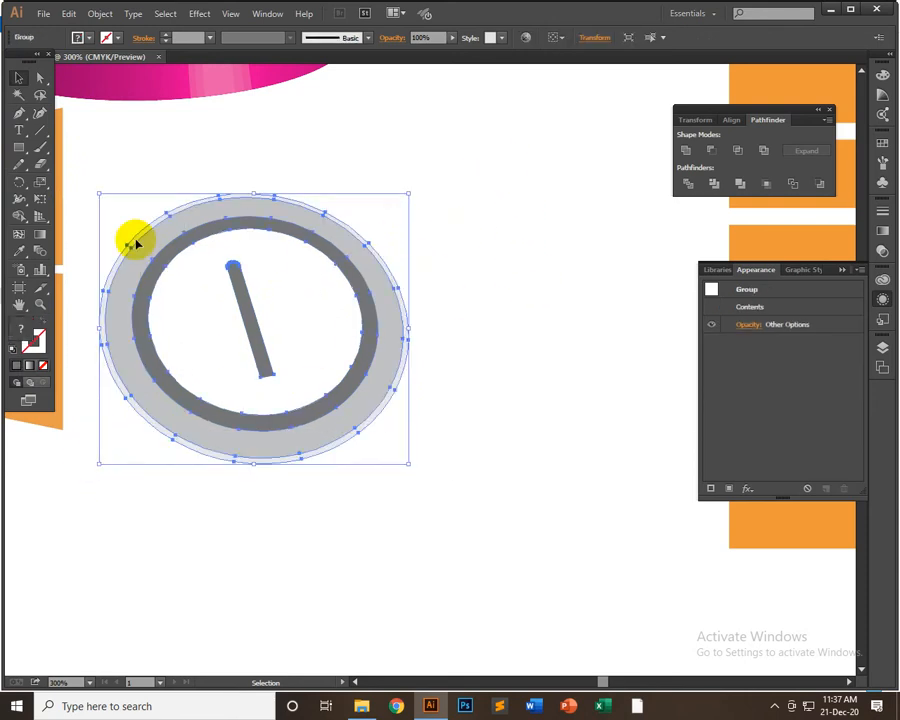
{"action": "left_click", "coordinate": [480, 240]}
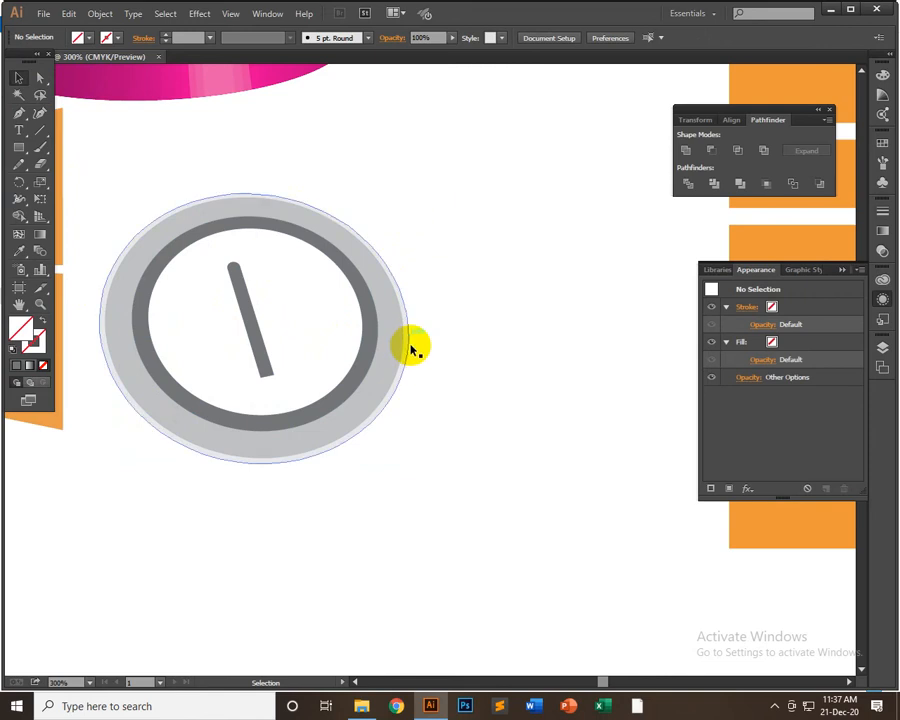
- Move the gray ring emblem up beside the pink revolved cup and deselect it
{"action": "scroll", "coordinate": [428, 356], "scroll_direction": "up", "scroll_amount": 3}
{"action": "scroll", "coordinate": [430, 343], "scroll_direction": "down", "scroll_amount": 1}
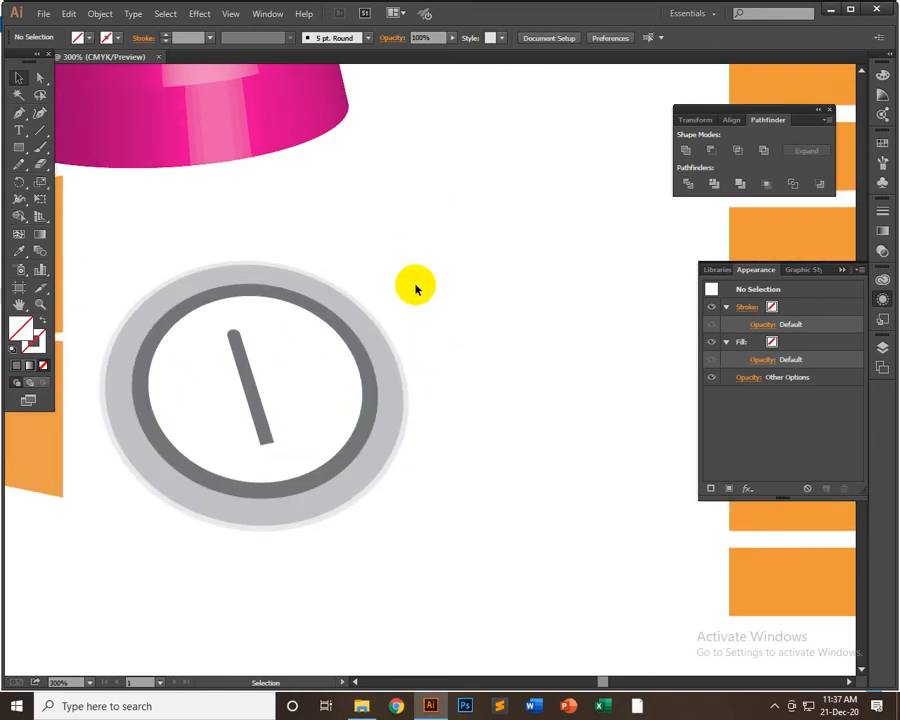
{"action": "key", "text": "ctrl+minus"}
{"action": "key", "text": "ctrl+minus"}
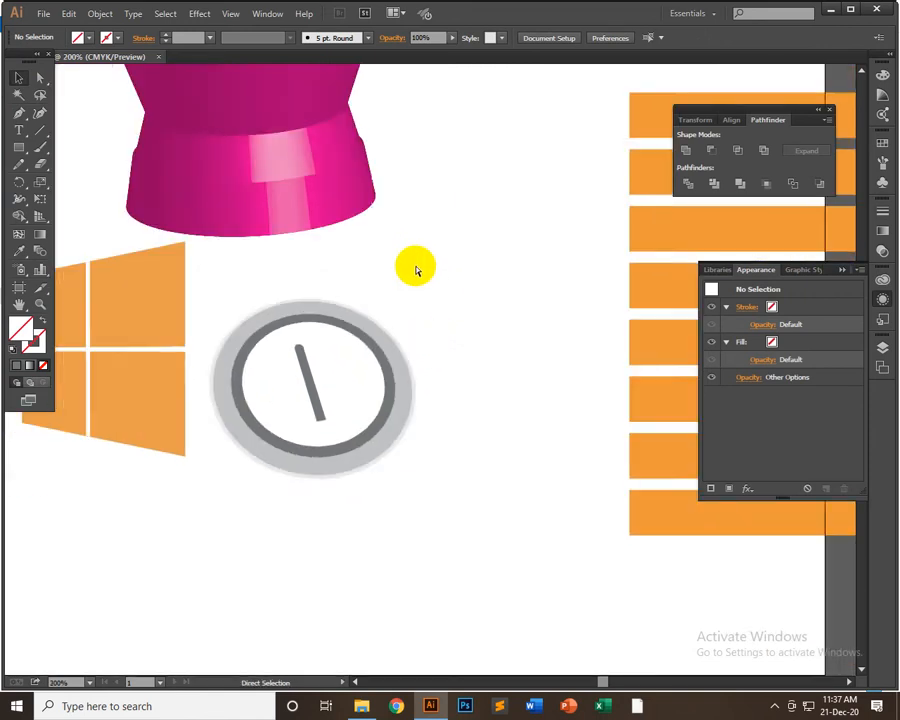
{"action": "scroll", "coordinate": [484, 403], "scroll_direction": "up", "scroll_amount": 7}
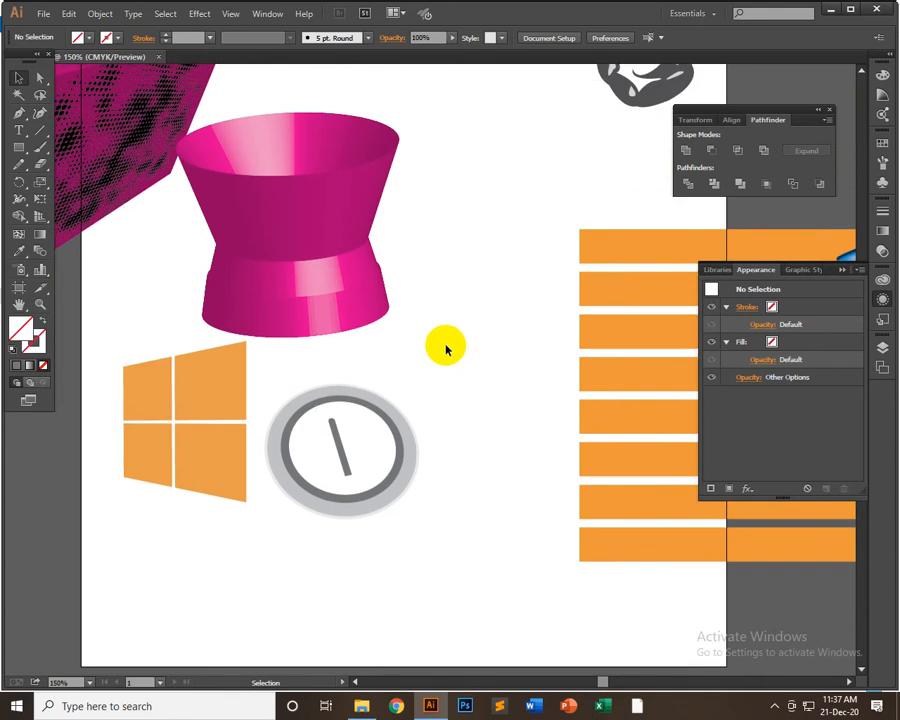
{"action": "scroll", "coordinate": [518, 394], "scroll_direction": "up", "scroll_amount": 1}
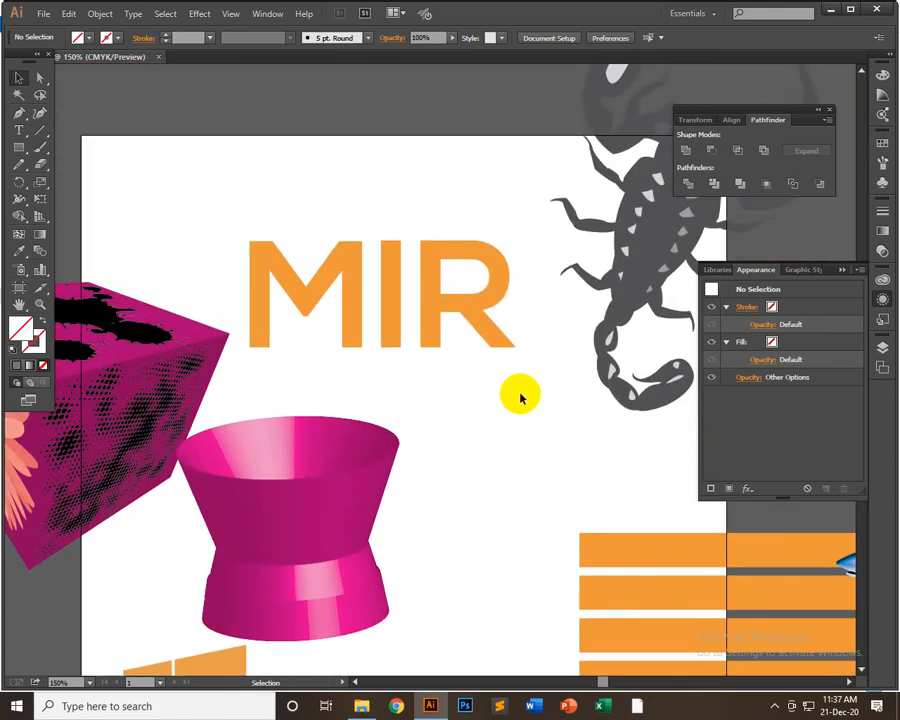
{"action": "left_click_drag", "start_coordinate": [566, 454], "coordinate": [564, 198]}
{"action": "scroll", "coordinate": [524, 398], "scroll_direction": "down", "scroll_amount": 2}
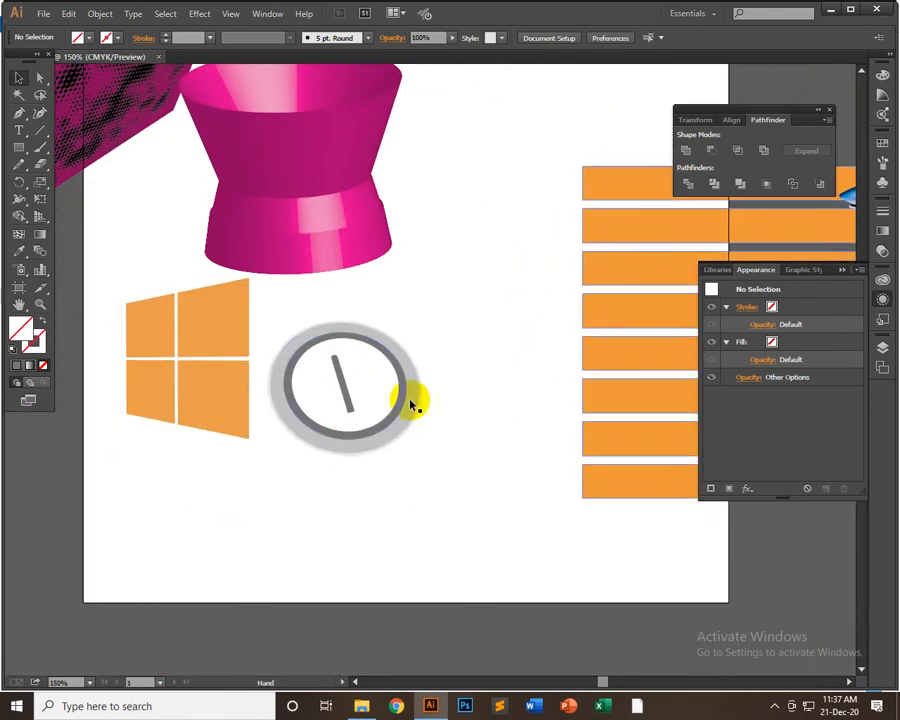
{"action": "left_click", "coordinate": [344, 436]}
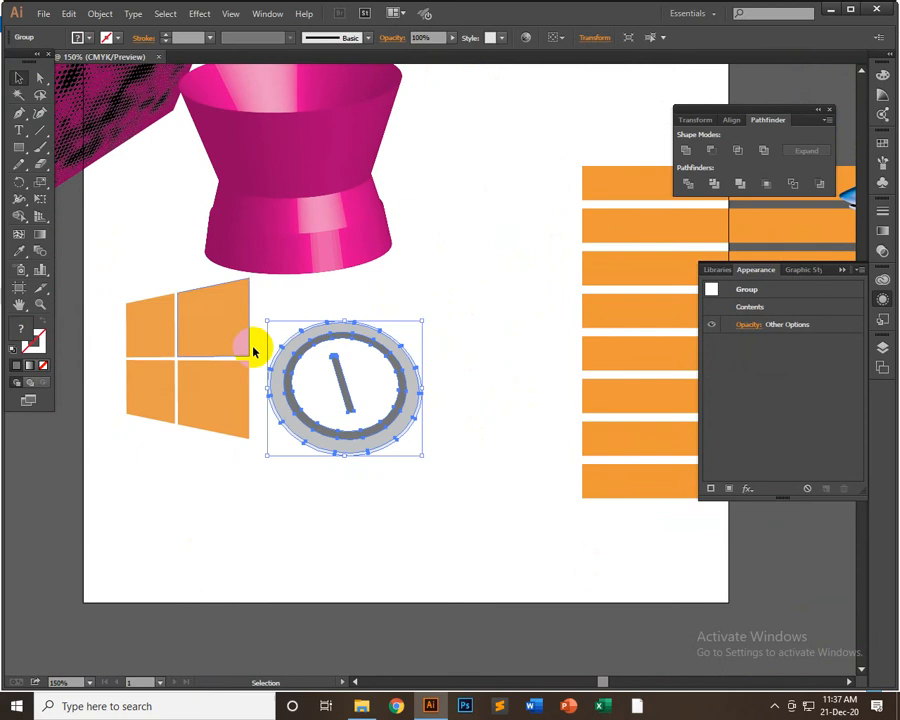
{"action": "left_click_drag", "start_coordinate": [371, 421], "coordinate": [514, 163]}
{"action": "left_click", "coordinate": [455, 340]}
{"action": "scroll", "coordinate": [418, 436], "scroll_direction": "up", "scroll_amount": 1}
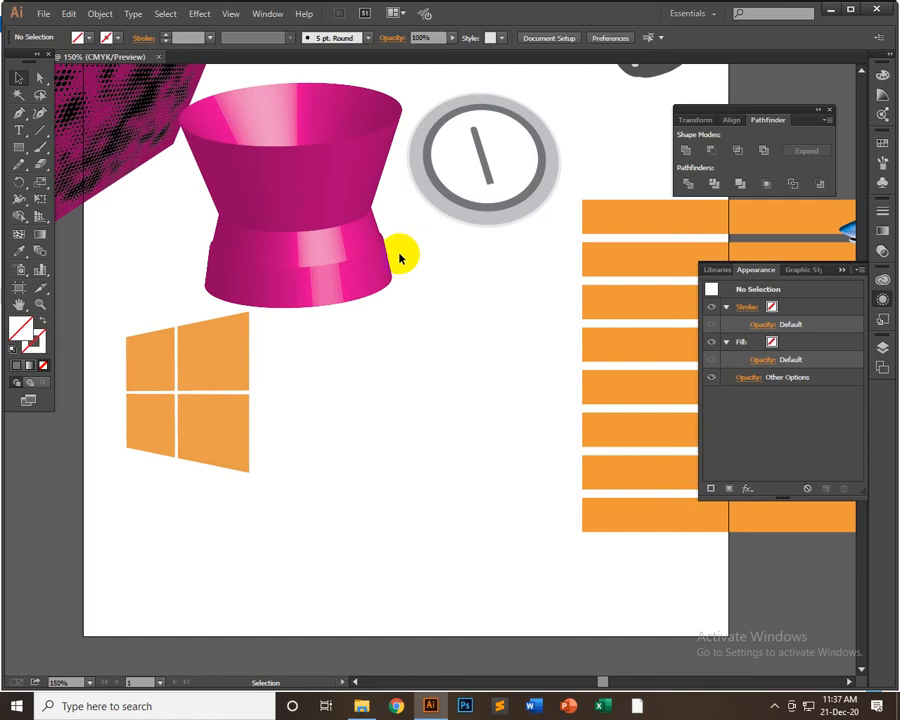
{"action": "left_click", "coordinate": [200, 13]}
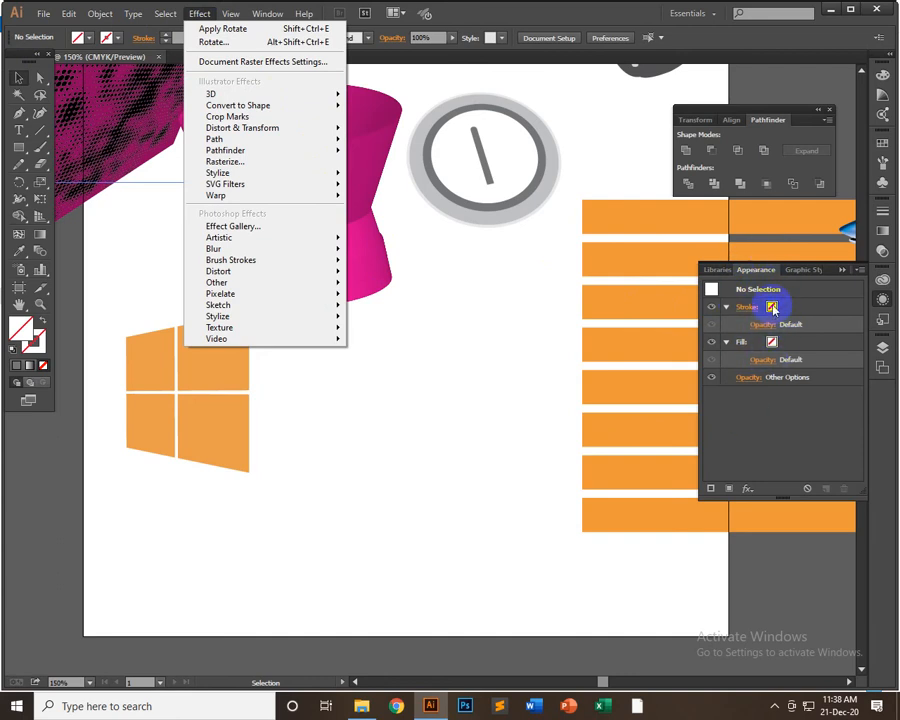
{"action": "left_click", "coordinate": [747, 489]}
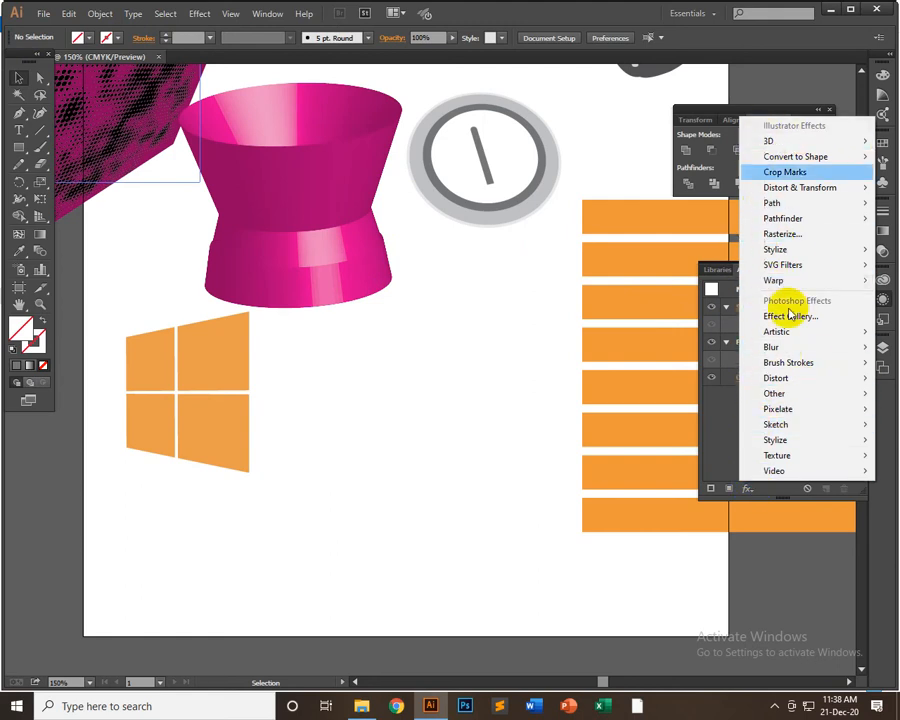
{"action": "left_click", "coordinate": [708, 415]}
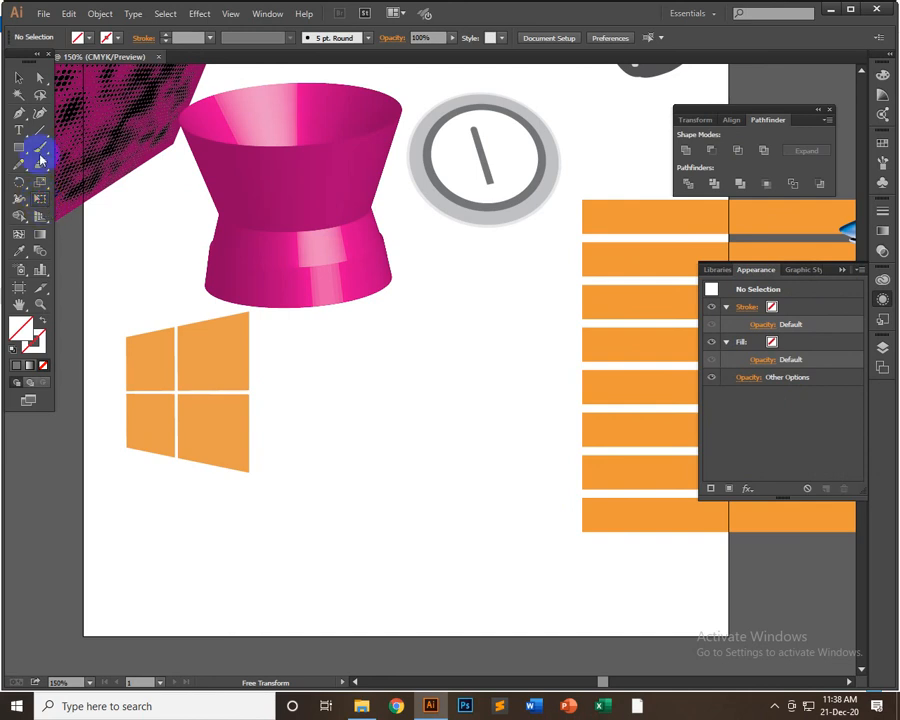
{"action": "left_click", "coordinate": [18, 77]}
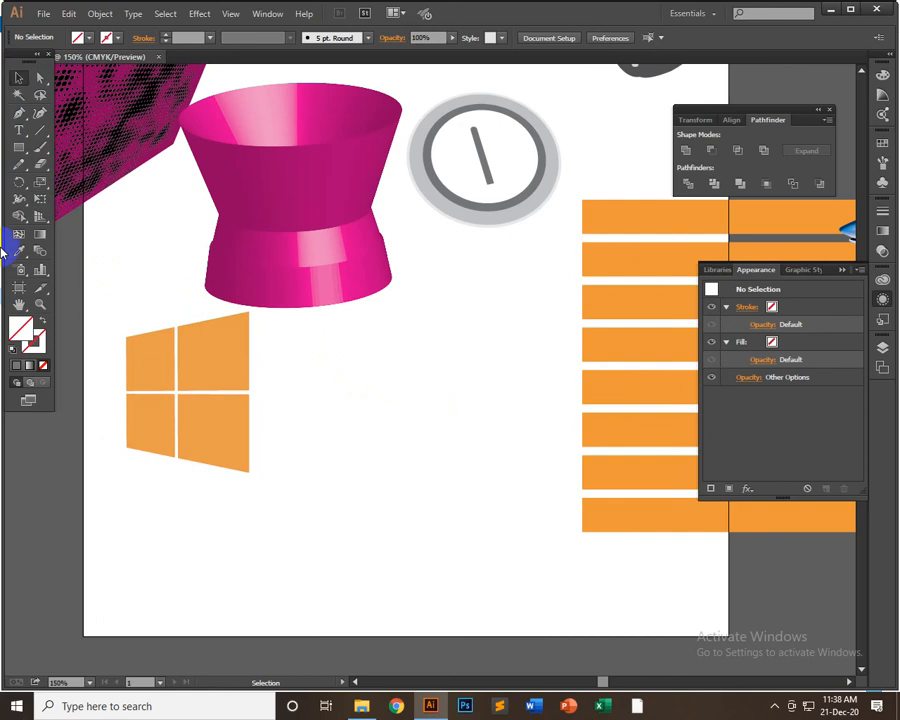
- Draw a rectangle in the empty area beside the window logo and fill it with orange sampled from the stacked bars
{"action": "left_click", "coordinate": [18, 147]}
{"action": "left_click_drag", "start_coordinate": [324, 358], "coordinate": [471, 456]}
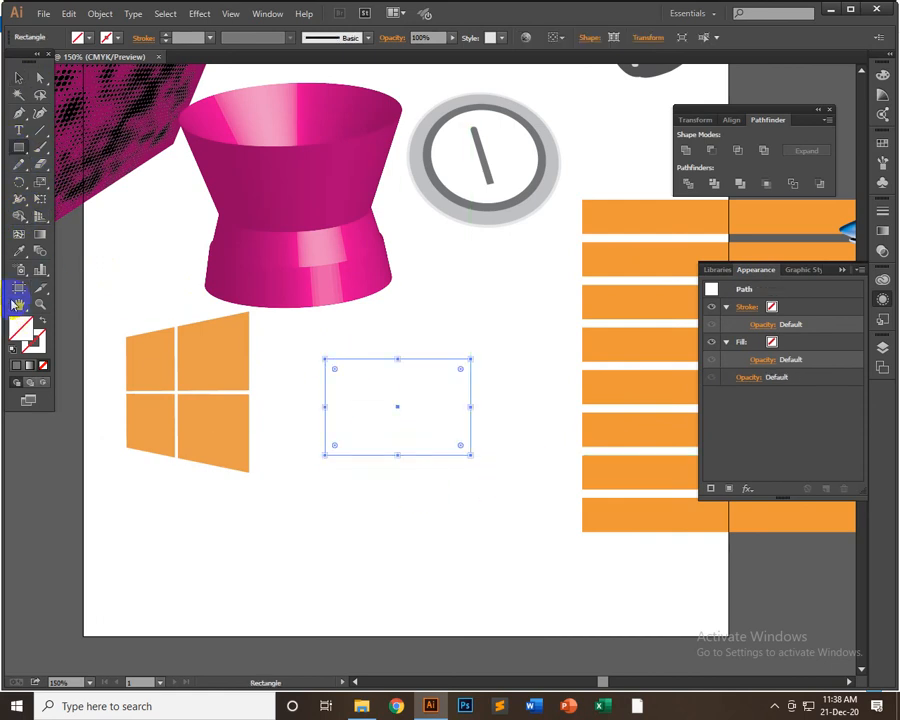
{"action": "left_click", "coordinate": [18, 252]}
{"action": "left_click", "coordinate": [674, 505]}
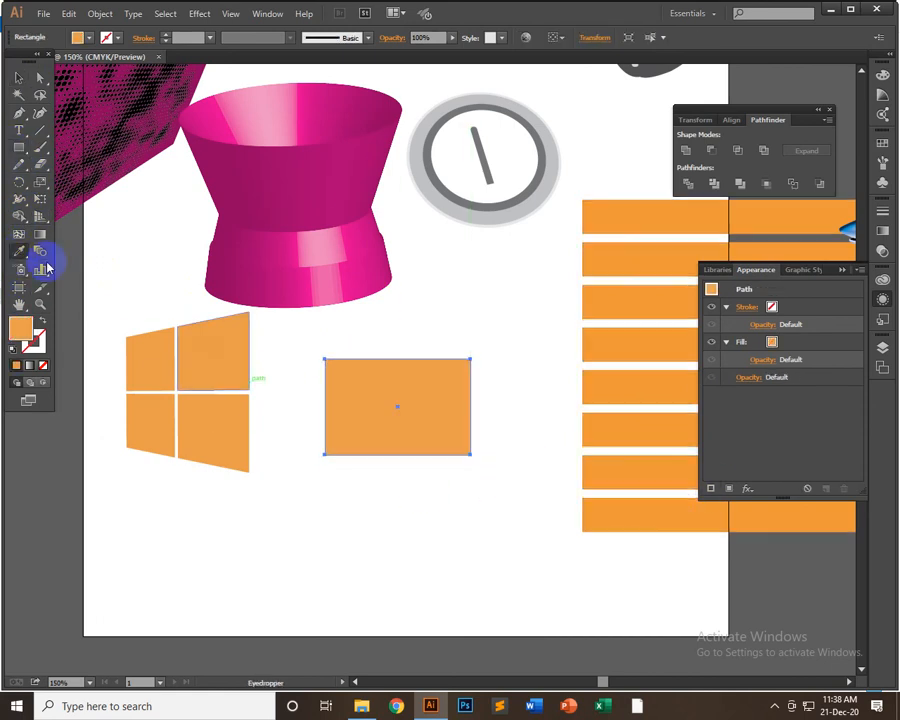
- Dock the floating tool set and free-distort the orange rectangle by pulling its upper-right corner up and outward
{"action": "left_click", "coordinate": [40, 198]}
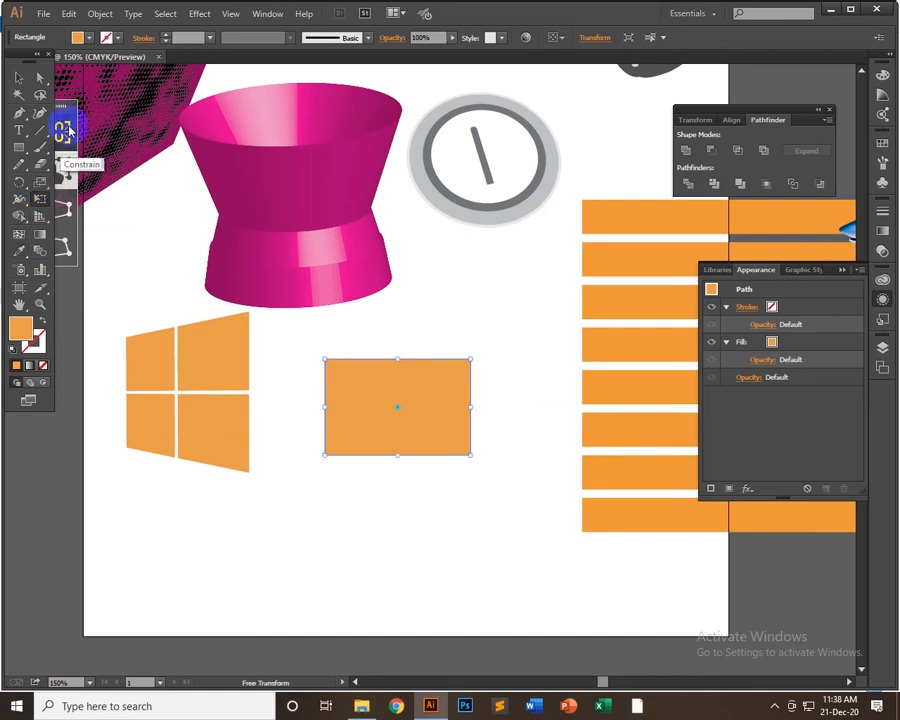
{"action": "left_click_drag", "start_coordinate": [24, 58], "coordinate": [16, 275]}
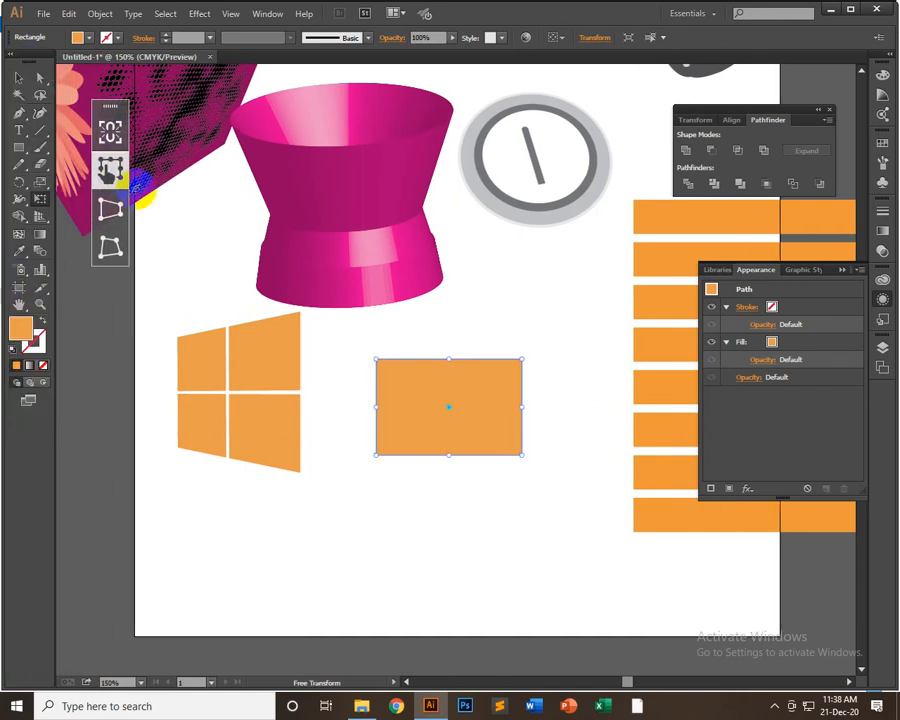
{"action": "left_click", "coordinate": [112, 249]}
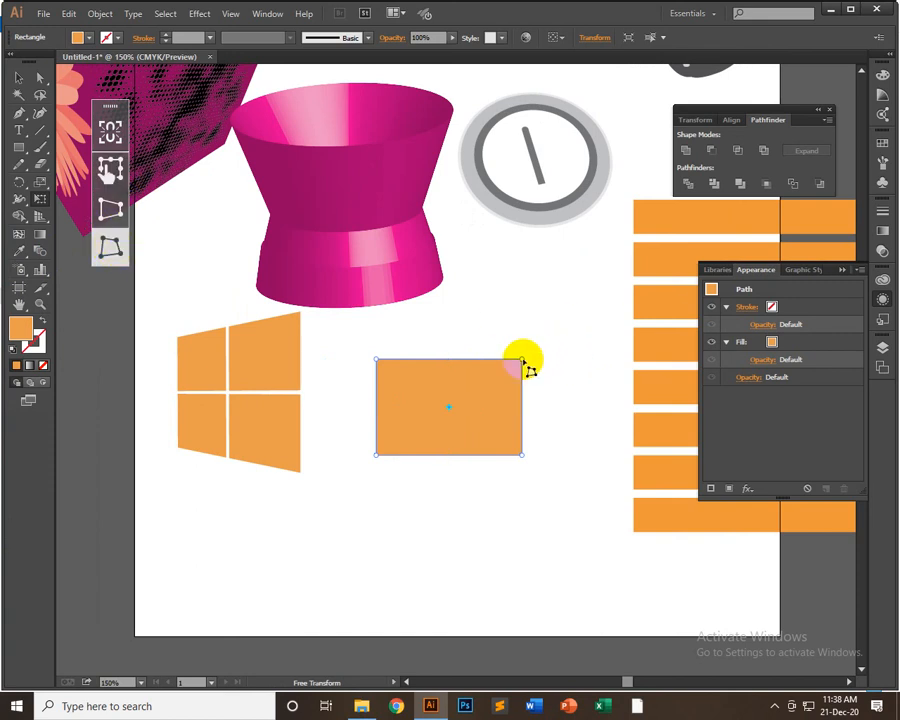
{"action": "left_click_drag", "start_coordinate": [521, 359], "coordinate": [548, 334]}
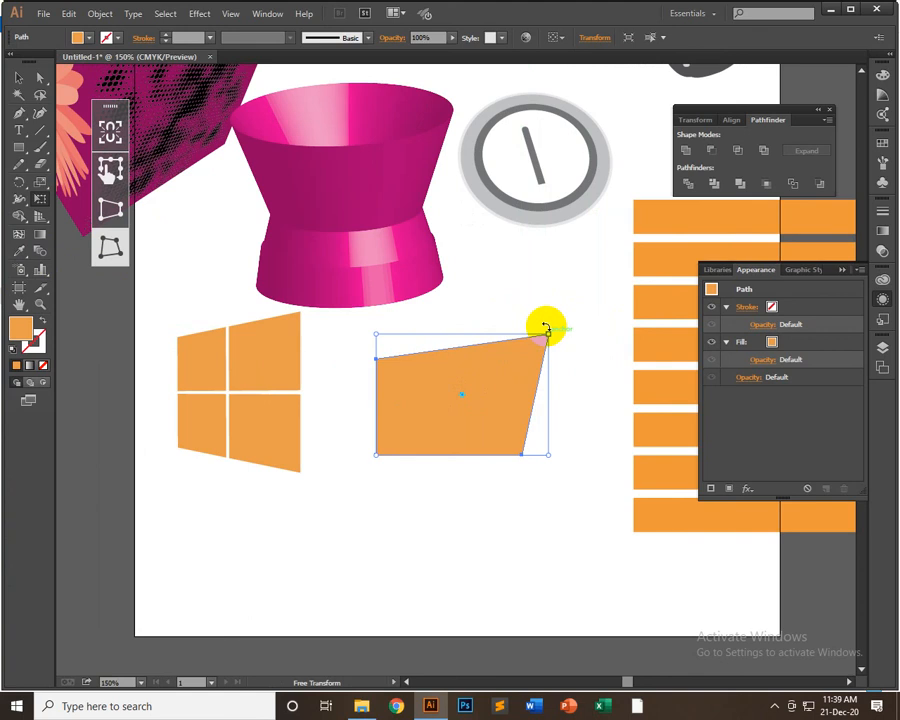
{"action": "left_click", "coordinate": [112, 133]}
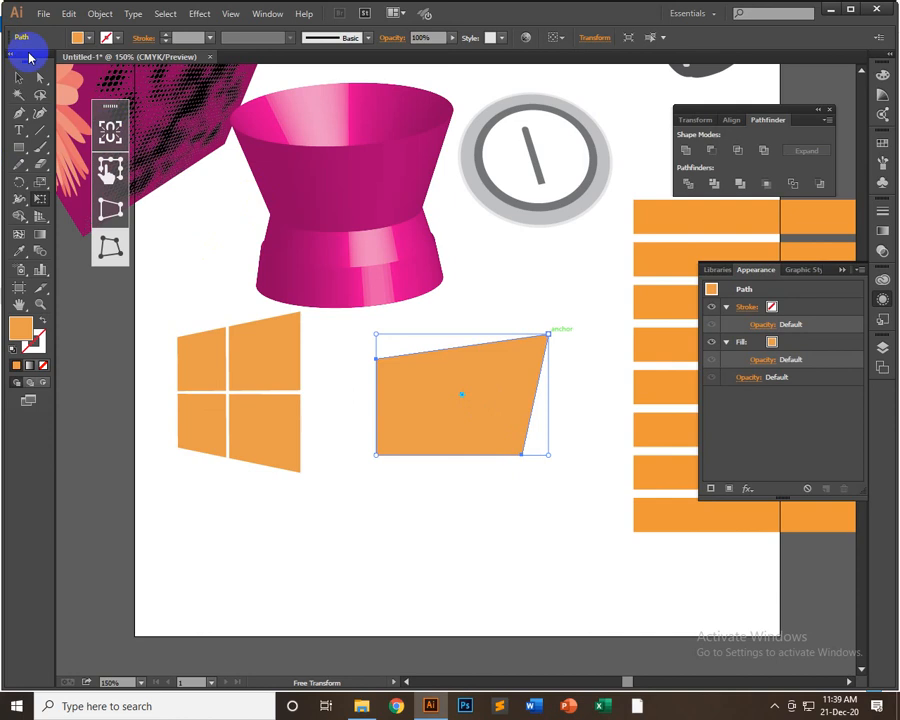
- Shift the distorted orange shape slightly down and delete it
{"action": "left_click", "coordinate": [16, 79]}
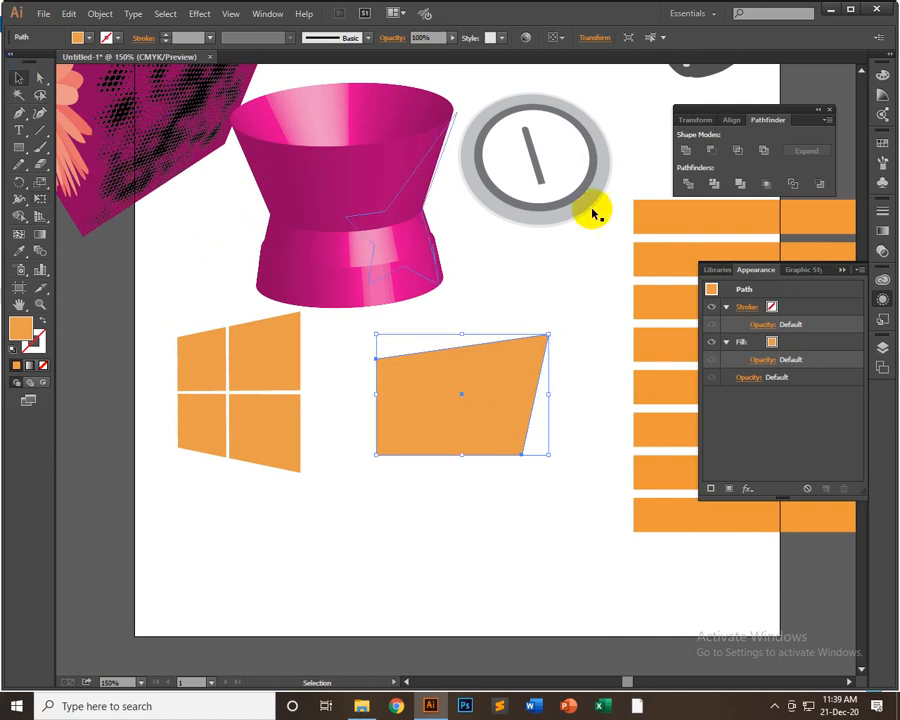
{"action": "left_click_drag", "start_coordinate": [494, 410], "coordinate": [502, 458]}
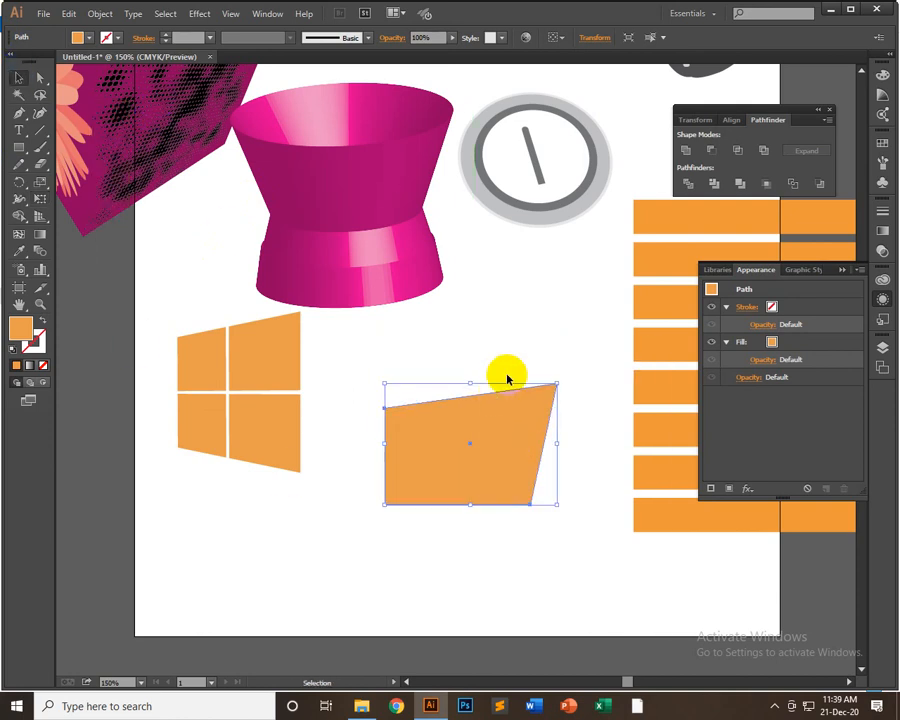
{"action": "key", "text": "Delete"}
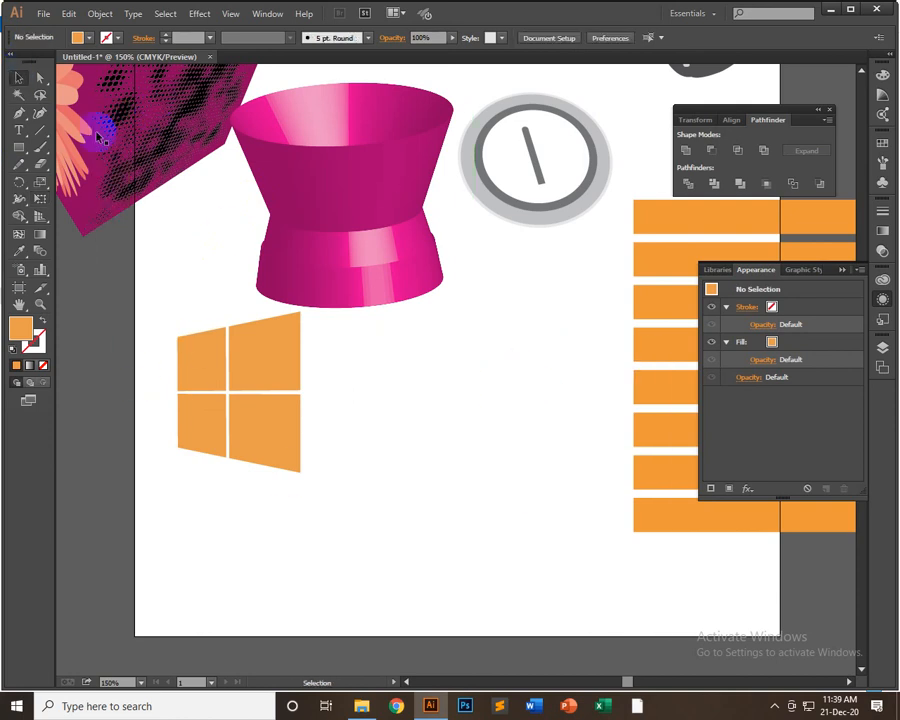